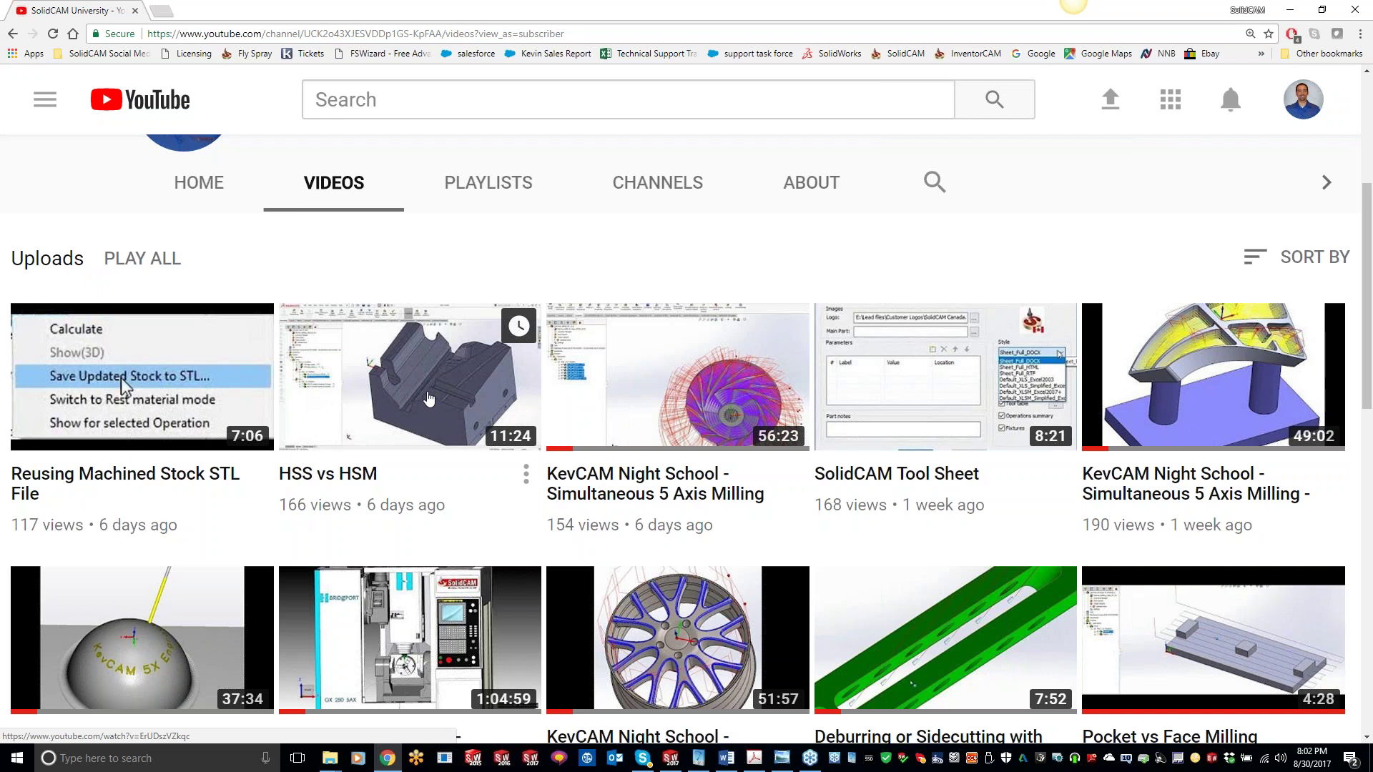
Step: Return to the header of the SolidCAM University channel and open the channel's own search field
scroll(422, 393, up, 5)
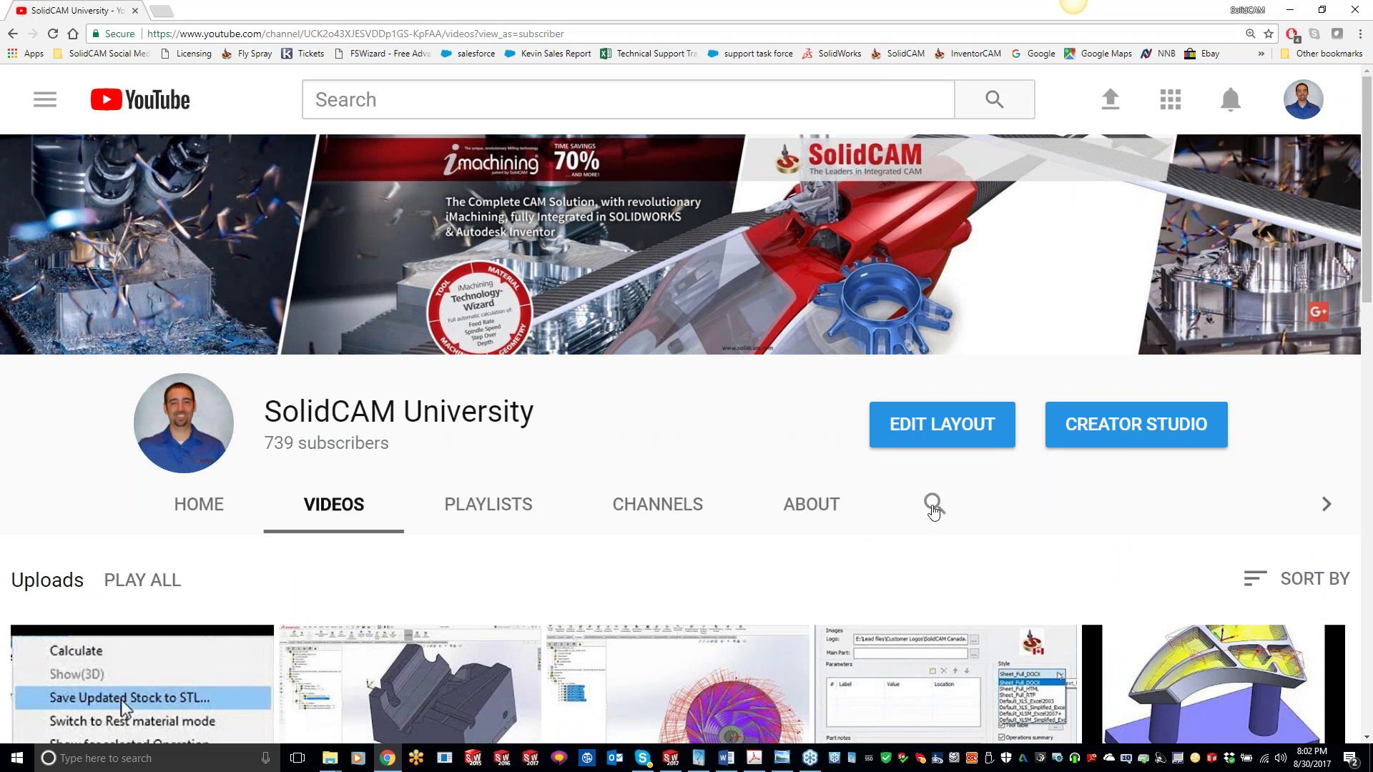
click(933, 507)
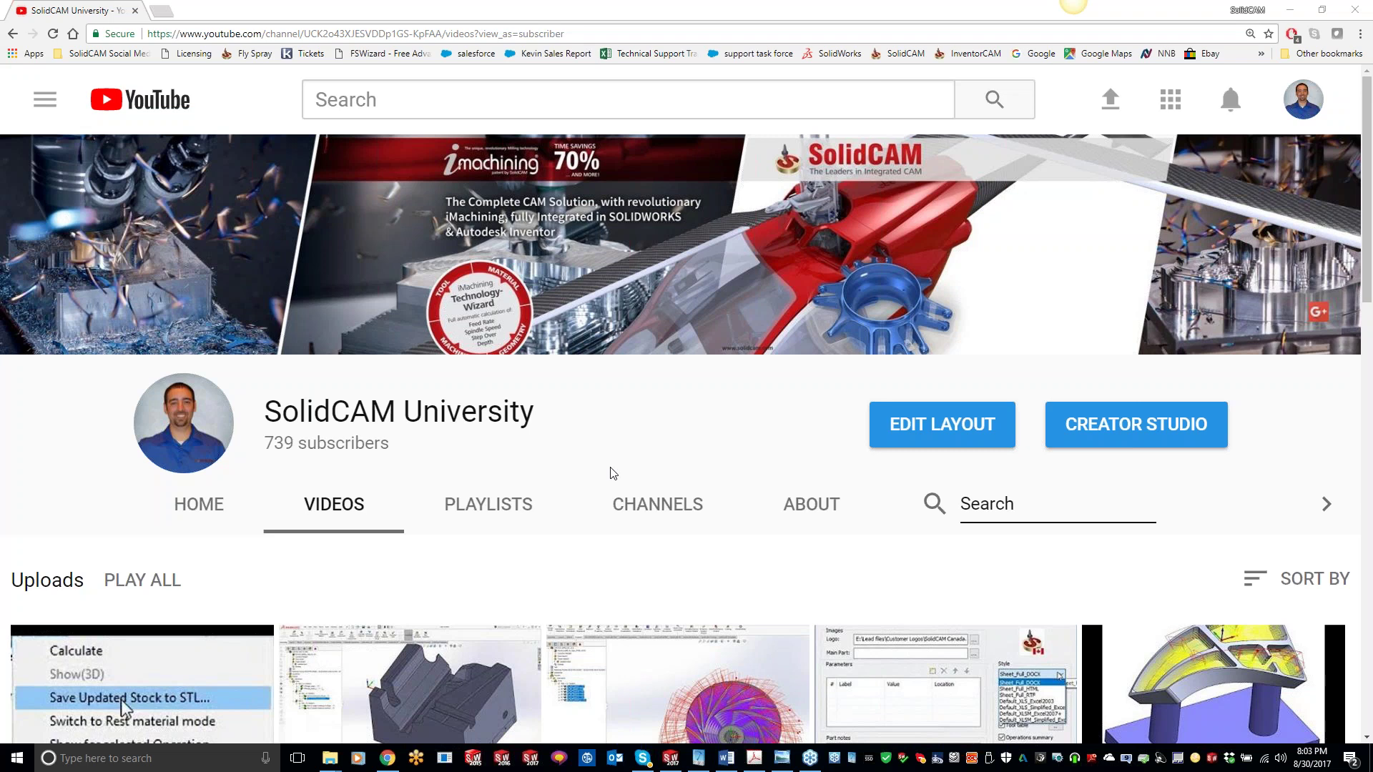
Step: Switch to SOLIDWORKS and examine the swarf wall of the 5X_SWARF_CUTTING_INTRO part from several sides
click(1294, 10)
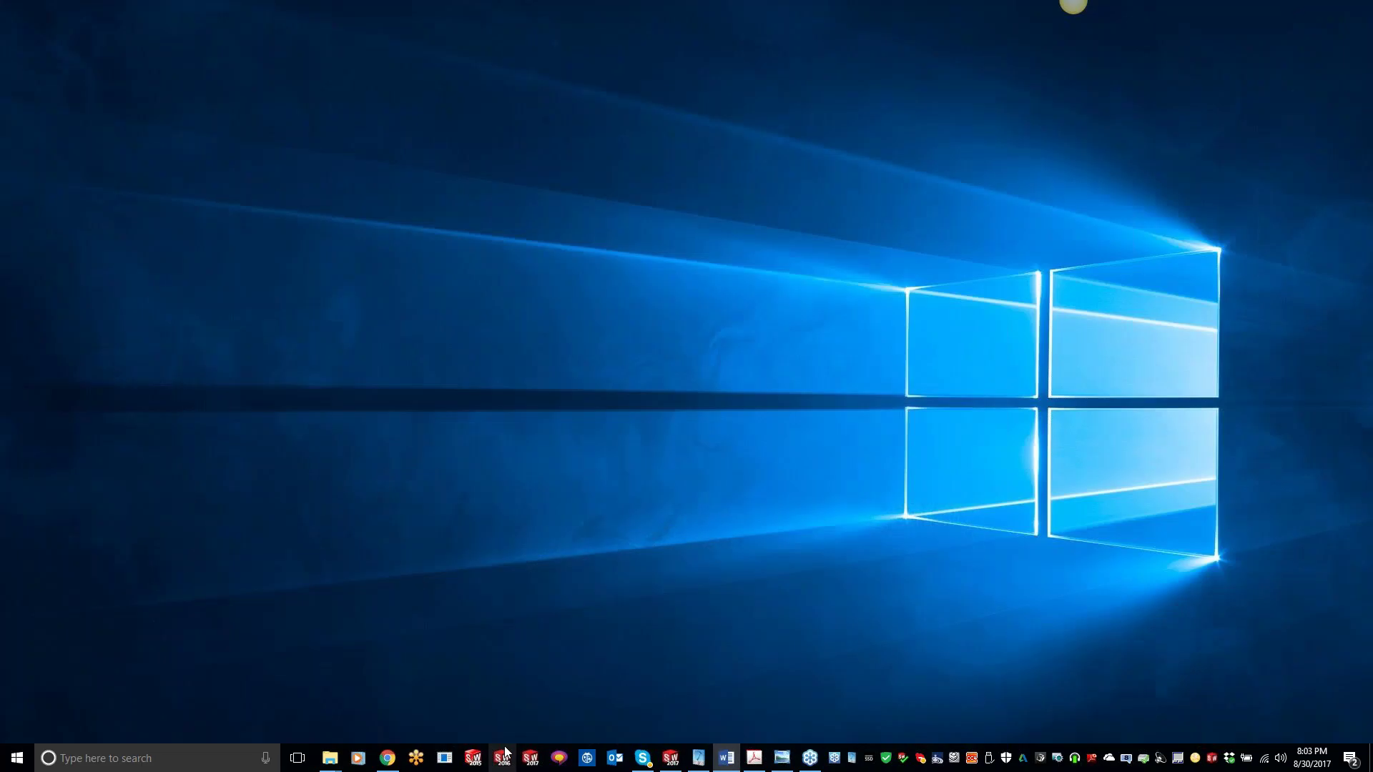
click(671, 758)
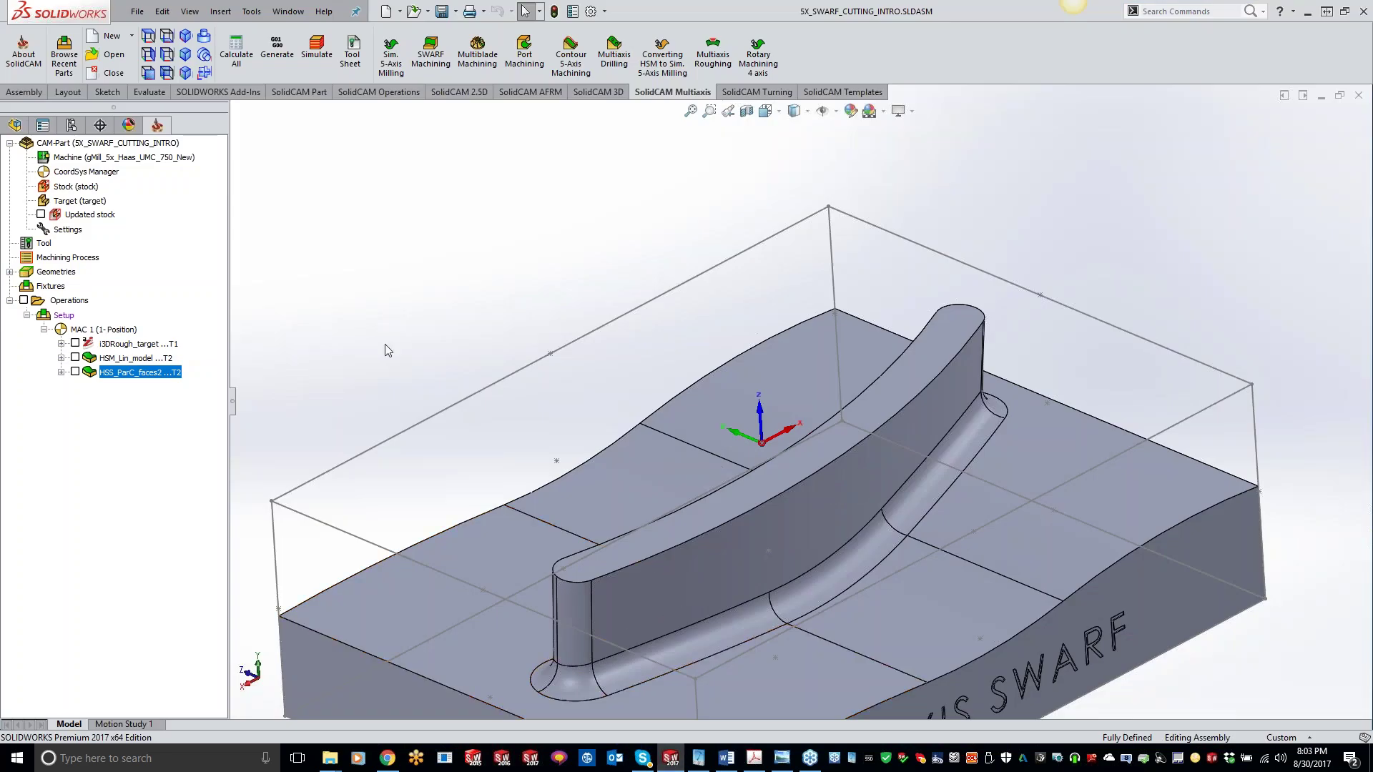
scroll(914, 444, up, 5)
scroll(870, 427, down, 3)
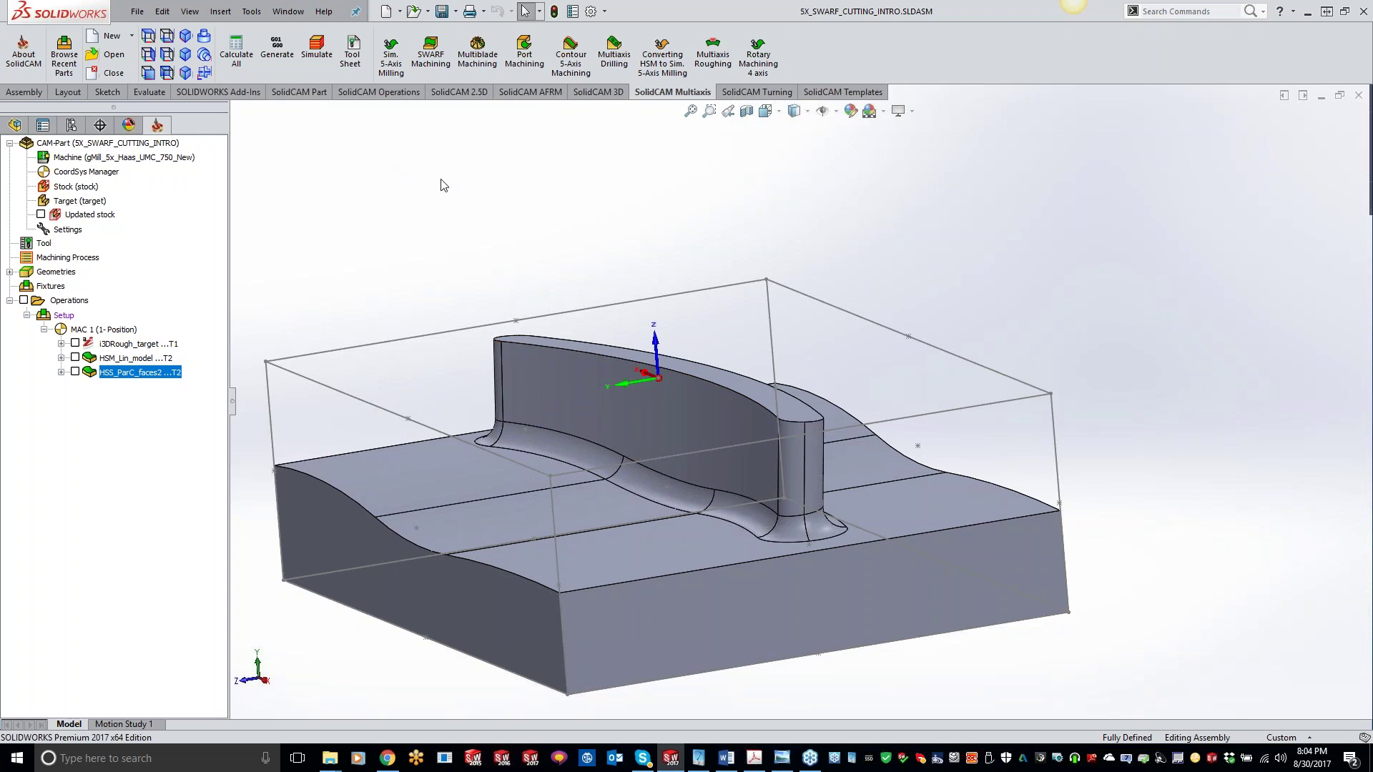
middle_drag(432, 179, 445, 179)
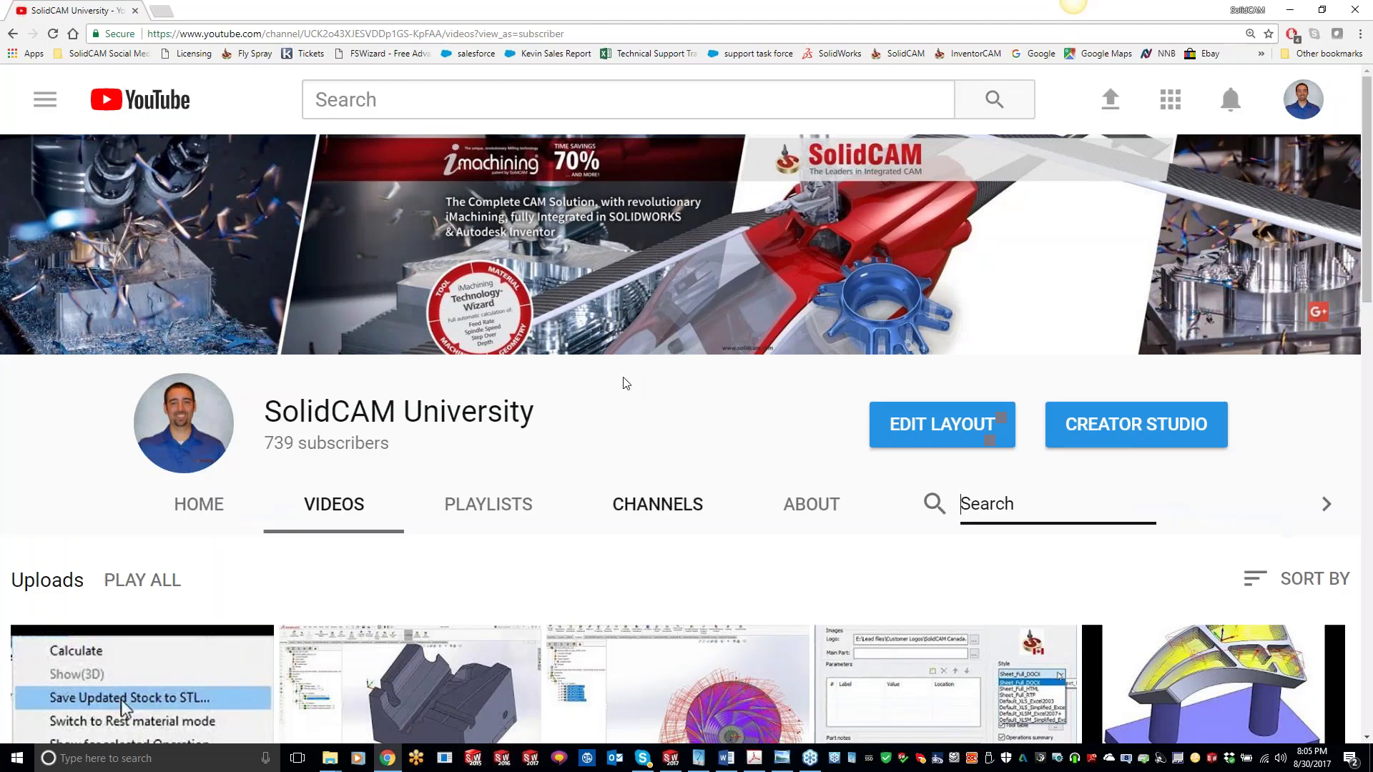
Step: Switch to Chrome, open the bookmarked SolidCAM website in a new tab and log in with the saved credentials
click(387, 758)
click(160, 11)
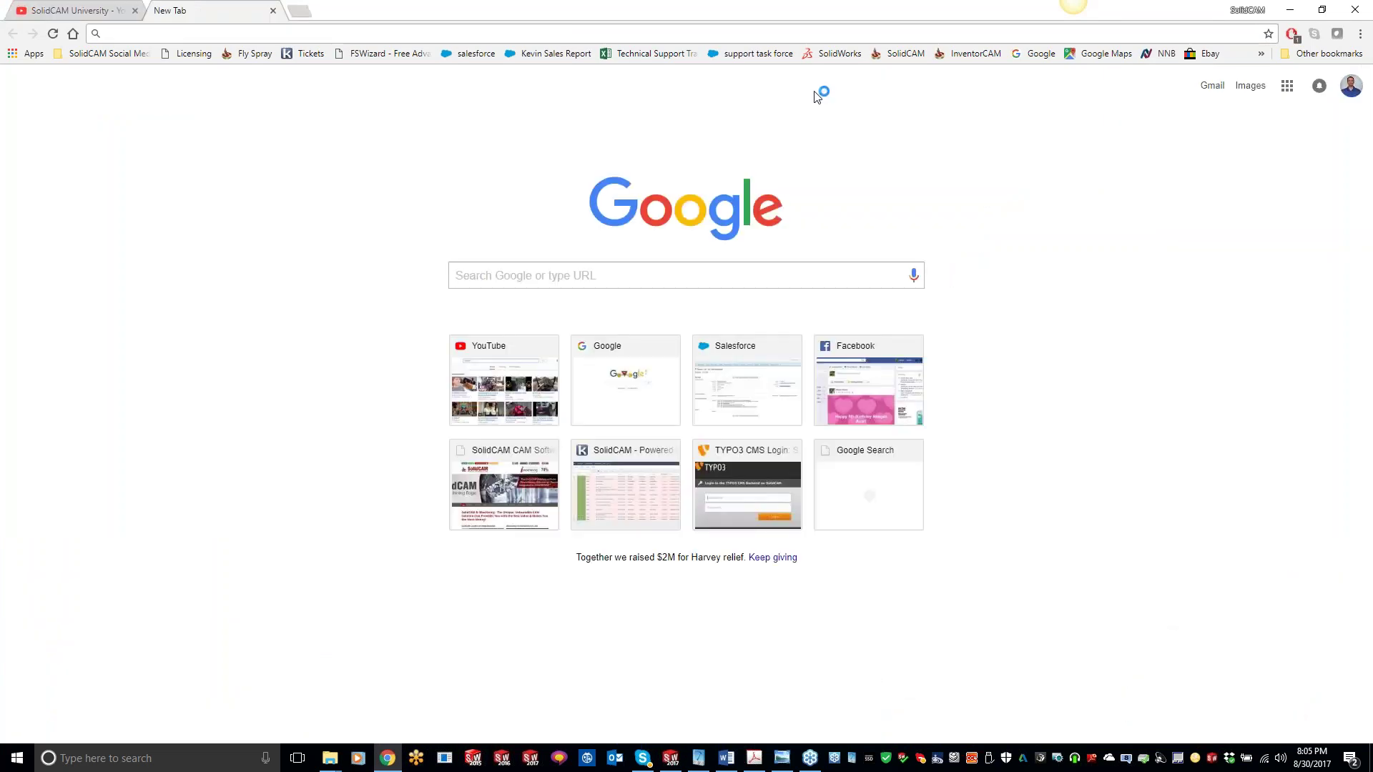
click(906, 56)
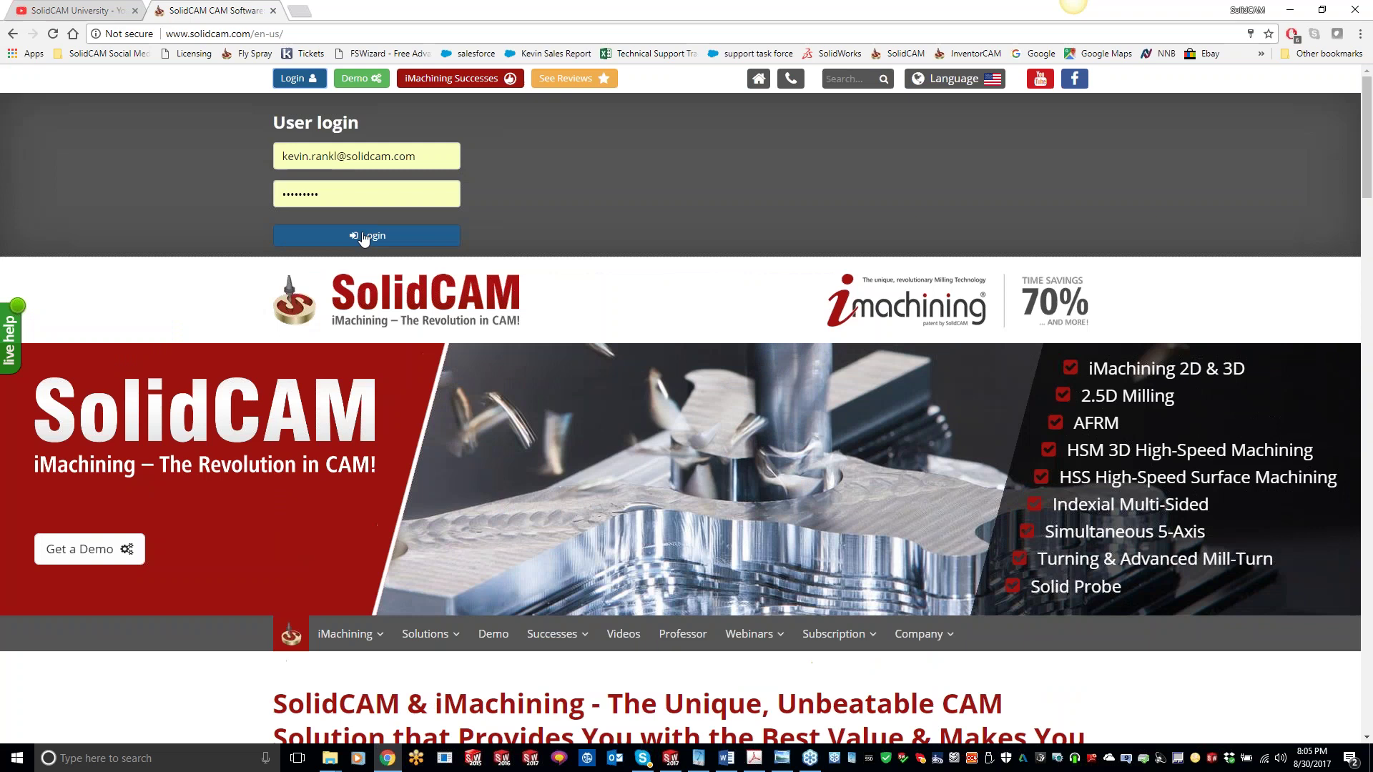
click(363, 236)
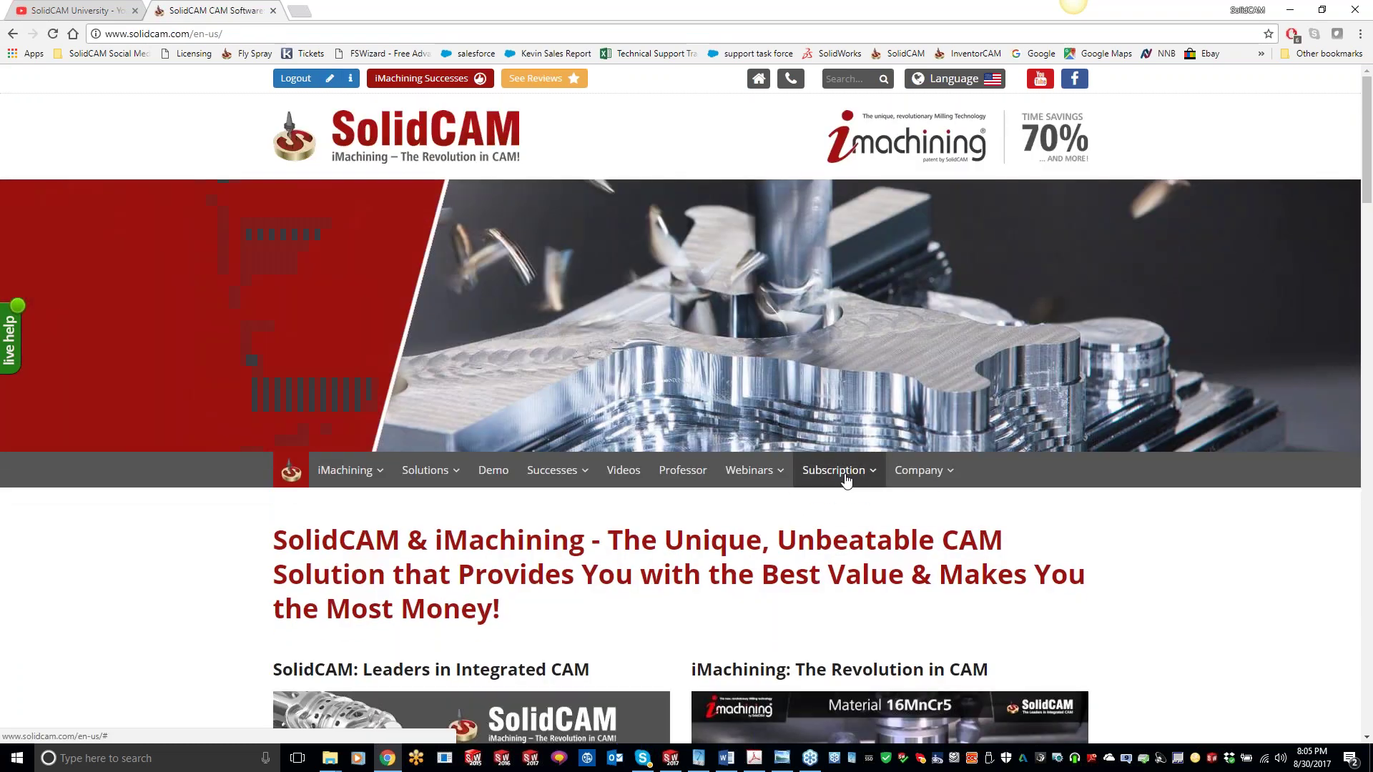
Step: Go to the subscription's Login & Downloads page and open the SolidCAM 2017 information page
mouse_move(833, 470)
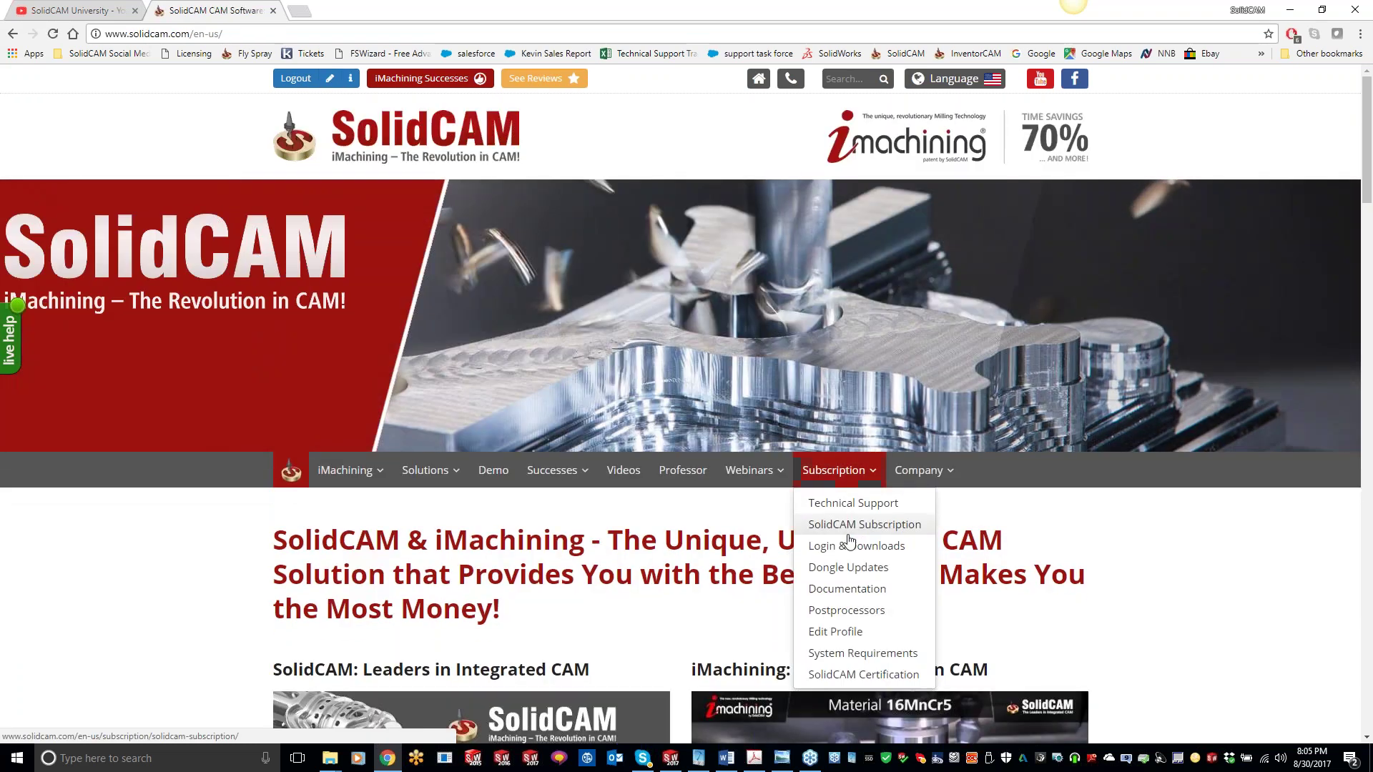
click(843, 545)
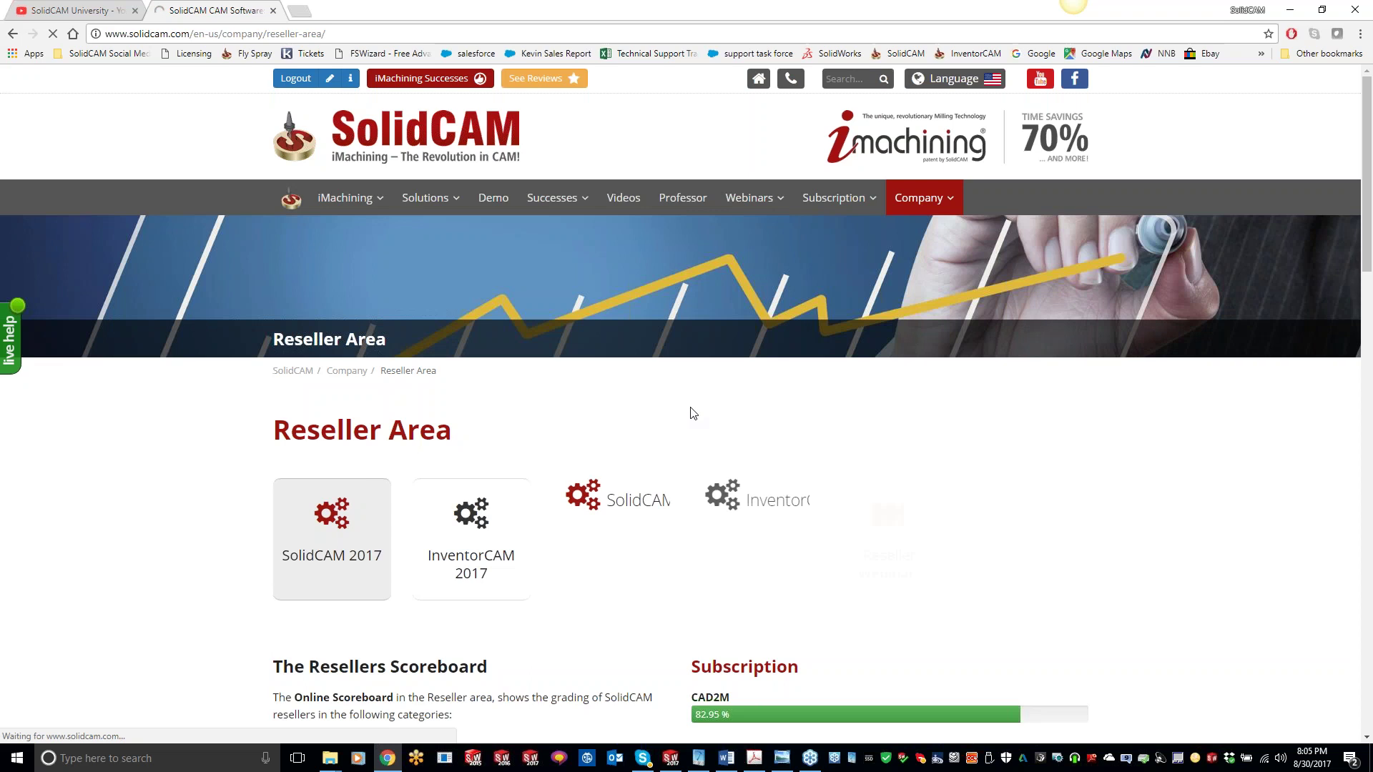
click(322, 515)
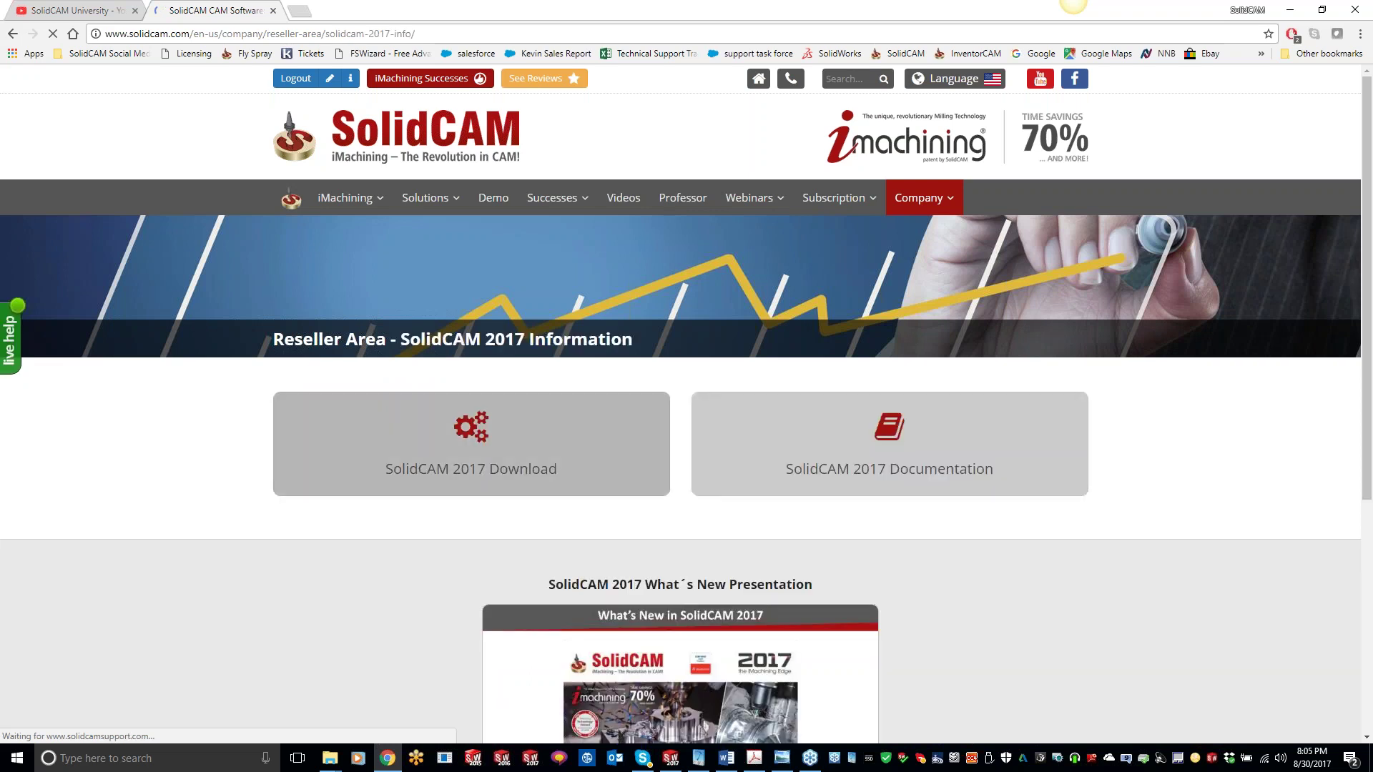
Step: Copy the link address of the What's New in SolidCAM 2017 presentation
right_click(708, 690)
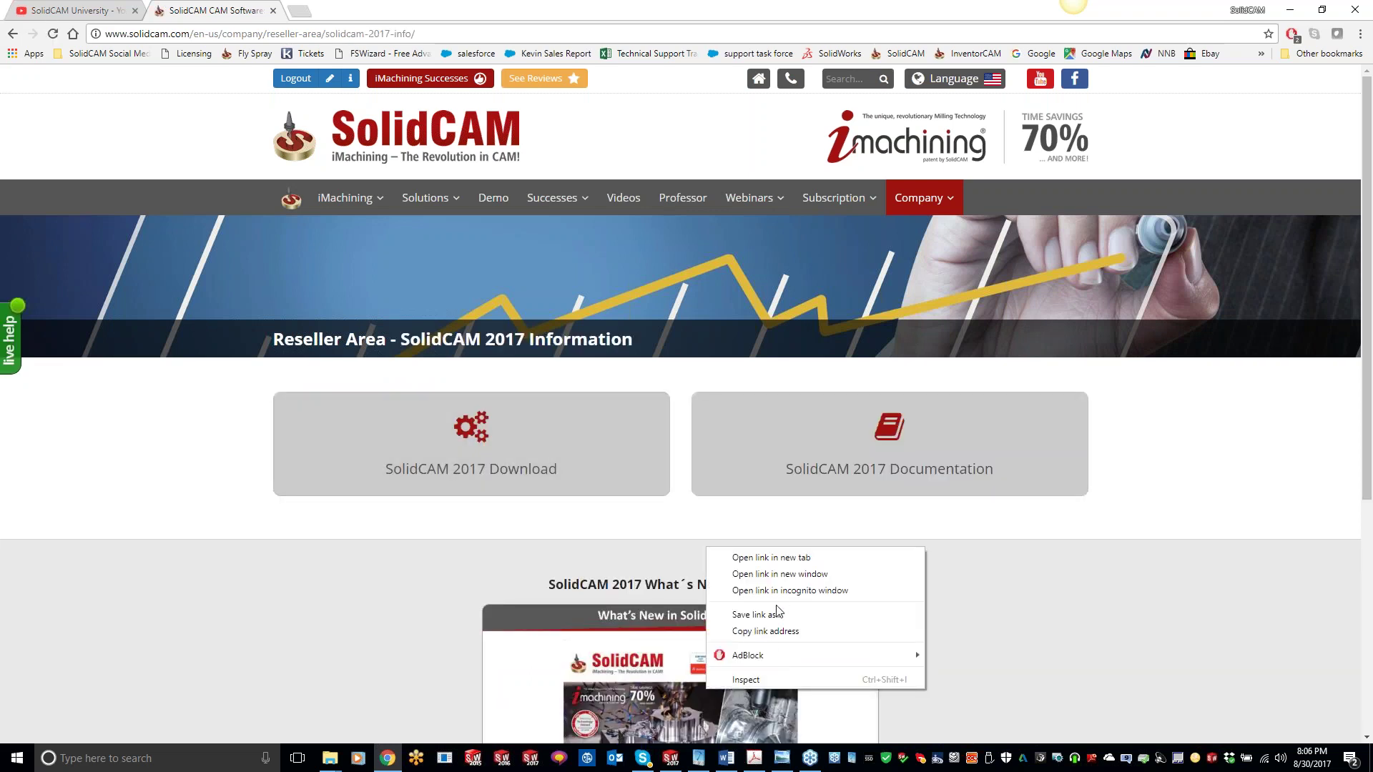
click(777, 632)
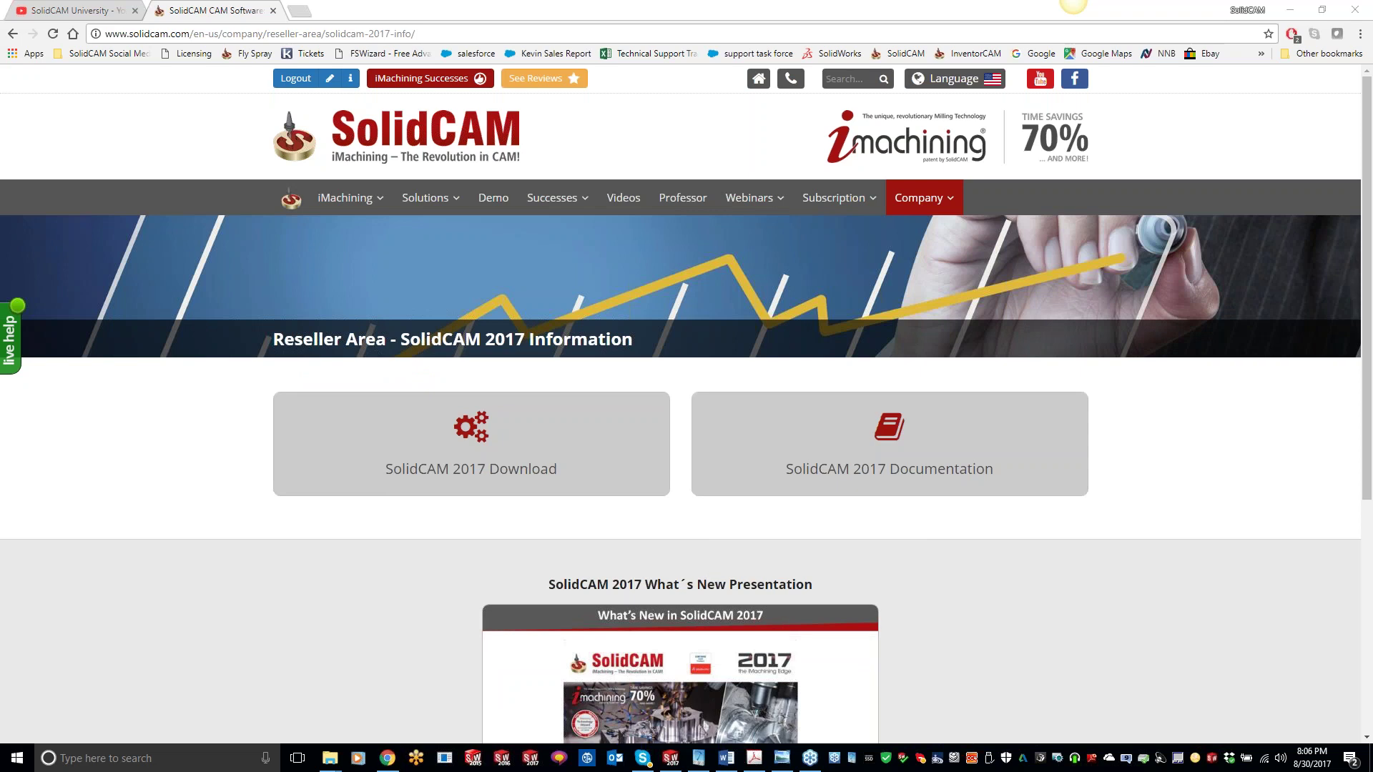
scroll(887, 567, down, 2)
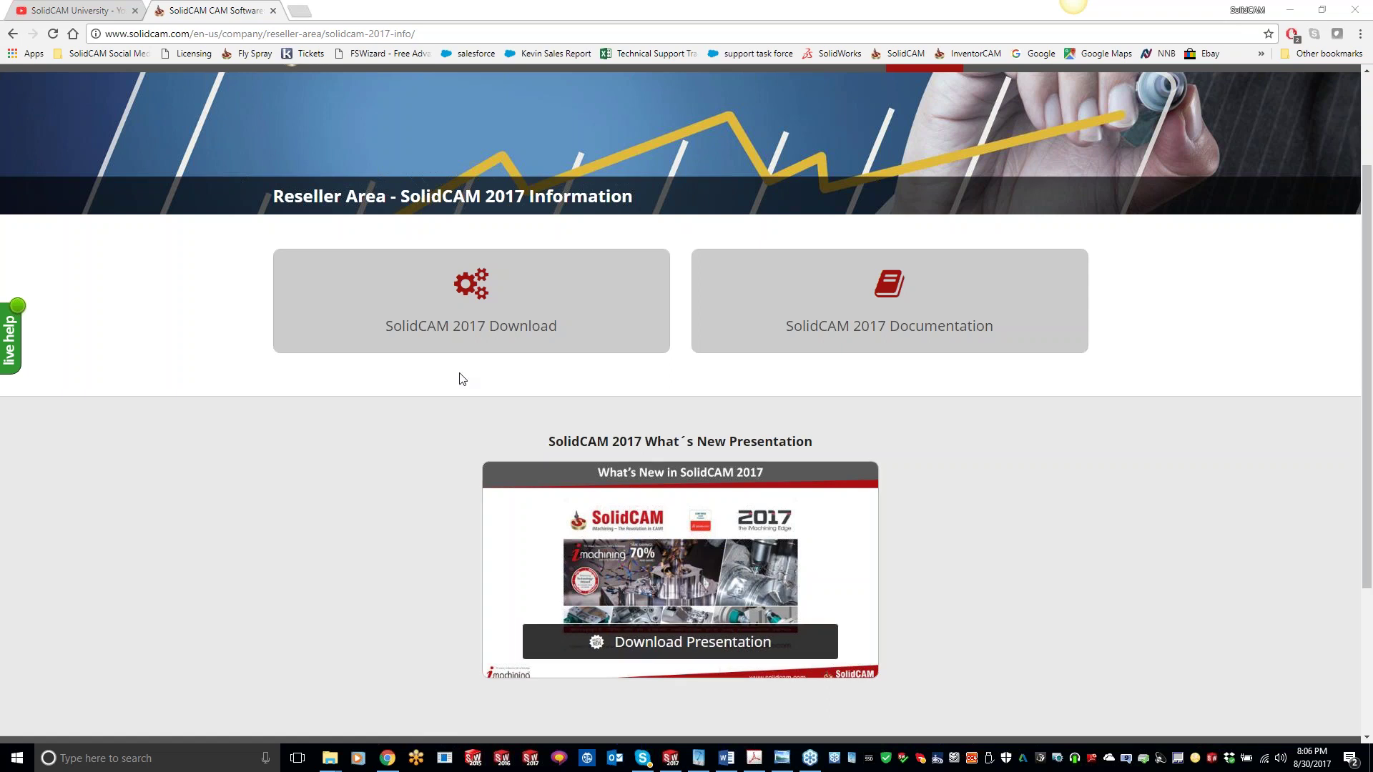
Step: Switch back to SOLIDWORKS and review the milling operation types that can be added after HSS_ParC_faces2
click(1289, 10)
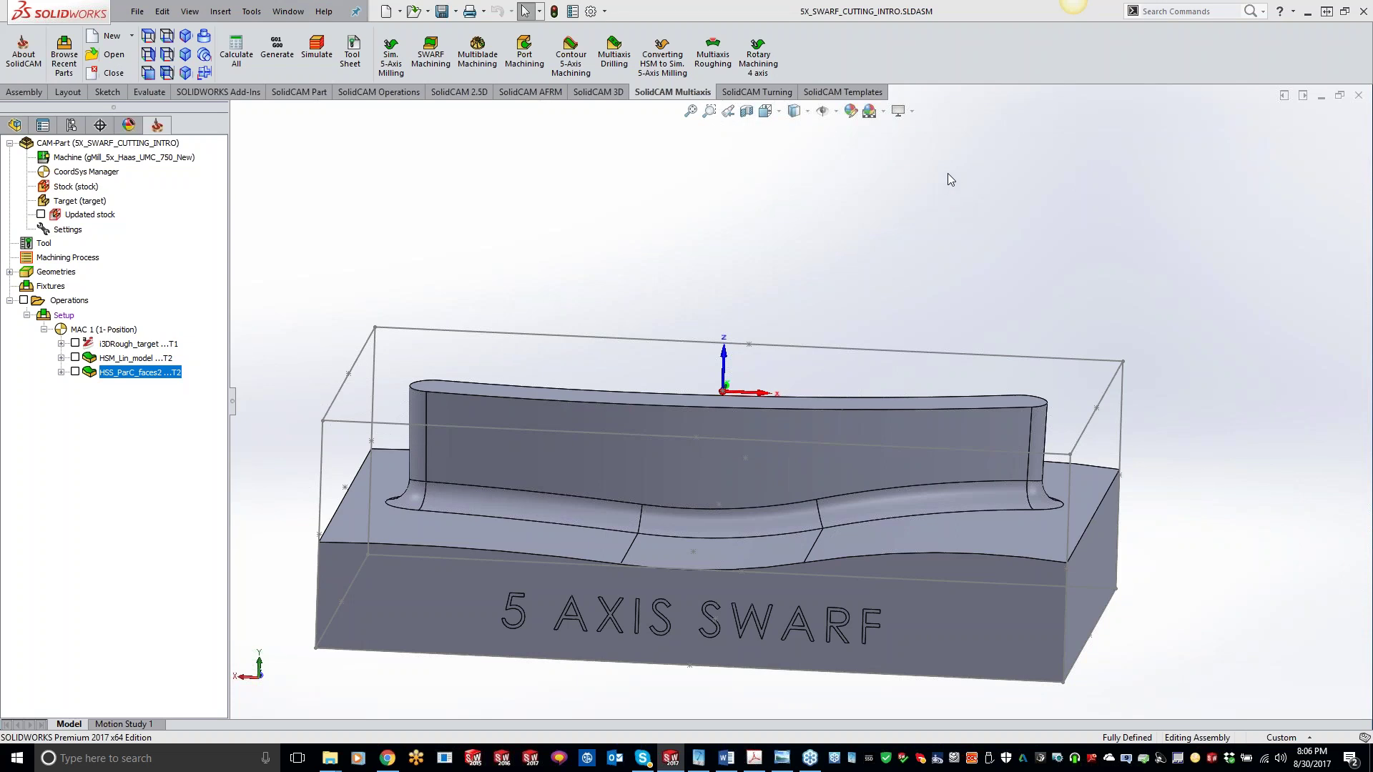
right_click(165, 373)
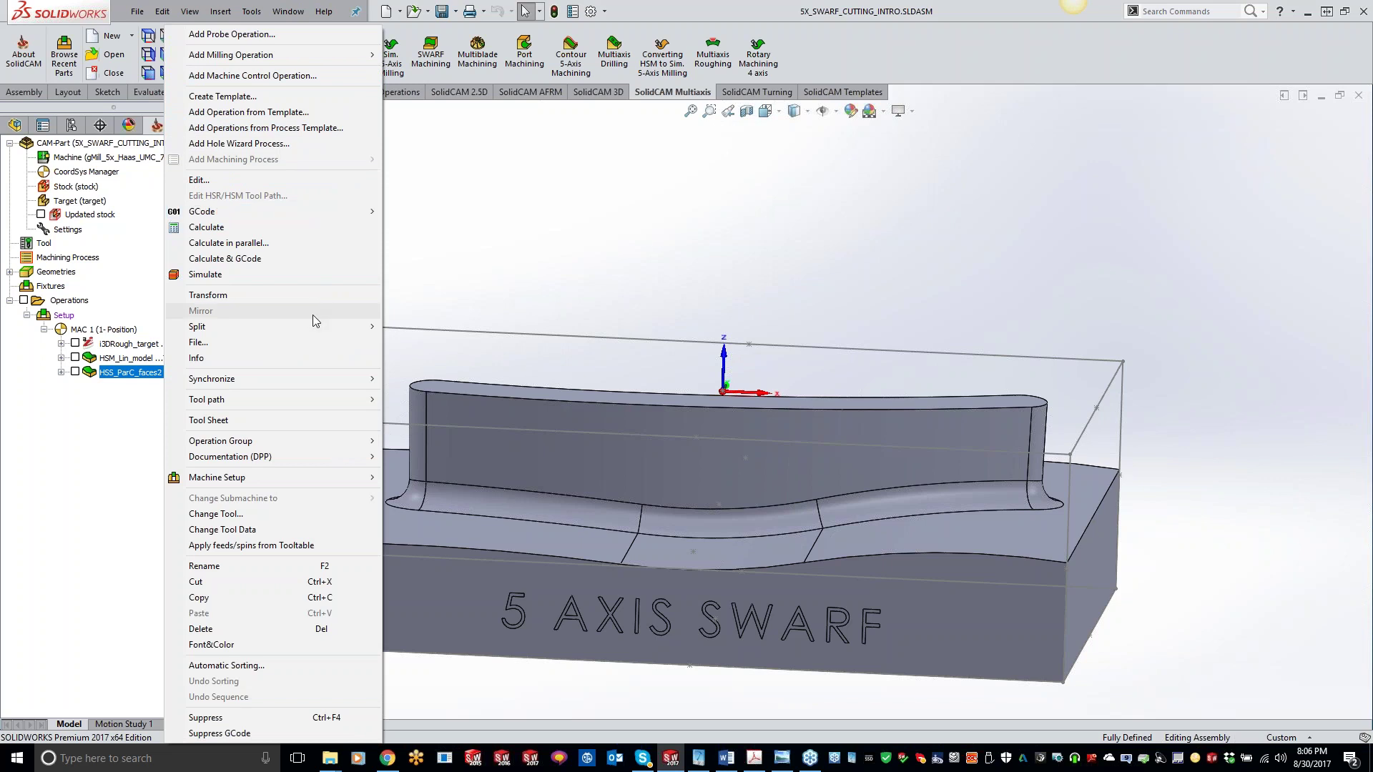
mouse_move(323, 60)
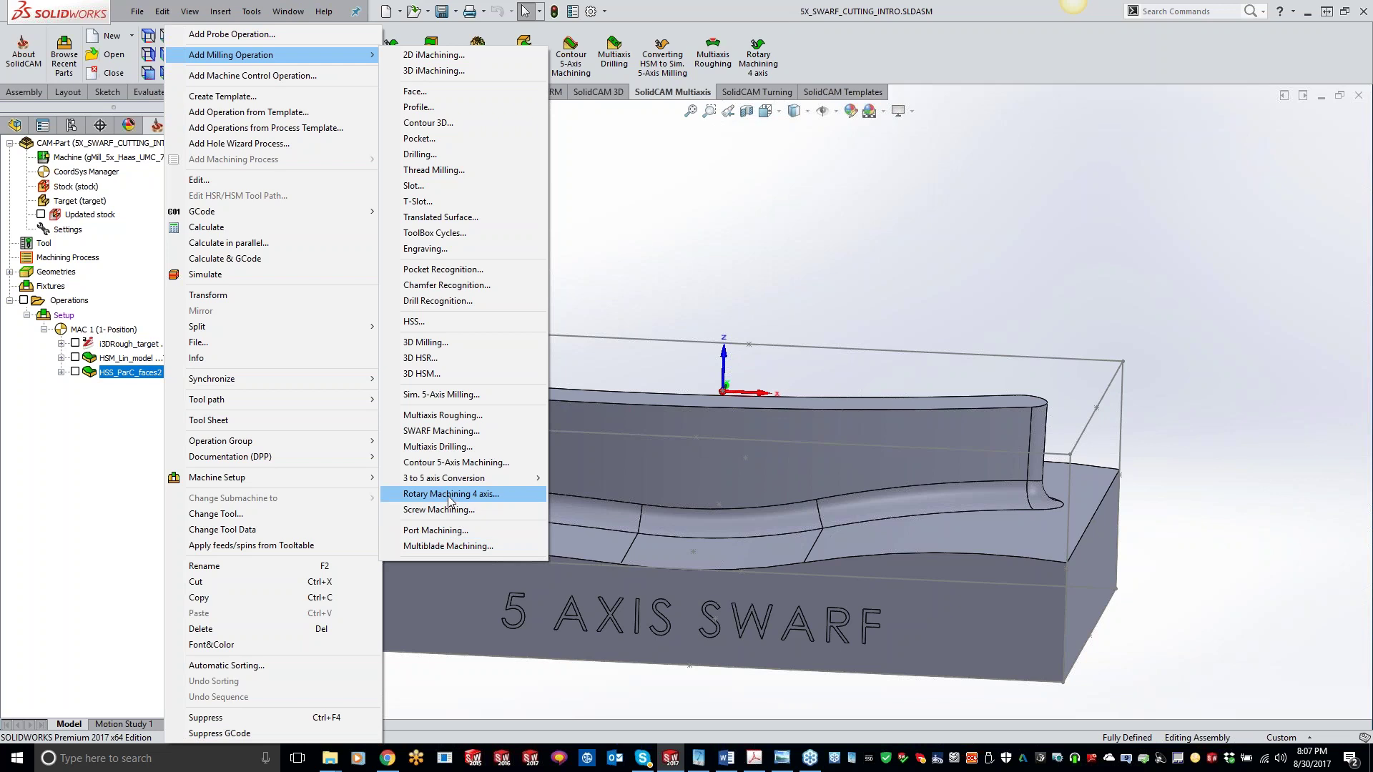
click(748, 243)
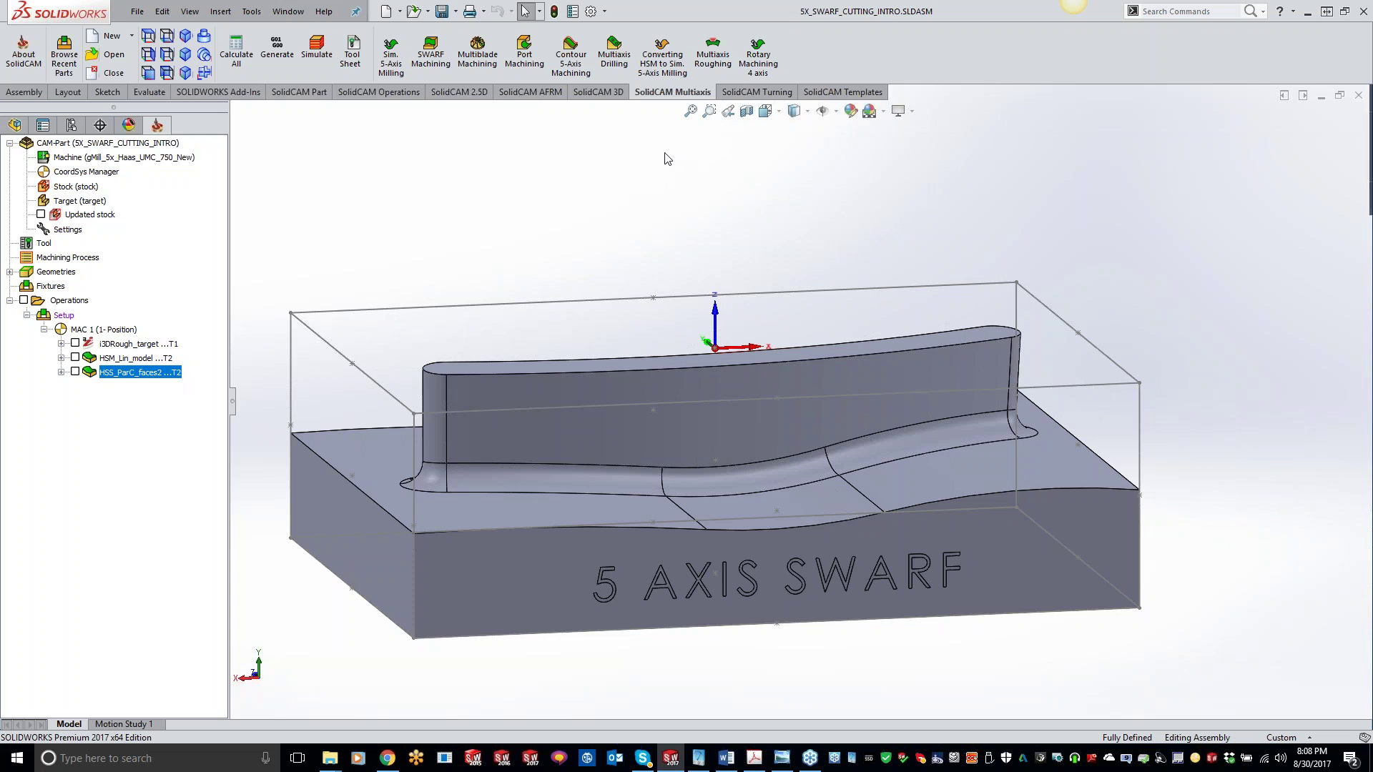
Step: Start a new SWARF Machining operation and open its geometry settings
click(431, 64)
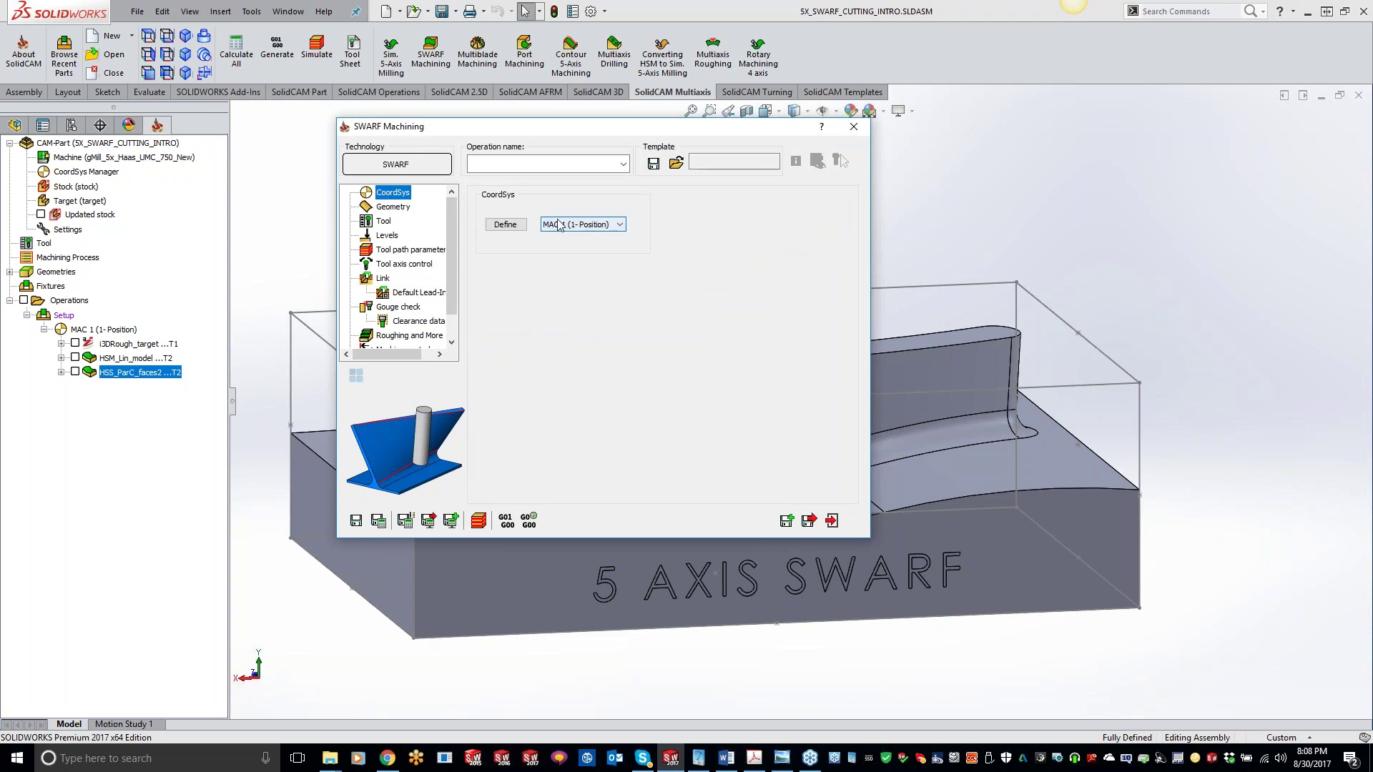
click(387, 210)
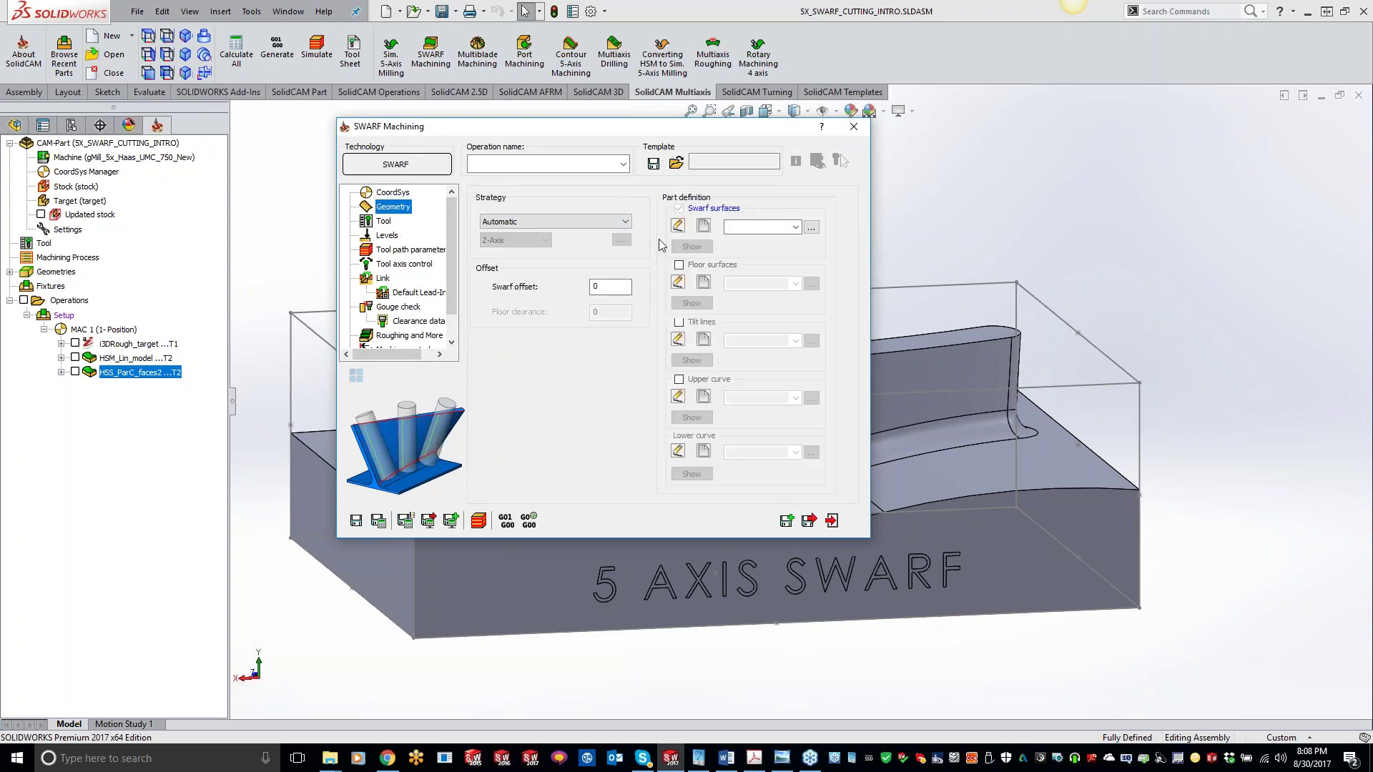
Step: Try the Shortest distance strategy for the swarf geometry and set it back to Automatic
click(565, 222)
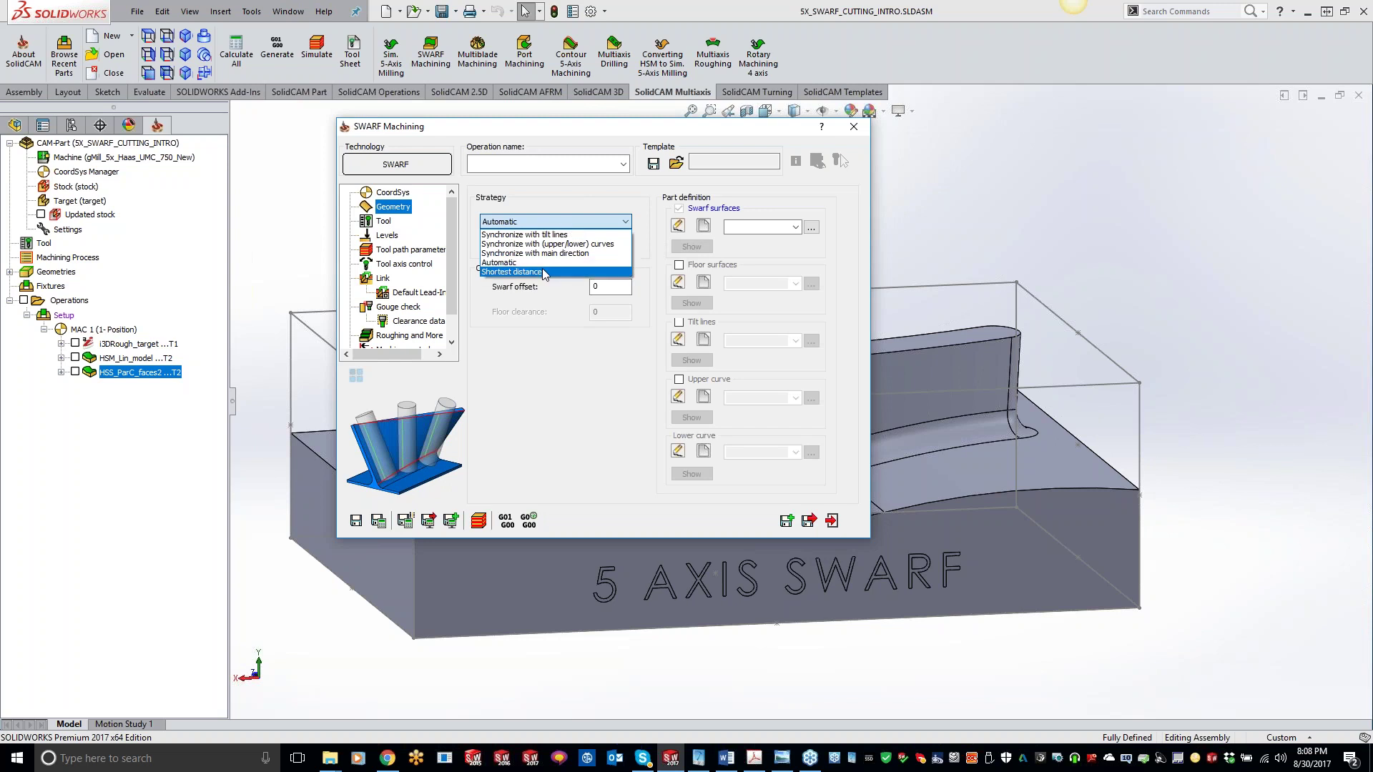
click(512, 273)
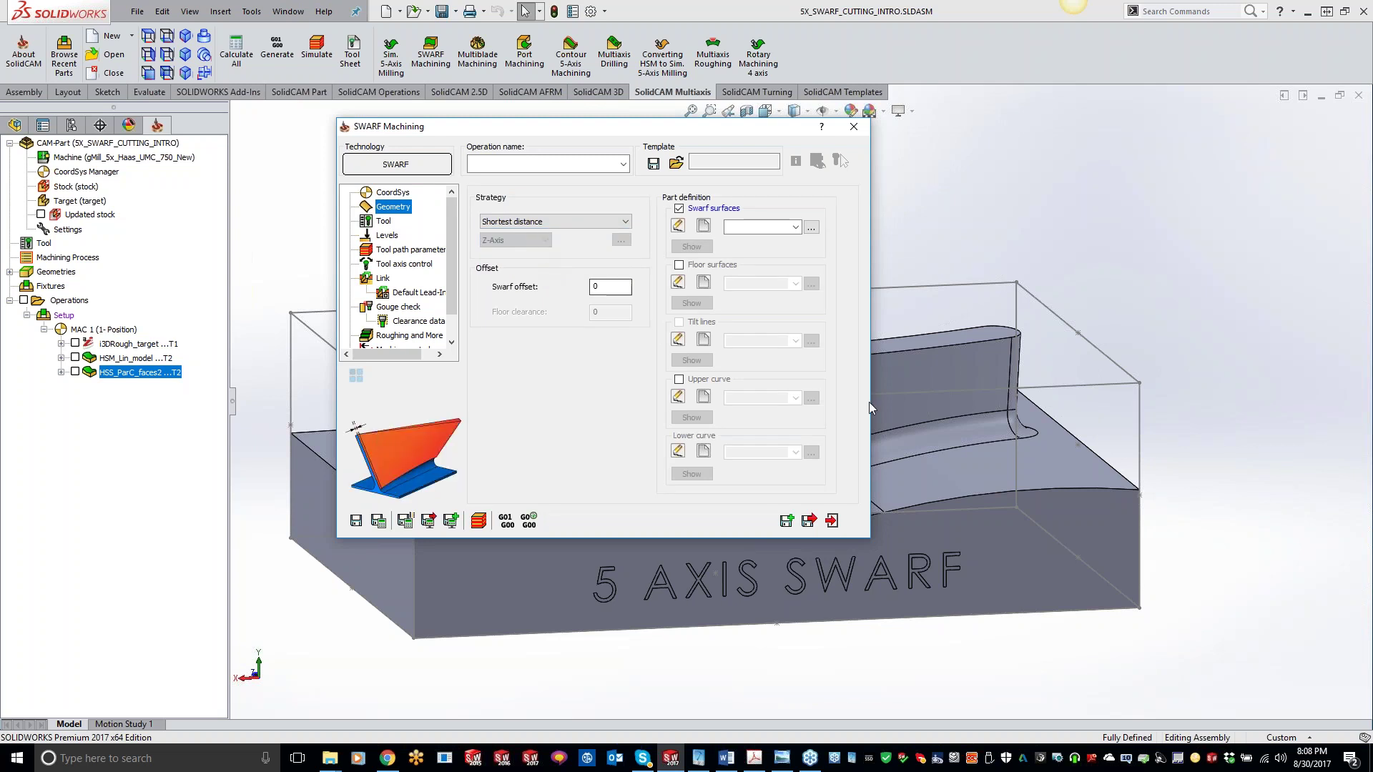
click(582, 221)
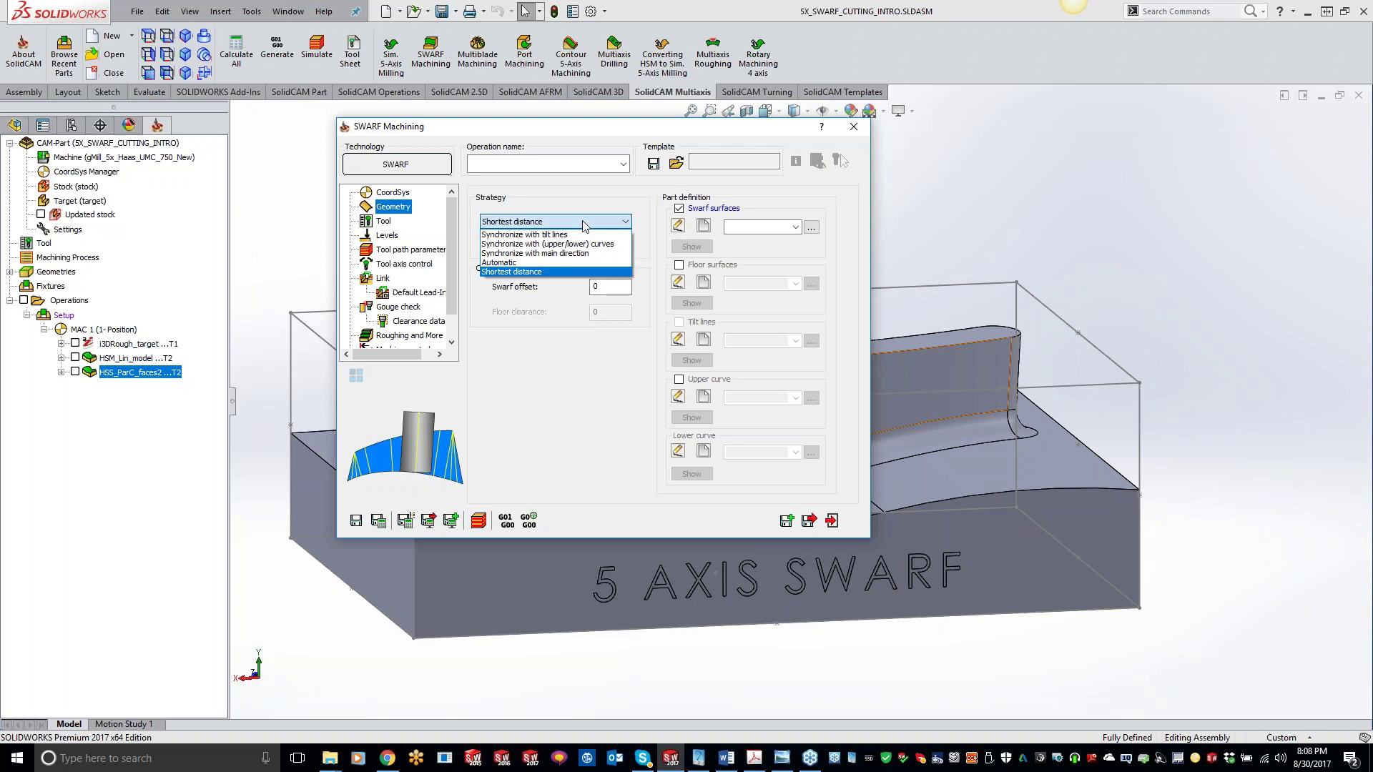
click(558, 262)
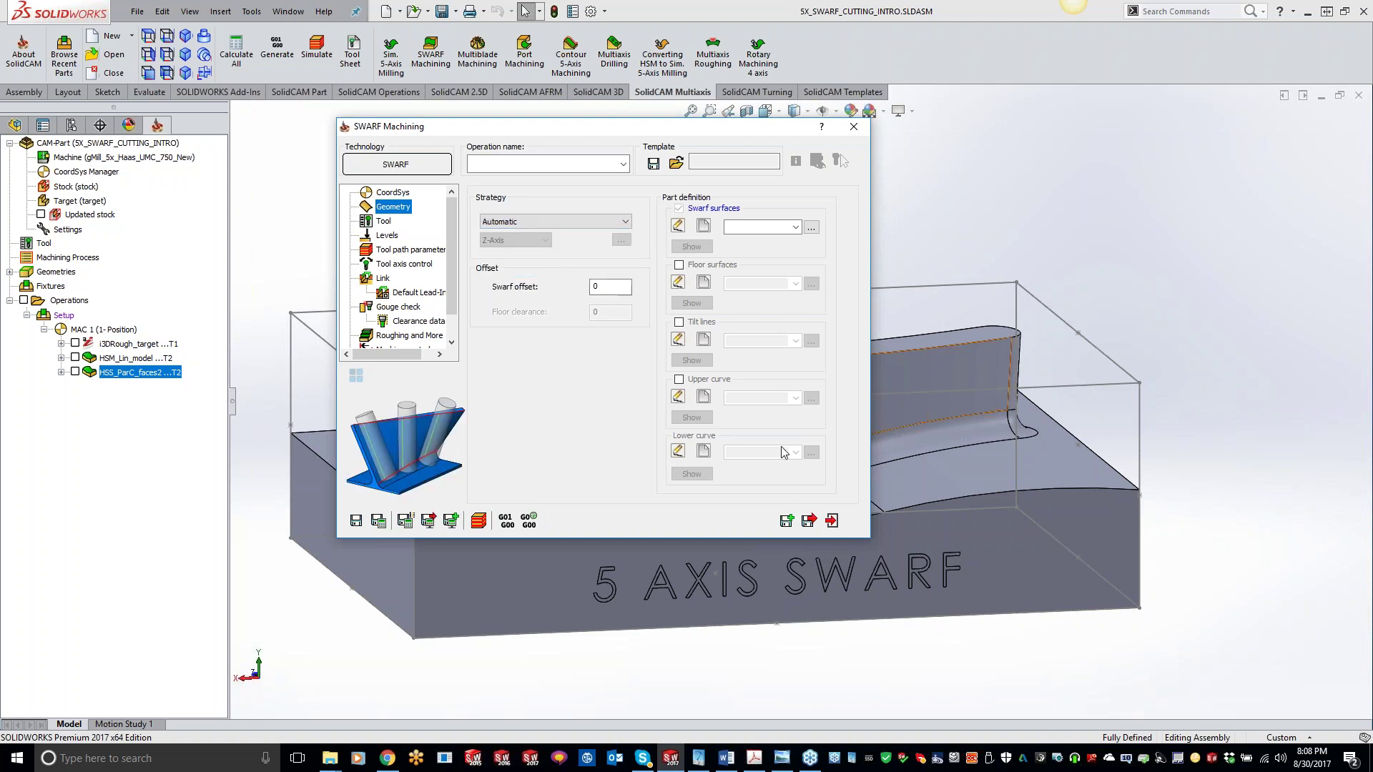
Step: Try synchronizing the strategy with main direction, with upper/lower curves and with tilt lines, and return it to Automatic
click(611, 224)
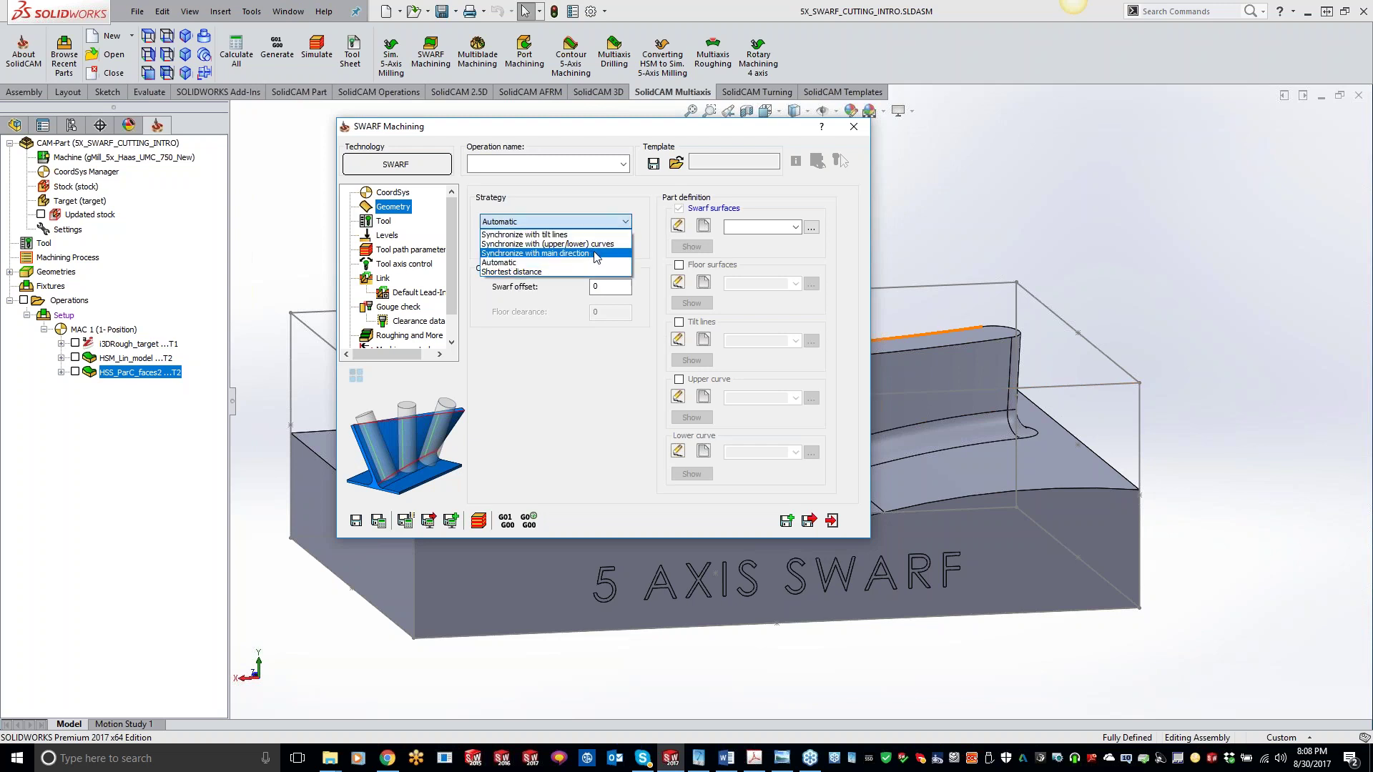
click(593, 253)
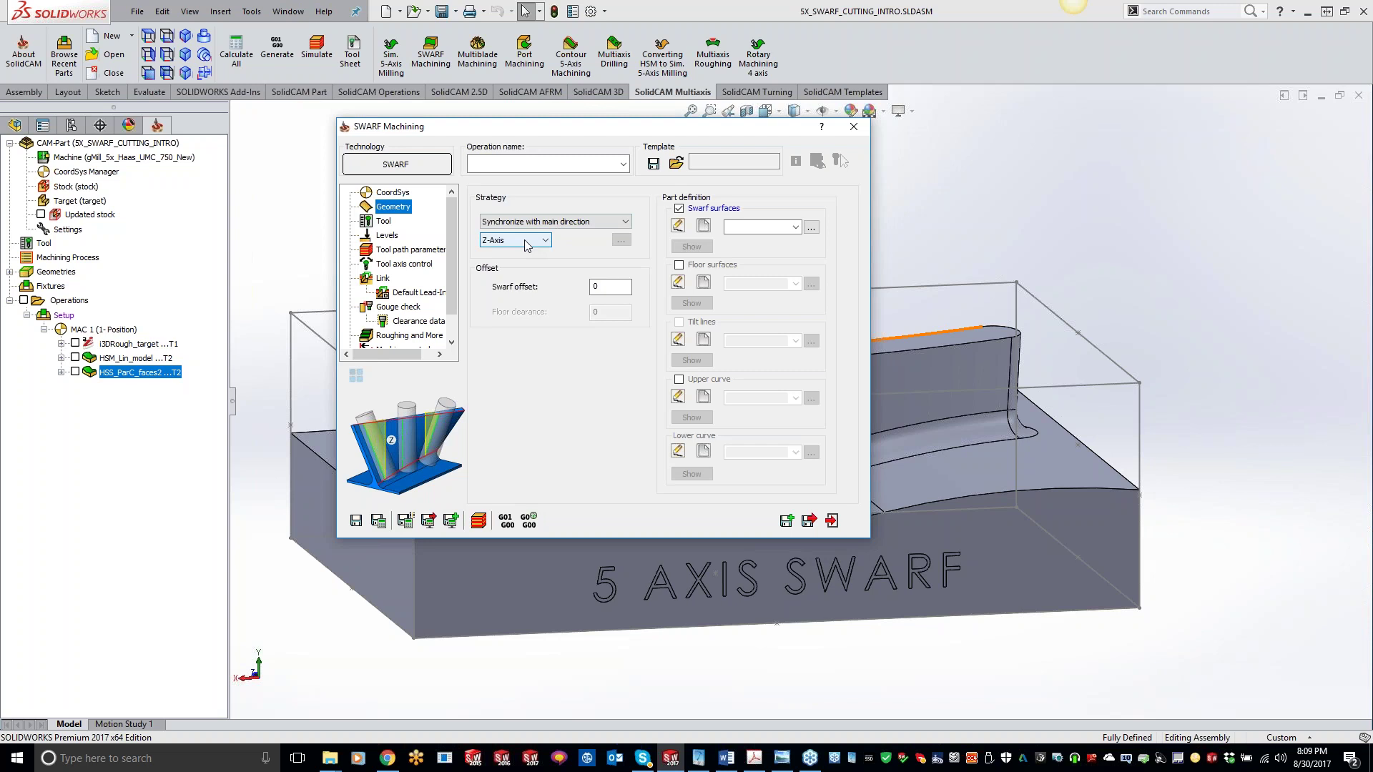
click(544, 222)
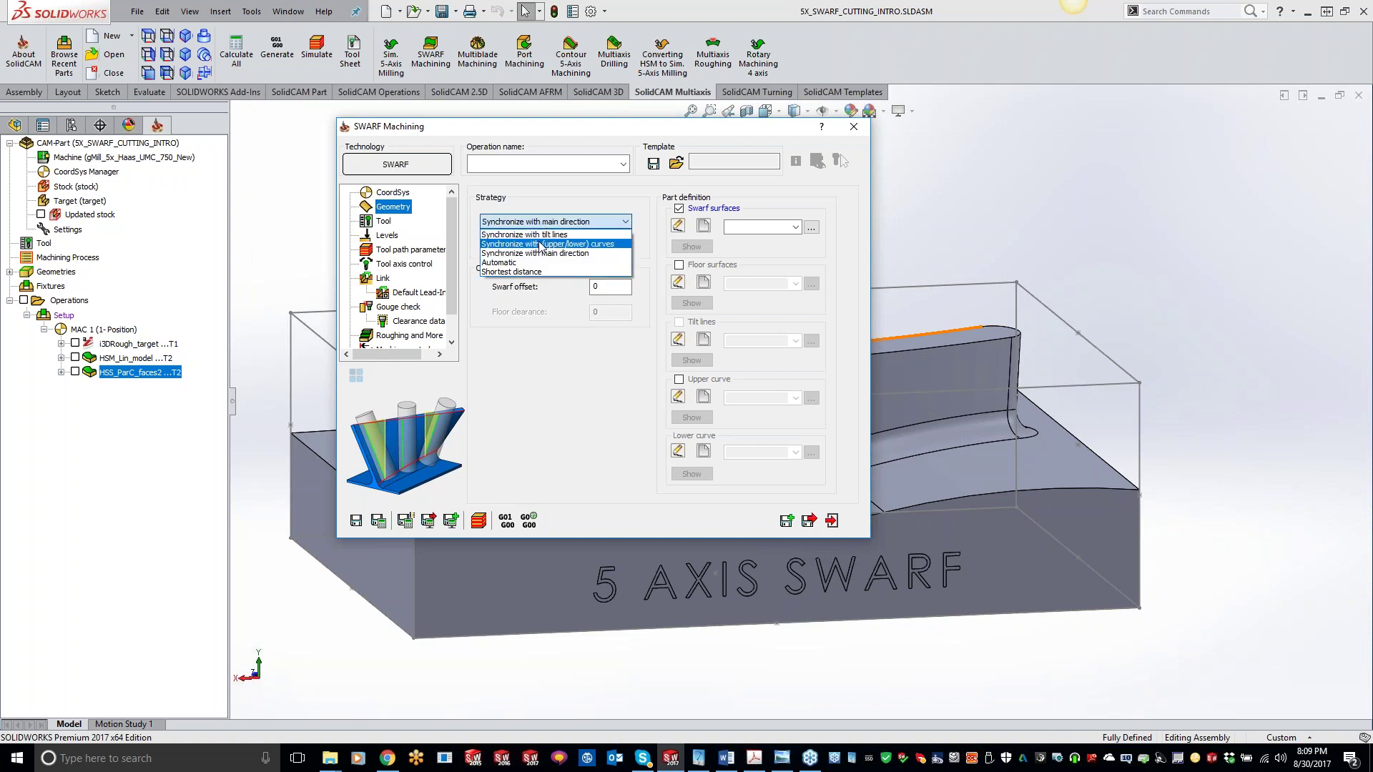
click(541, 244)
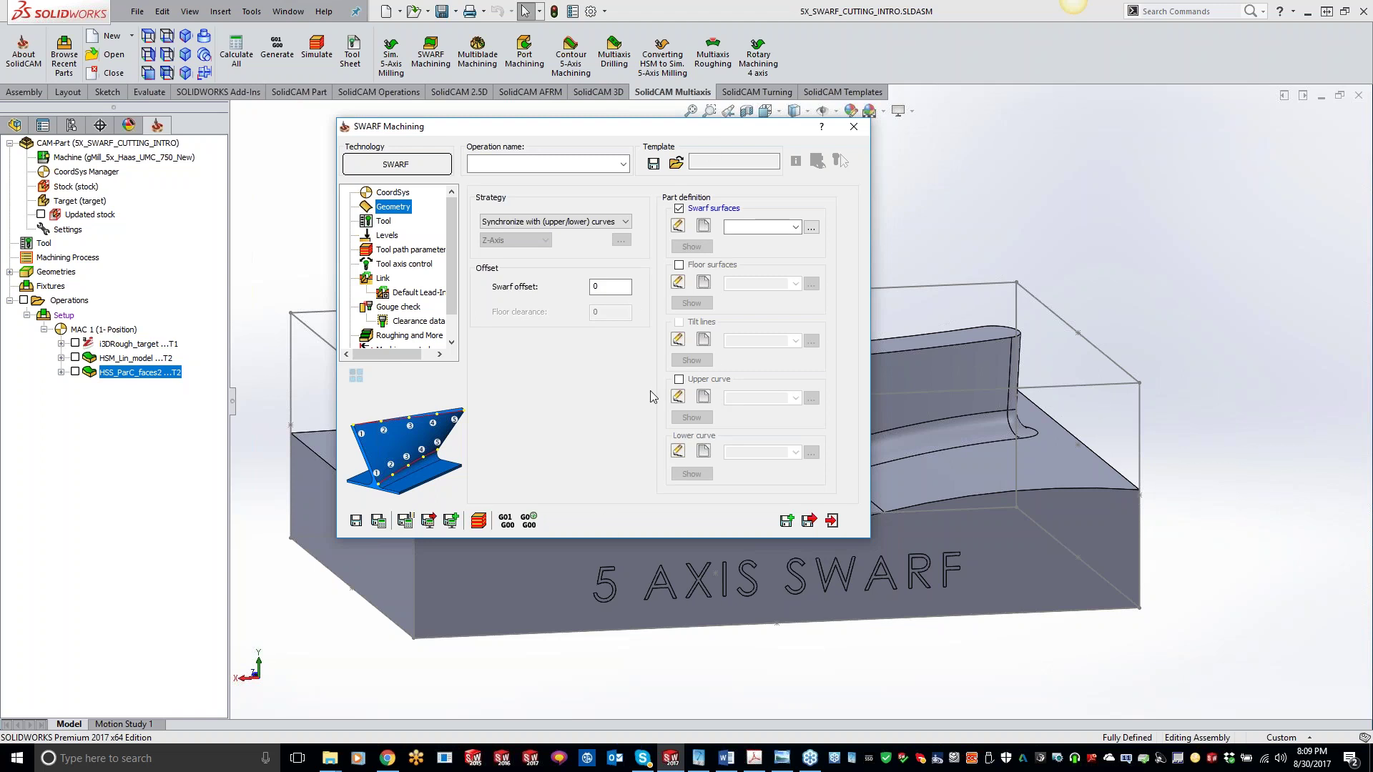
click(575, 222)
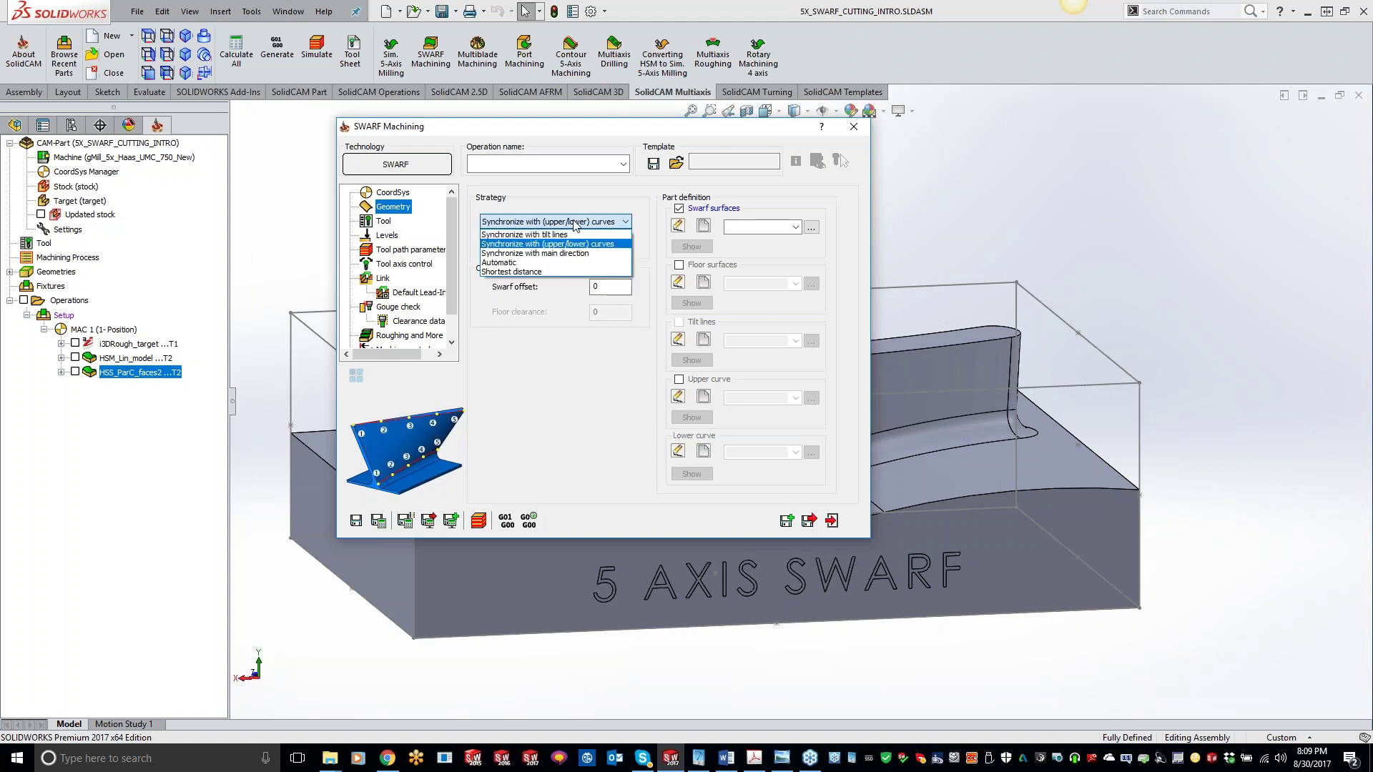
click(570, 235)
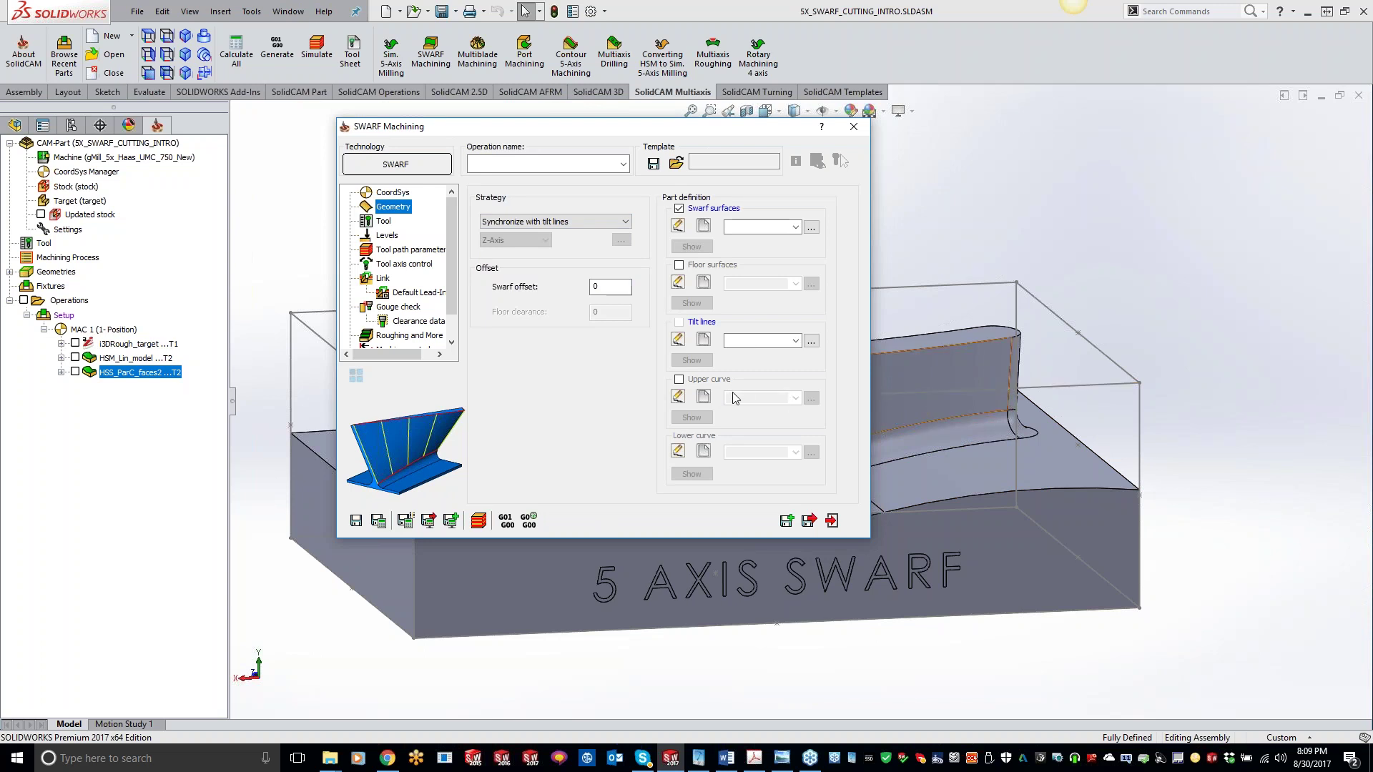
click(554, 222)
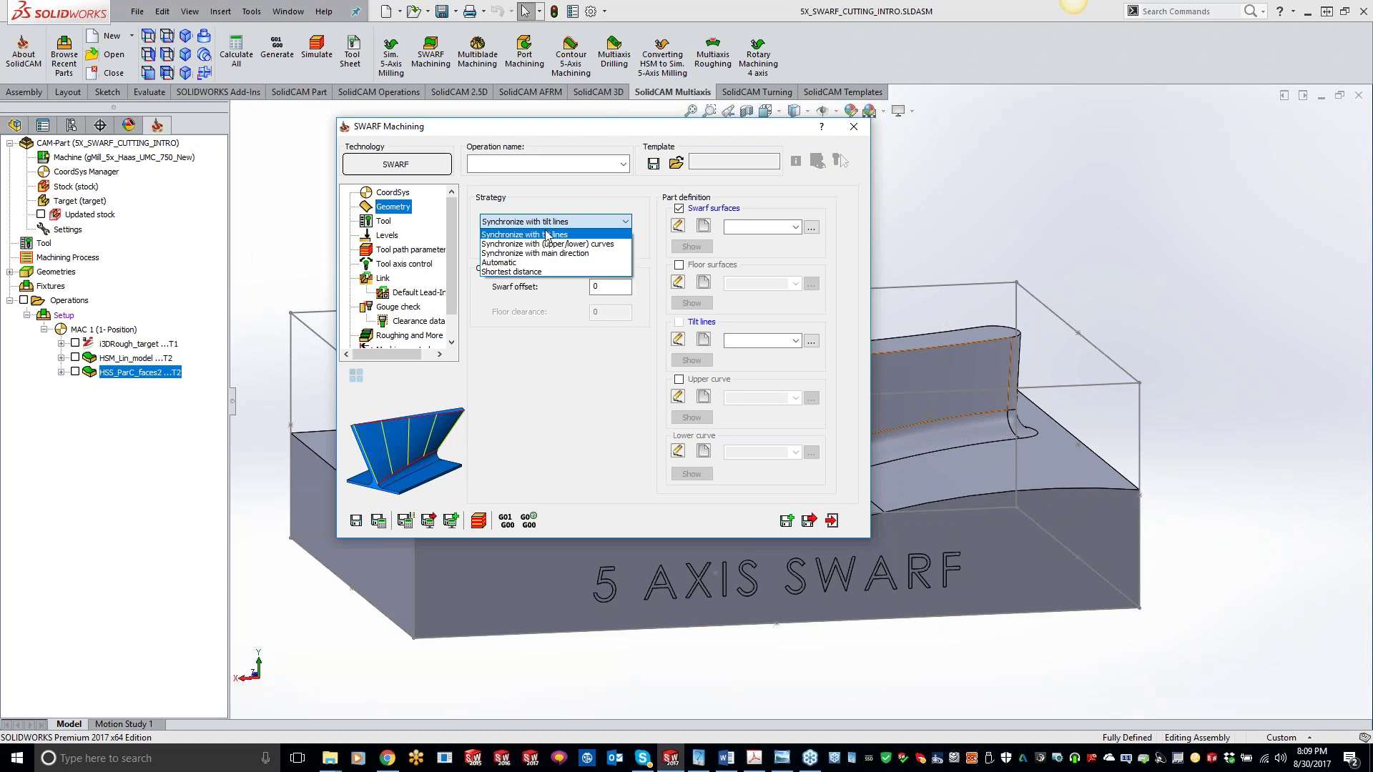
click(530, 262)
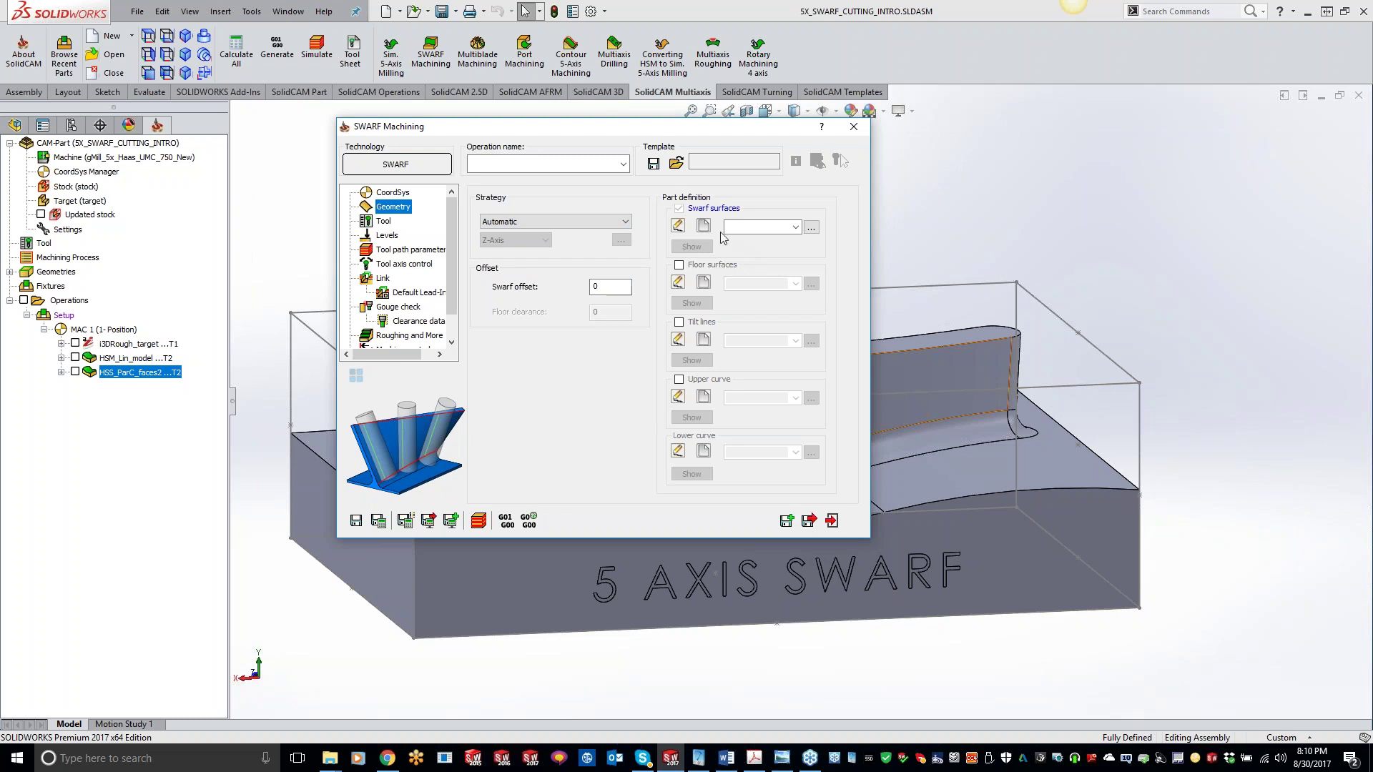
Step: Move the SWARF Machining dialog off the wall and enable floor surfaces, tilt lines and upper curve in the part definition
drag(645, 131, 465, 102)
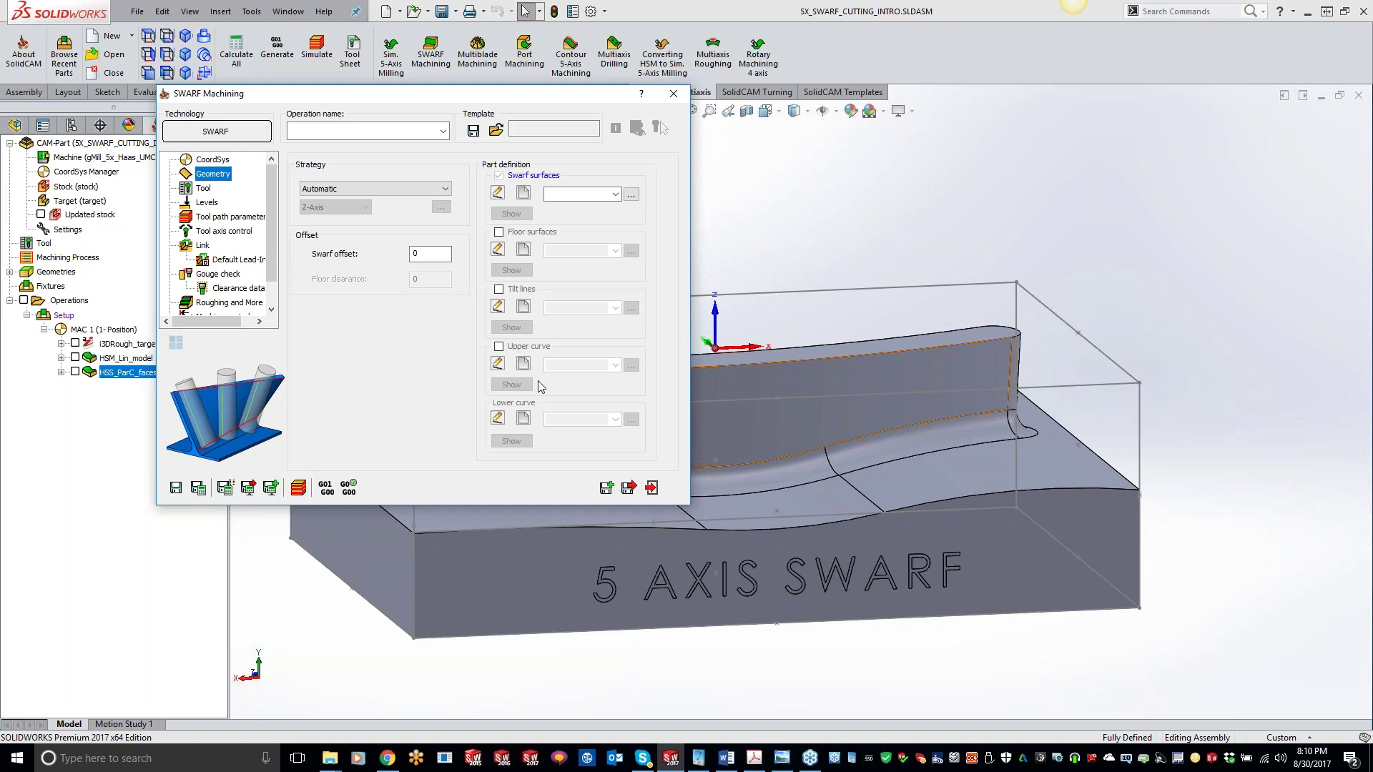
click(498, 232)
click(498, 290)
click(498, 346)
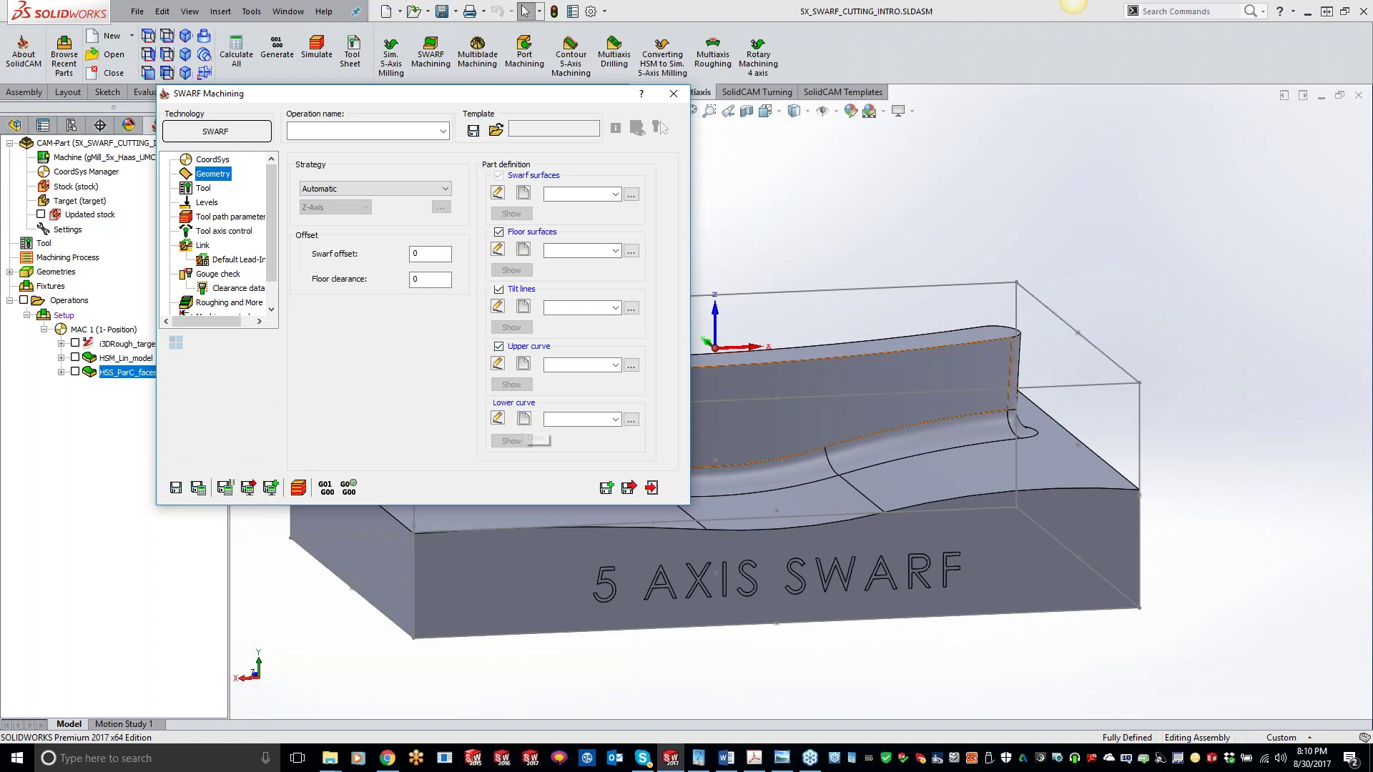
Step: Back out of a new lower curve geometry and disable floor surfaces, tilt lines and upper curve in the part definition
click(525, 417)
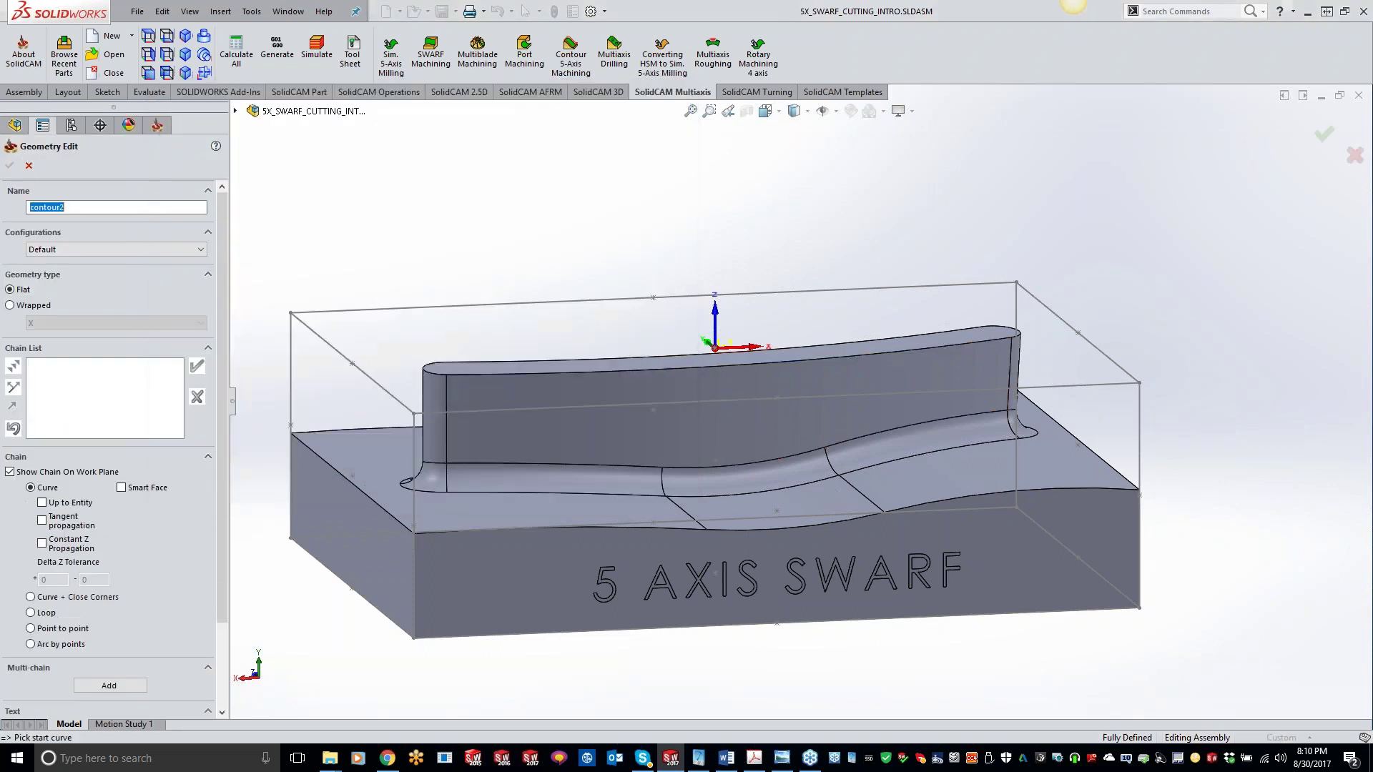
click(29, 165)
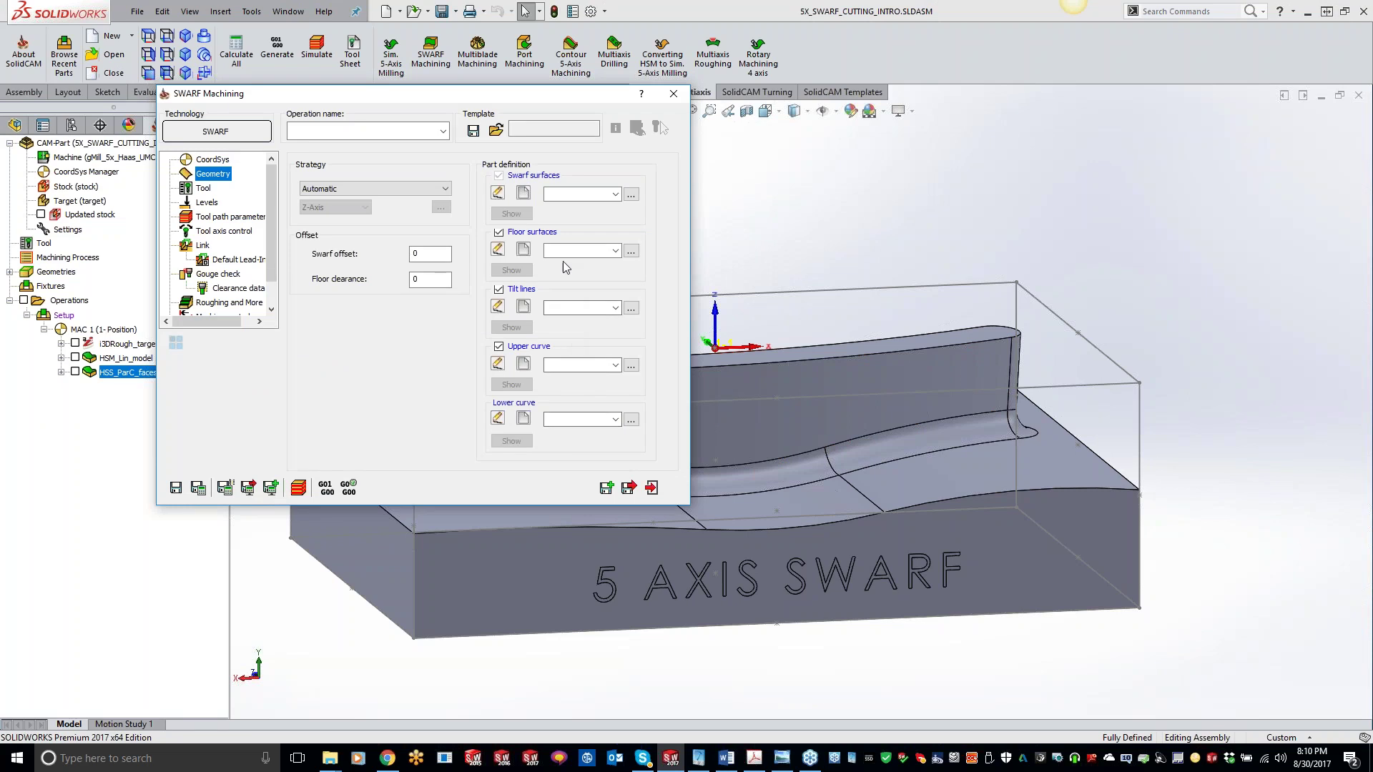
click(499, 233)
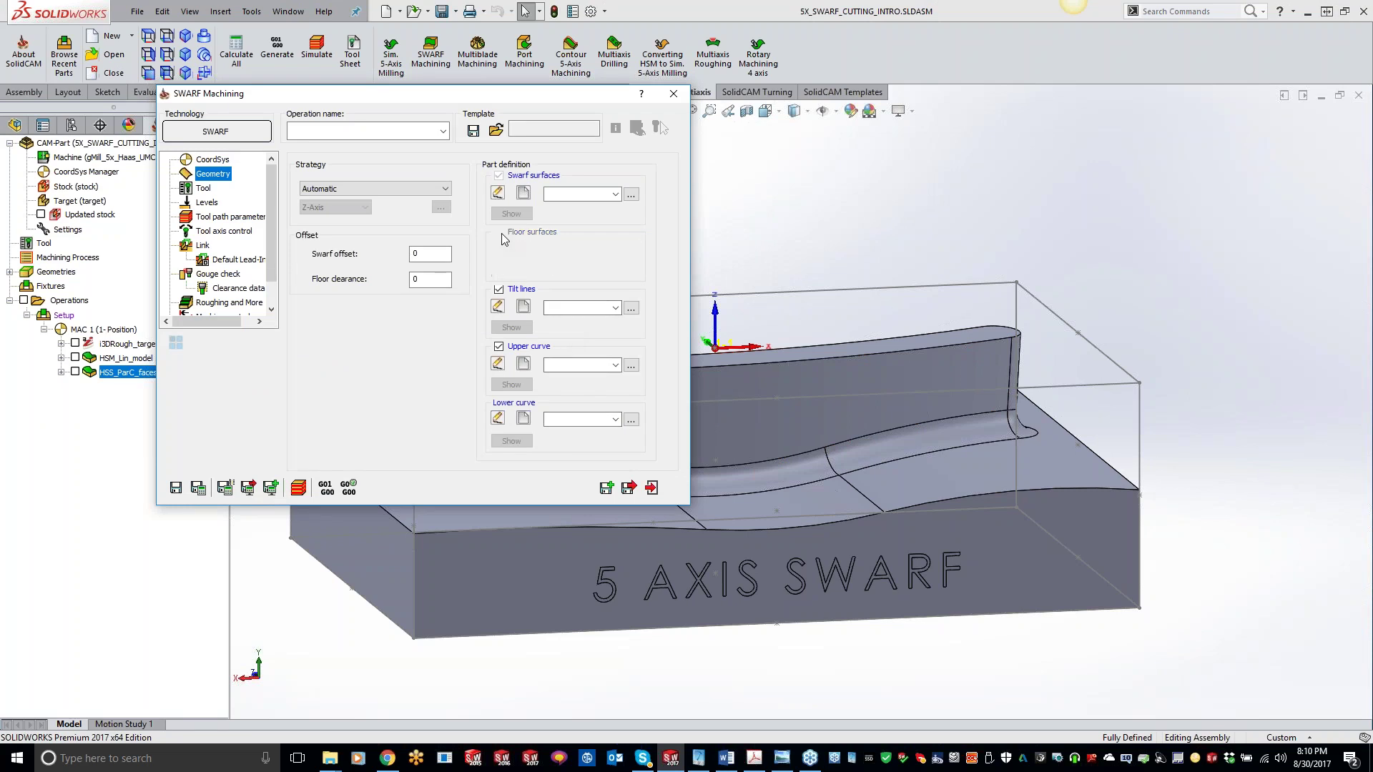
click(498, 289)
click(498, 347)
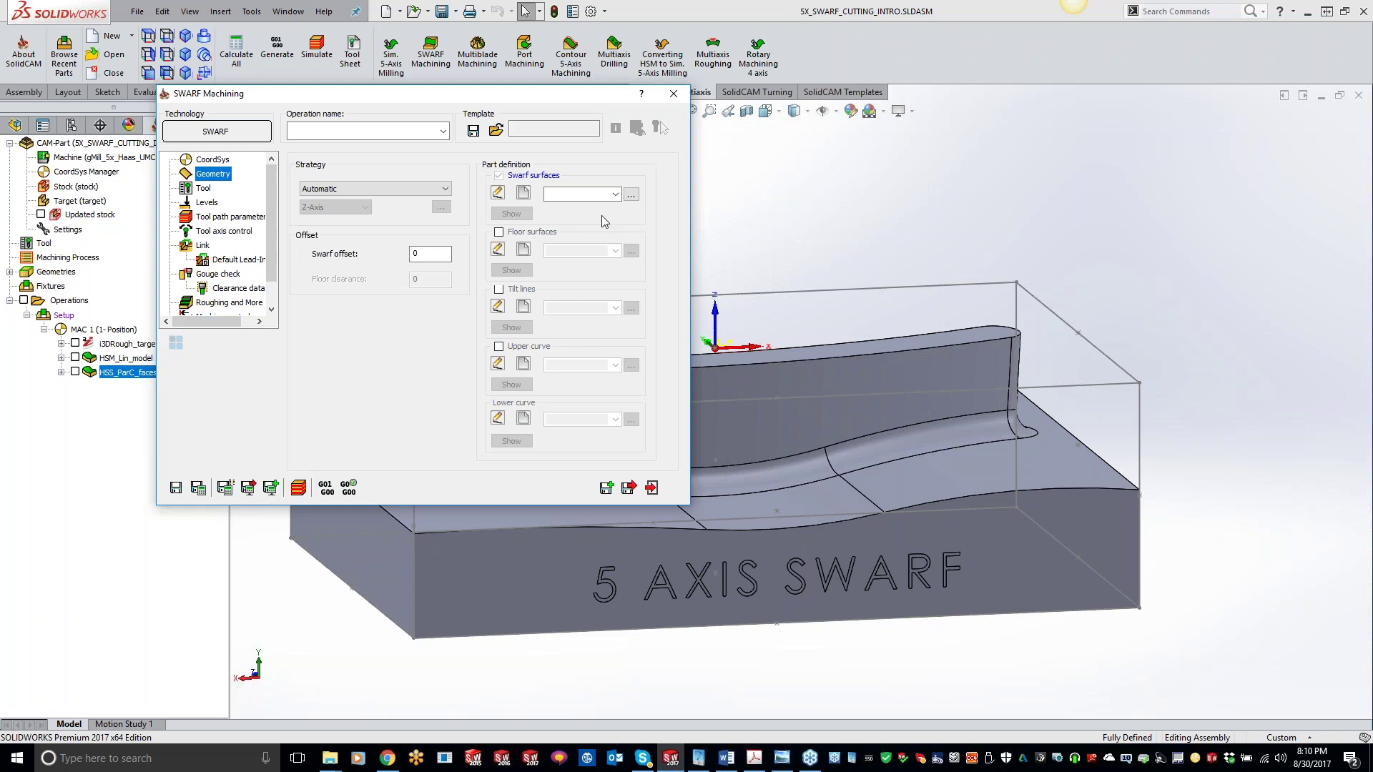
Step: Define the swarf surfaces as a new face geometry from the six side faces around the upright wall
click(525, 194)
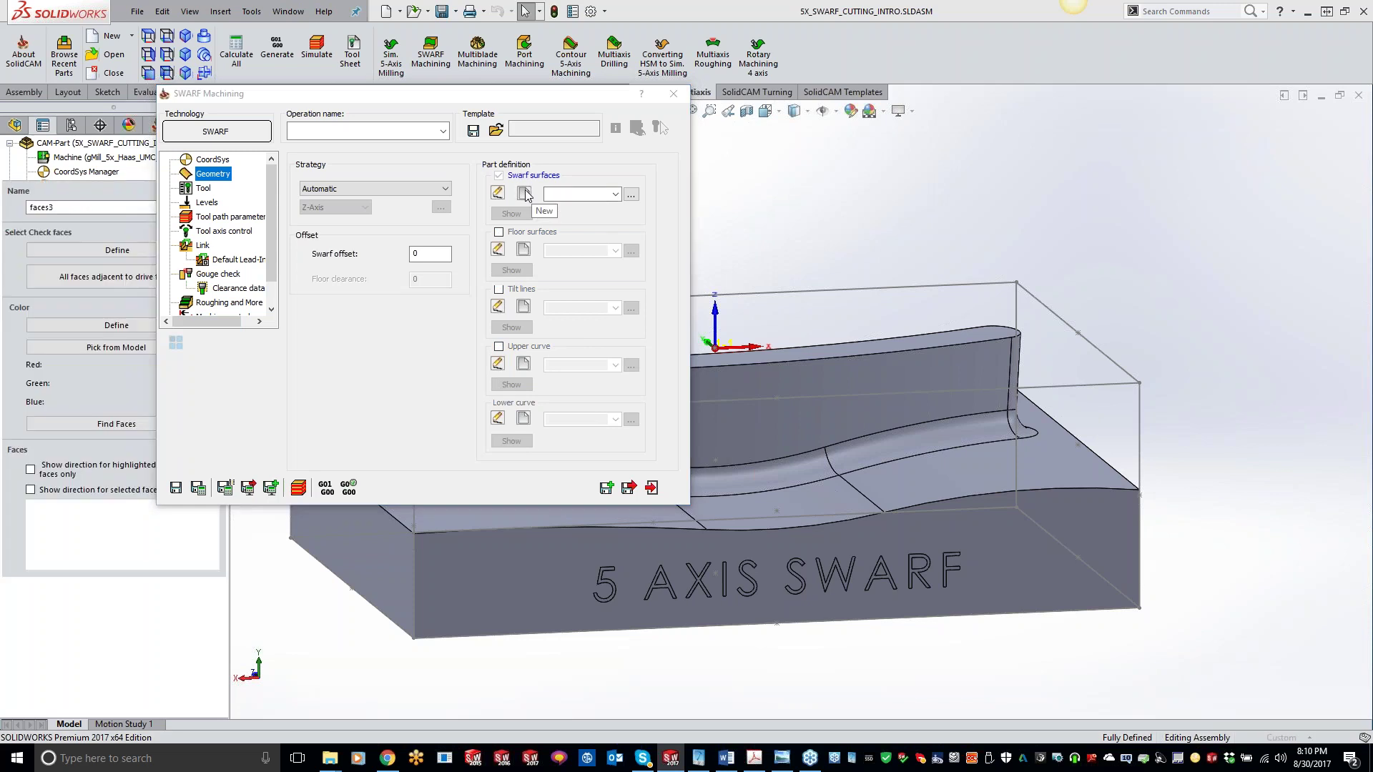
click(845, 414)
middle_drag(723, 444, 944, 445)
click(766, 468)
click(886, 439)
click(841, 416)
click(492, 518)
click(852, 573)
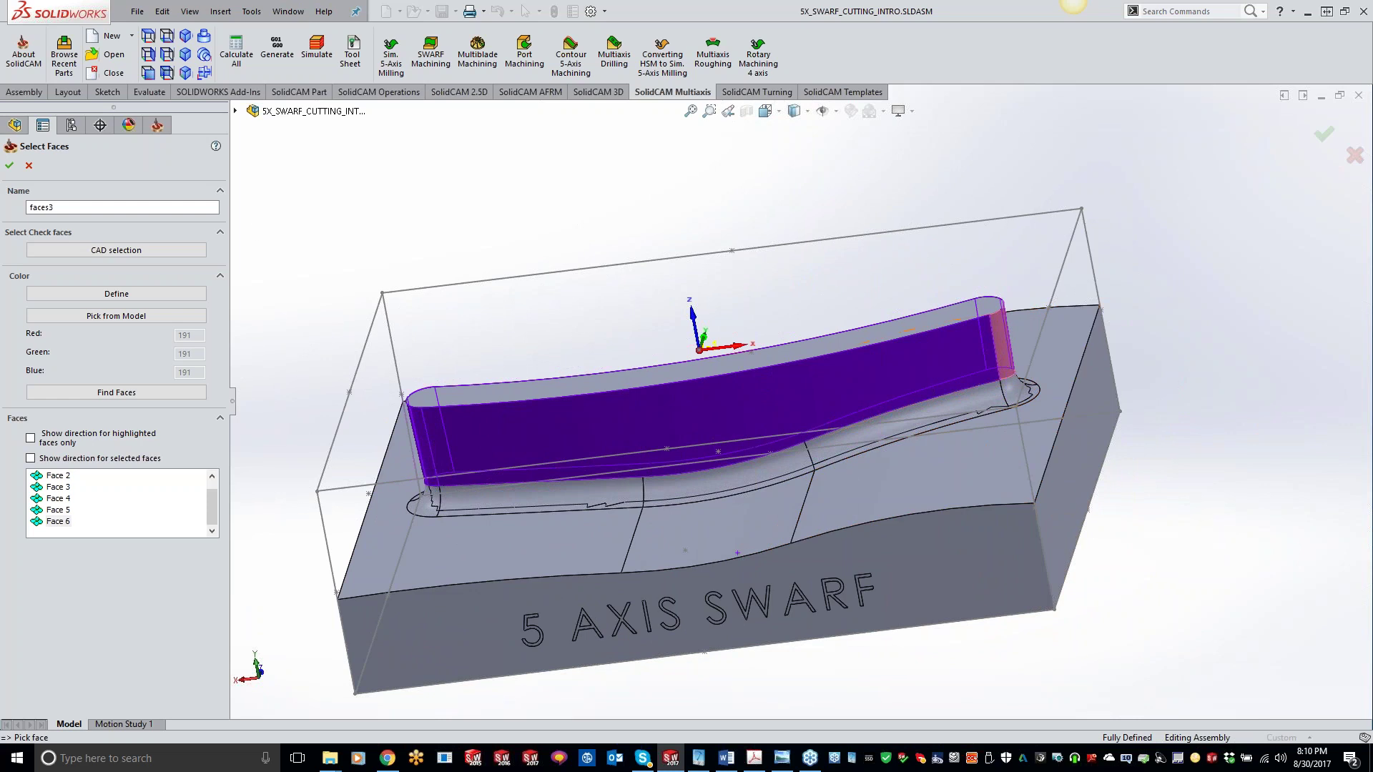
click(10, 166)
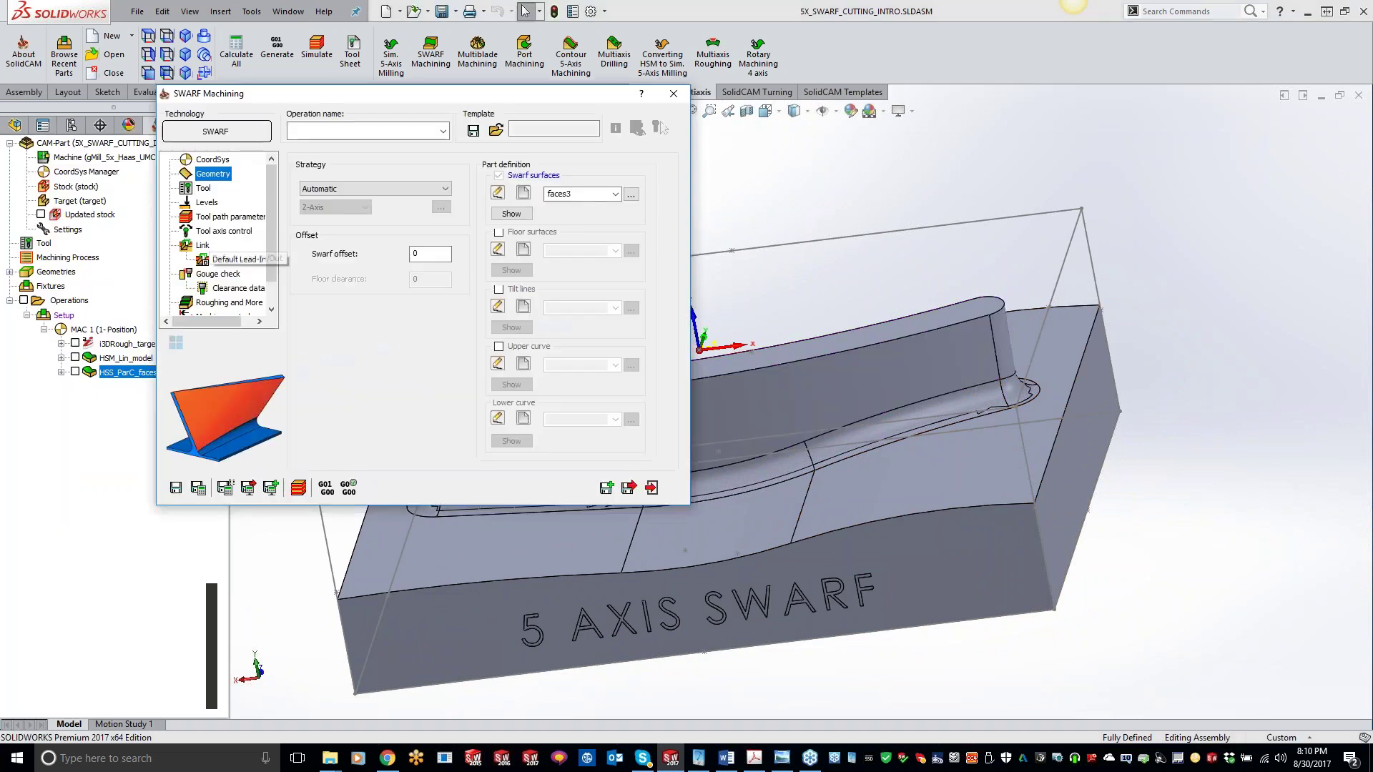
Step: Enable floor surfaces and define them as a new face geometry from the four curved floor faces around the wall
click(498, 232)
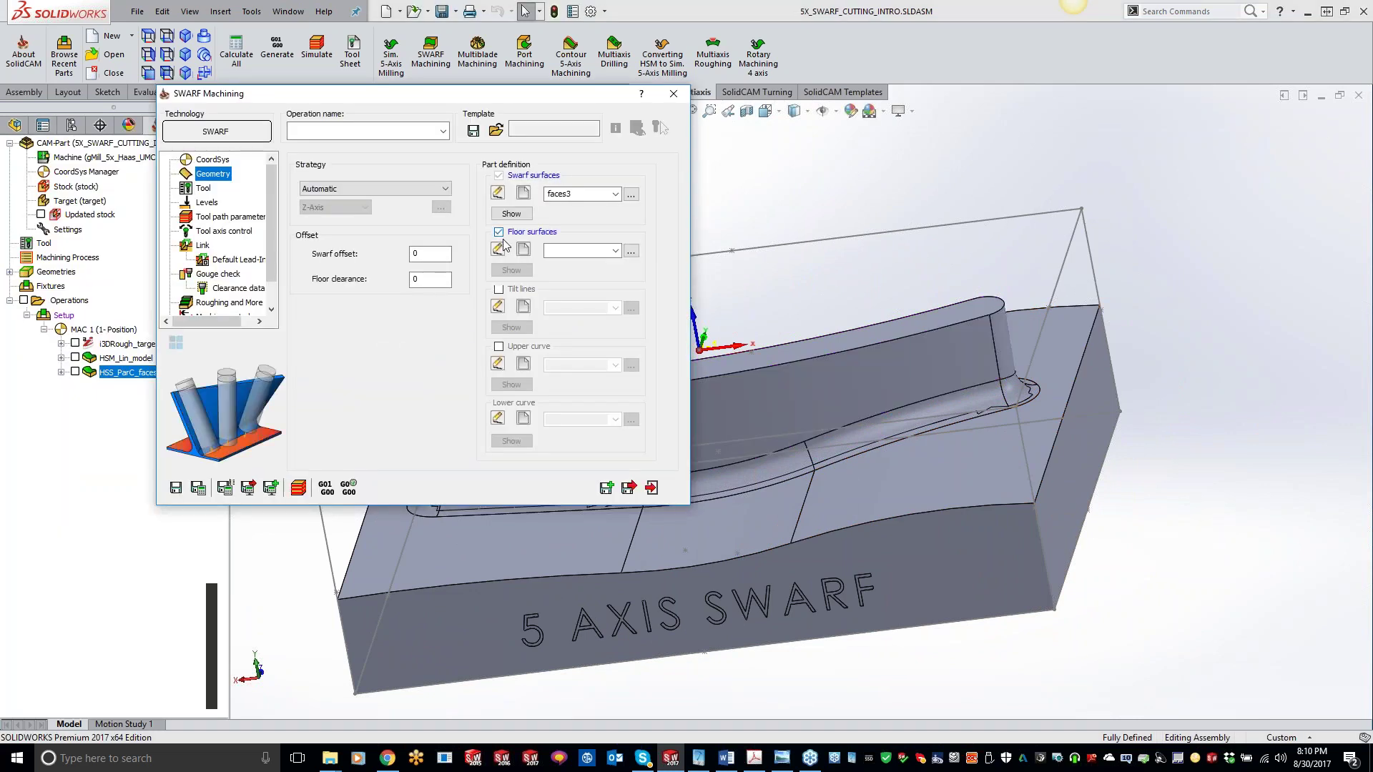
click(524, 250)
click(885, 489)
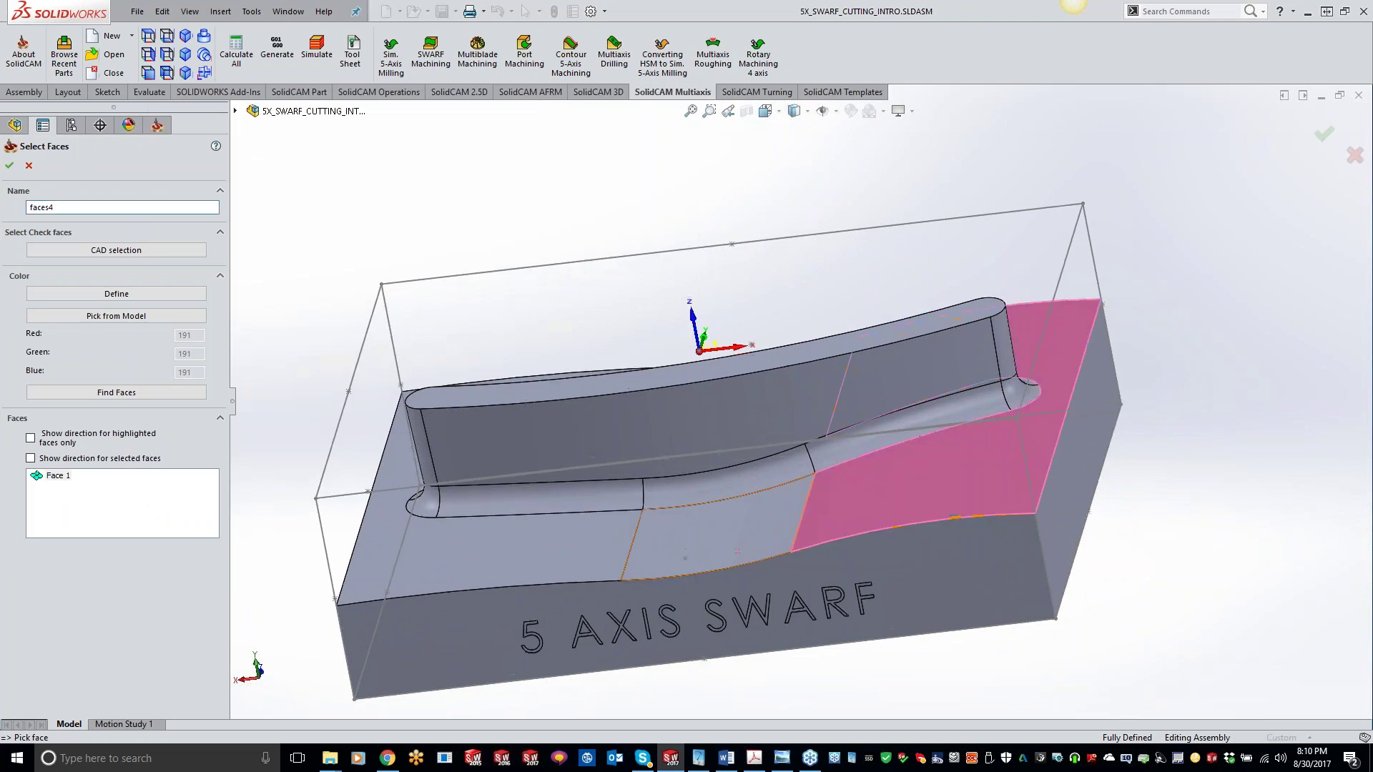
click(722, 522)
click(464, 575)
middle_drag(461, 580, 718, 297)
click(717, 298)
middle_drag(913, 429, 505, 483)
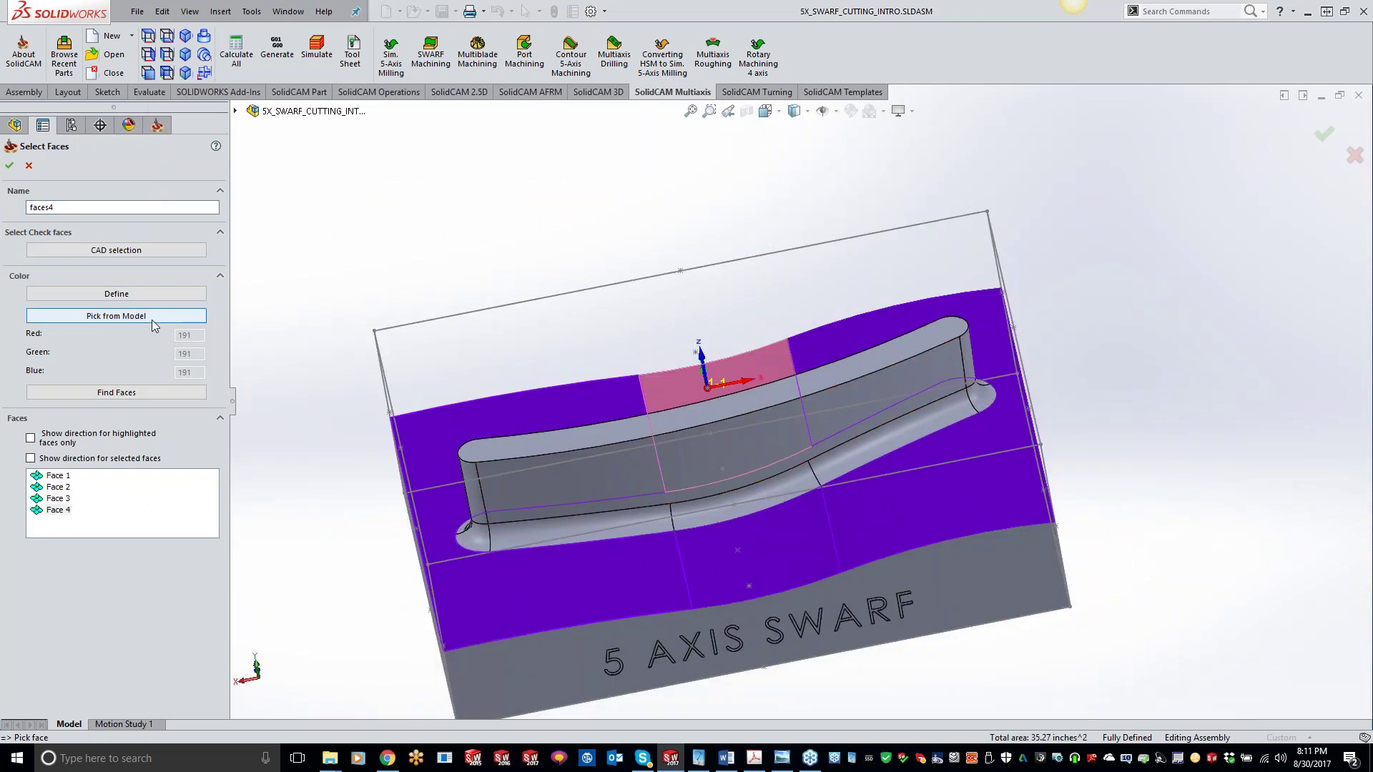
click(9, 165)
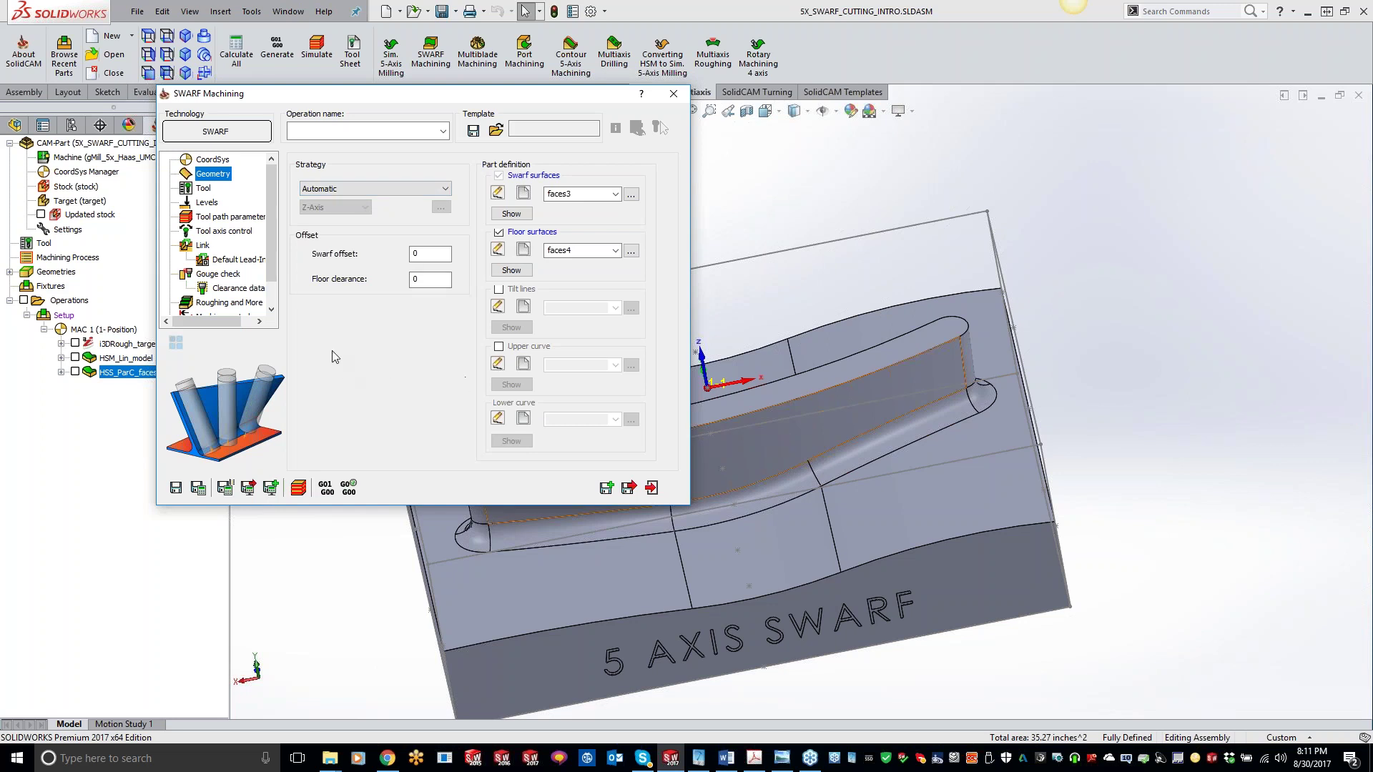
Step: Assign tool number 2 to the SWARF operation and set its clearance plane direction to In Z
click(203, 188)
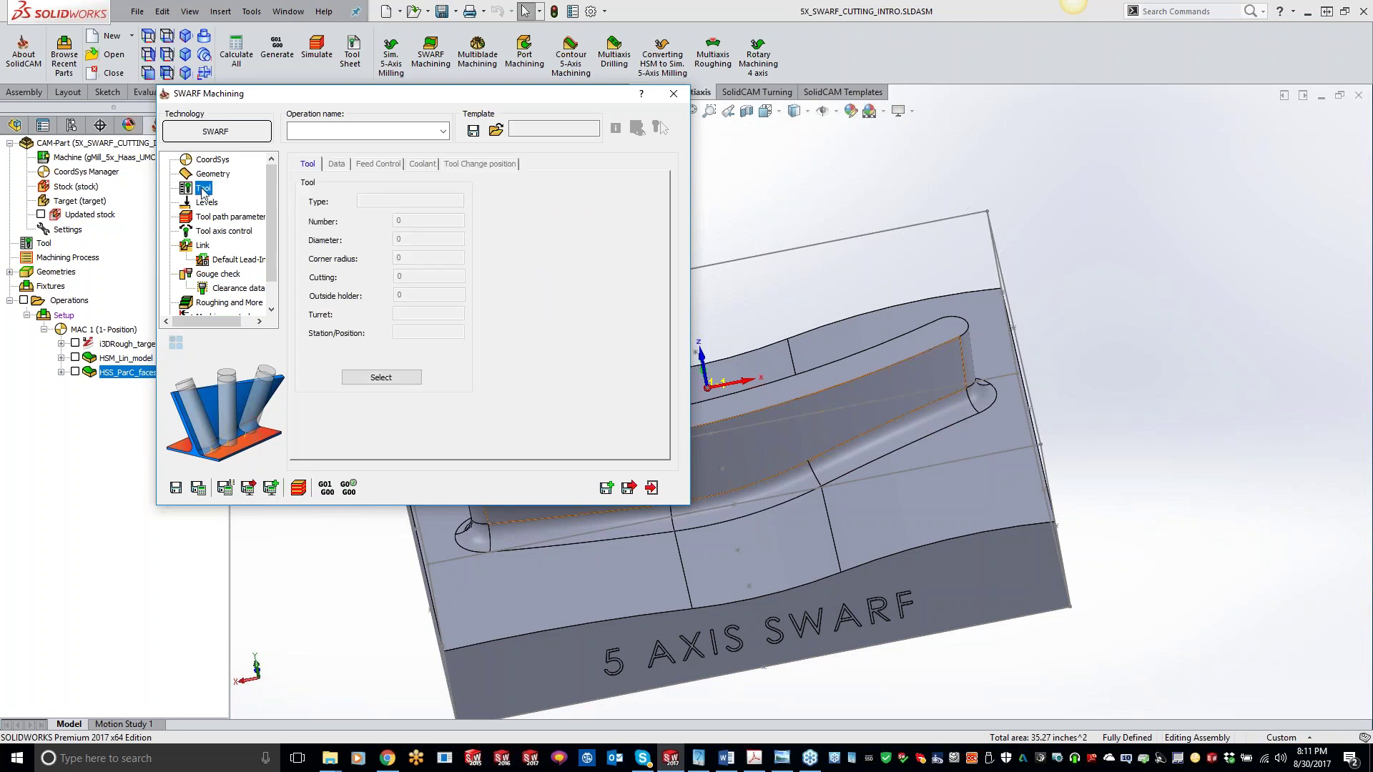
click(380, 377)
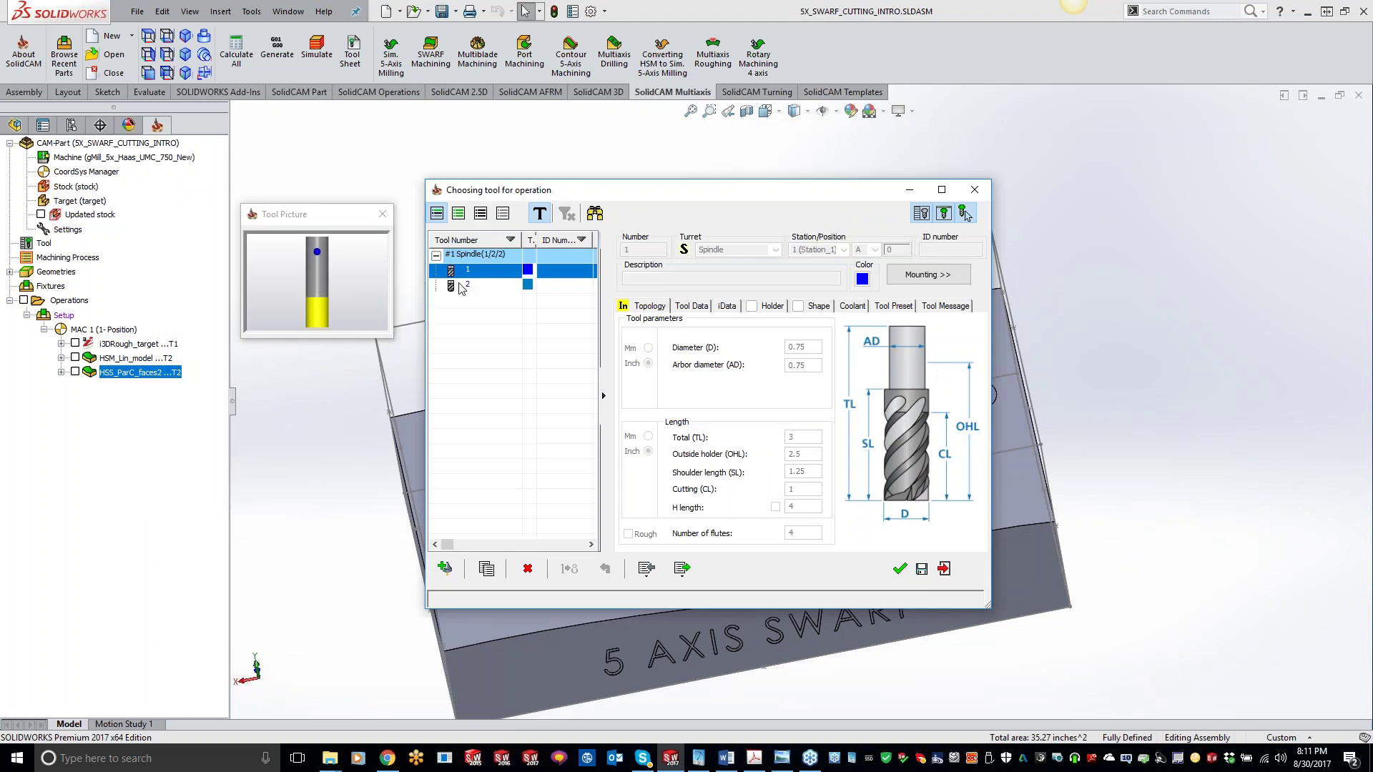
double_click(462, 286)
click(207, 203)
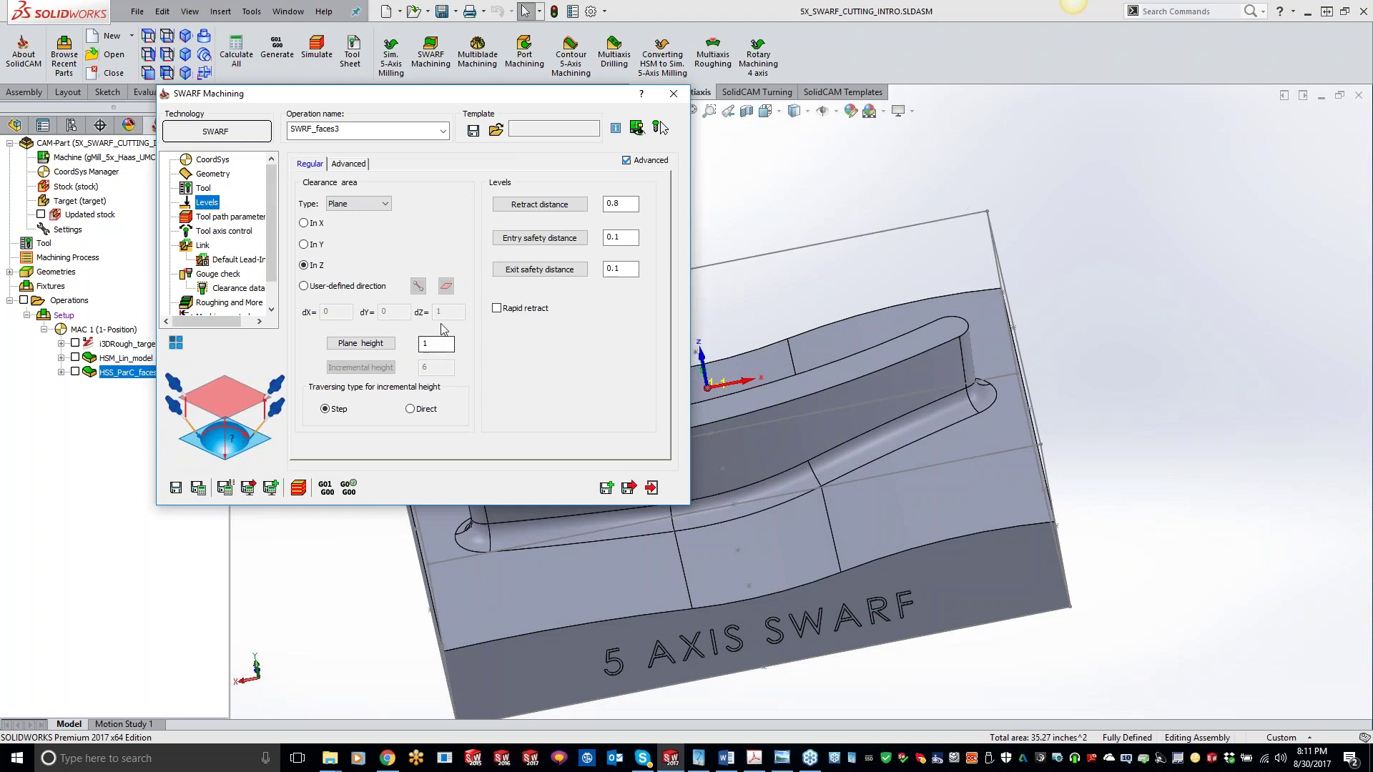
click(303, 264)
Step: Examine the machining side, method and guide tool options in the tool path parameters
click(220, 223)
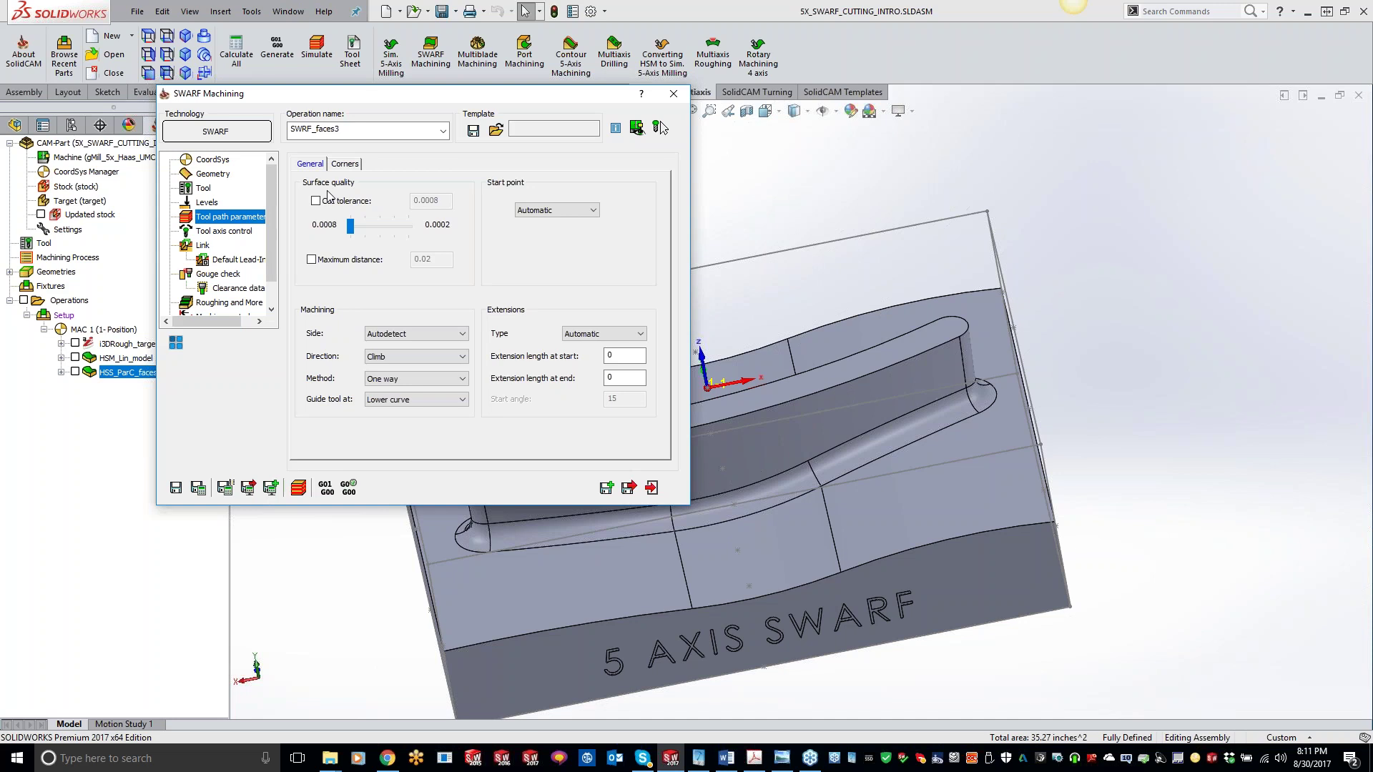
mouse_move(415, 334)
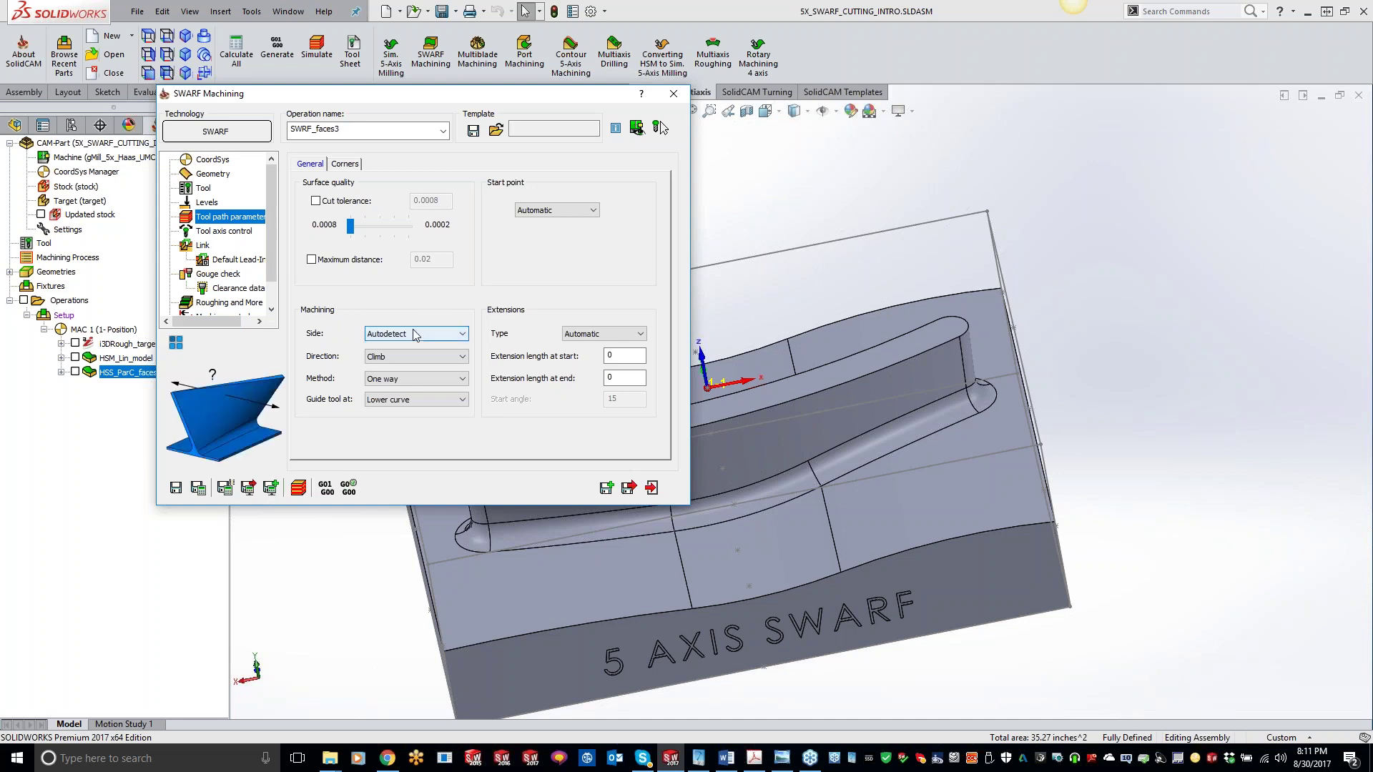
click(415, 335)
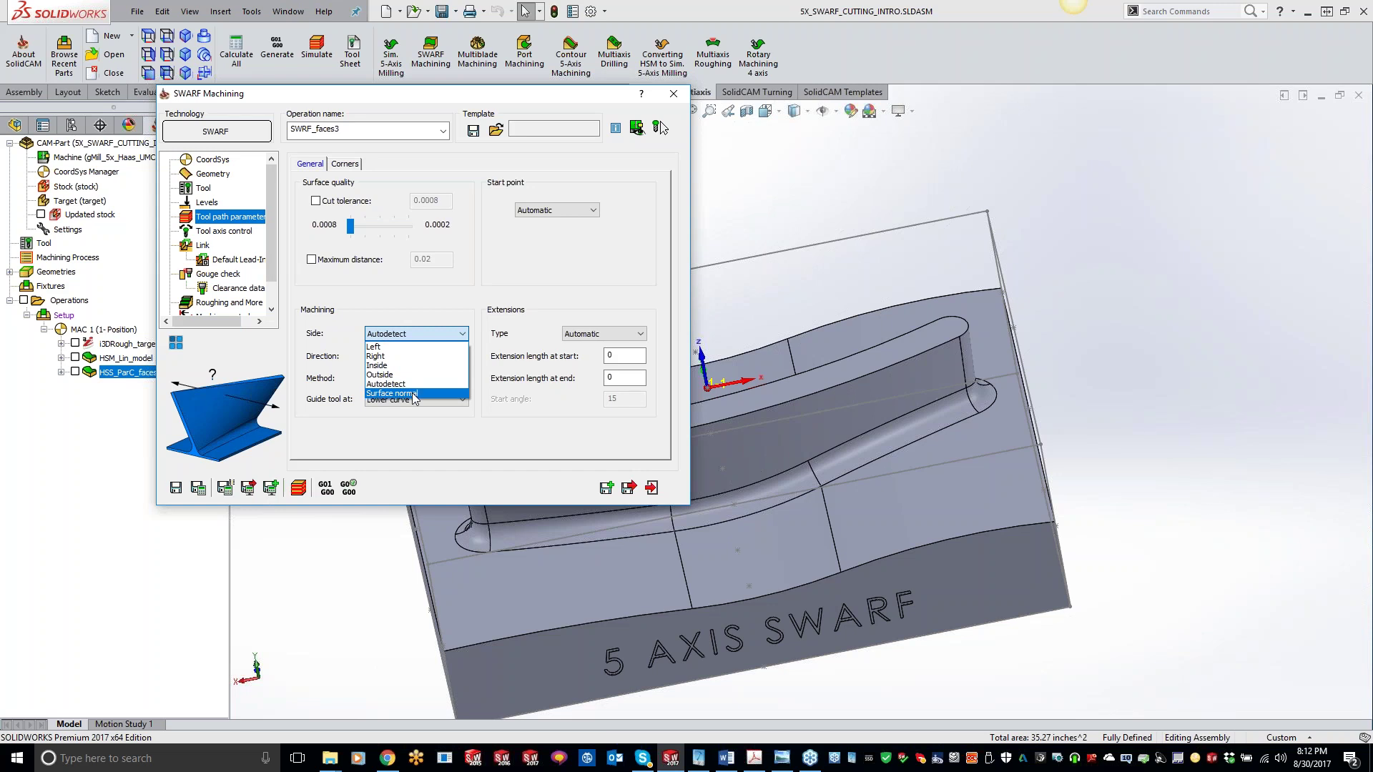
click(423, 333)
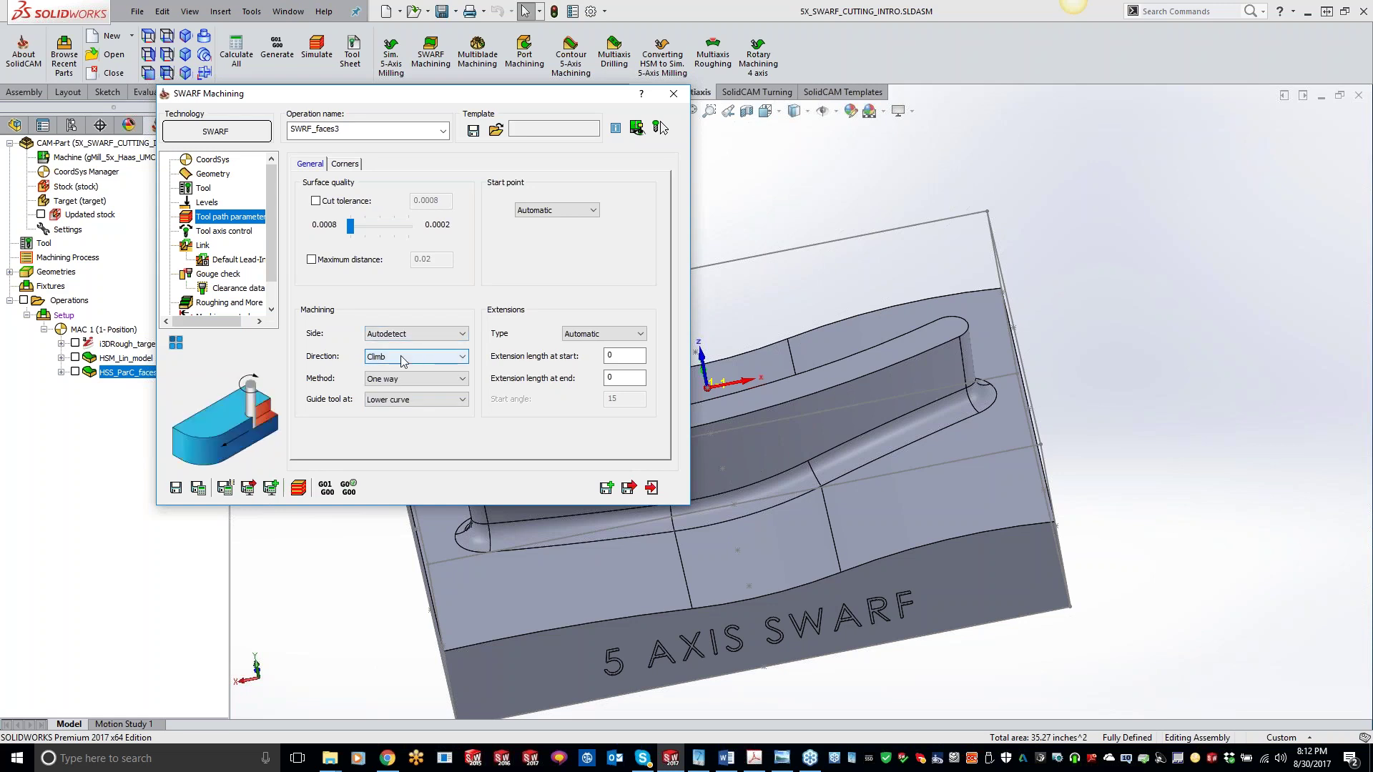
click(404, 379)
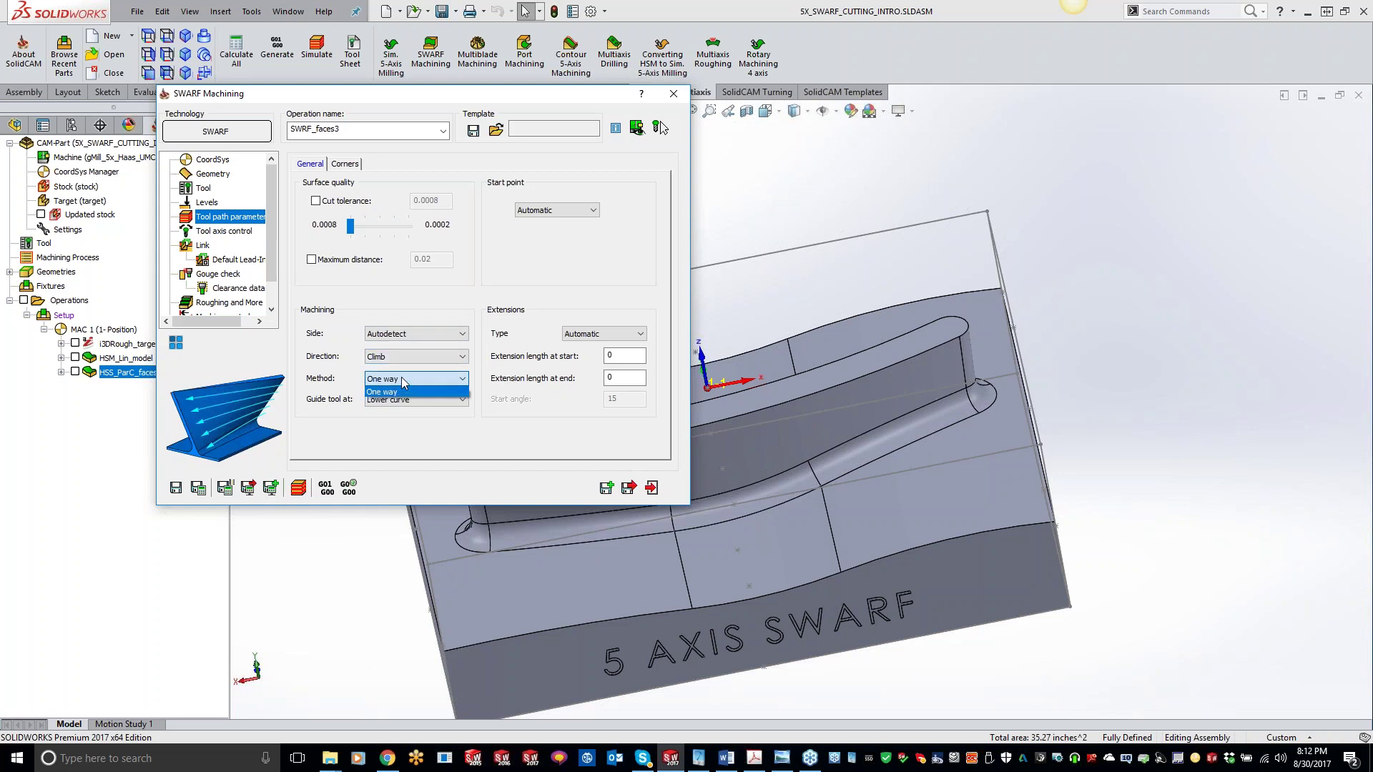
click(402, 377)
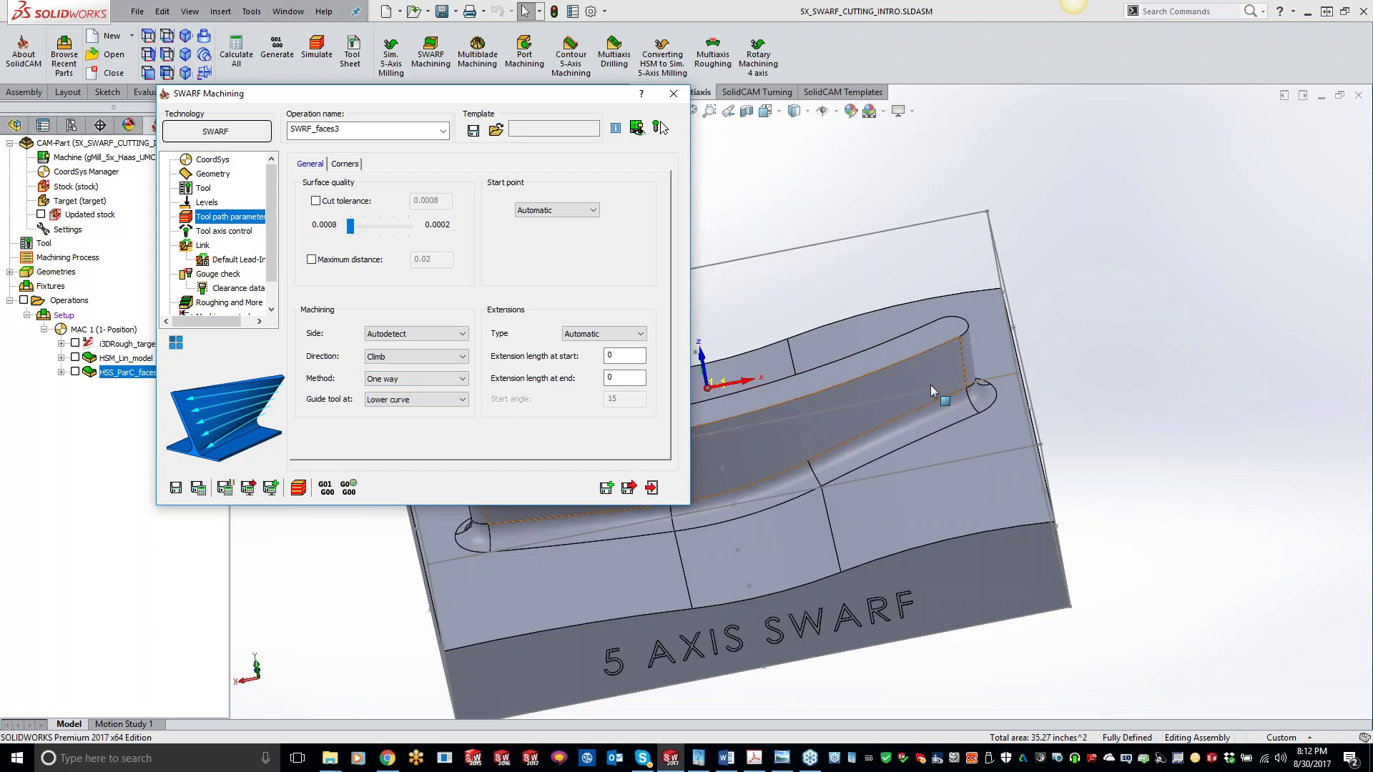
click(396, 379)
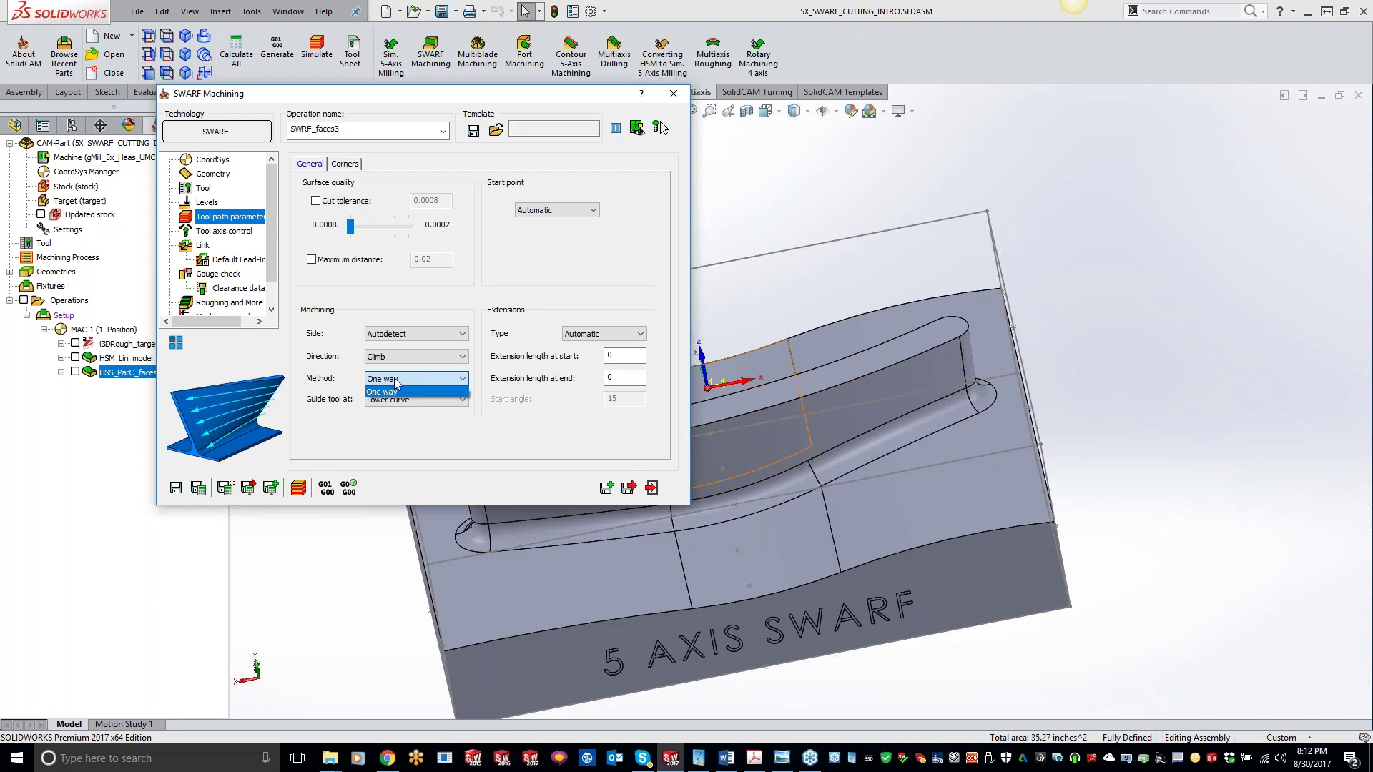
click(395, 390)
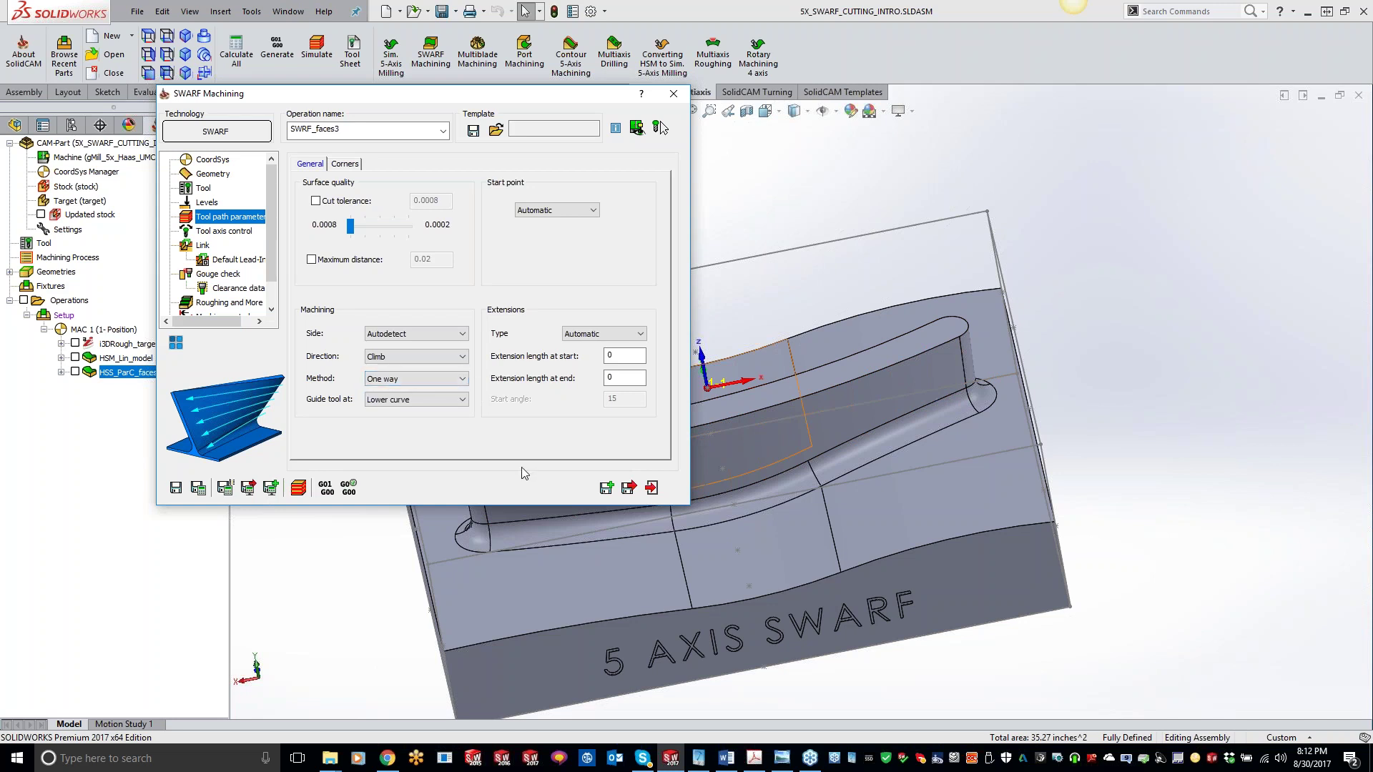
click(435, 399)
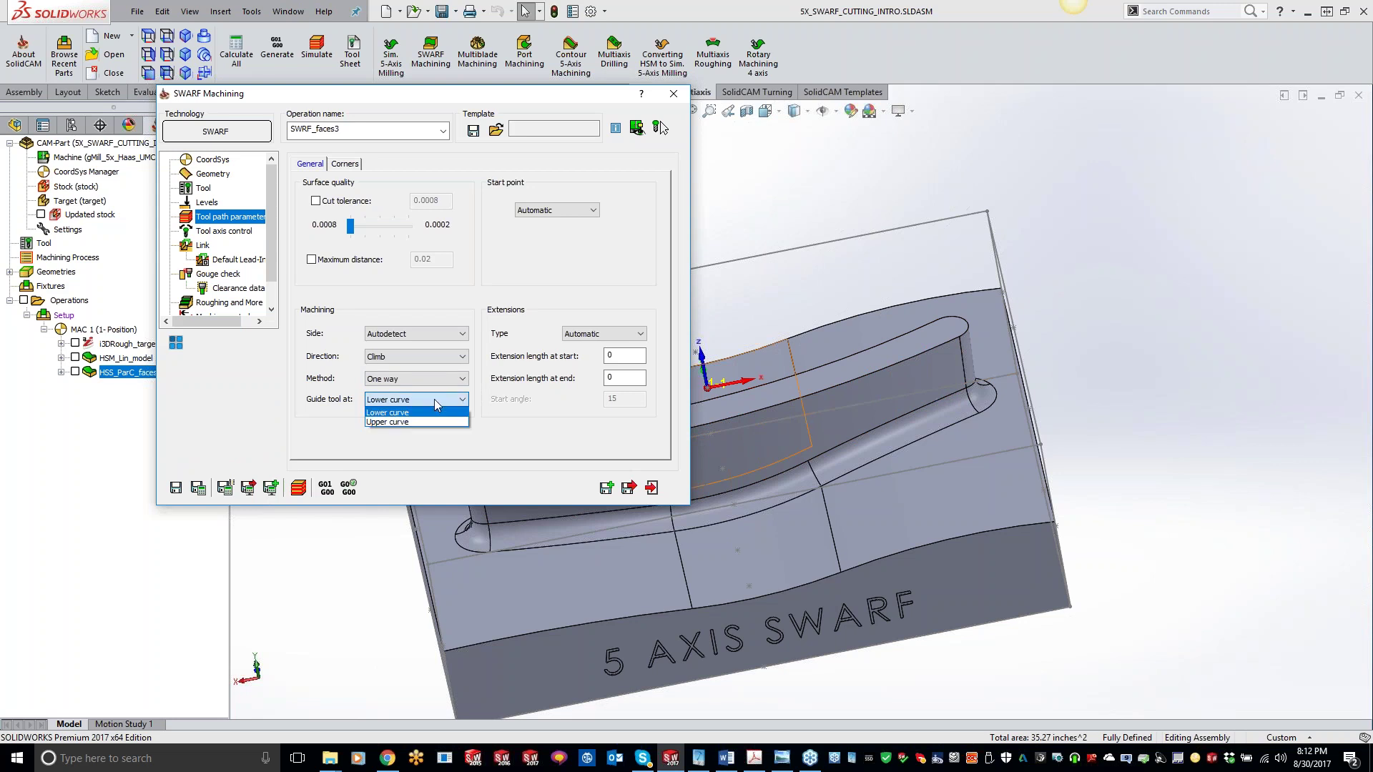
click(434, 399)
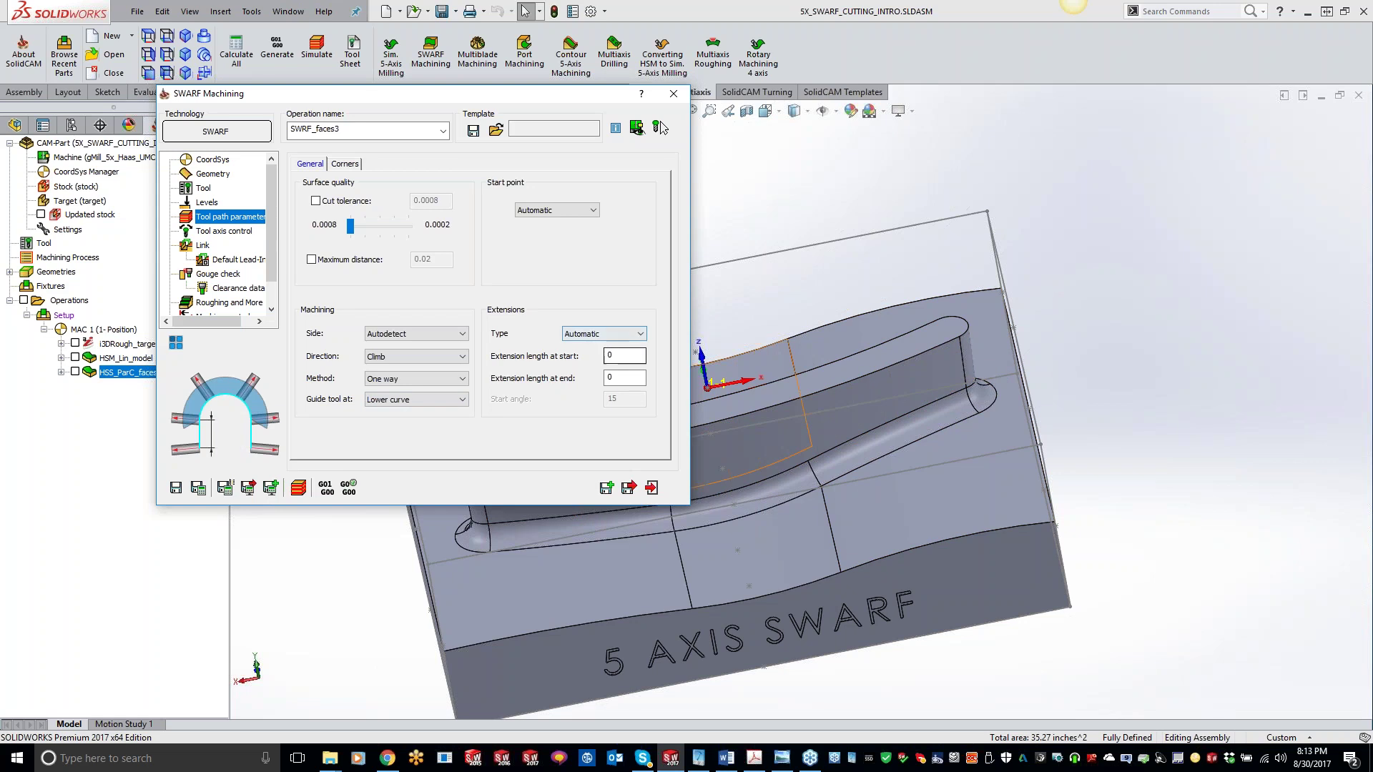
Step: Set the tool path extension type to Automatic and the extension length at start to 0
click(607, 334)
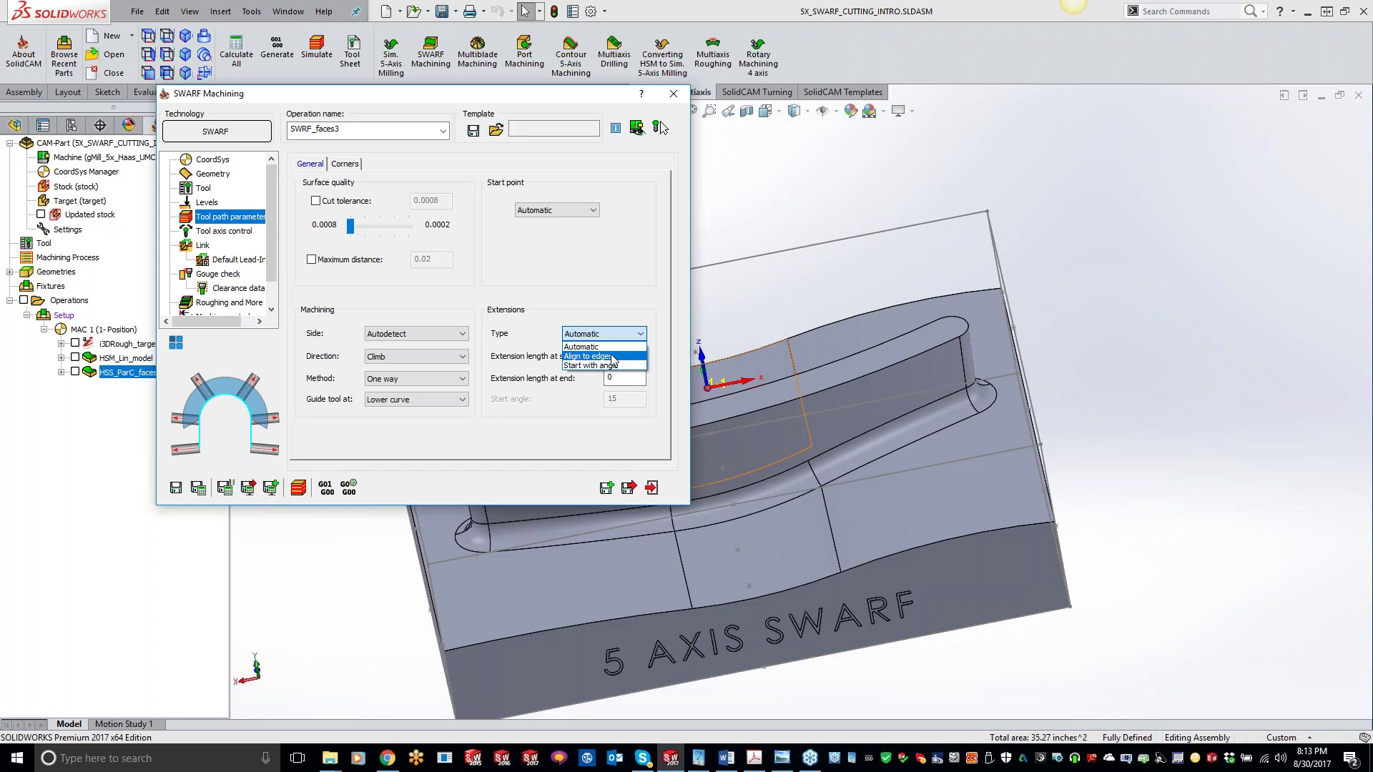
click(606, 348)
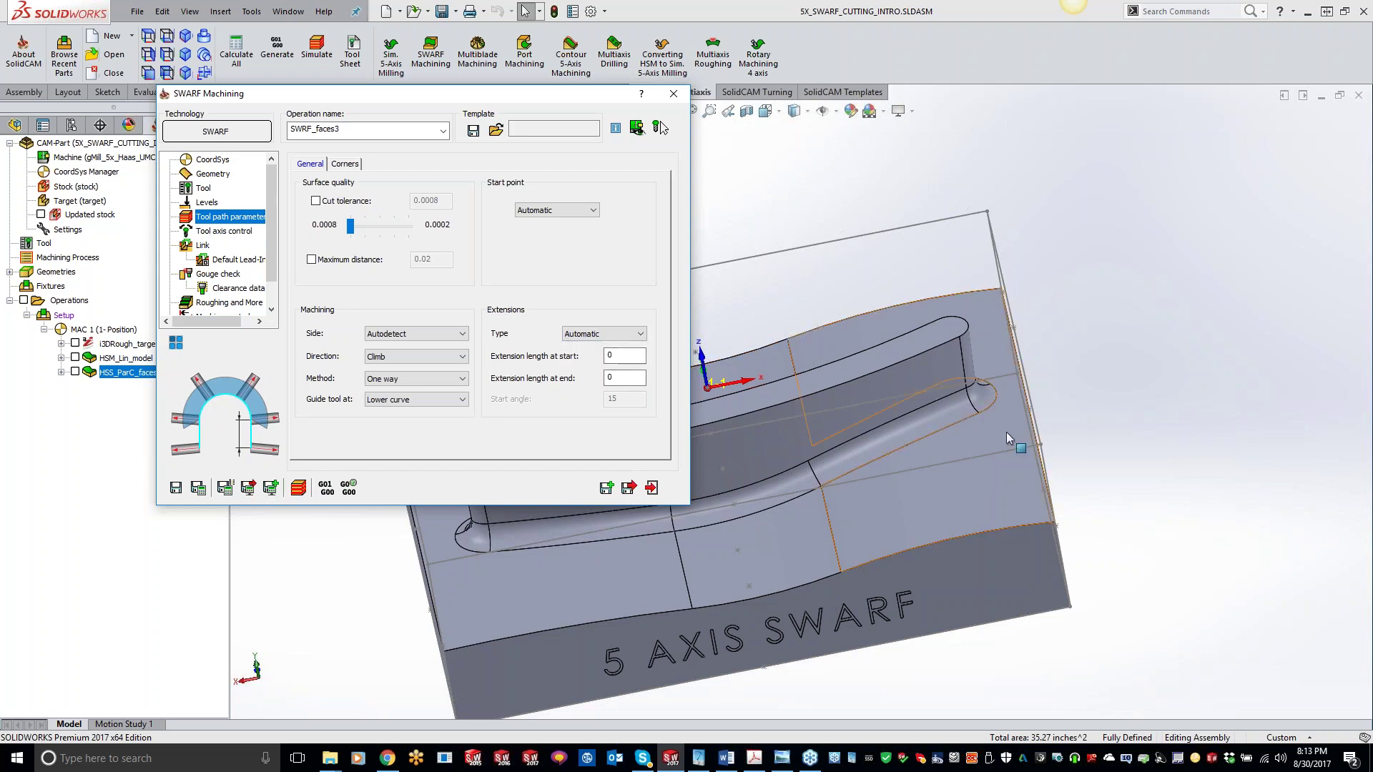
middle_drag(1083, 384, 855, 436)
scroll(884, 417, down, 3)
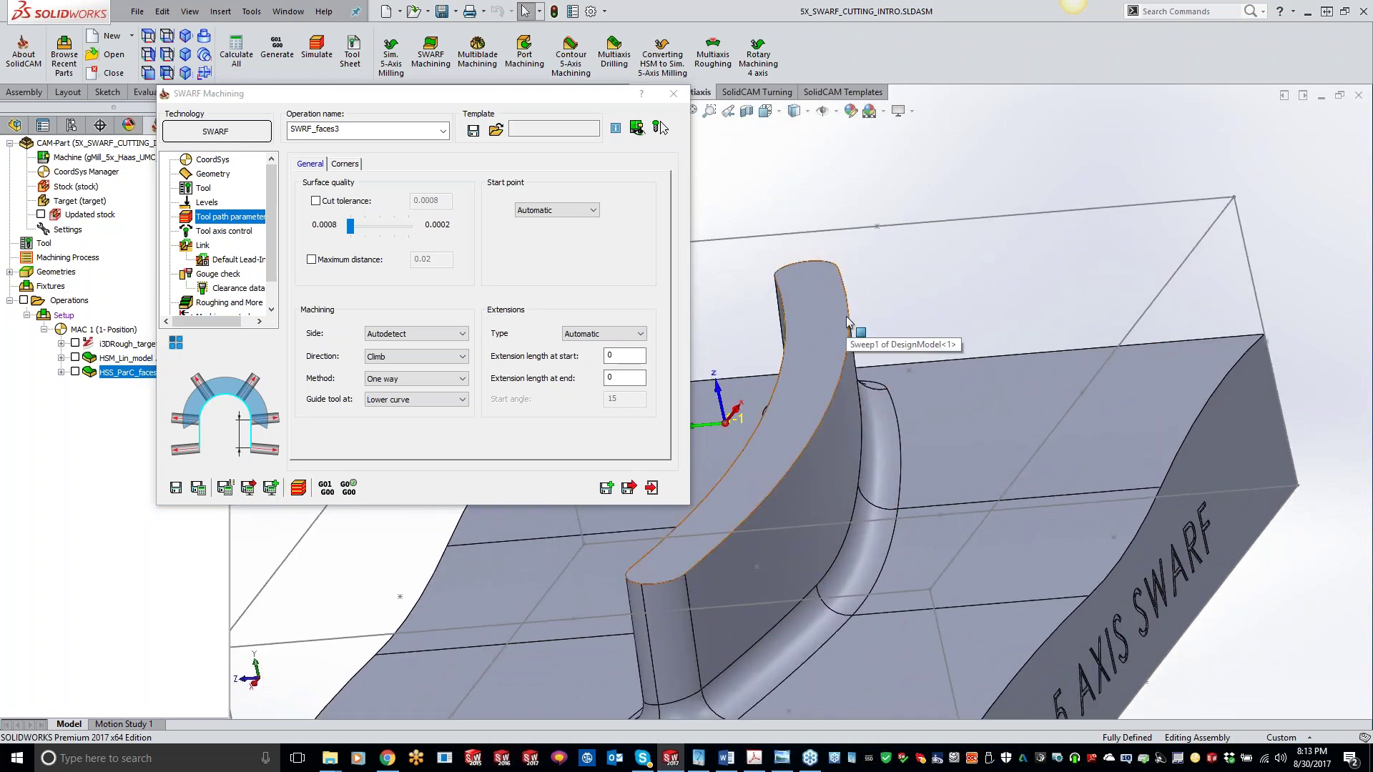
mouse_move(847, 323)
middle_down()
mouse_move(890, 366)
mouse_move(938, 316)
middle_up()
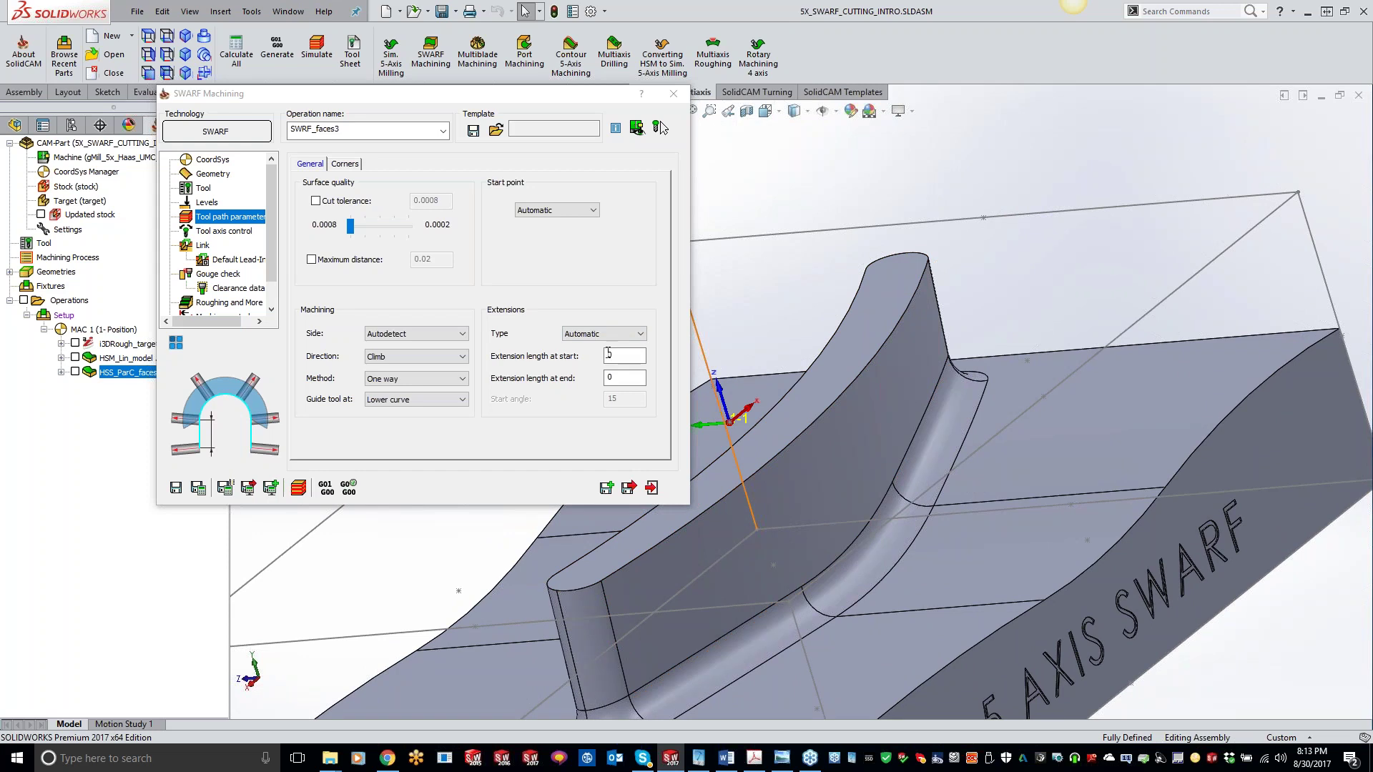
key(BackSpace)
text(0)
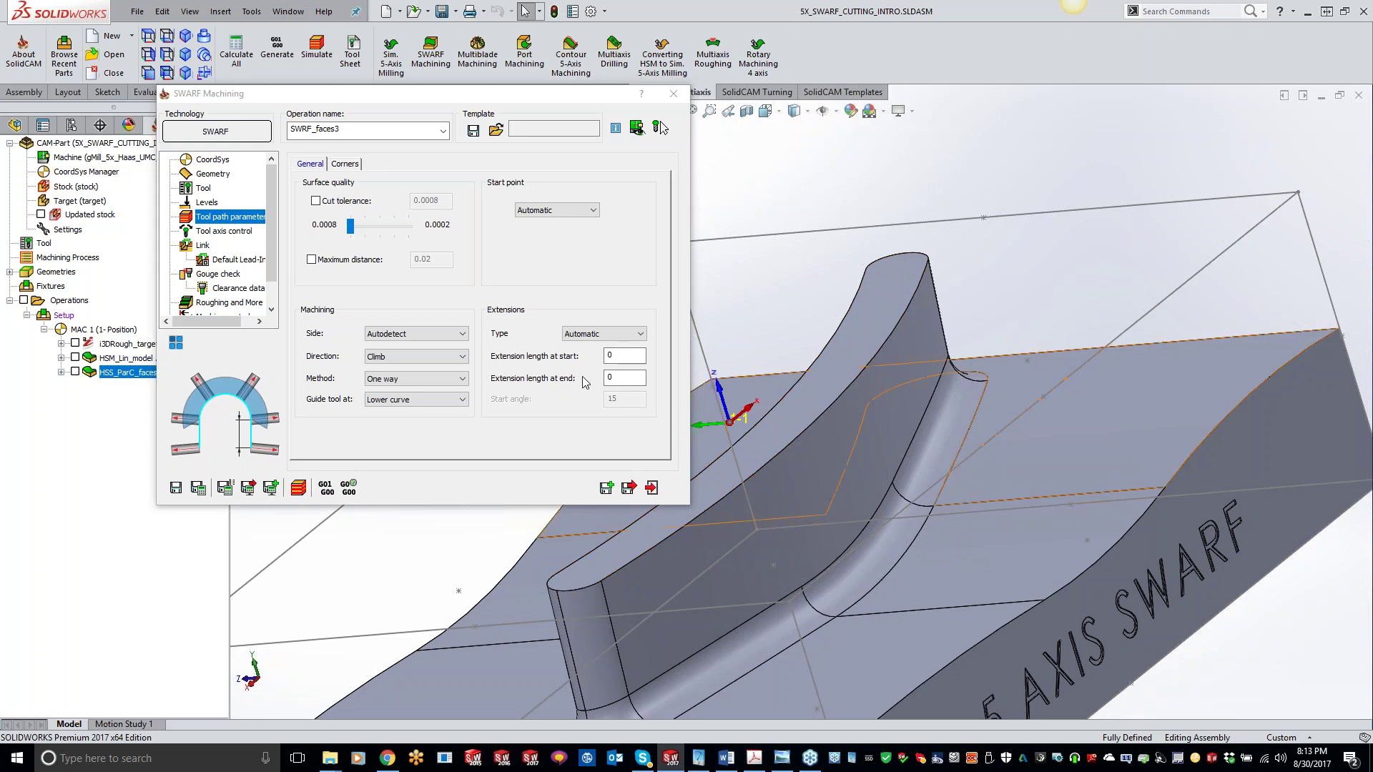
Step: Save and calculate the SWARF operation to generate its tool path on the wall
middle_drag(869, 236, 842, 181)
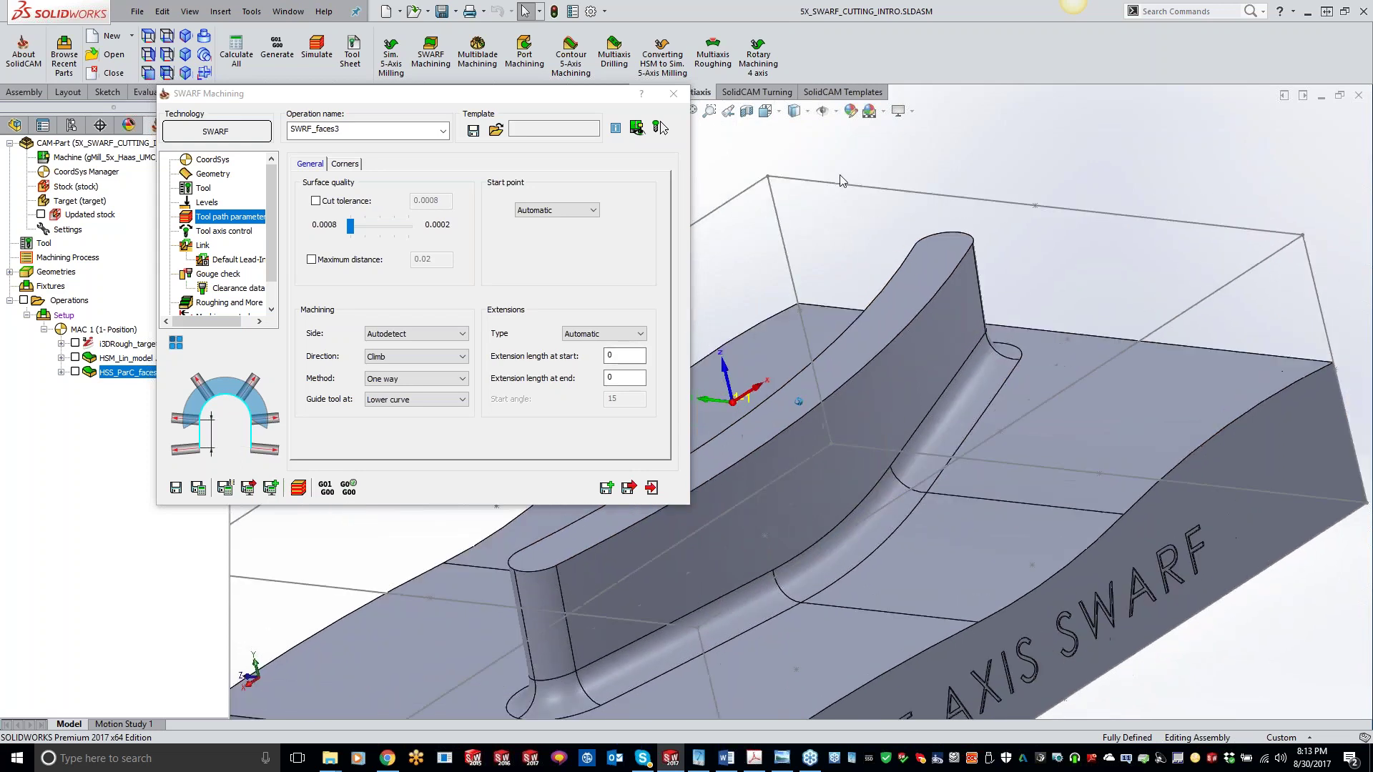
scroll(842, 181, up, 1)
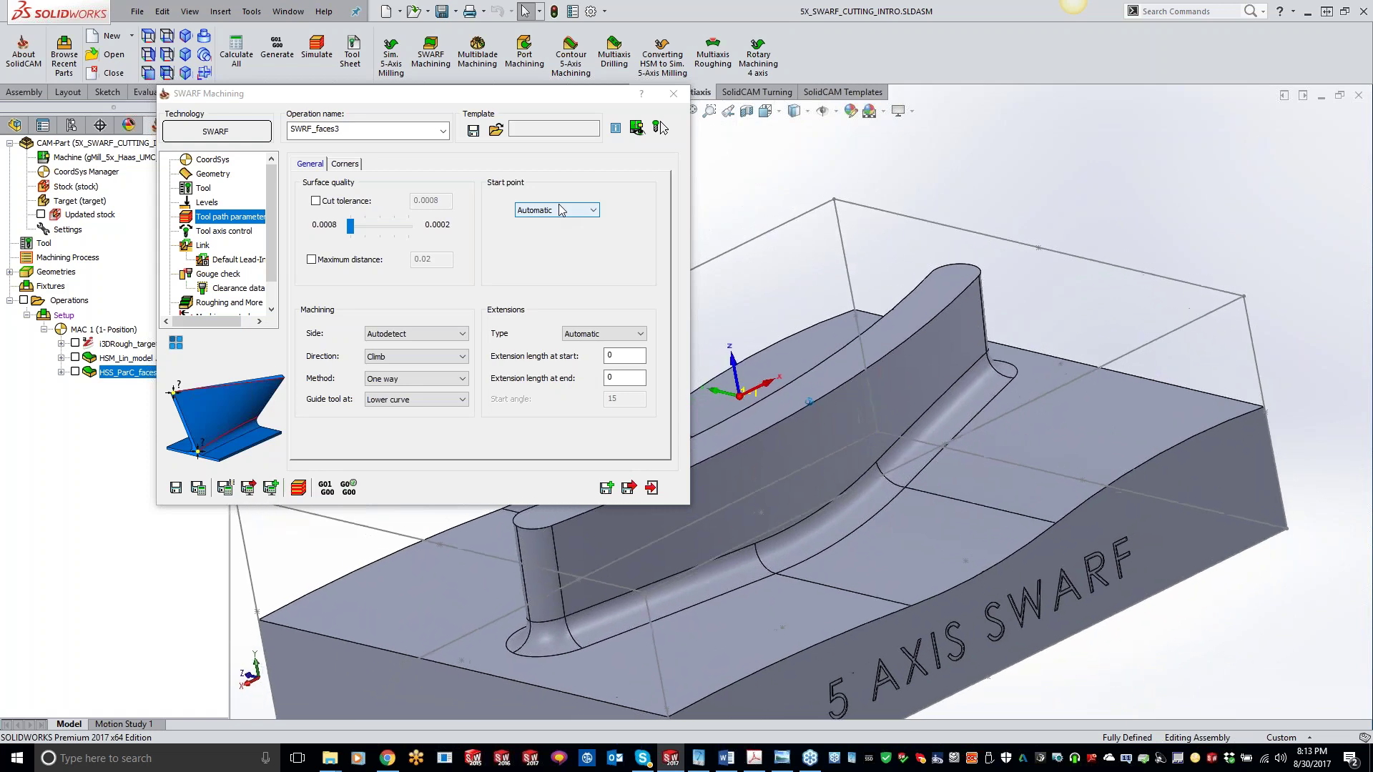
click(199, 489)
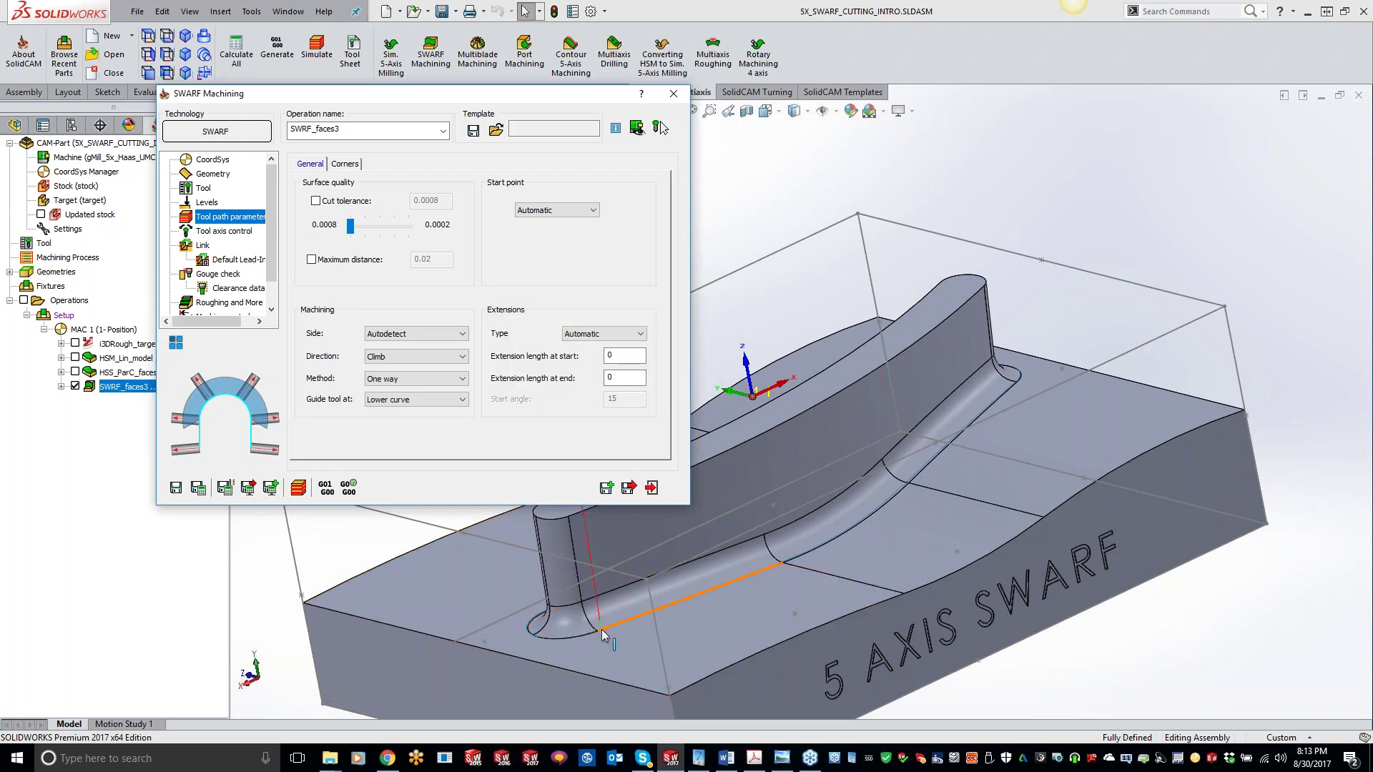
Step: Set the start point to One point at the wall fillet's outer-edge seam vertex, about X -0.77, Y -1.01, Z -1.40, and recalculate the operation
click(567, 211)
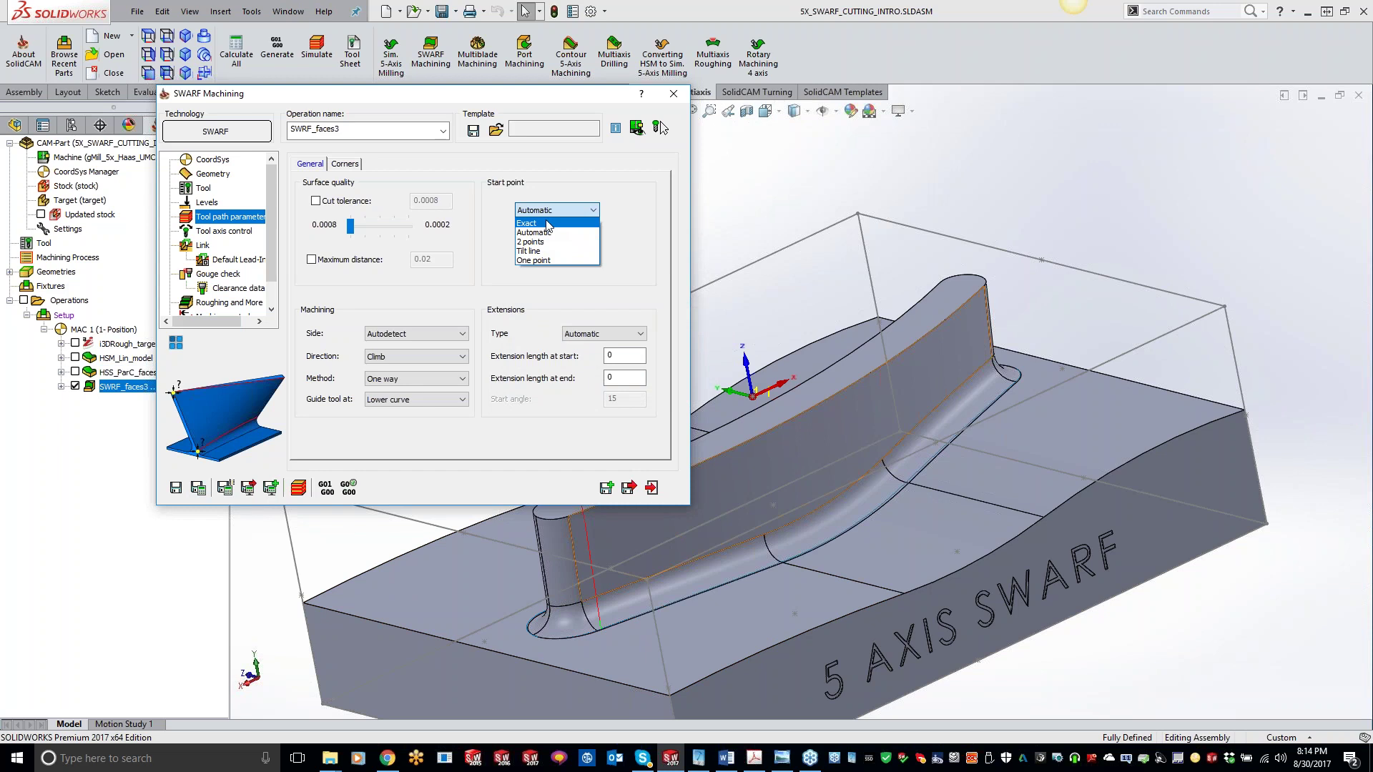
click(542, 260)
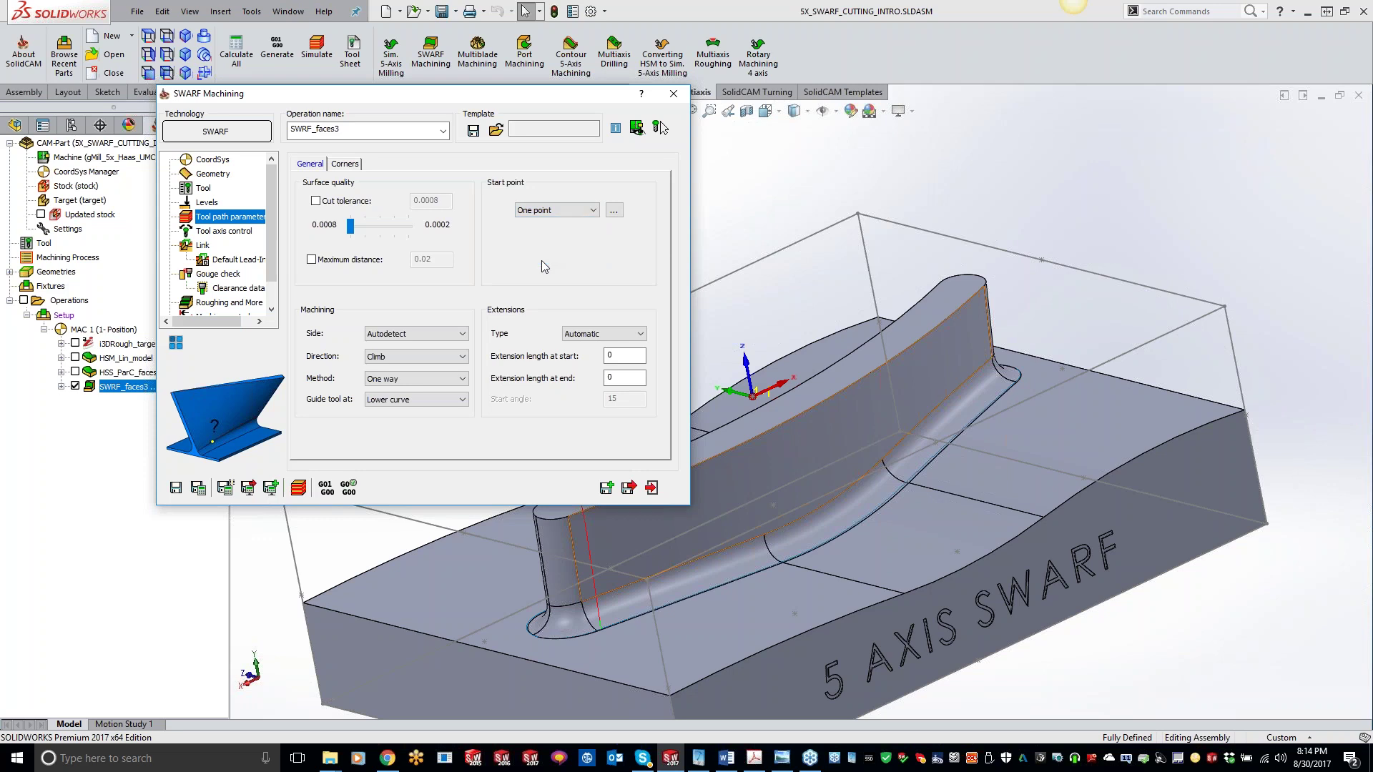
click(614, 209)
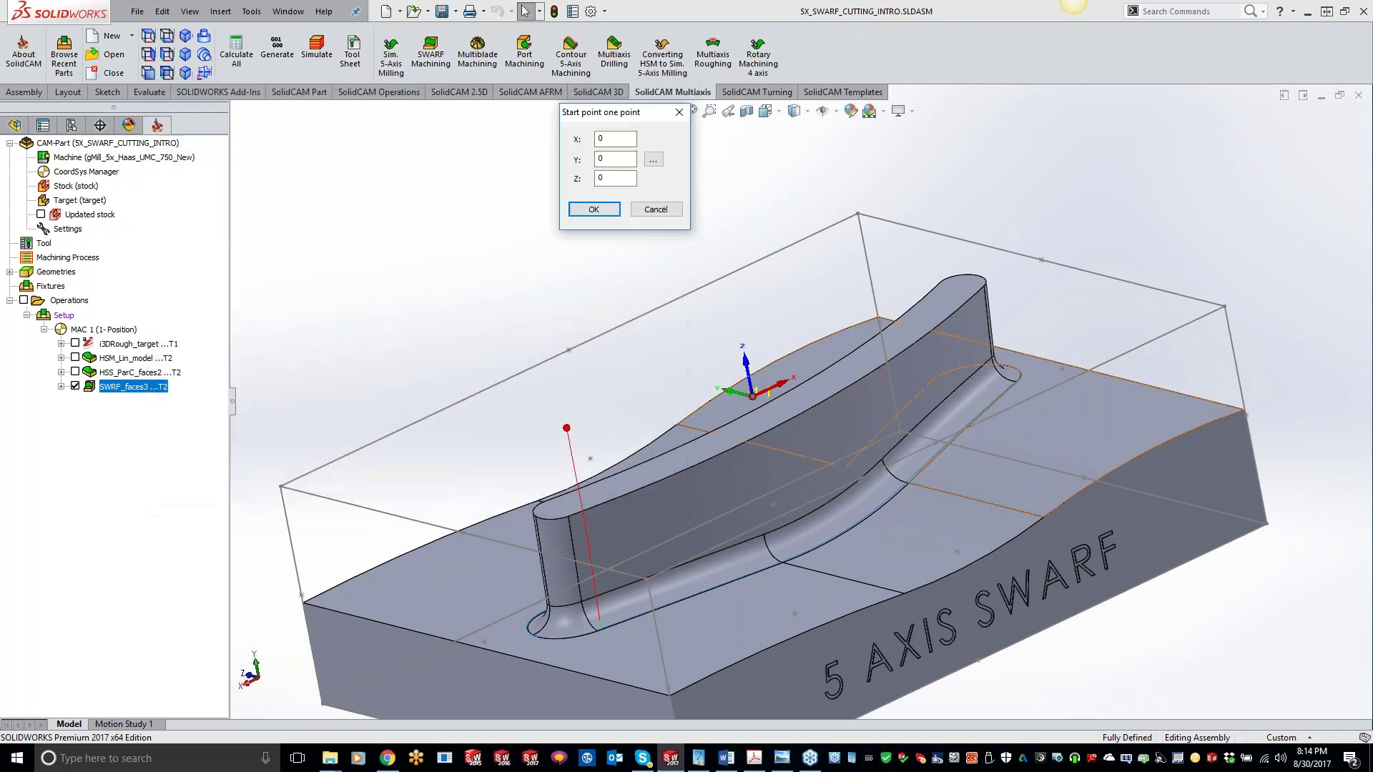
click(784, 563)
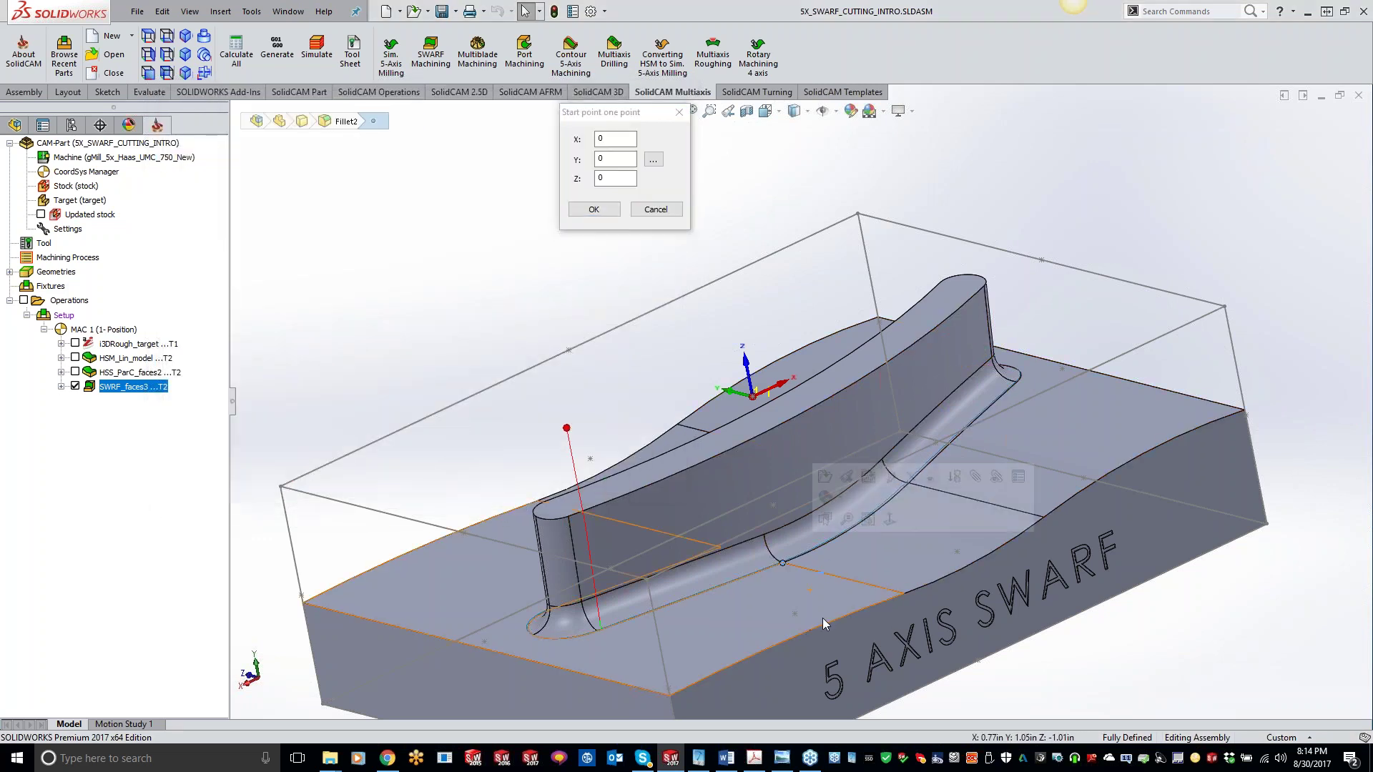
click(653, 159)
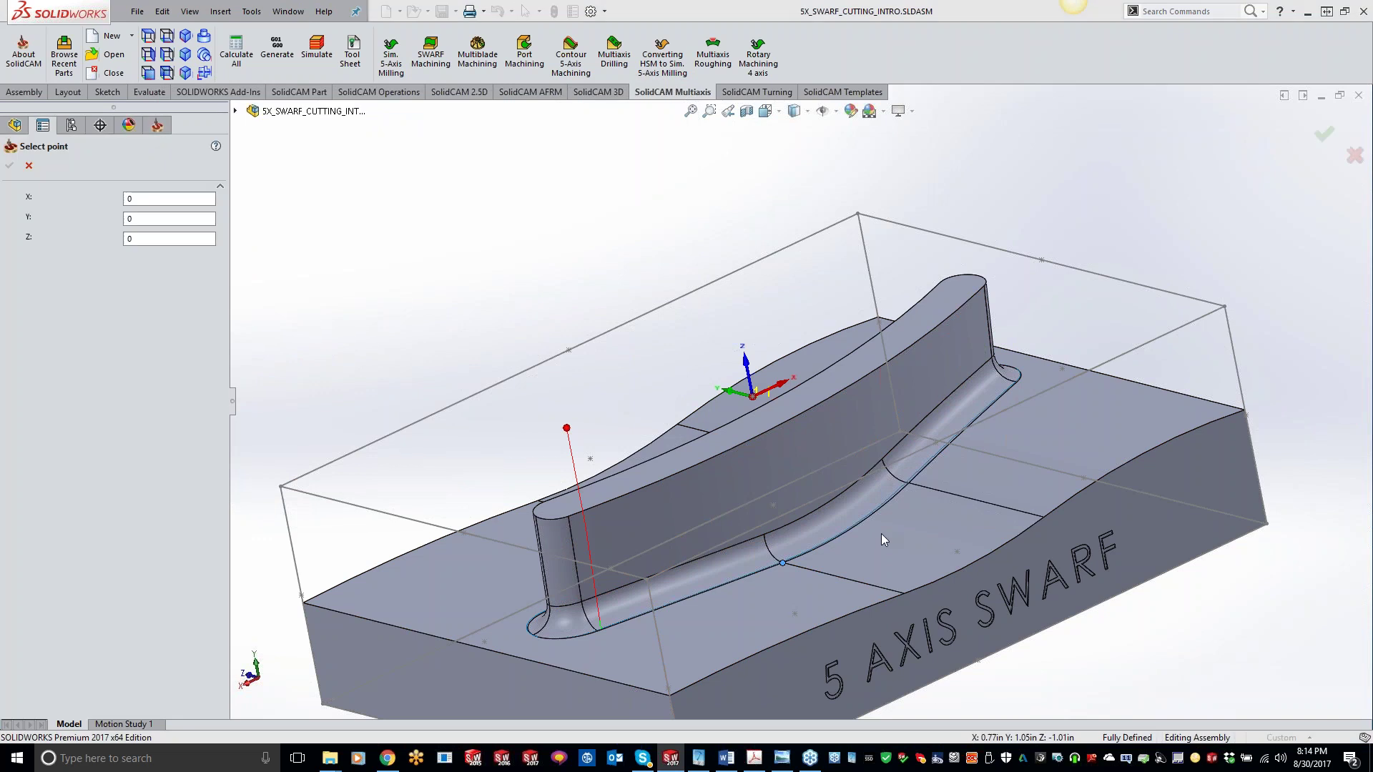
click(783, 563)
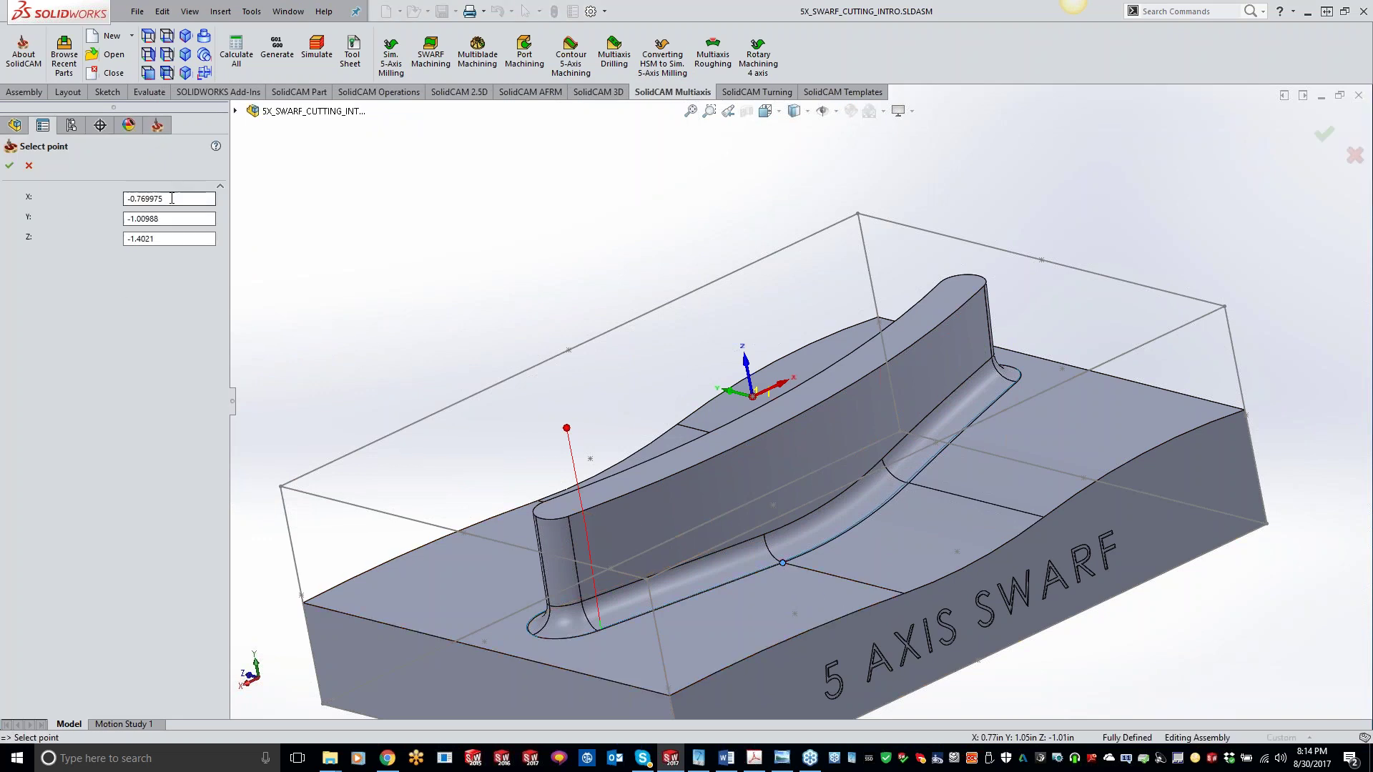
click(9, 165)
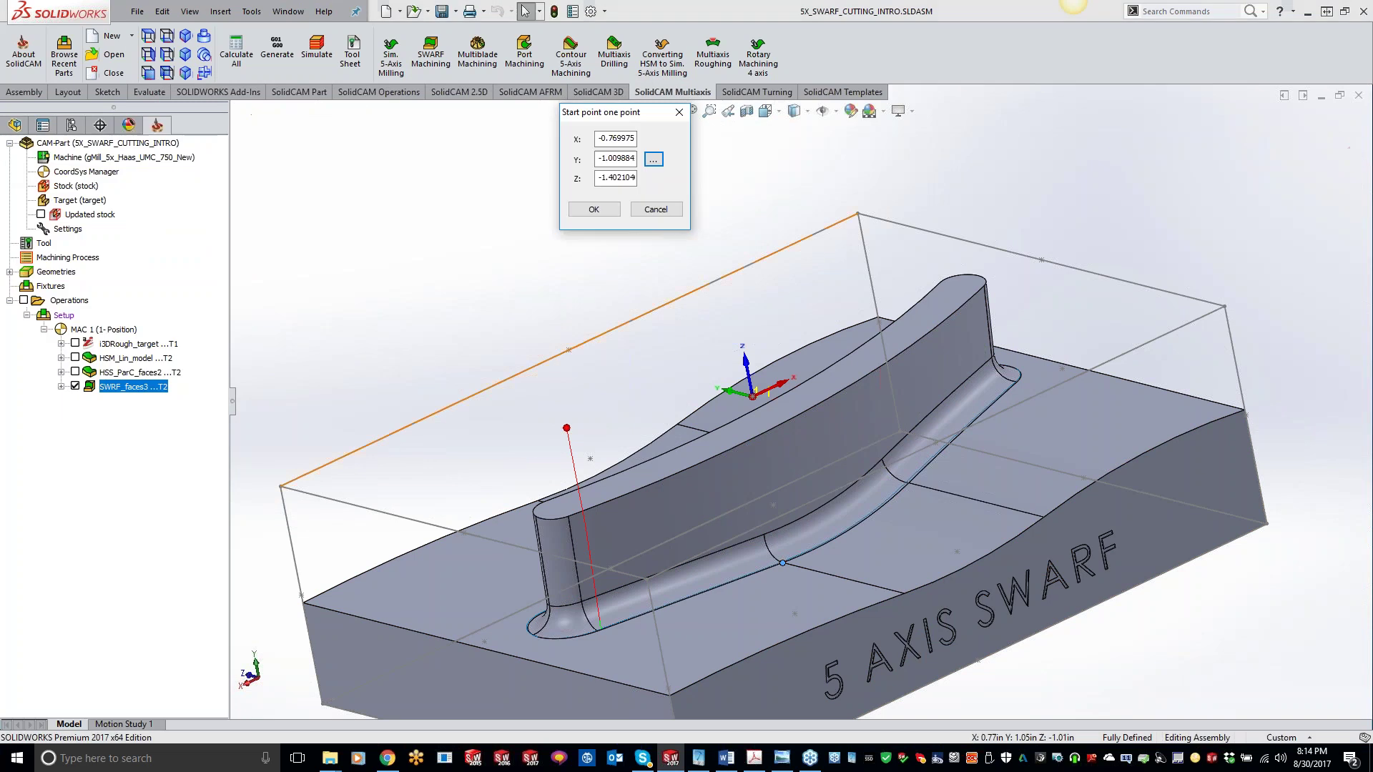
click(594, 209)
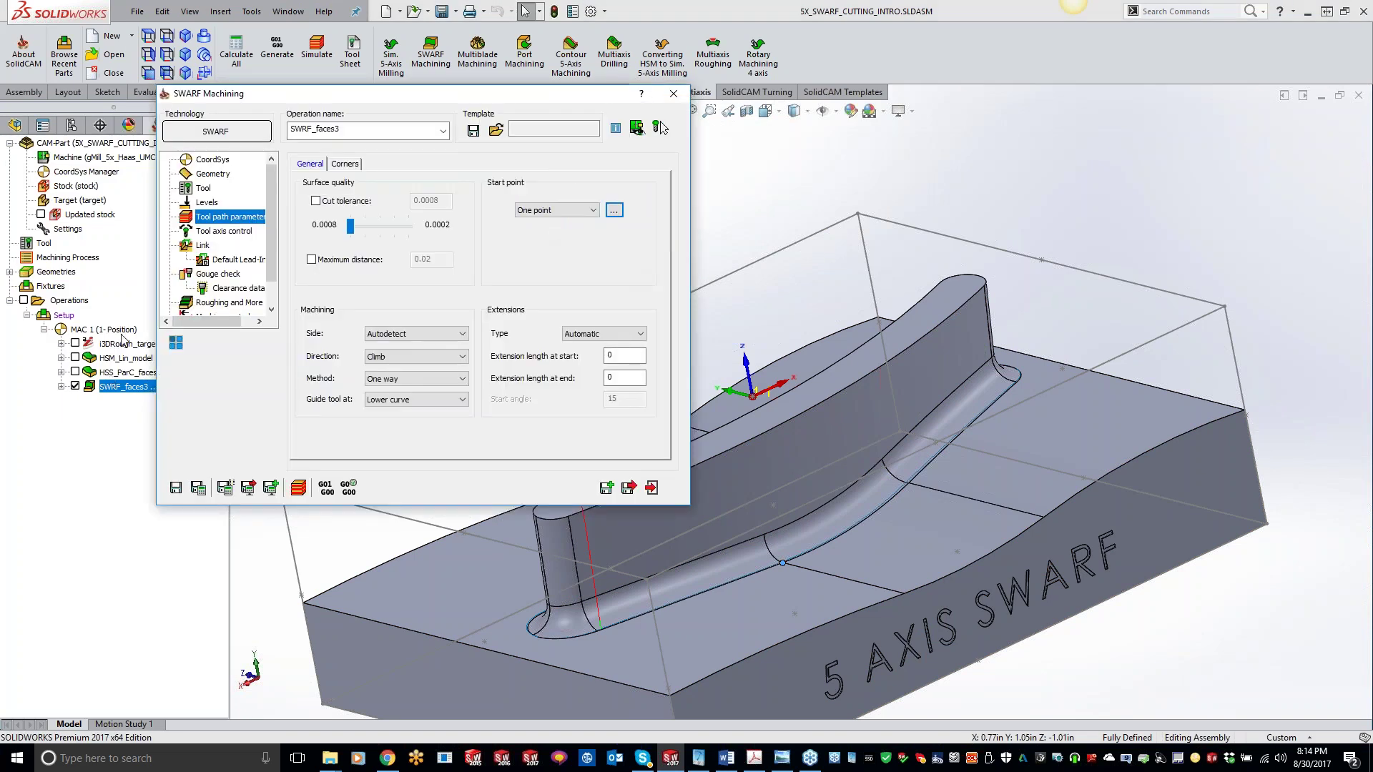
click(200, 489)
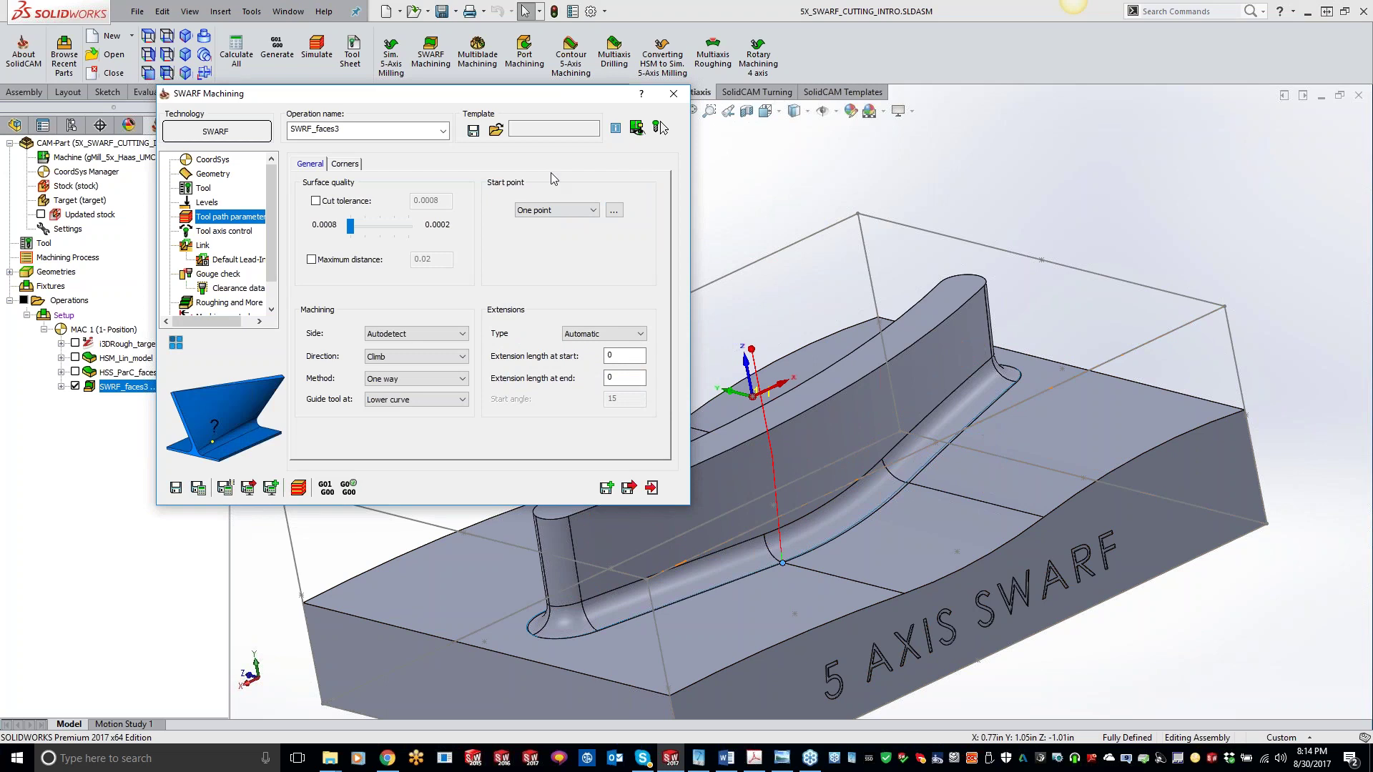
Step: Try the Relief groove option for inside corners, looking at its length and detection angle, and return to Sharp corner
click(345, 164)
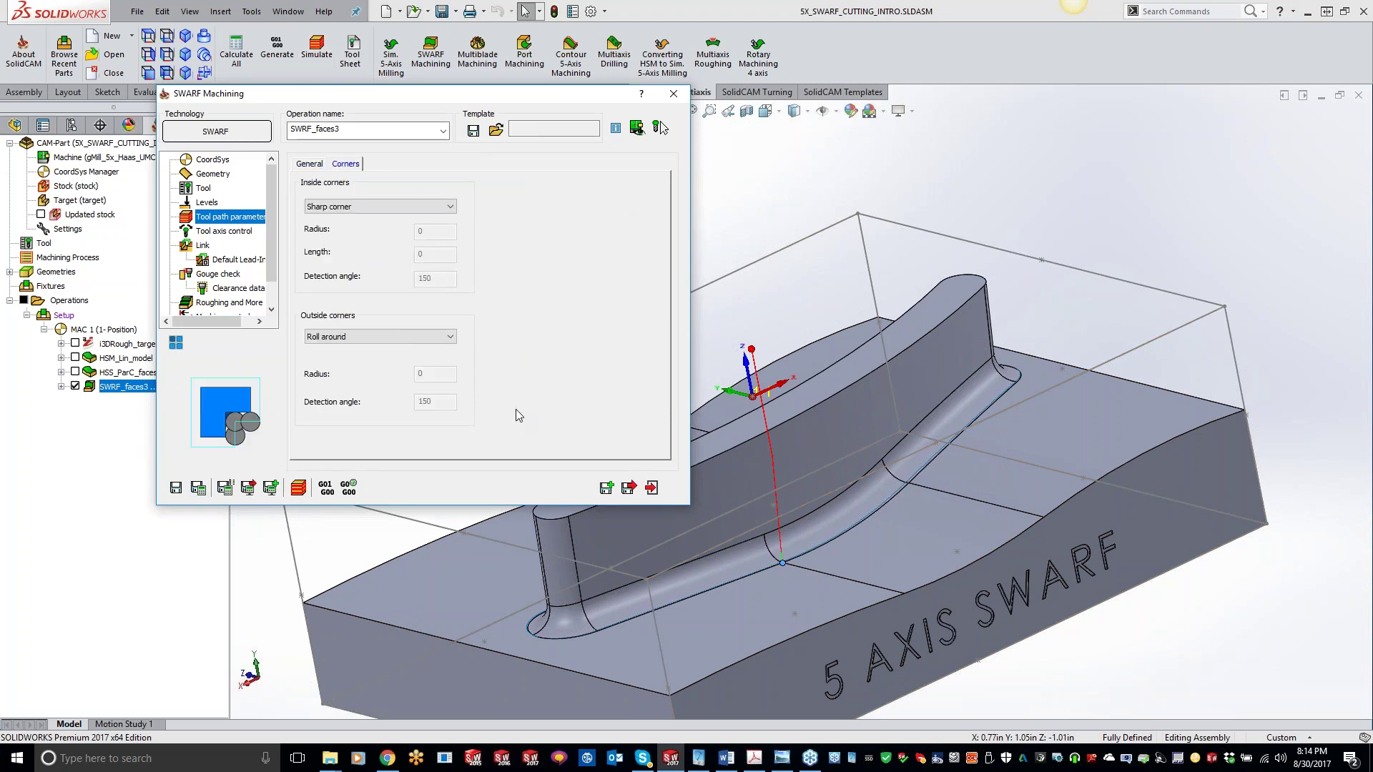
click(391, 211)
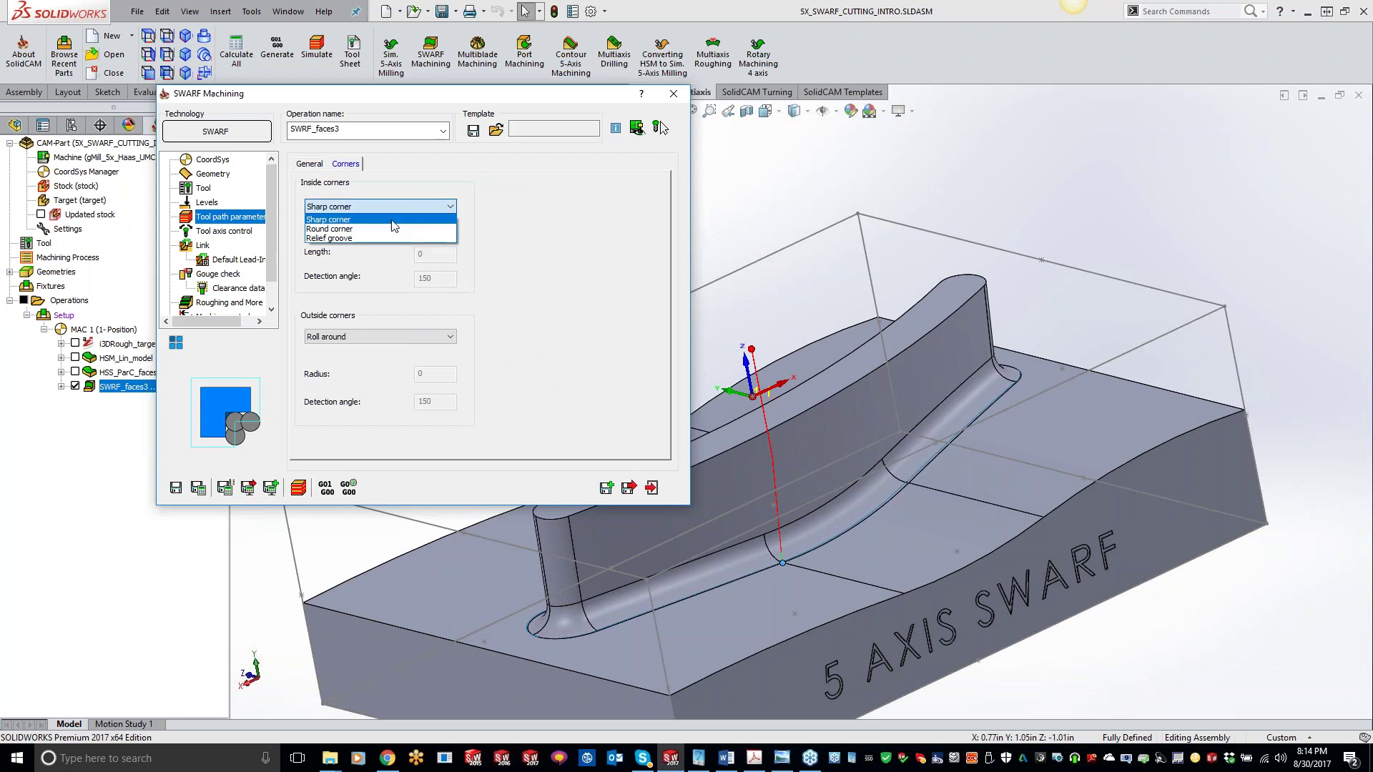
click(386, 238)
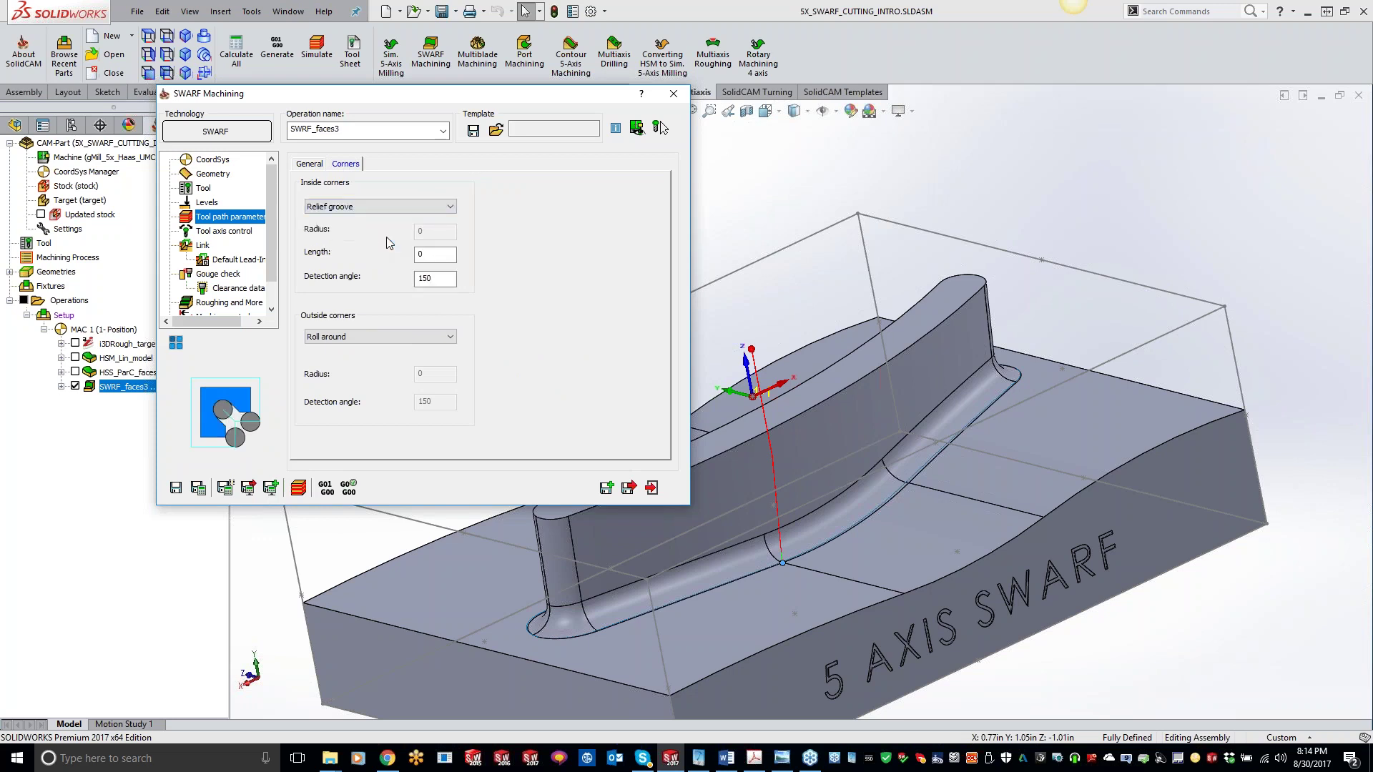
click(434, 278)
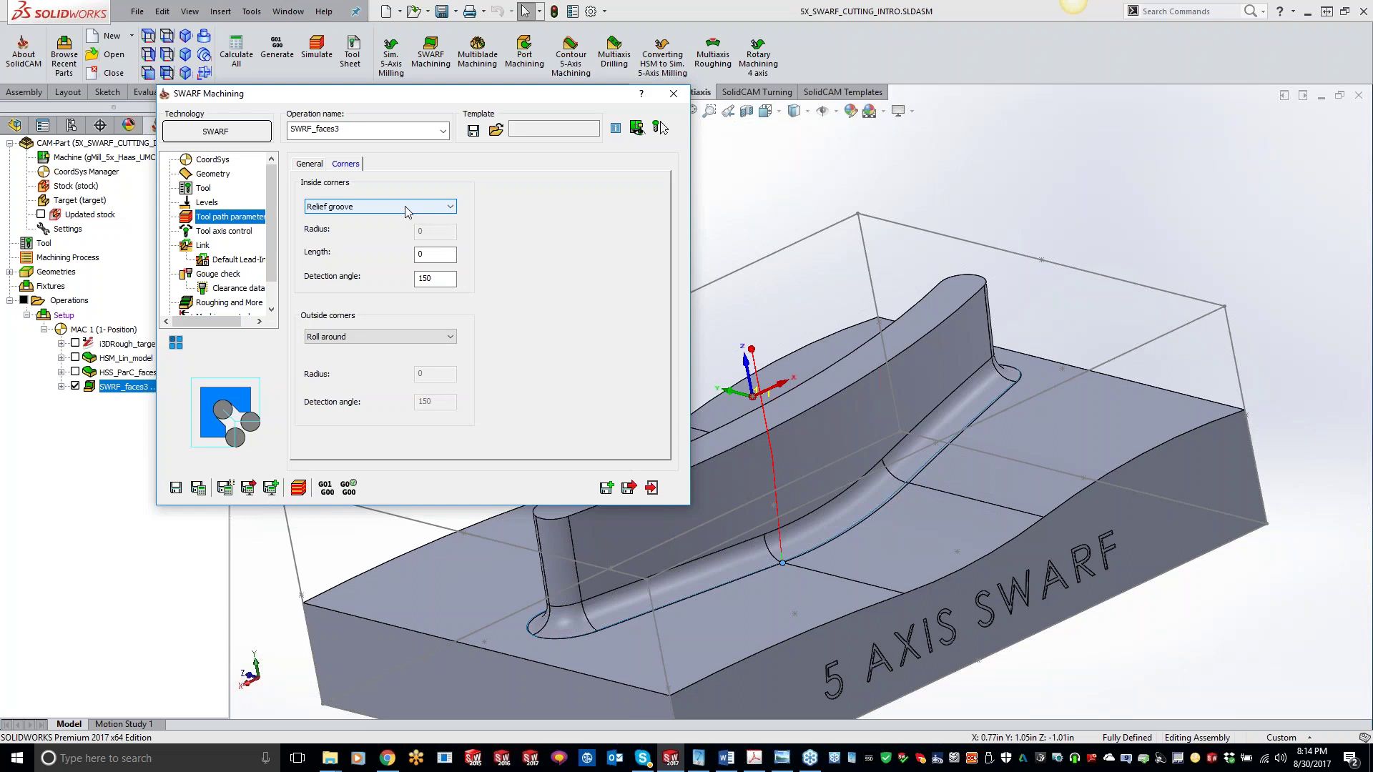
click(435, 254)
click(448, 278)
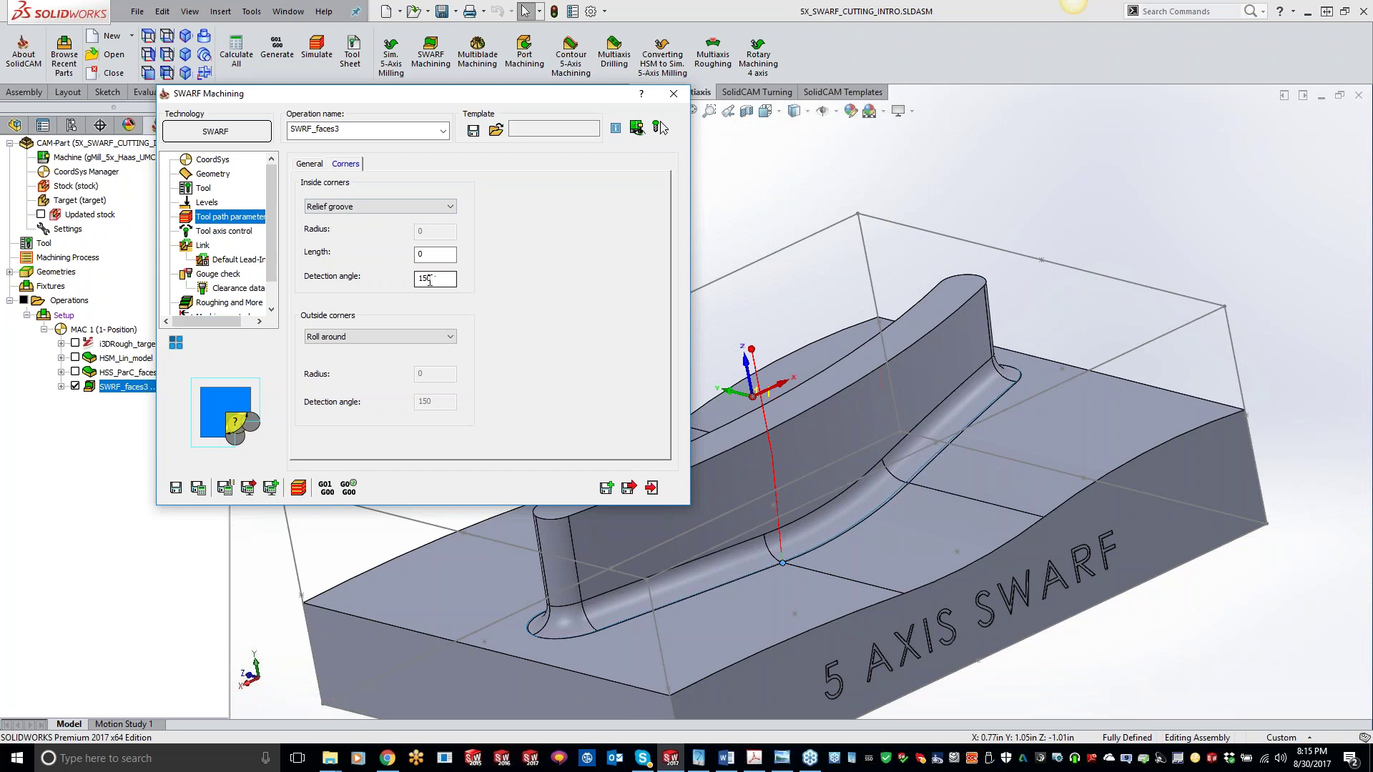
click(402, 208)
click(404, 219)
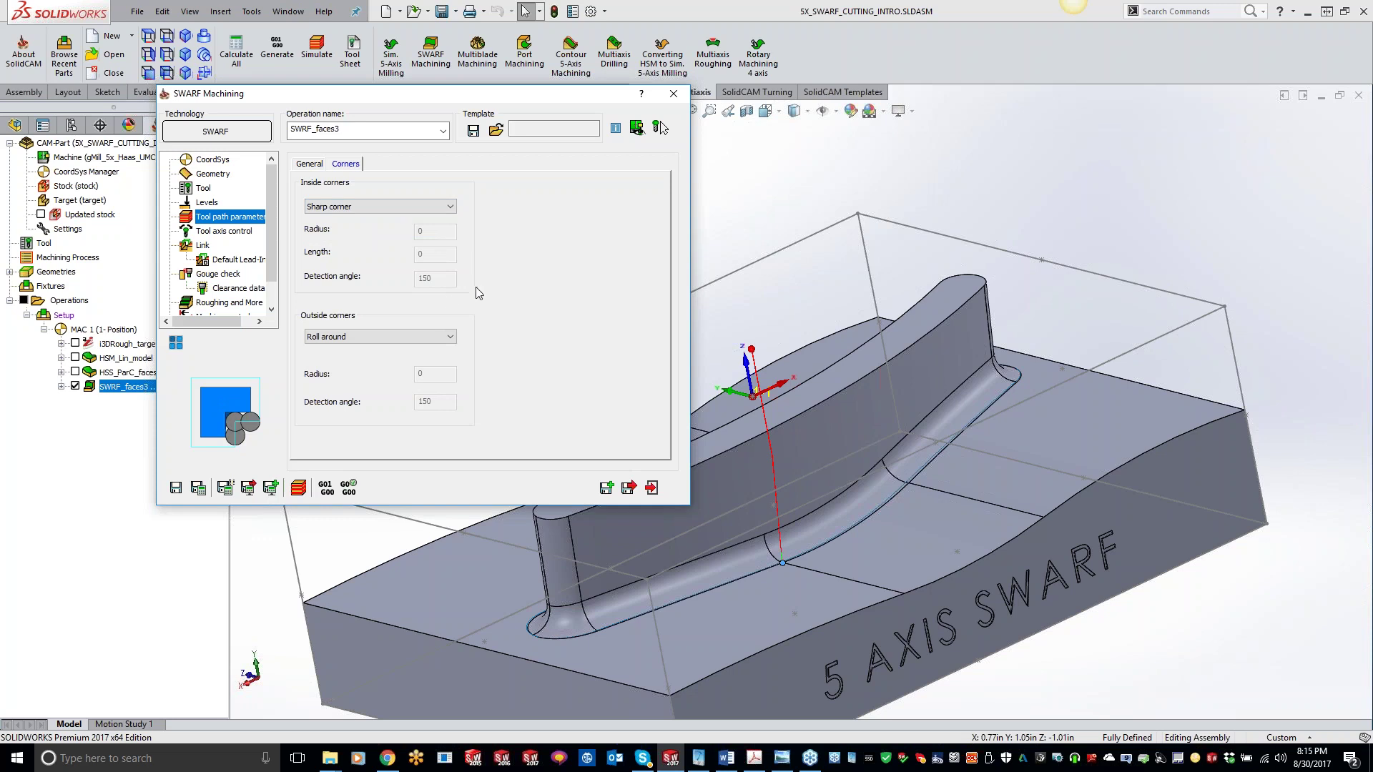
Step: Try the Loop option for outside corners and return the setting to Roll around
click(429, 340)
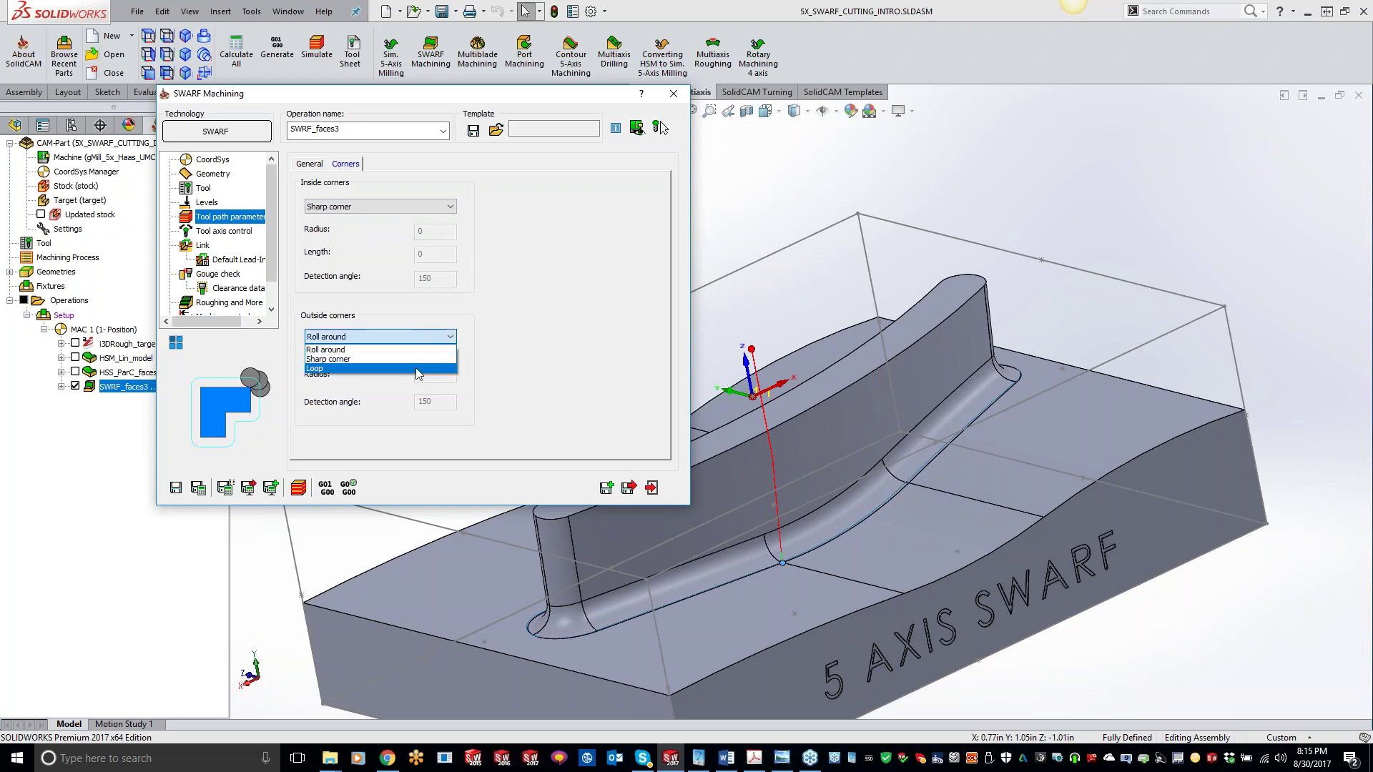
click(419, 368)
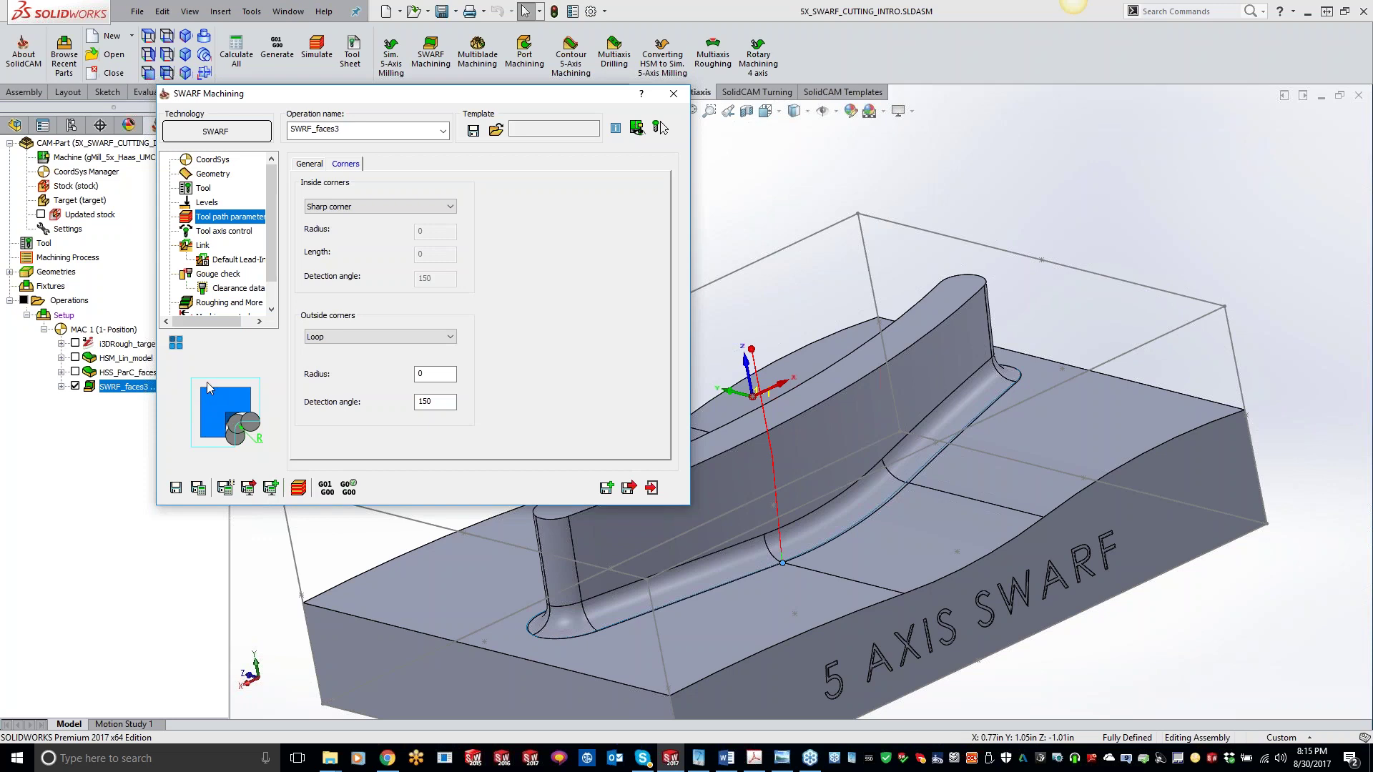
click(326, 337)
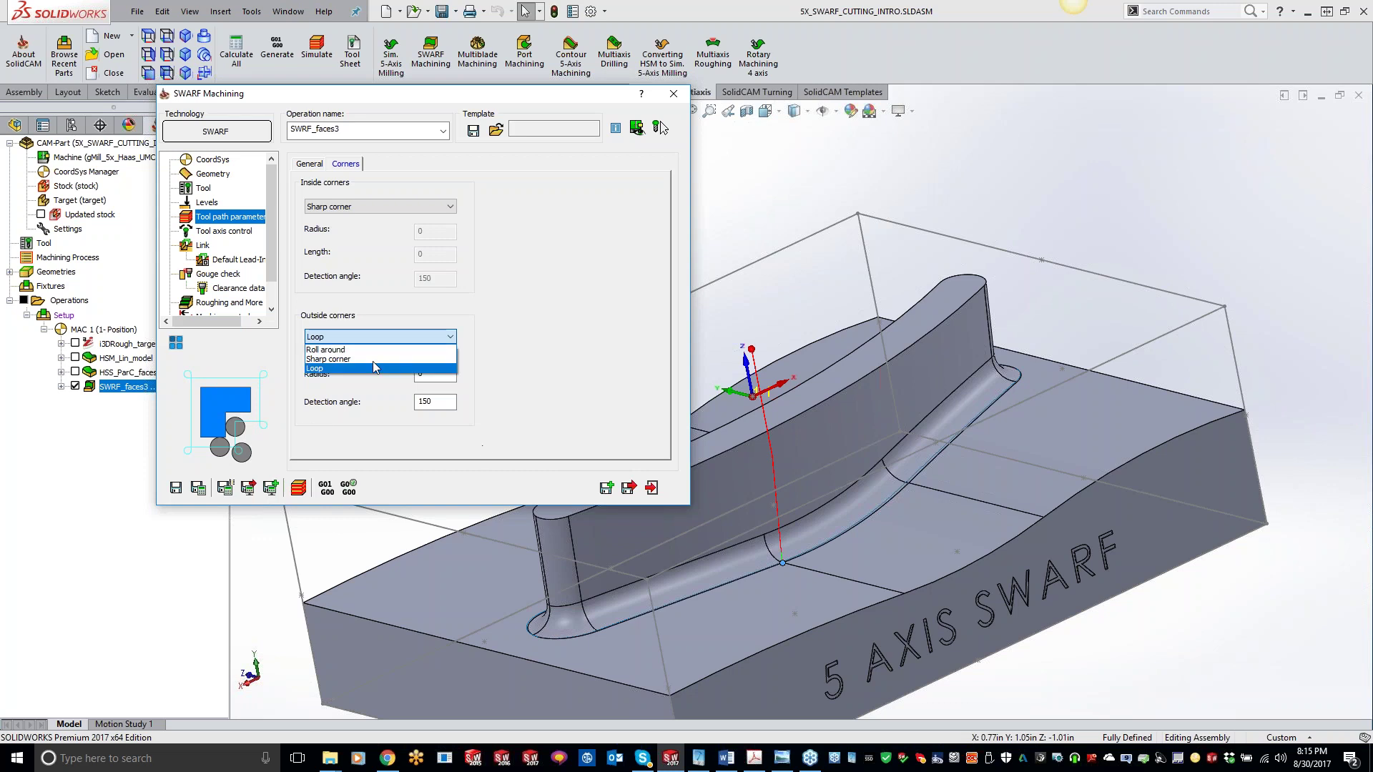
click(328, 349)
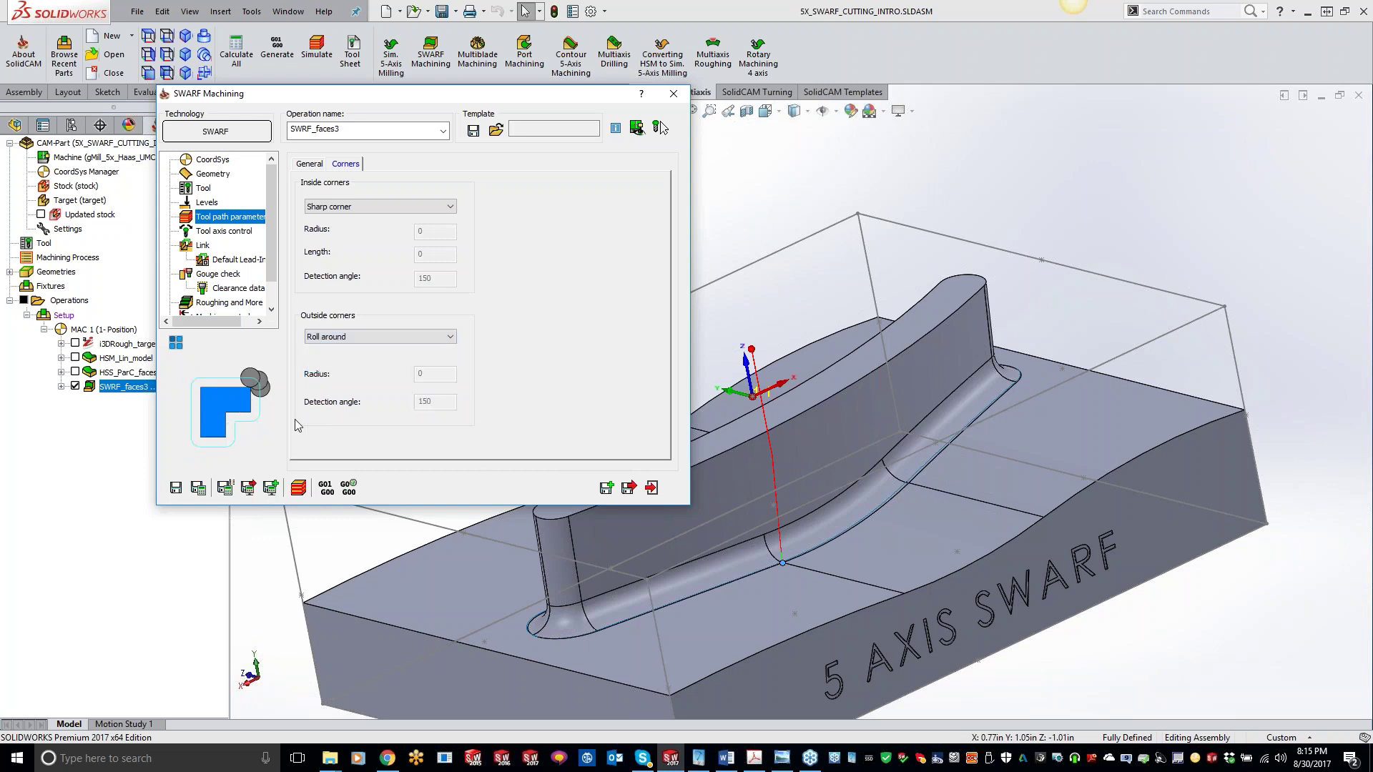
Step: Examine the tool axis control settings, including the maximum angle step
click(226, 233)
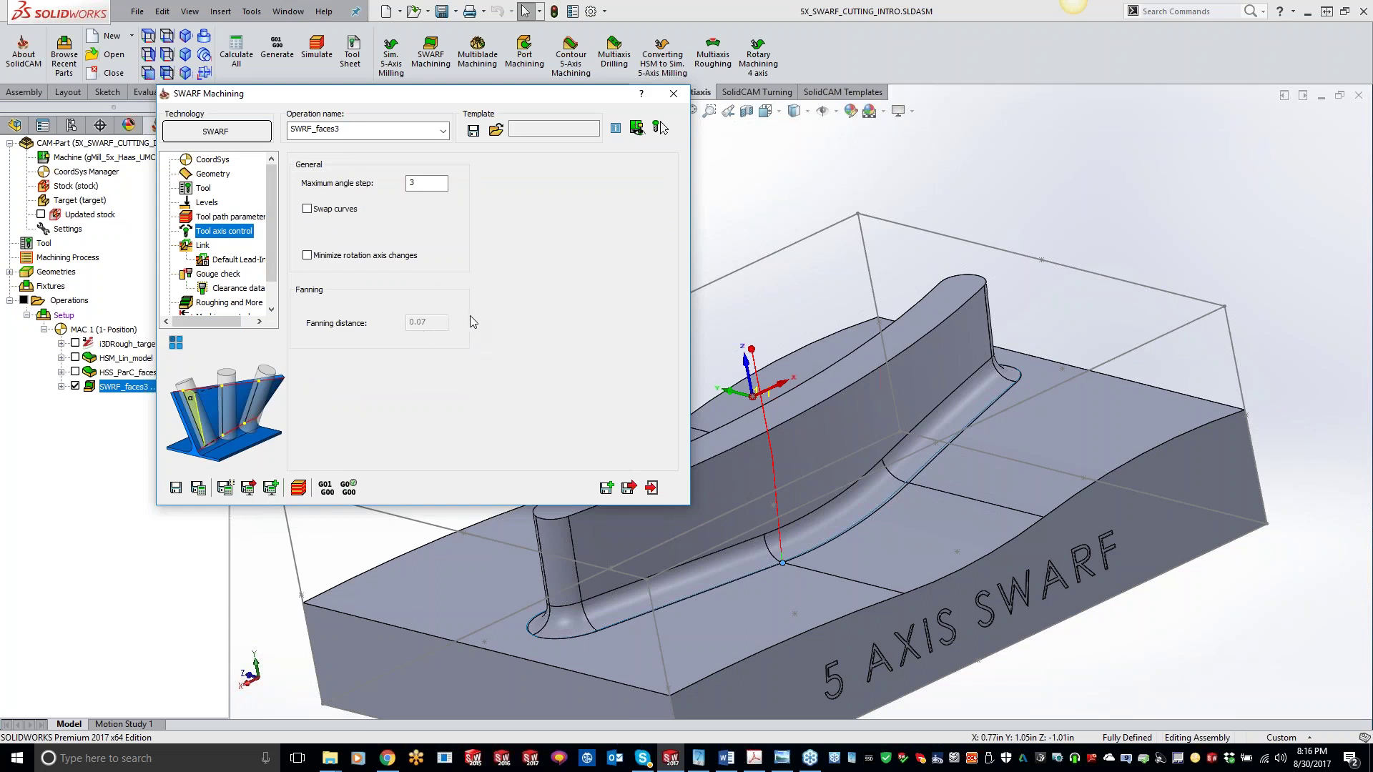
click(427, 183)
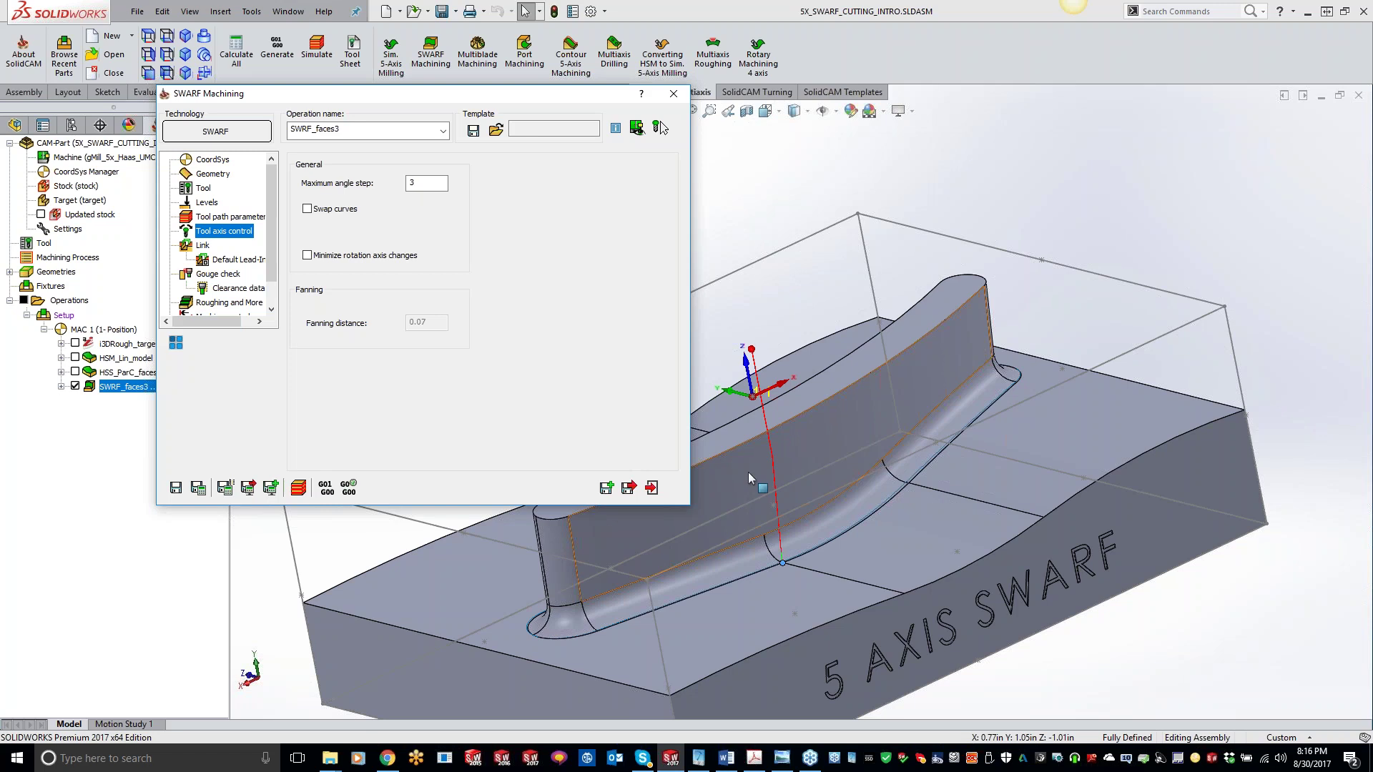
Step: Set the link's first entry to Use Lead-In and its last exit to Use Lead-Out
click(204, 246)
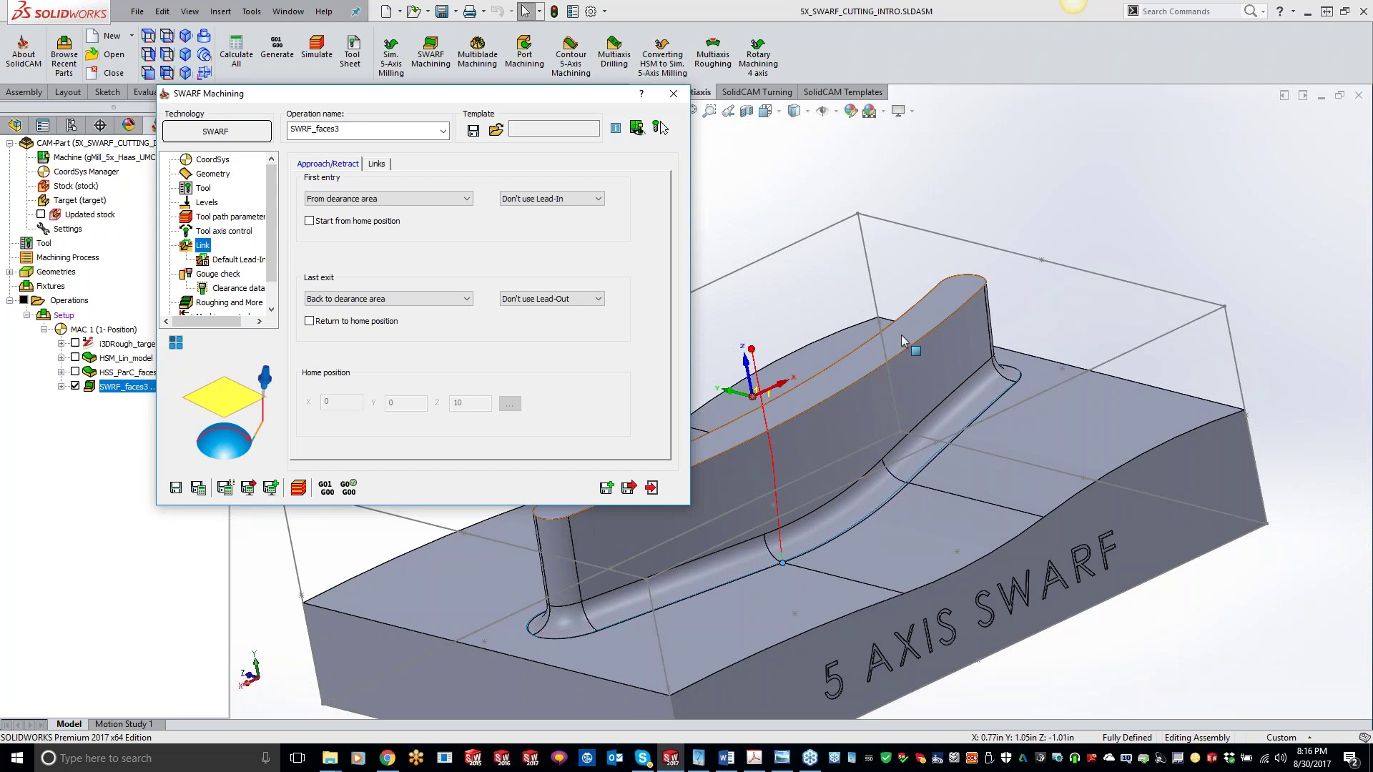
click(549, 199)
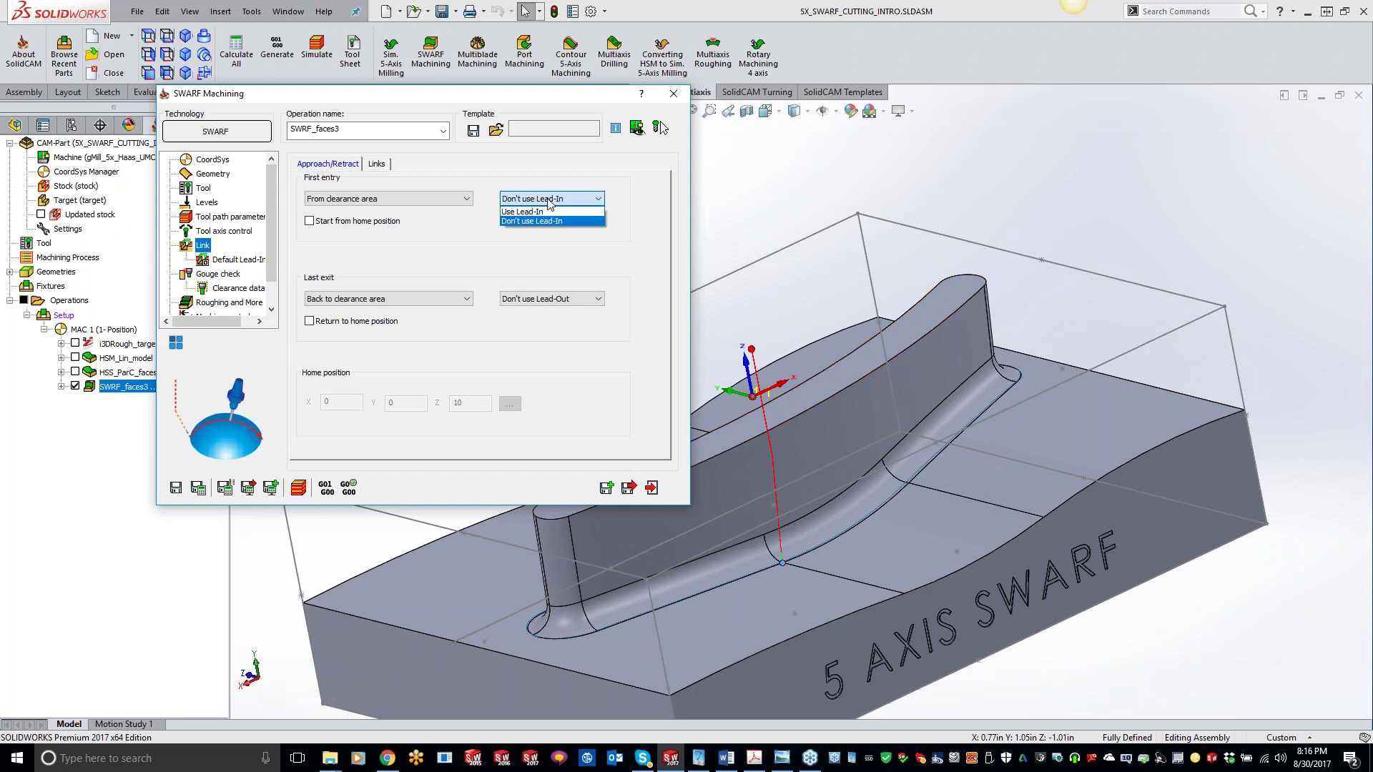
click(547, 211)
click(547, 298)
click(547, 311)
Step: Turn off the default lead-in and set the first entry's lead-in height to .05
click(614, 198)
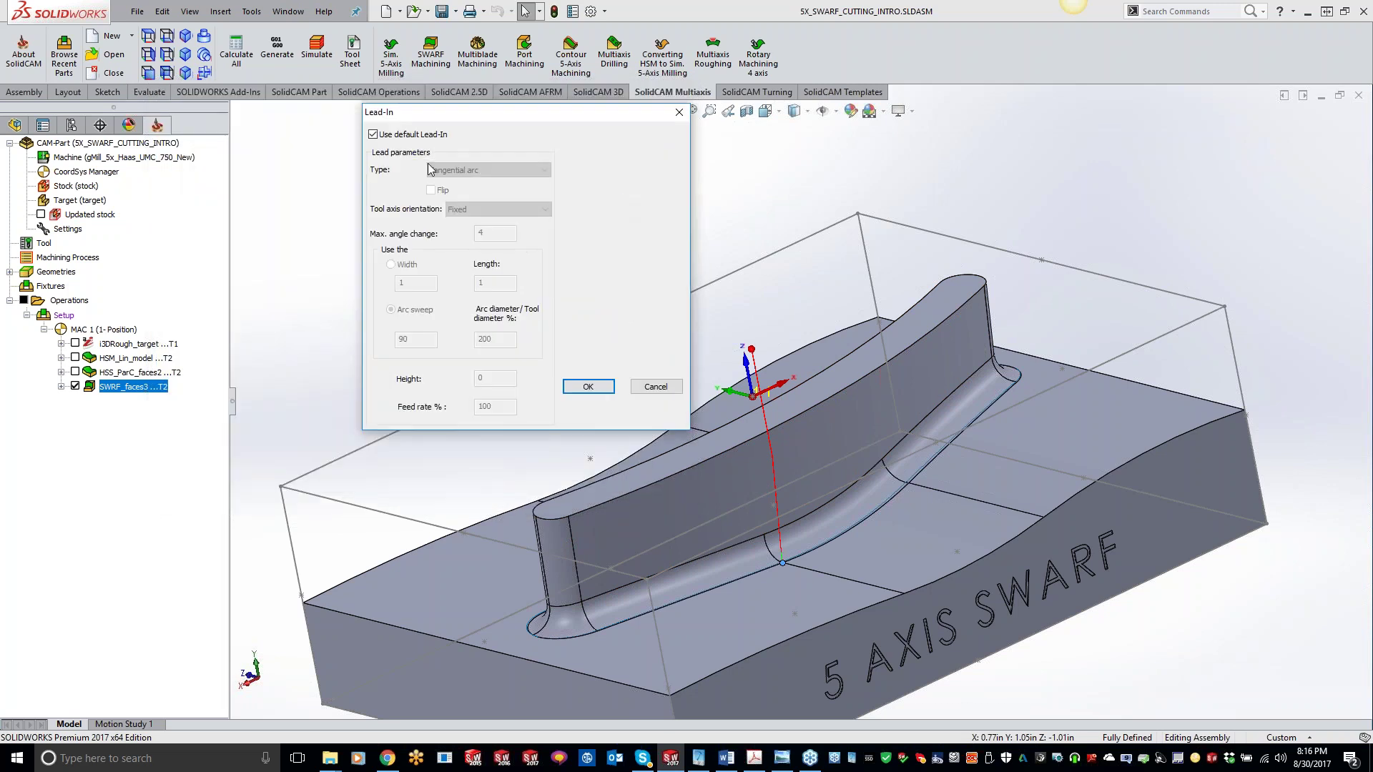
click(382, 140)
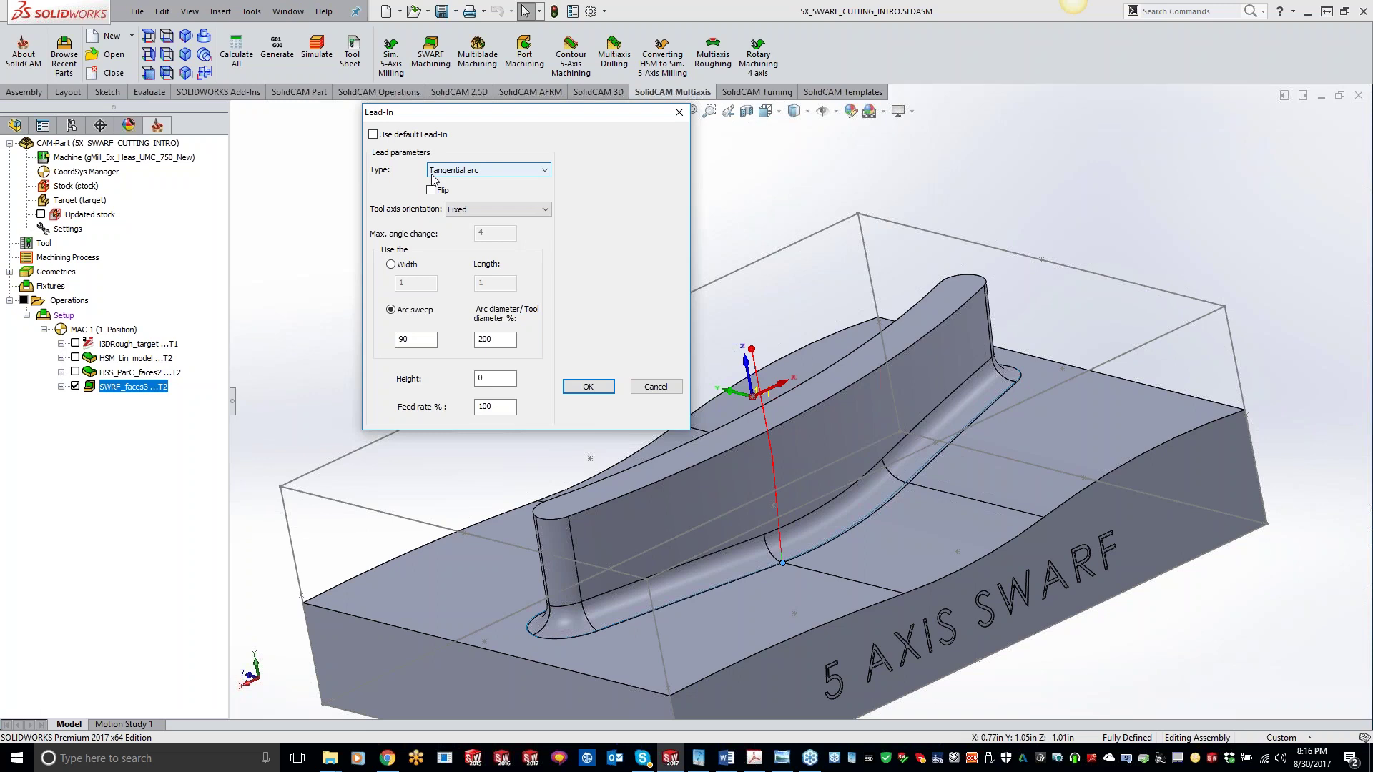
double_click(477, 378)
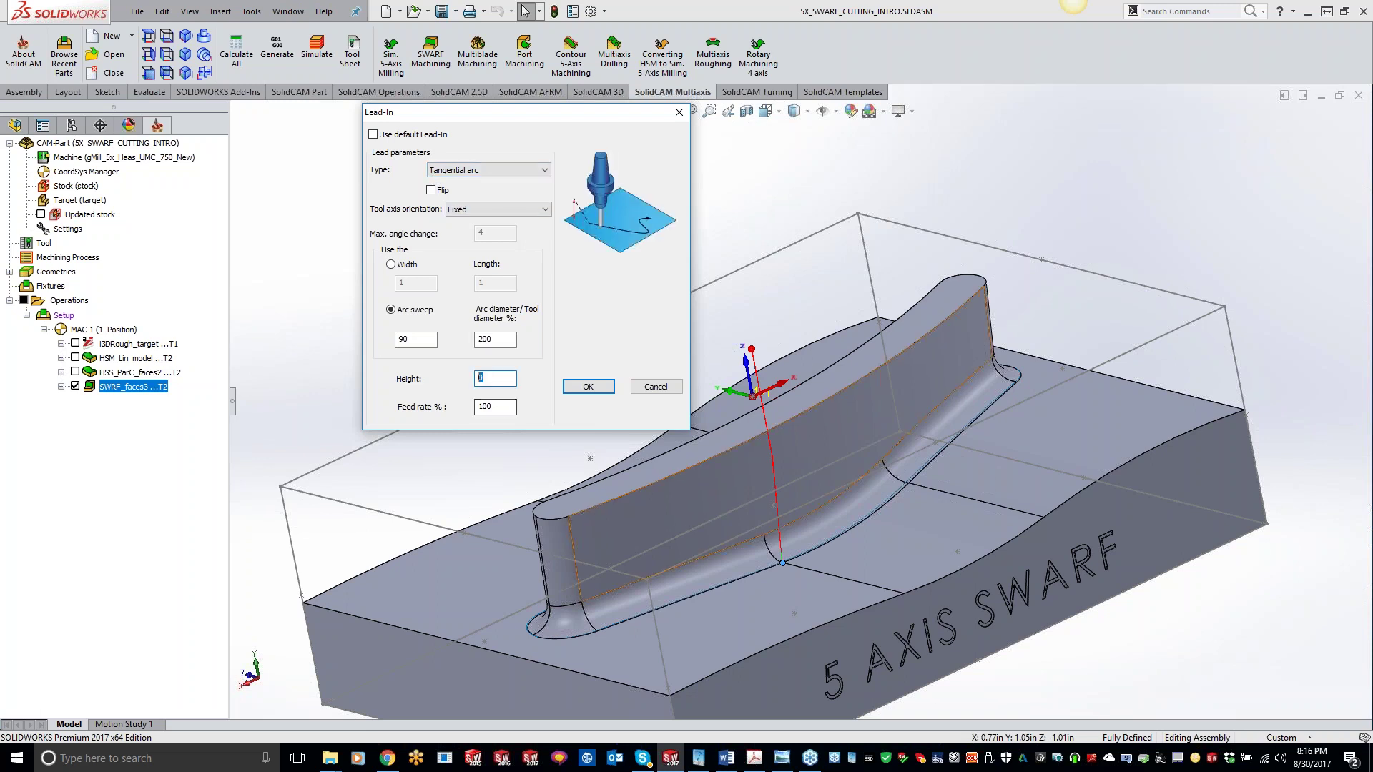
text(.05)
click(587, 387)
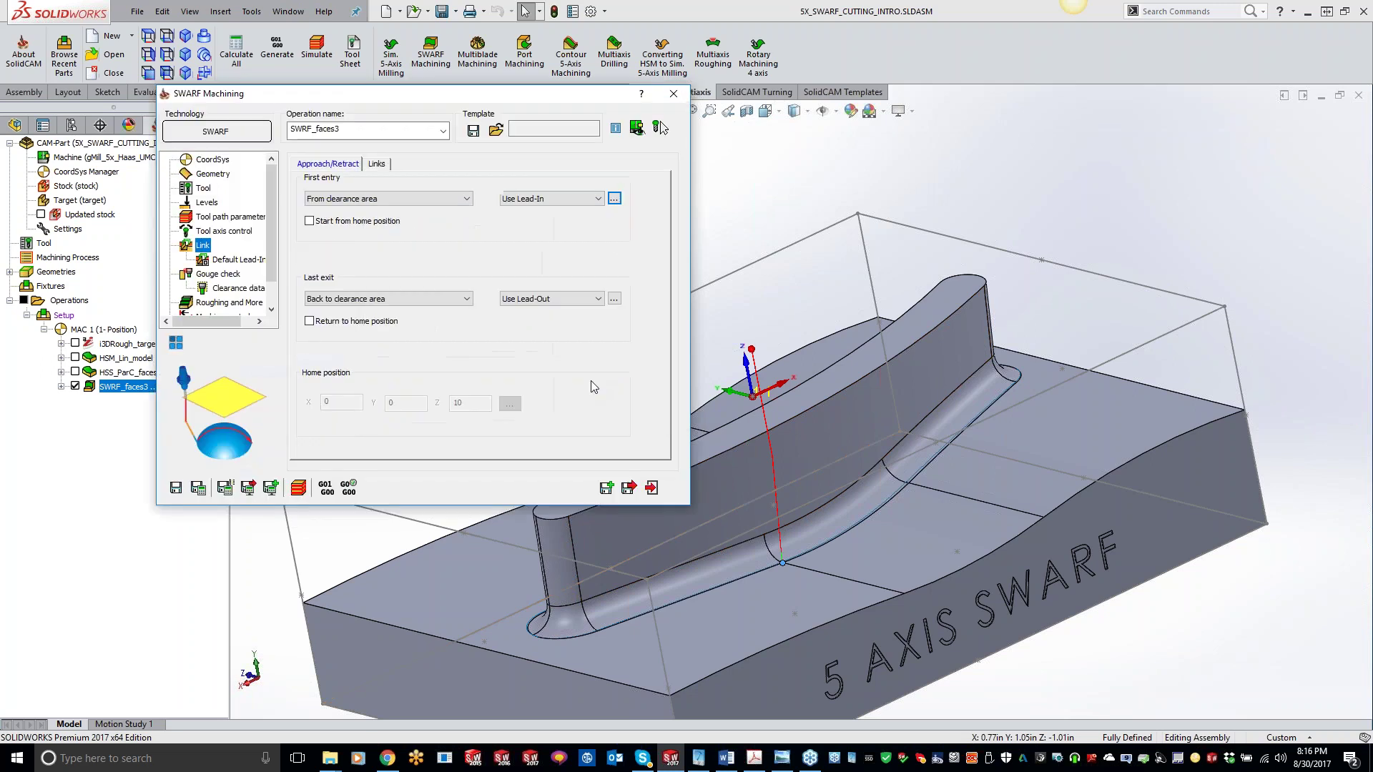
Step: Override the default lead-out with a Vertical tang. arc of height .05, and save and recalculate the operation
click(611, 299)
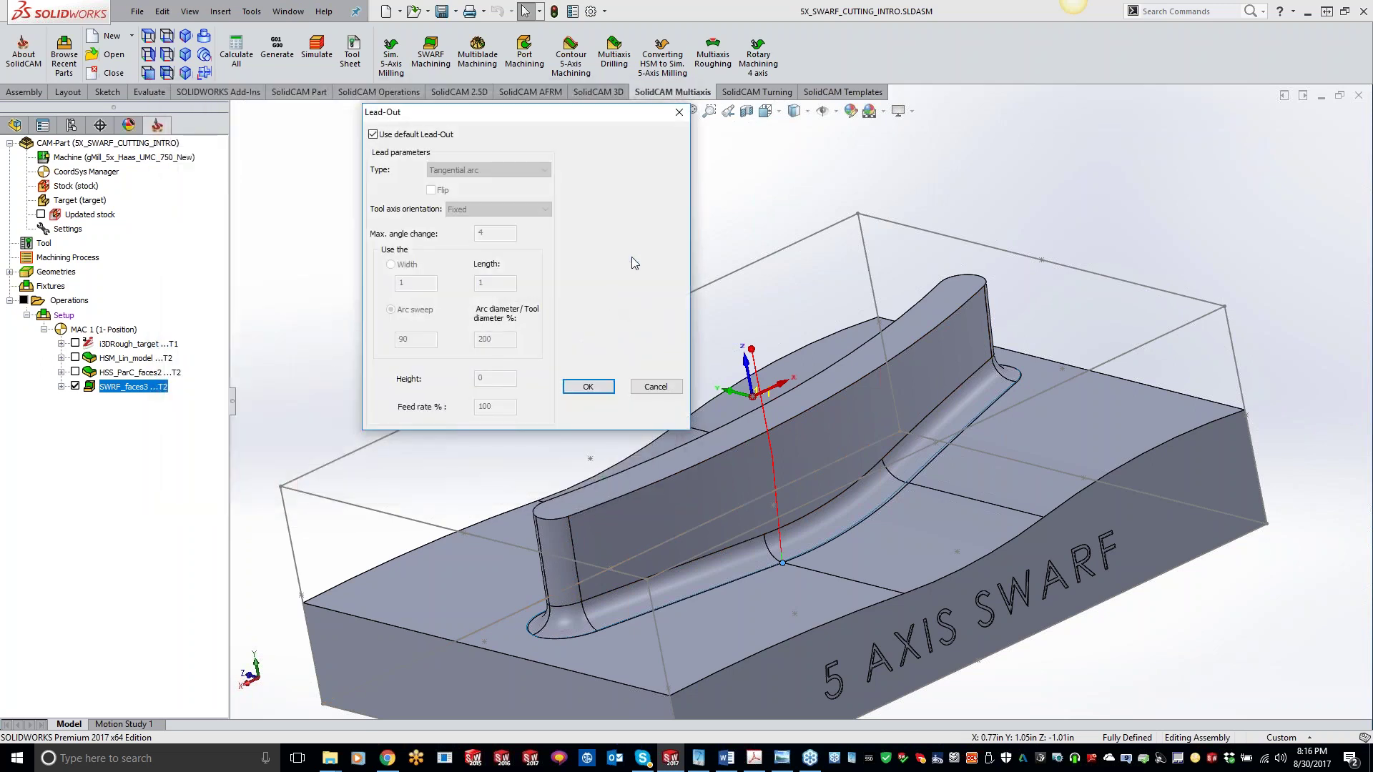
click(373, 135)
click(457, 170)
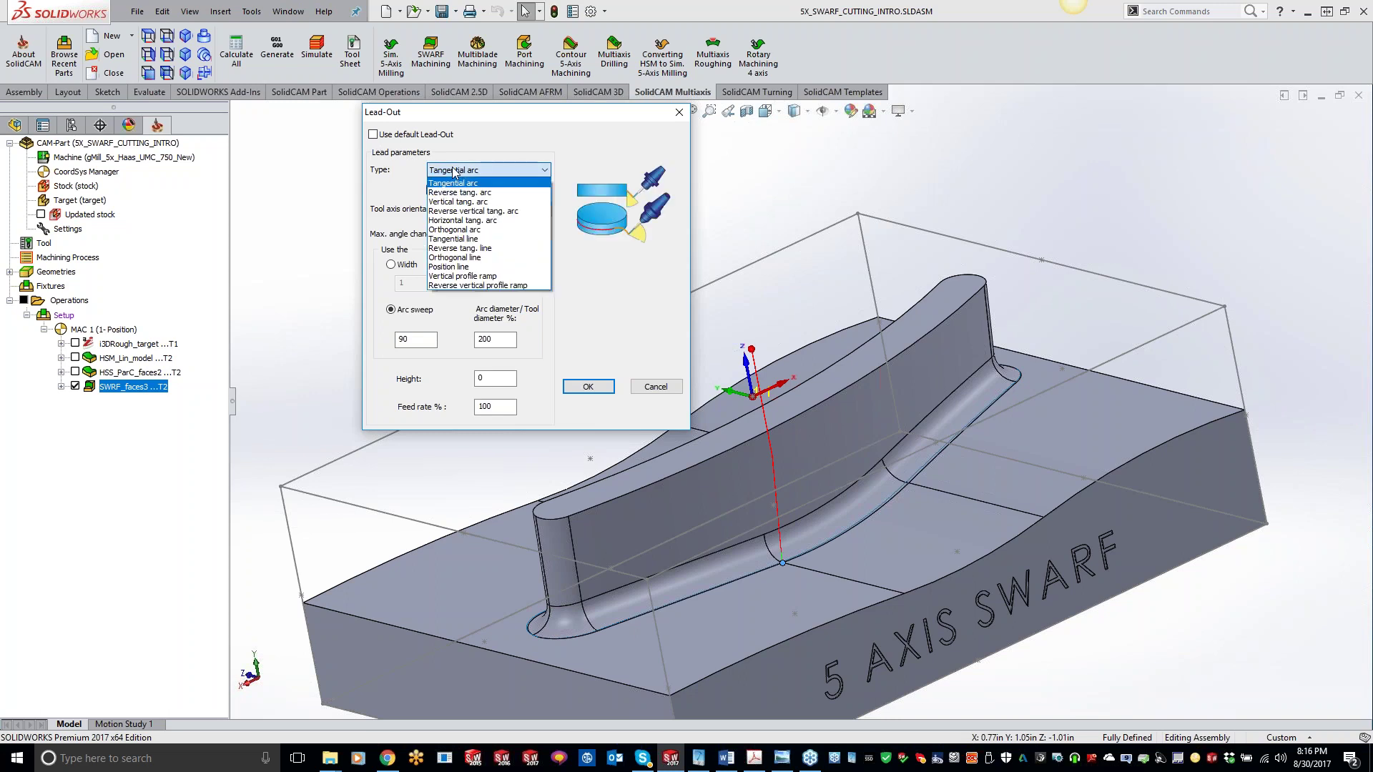
click(461, 202)
double_click(501, 380)
text(.05)
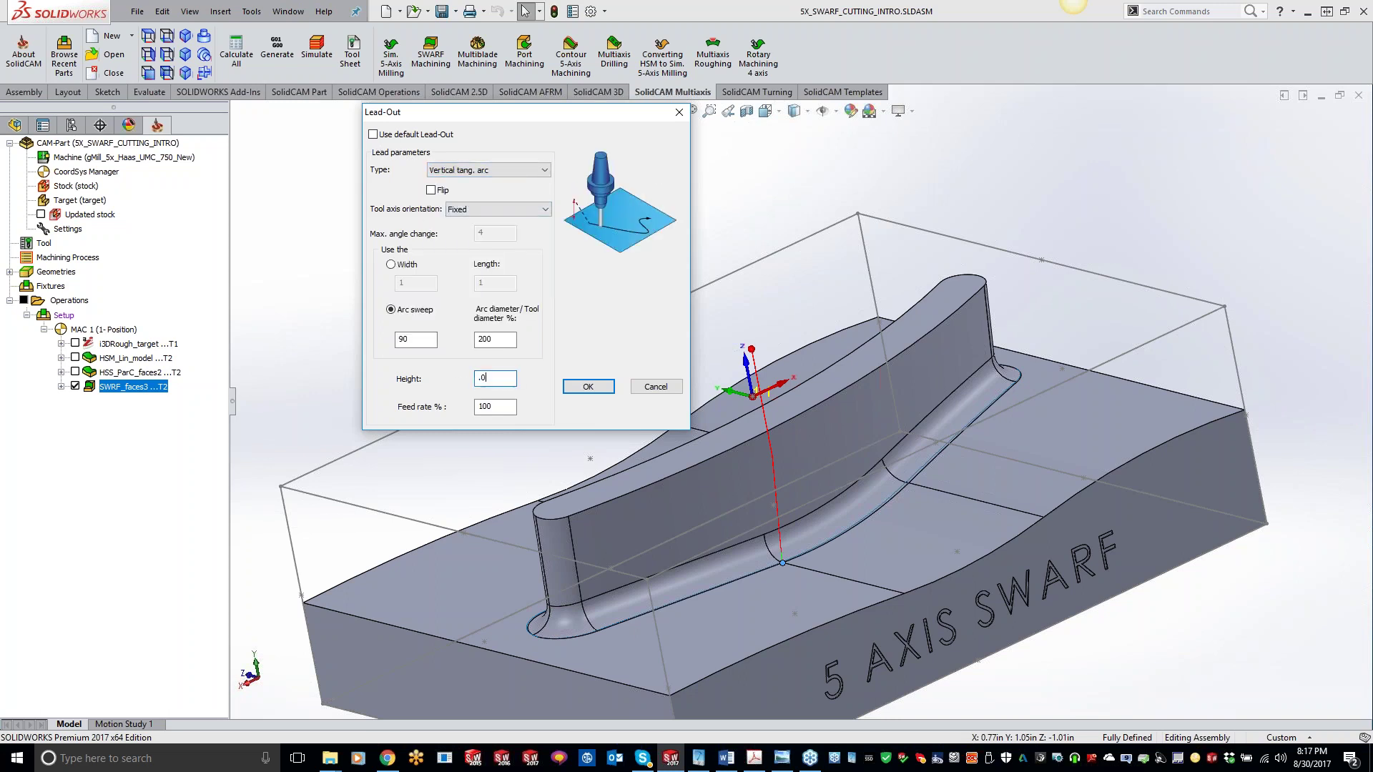
click(584, 390)
click(197, 488)
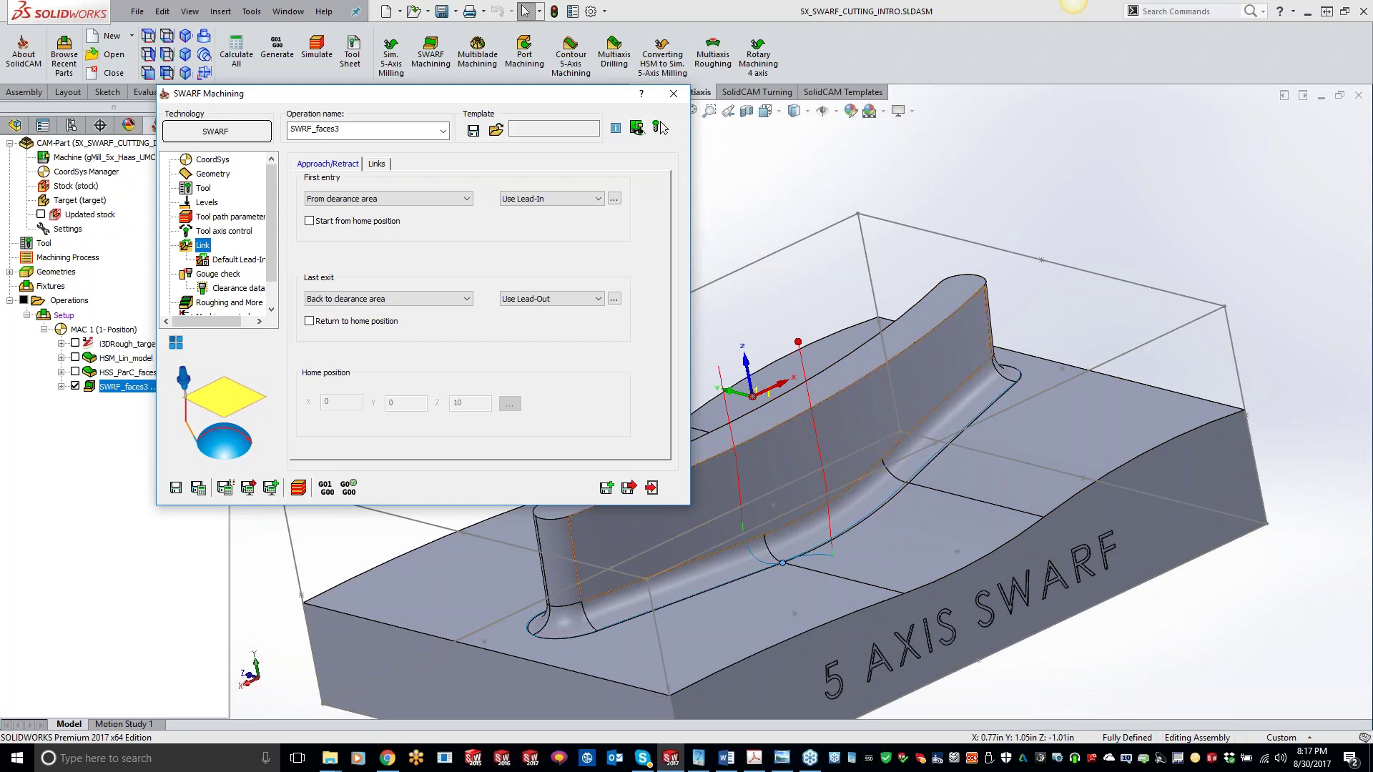
Step: Examine the default lead-in/out parameters and the degouging check options of the gouge check
click(236, 260)
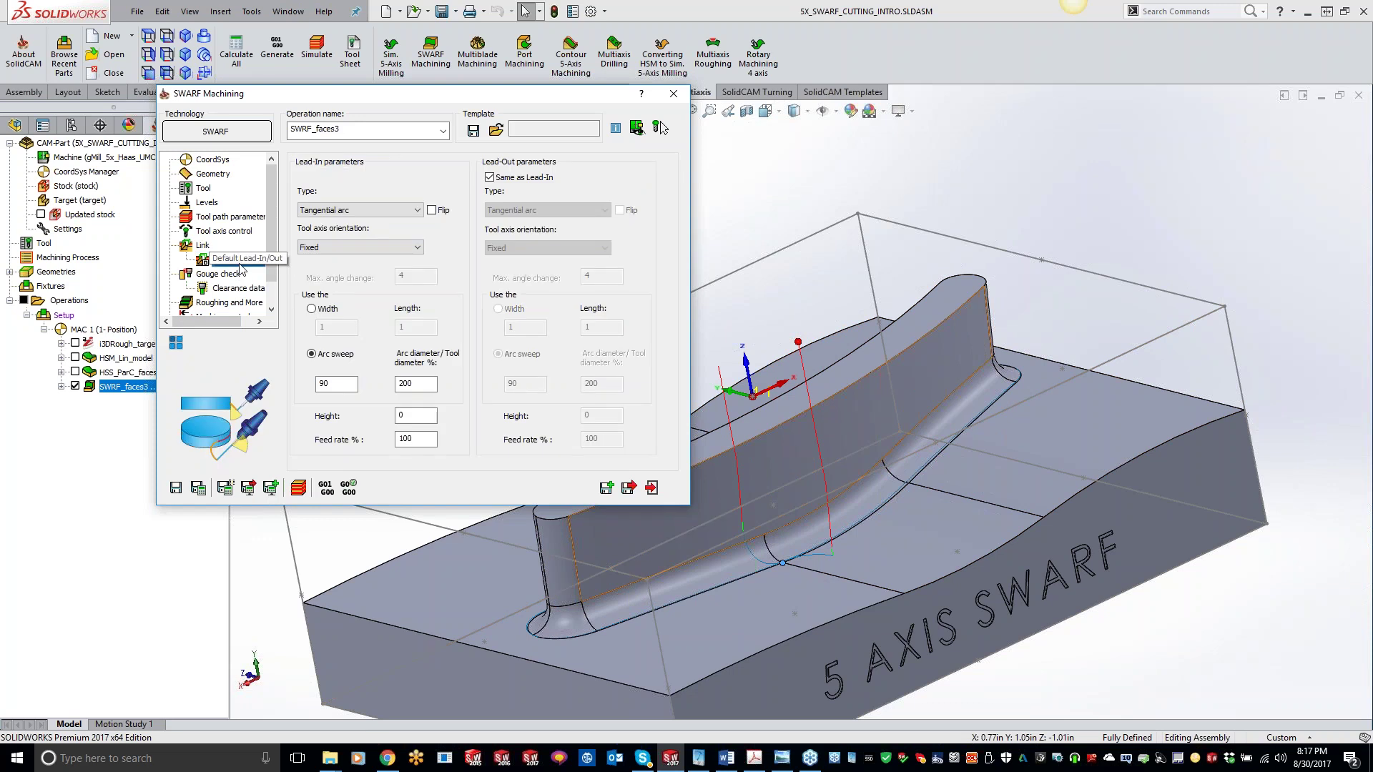
click(227, 275)
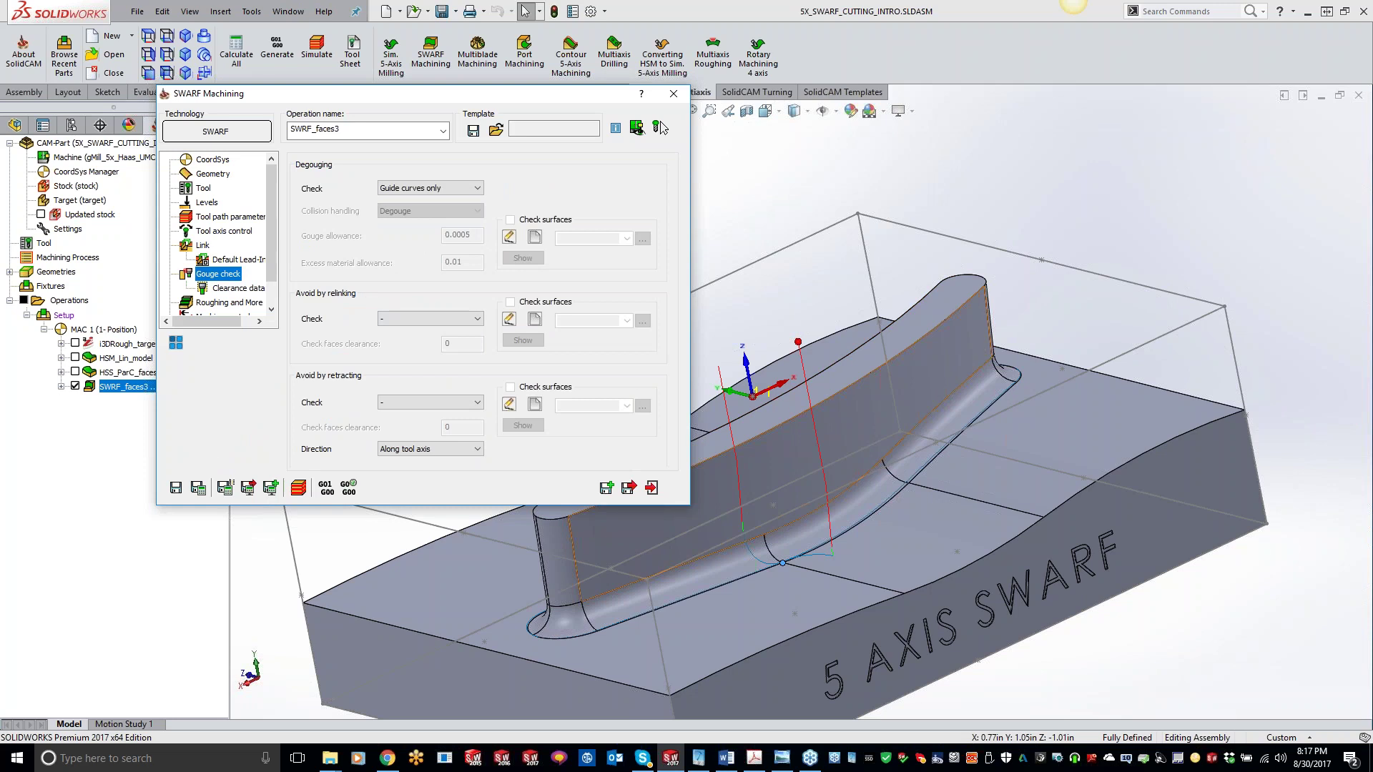
click(449, 190)
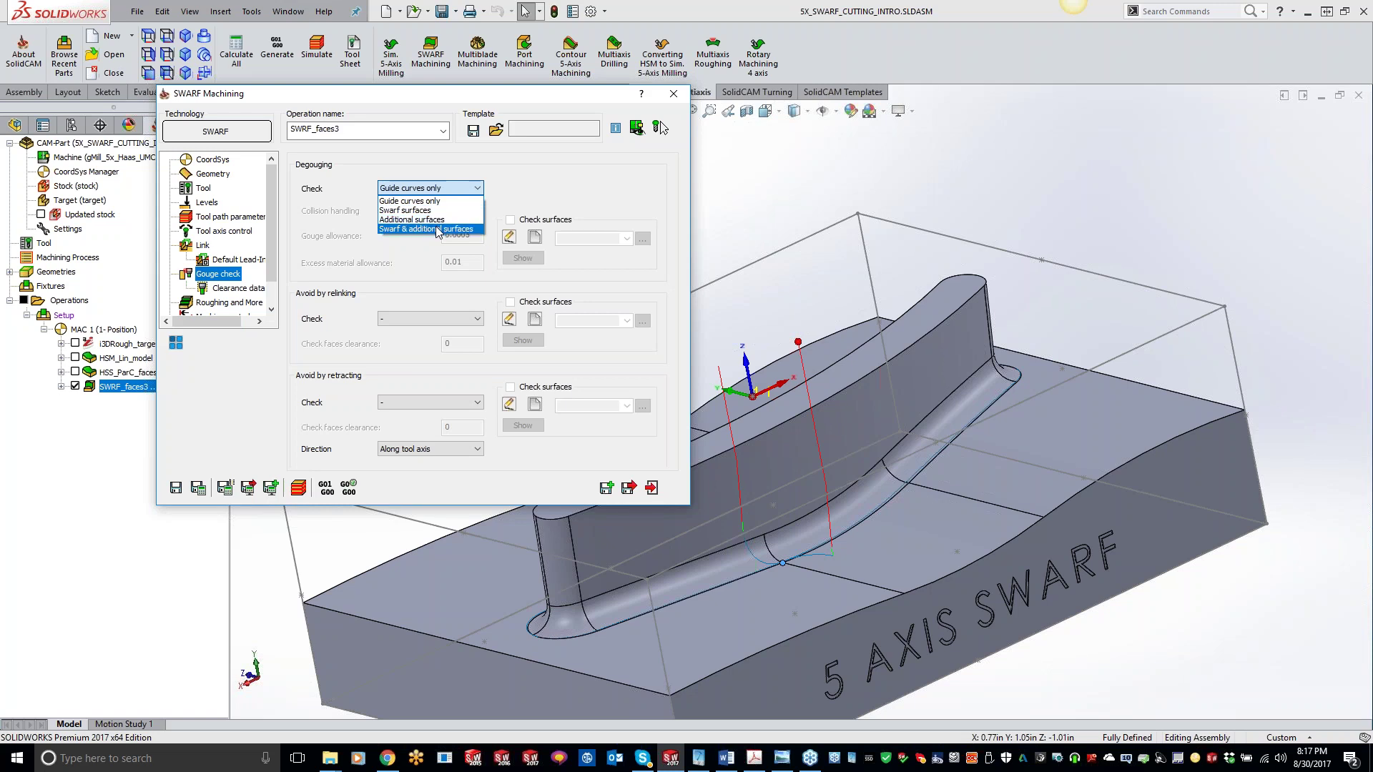
click(550, 161)
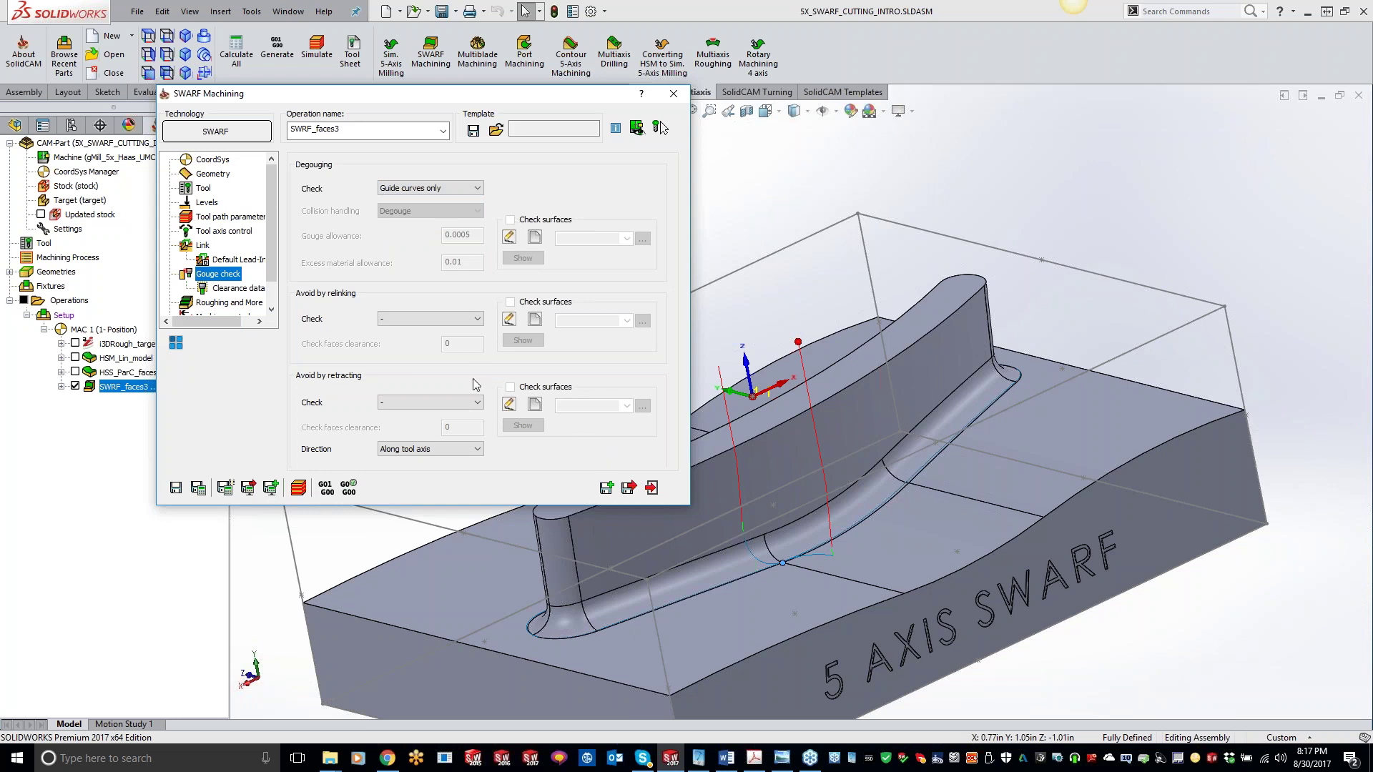
Step: Examine the gouge check's avoid-by-relinking checks and retract direction options, and the tool clearance values for shaft, arbor and holder
click(453, 323)
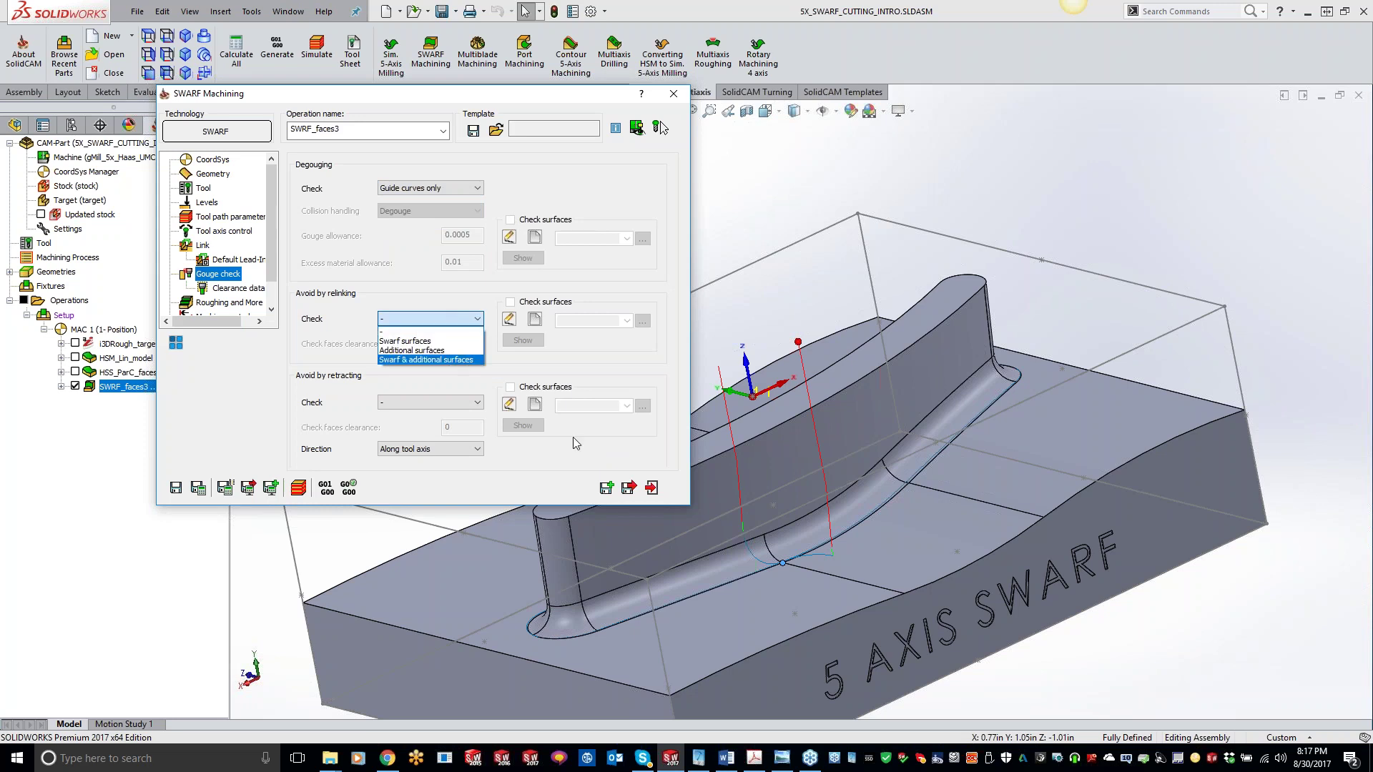
click(668, 484)
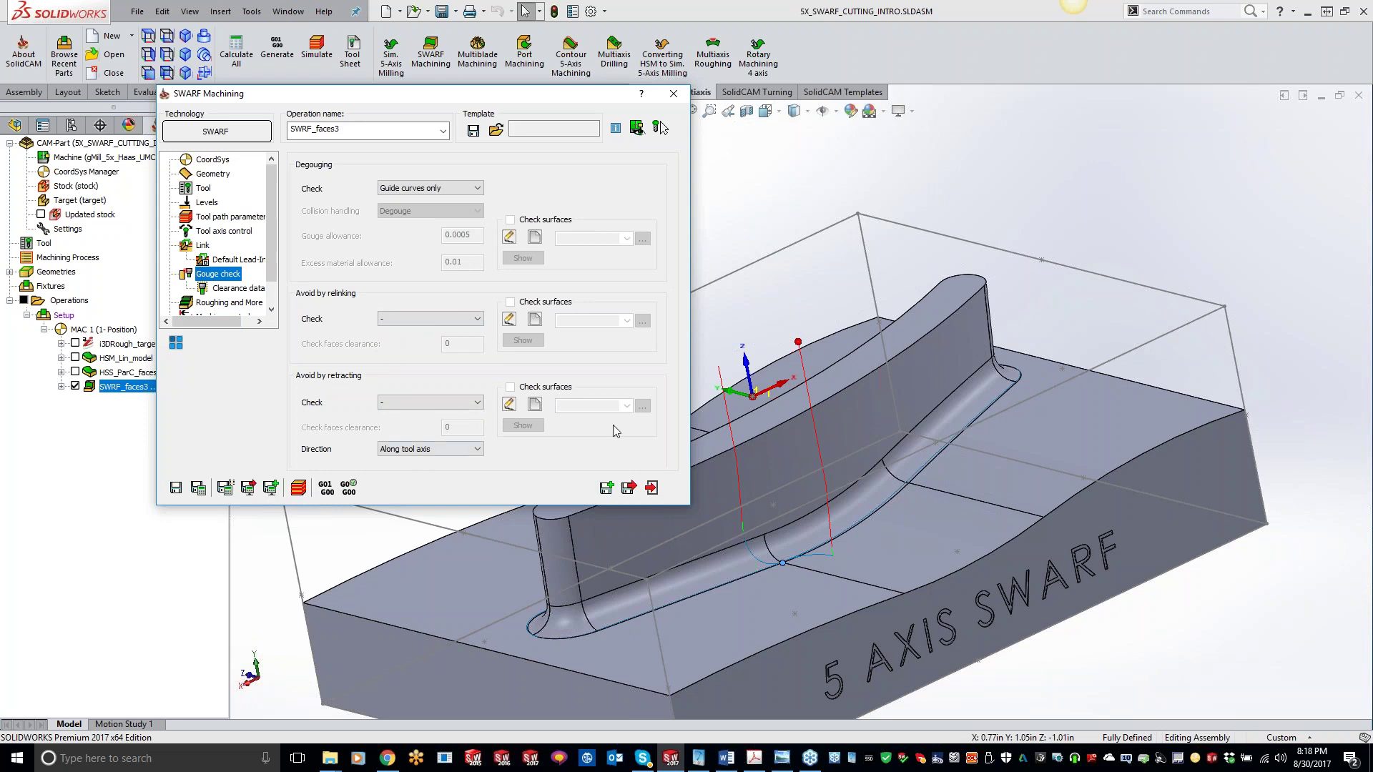
click(431, 450)
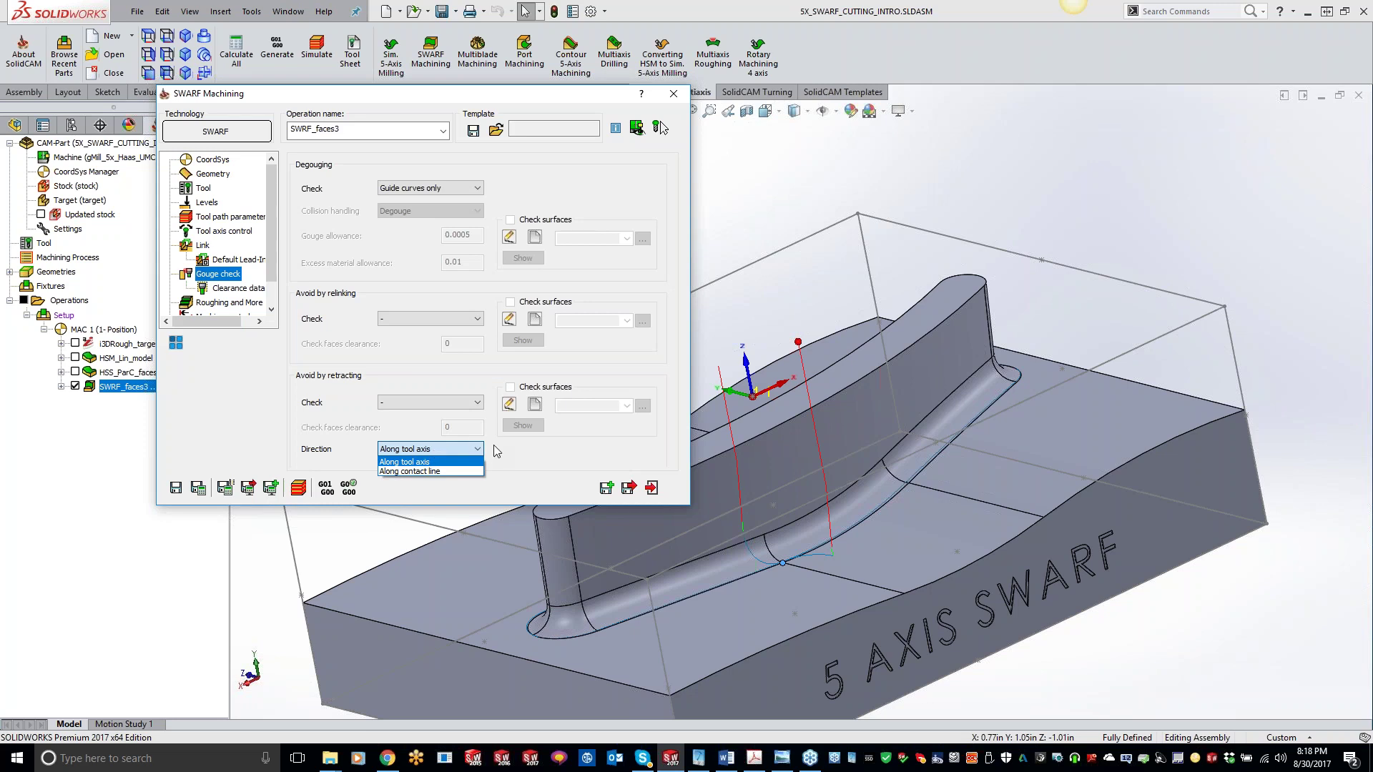
click(456, 472)
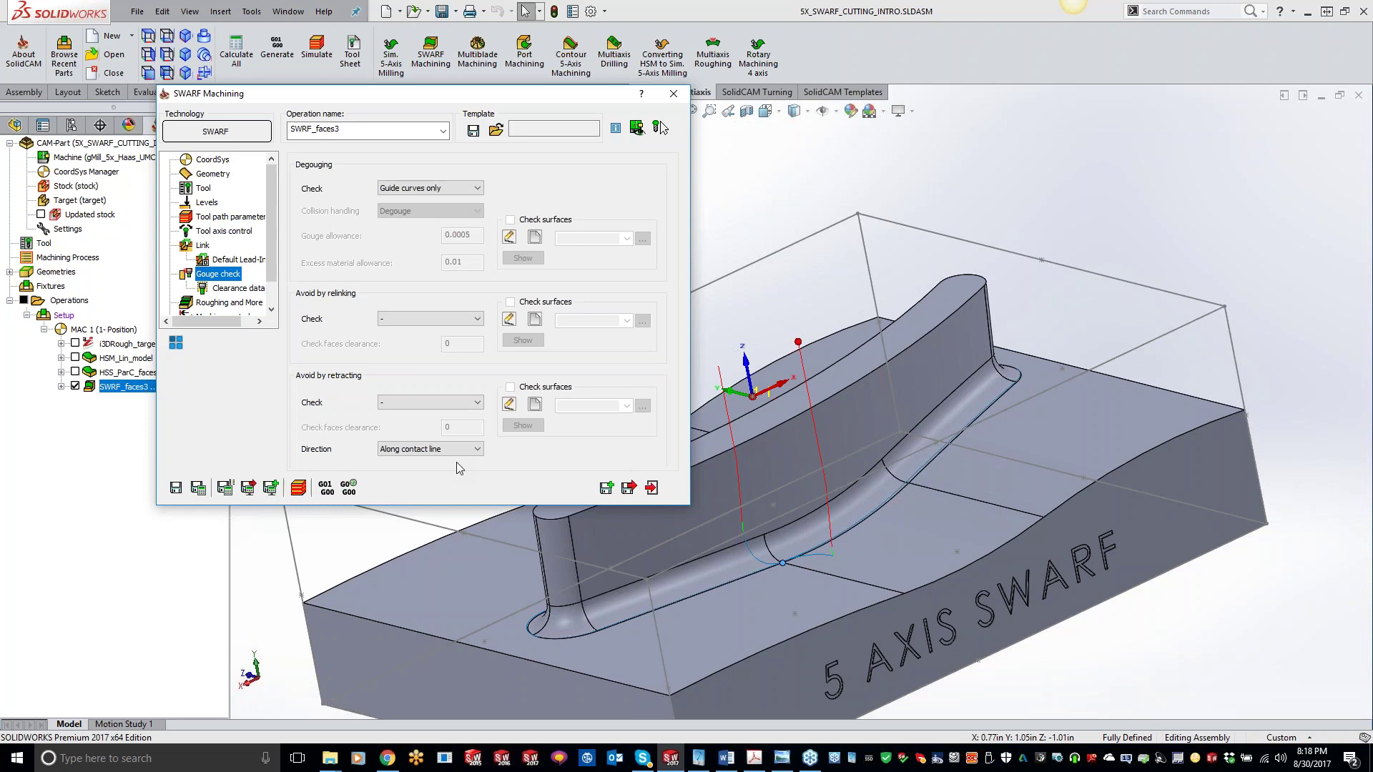
click(429, 449)
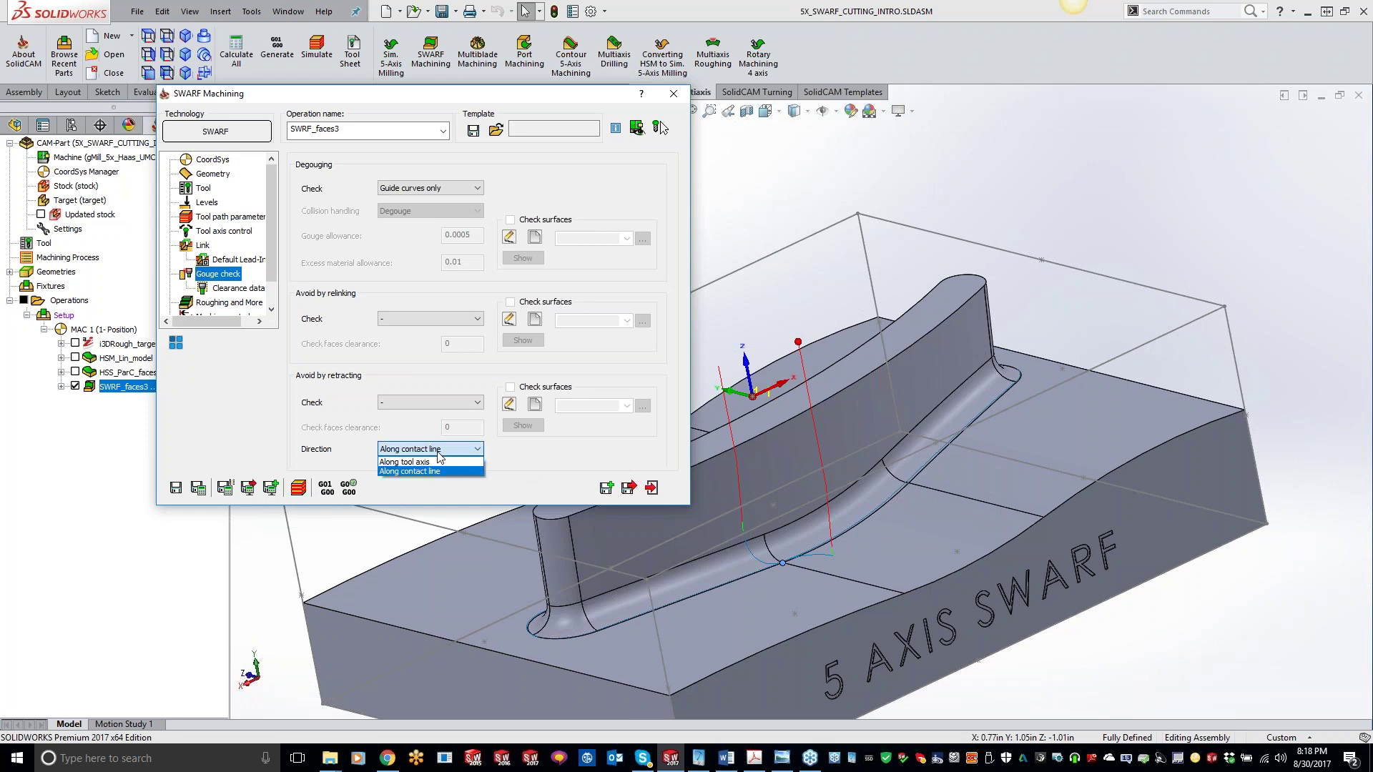
click(421, 461)
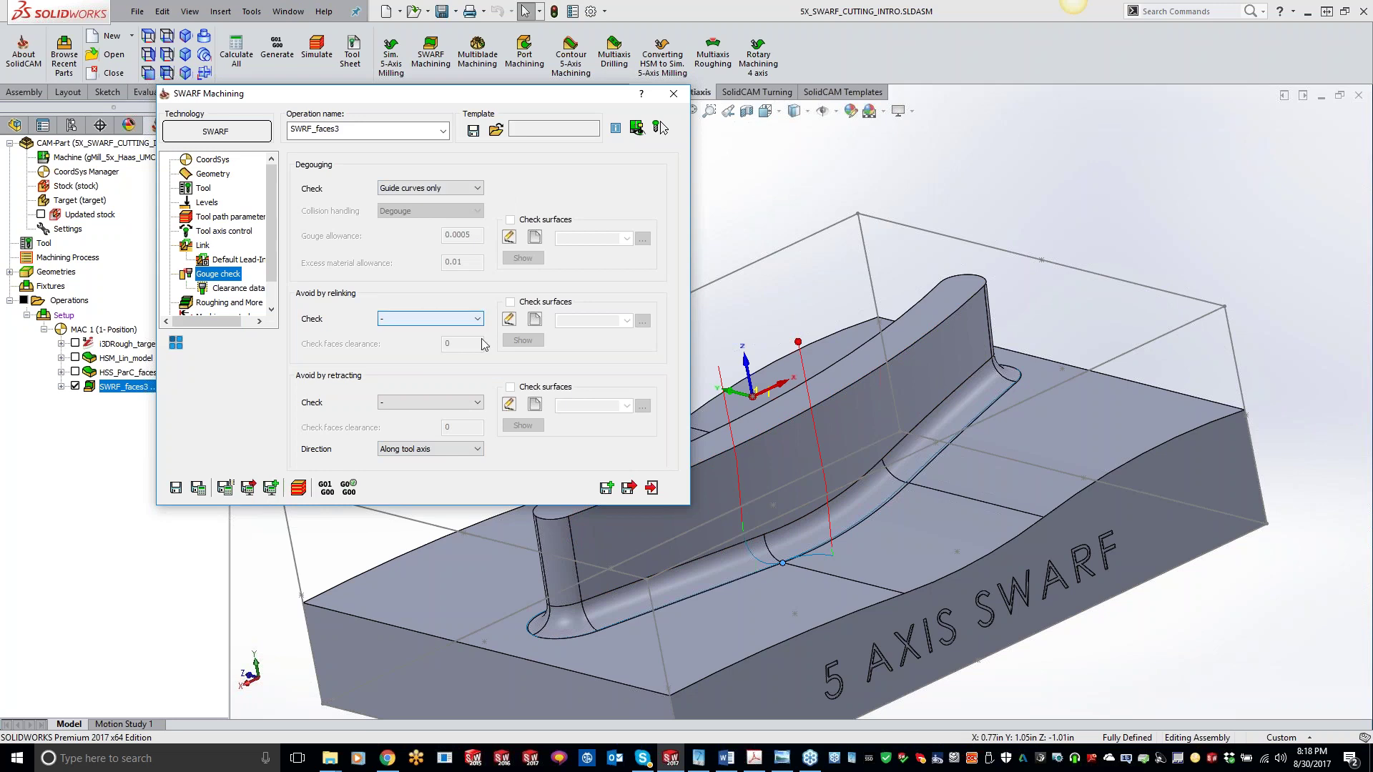
click(250, 288)
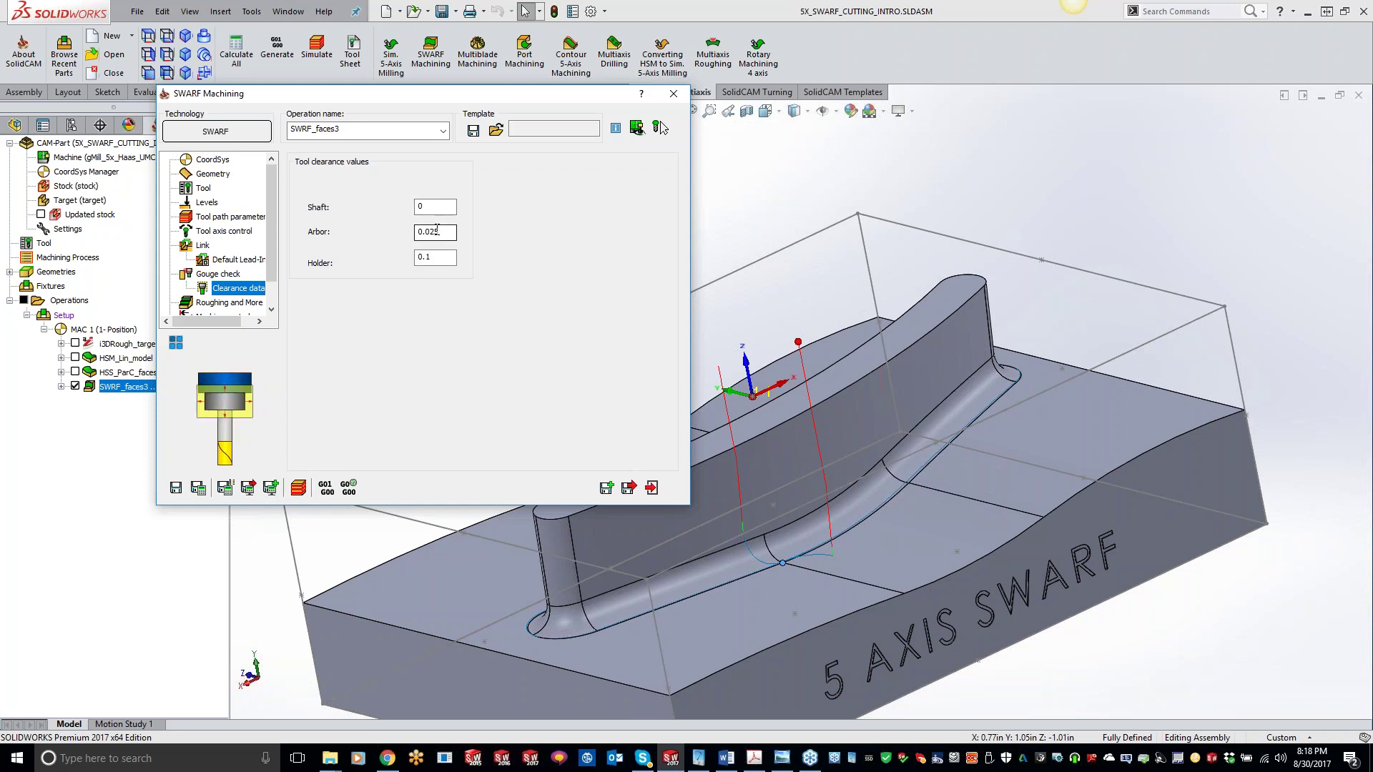
Step: Try depth steps by slice distance for the roughing pattern slices, and return them to By number of slices
click(228, 303)
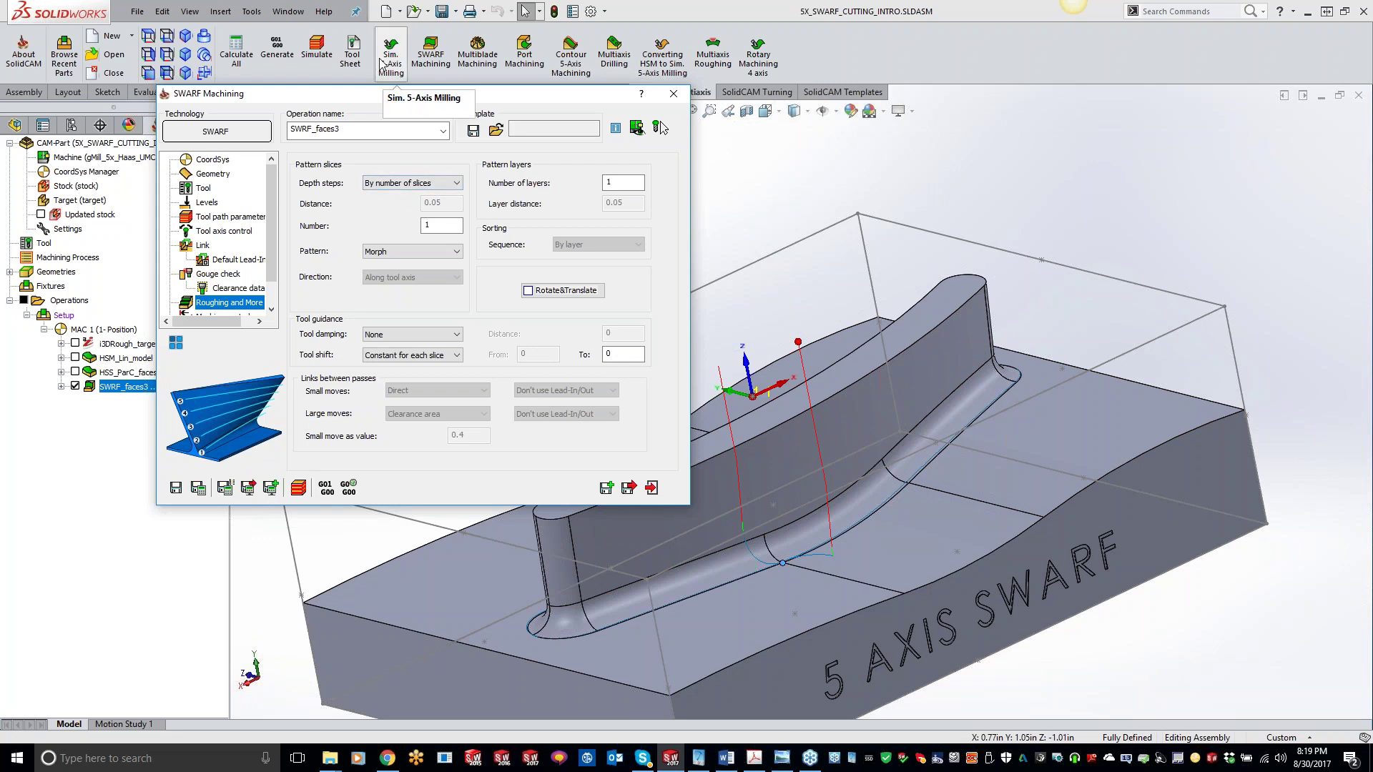
click(429, 183)
click(427, 201)
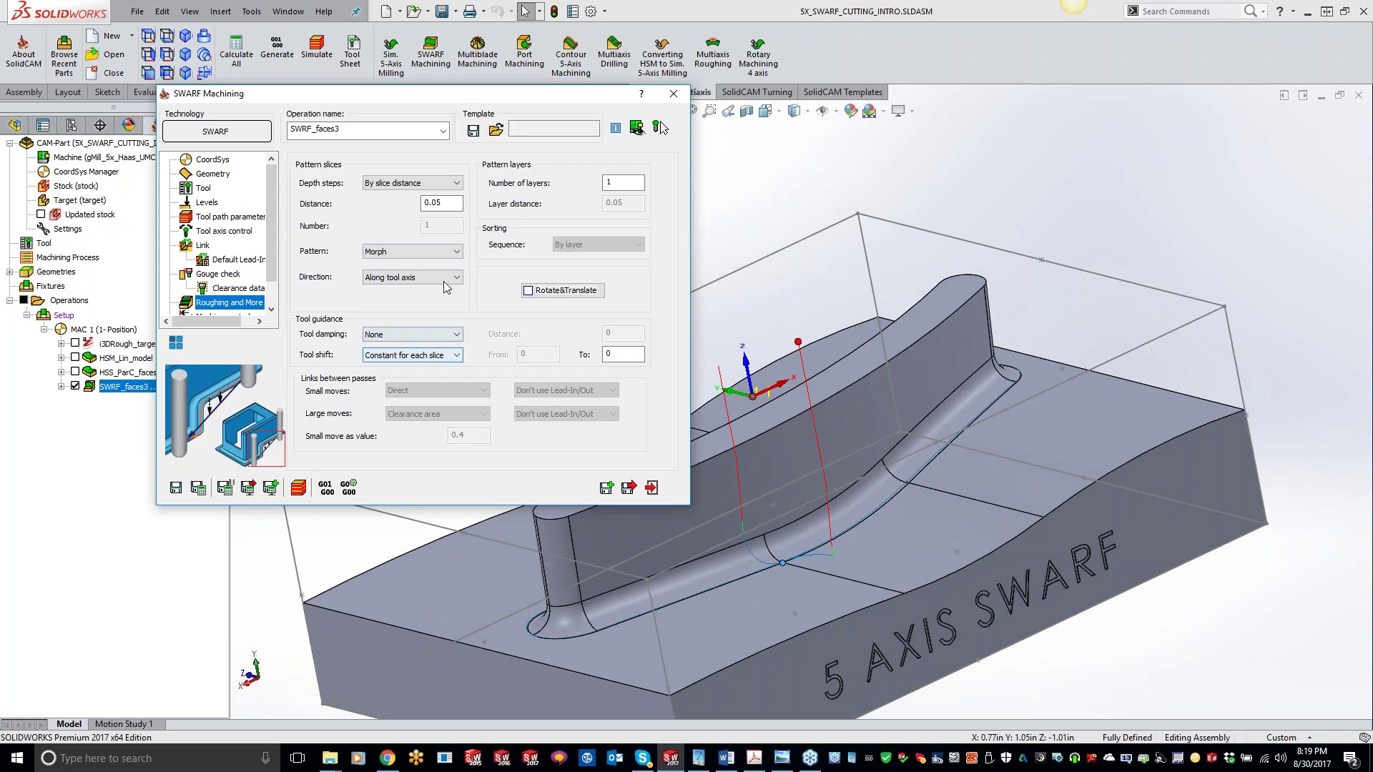
click(409, 185)
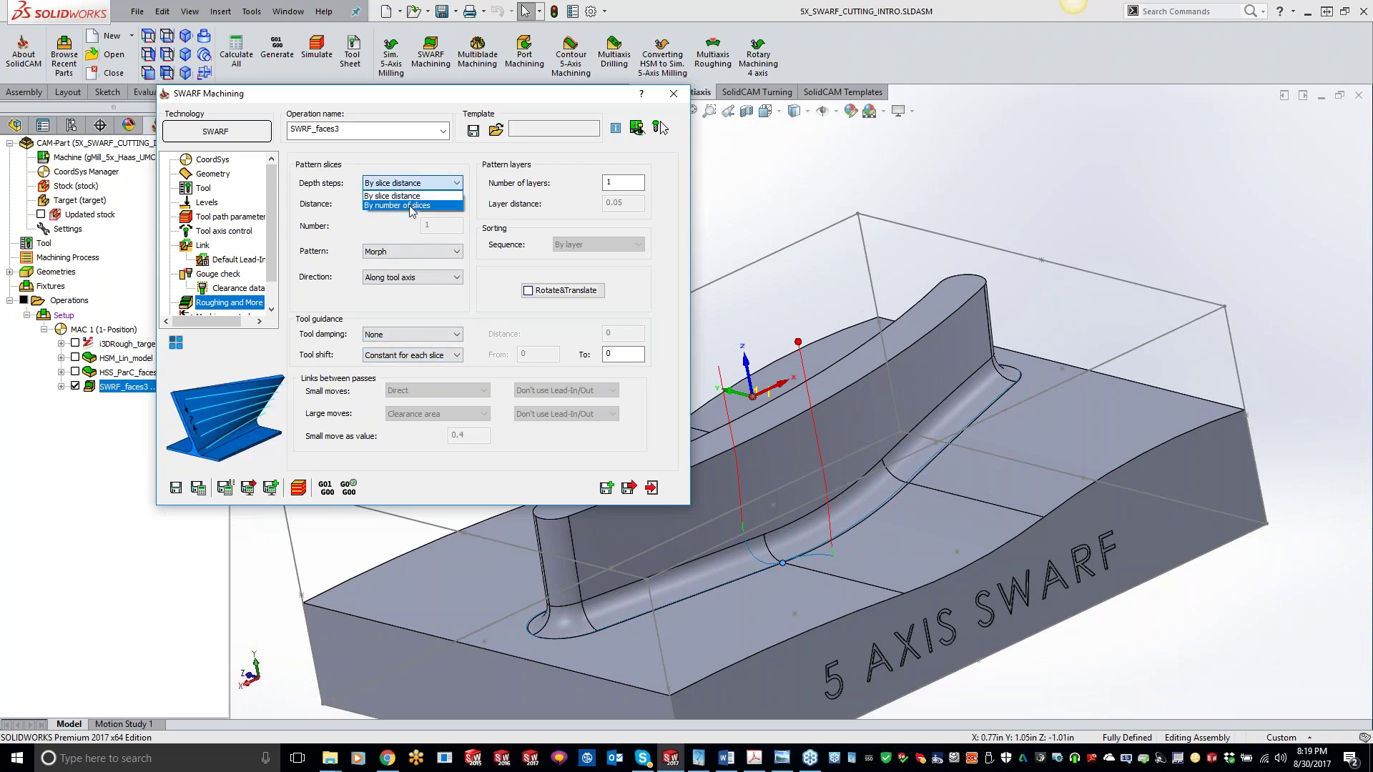
click(401, 195)
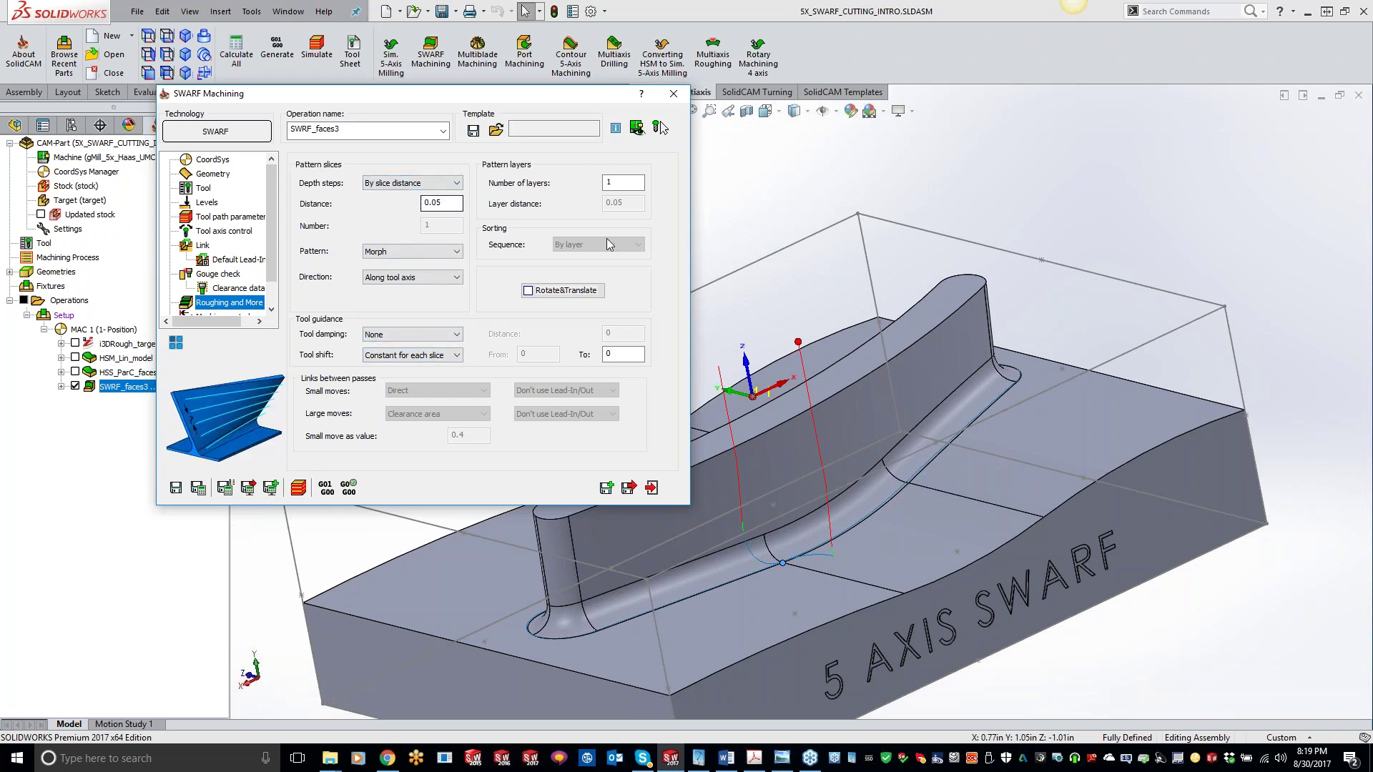
click(428, 185)
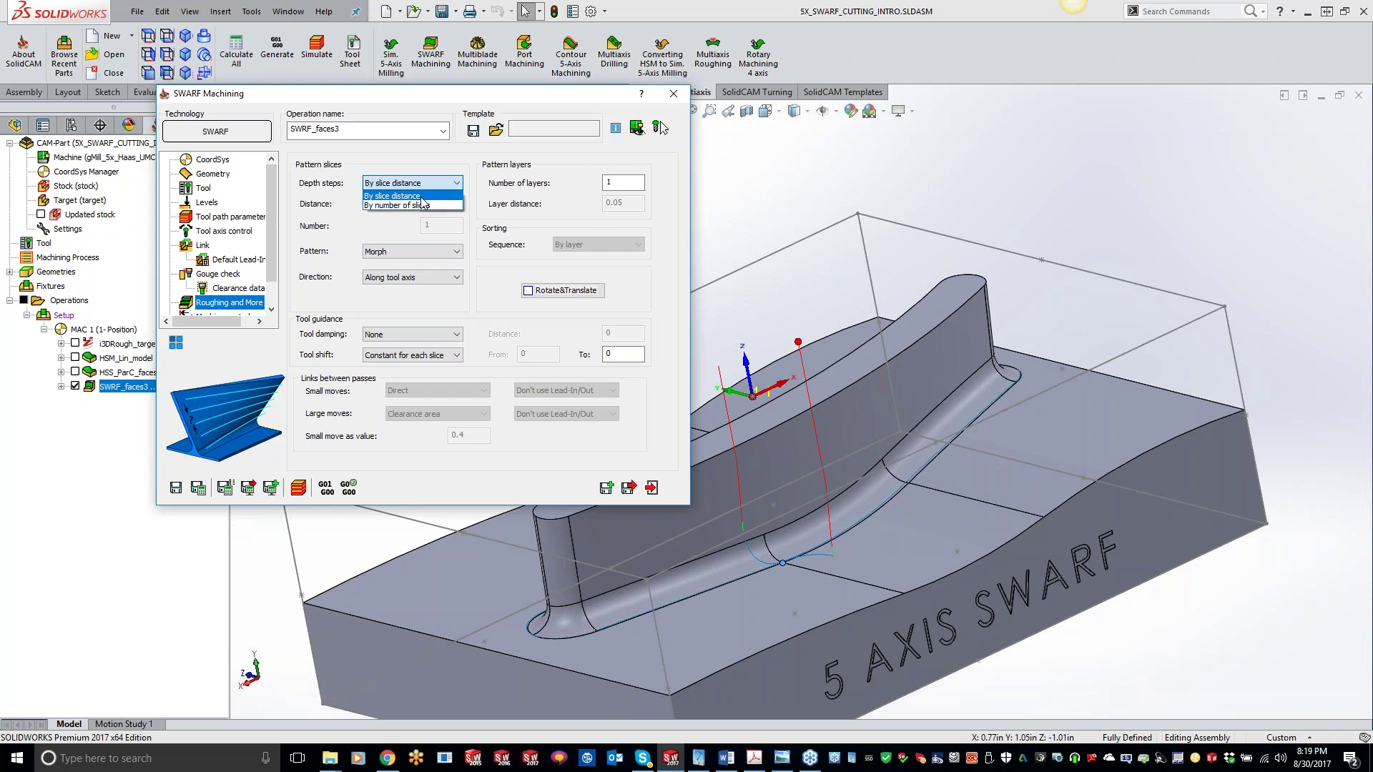
click(411, 204)
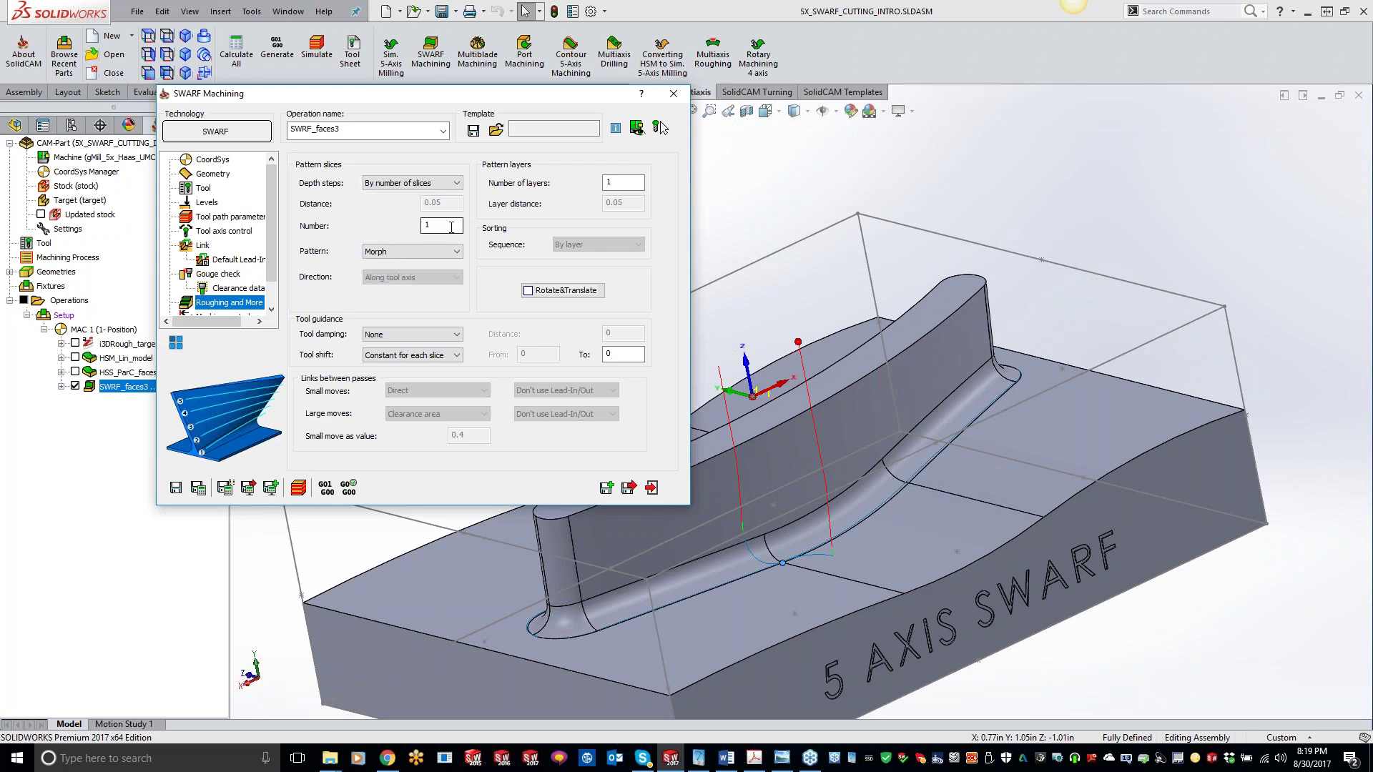
double_click(451, 227)
Step: Try the slice patterns Step from top and Step from bottom, and return the pattern to Morph
click(413, 252)
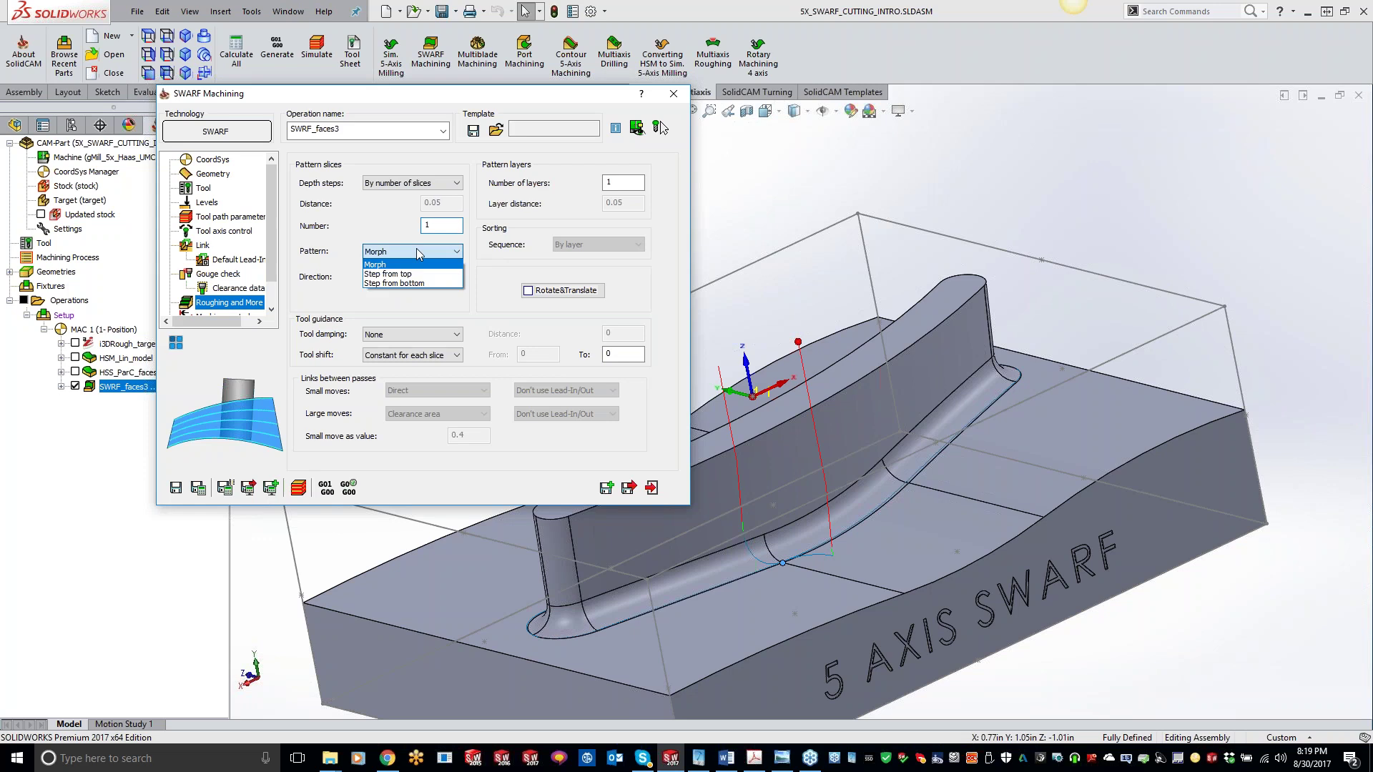
click(405, 264)
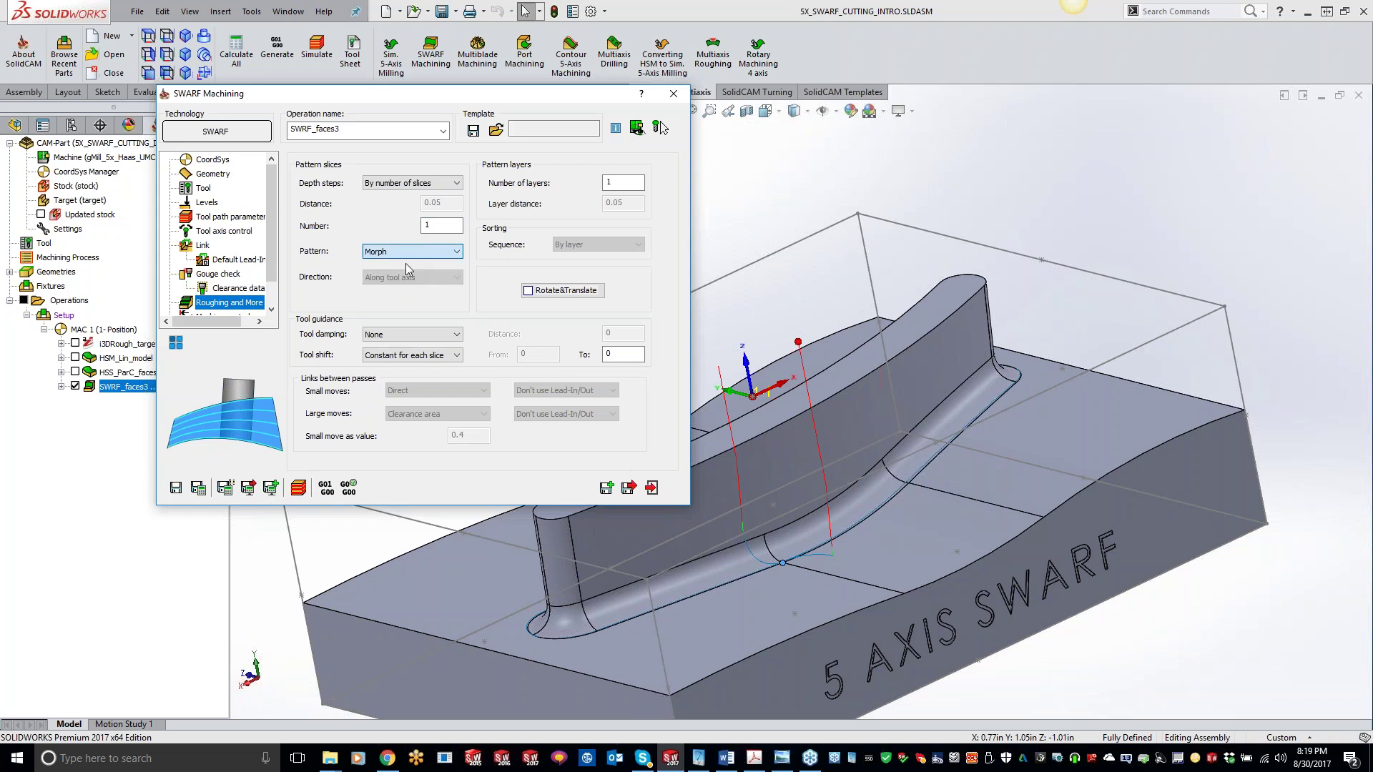
click(405, 247)
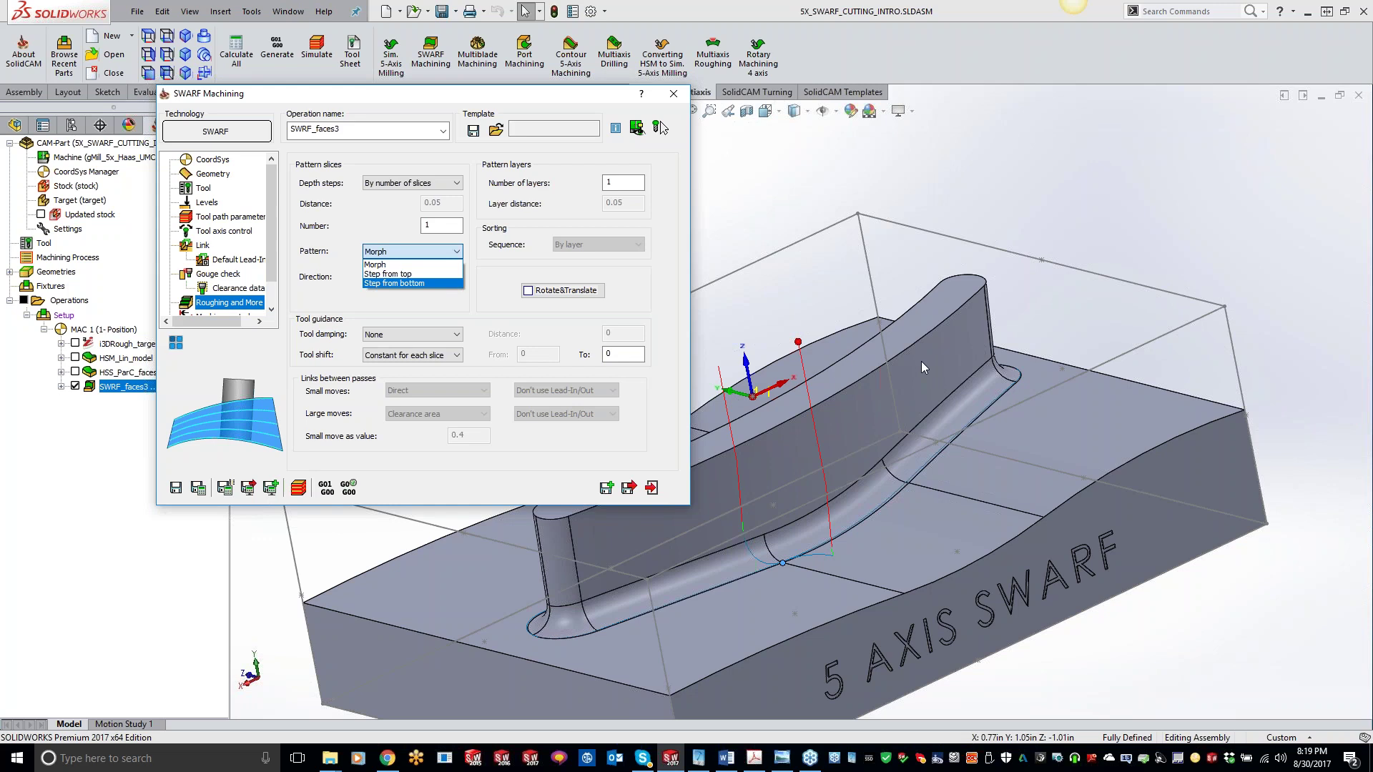
click(419, 273)
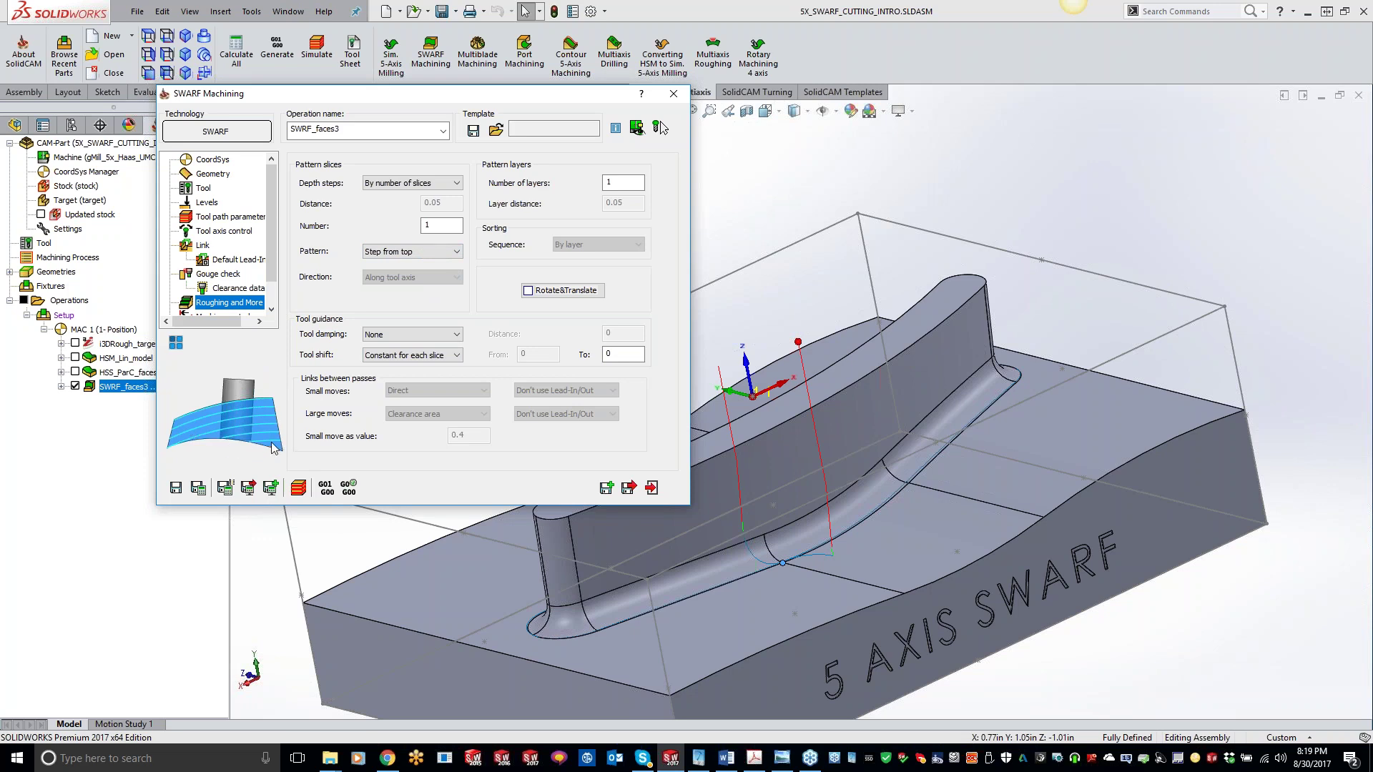
click(426, 252)
click(409, 281)
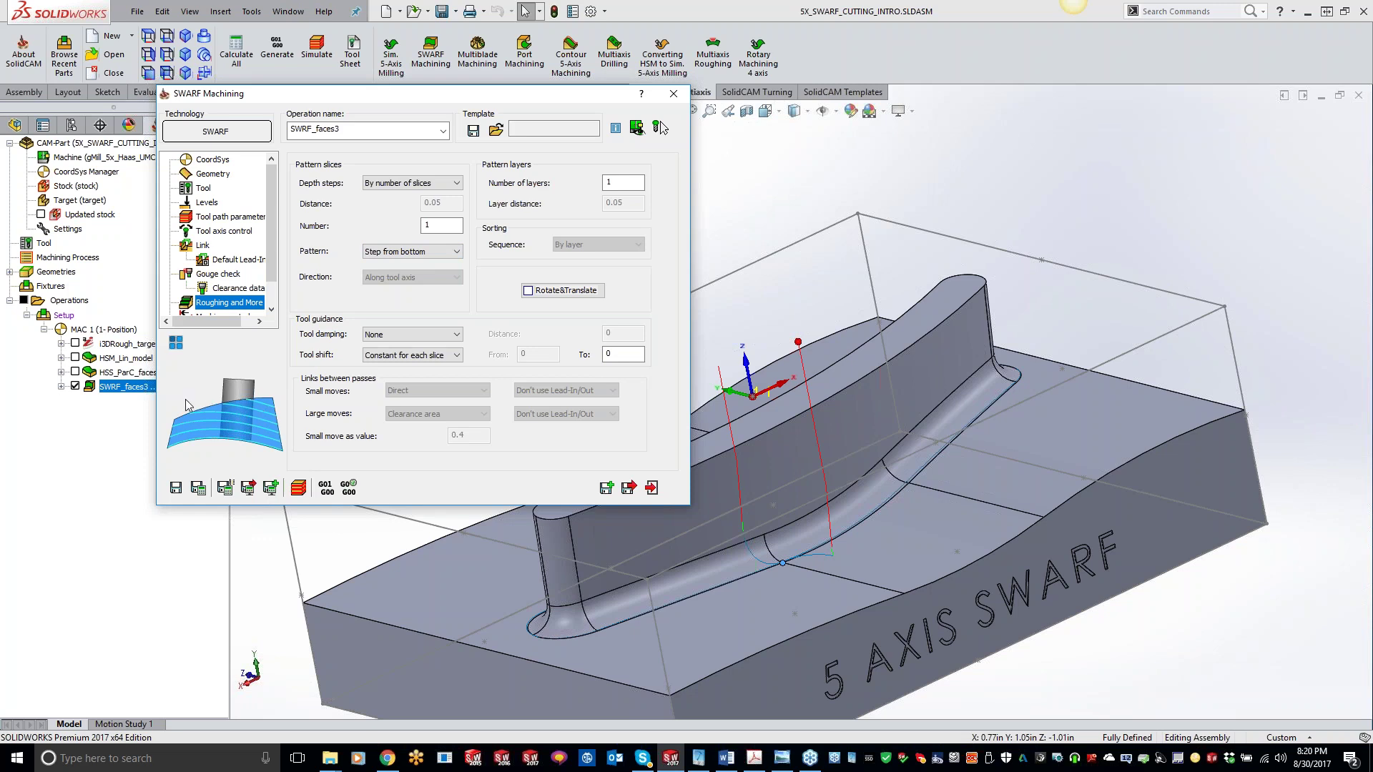
click(405, 252)
click(405, 264)
Step: Examine the tool damping and tool shift options of the tool guidance
click(400, 335)
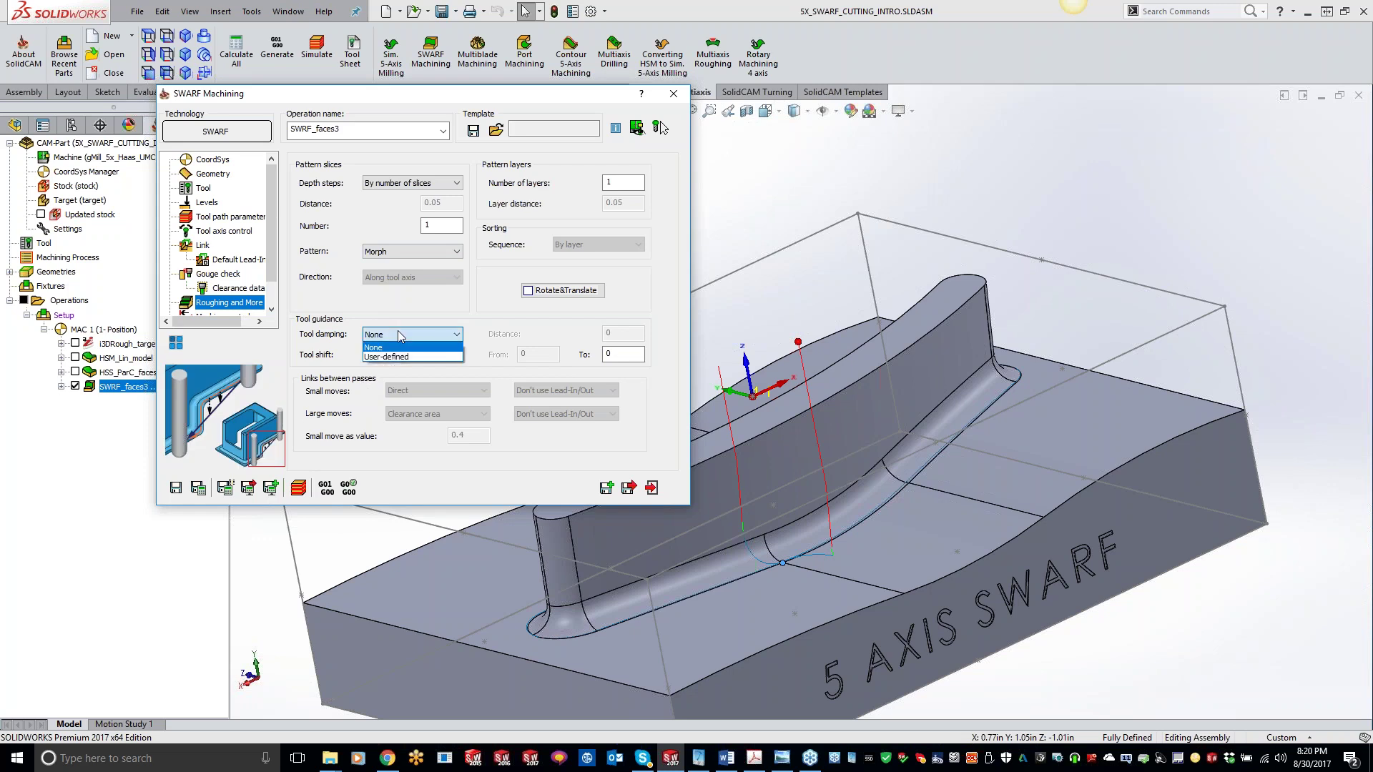
click(403, 348)
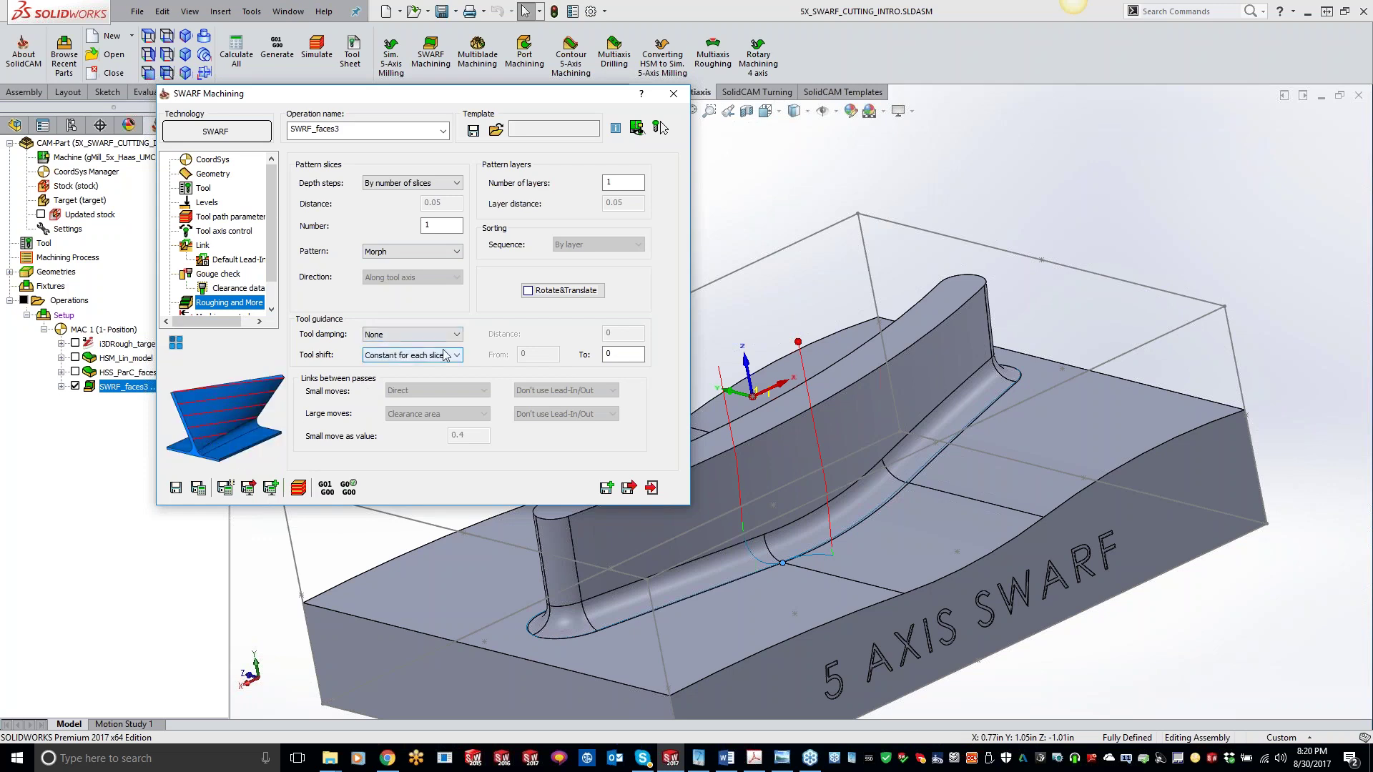
click(440, 357)
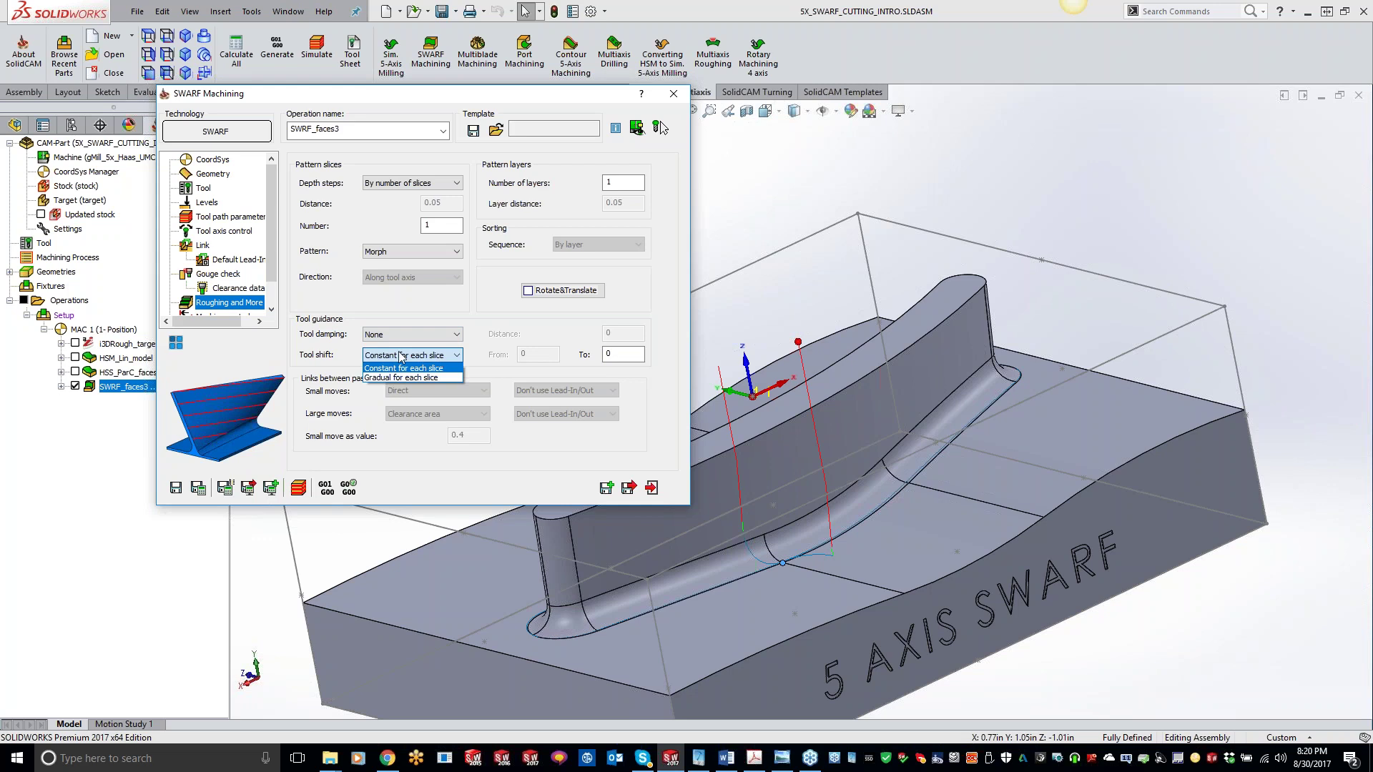
click(408, 338)
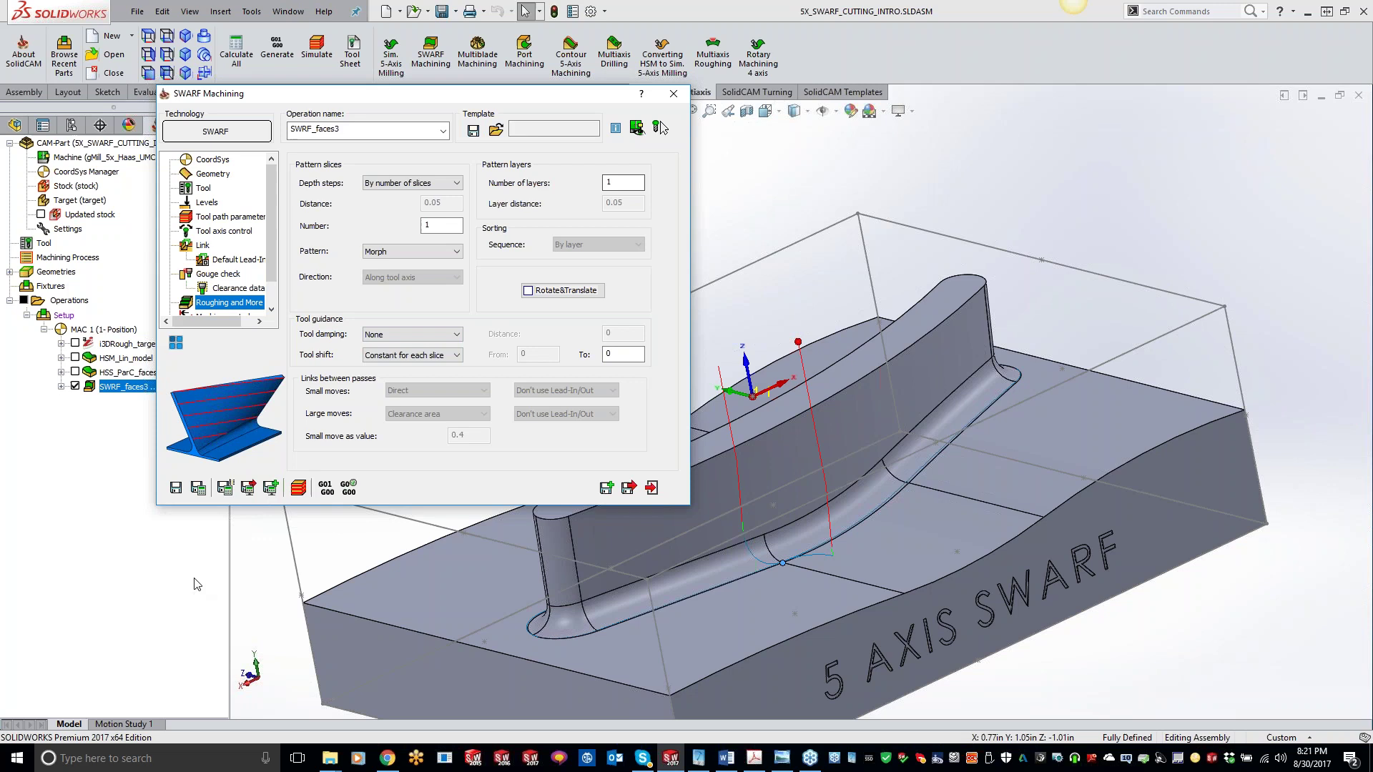
Step: Save and calculate the SWRF_faces3 operation, and close its settings
click(198, 489)
click(622, 339)
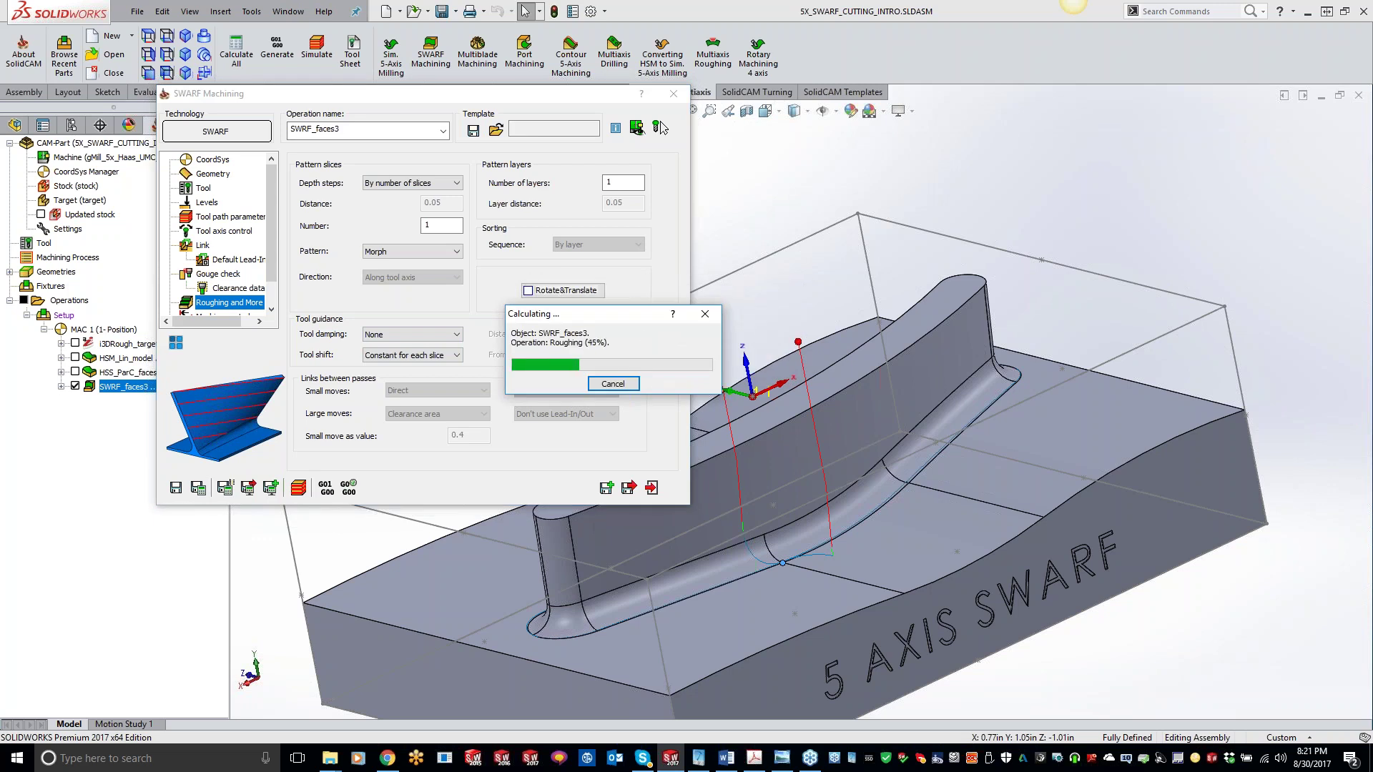
click(673, 93)
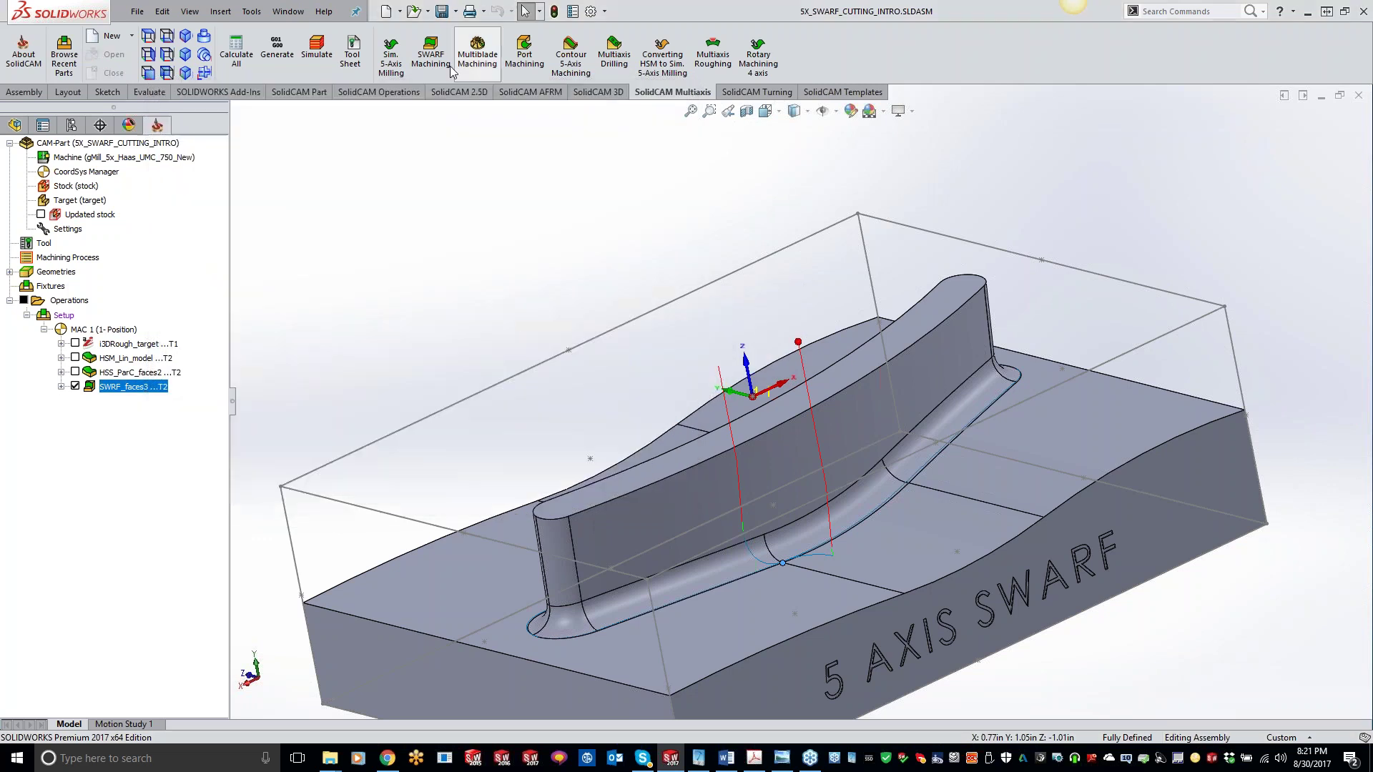
Step: Examine the advanced tool axis control's axial shift settings in a new Sim. 5-Axis Milling operation, and discard the operation
click(391, 56)
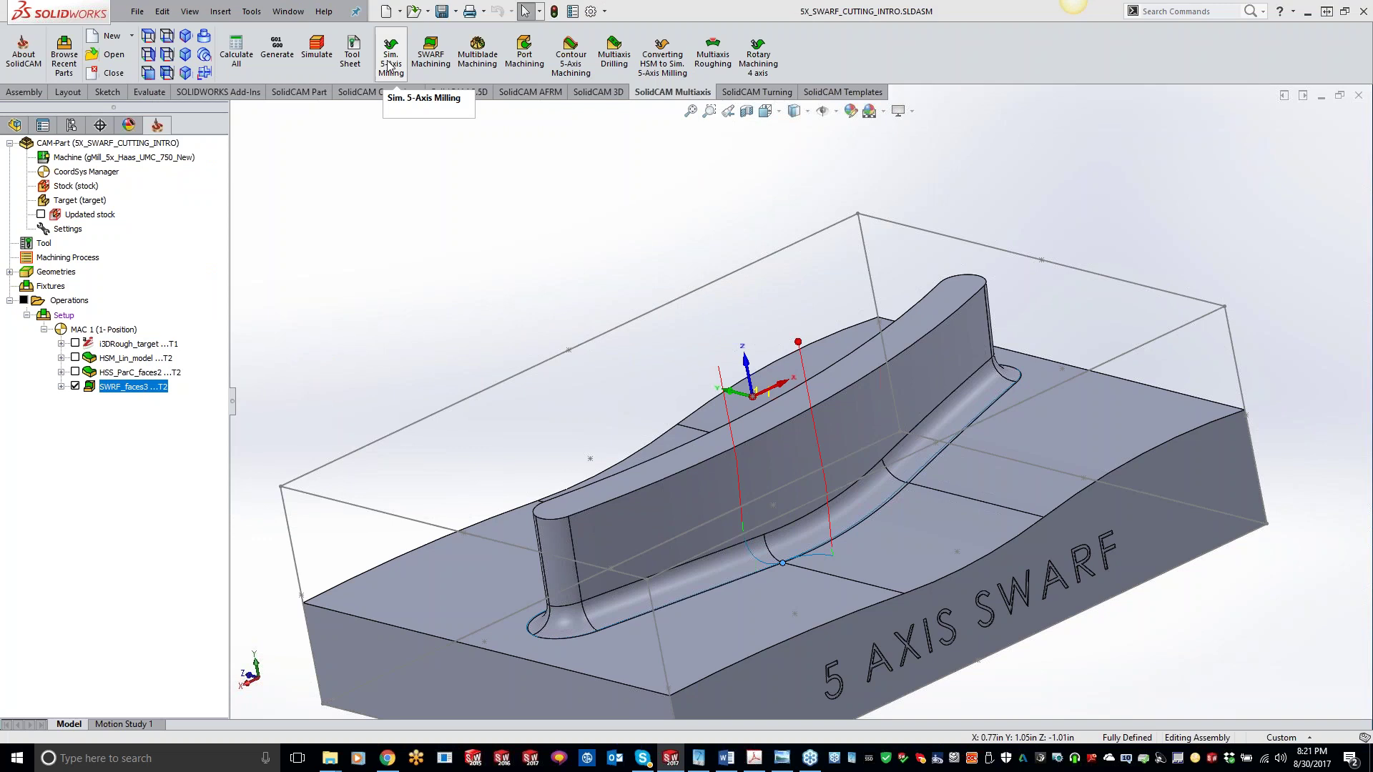
click(225, 232)
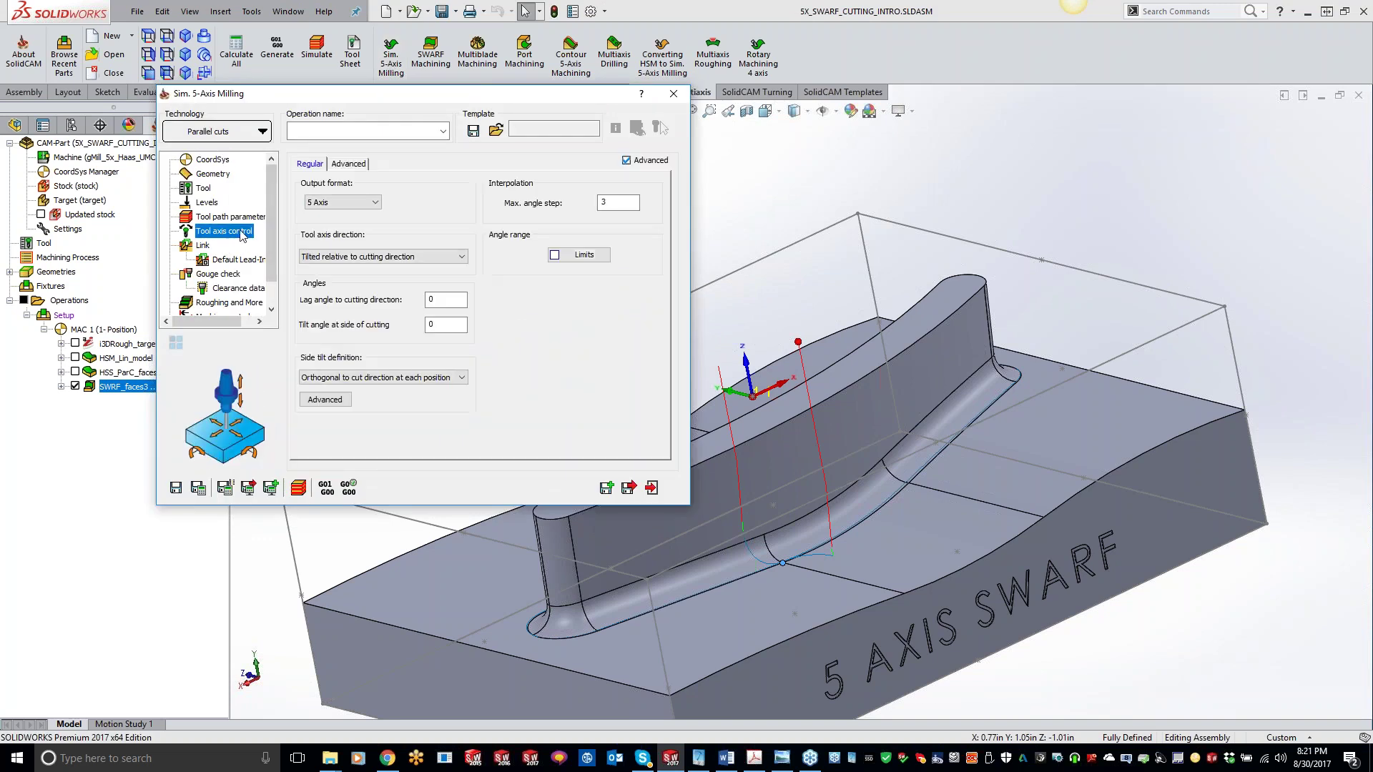
click(355, 170)
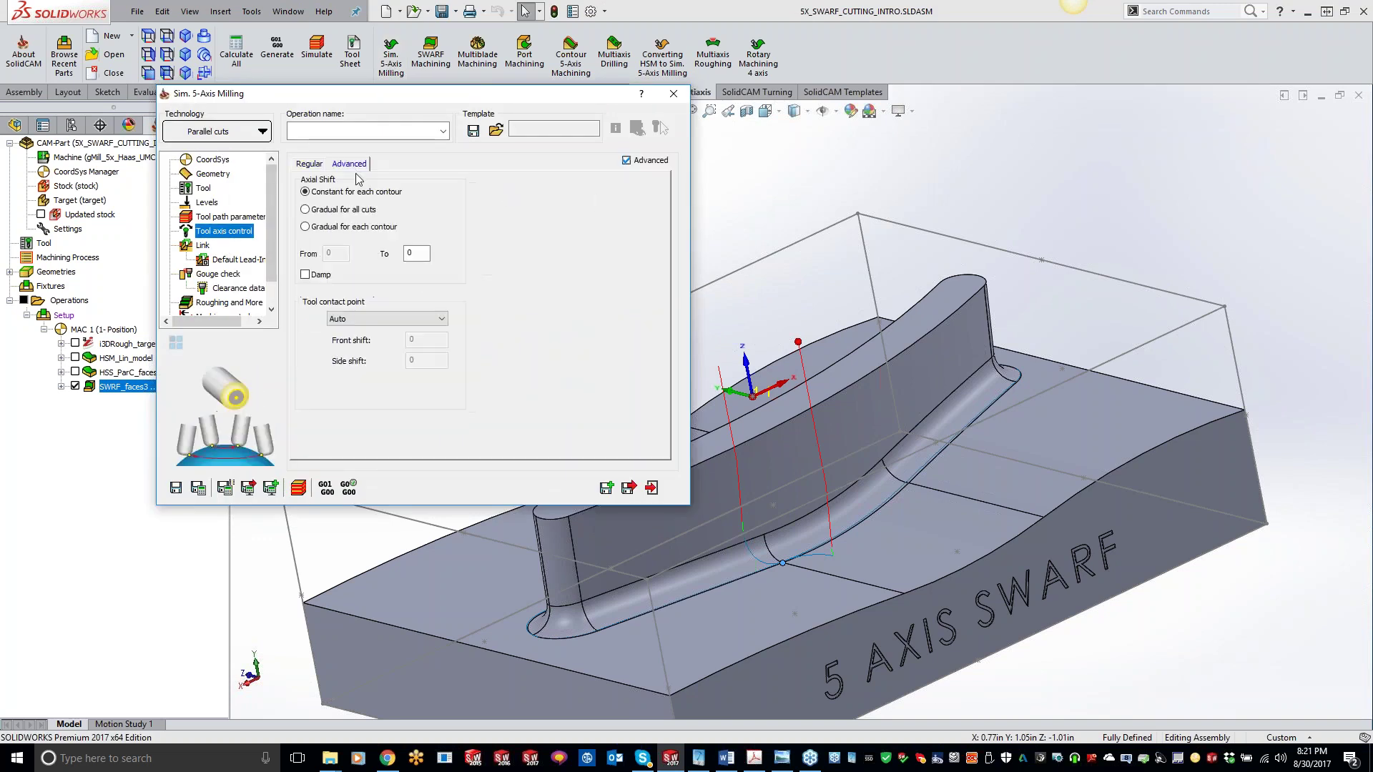
double_click(424, 254)
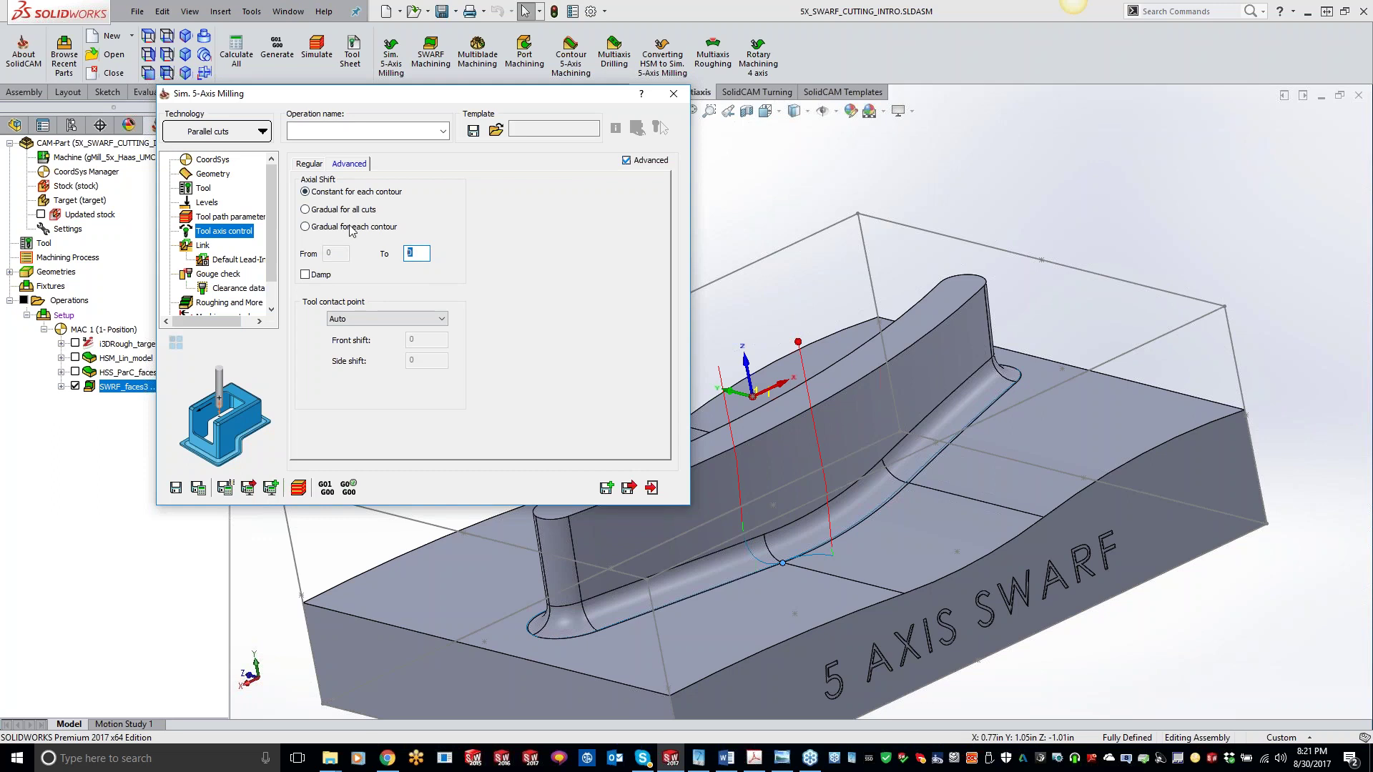
click(673, 94)
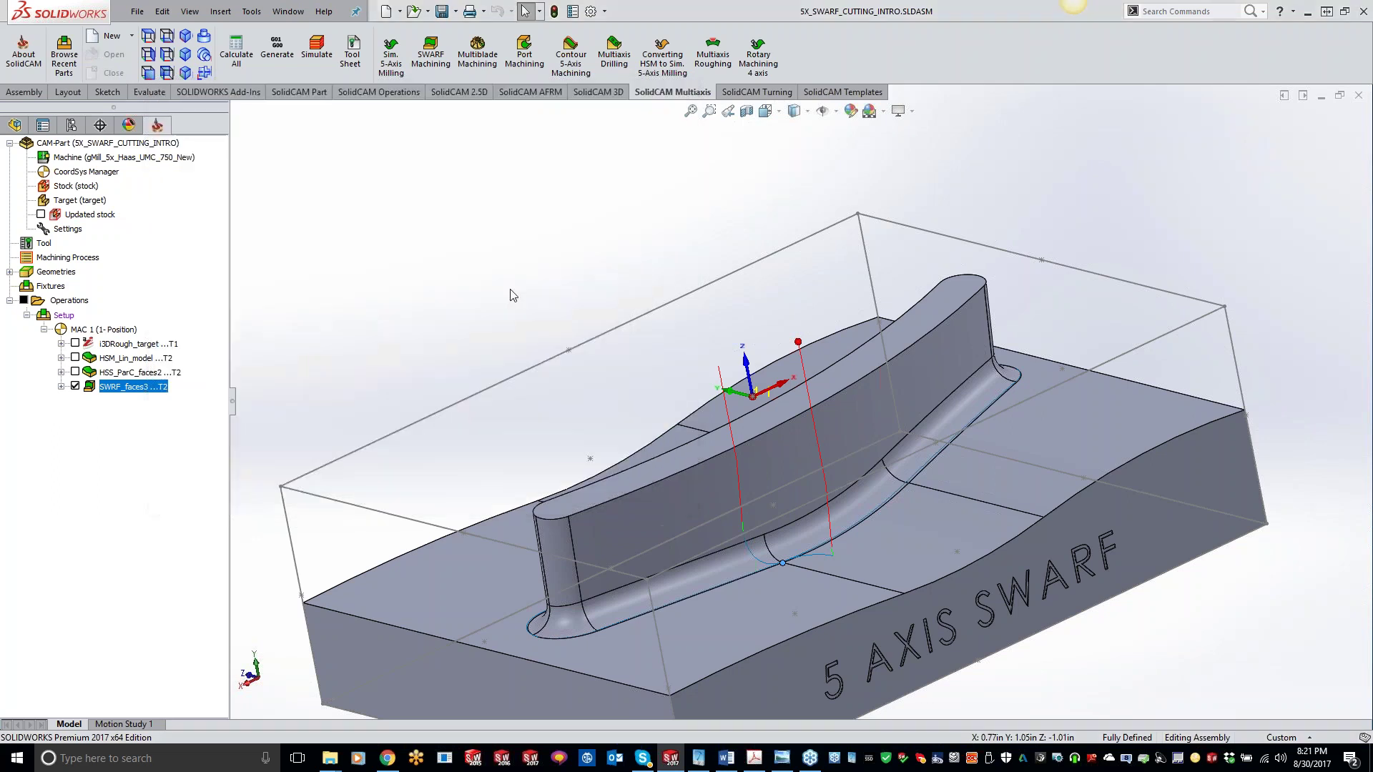
Step: Reopen the SWRF_faces3 operation and examine its operation transformations and its Rotate/Translate tool path settings
double_click(140, 390)
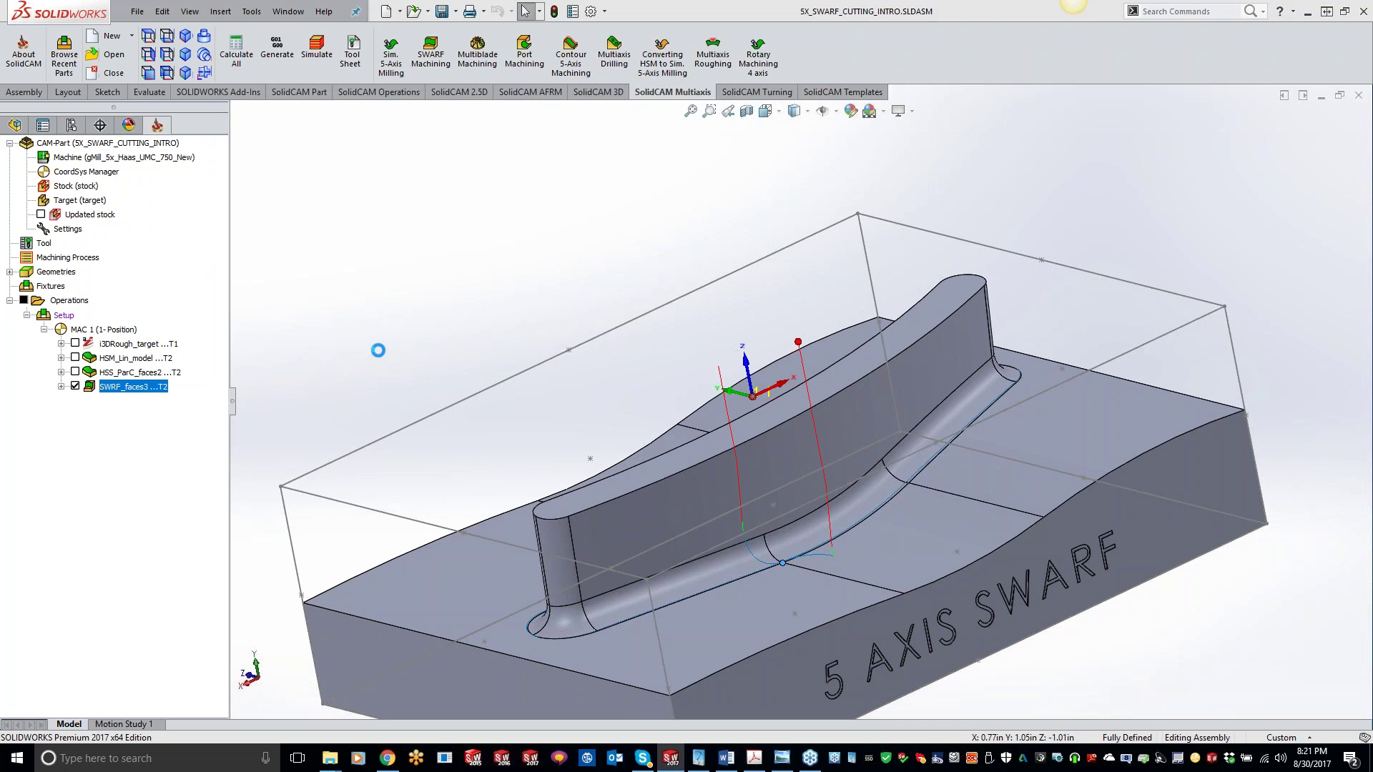
click(214, 304)
scroll(255, 275, down, 1)
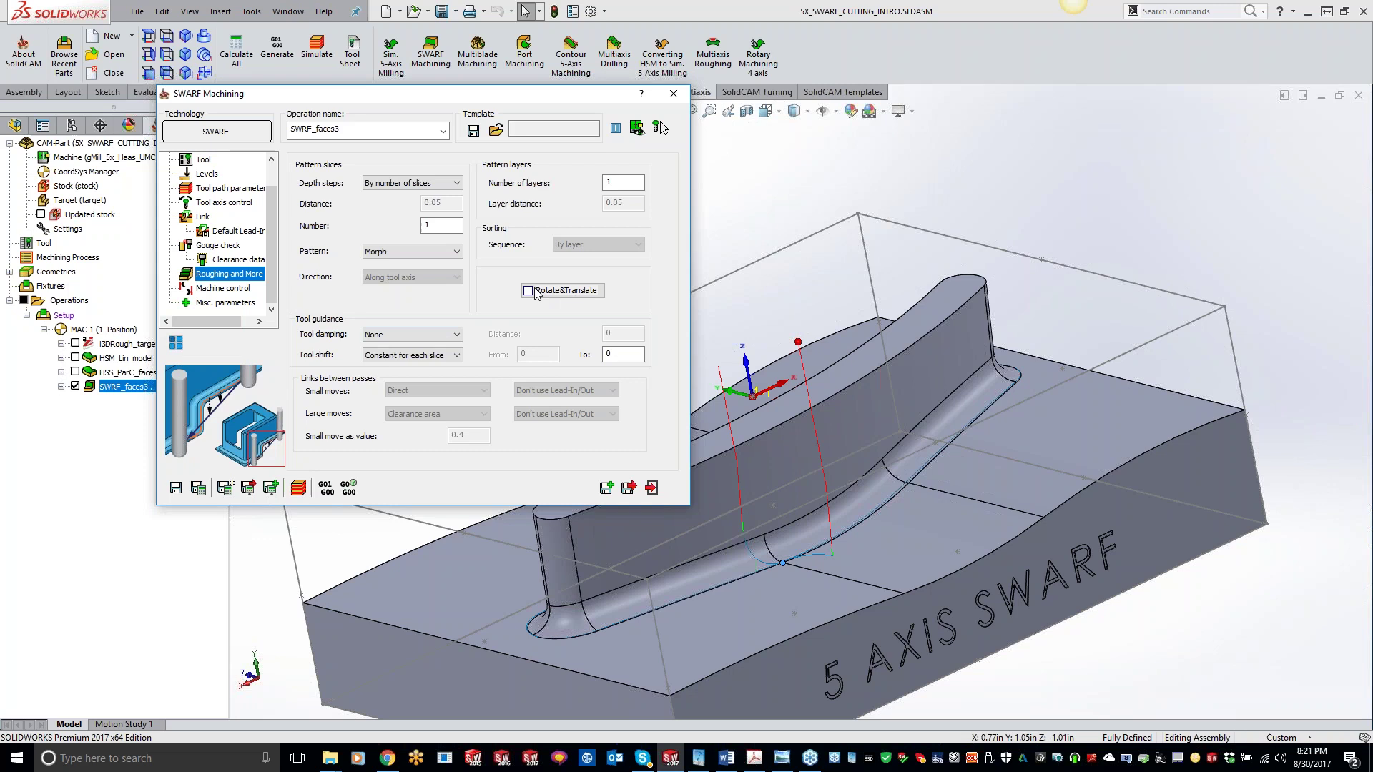
click(177, 341)
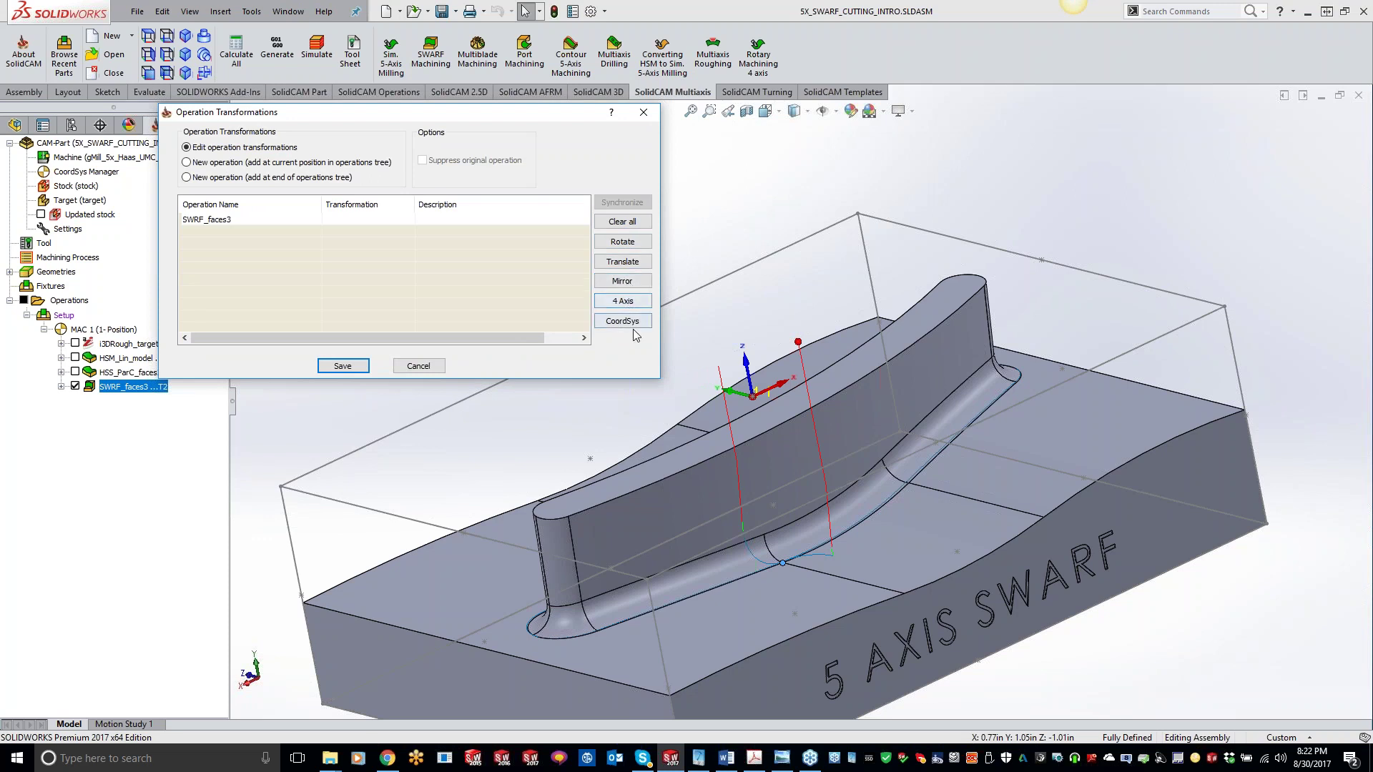
click(643, 112)
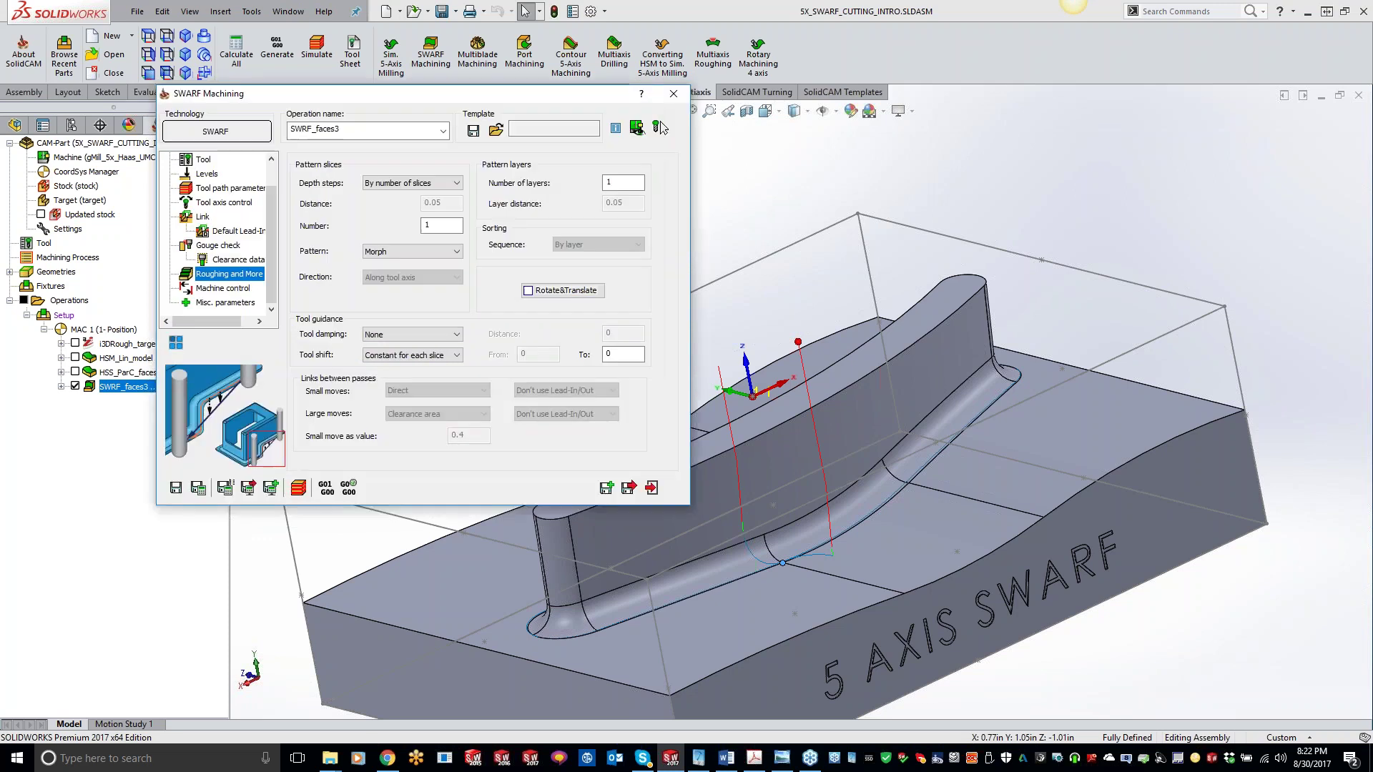
click(565, 290)
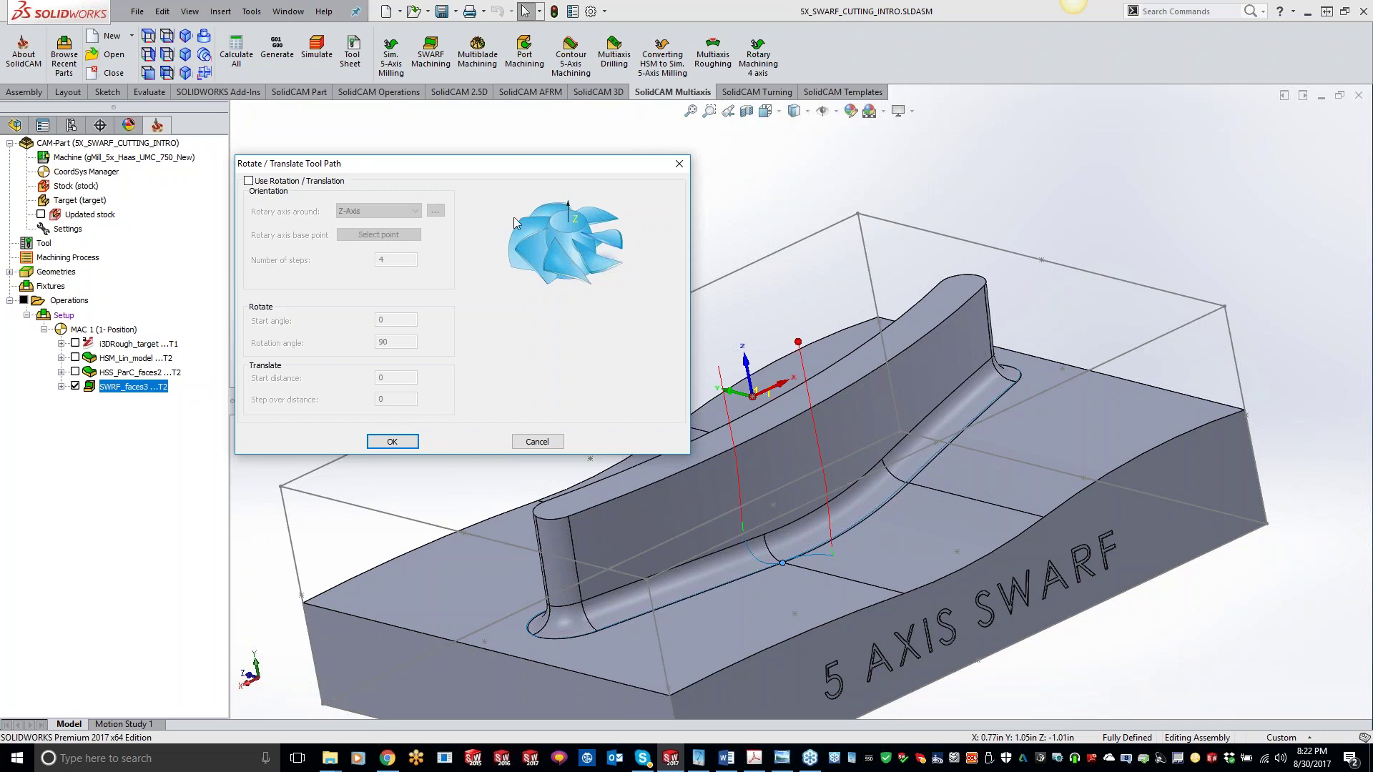
click(679, 163)
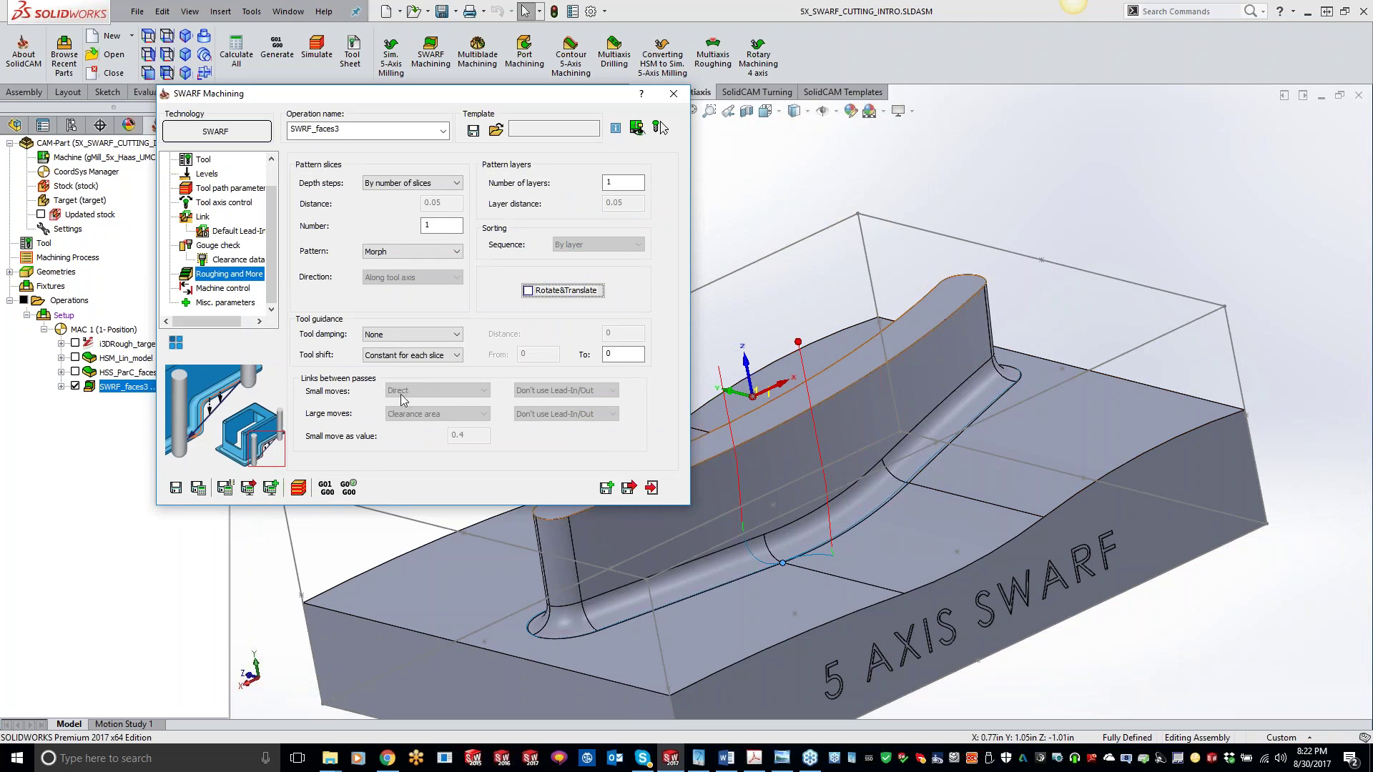
Step: Examine the gap and slice links of the SWRF_faces3 operation alongside the links between passes in its roughing options
click(204, 217)
click(377, 163)
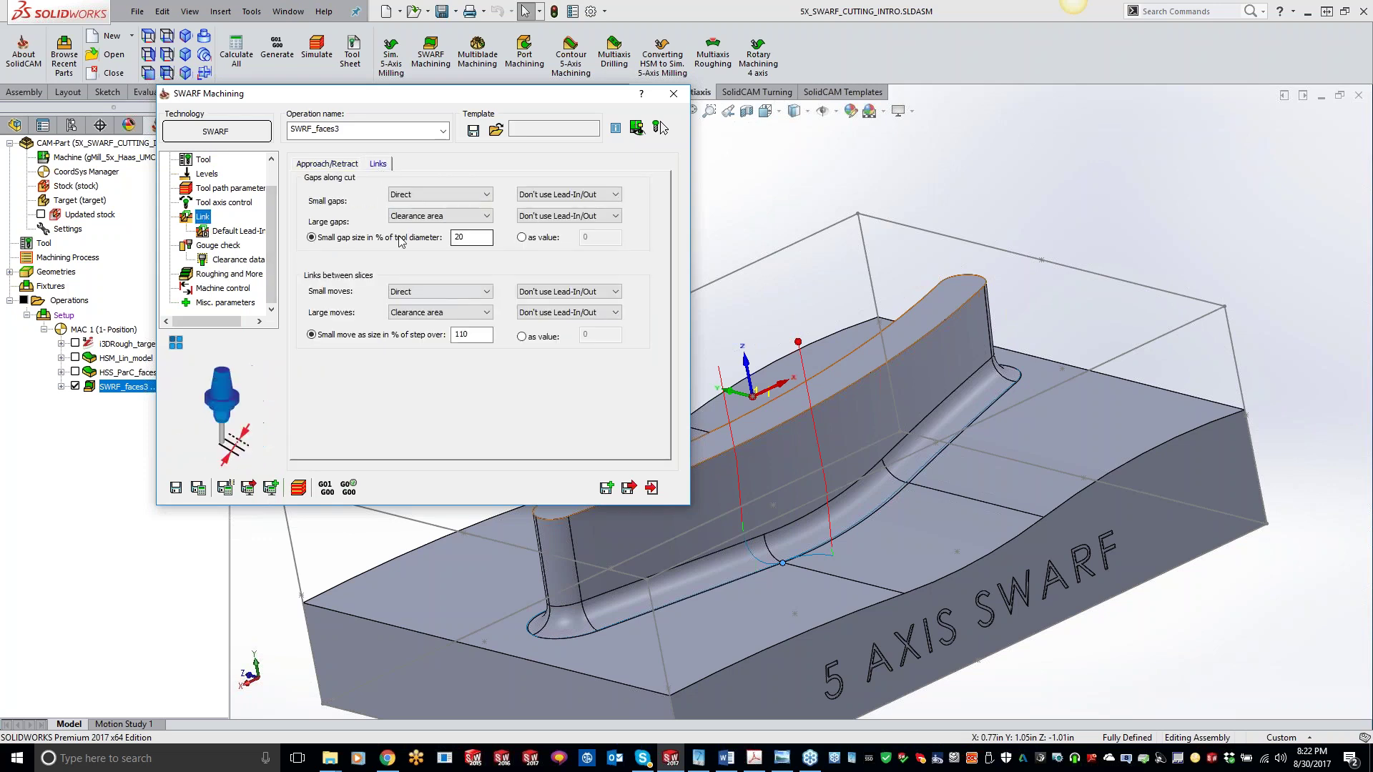
click(228, 274)
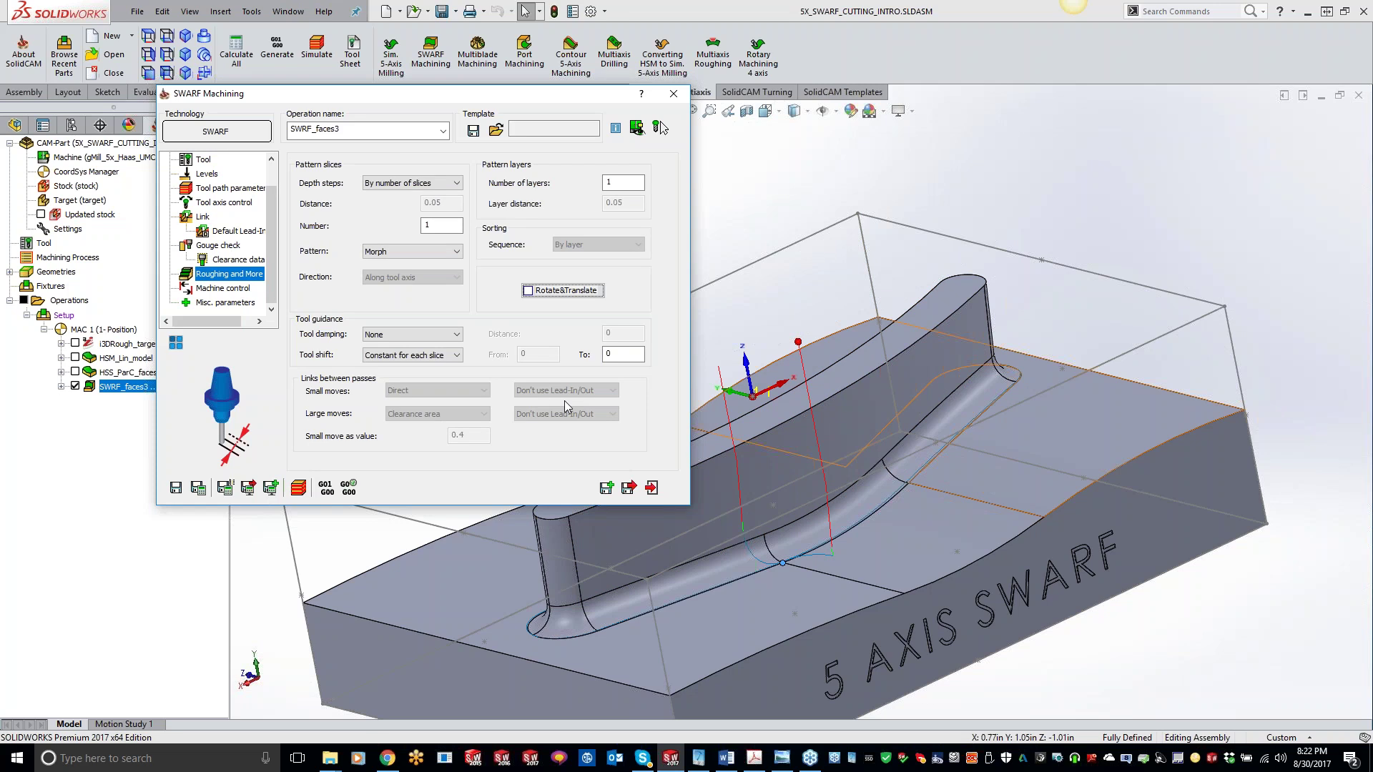
Step: Examine the operation's machine control angle pairs and limits, and its default lead-in parameters
click(222, 288)
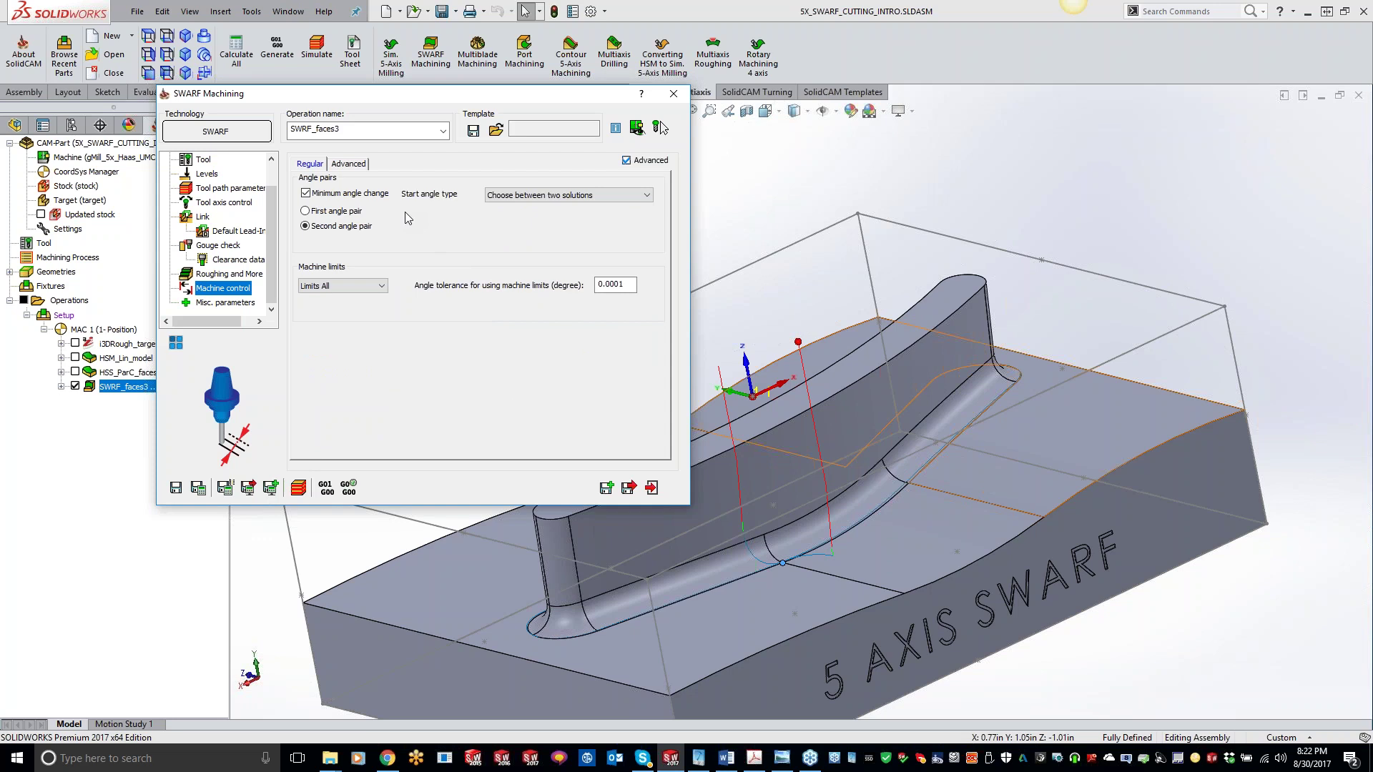
click(226, 276)
click(223, 258)
click(228, 229)
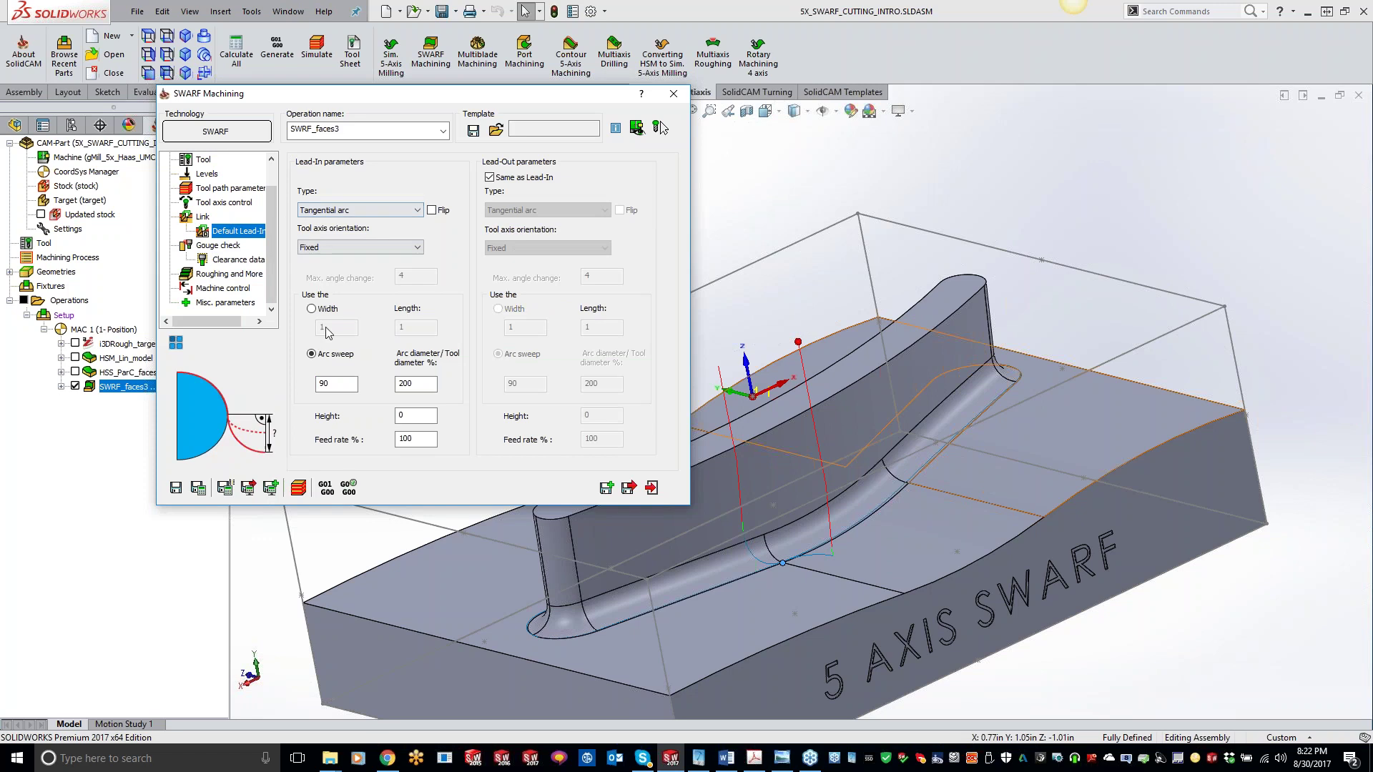
Step: Open the SolidVerify simulation of the operation and inspect the leftover material along both sides of the wall
click(298, 488)
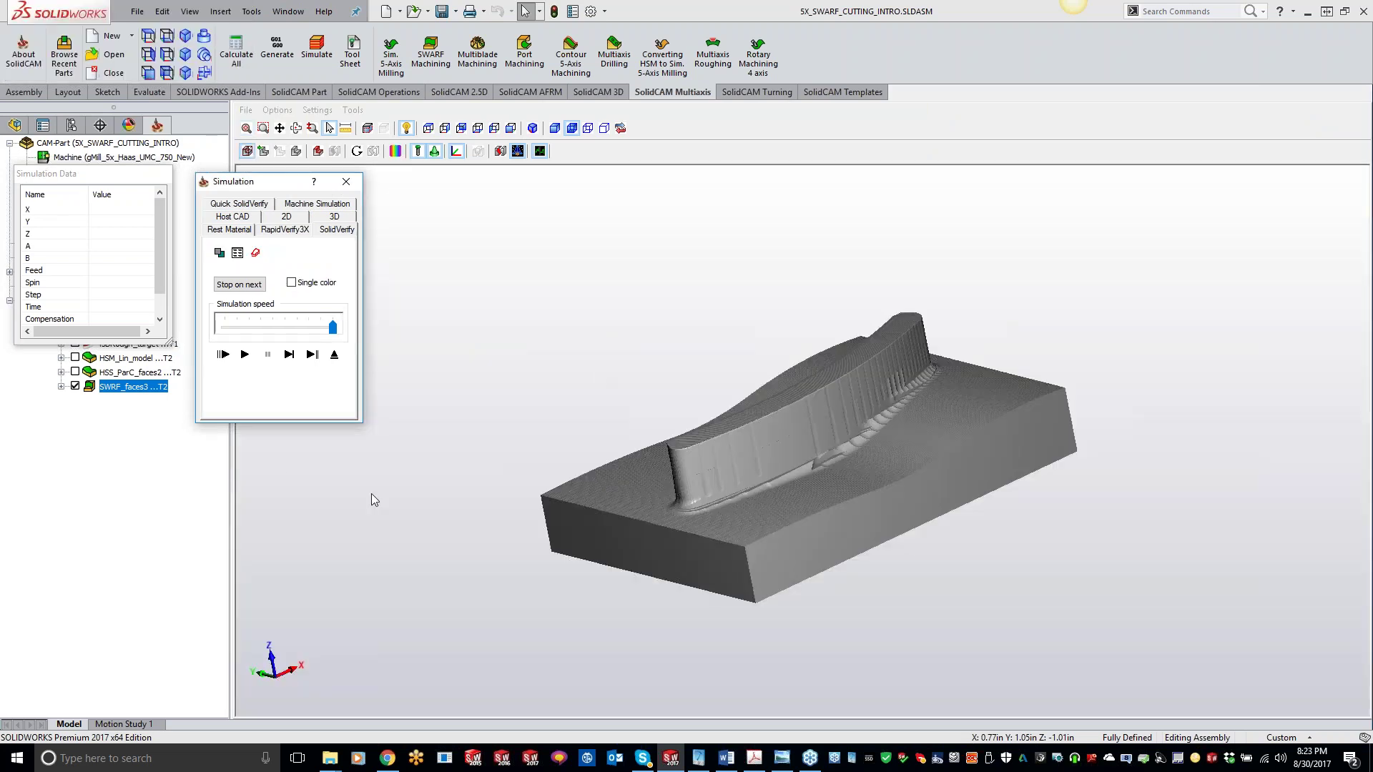
mouse_move(371, 494)
middle_down()
mouse_move(416, 447)
mouse_move(518, 406)
middle_up()
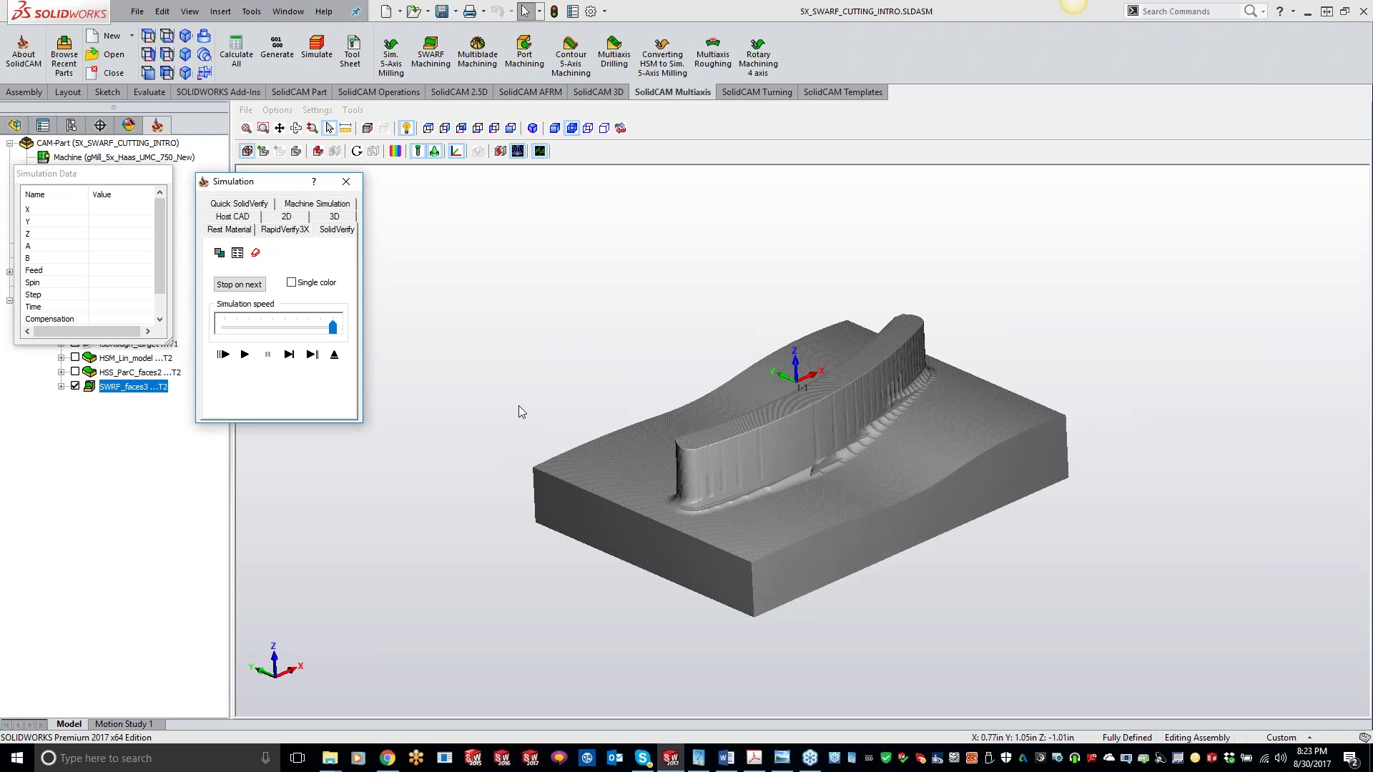
drag(57, 174, 66, 124)
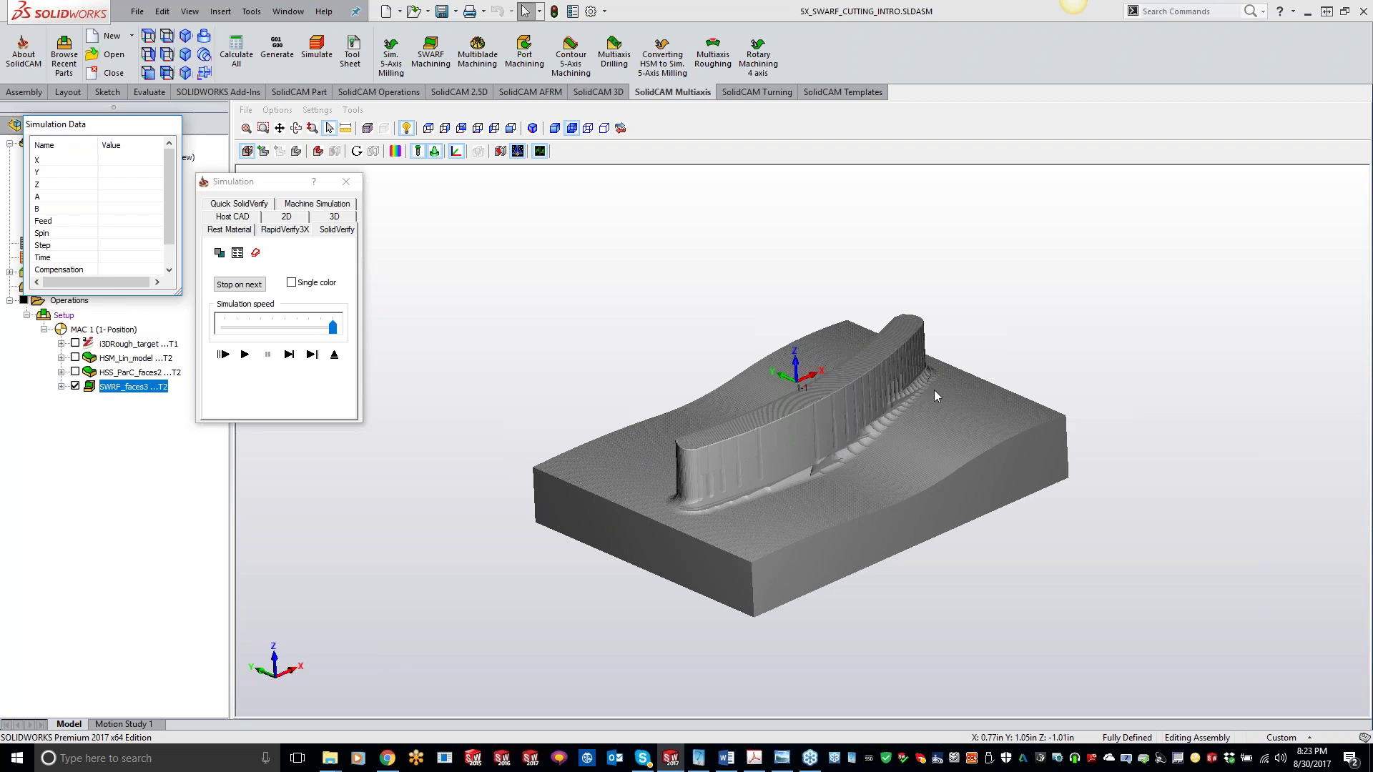
middle_drag(852, 346, 868, 377)
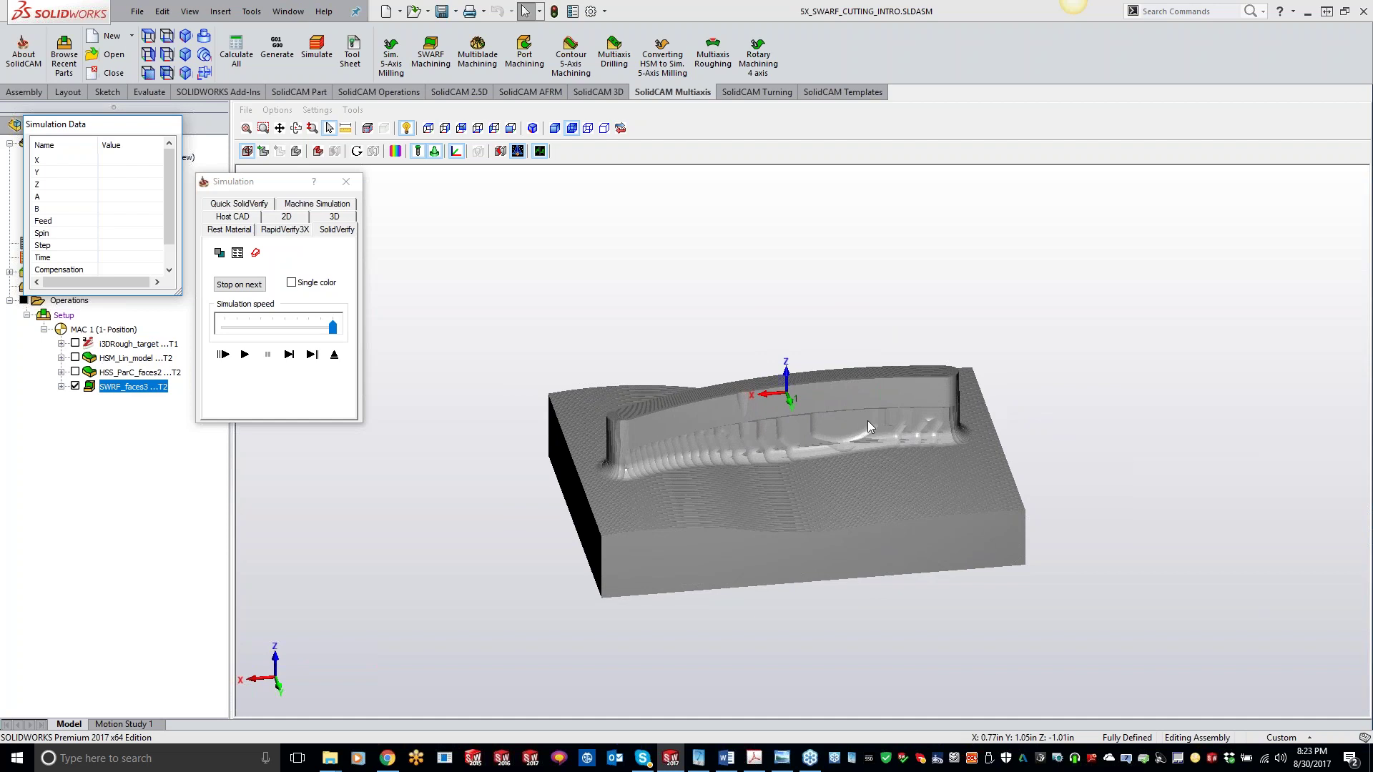
middle_drag(702, 436, 620, 444)
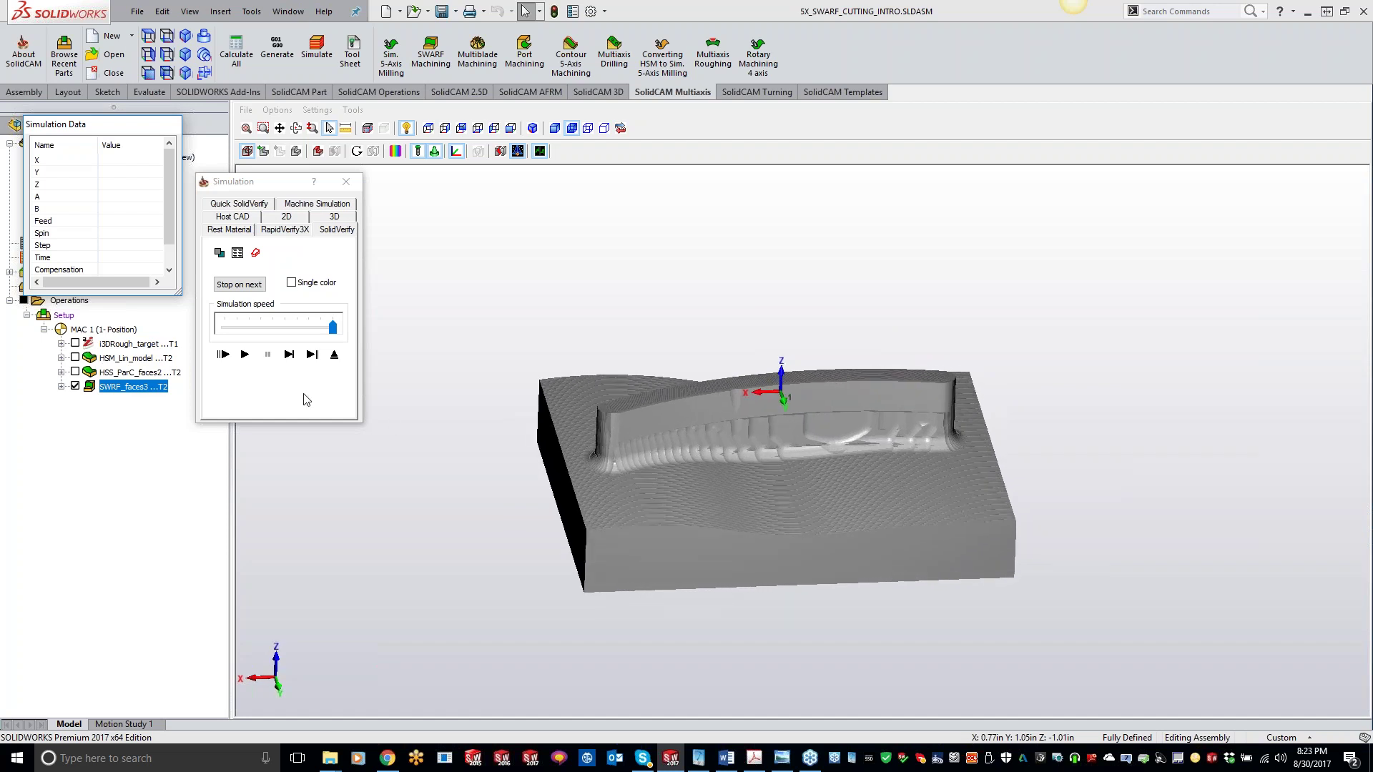
Step: Play the SolidVerify simulation from the slowest speed, raise the speed as it runs, and inspect the swarf-cut wall
drag(333, 327, 224, 327)
click(244, 355)
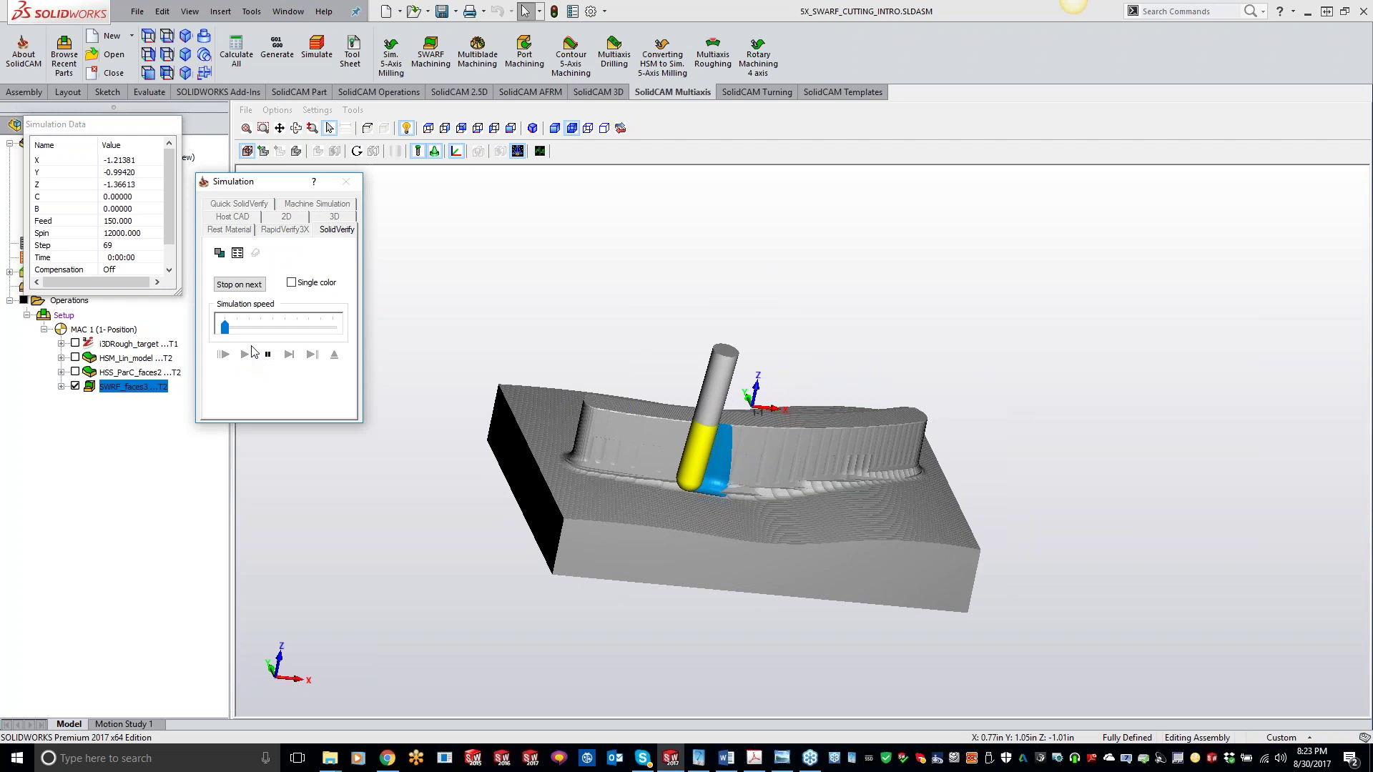
drag(224, 328, 270, 334)
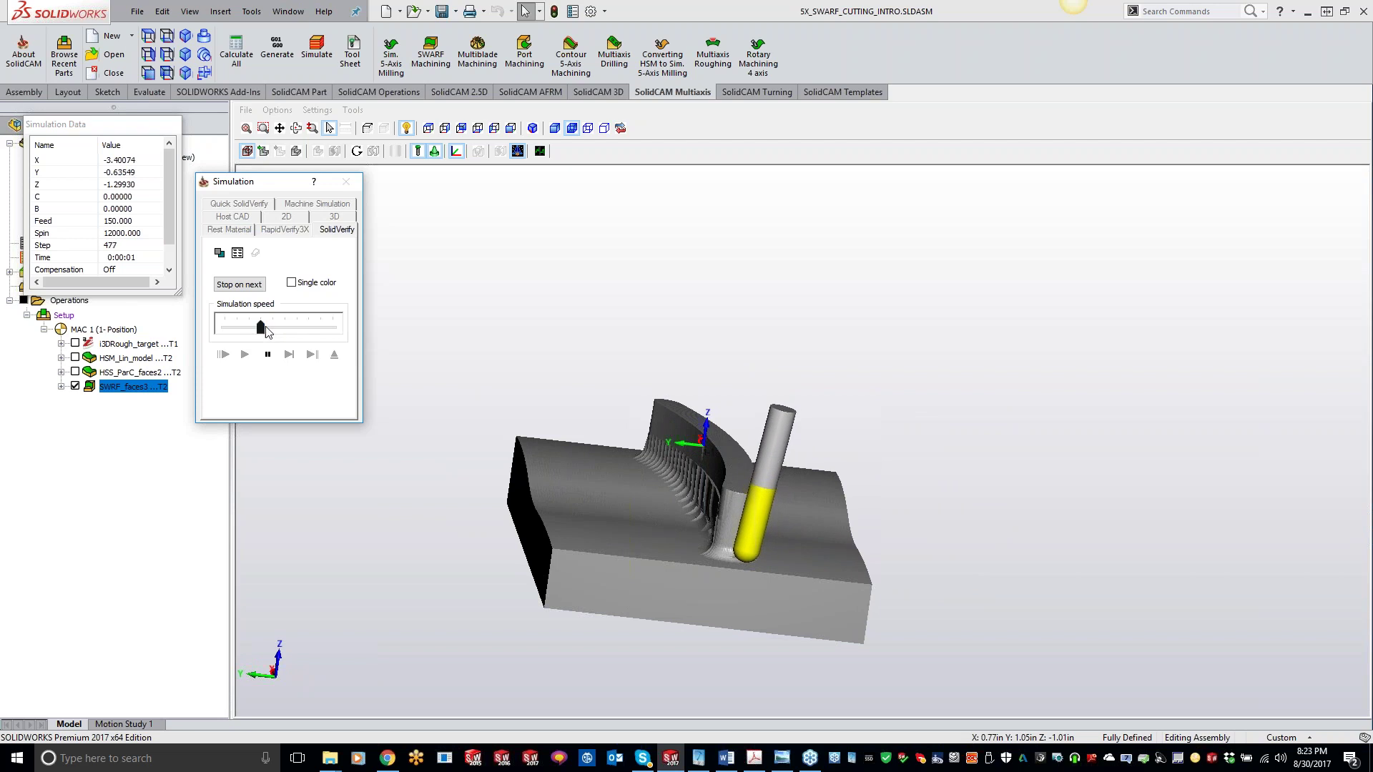
drag(260, 327, 310, 335)
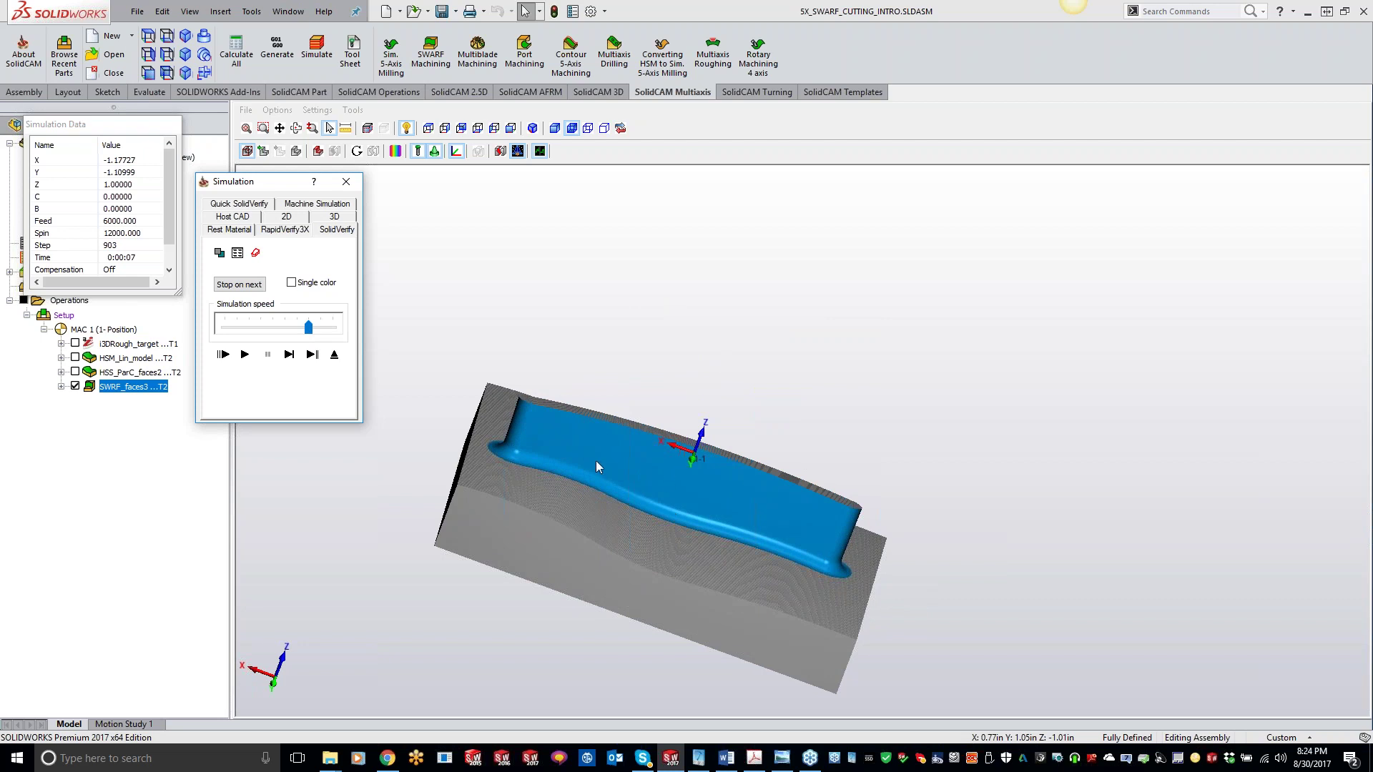
middle_drag(562, 462, 494, 440)
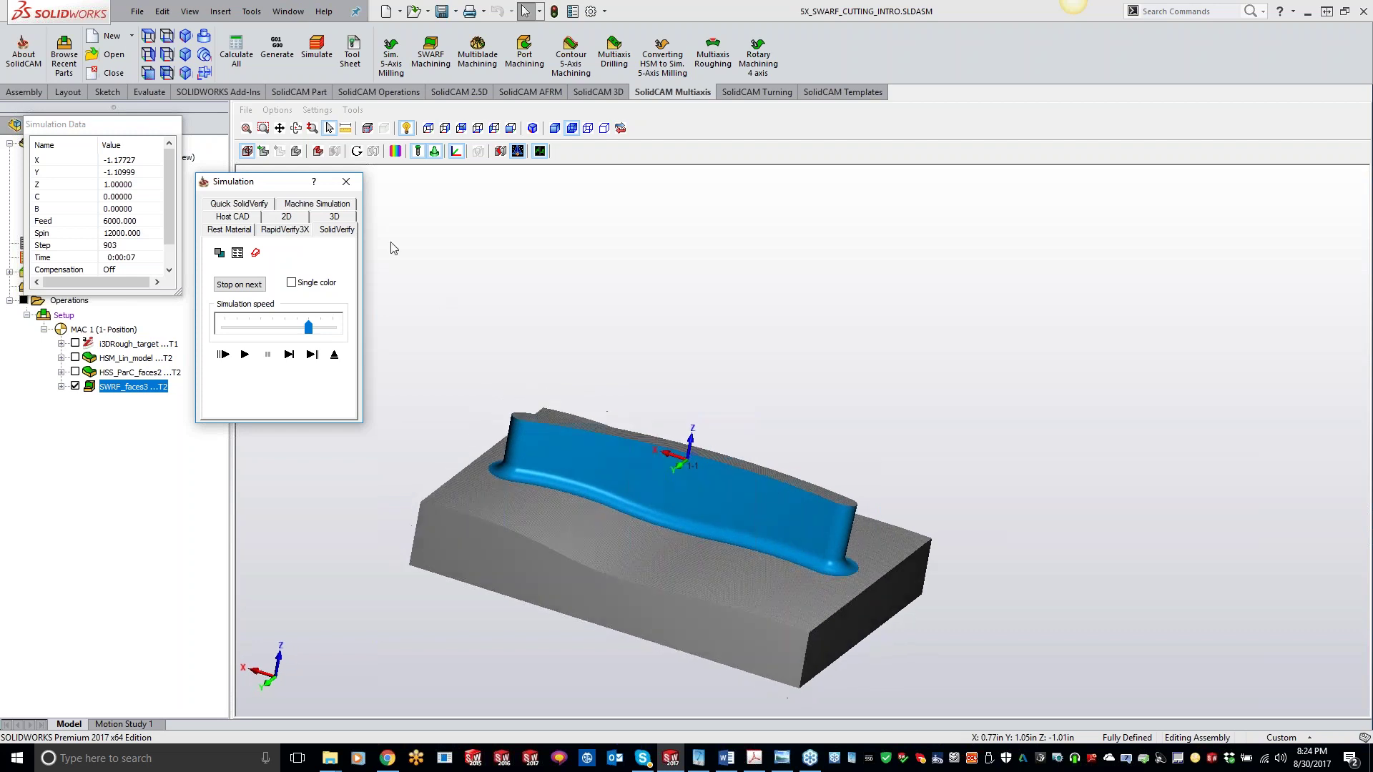
Step: Compare the machined stock with the target, check the tool facet and 5-axis accuracy settings, and run the comparison again
click(392, 152)
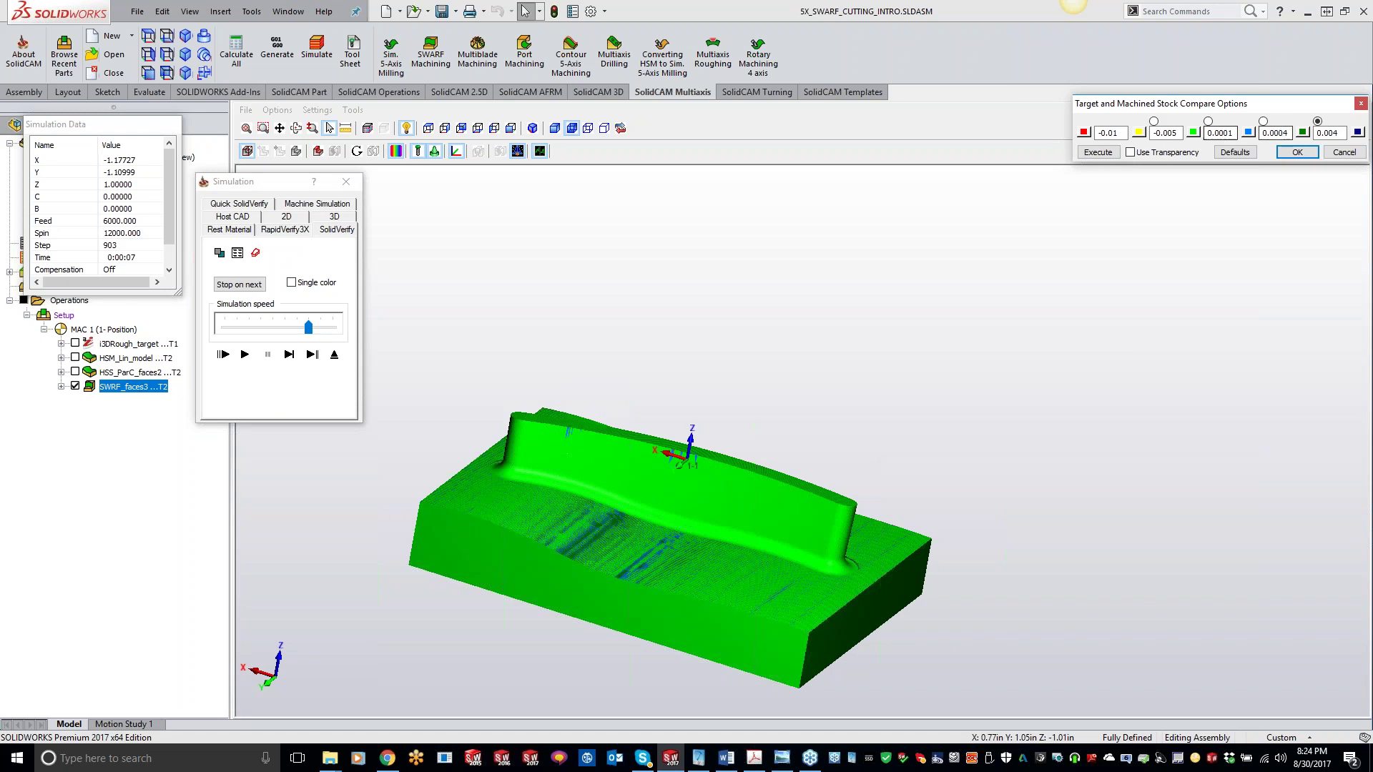
click(317, 110)
click(327, 162)
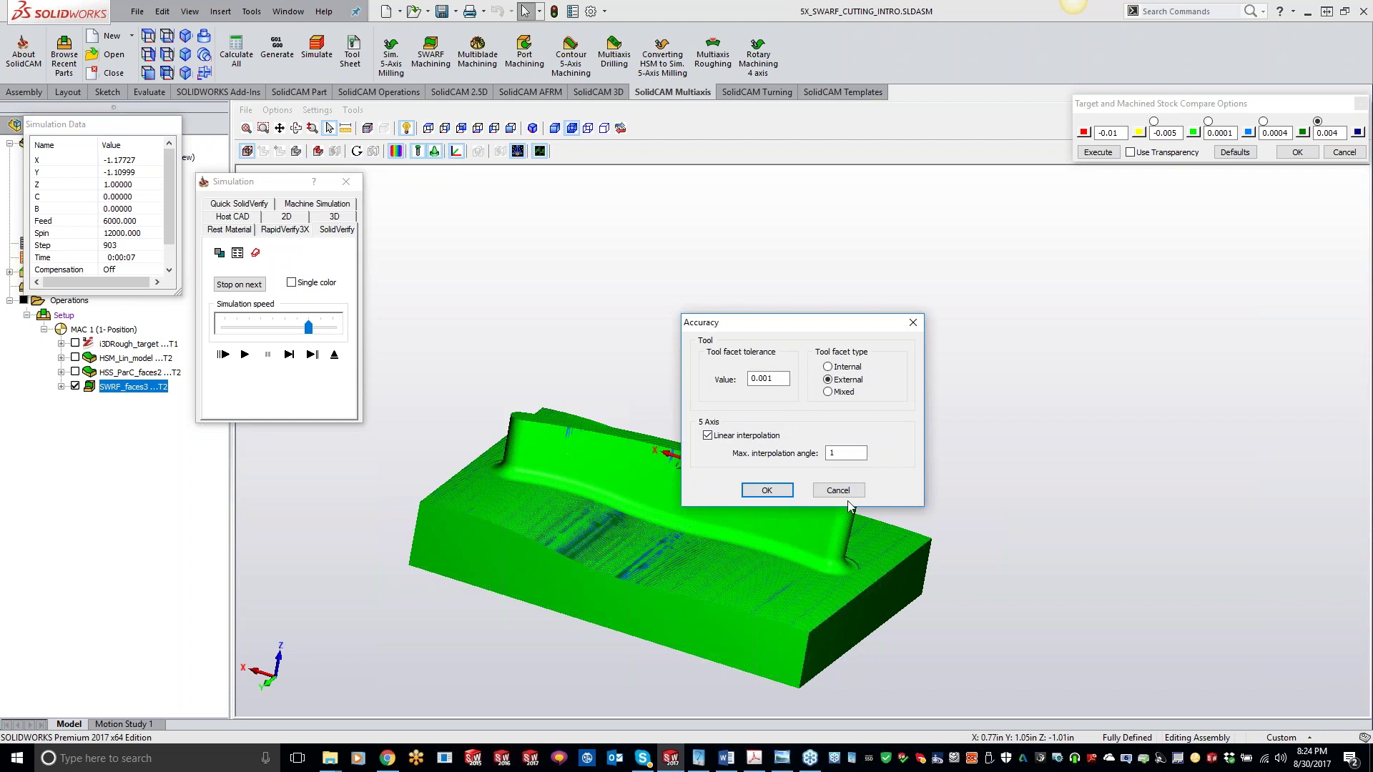
click(767, 491)
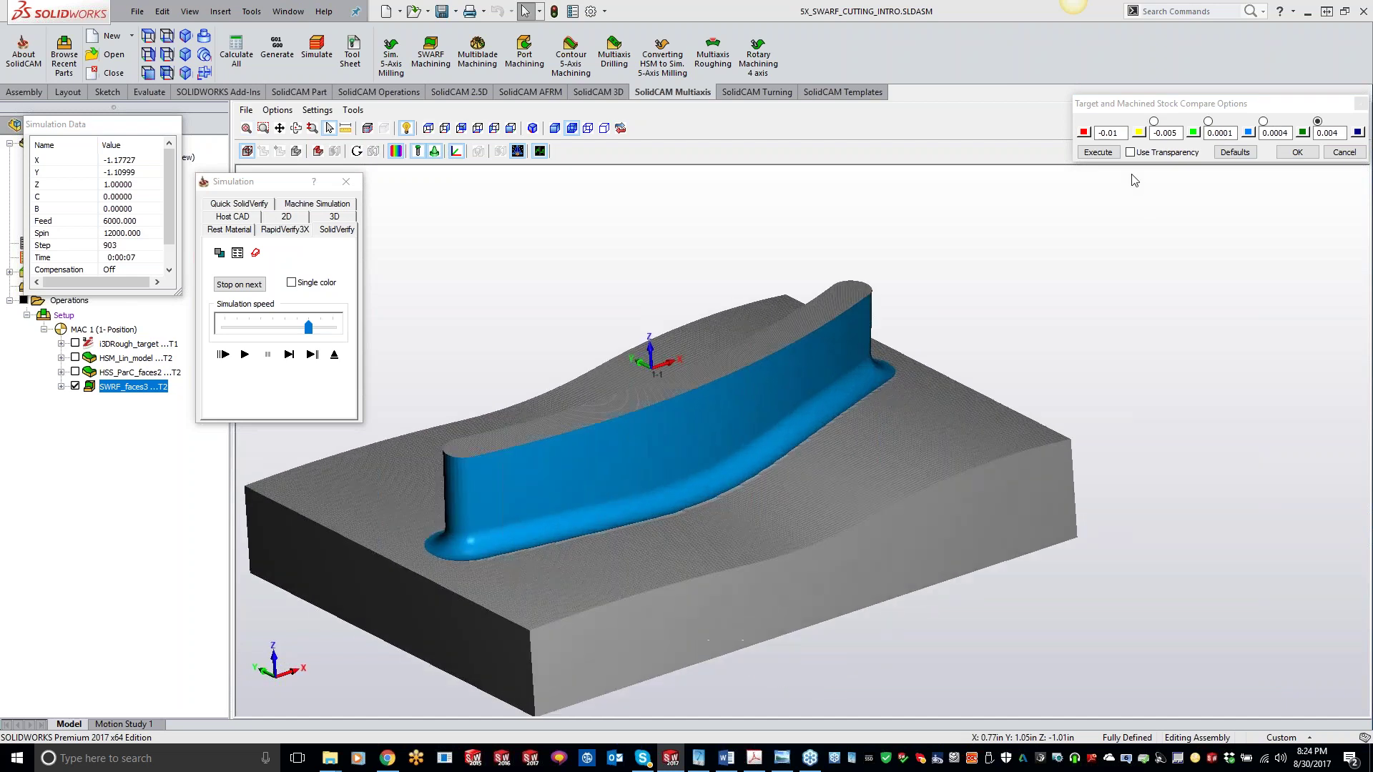
click(1097, 152)
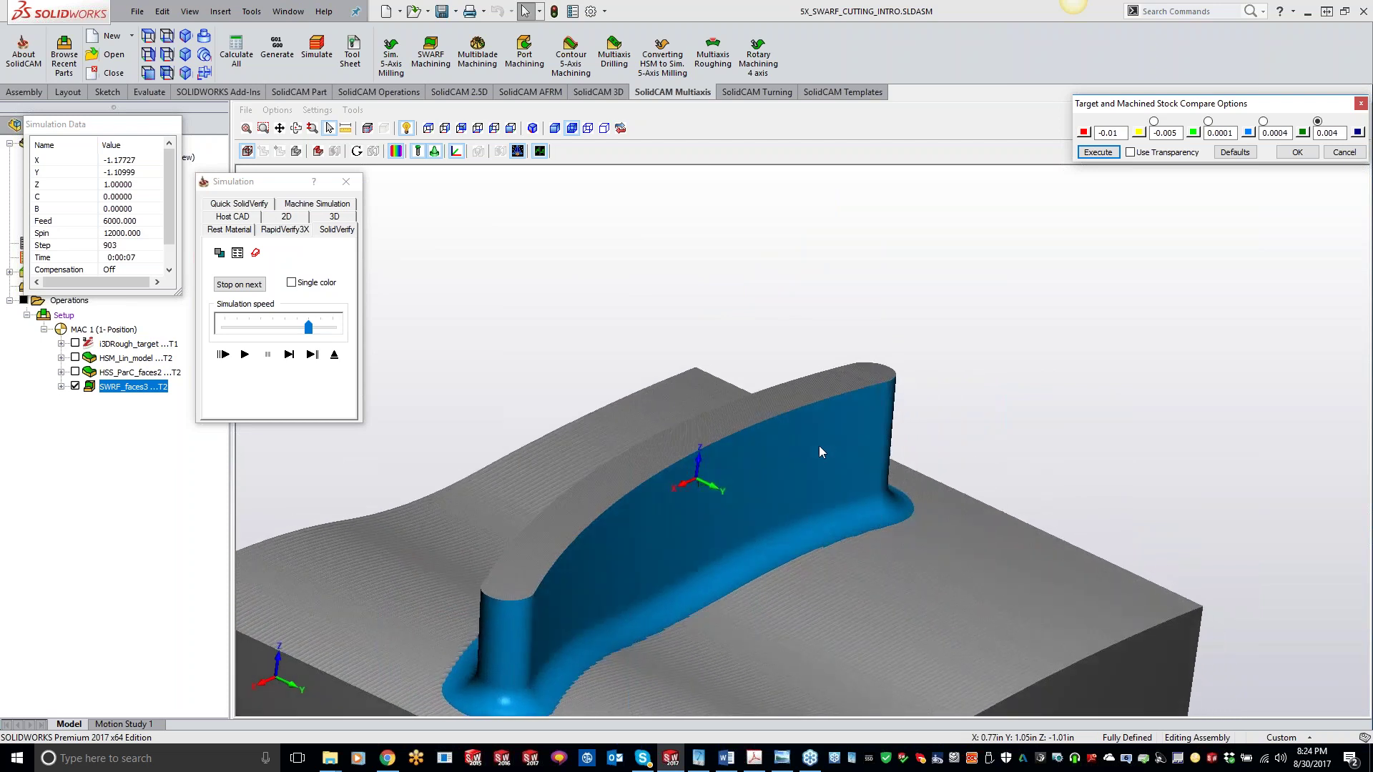
Step: Exit the stock comparison and simulation, and close the SWARF Machining operation's settings
drag(71, 124, 105, 445)
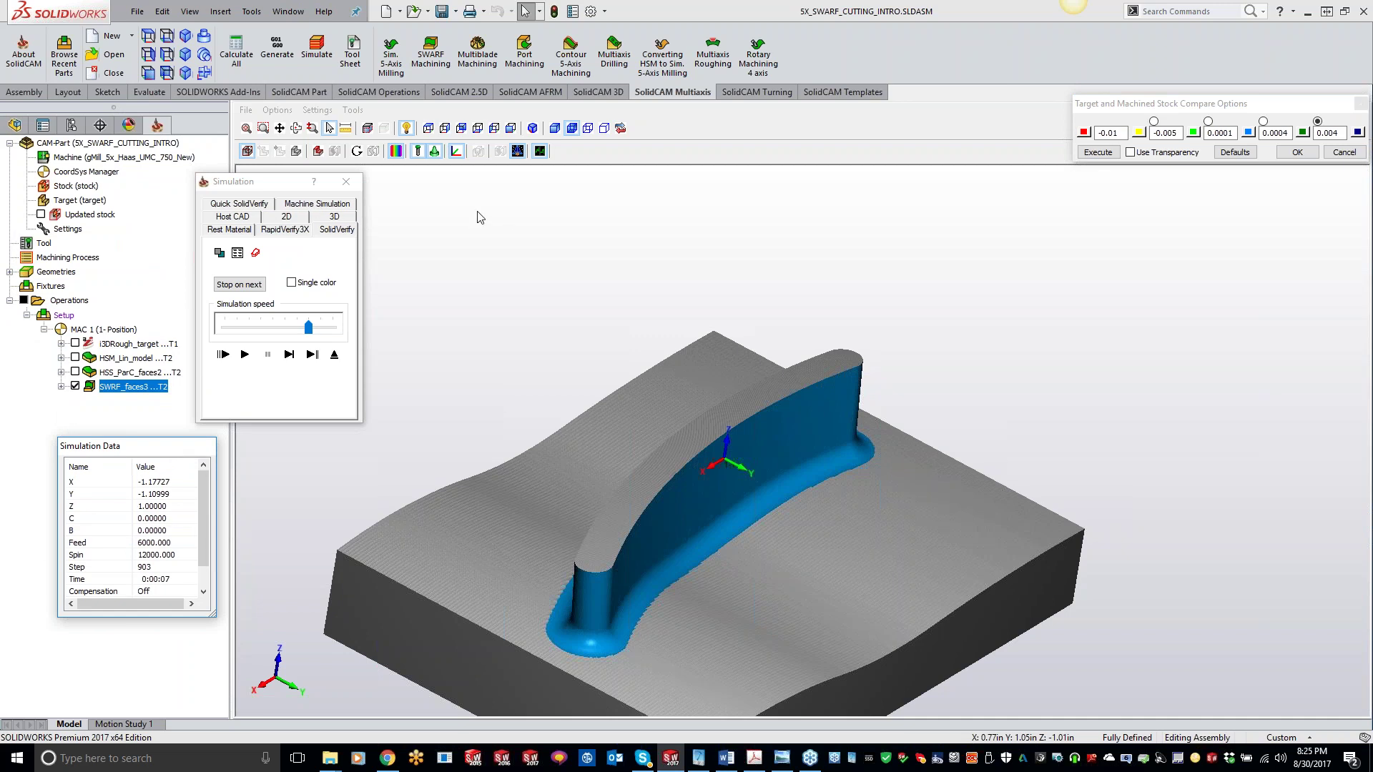
click(346, 181)
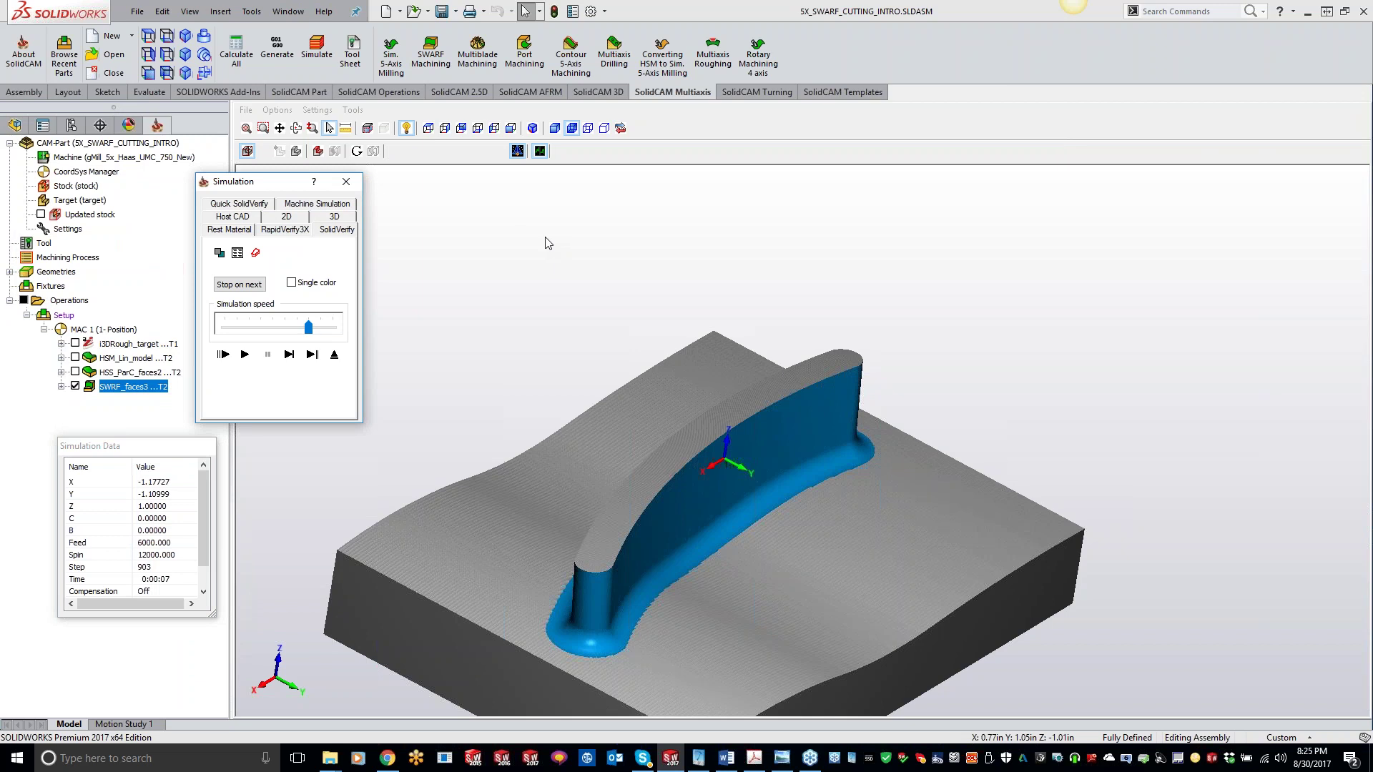
click(334, 355)
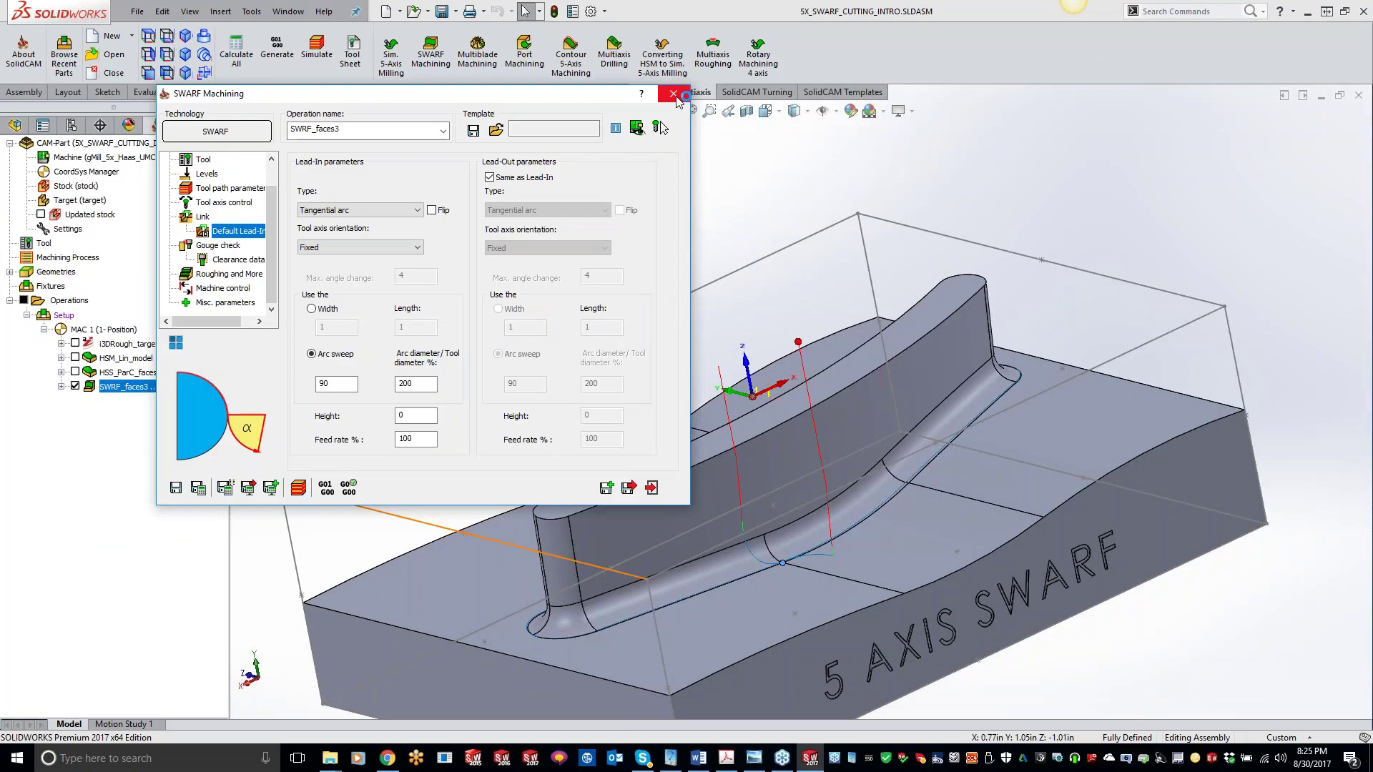
click(673, 94)
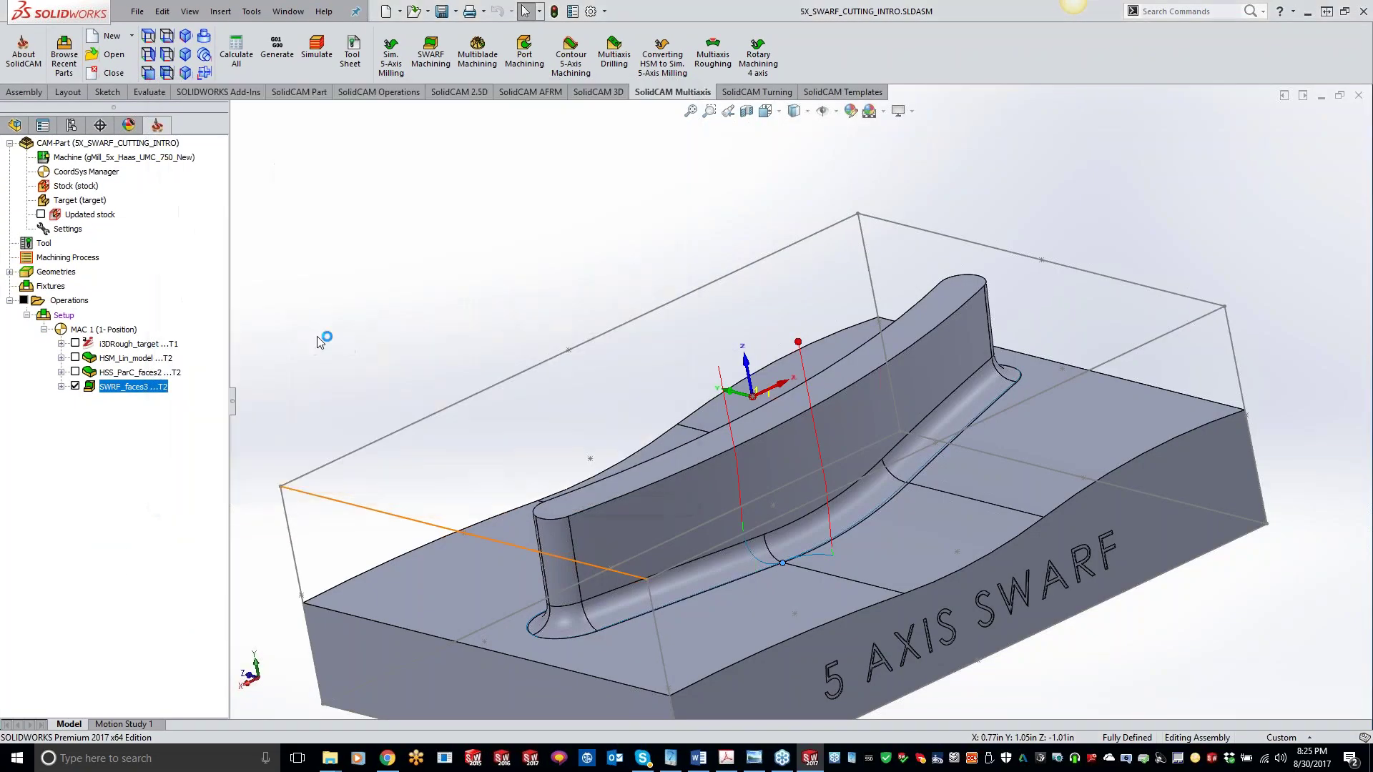
Step: Review the part's position offsets in the machine setup
middle_drag(660, 369, 346, 377)
click(630, 456)
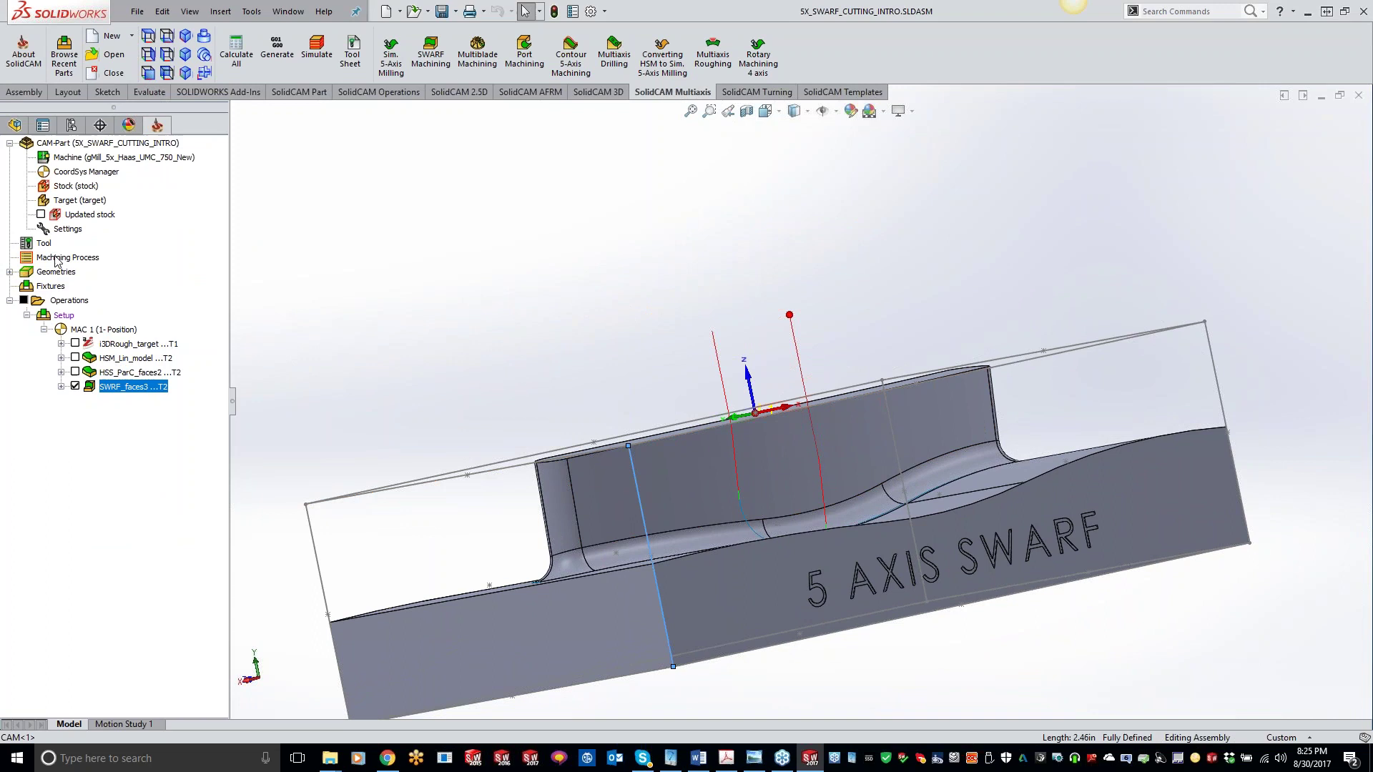
double_click(67, 316)
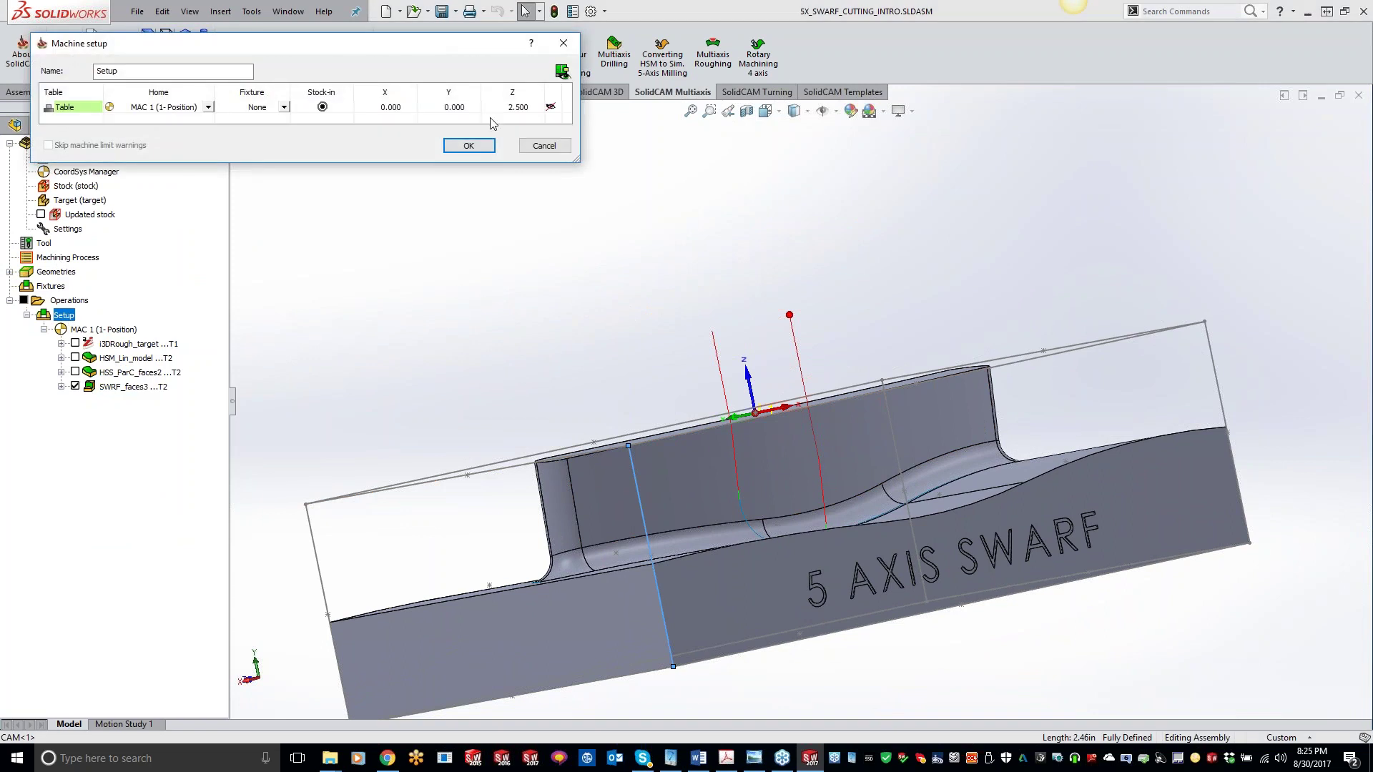
click(468, 145)
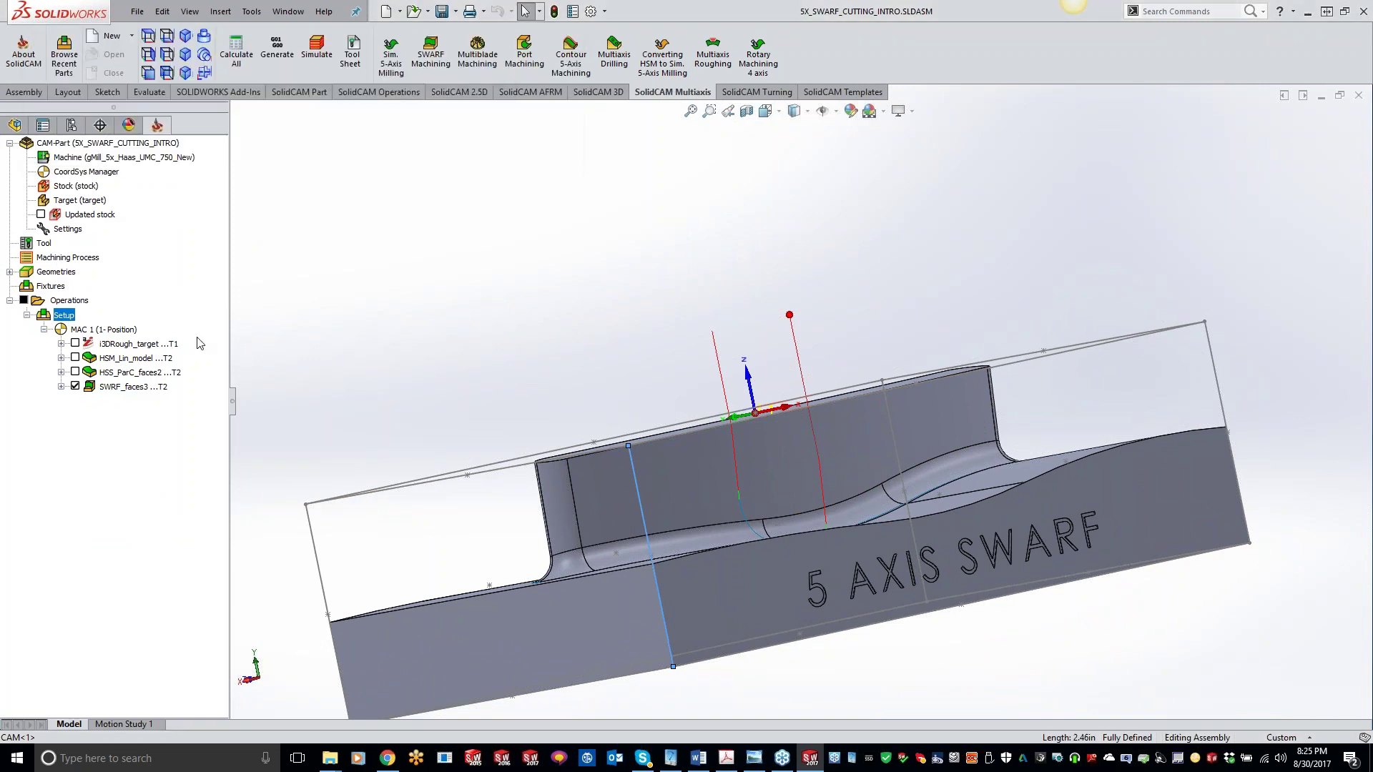
Step: Try to run the Machine Simulation of the SWRF_faces3 operation, and close the simulation
right_click(116, 387)
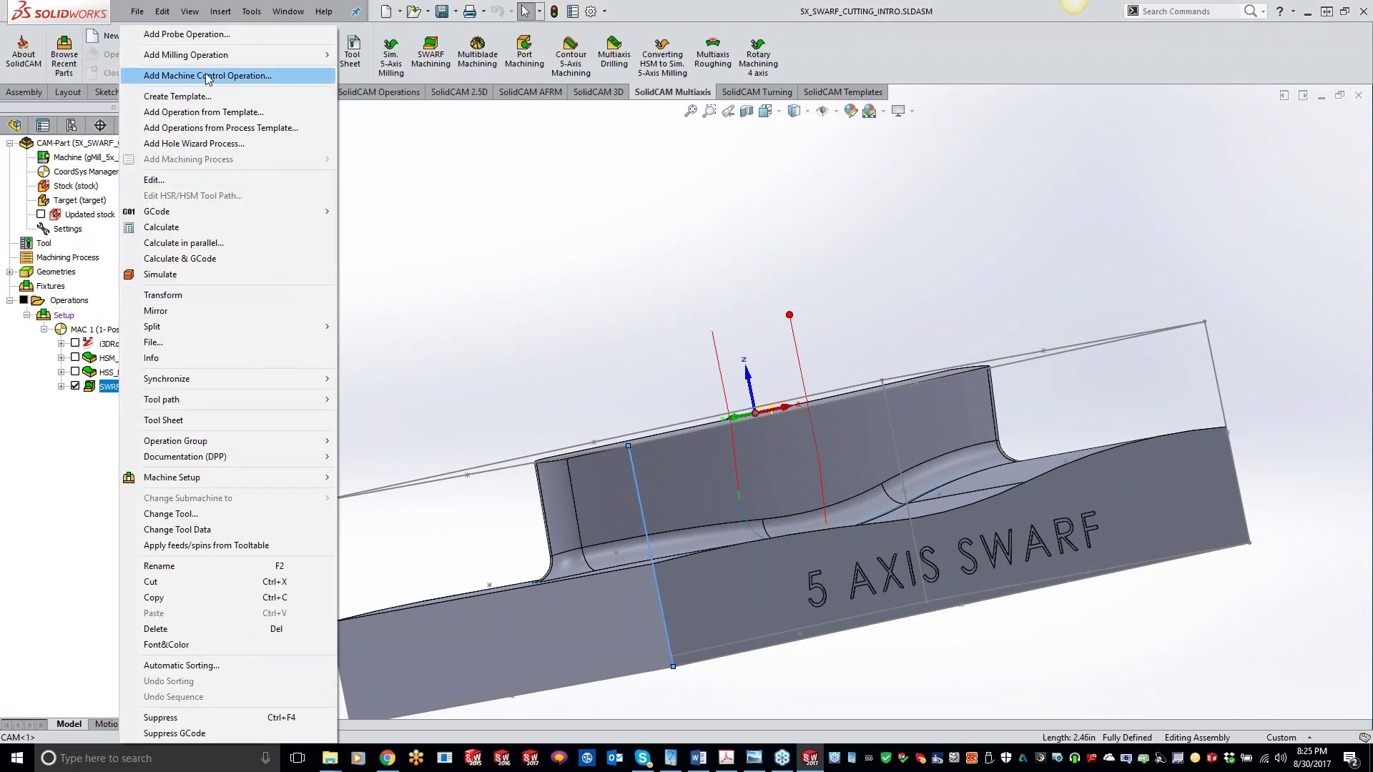
click(231, 275)
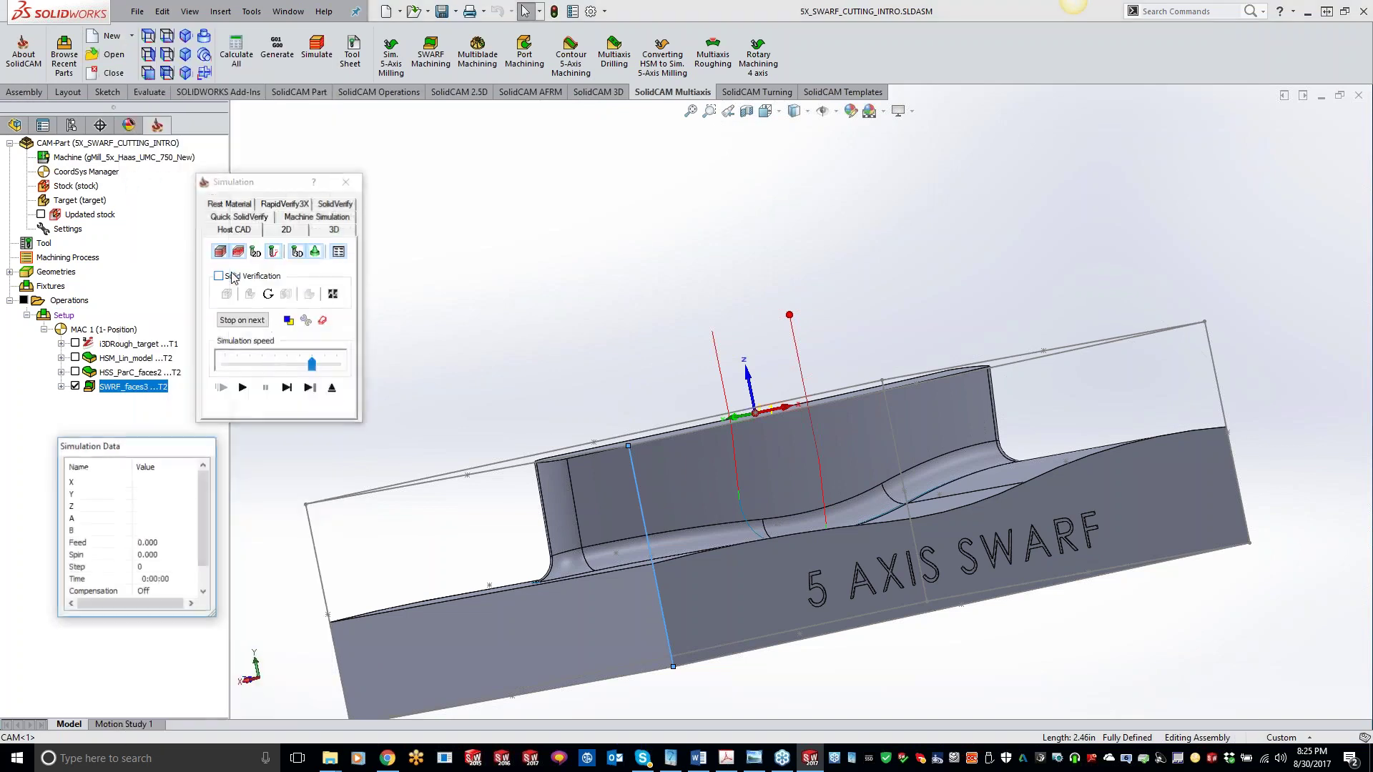
click(333, 218)
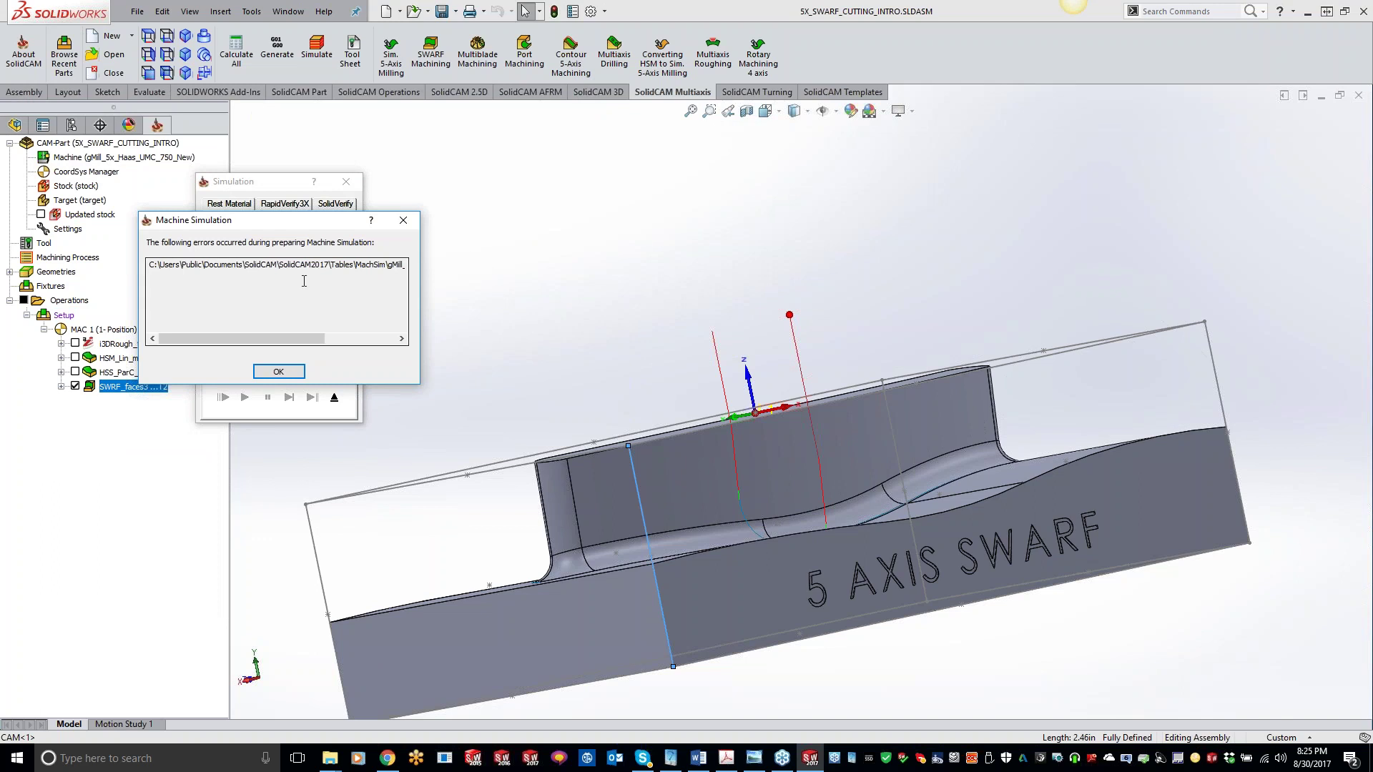
click(278, 371)
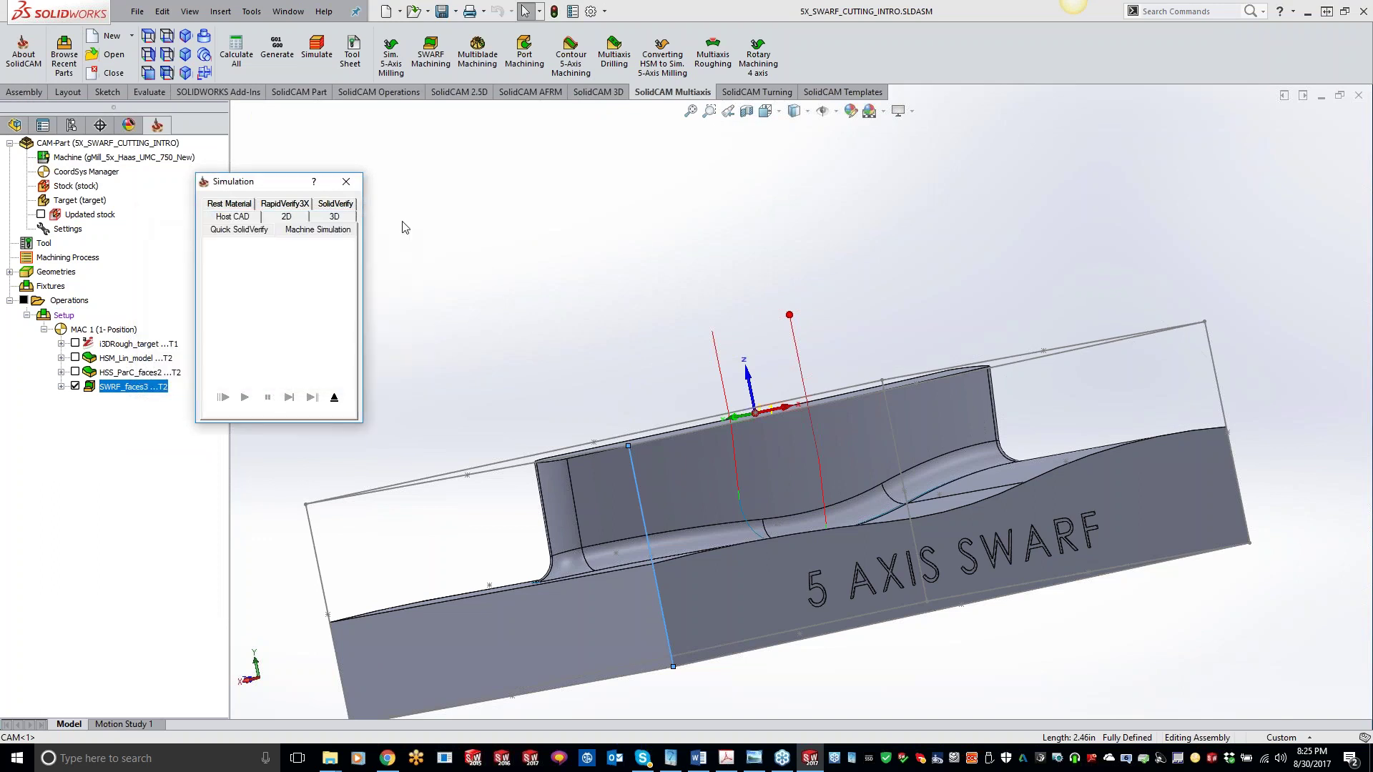
click(342, 184)
Step: Close the CAM-Part and set the machine simulation definition directory in the SolidCAM settings to the SolidCAM2016\Tables\MachSim folder
right_click(164, 145)
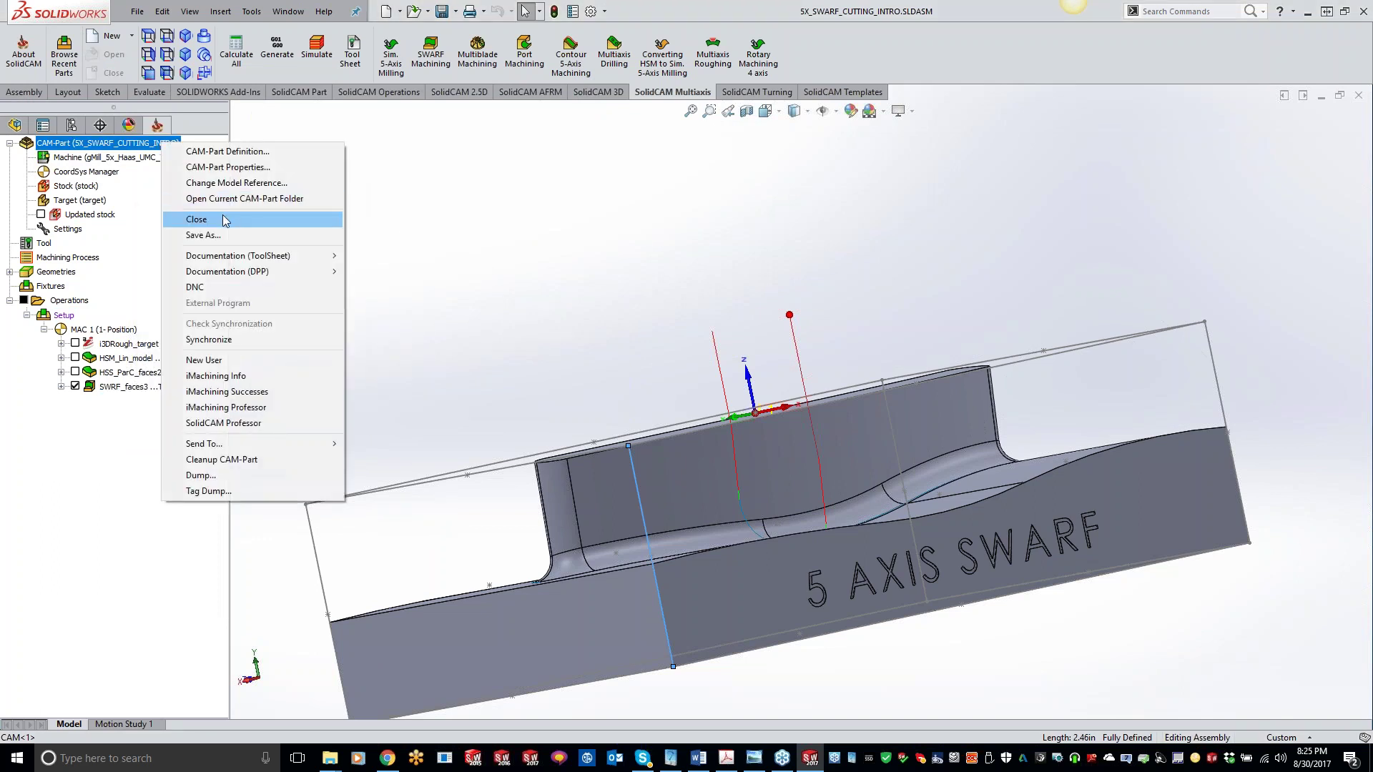
click(193, 218)
click(193, 10)
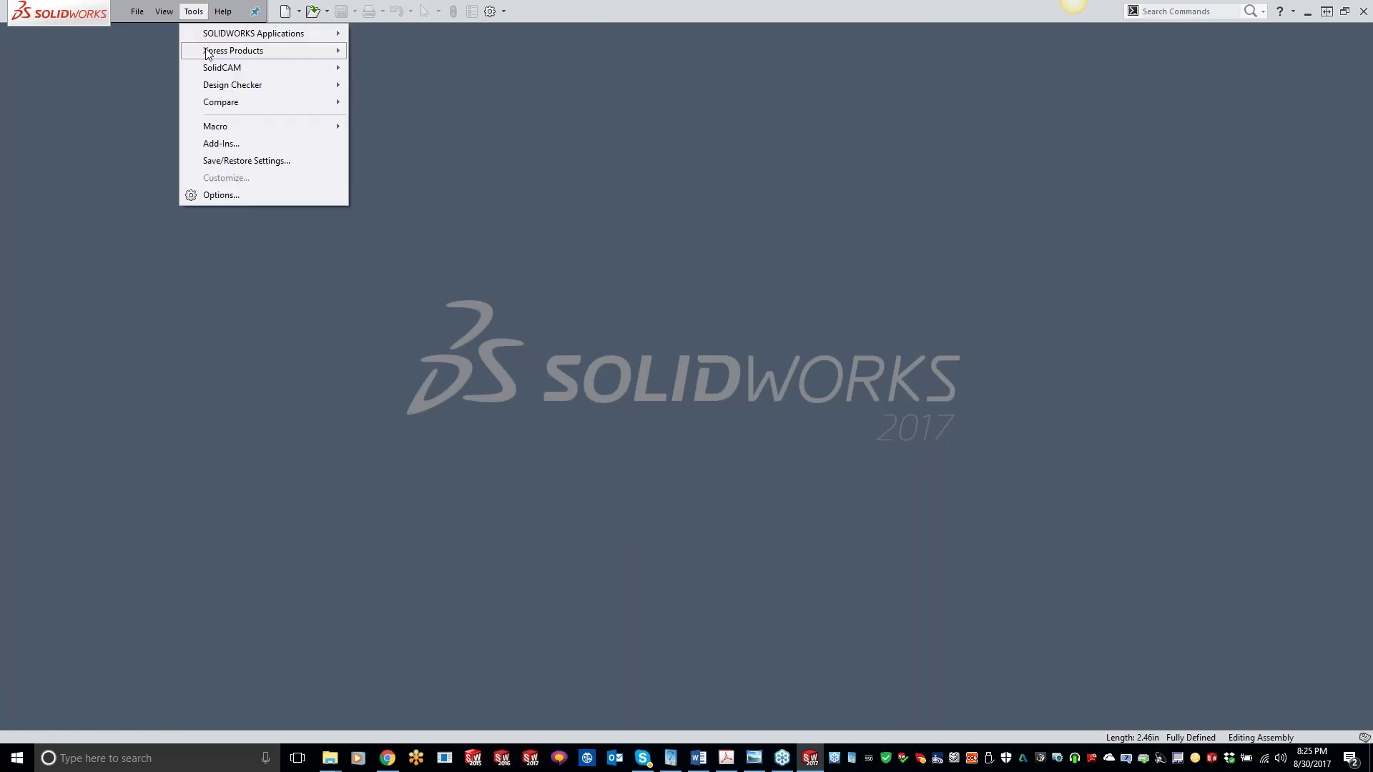
mouse_move(215, 72)
click(457, 277)
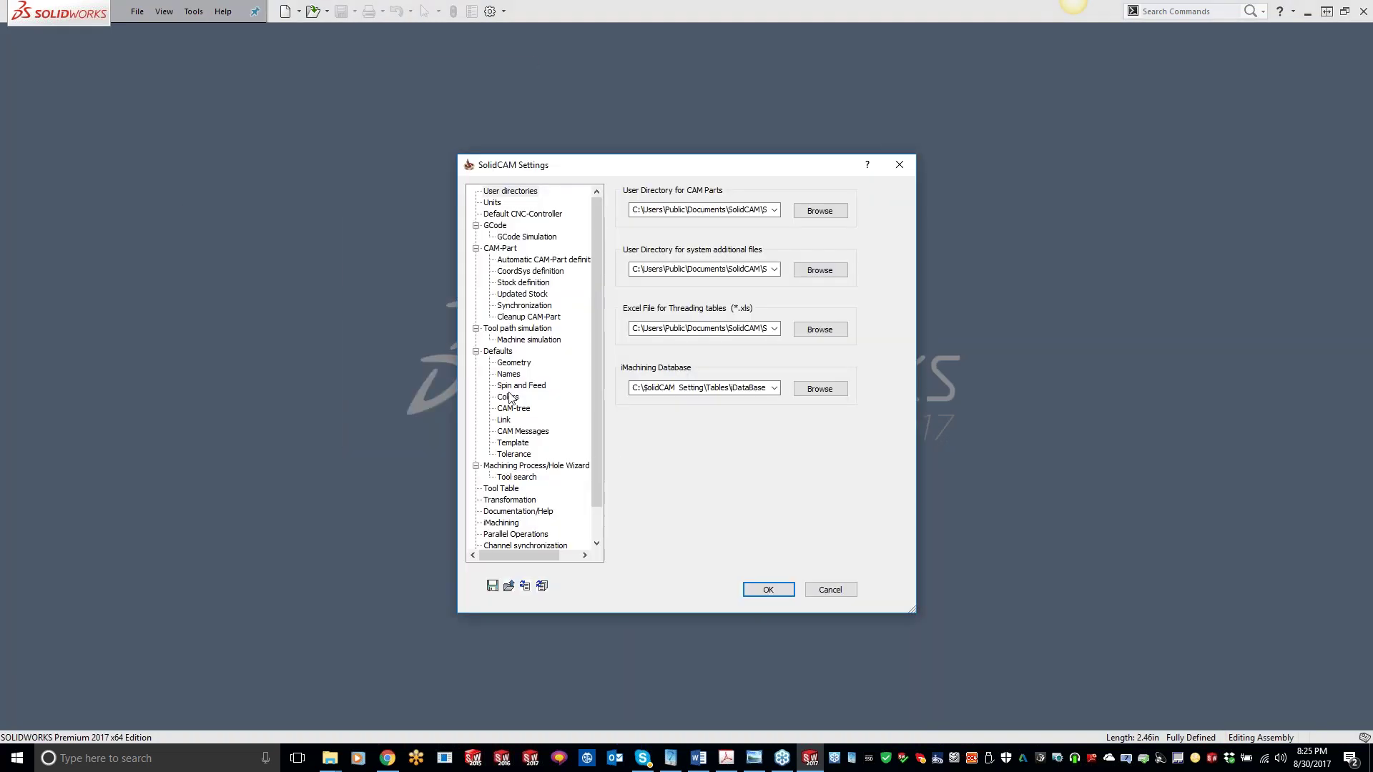
click(530, 340)
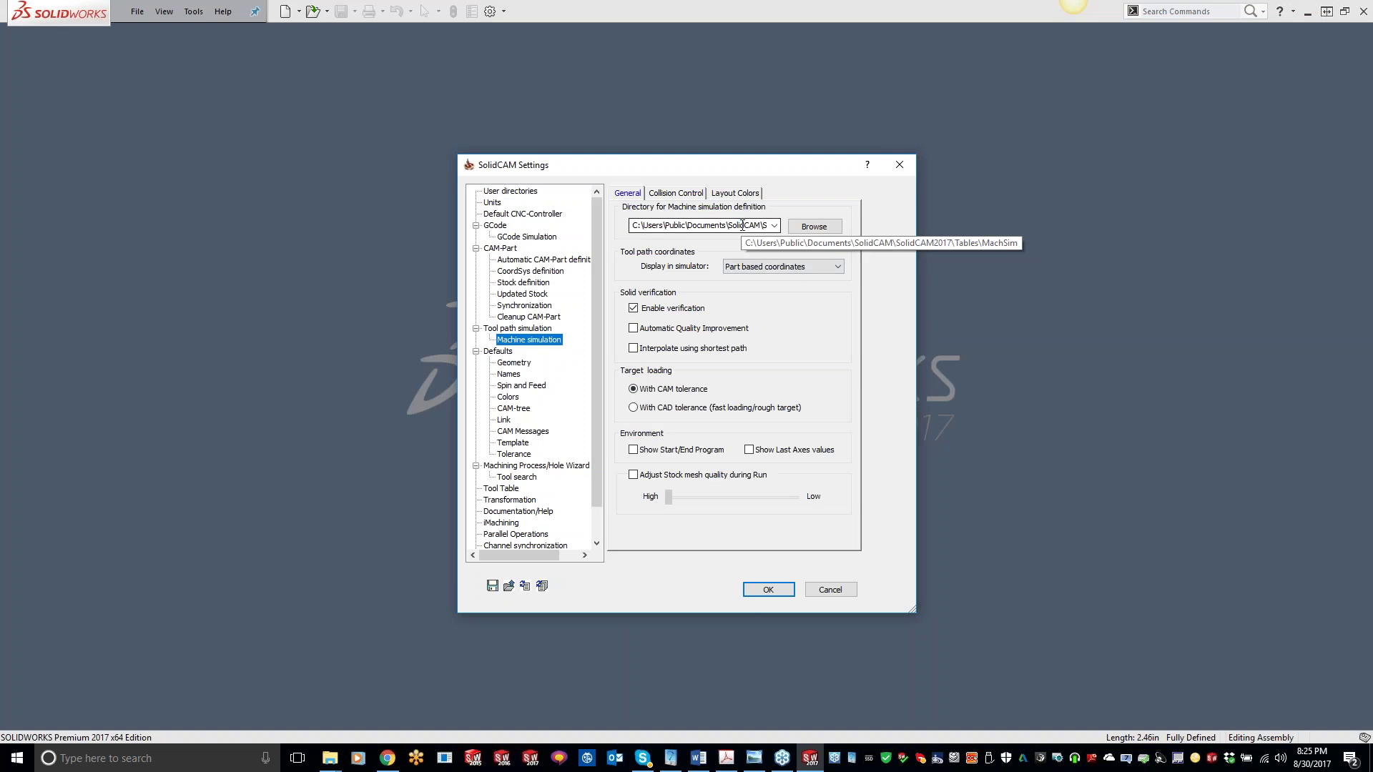
click(710, 225)
key(BackSpace)
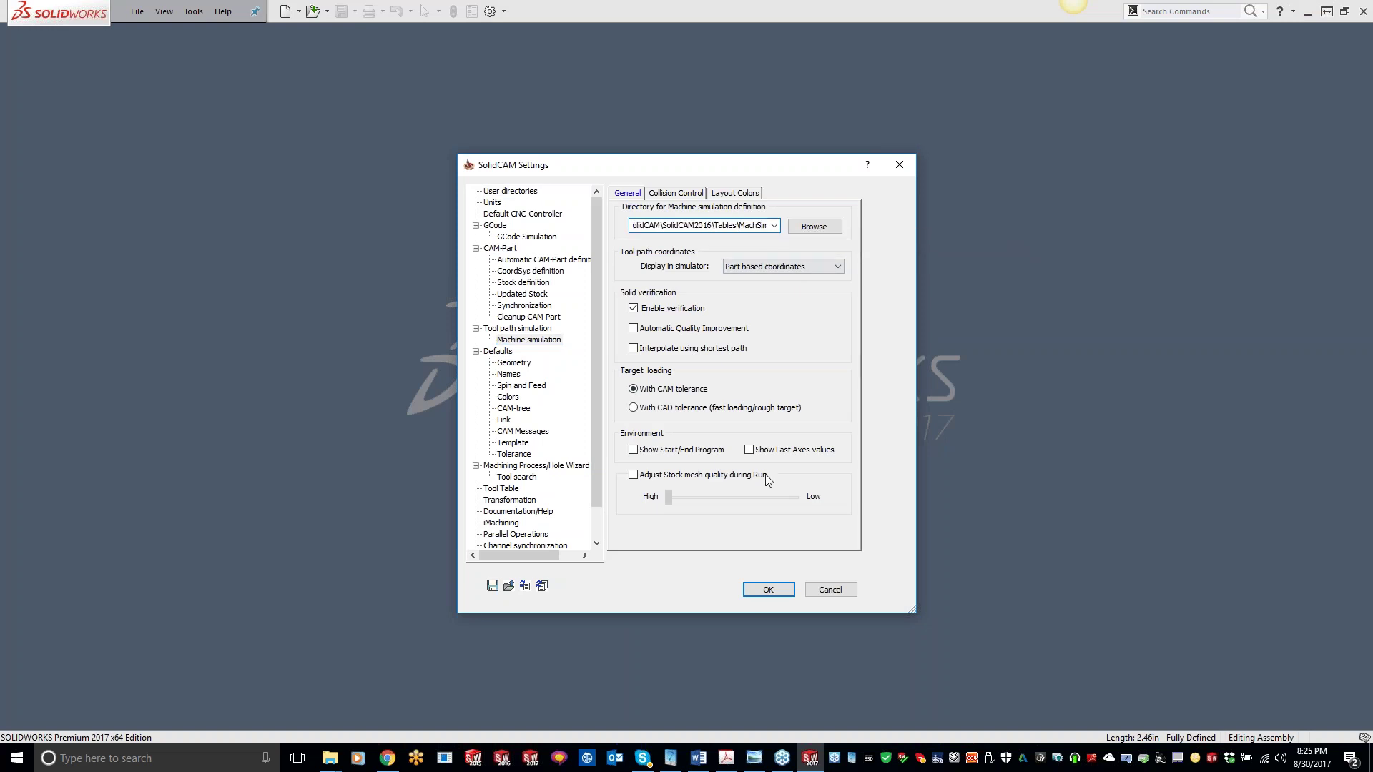
click(773, 589)
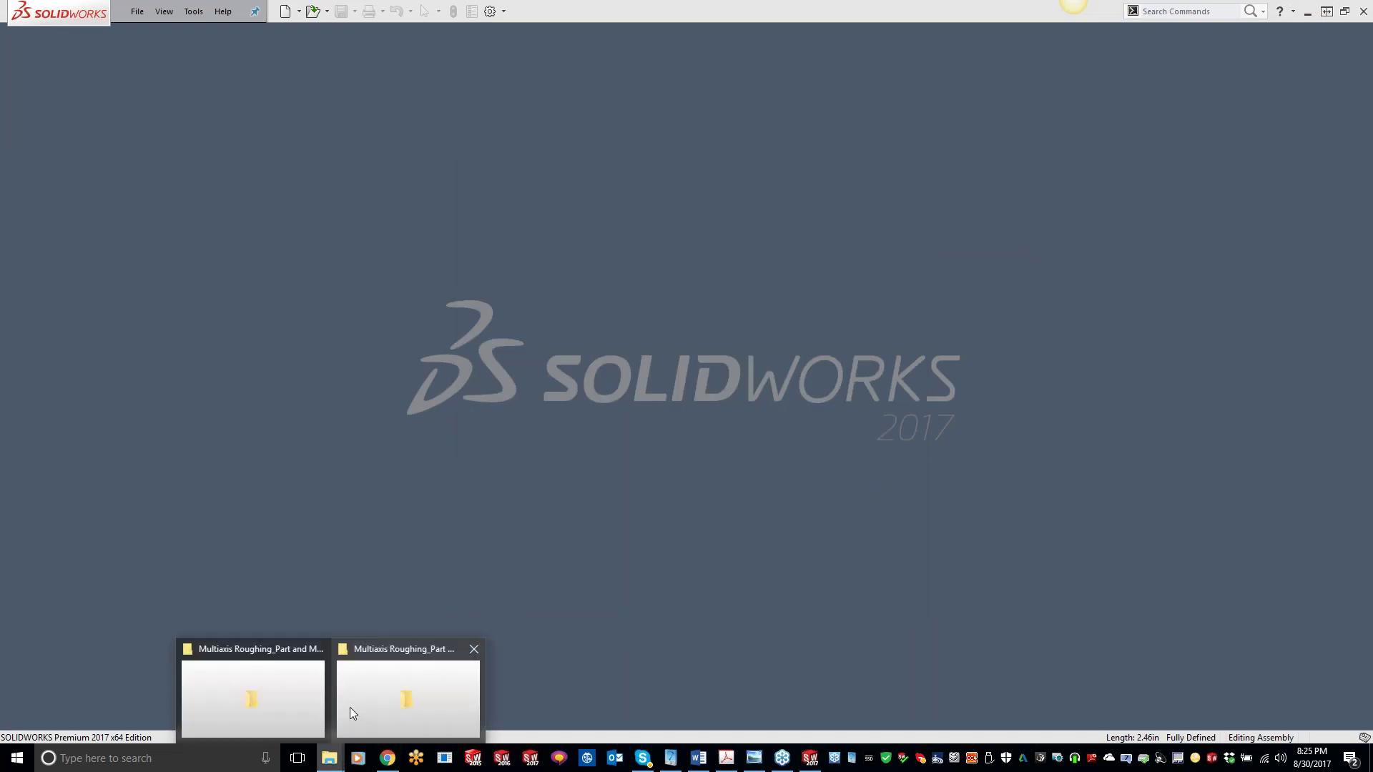
Step: Look for the machine definition files in the xml folder under C:\$olidCAM Setting\Tables\Inch\MachSim, and close the file browser
click(330, 758)
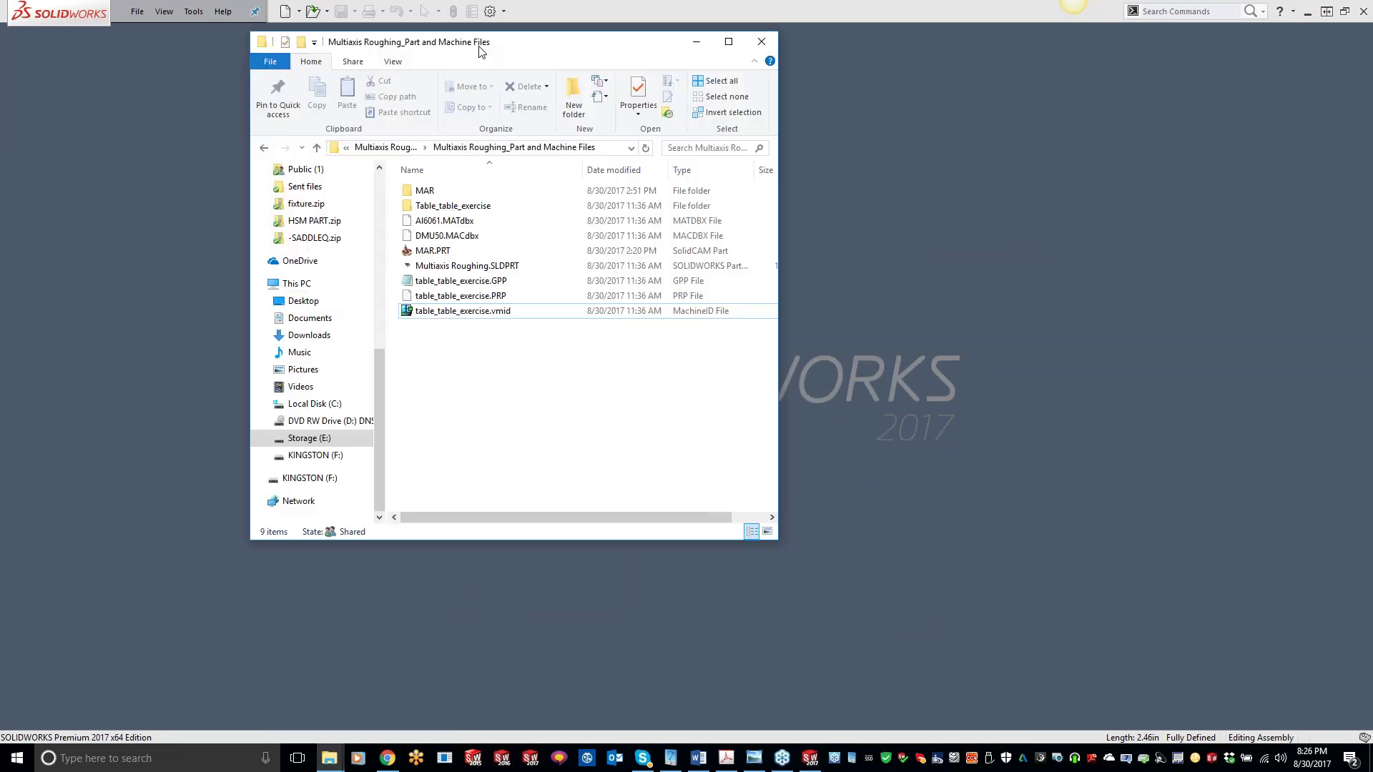
scroll(320, 286, up, 3)
scroll(321, 286, up, 1)
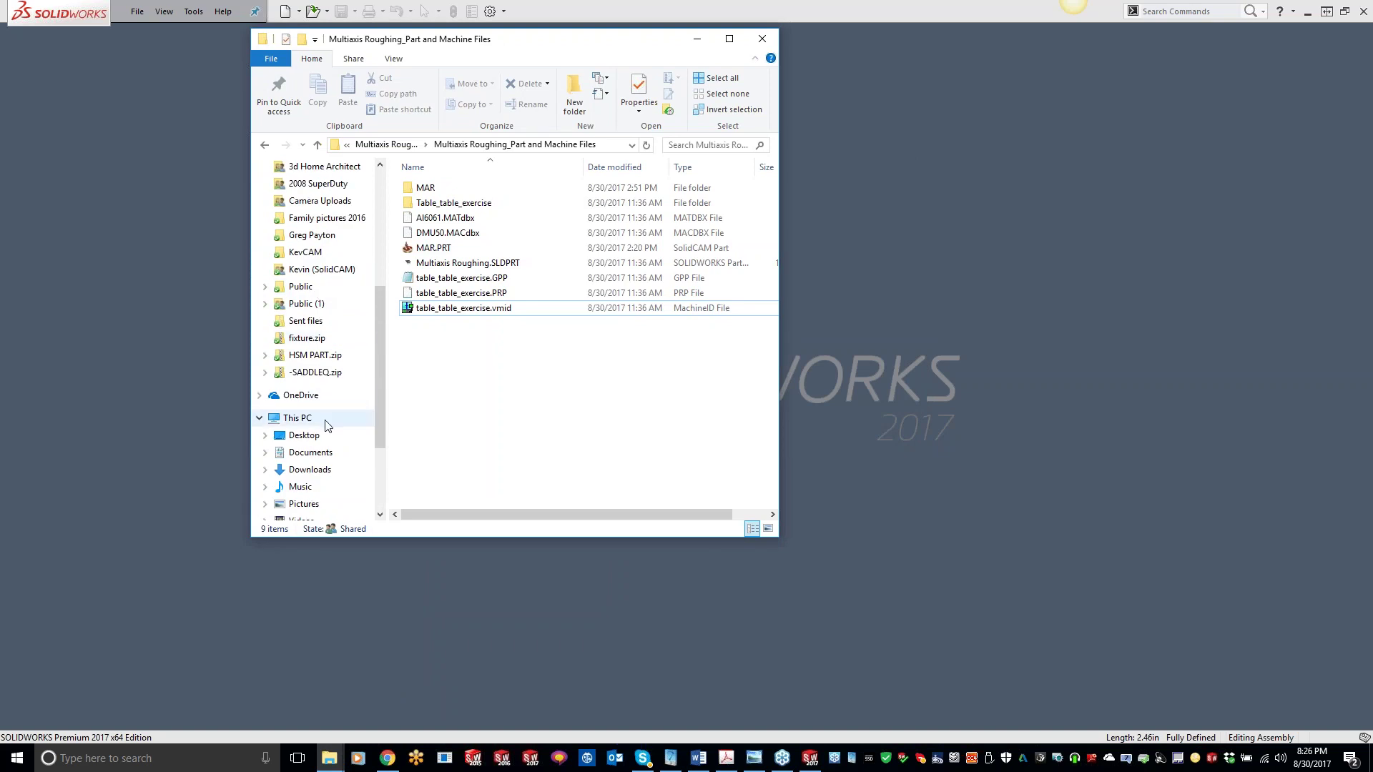
click(315, 436)
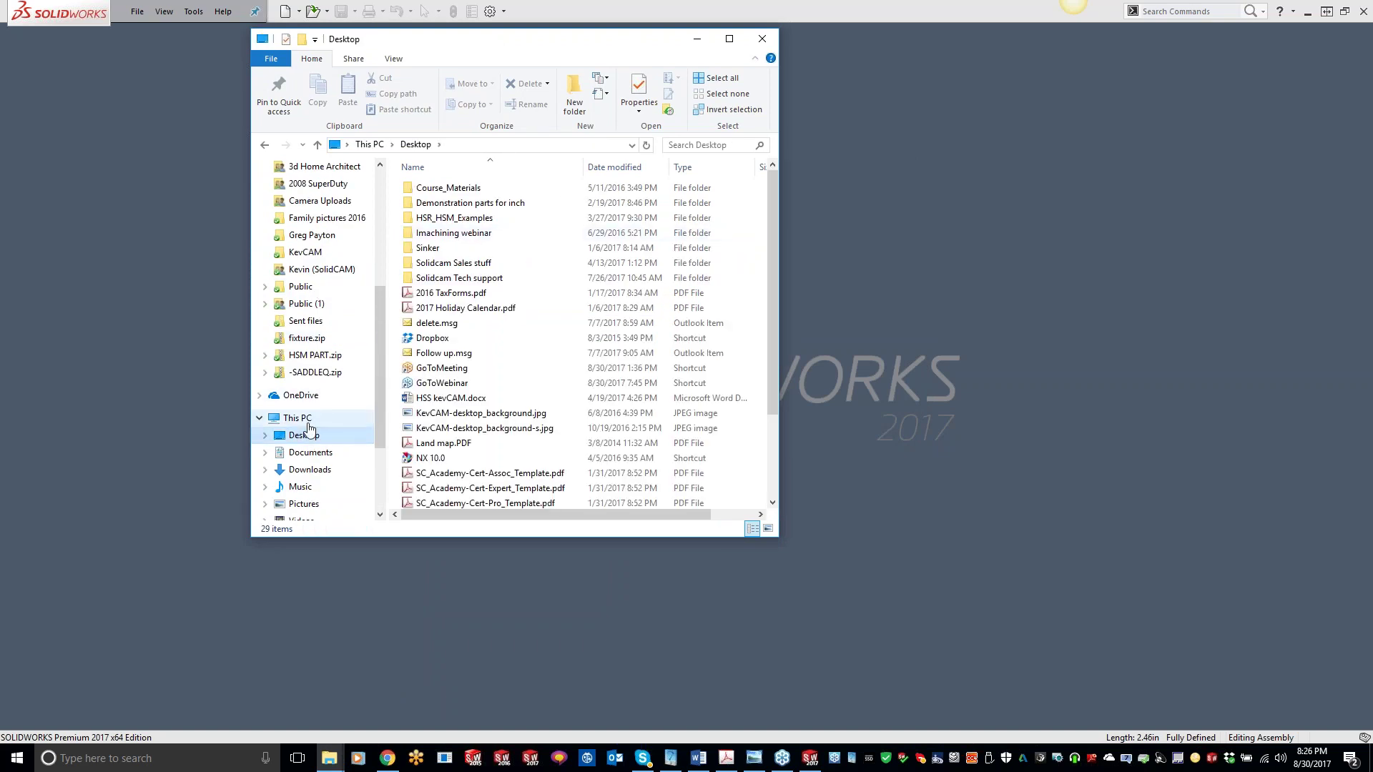
click(278, 421)
double_click(497, 336)
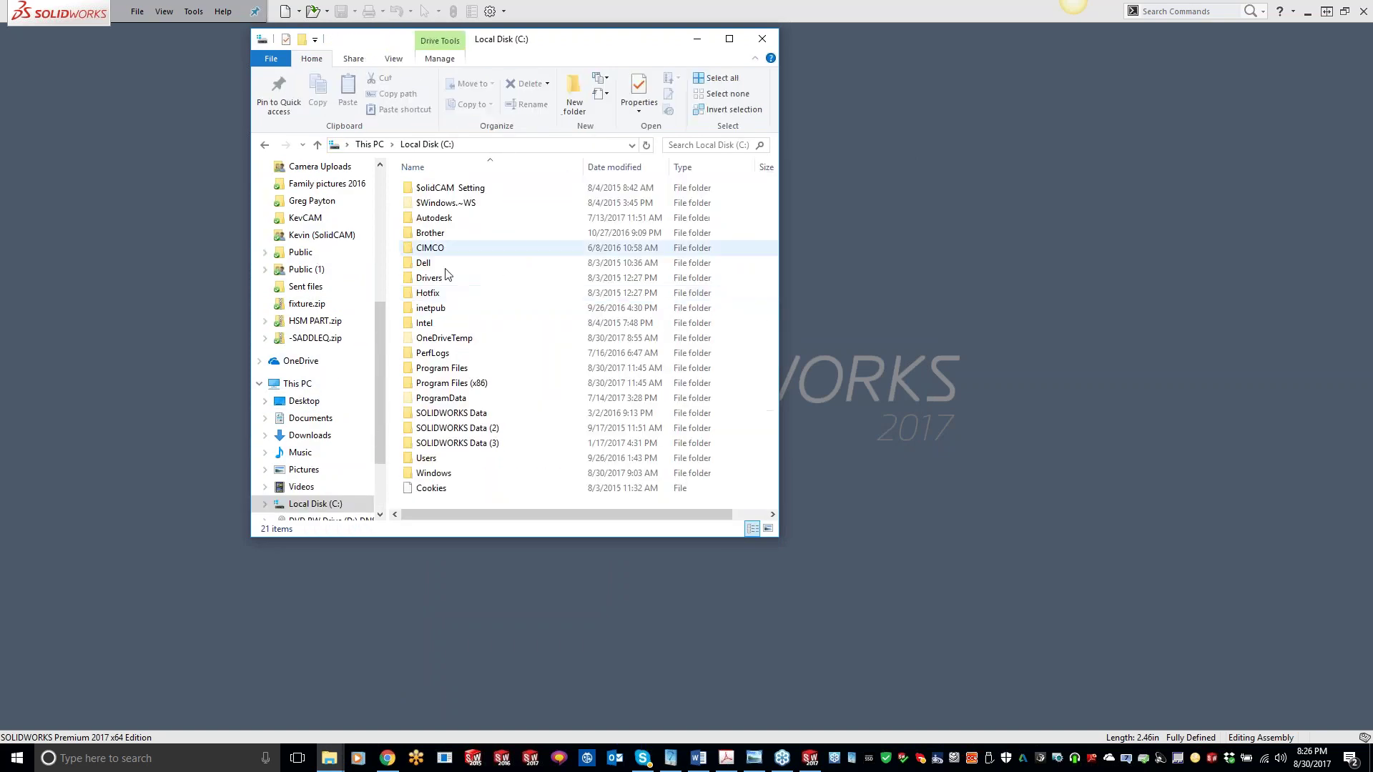
double_click(448, 187)
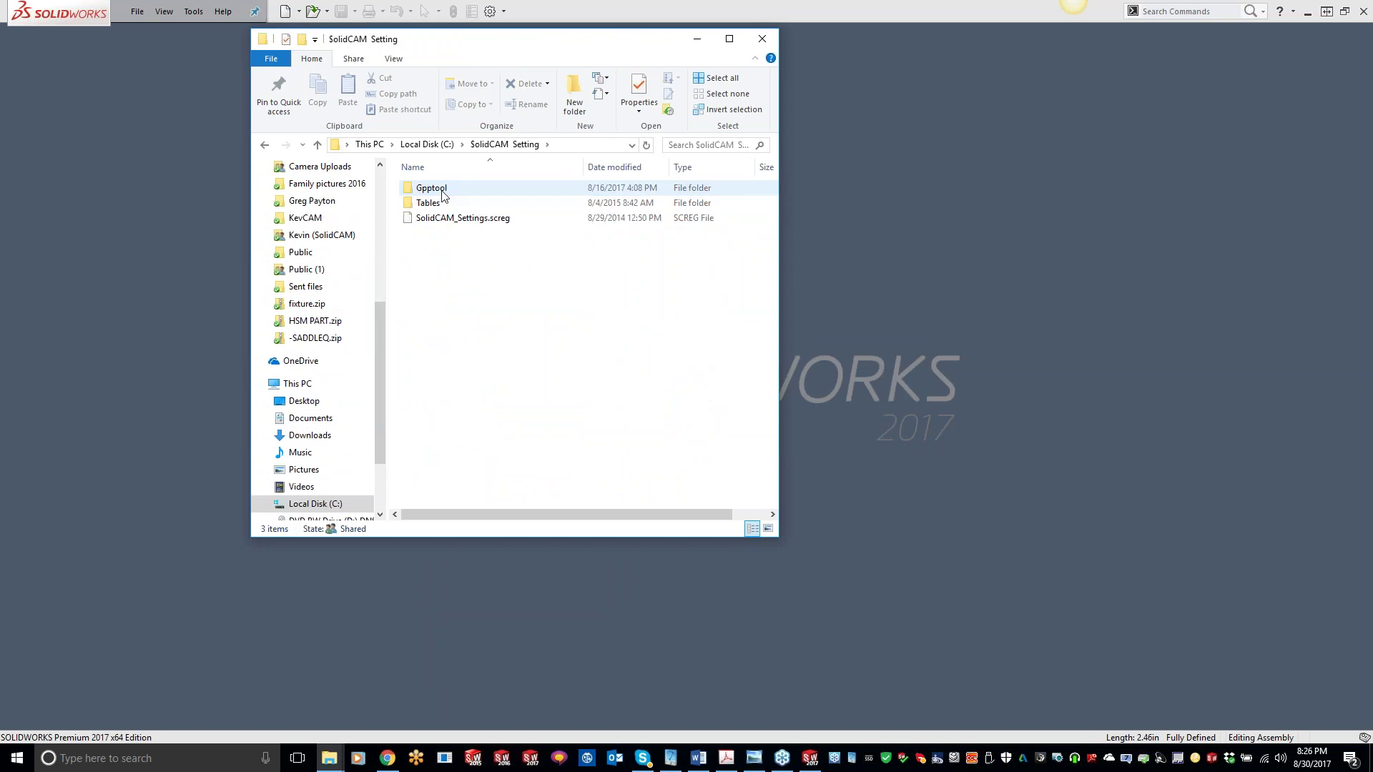
double_click(427, 202)
double_click(427, 203)
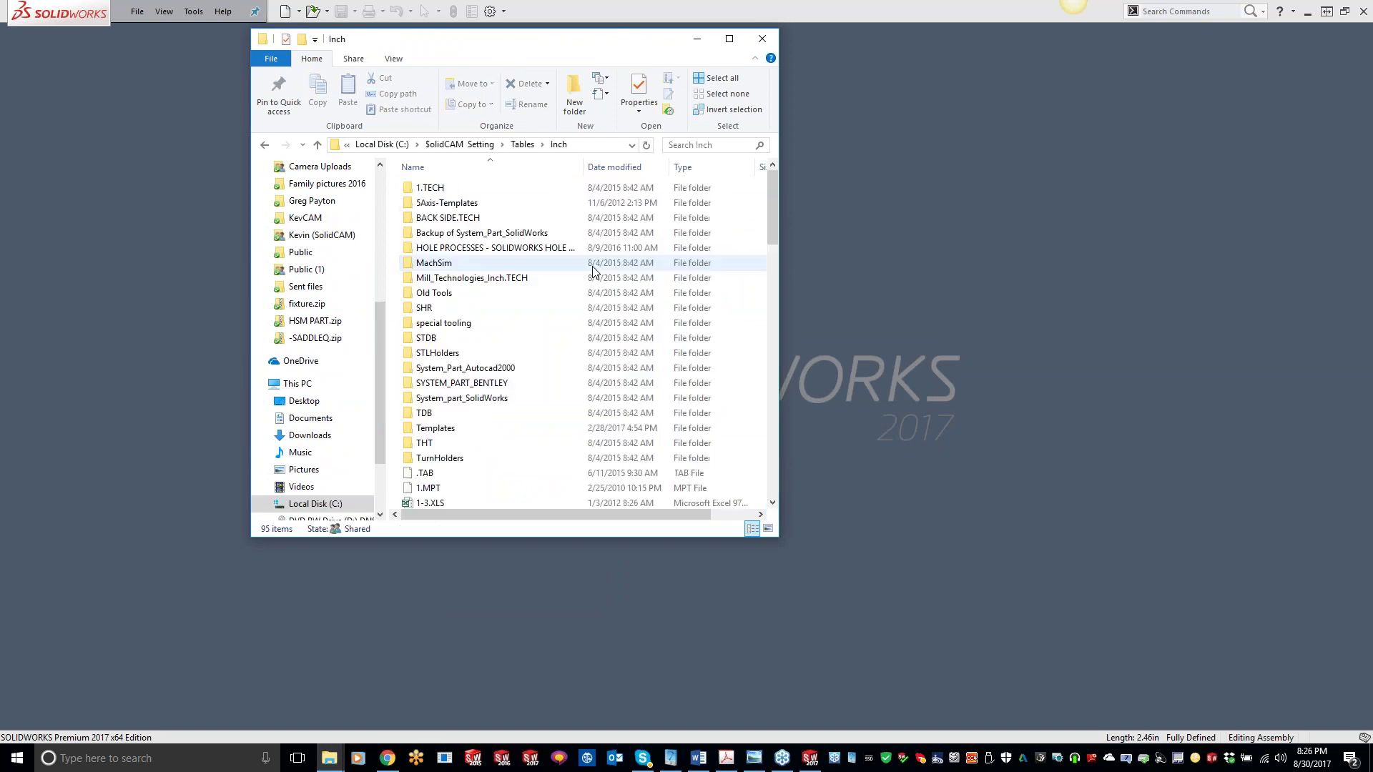
double_click(435, 269)
double_click(422, 189)
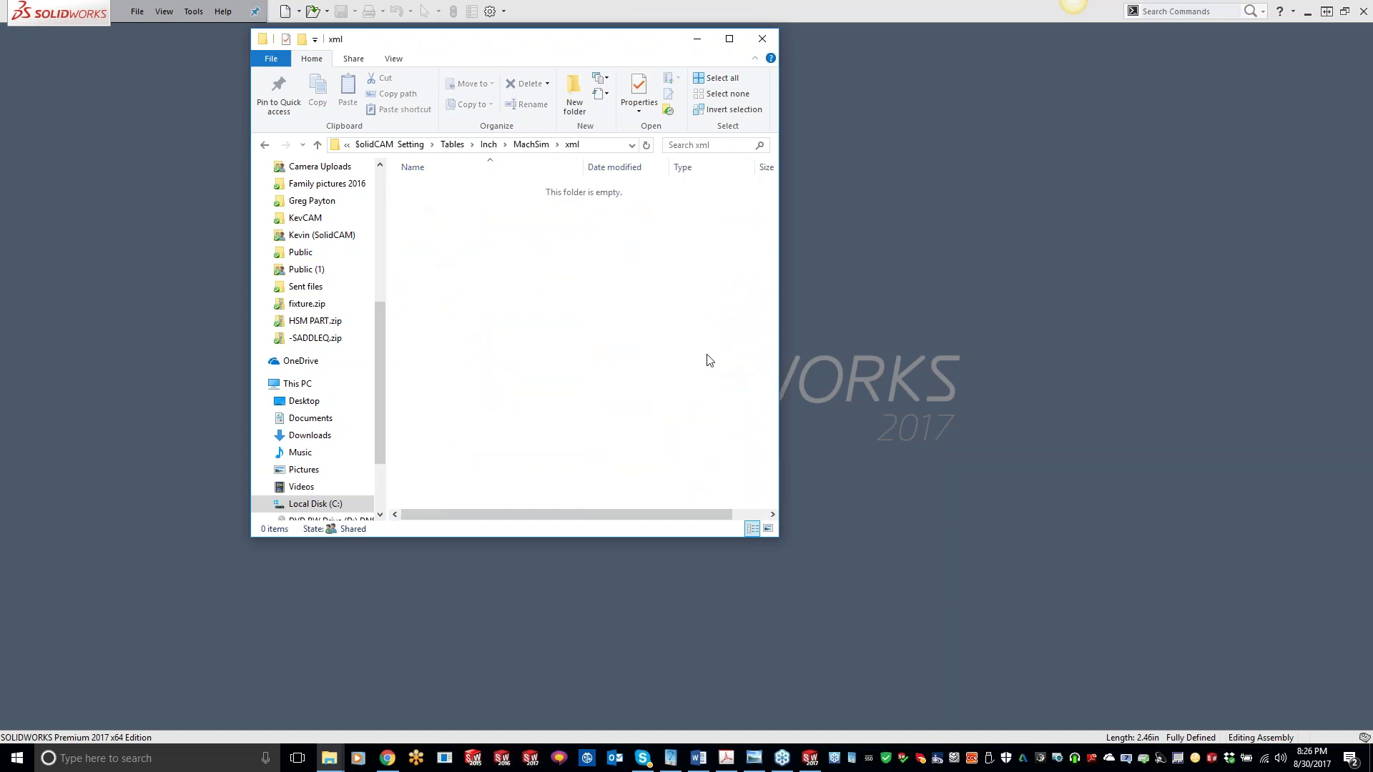
click(762, 38)
Step: Reopen the 5X_SWARF_CUTTING_INTRO CAM-Part from the recent CAM-Parts
click(194, 11)
mouse_move(229, 67)
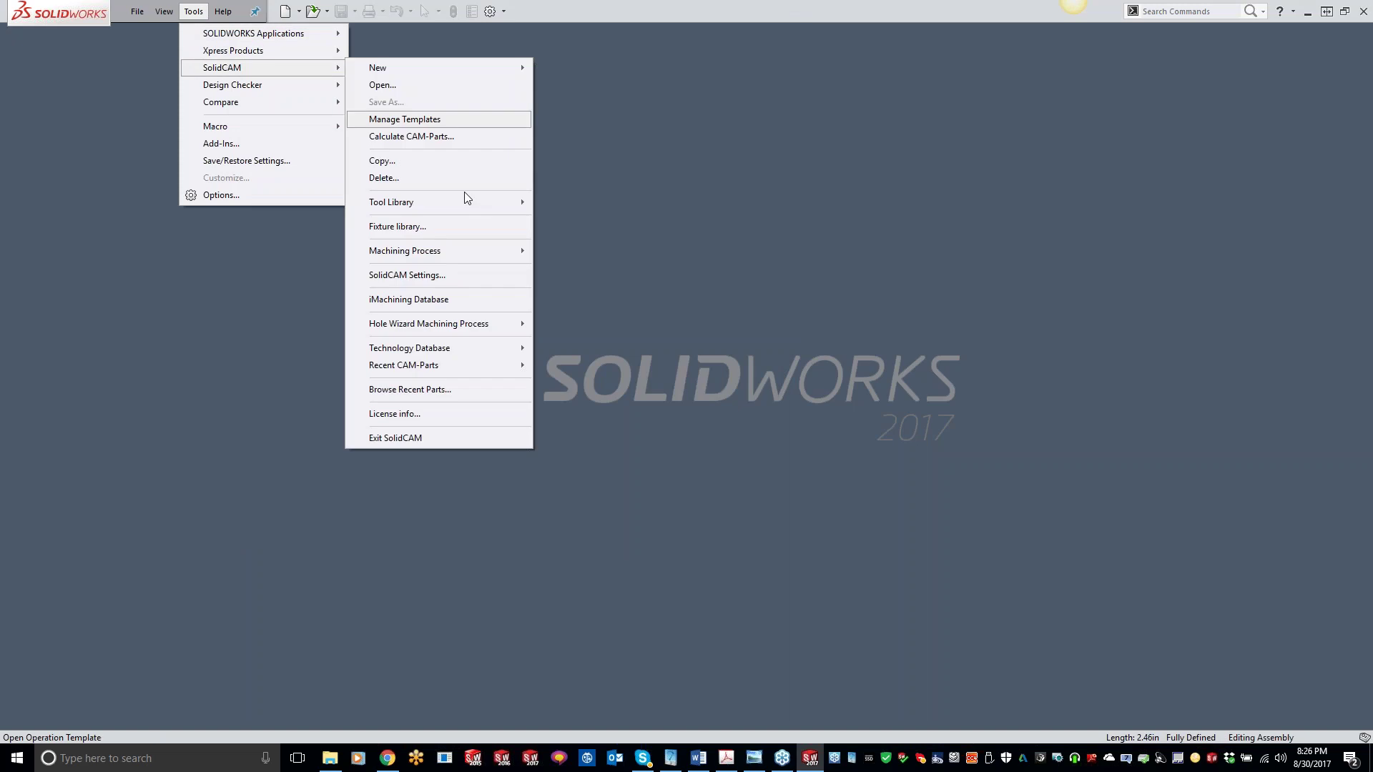
mouse_move(465, 368)
click(644, 367)
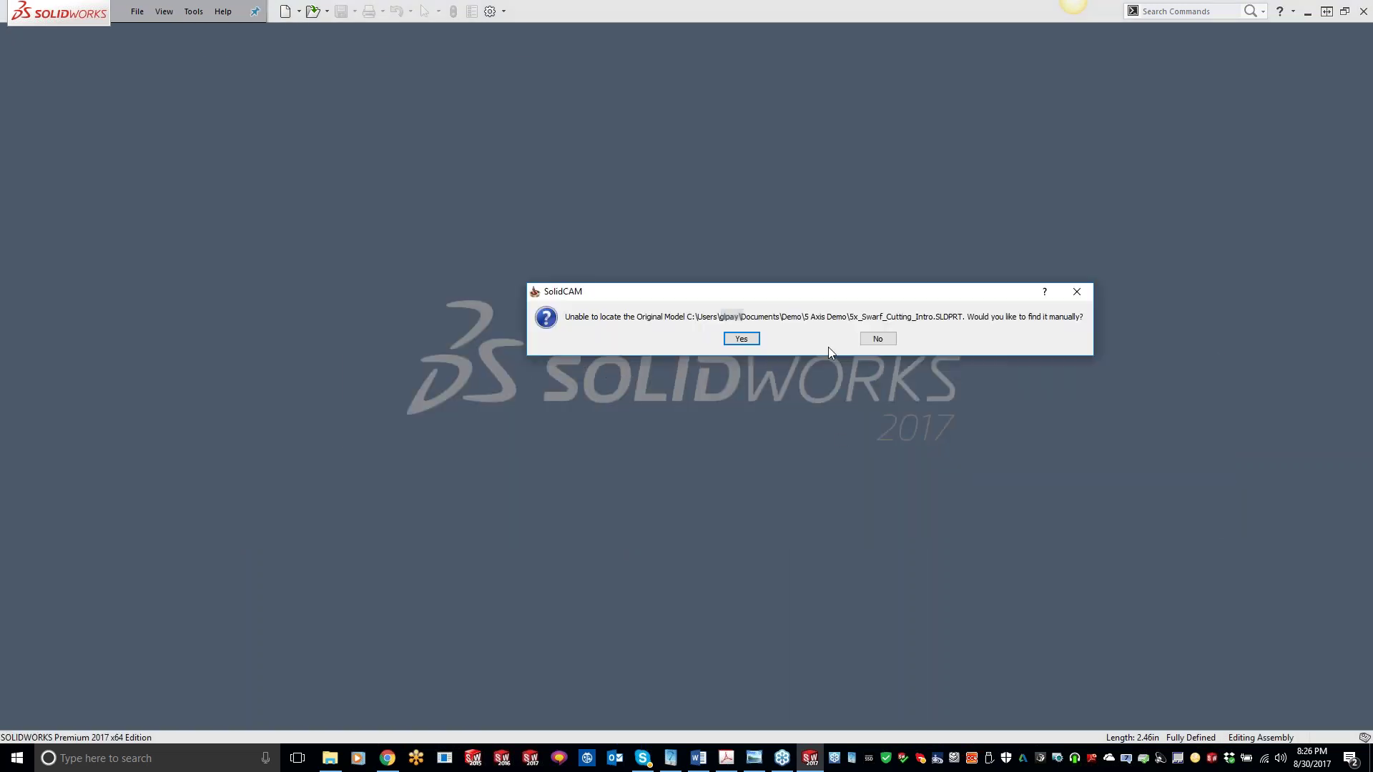
key(Return)
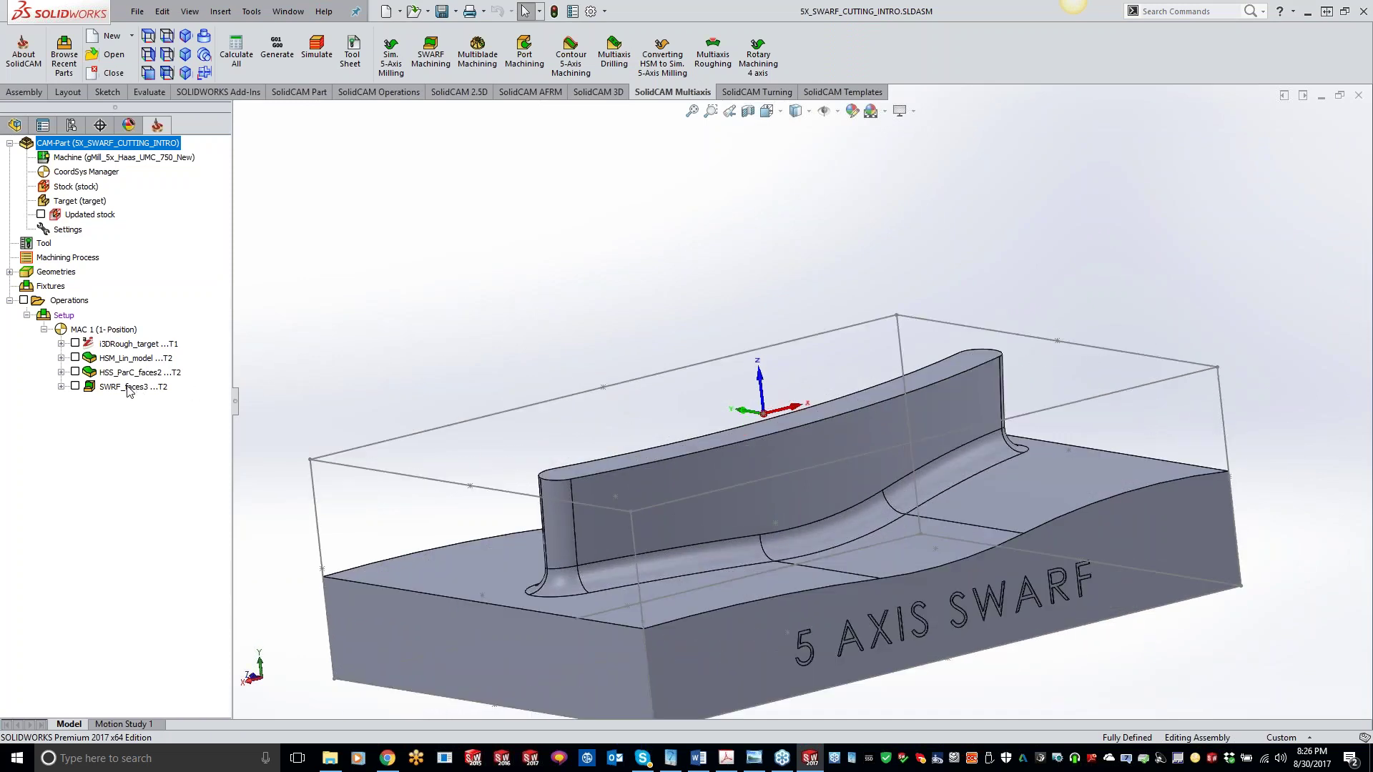
Step: Try to run the Machine Simulation of the SWRF_faces3 operation, and close the simulation
right_click(128, 389)
click(225, 248)
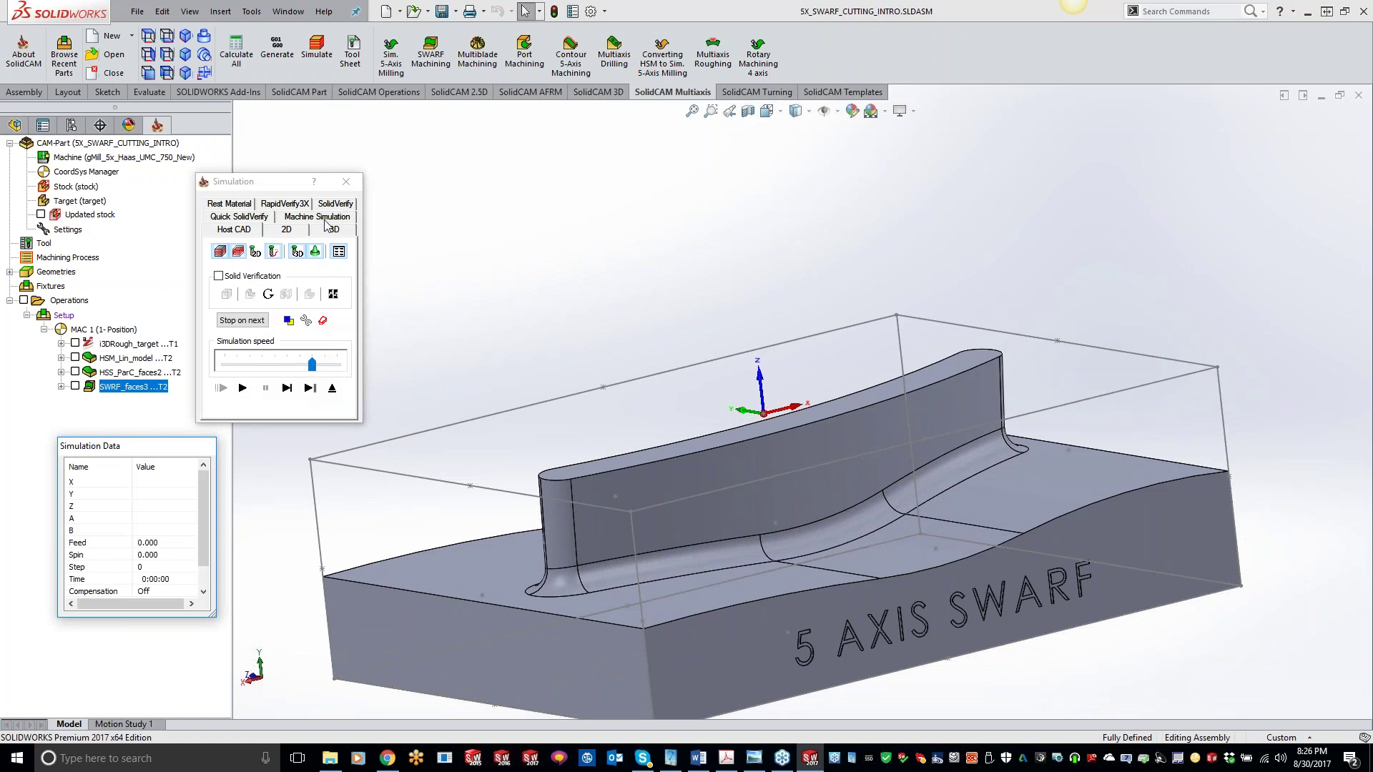
click(325, 218)
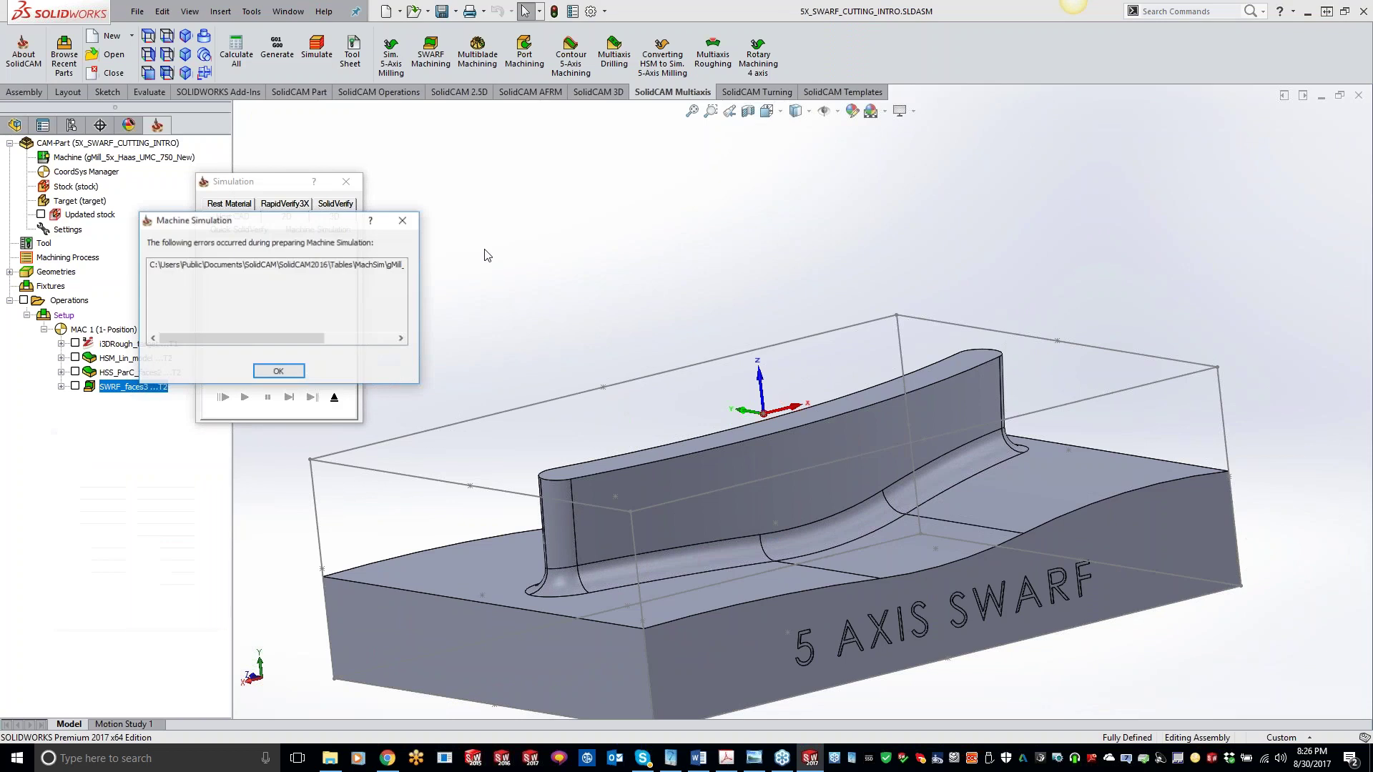
click(301, 370)
click(346, 182)
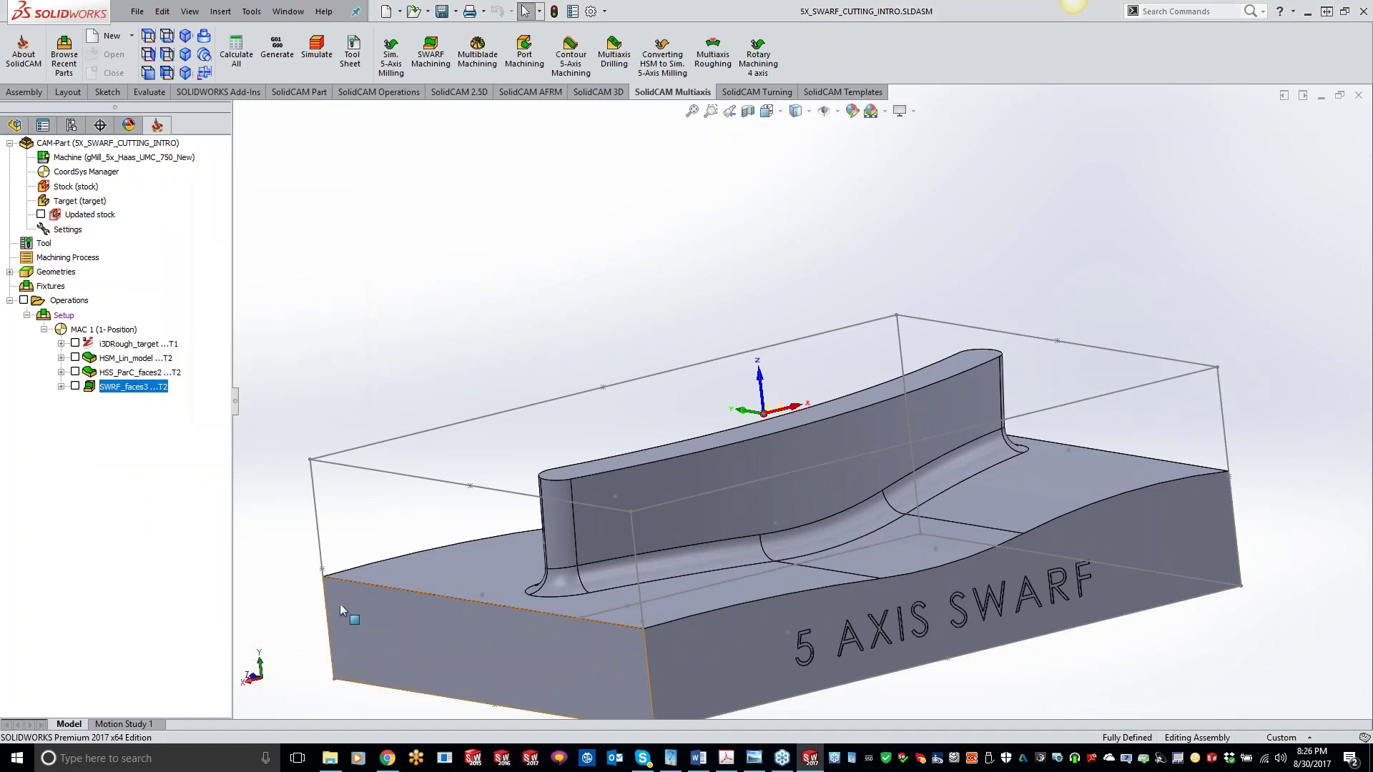
Step: Browse in File Explorer to C:\$olidCAM Setting\Tables\MachSim\xml, copy the folder path, and close the file browser
drag(0, 236, 414, 0)
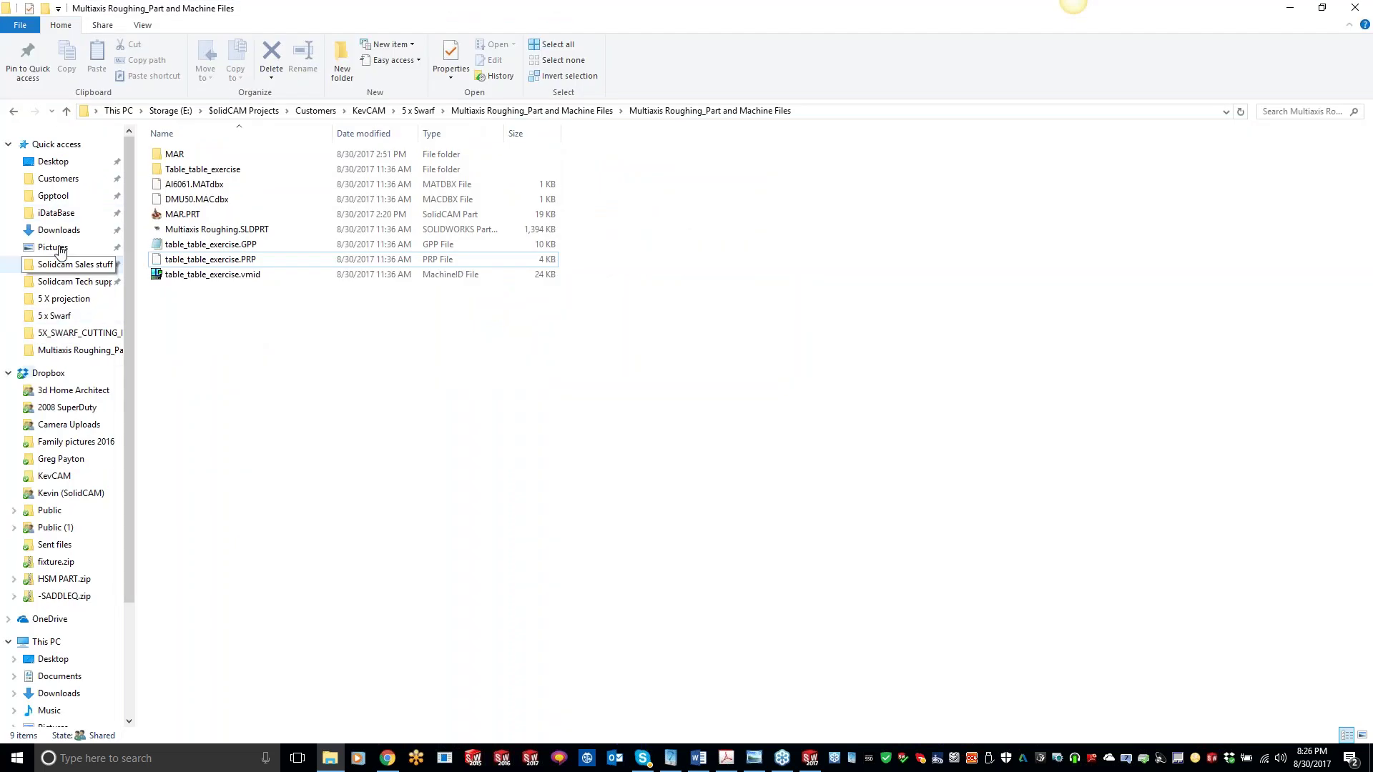
click(53, 196)
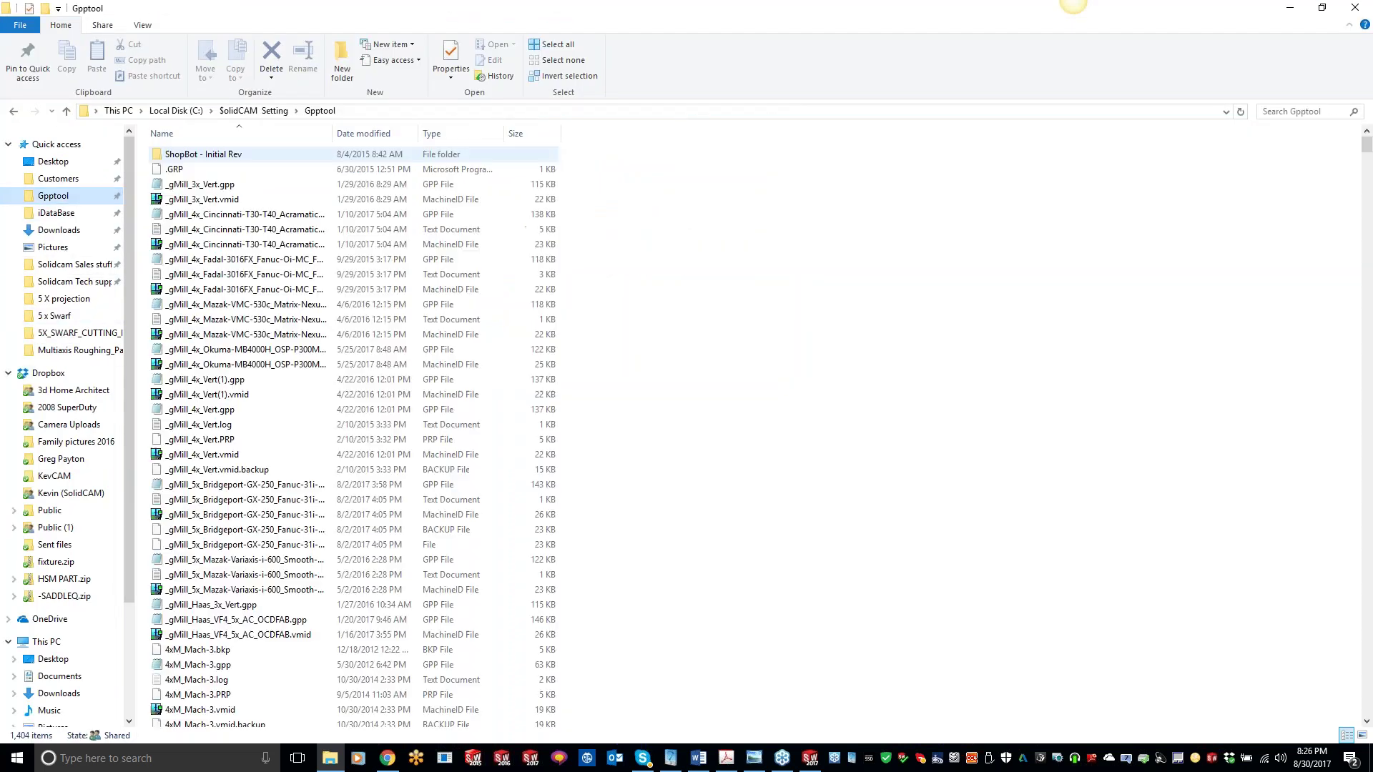
click(258, 111)
double_click(184, 170)
double_click(185, 172)
key(alt+Left)
double_click(187, 184)
double_click(184, 154)
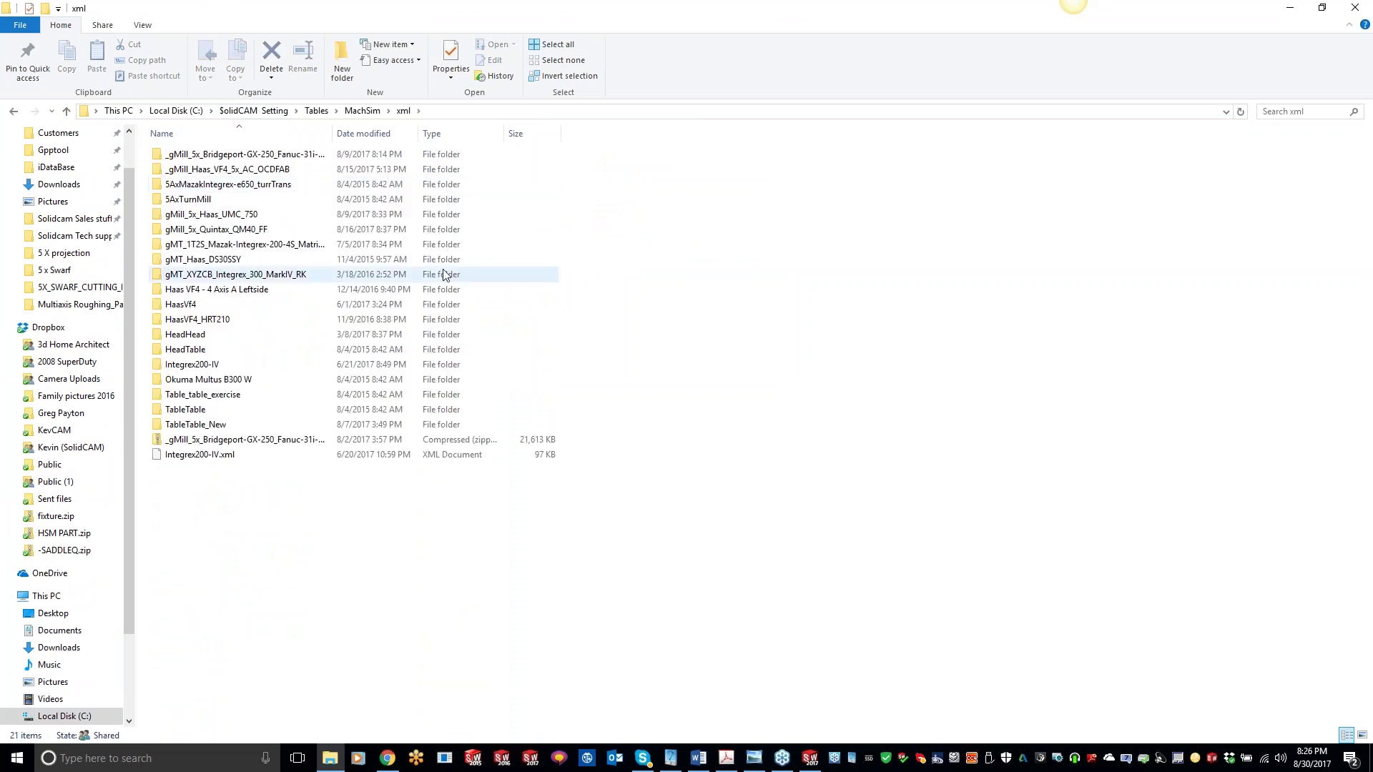
click(439, 111)
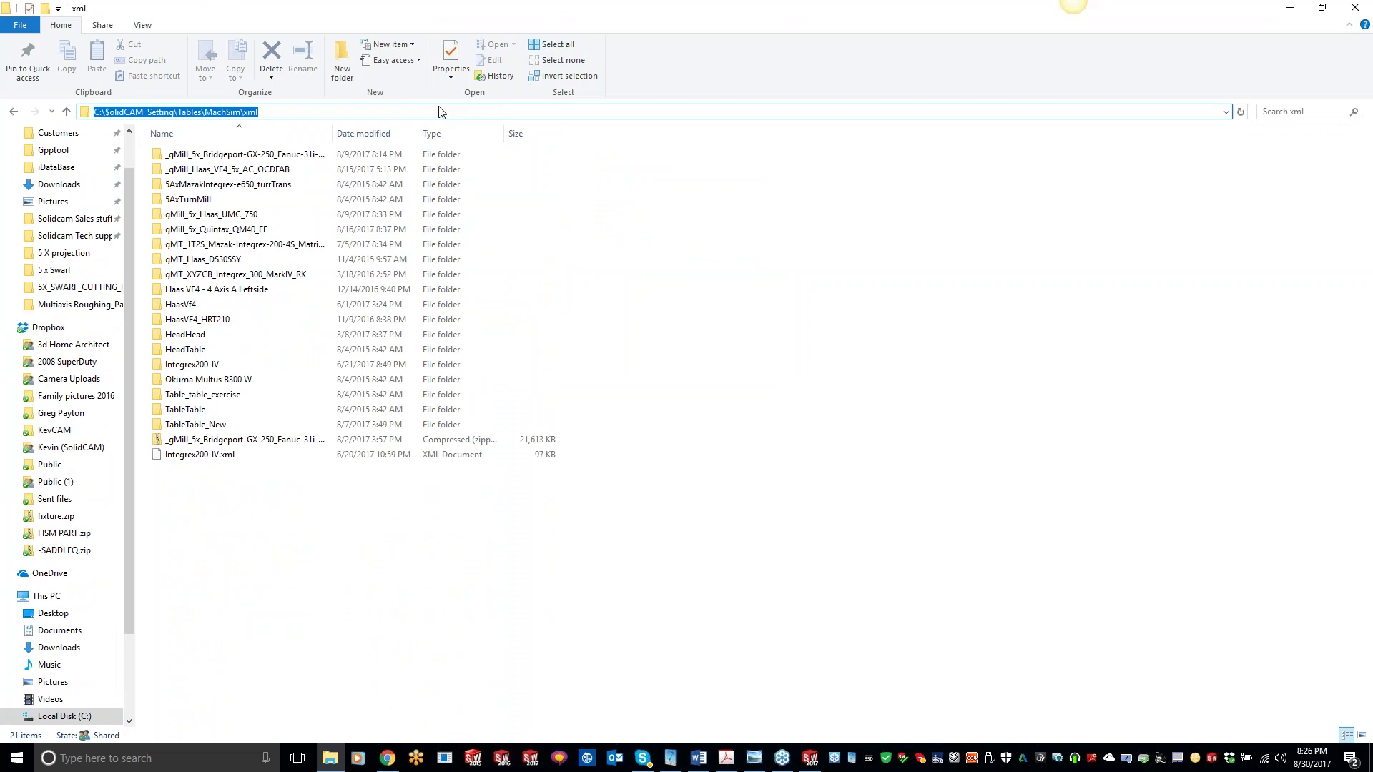
click(1355, 7)
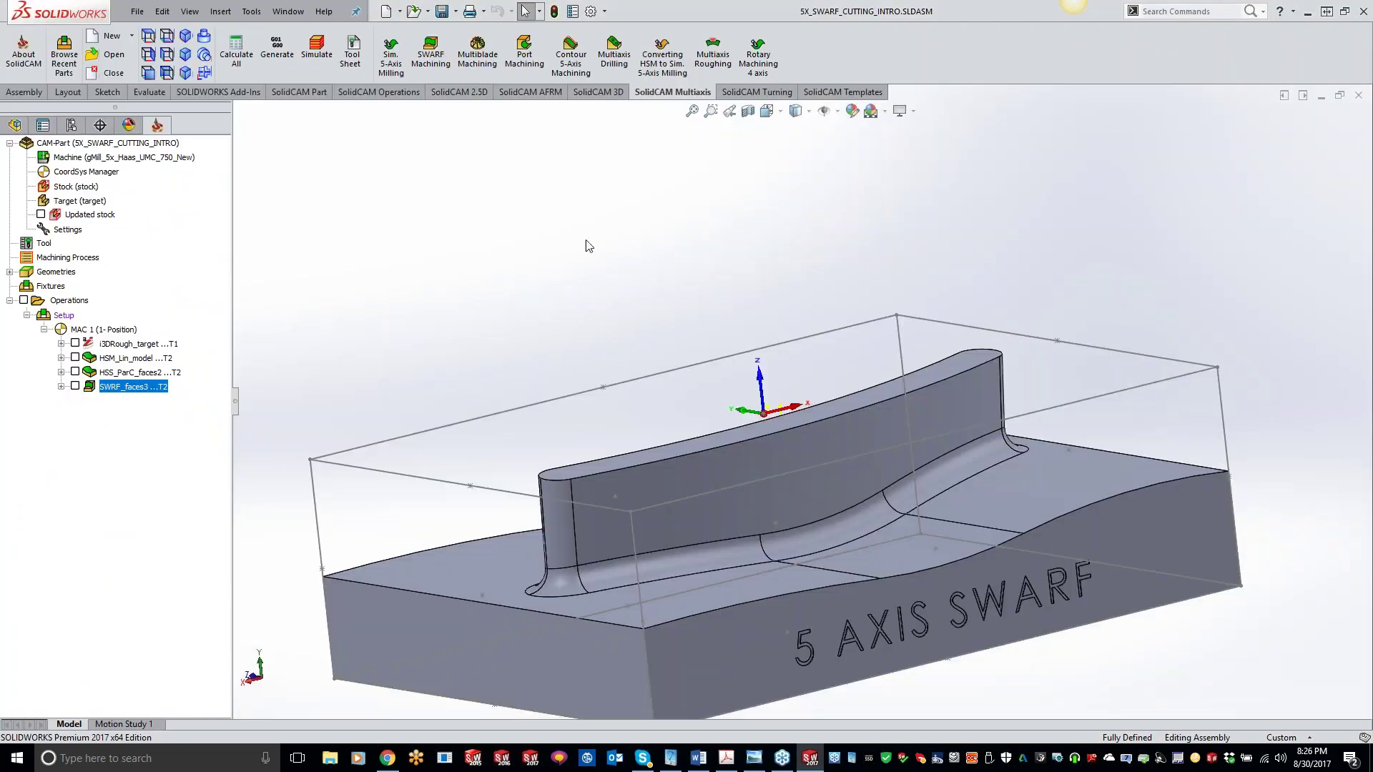
Step: Close the CAM-Part and set the machine simulation definition directory in the SolidCAM settings to C:\$olidCAM Setting\Tables\MachSim\xml
right_click(114, 143)
click(143, 224)
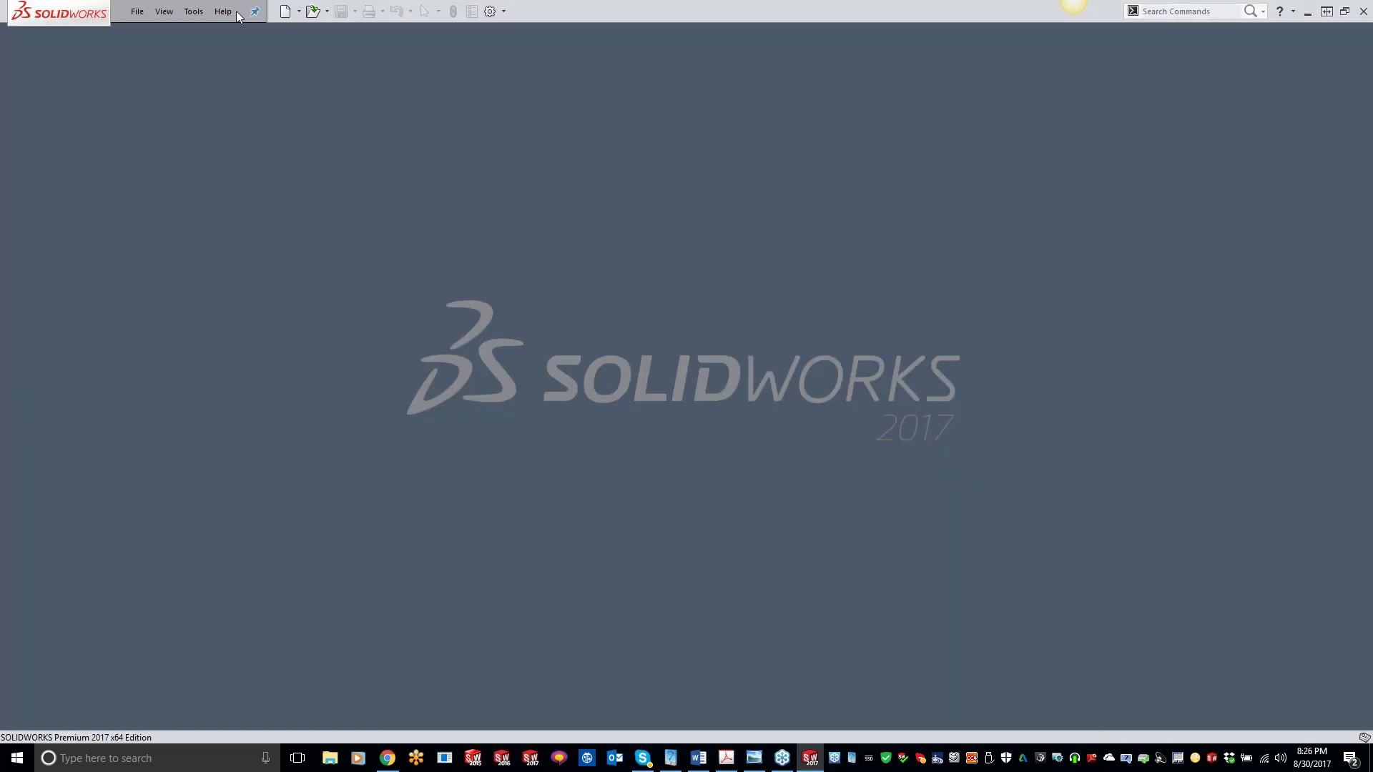
click(193, 10)
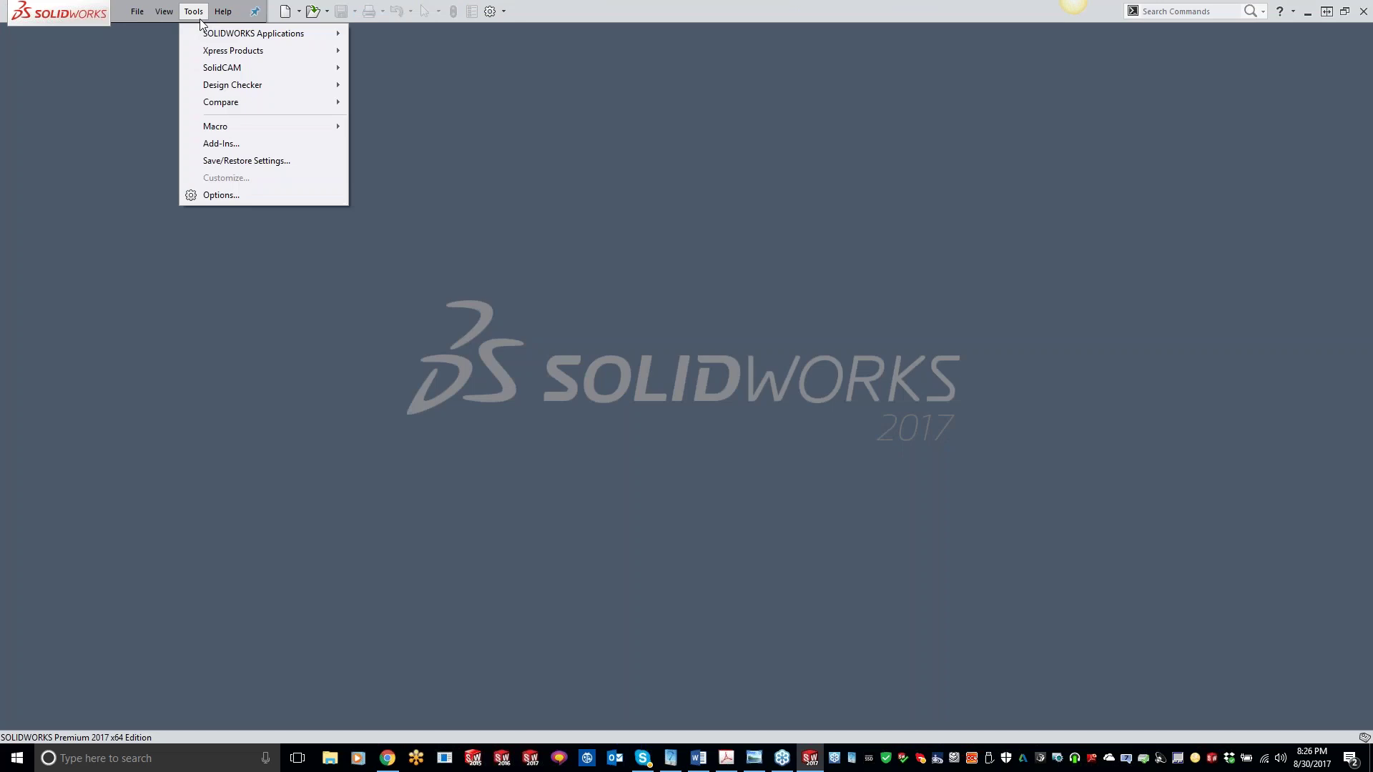
mouse_move(228, 72)
click(457, 277)
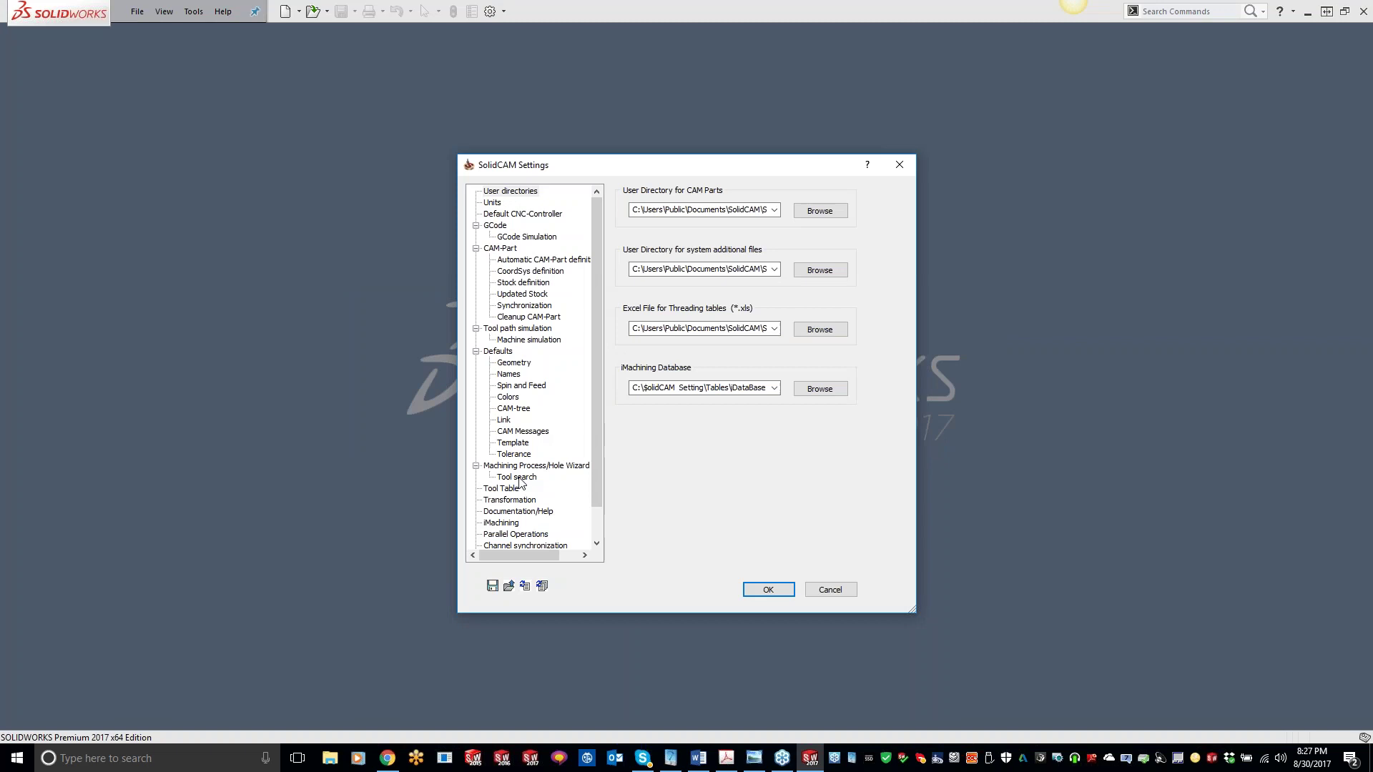
click(528, 339)
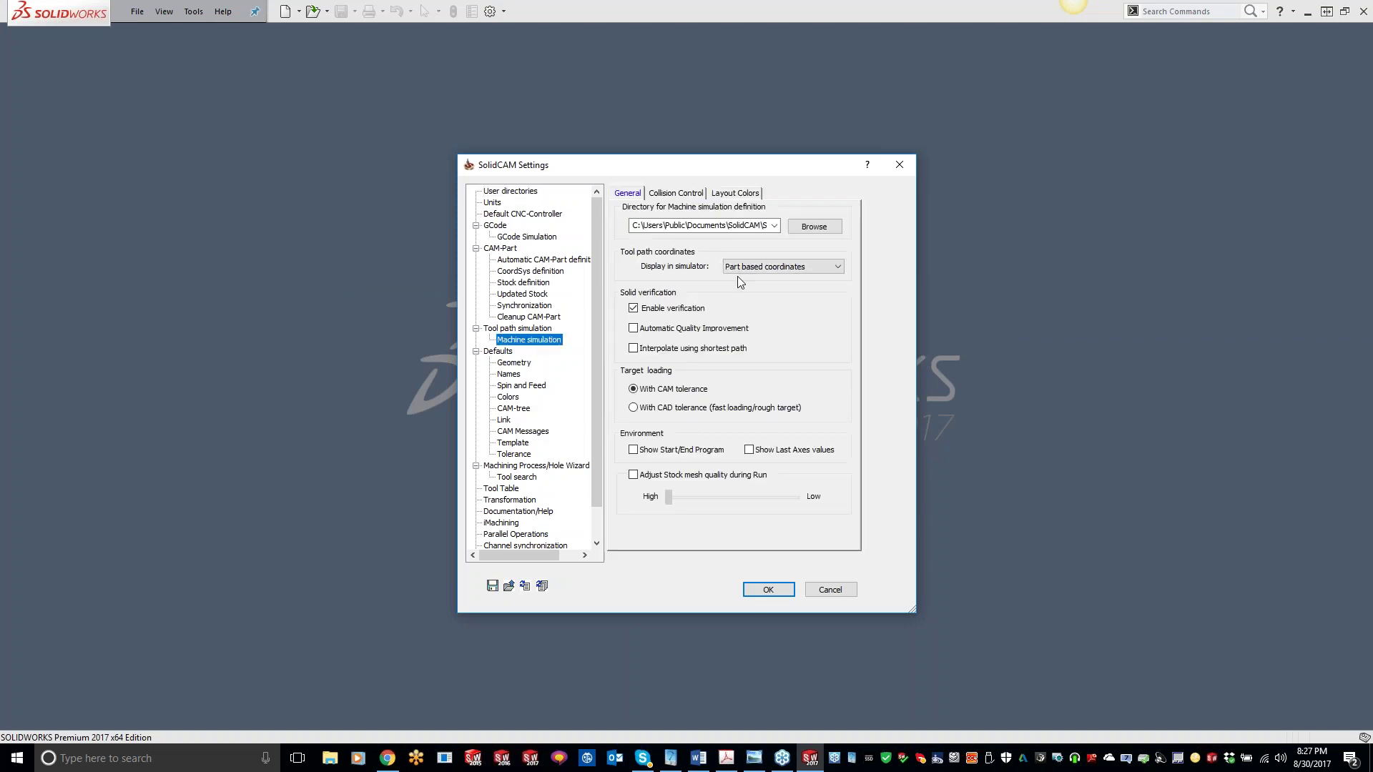
click(631, 226)
key(ctrl+v)
click(772, 594)
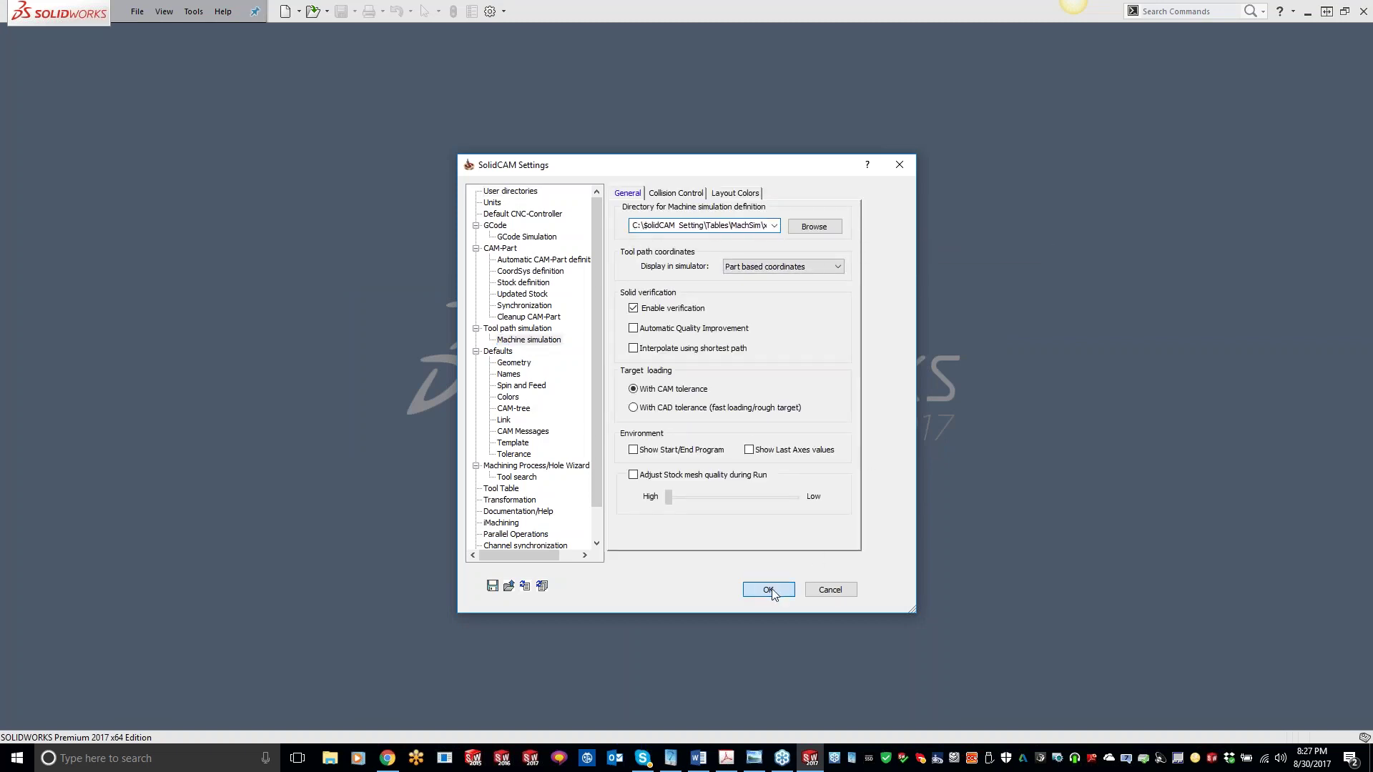
Step: Reopen the recent 5X_SWARF_CUTTING_INTRO CAM-Part, declining to locate its original model manually
click(192, 11)
mouse_move(243, 69)
mouse_move(422, 366)
click(537, 376)
click(878, 338)
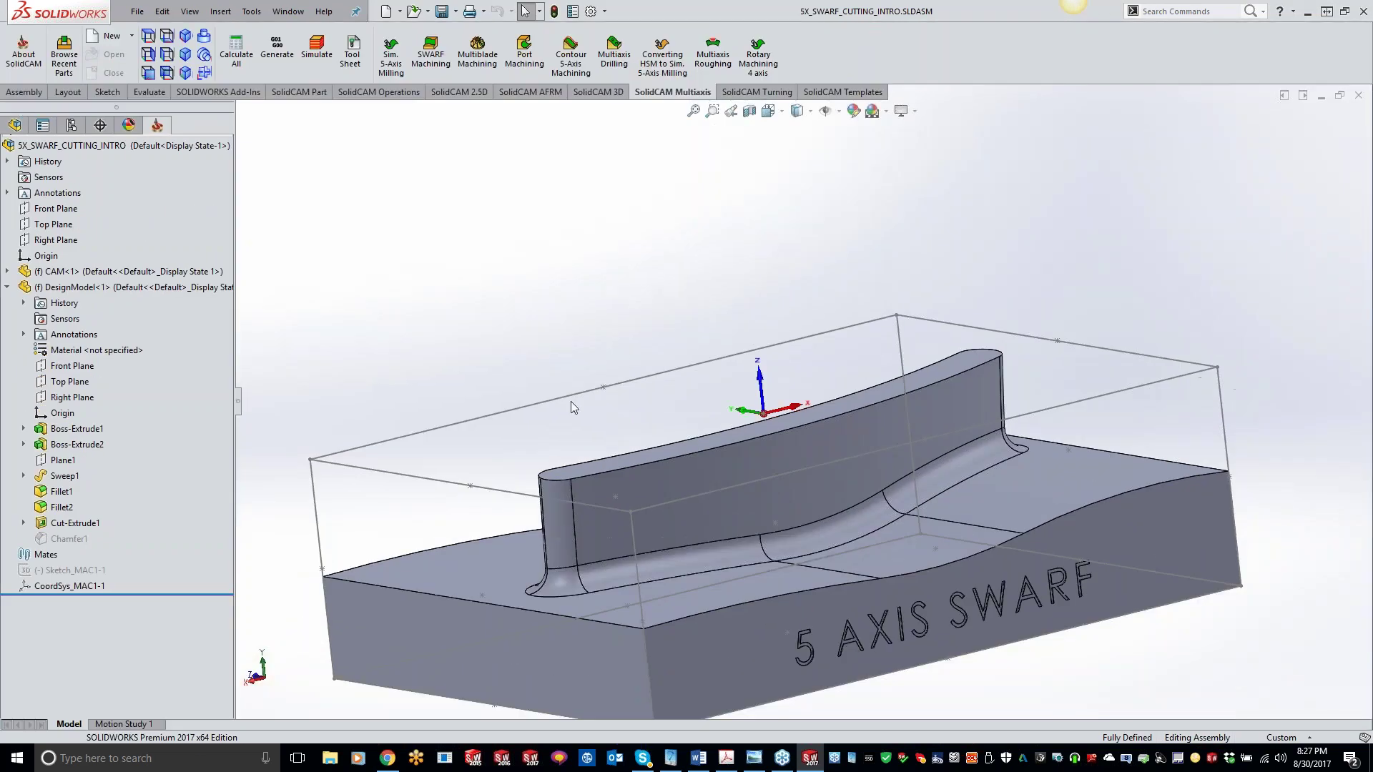
Step: Load the SWRF_faces3 operation into Machine Simulation and run it
right_click(162, 390)
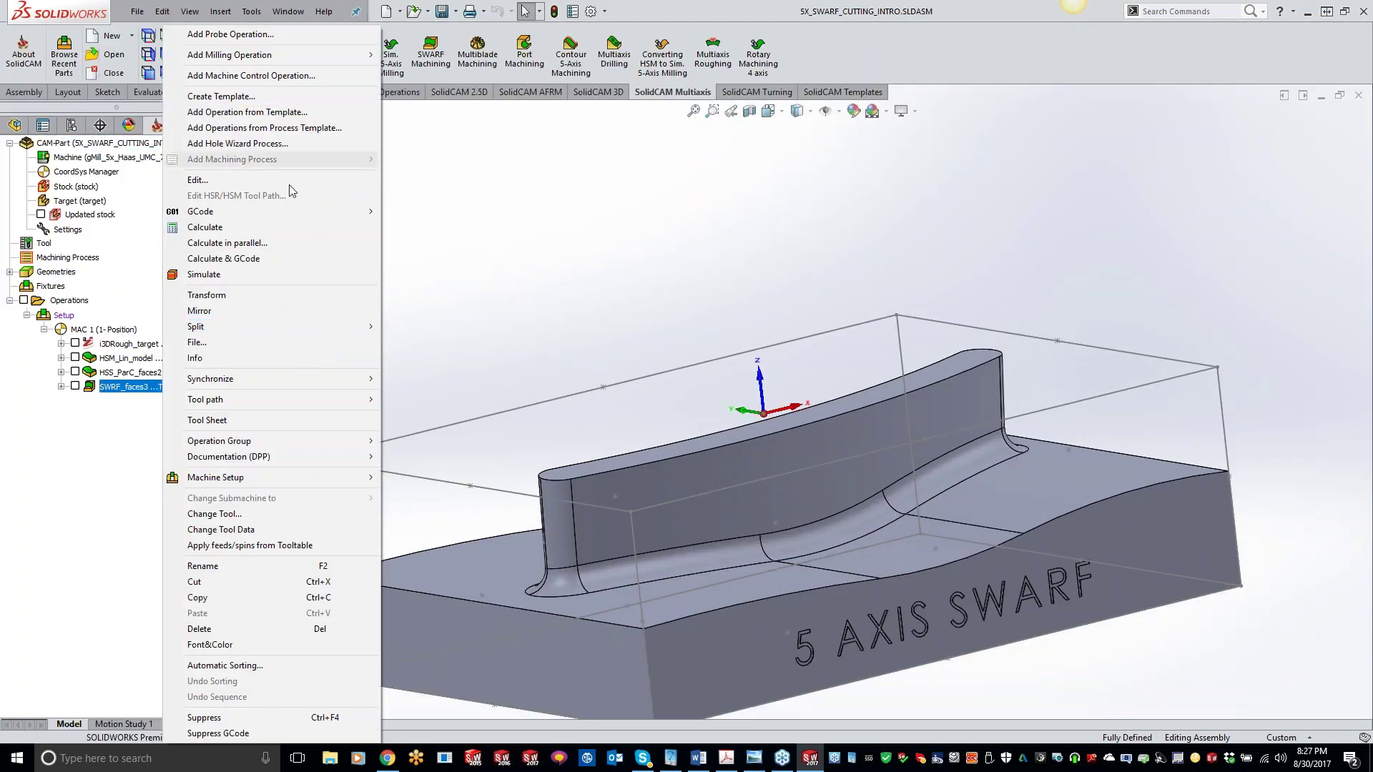
click(261, 274)
click(346, 218)
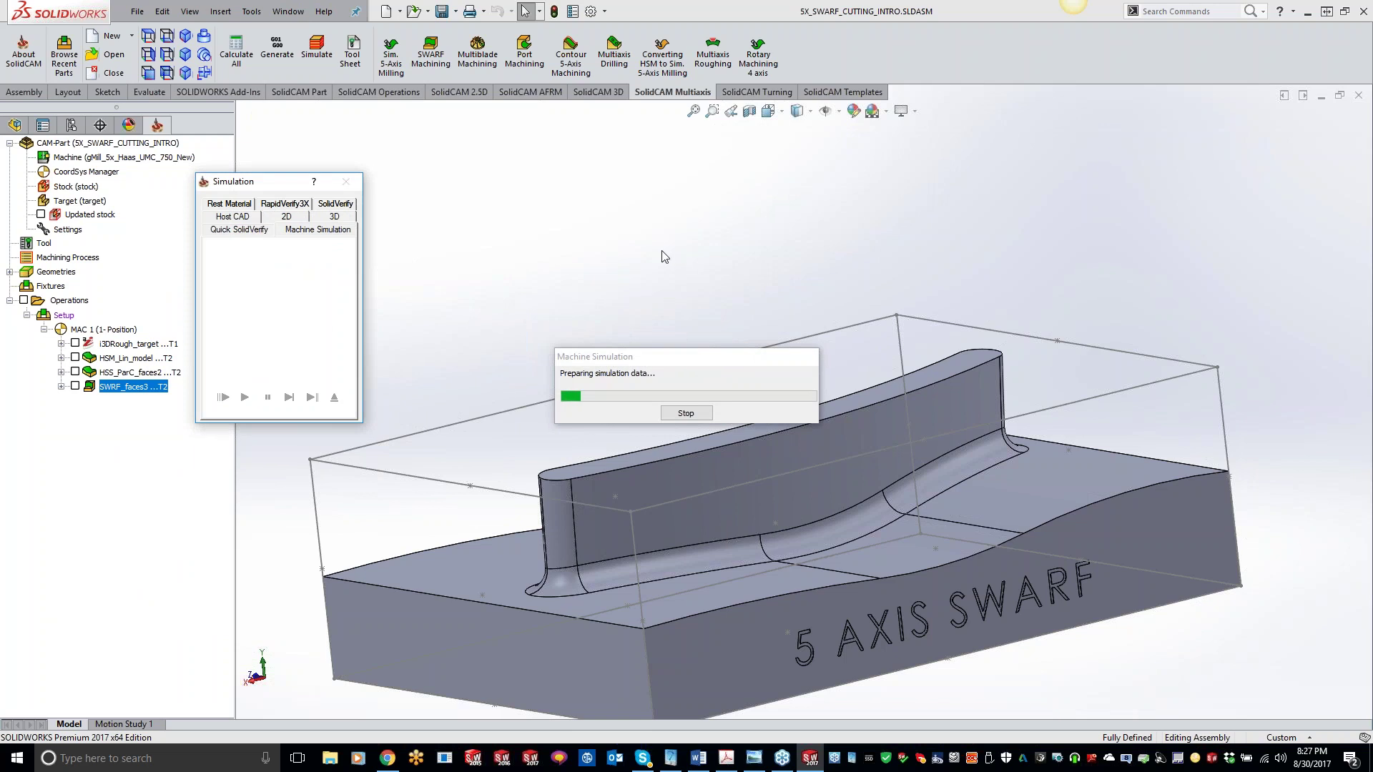
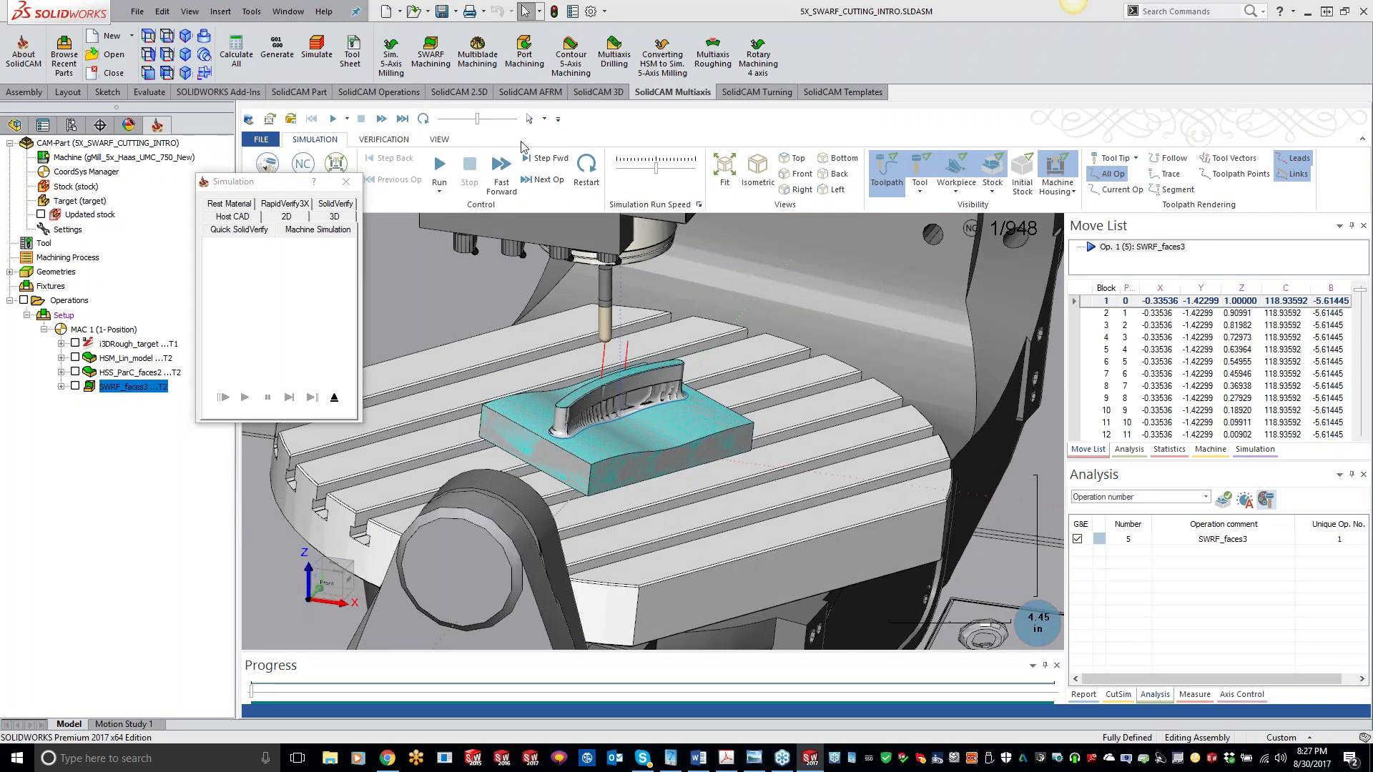
click(441, 165)
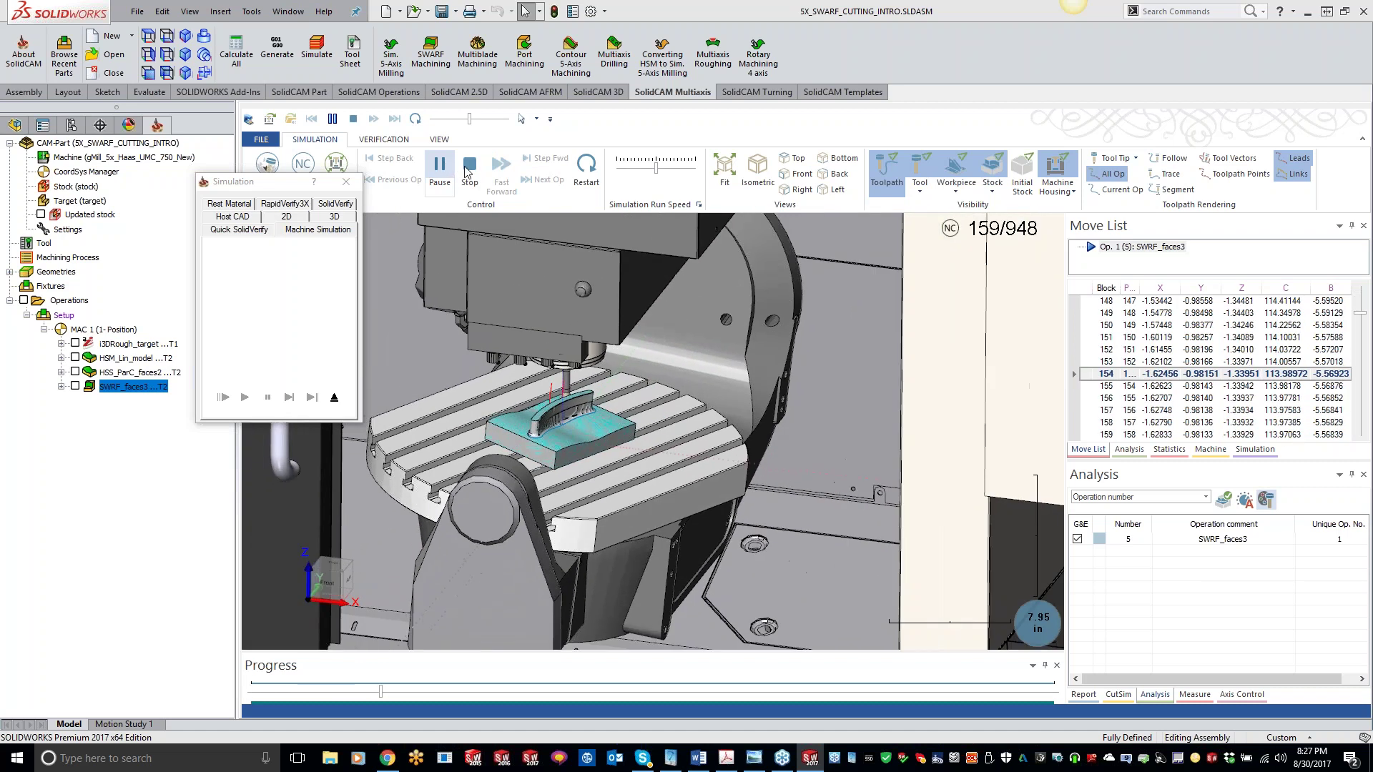
Step: Hide the machine housing to inspect the running swarf cut from another angle, and close the simulation
click(1057, 171)
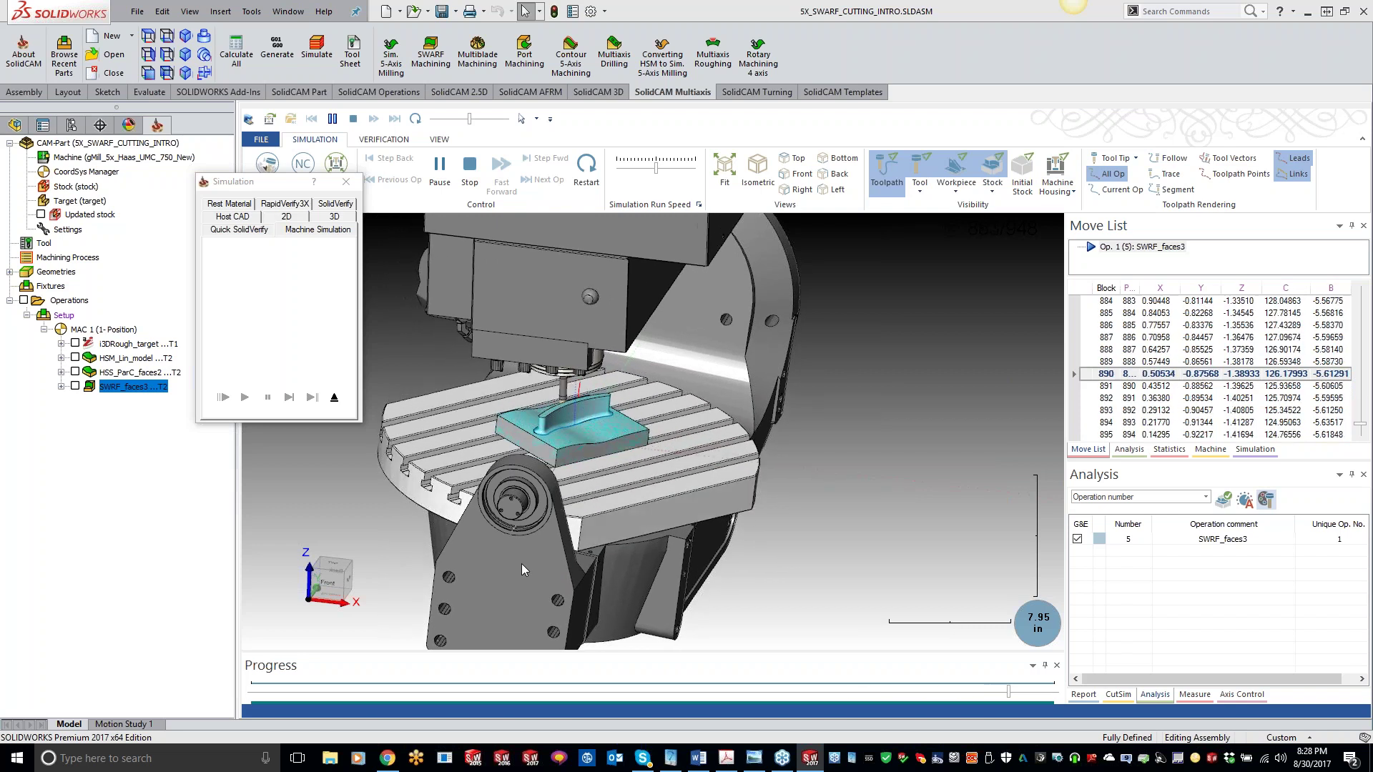
drag(581, 520, 814, 416)
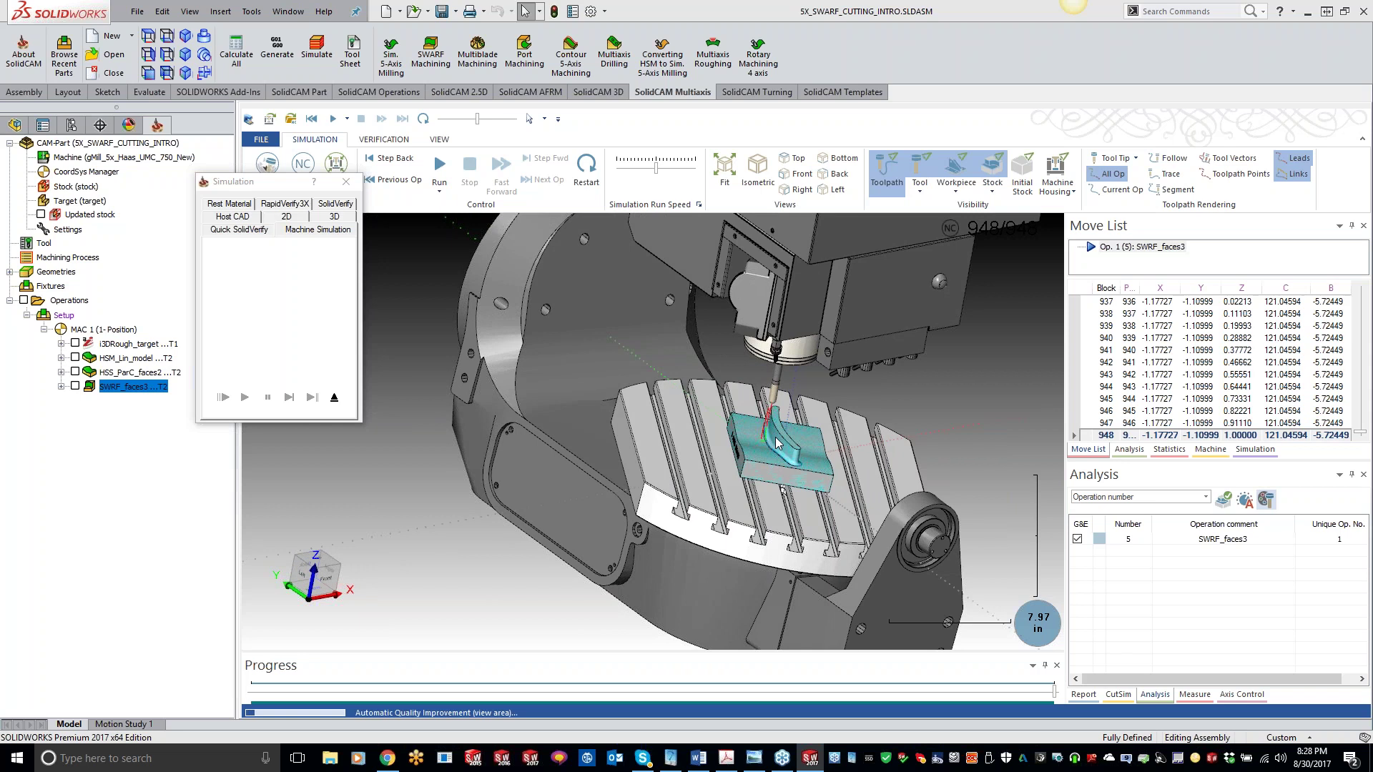
click(346, 181)
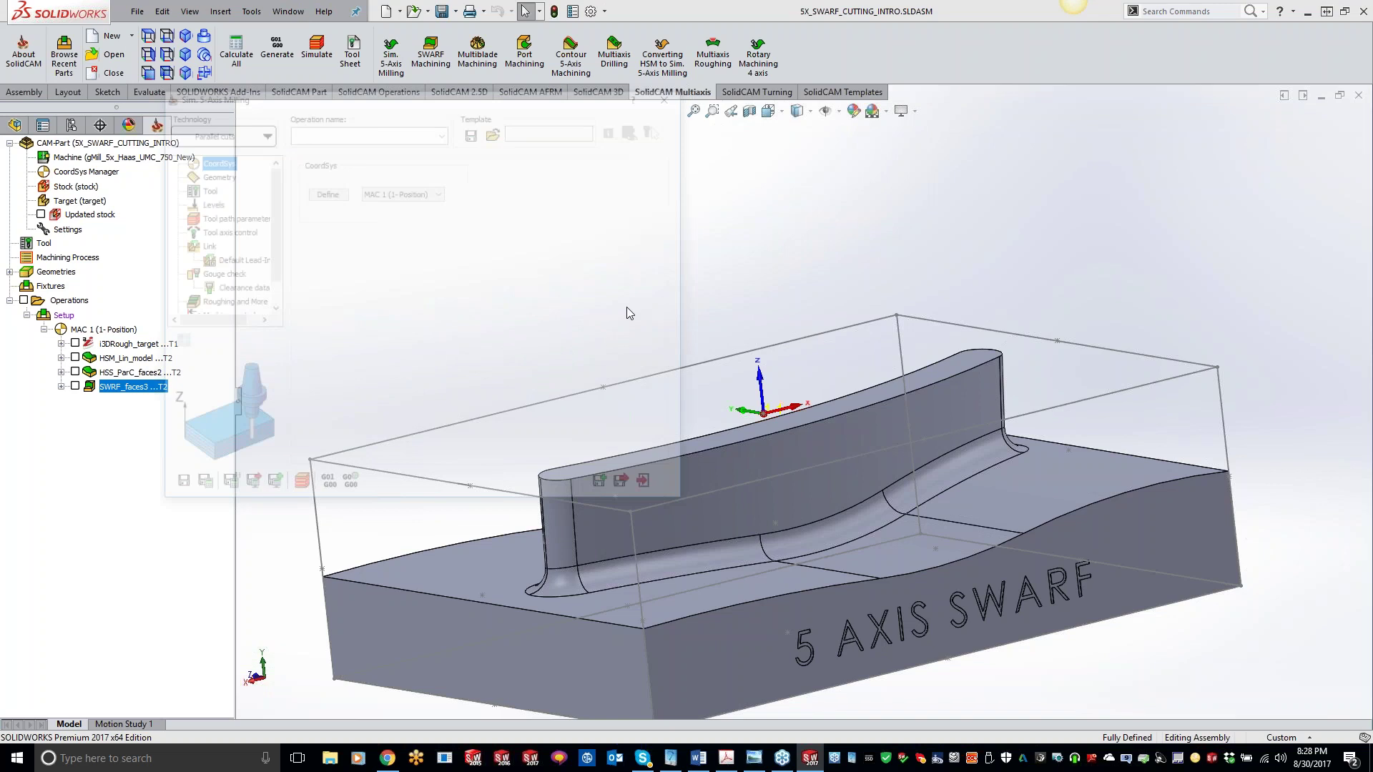
Step: Examine the tool axis direction options in a new Sim. 5-Axis Milling operation's tool axis control settings
click(214, 232)
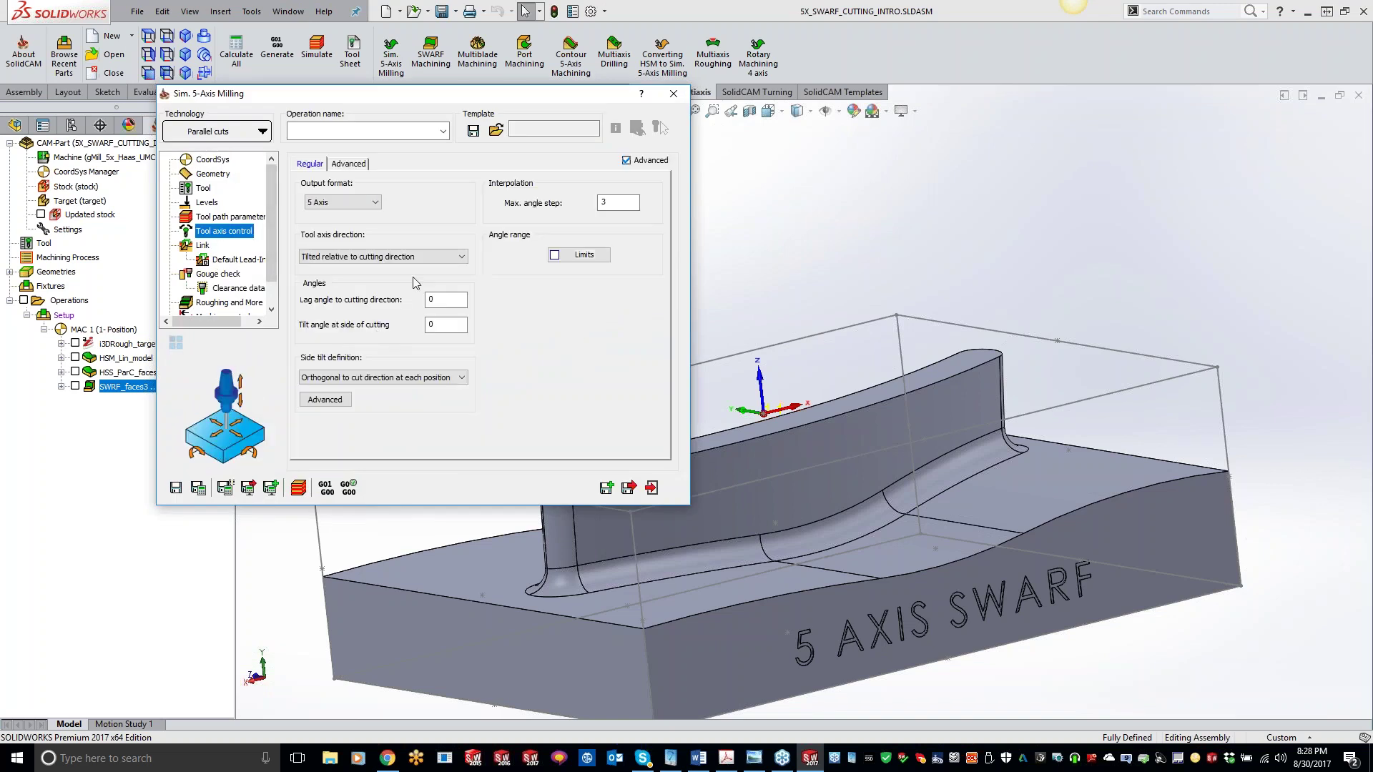
click(397, 257)
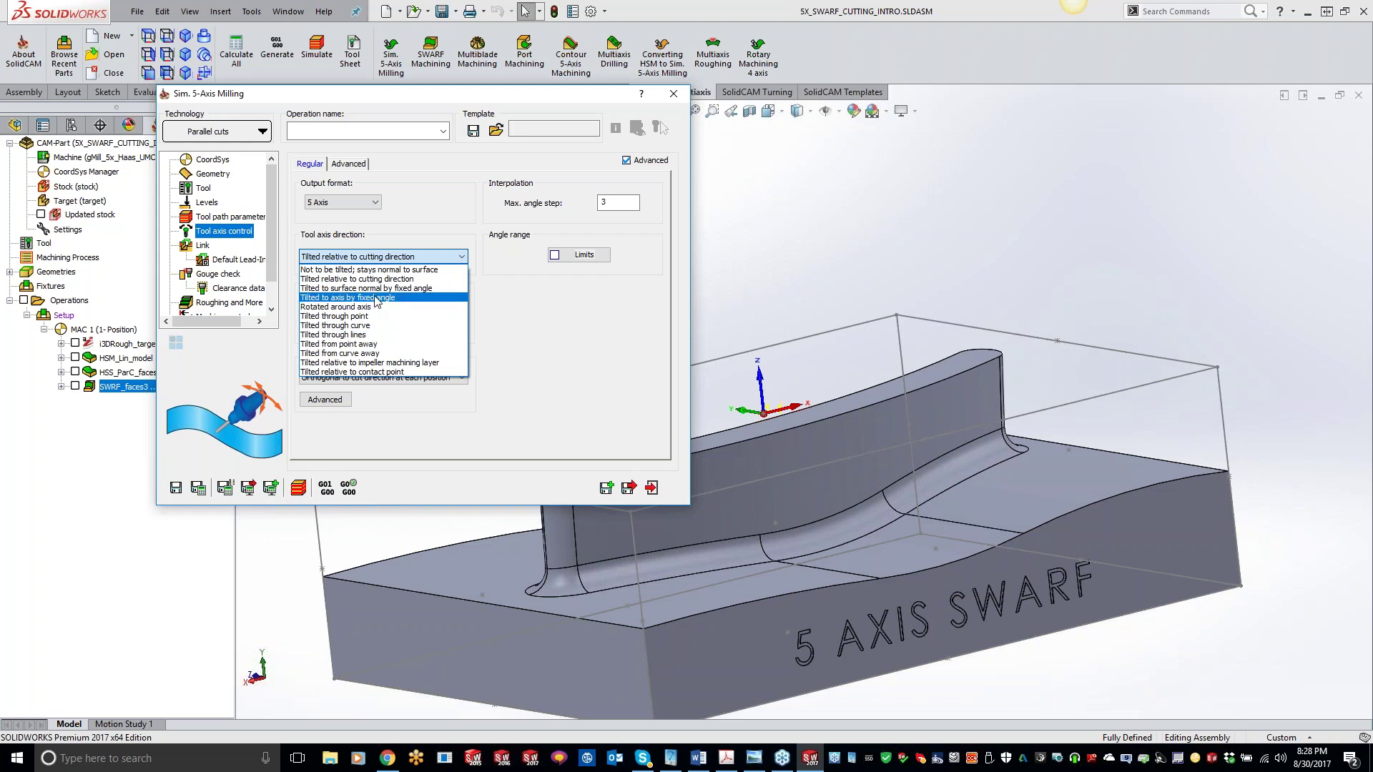
Step: Leave the Sim. 5-Axis Milling operation and close the 5X_SWARF_CUTTING_INTRO CAM-Part
click(512, 323)
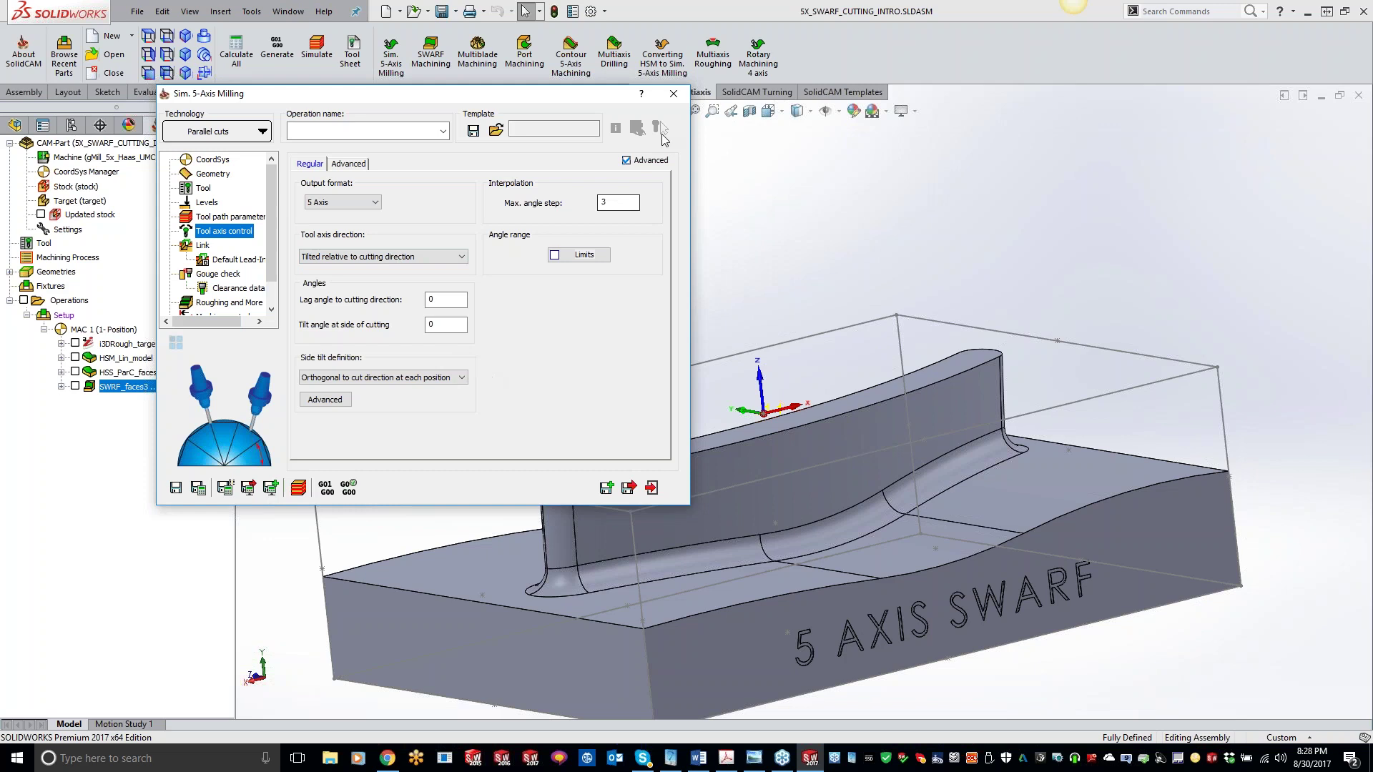
click(804, 453)
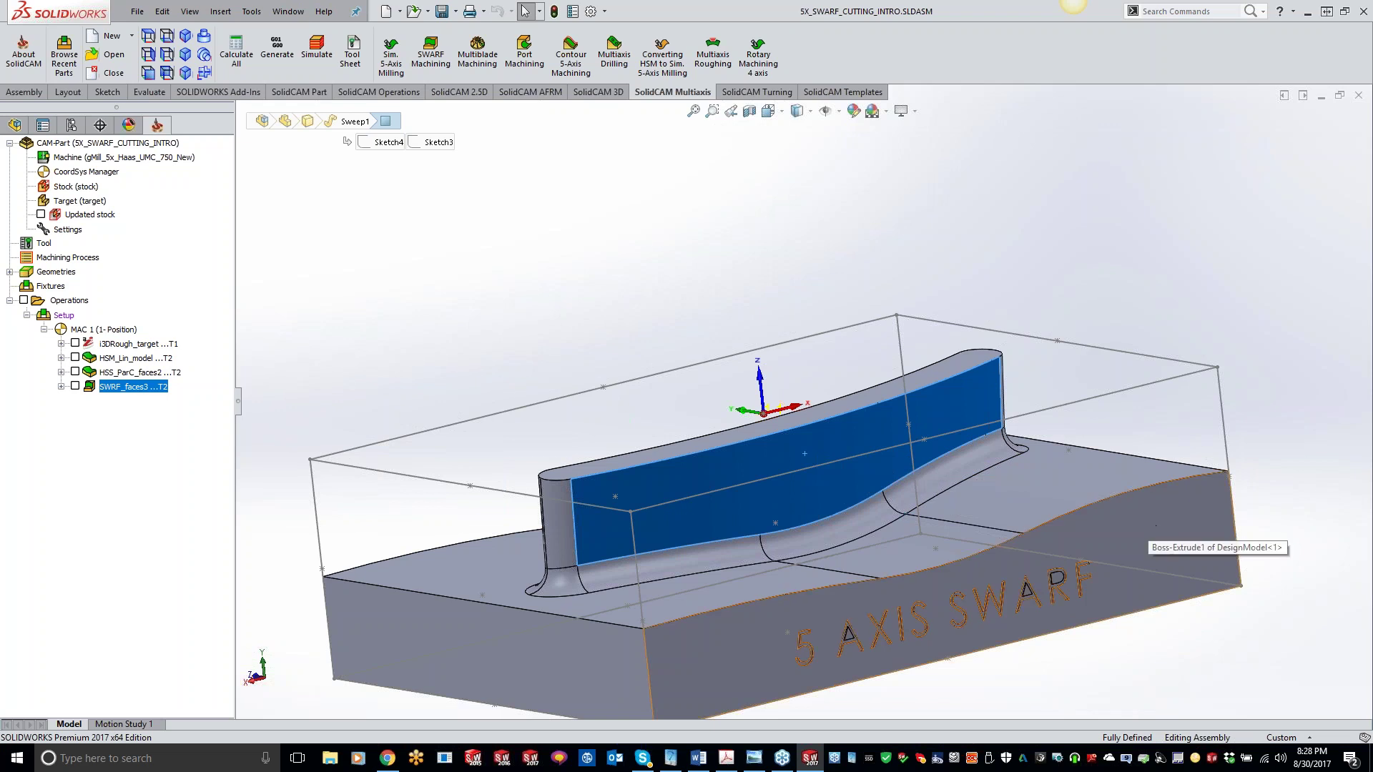
right_click(122, 146)
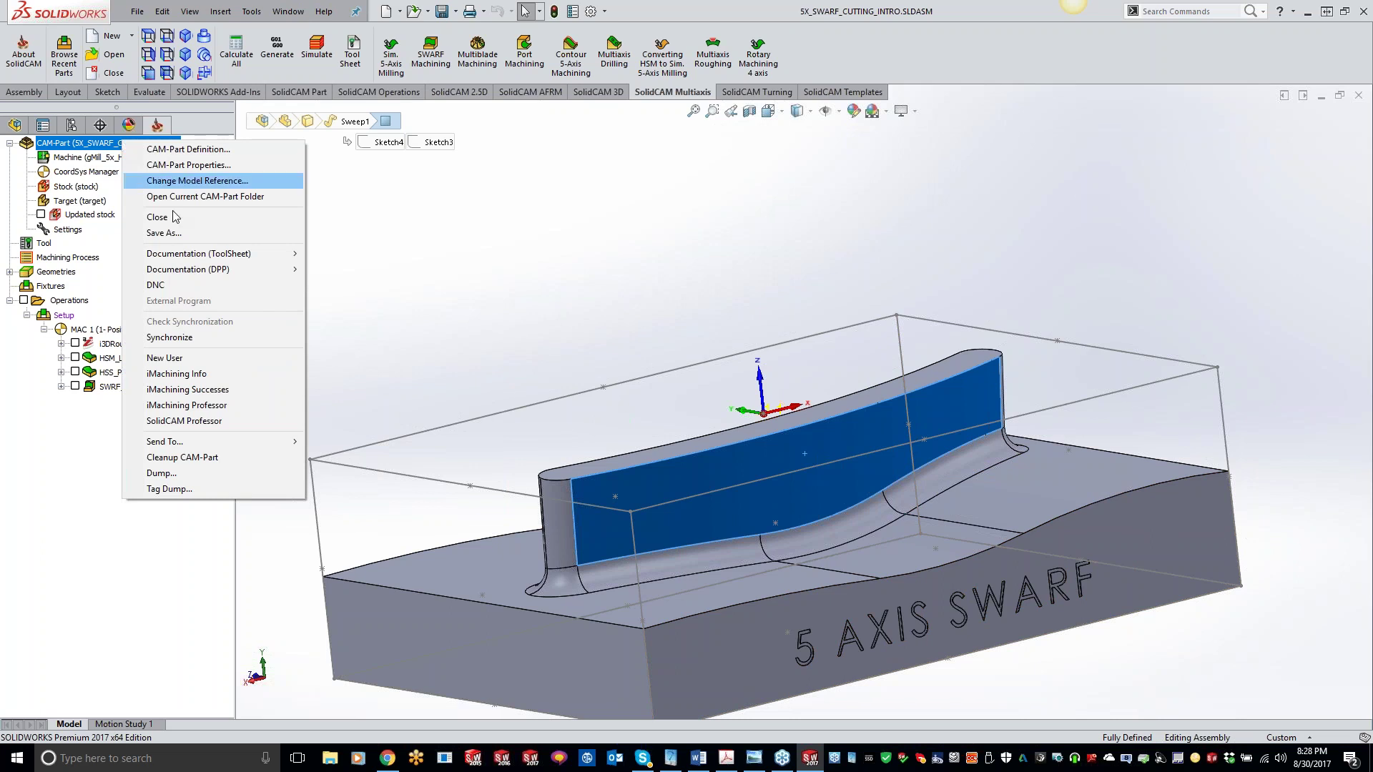
click(592, 217)
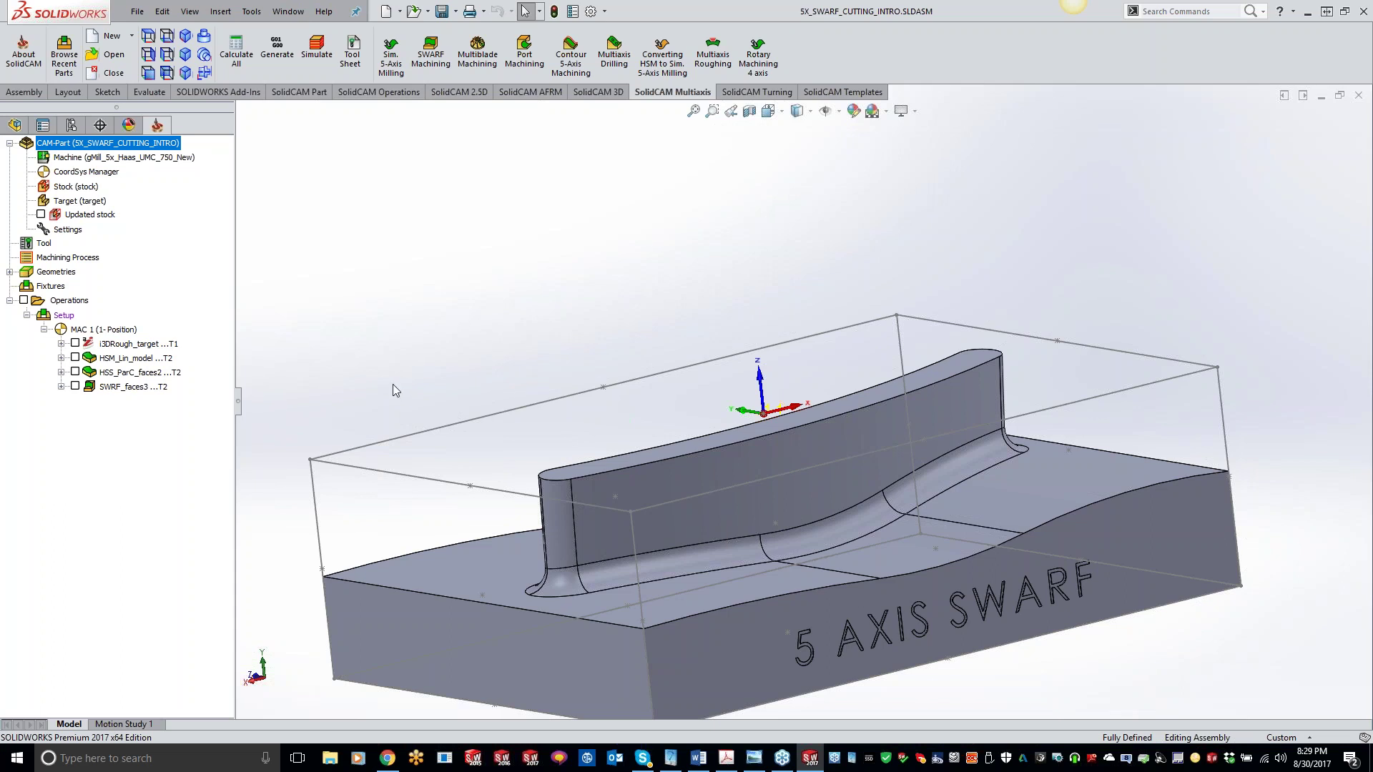
right_click(132, 143)
click(189, 215)
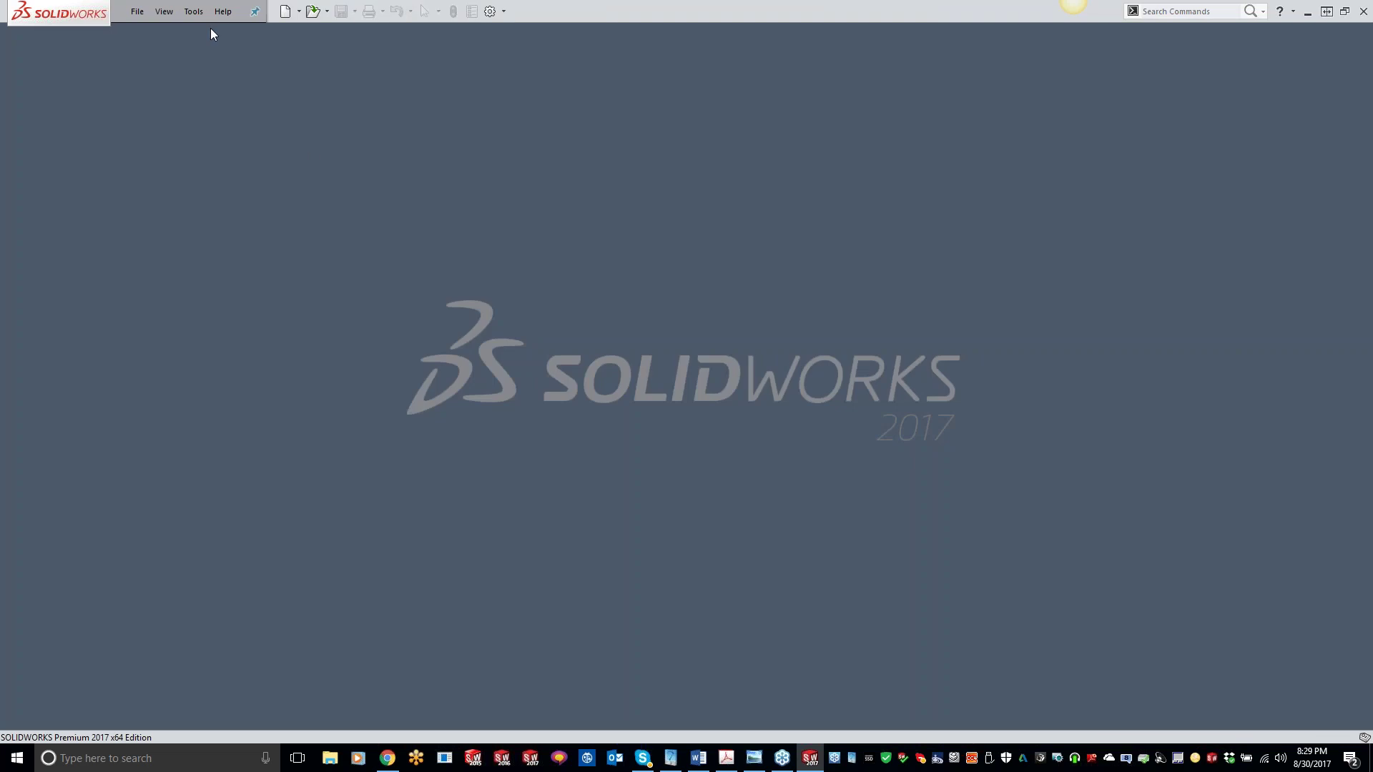
Step: Open the recent CAM-Part MAR.PRT from the 5 x Swarf project folder and briefly display the 5x_Rough_faces9_1 toolpath
click(193, 12)
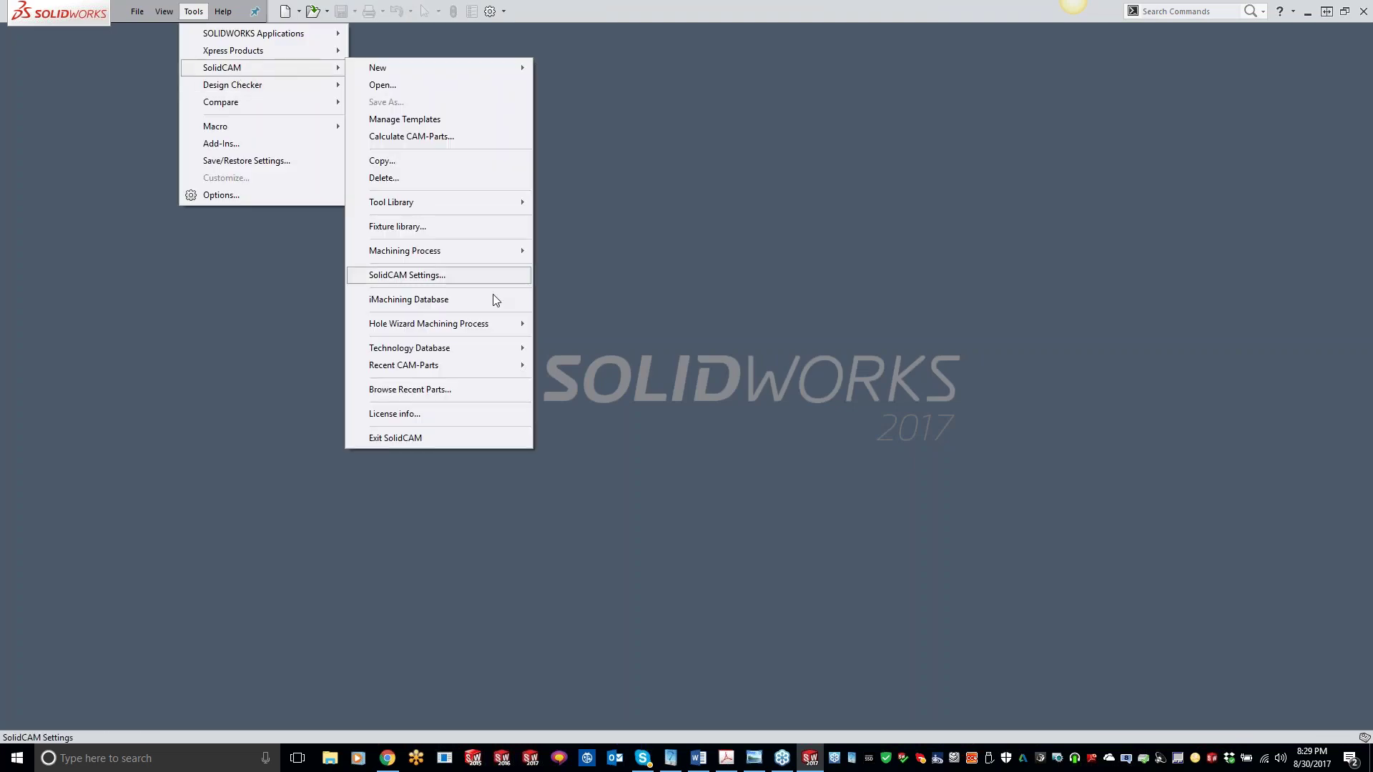
mouse_move(461, 368)
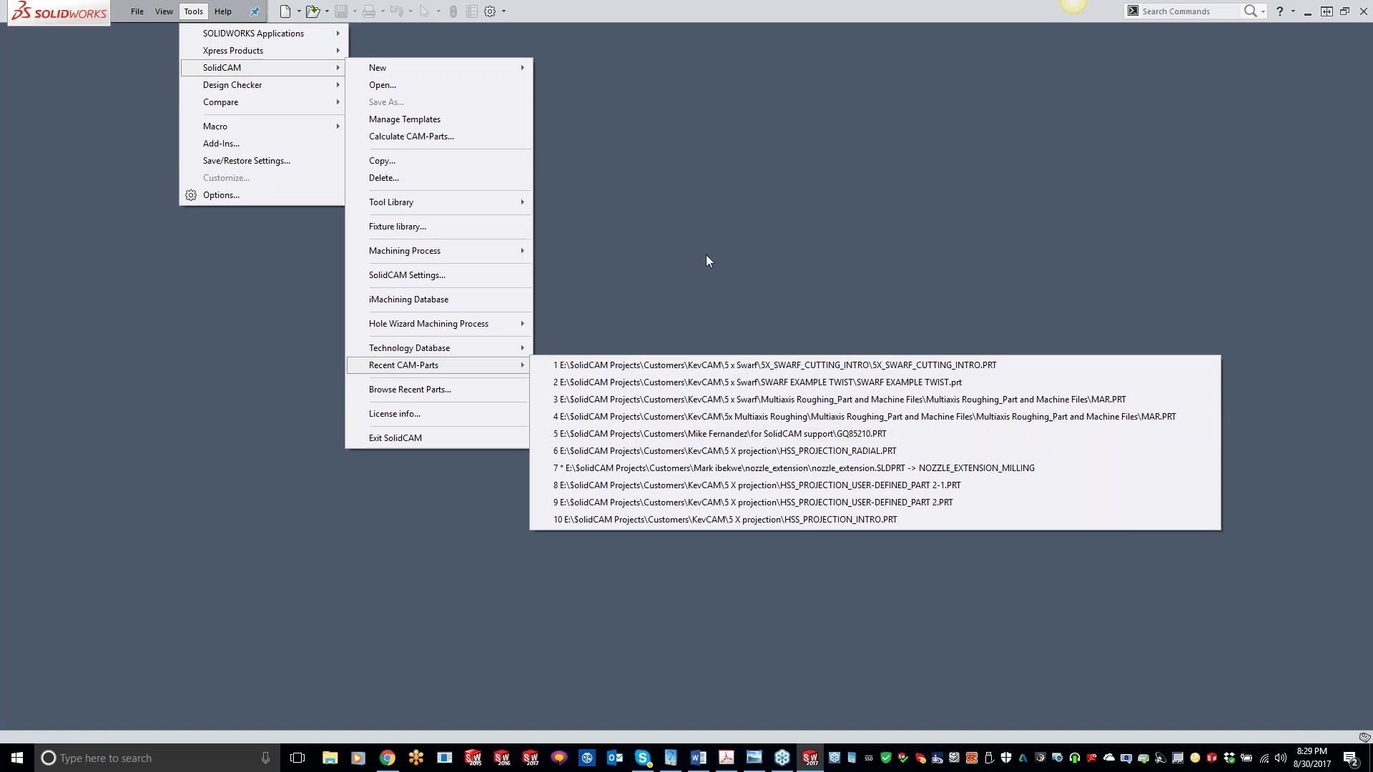
click(708, 399)
click(906, 343)
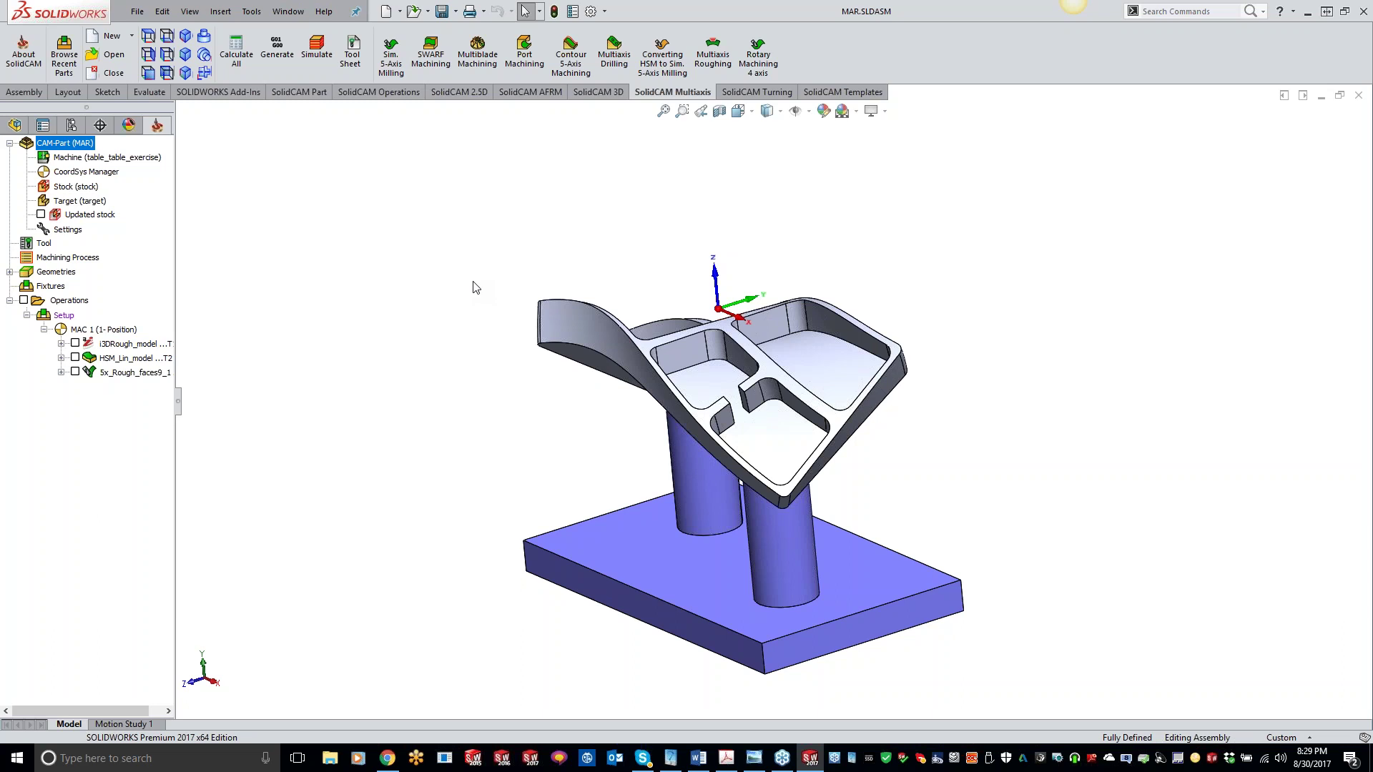
click(76, 371)
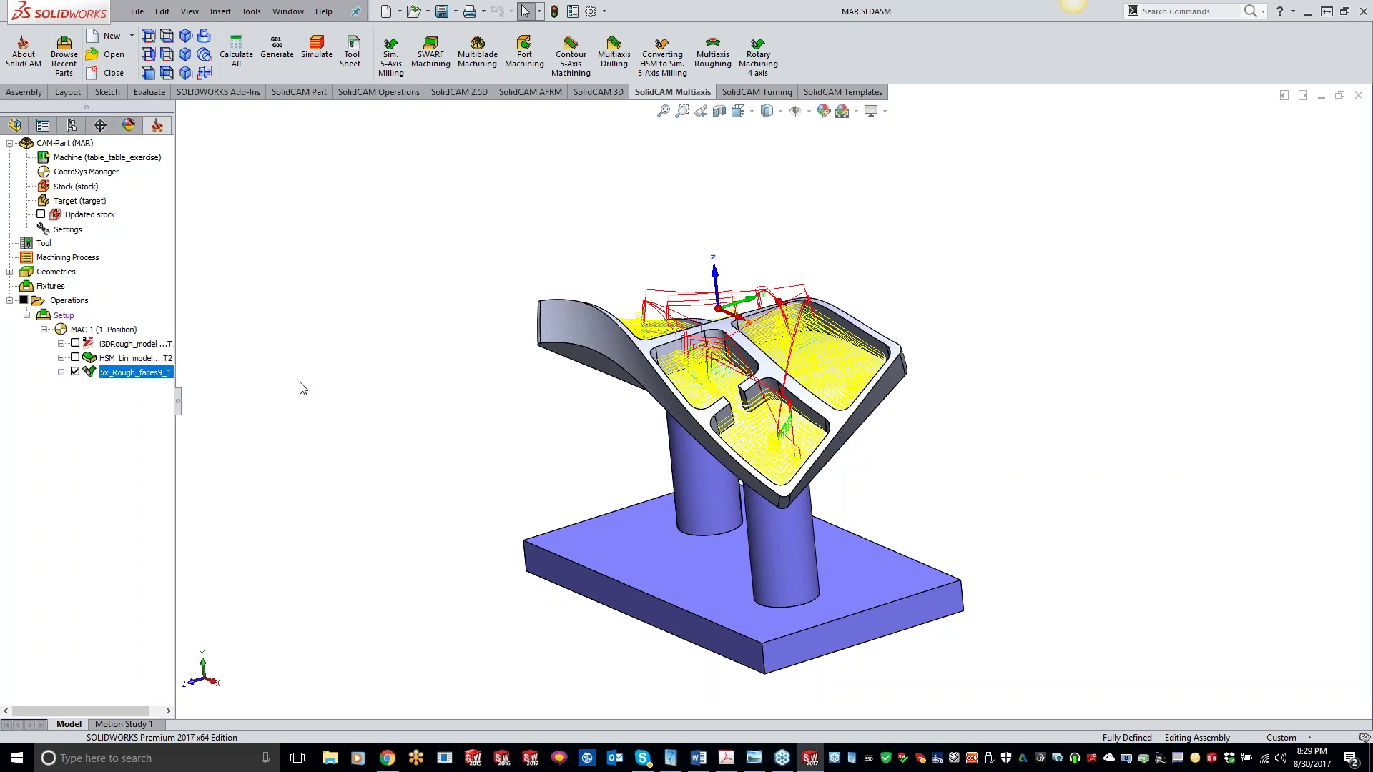
click(76, 371)
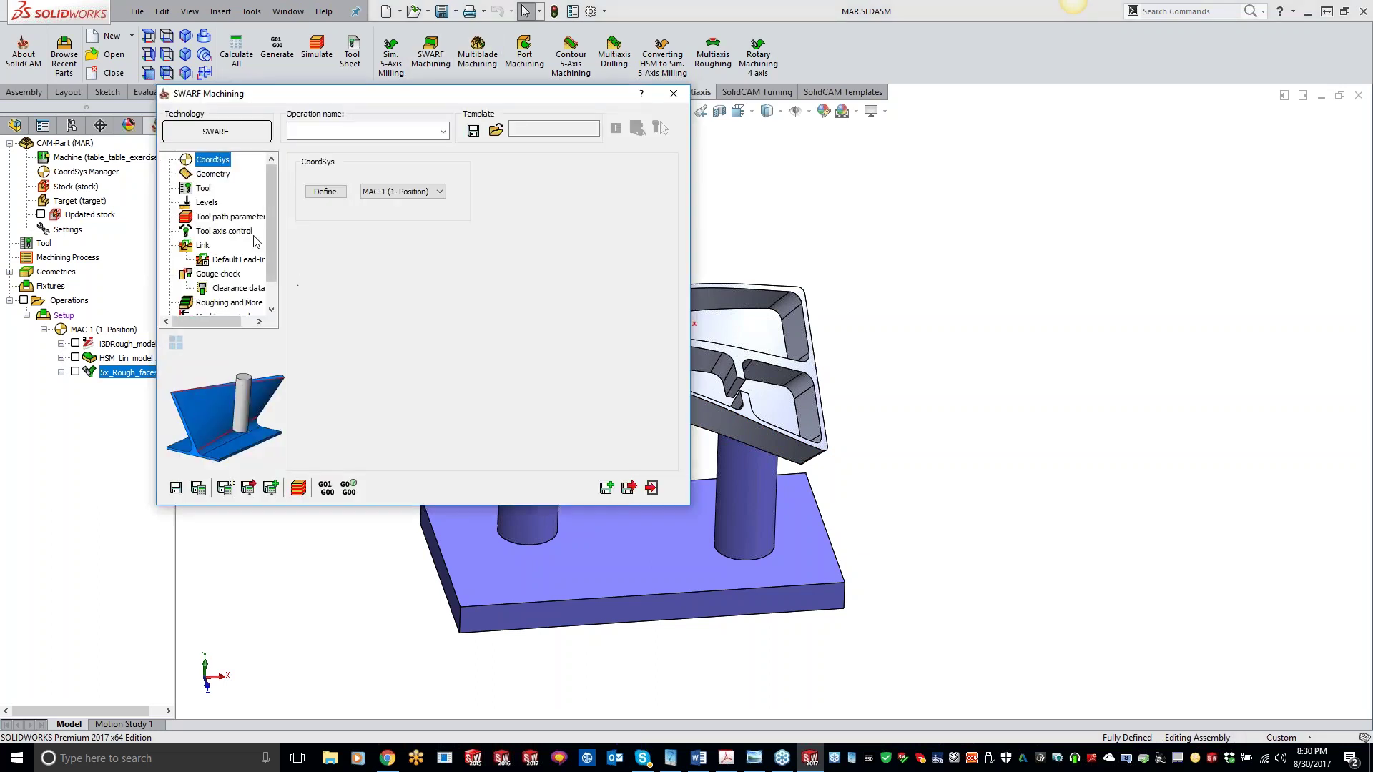
Step: Set the geometry strategy of a new SWARF machining operation to Shortest distance
click(208, 175)
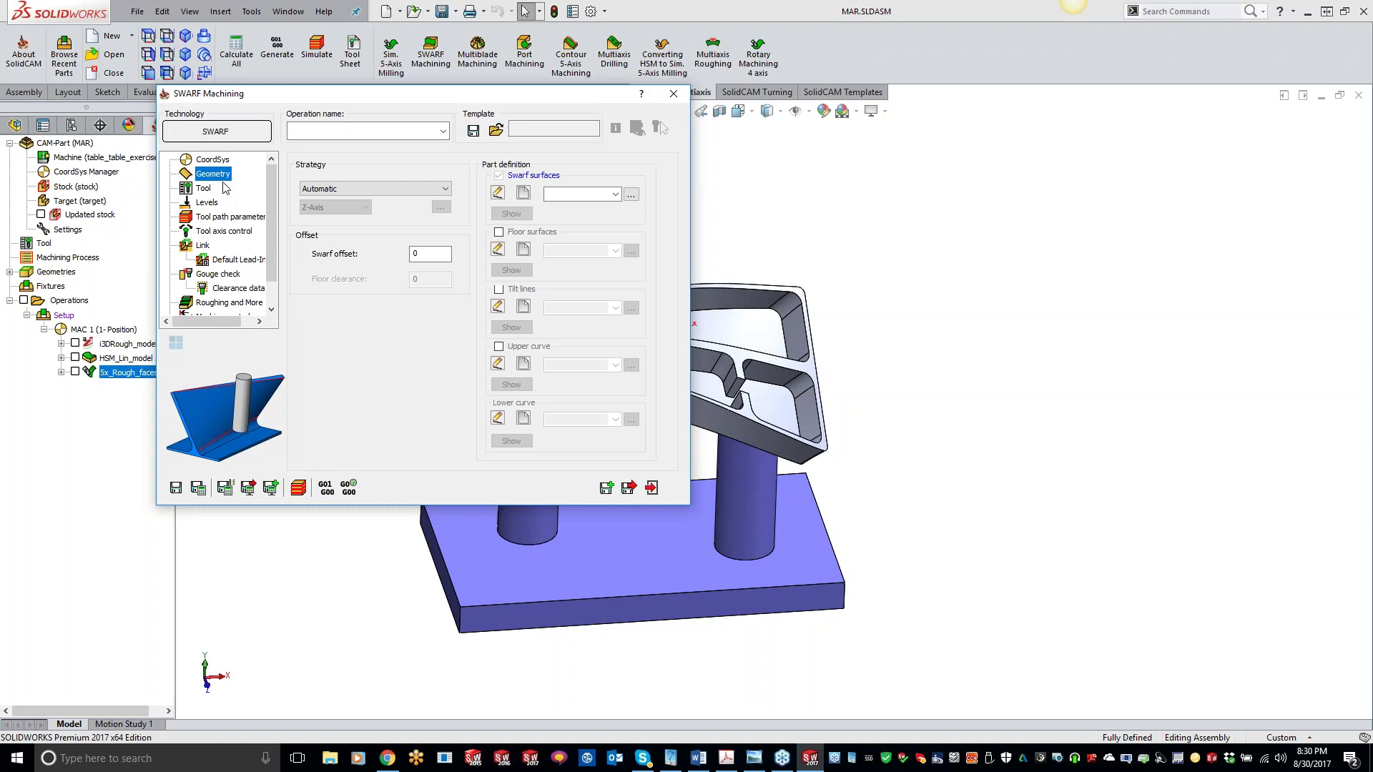
click(373, 189)
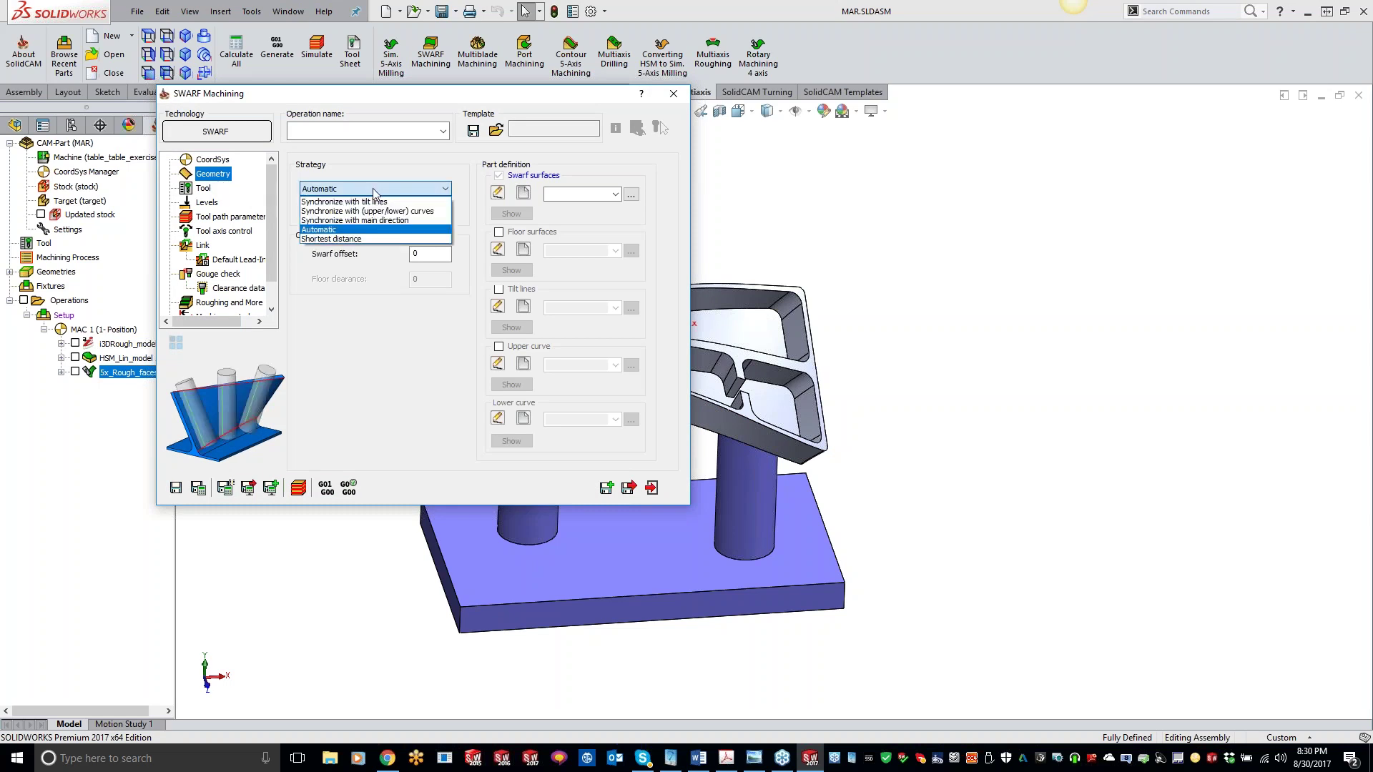
click(375, 238)
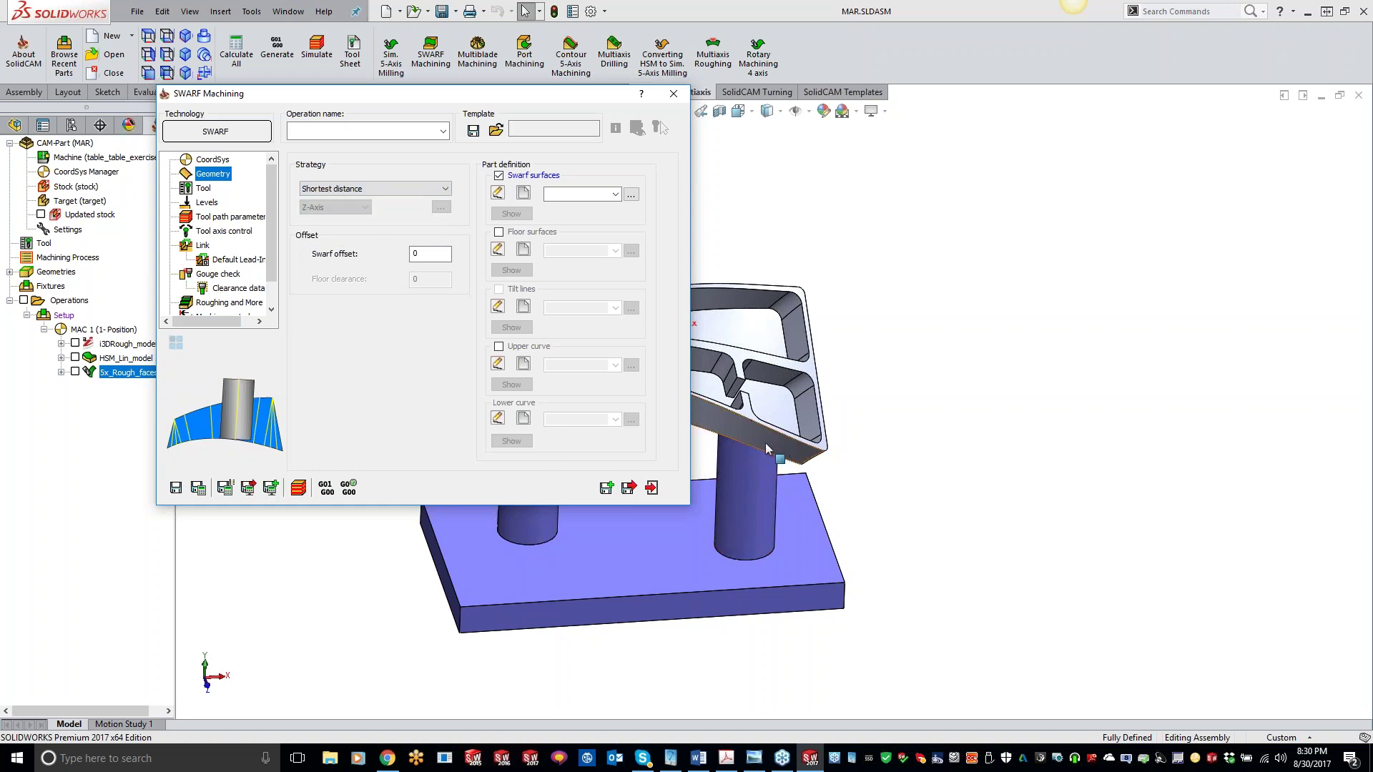
Step: Define the swarf surfaces by selecting the outer side faces all around the contoured part's perimeter
click(724, 434)
click(524, 194)
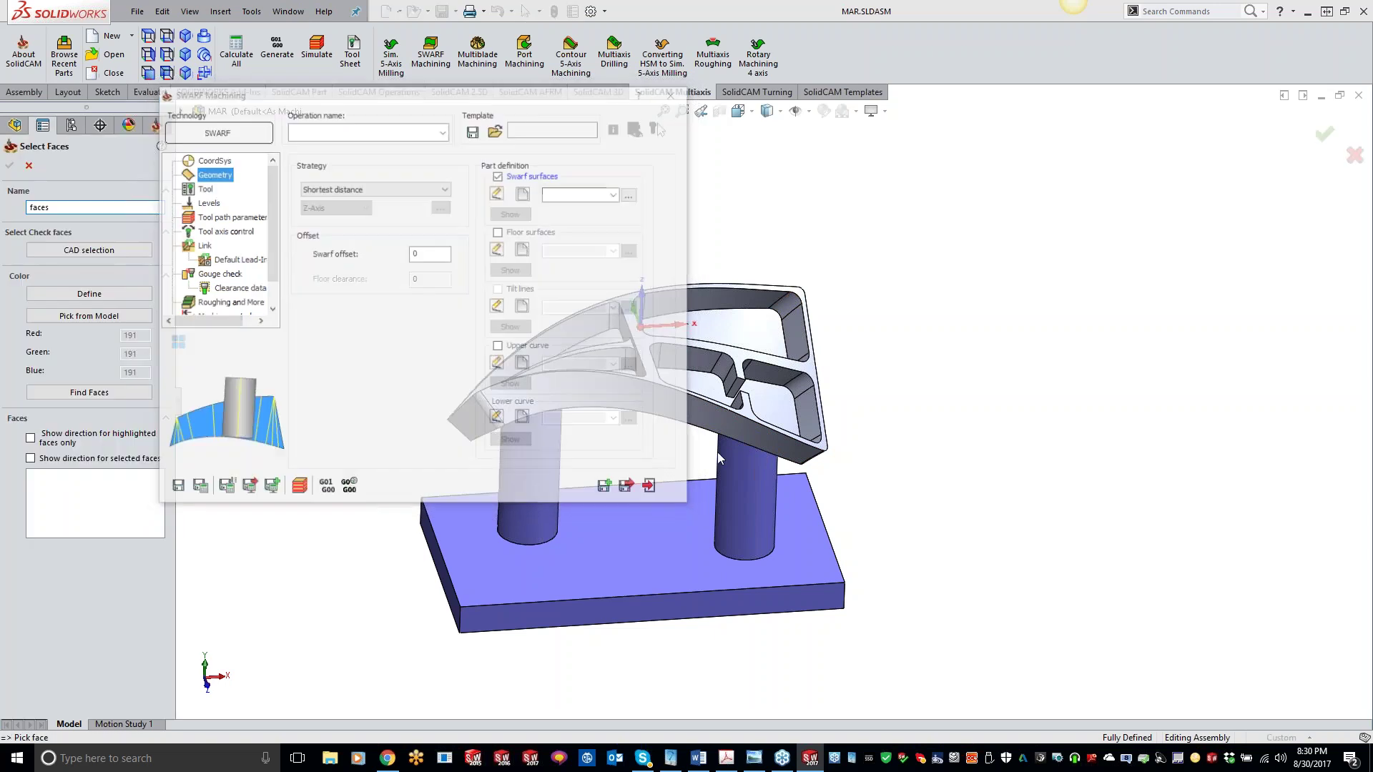
click(665, 407)
click(498, 427)
middle_drag(498, 427, 656, 474)
click(570, 447)
click(626, 456)
click(524, 444)
middle_drag(524, 444, 491, 498)
click(324, 384)
click(313, 413)
click(473, 491)
middle_drag(757, 496, 353, 331)
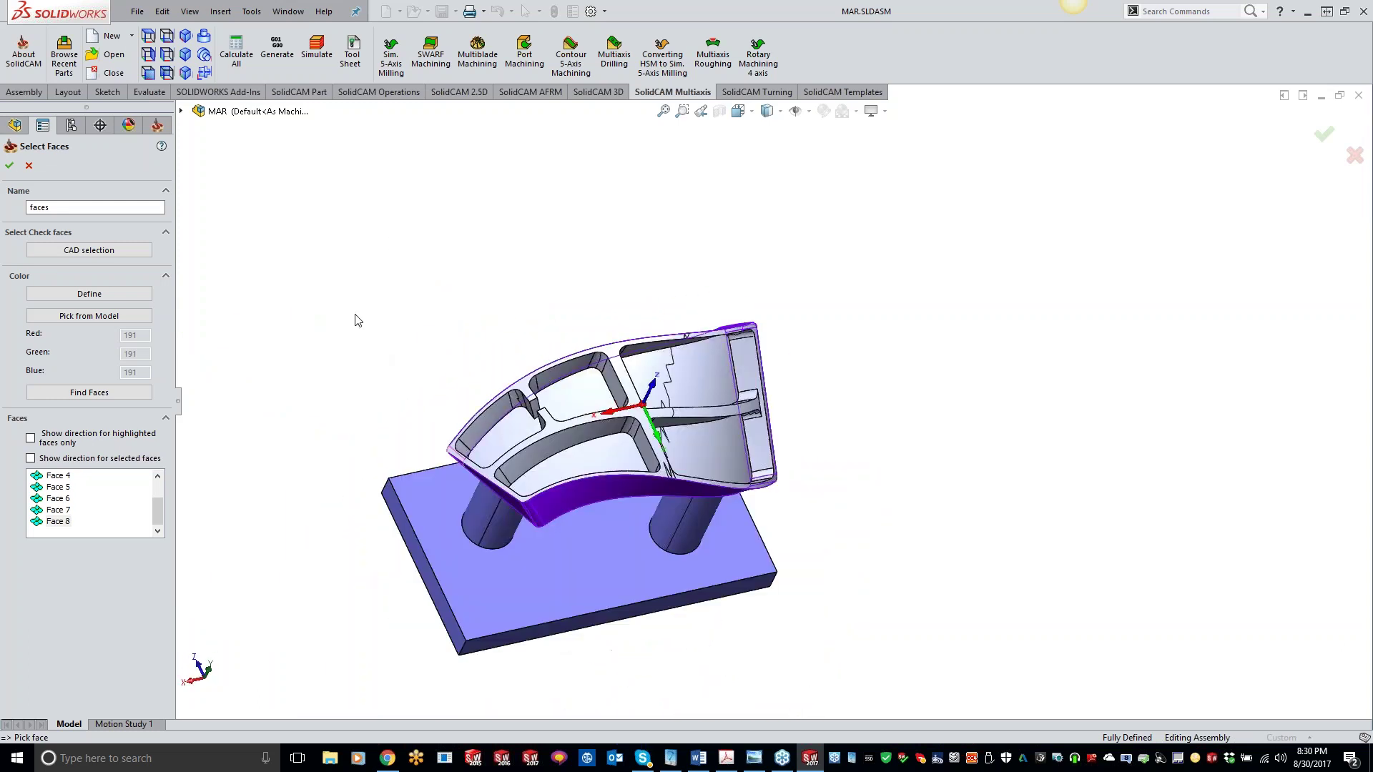
click(10, 169)
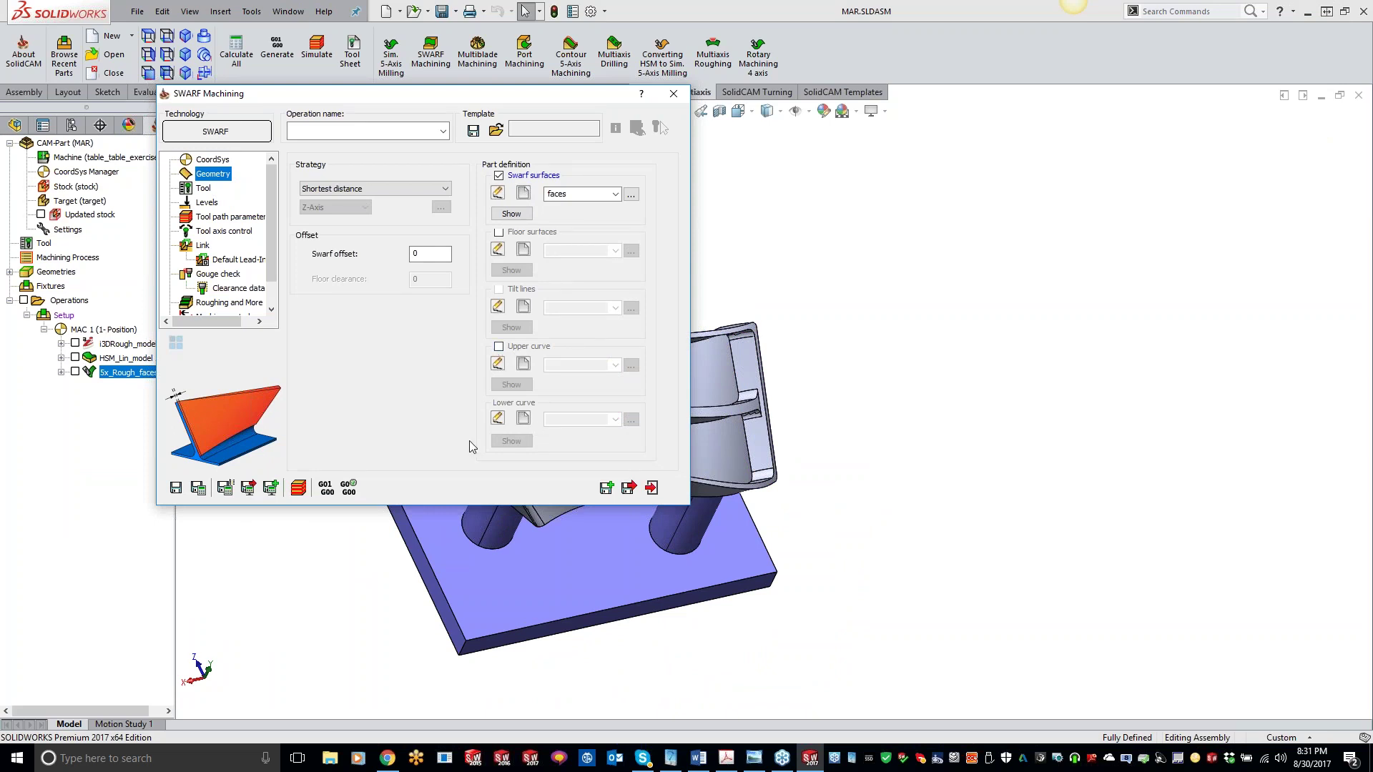
Step: Assign tool 1, the 16 mm diameter cutter, to the SWARF operation from the part's tool table
click(205, 188)
click(372, 378)
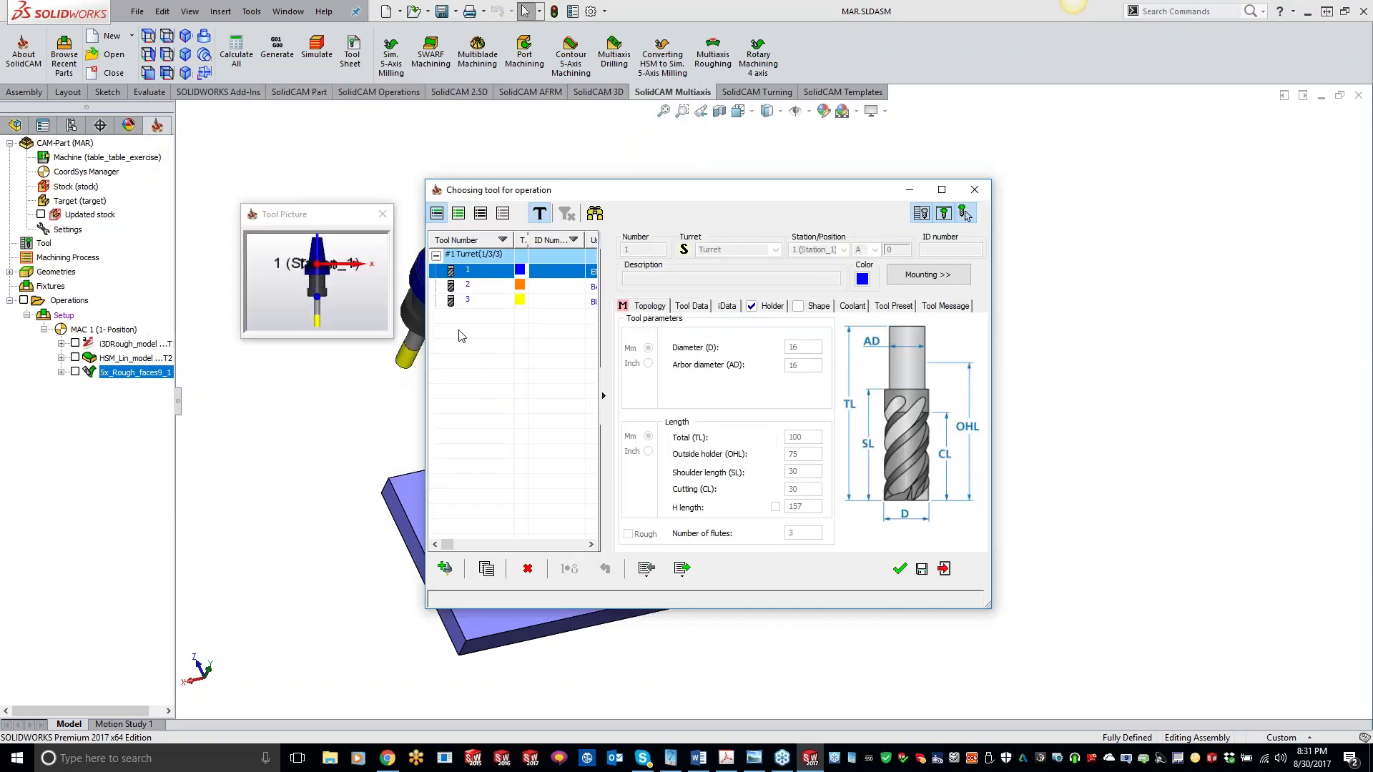
double_click(468, 285)
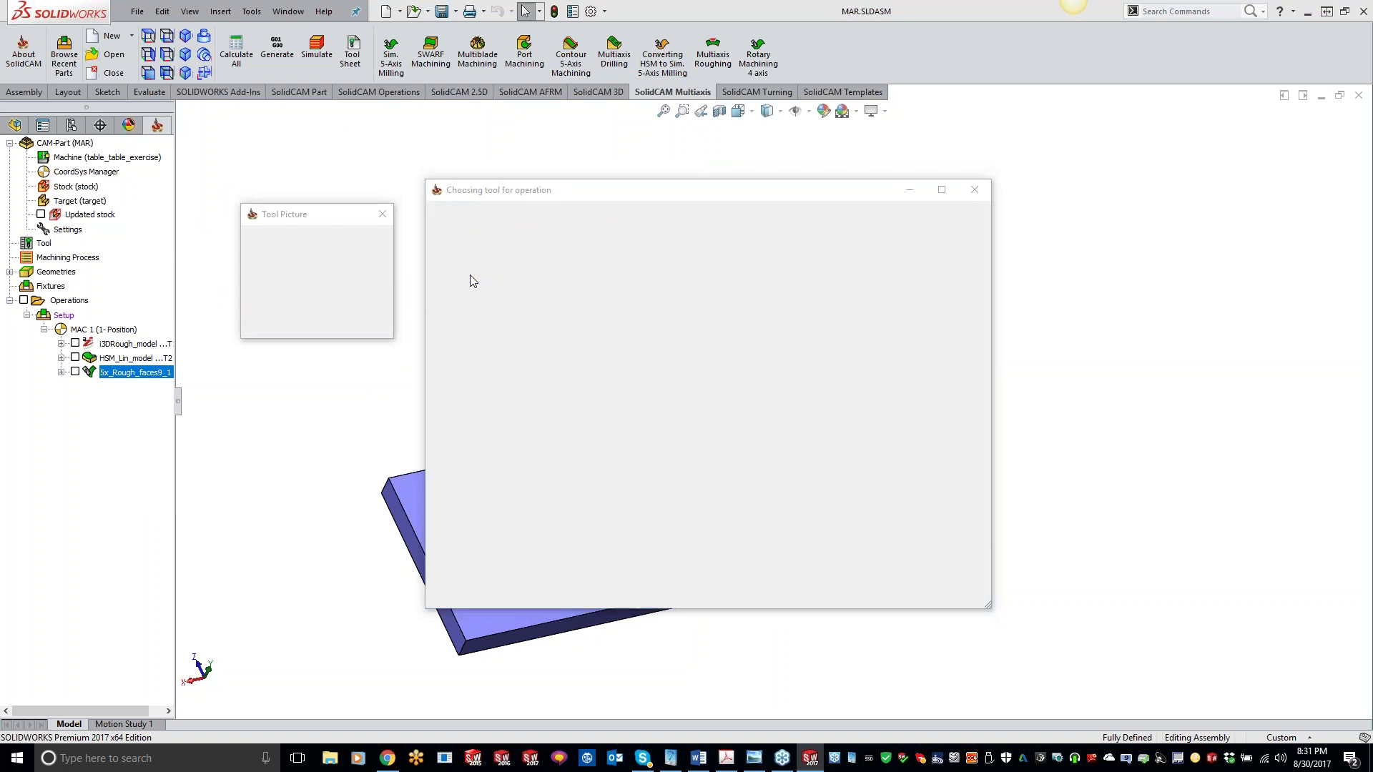
Step: Review the SWARF operation's levels, tool path parameters, tool axis control, link and gouge check settings
click(207, 204)
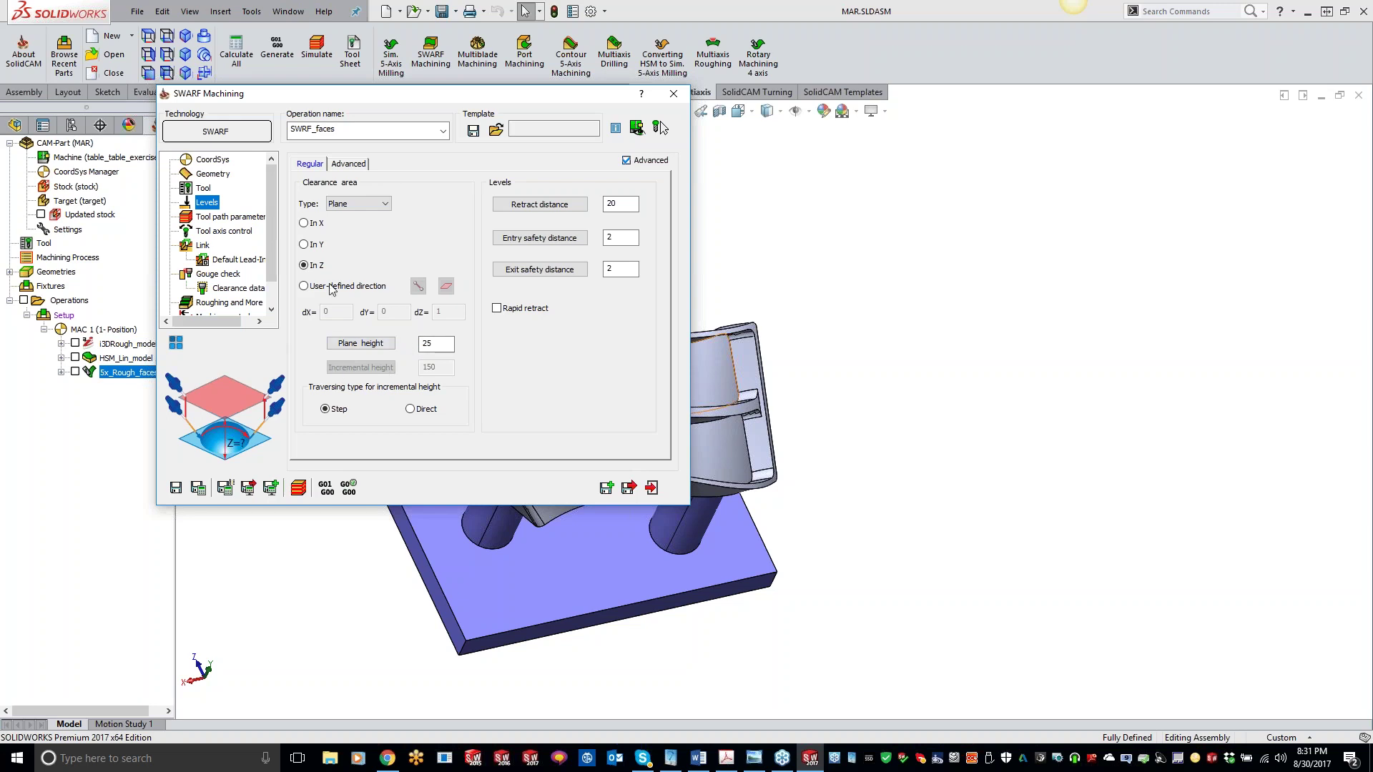
click(435, 343)
click(216, 218)
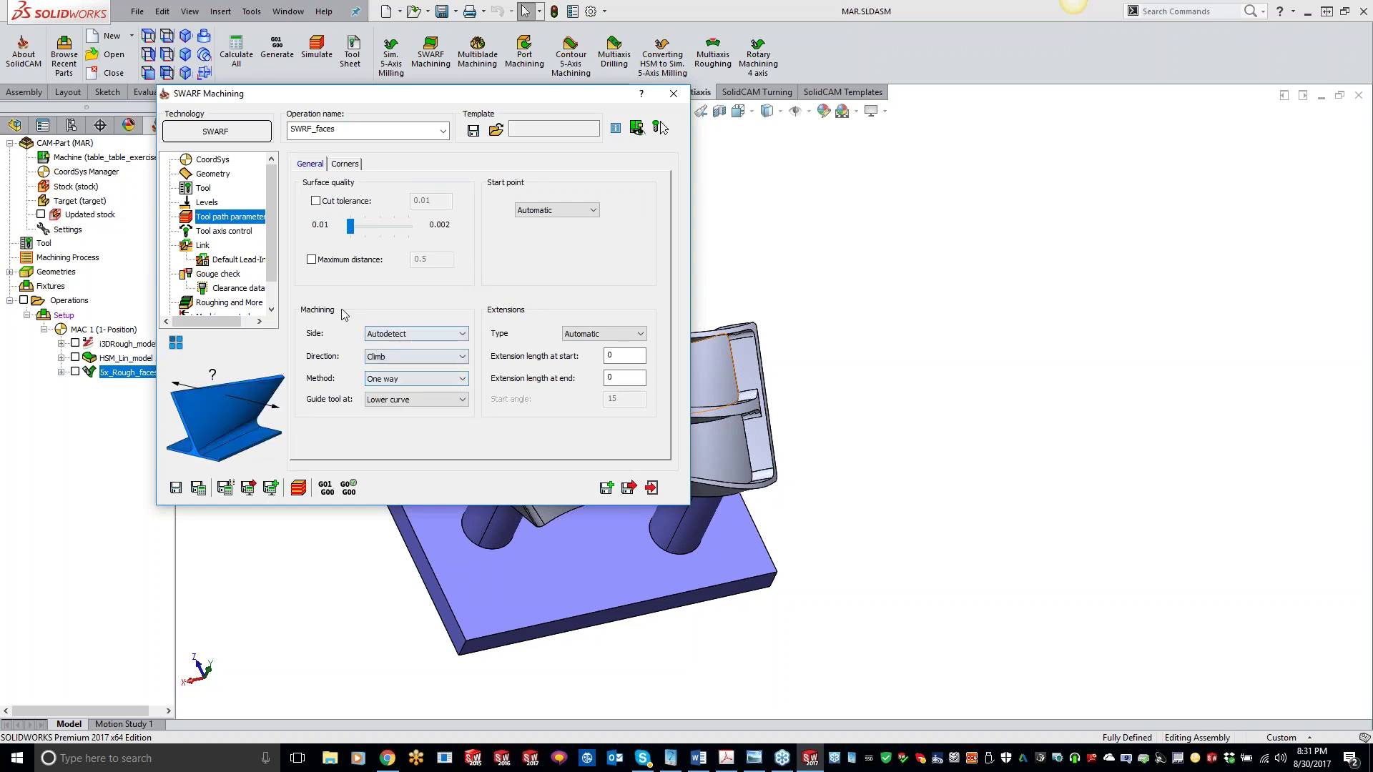
click(223, 233)
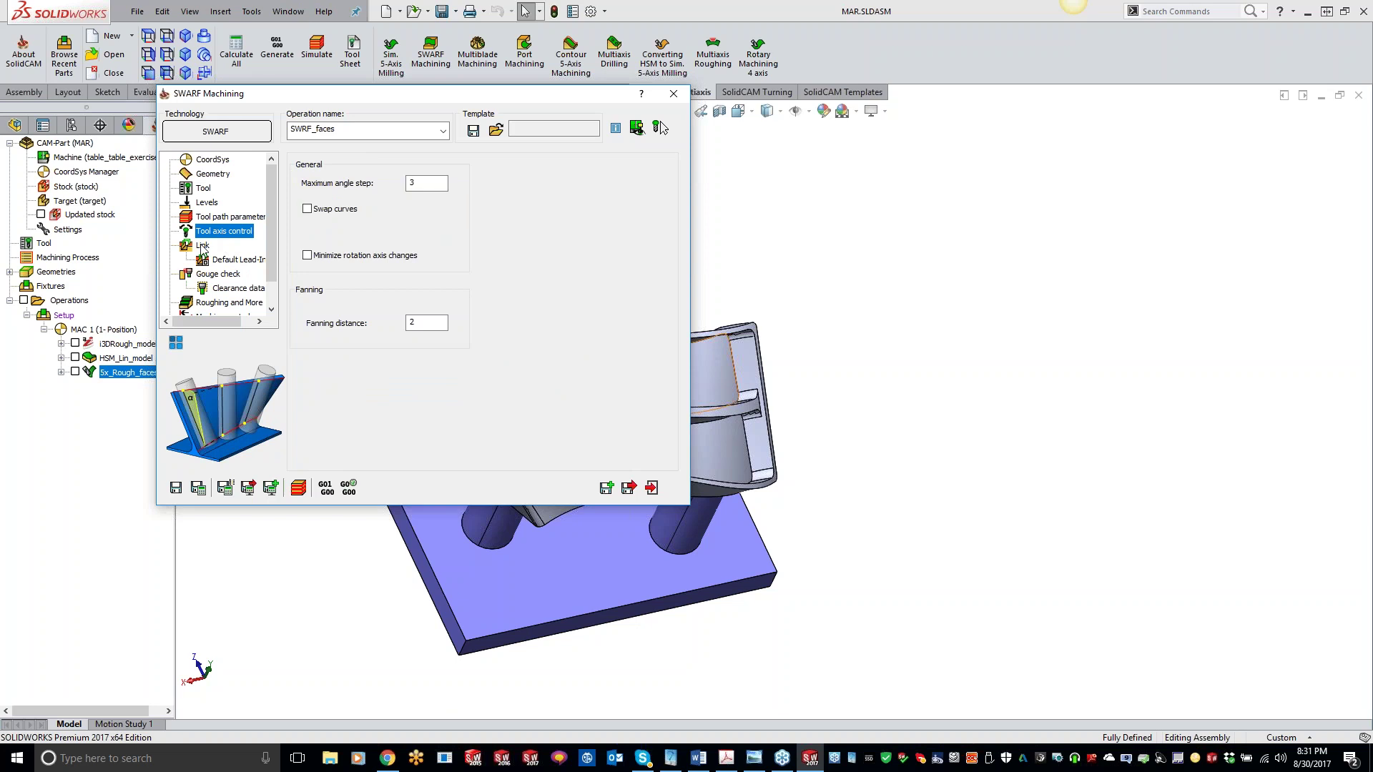
click(206, 248)
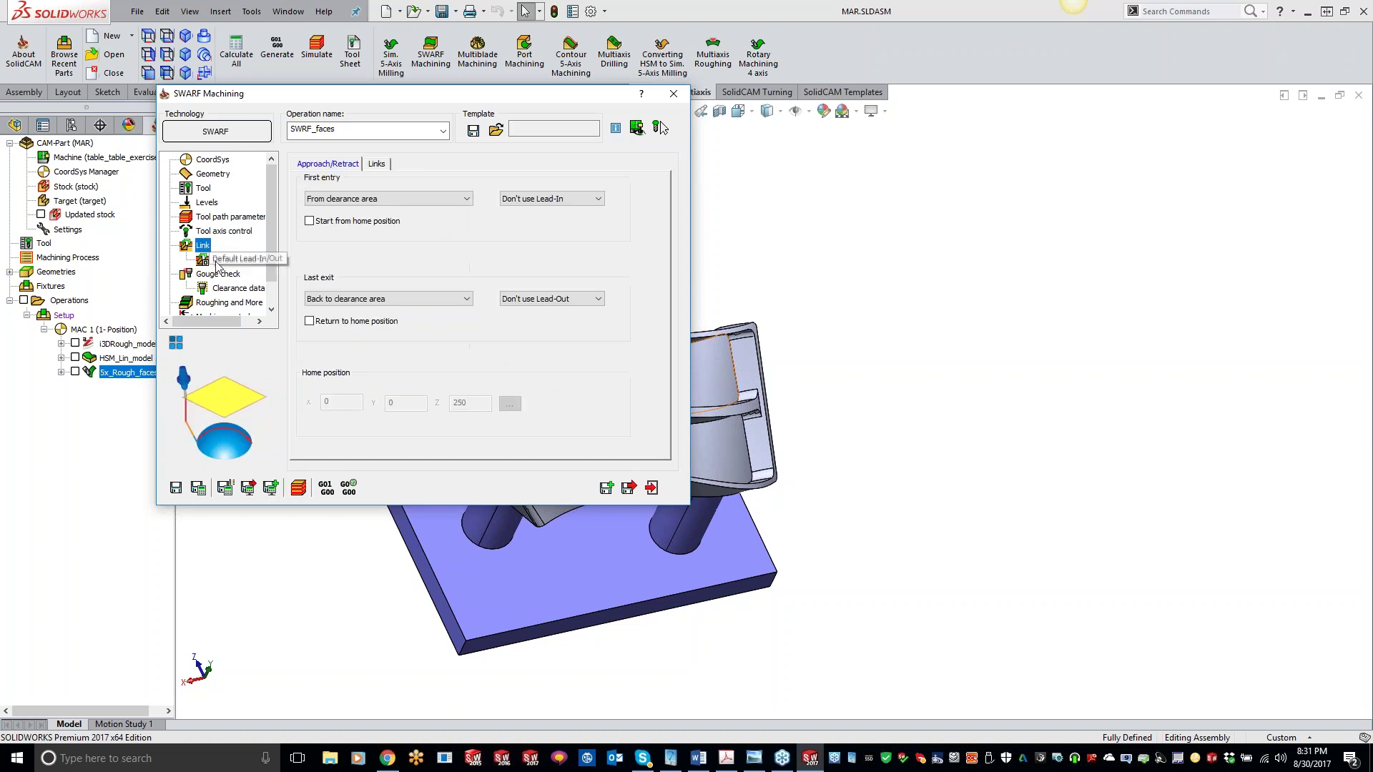
click(228, 277)
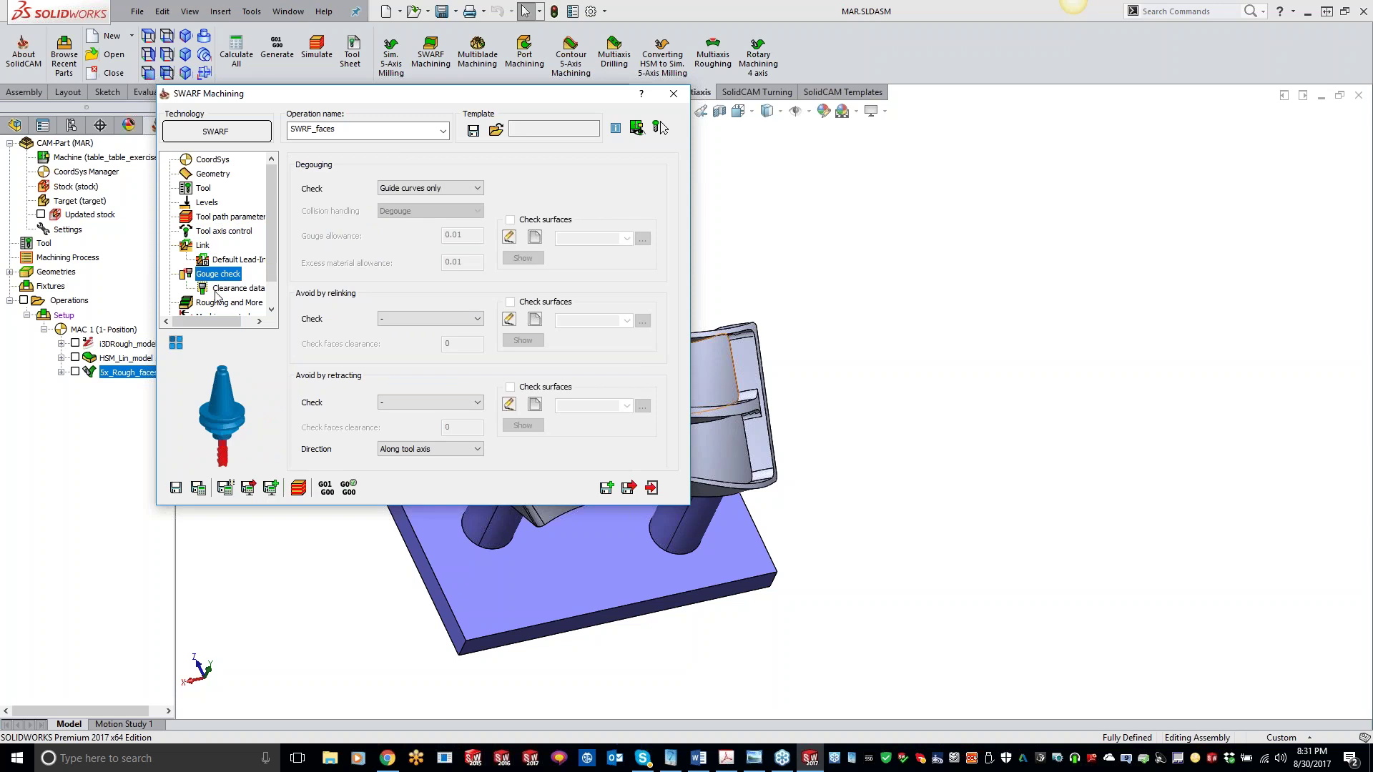
Step: Set the roughing pattern slices to depth steps by slice distance with a distance of 1.5
click(213, 303)
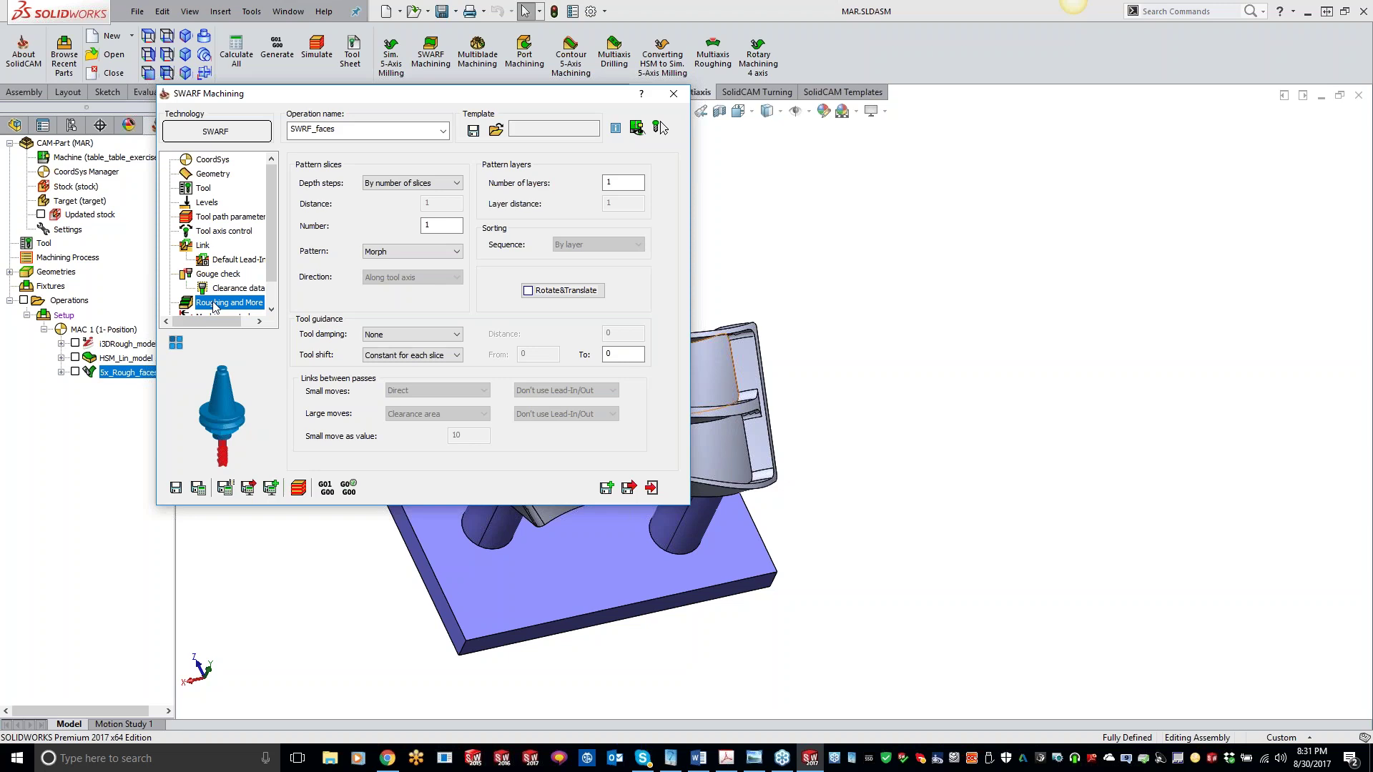
click(411, 184)
click(410, 201)
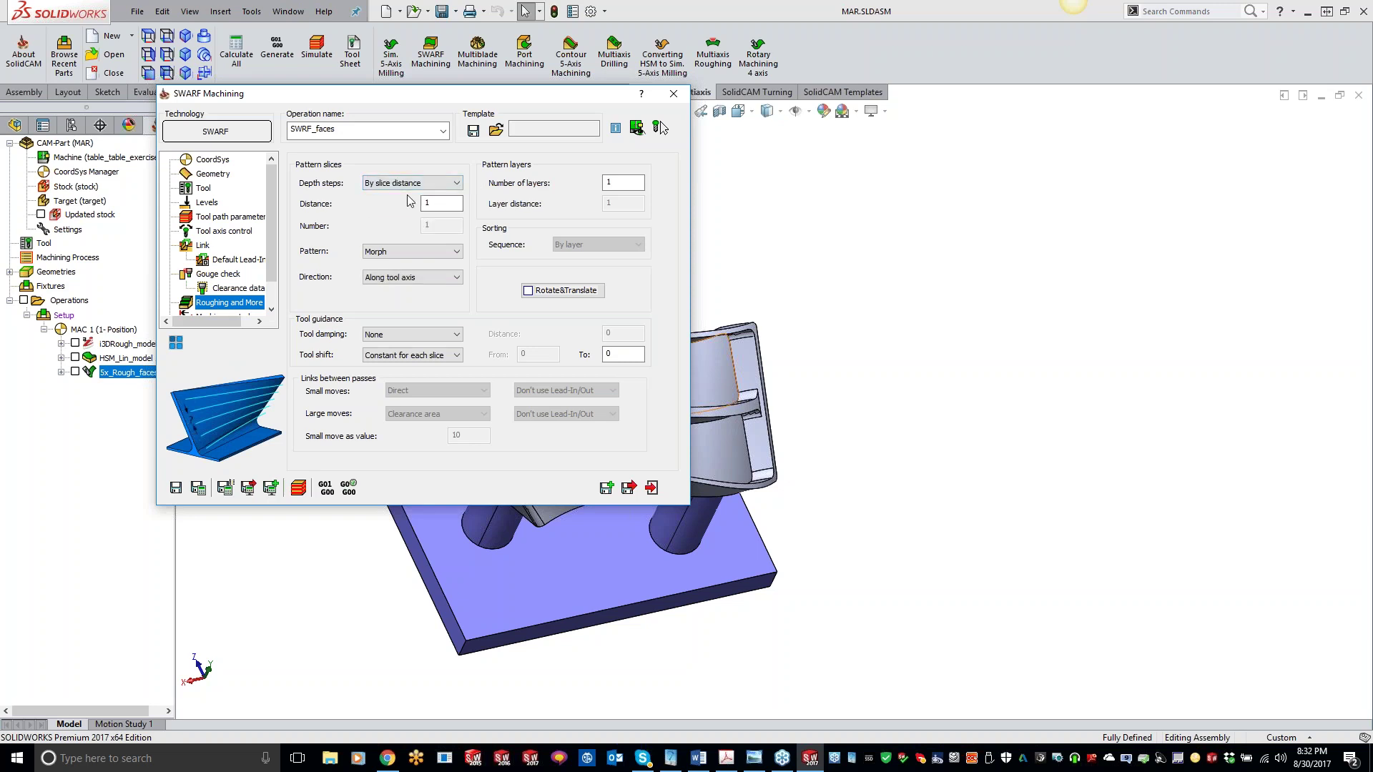
click(449, 208)
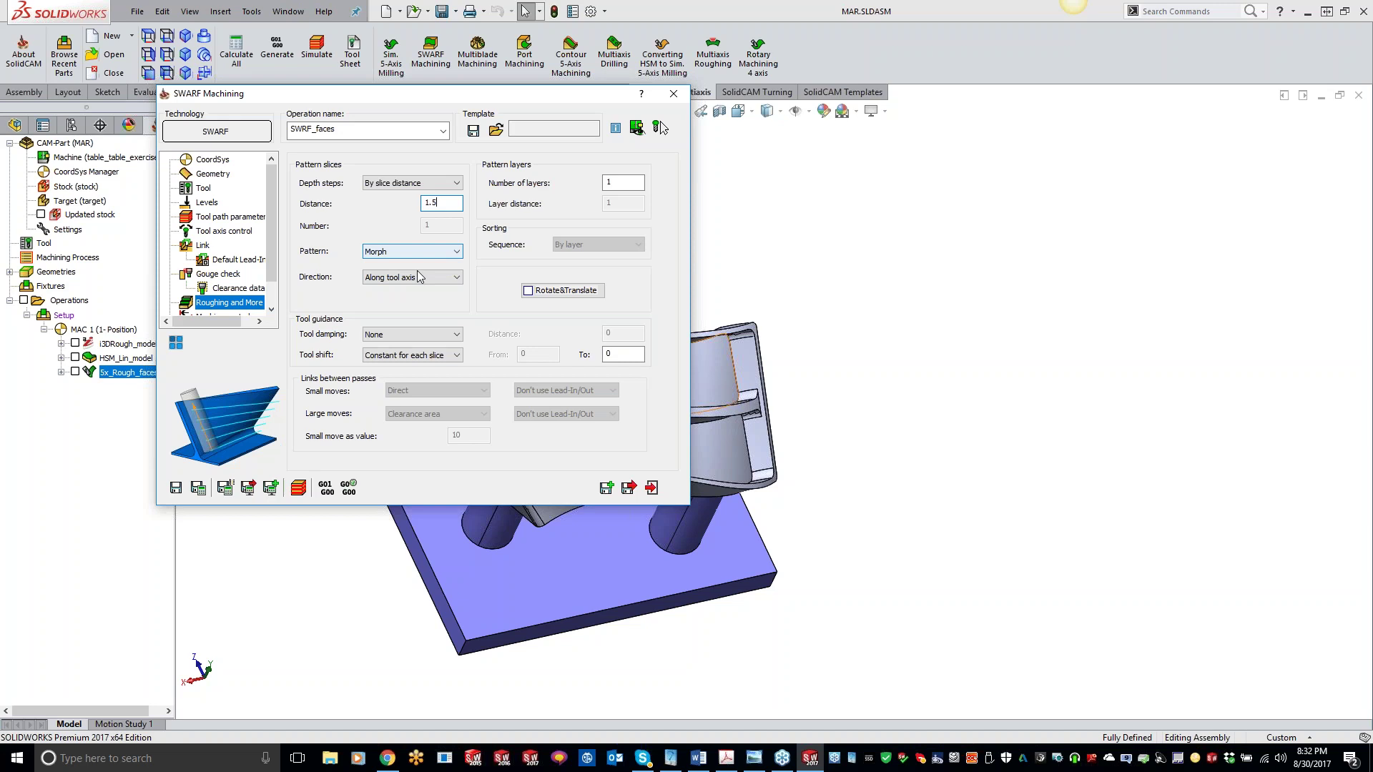
Step: Save and calculate the SWARF operation, collapse its dialog, and inspect the toolpath around the part's outer walls
click(198, 488)
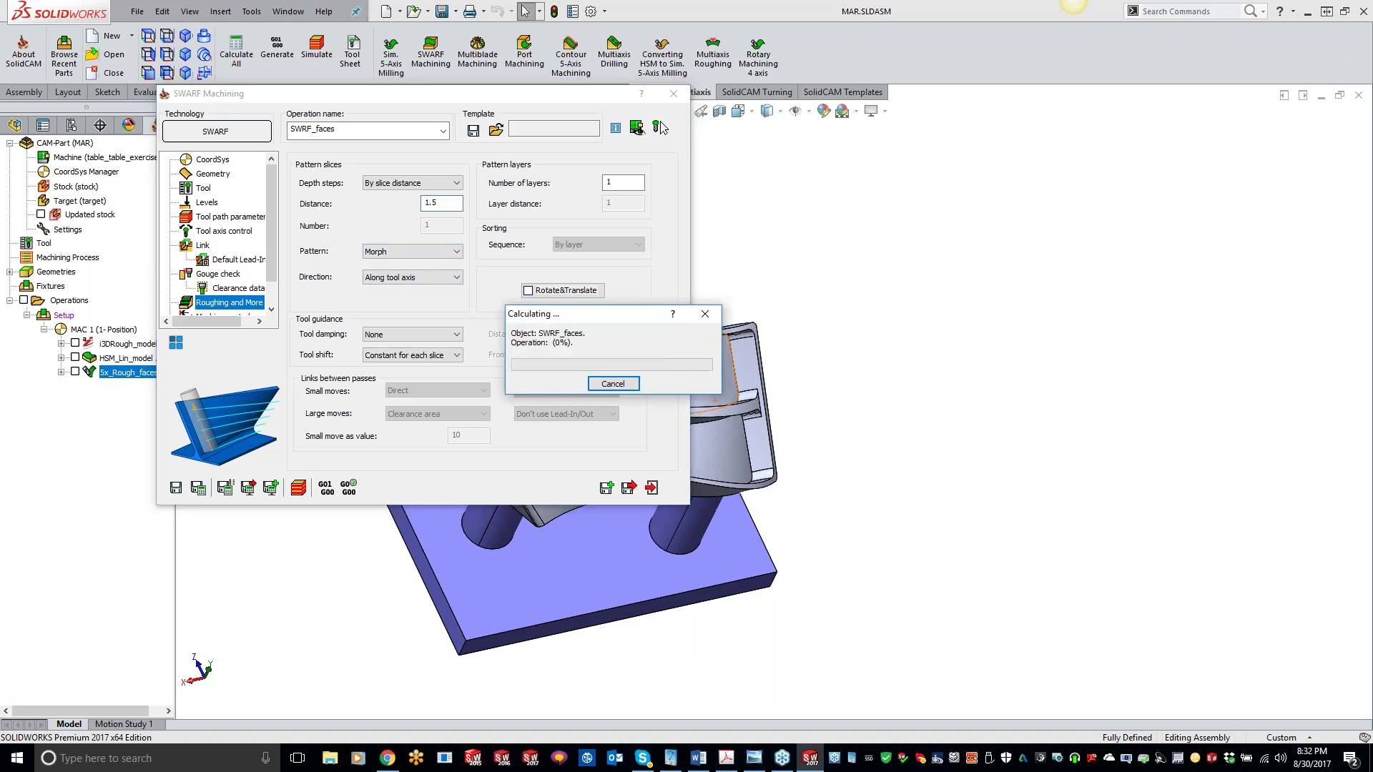
double_click(542, 97)
middle_drag(910, 463, 767, 495)
middle_drag(560, 410, 615, 450)
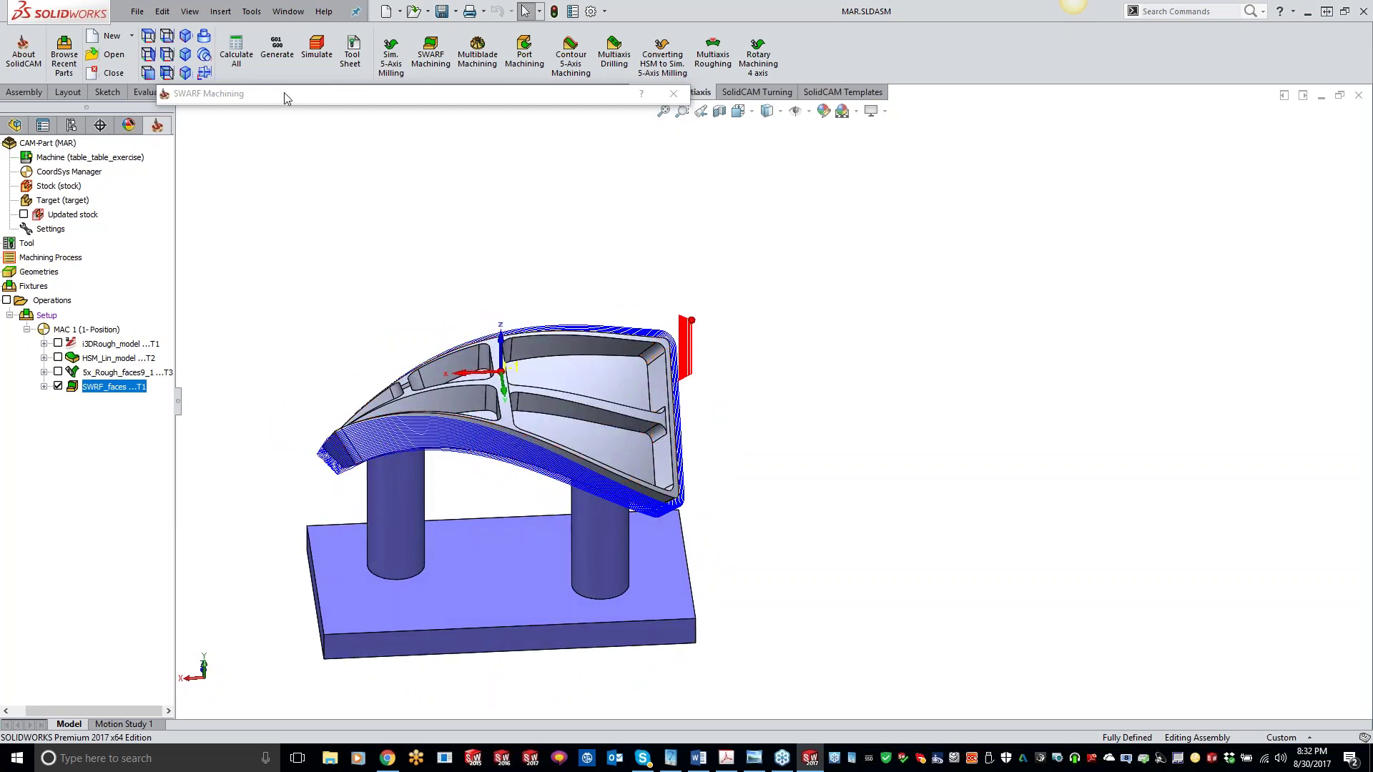
Step: Open the simulation of the SWARF operation in SolidVerify mode
click(299, 488)
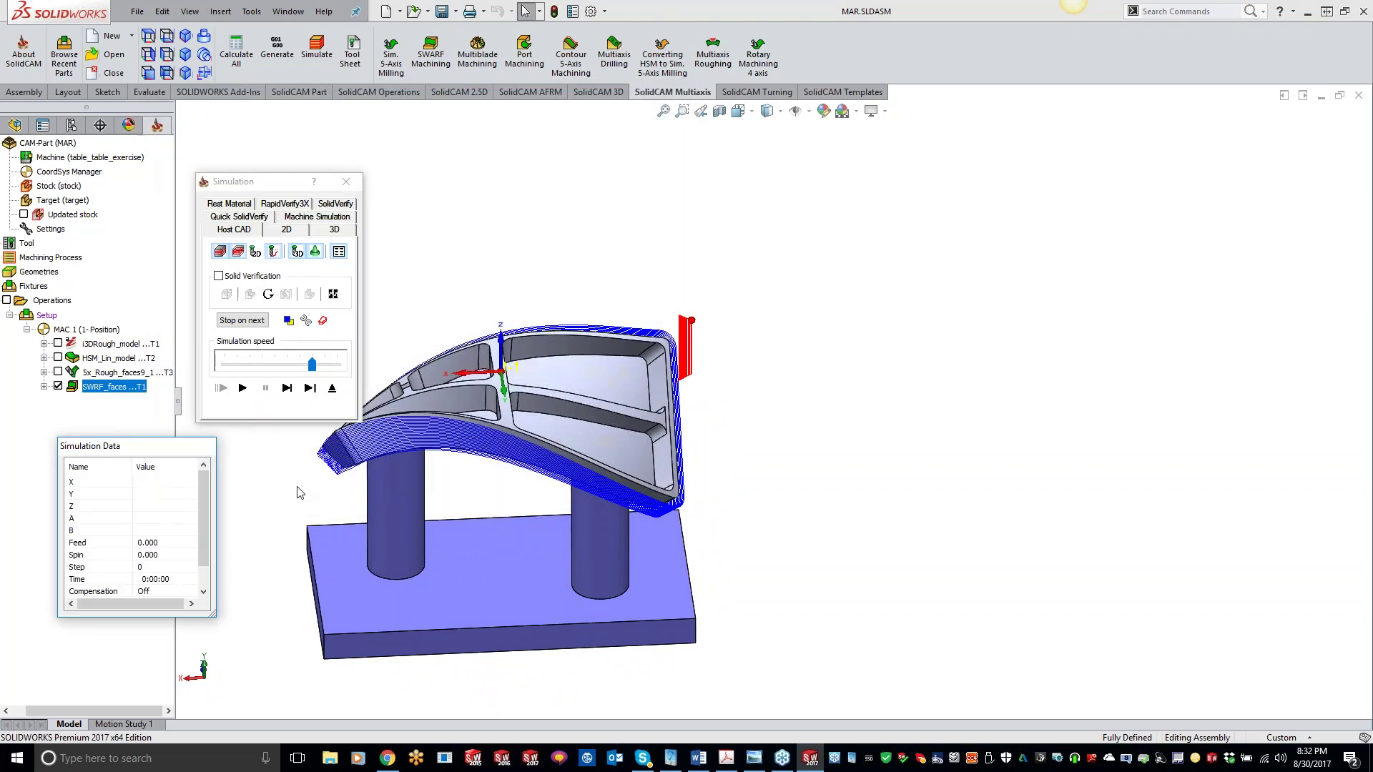
click(342, 205)
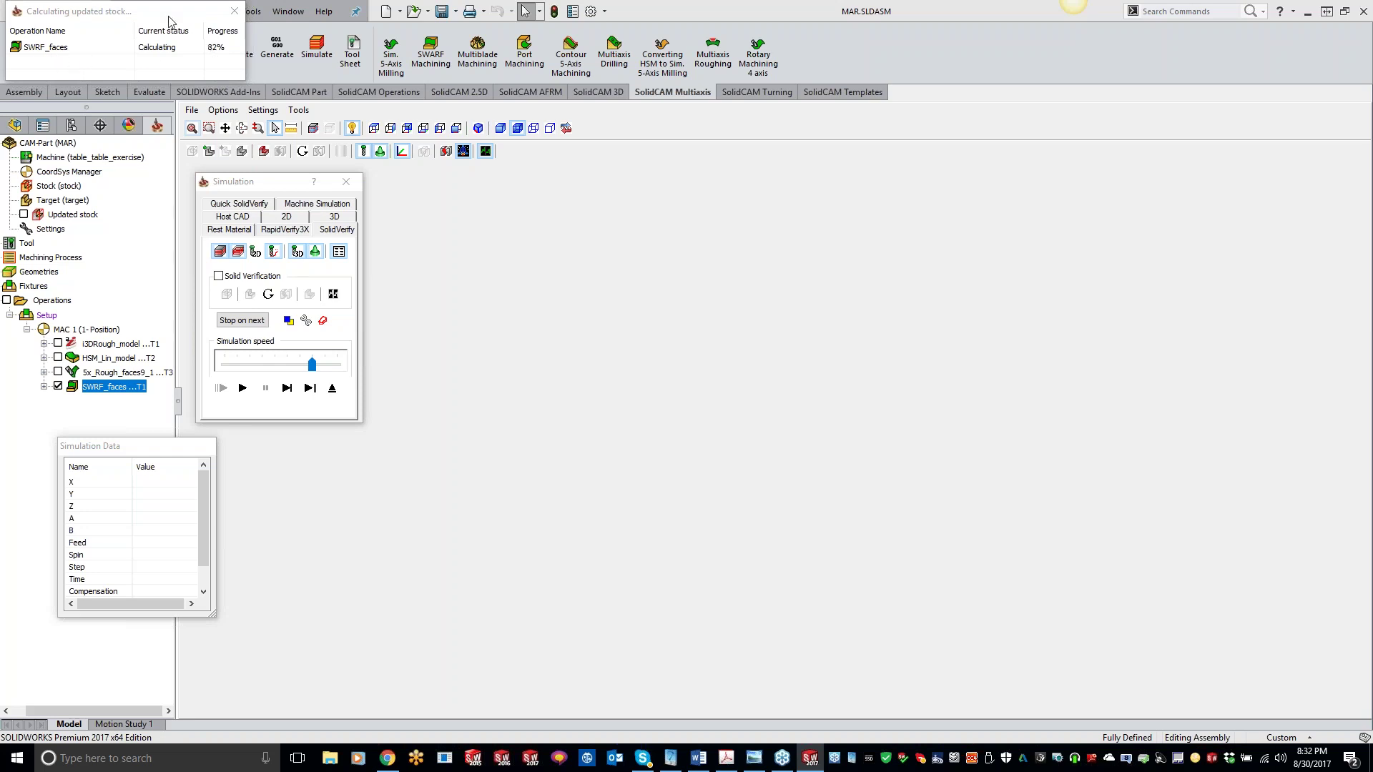
drag(159, 16, 194, 70)
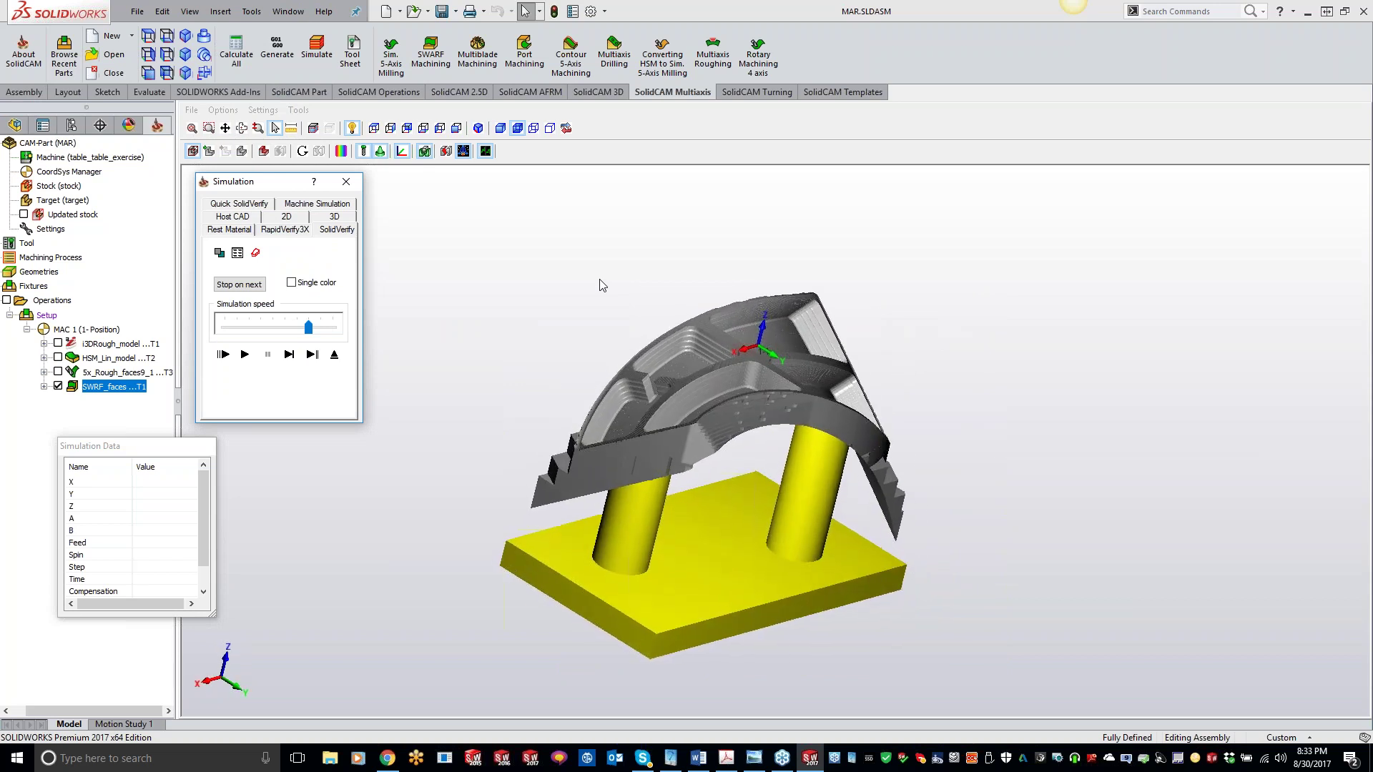
Step: Run the SolidVerify simulation at maximum speed and examine the machined outer walls from several angles
click(245, 355)
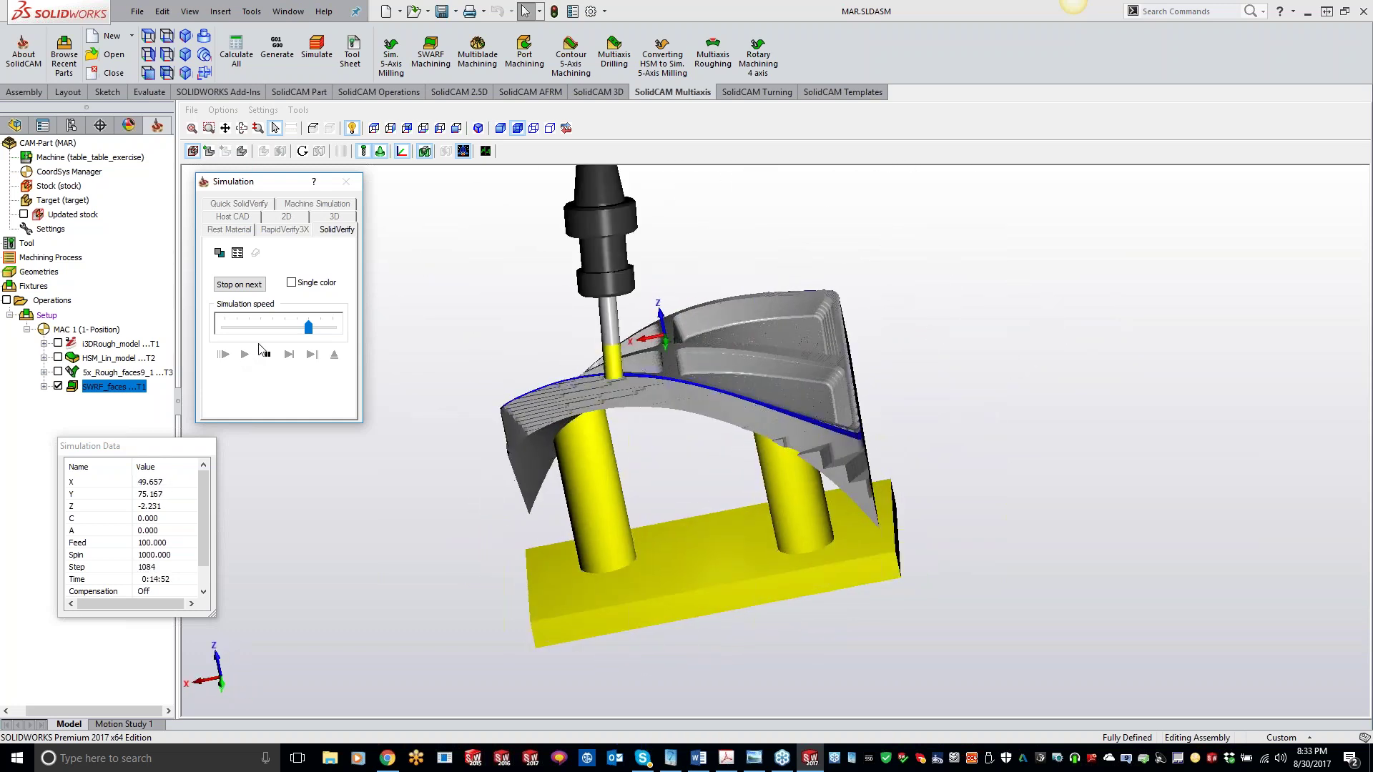
drag(307, 327, 406, 328)
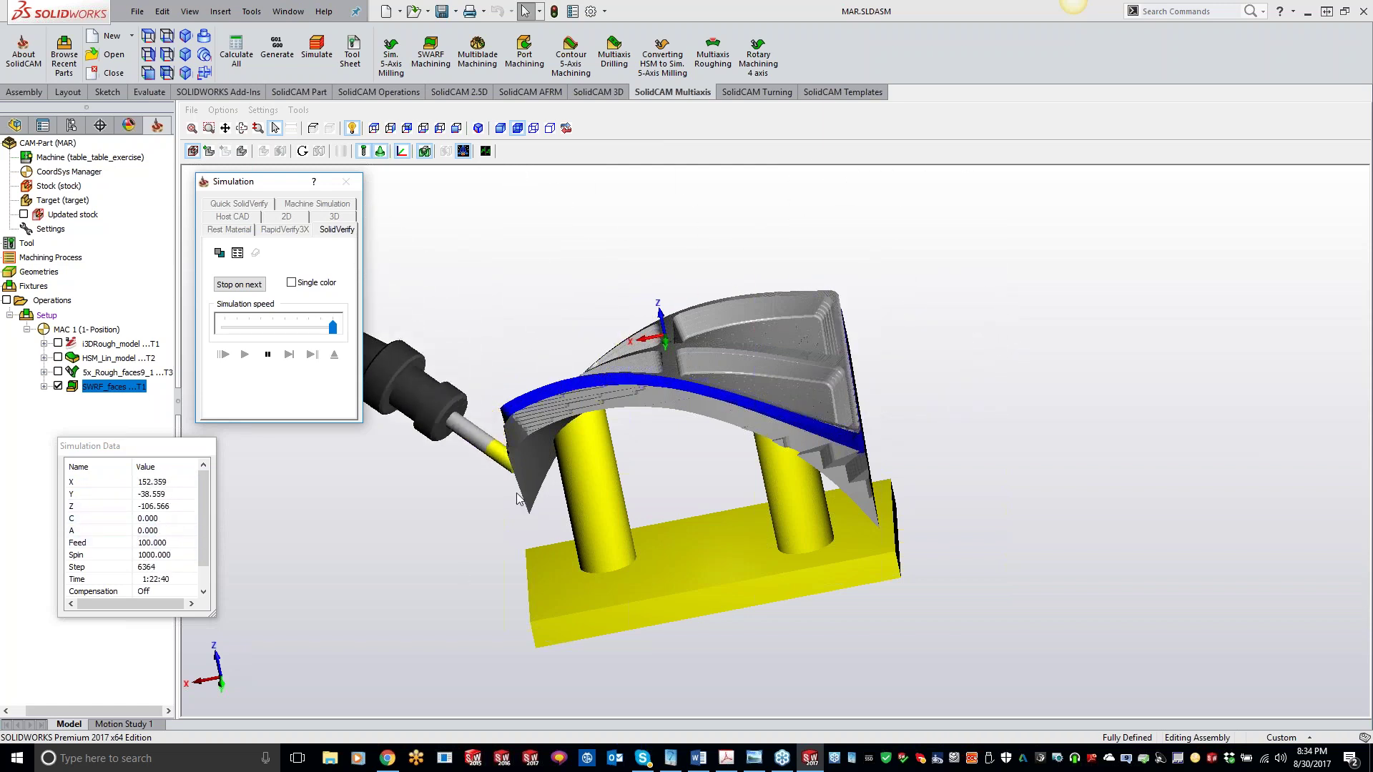
middle_drag(511, 459, 514, 492)
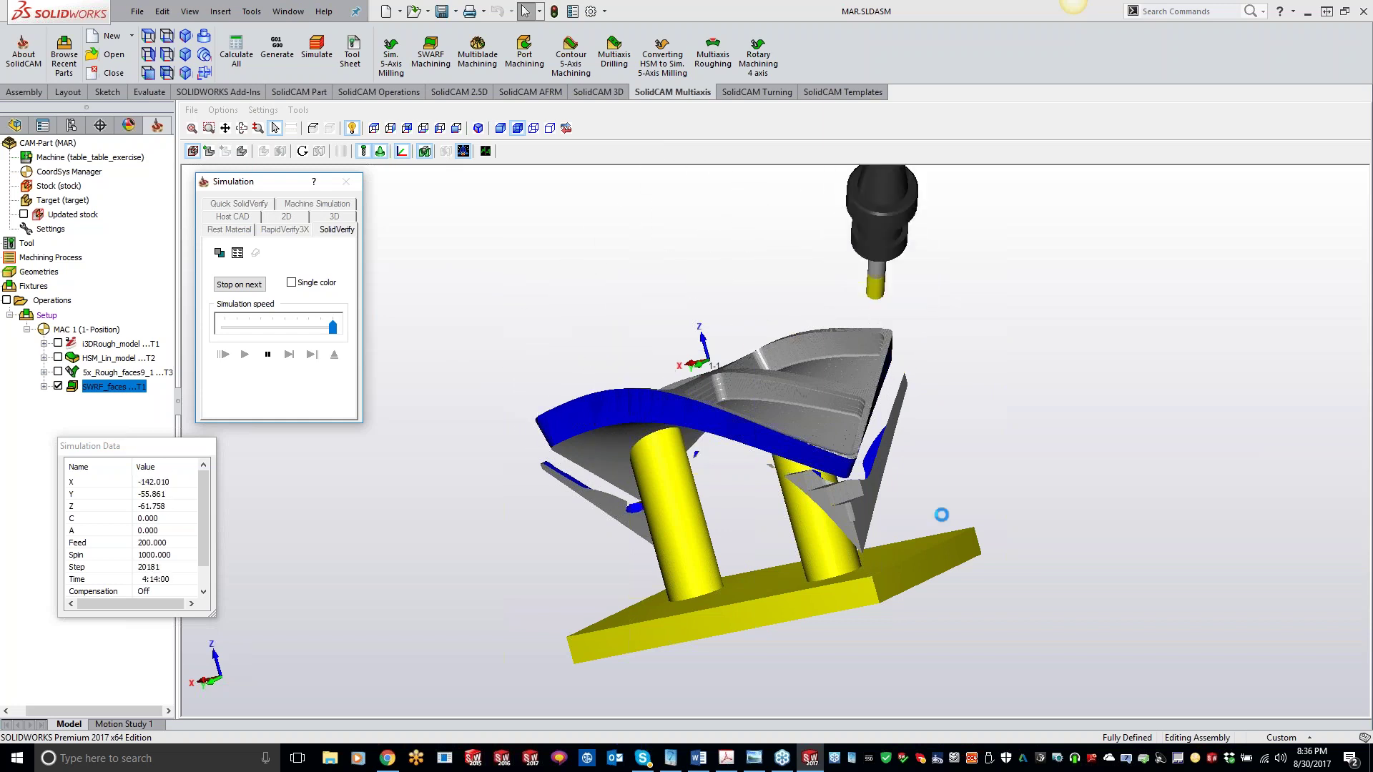
middle_drag(892, 497, 745, 593)
middle_drag(640, 508, 886, 598)
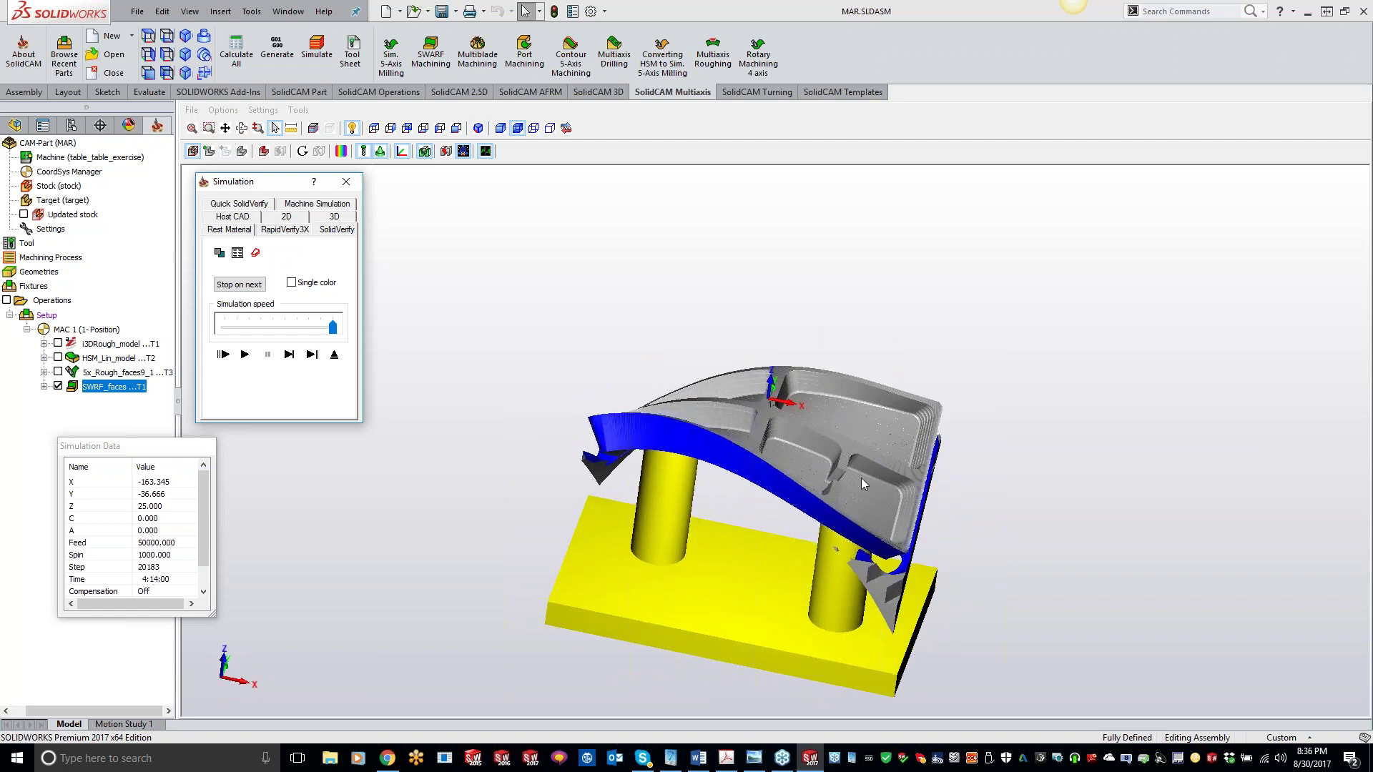
Step: Open the general simulation settings, examine the stock splitting options, and accept the dialog
click(222, 109)
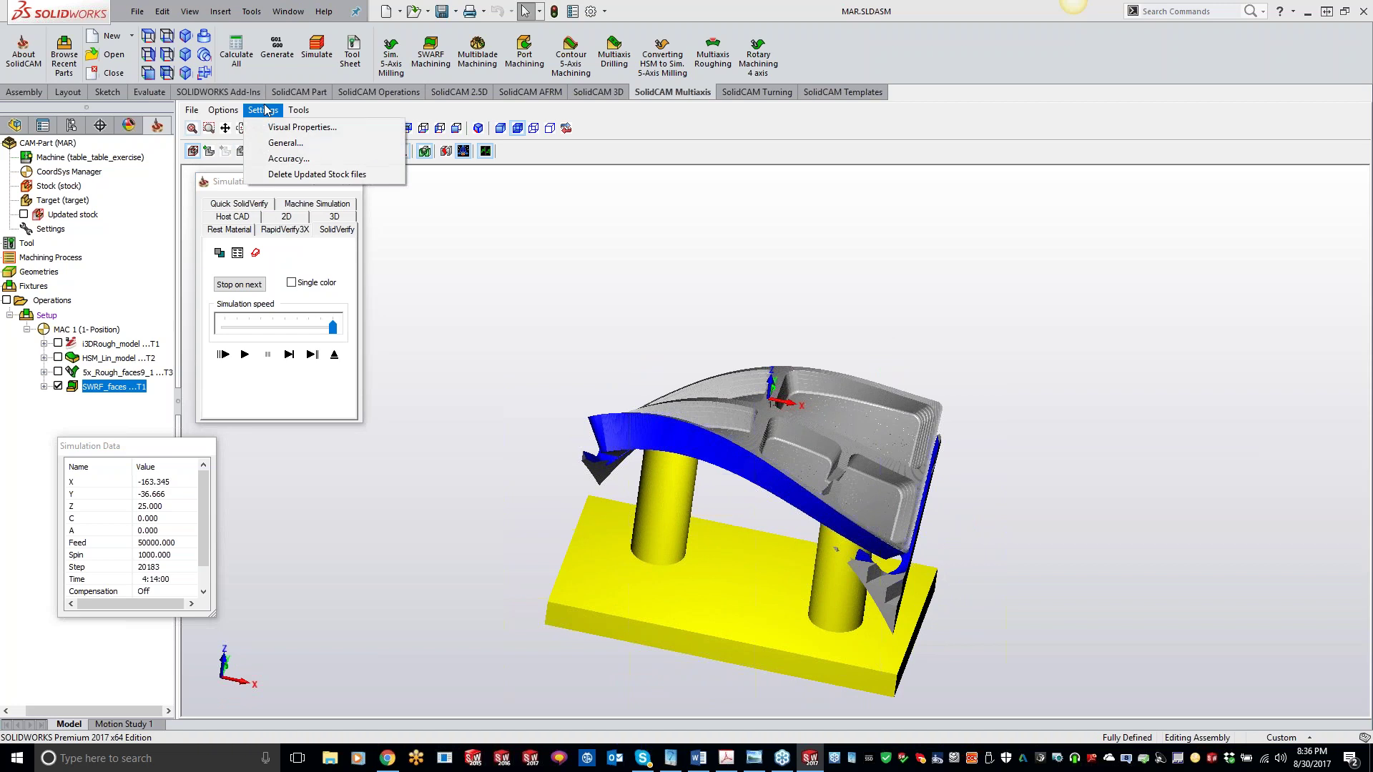
mouse_move(260, 112)
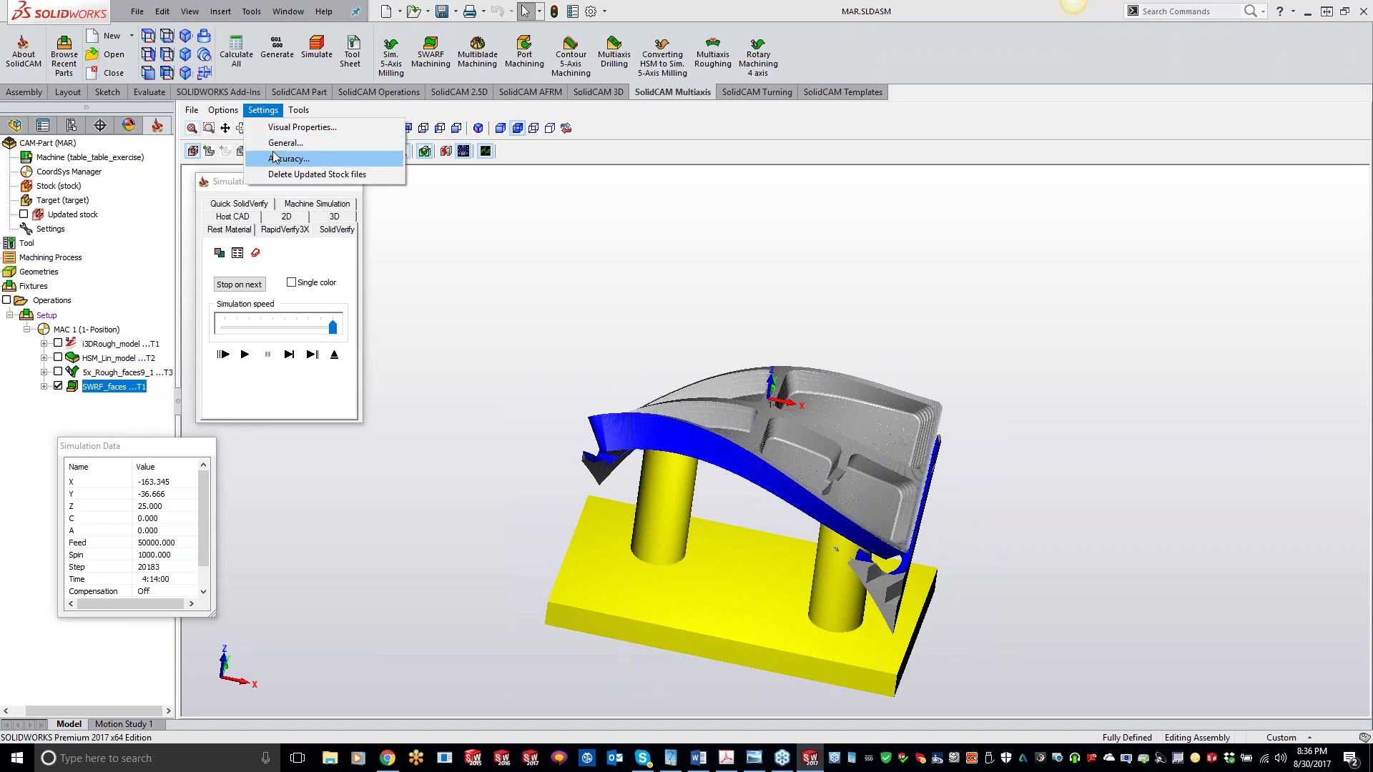
click(276, 143)
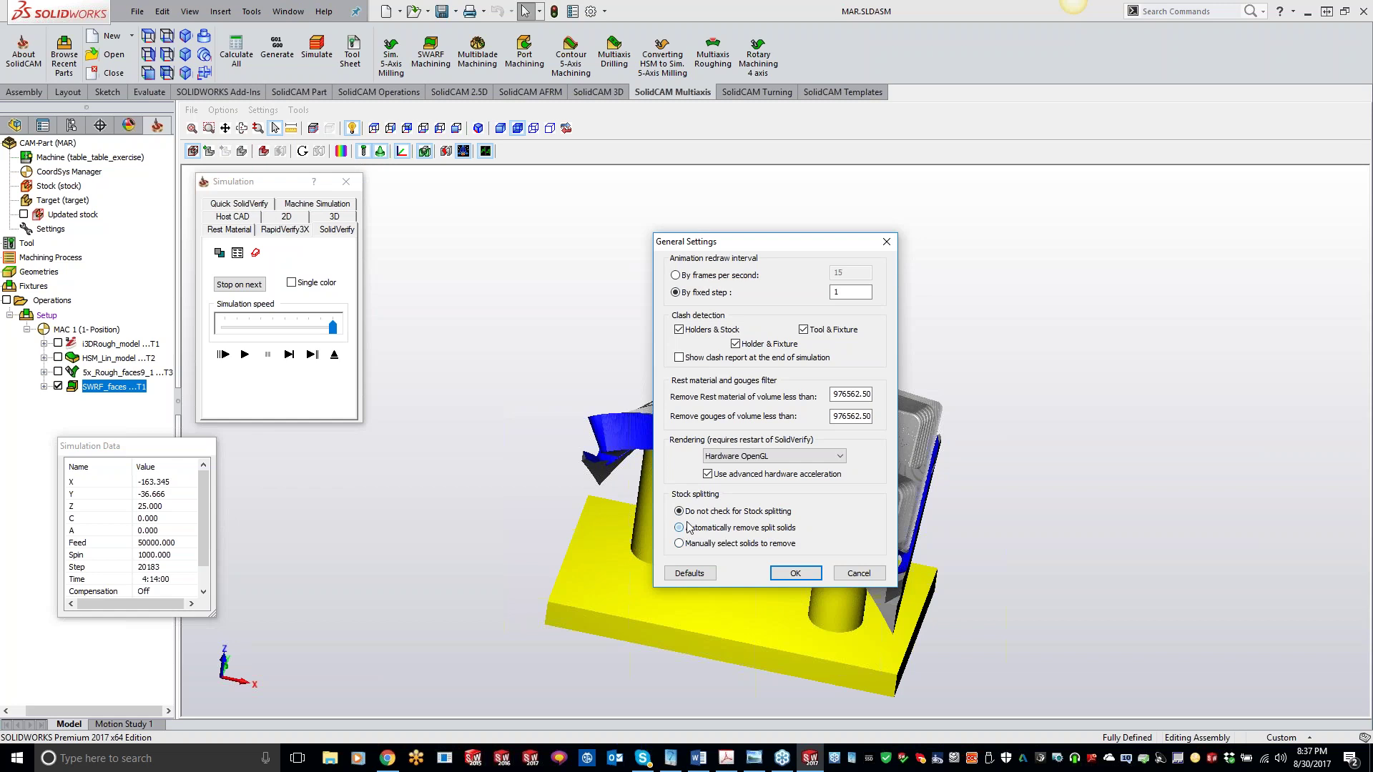
click(783, 573)
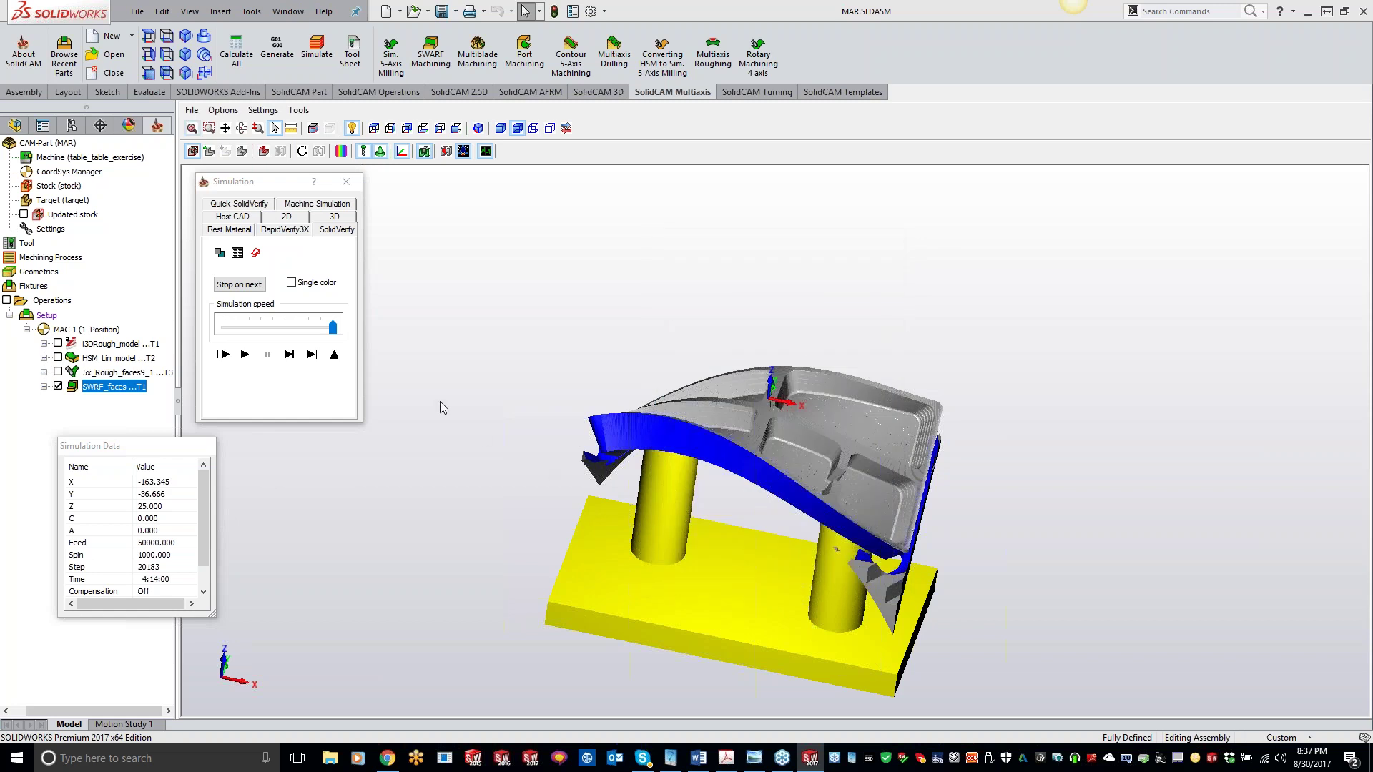
Step: Exit the simulation, set the SWARF operation's depth steps to by number of slices, and save and calculate it
click(339, 361)
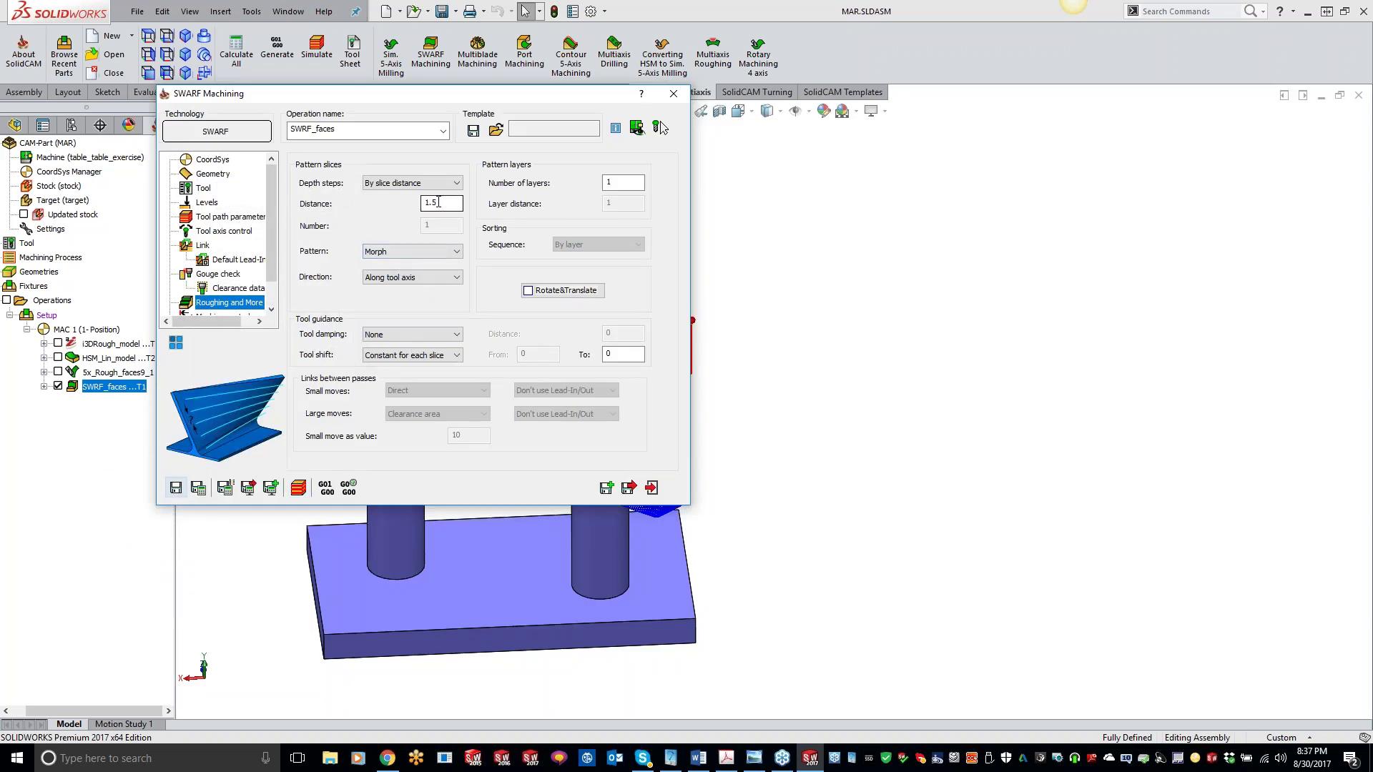
click(438, 183)
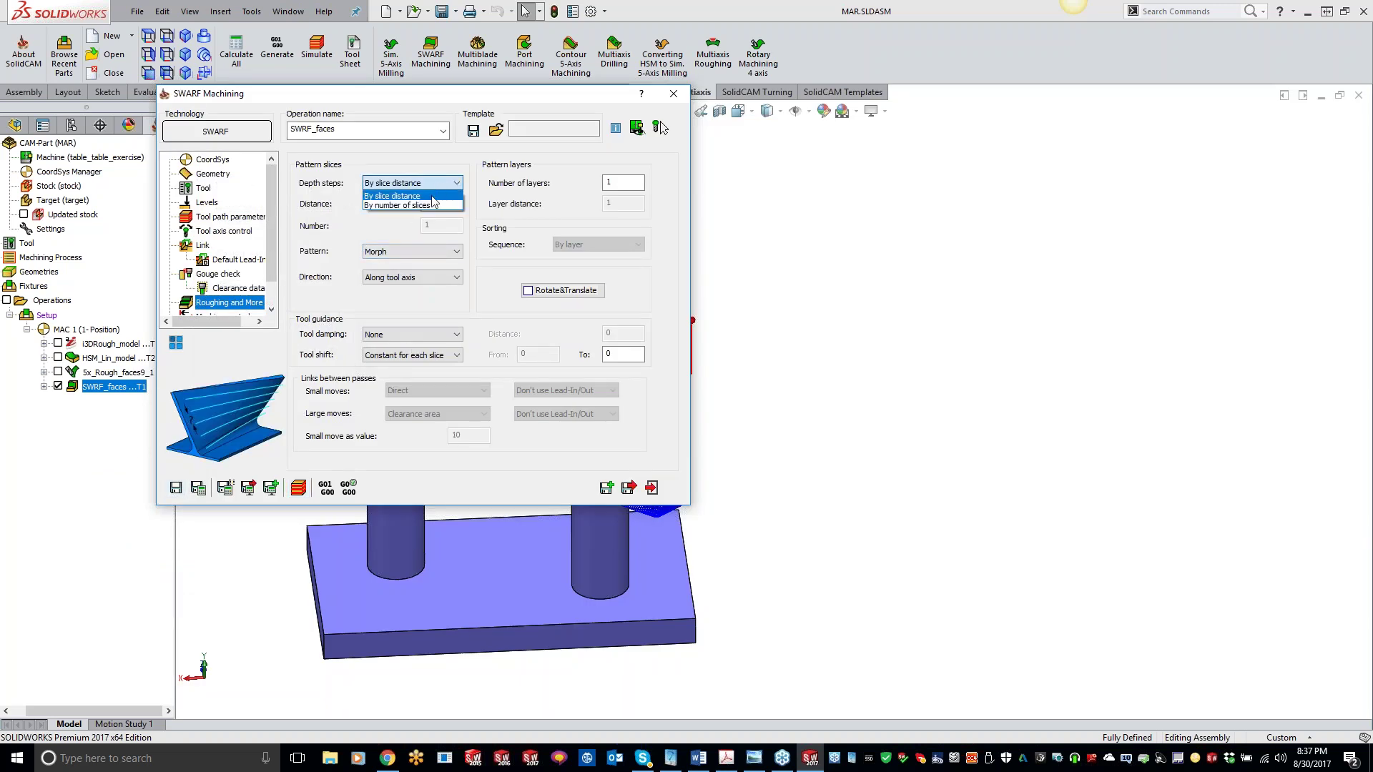
click(431, 206)
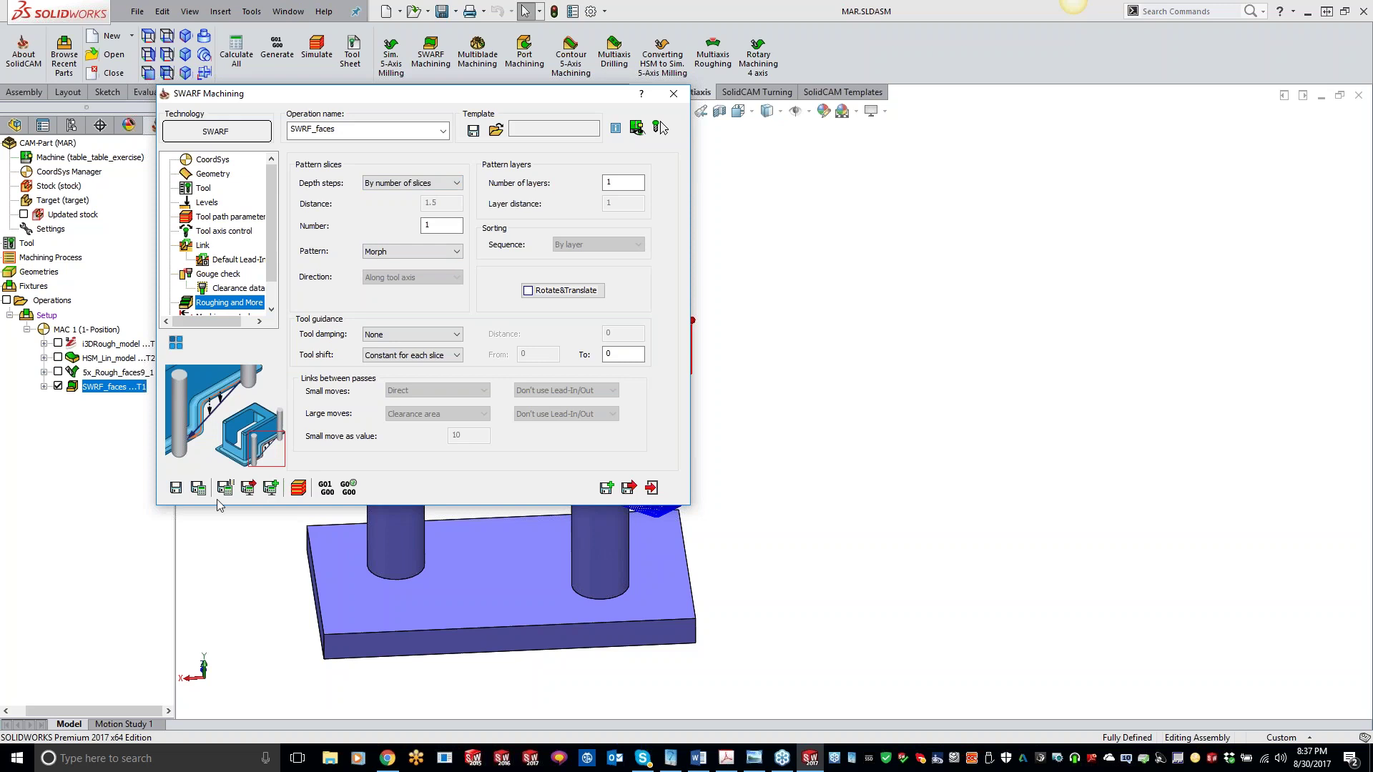
click(197, 489)
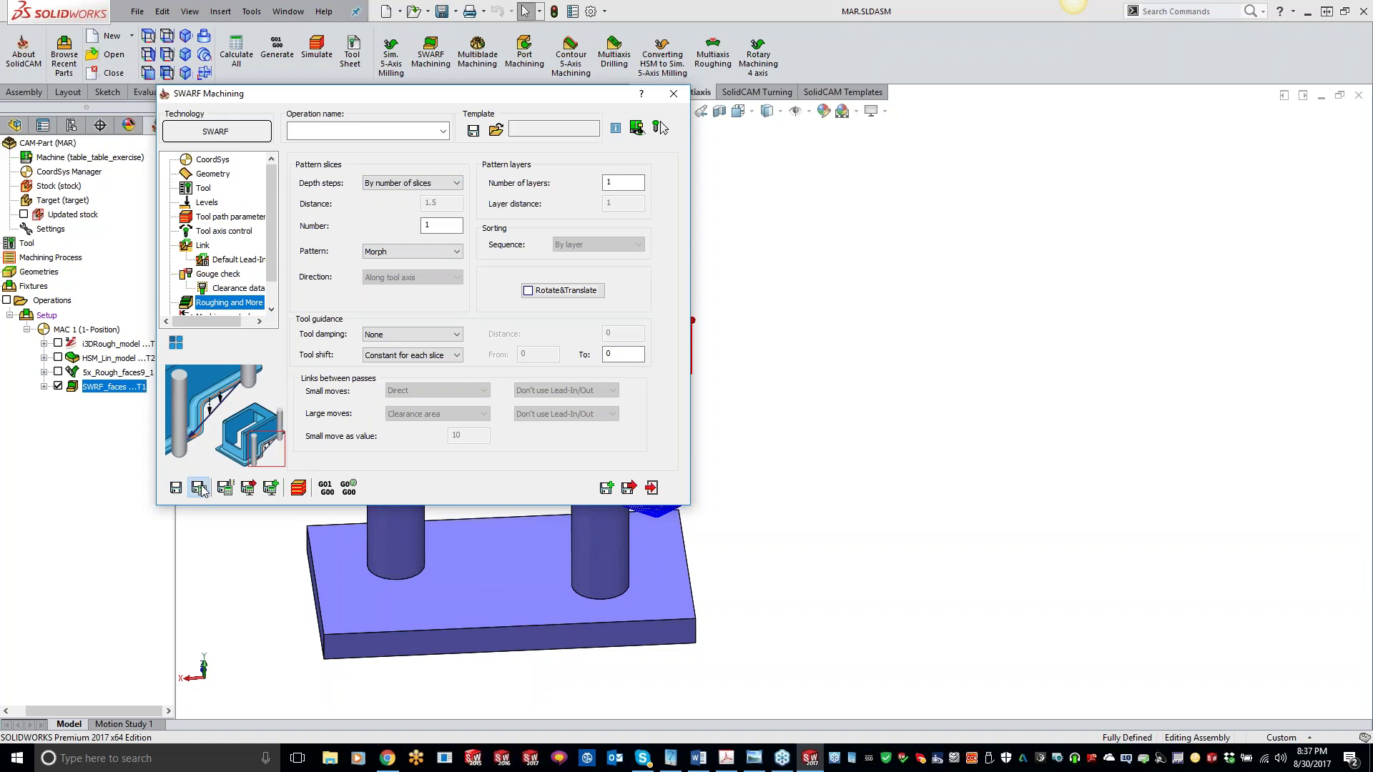
Step: Simulate the recalculated SWARF operation in SolidVerify, continue clash monitoring when asked, and examine the machined outer walls from several angles
click(297, 492)
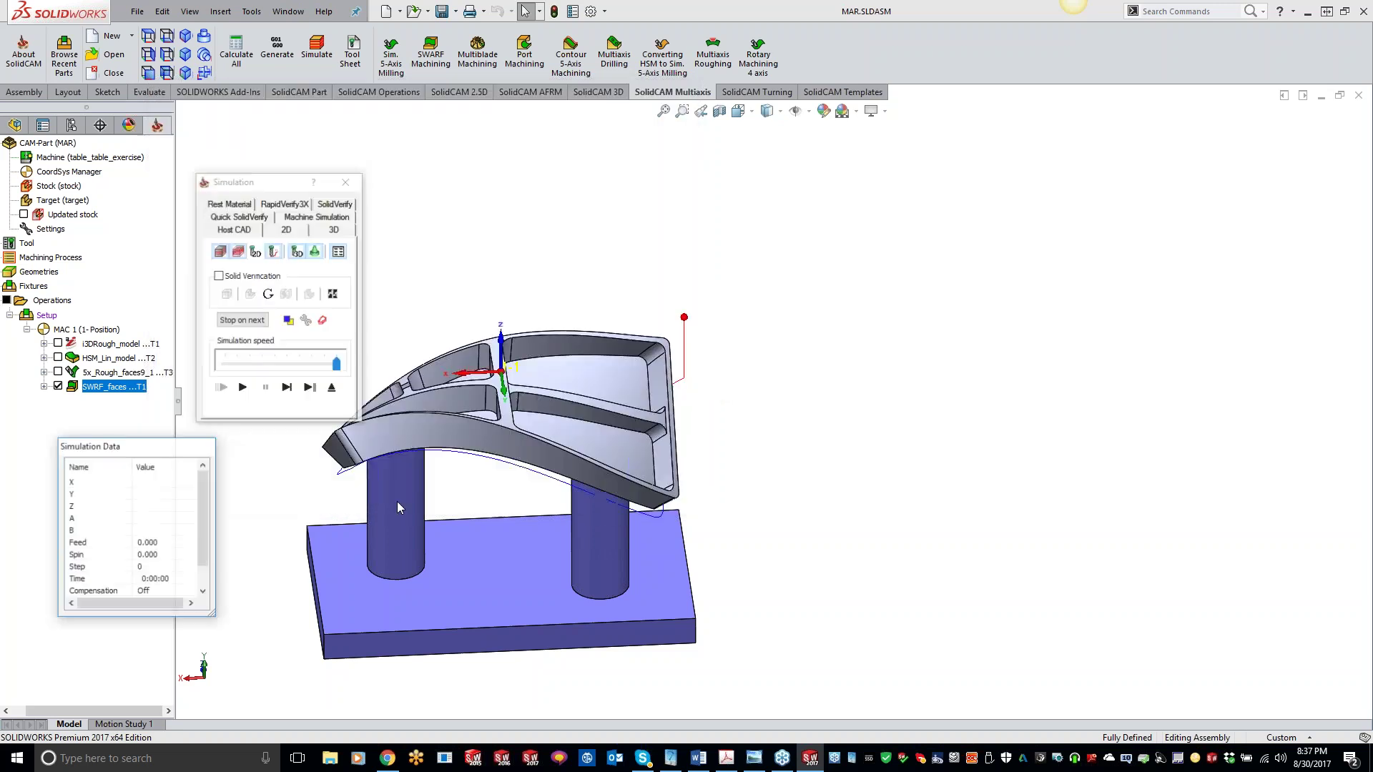
click(321, 209)
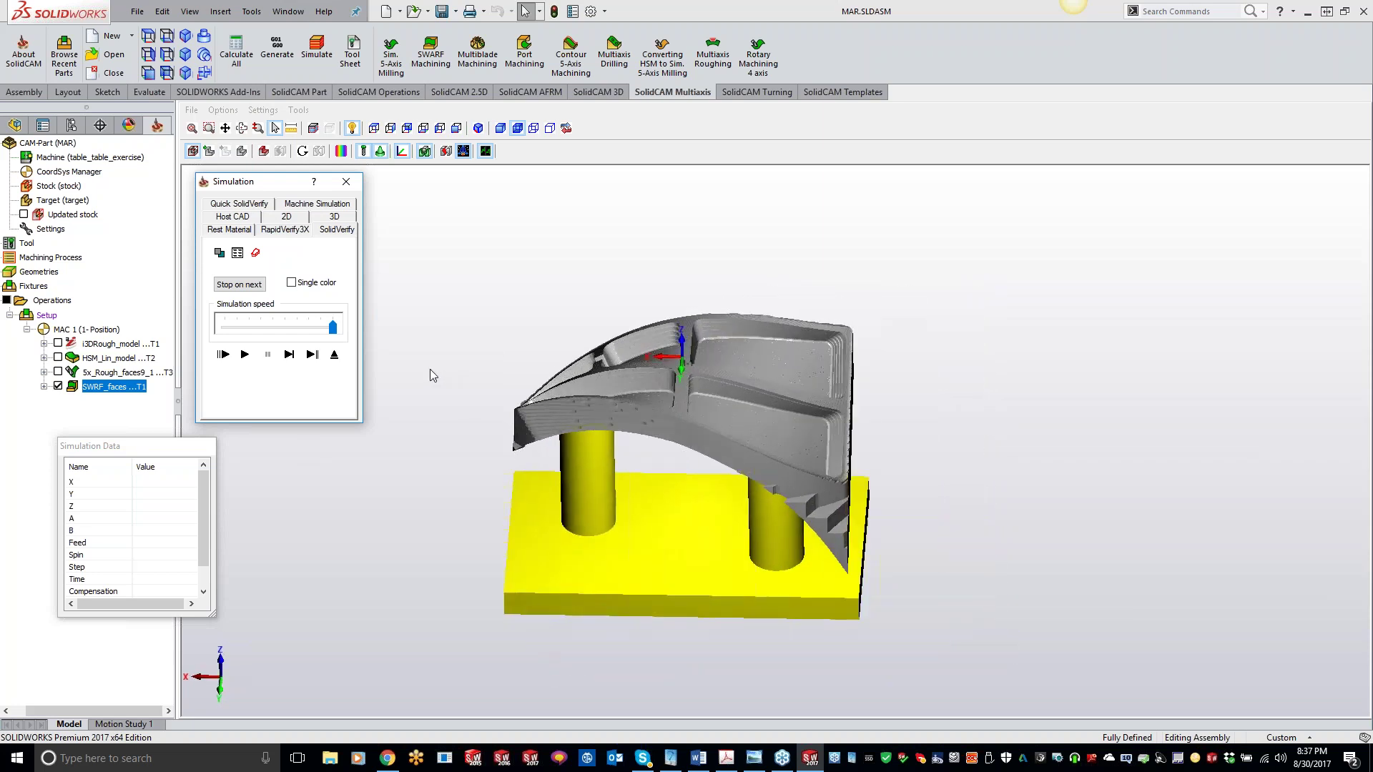
click(244, 354)
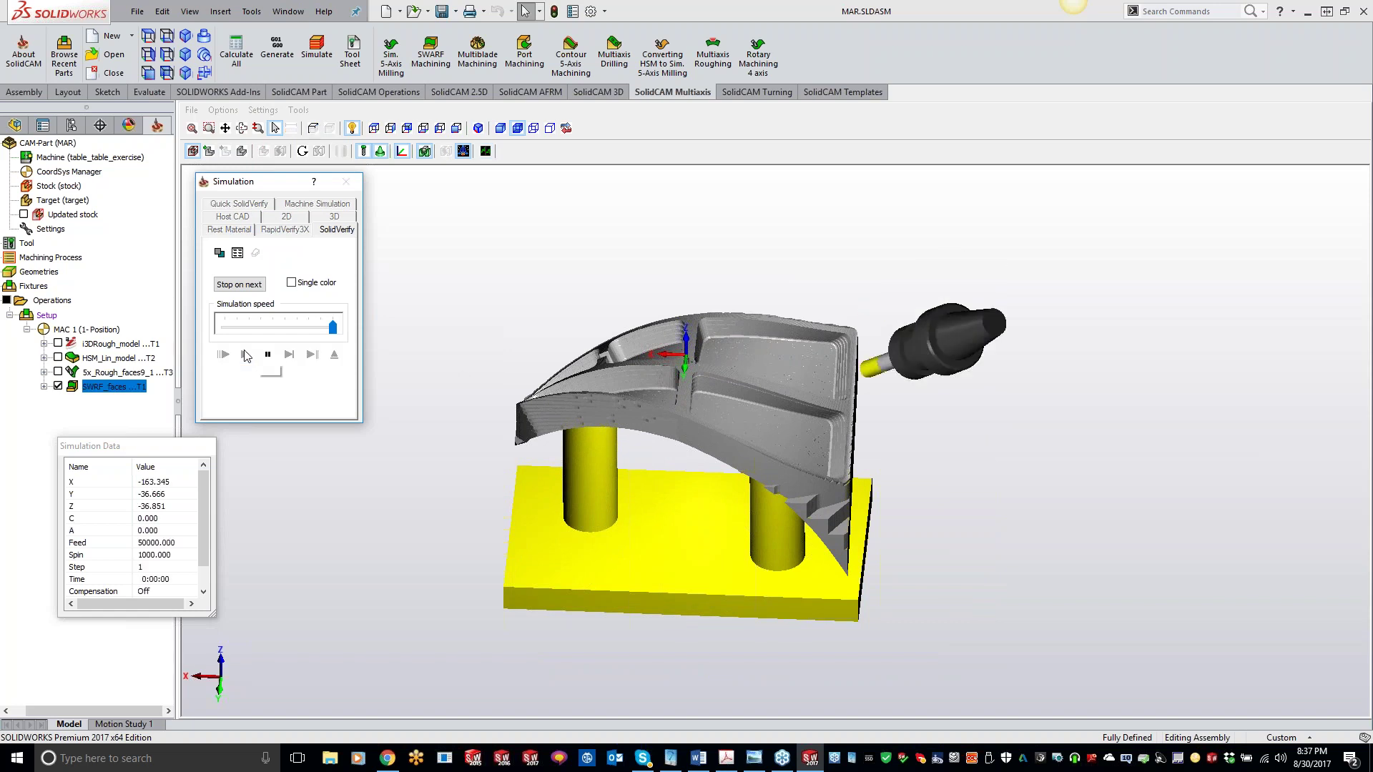
click(698, 341)
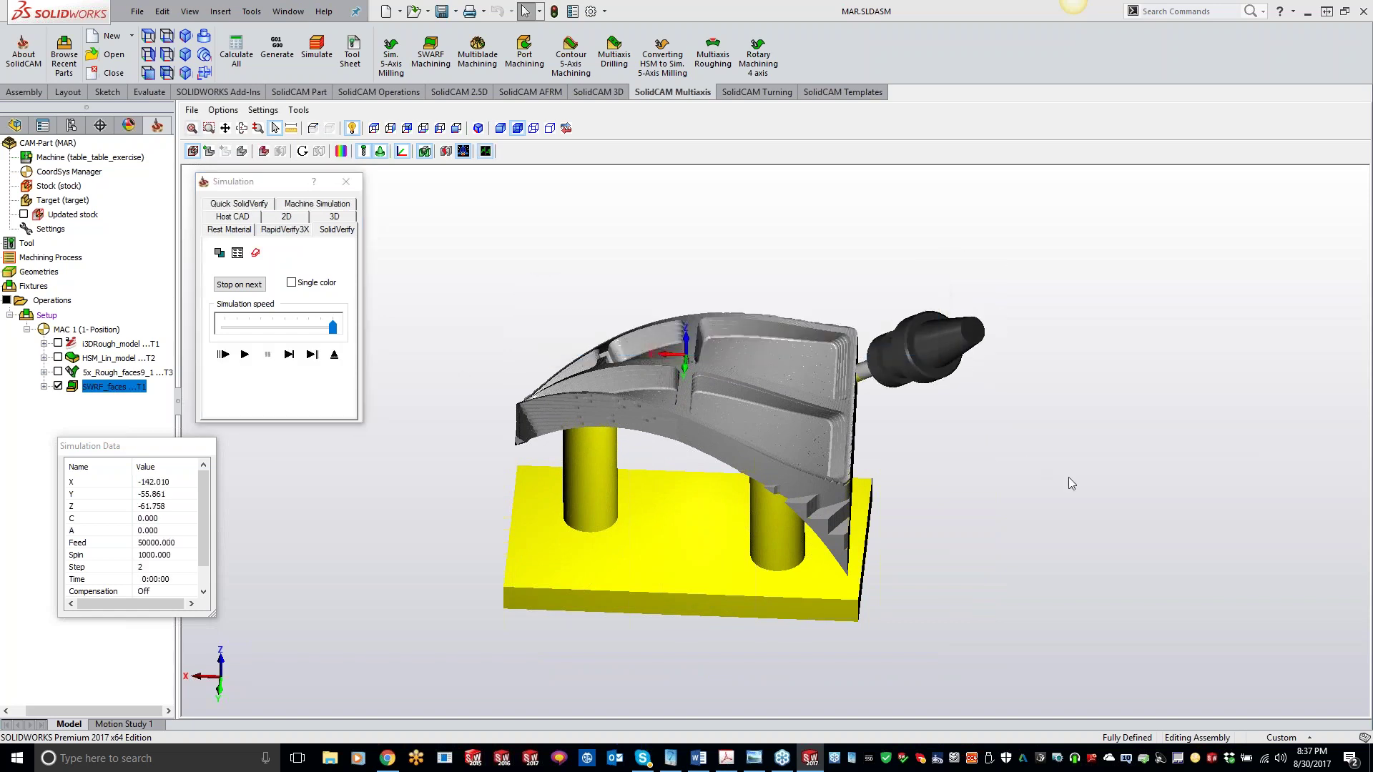
click(244, 354)
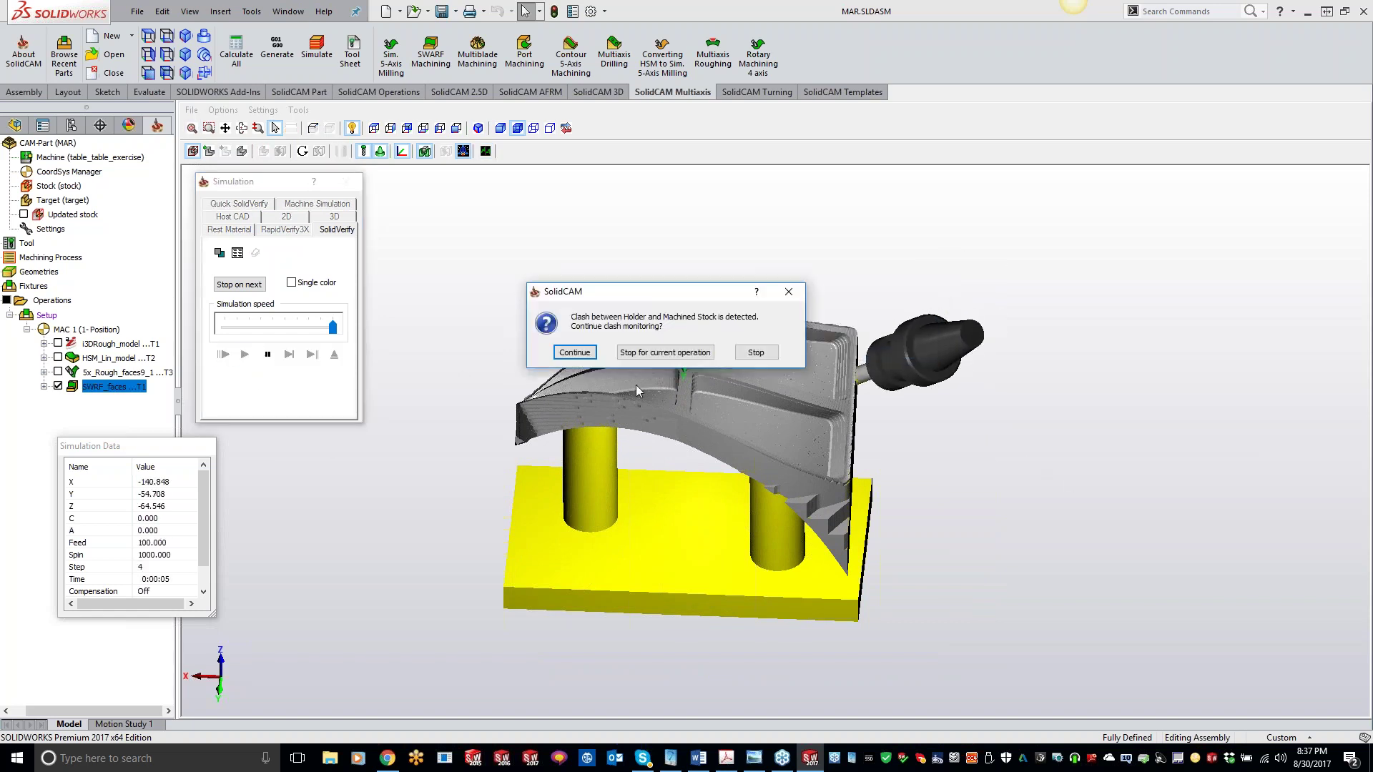
click(574, 352)
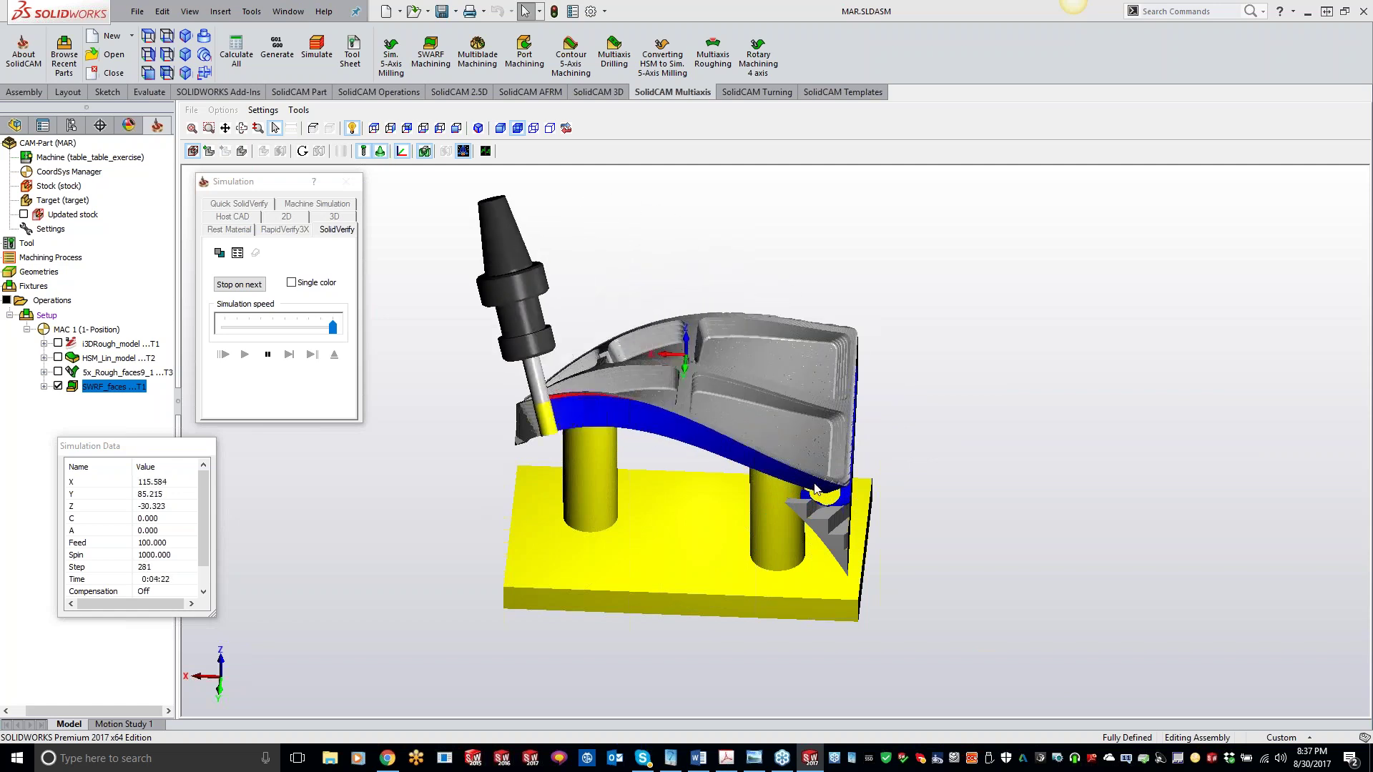
middle_drag(814, 484, 819, 483)
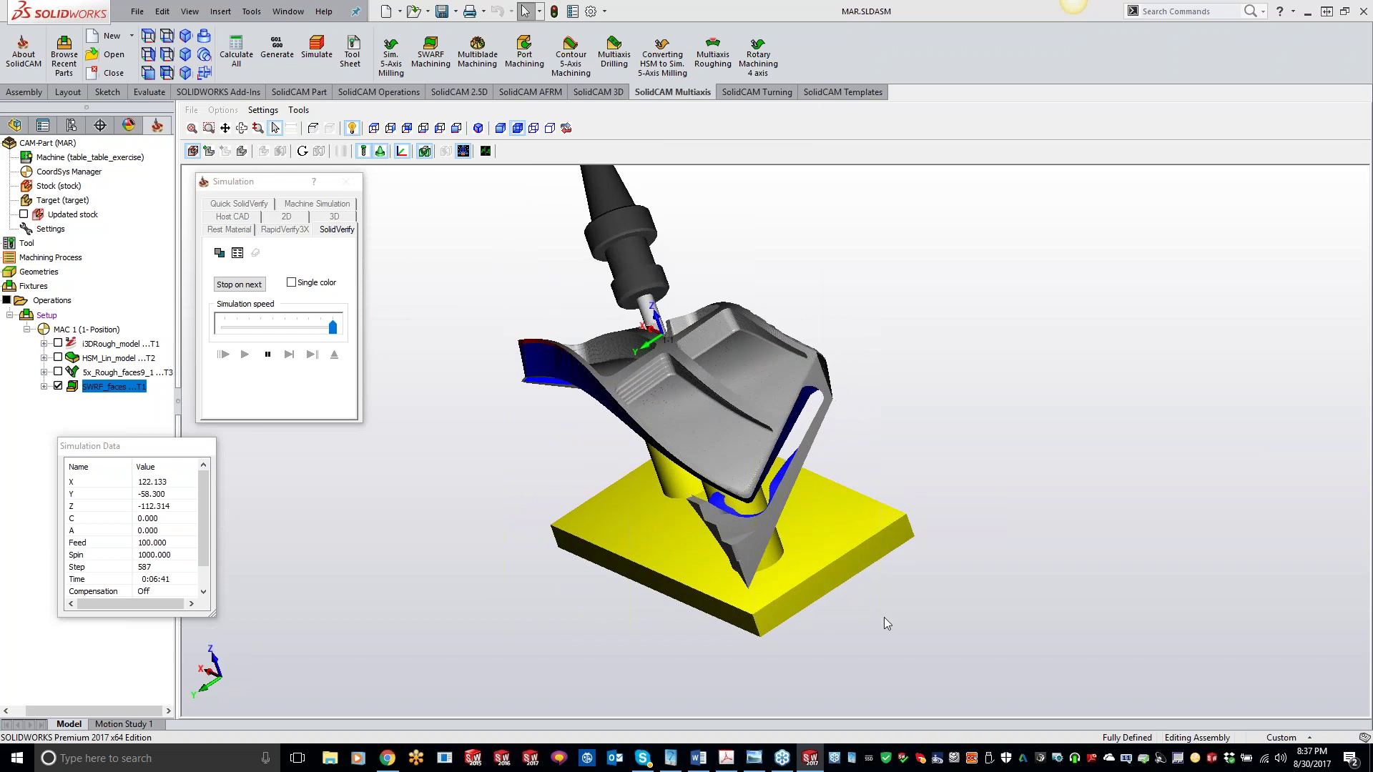
middle_drag(884, 617, 892, 618)
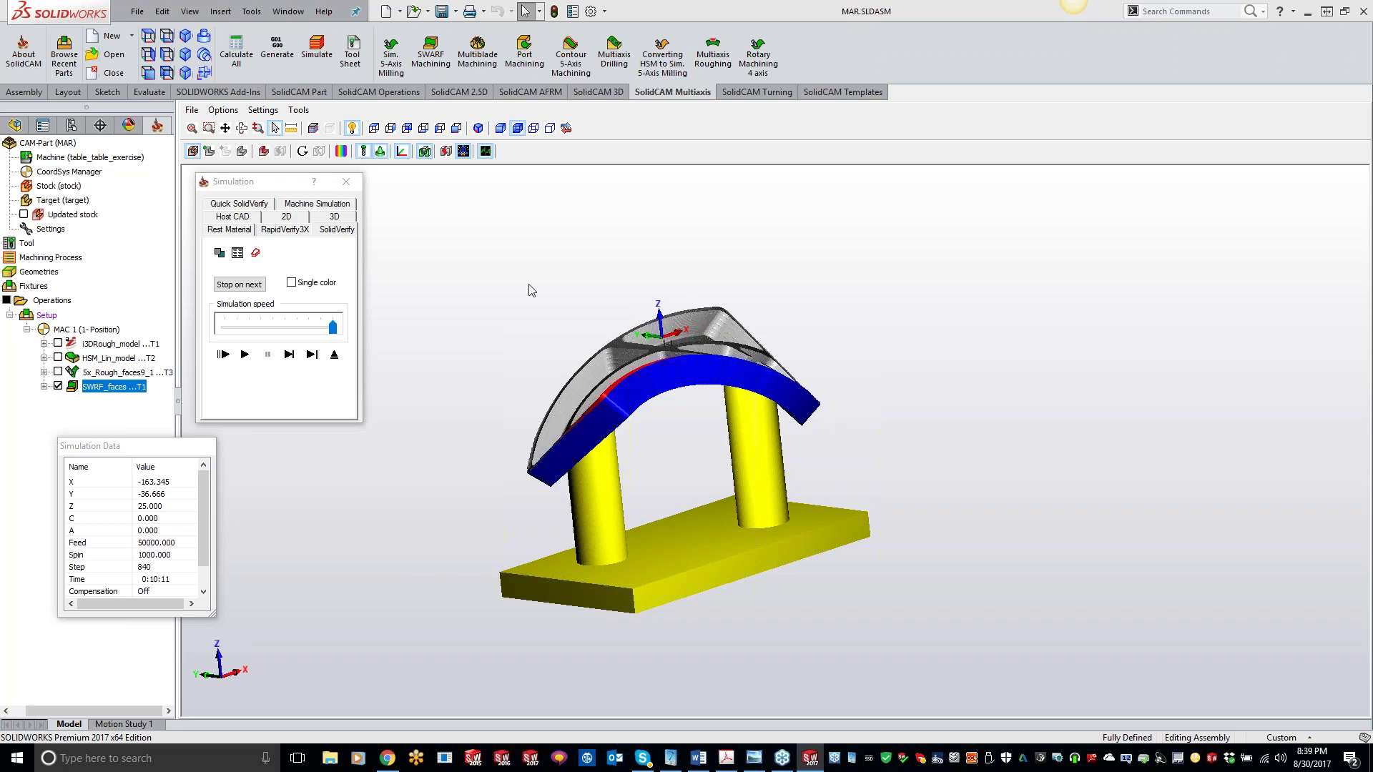
Step: Exit the simulation and the SWARF operation dialog, and close the MAR CAM-part
click(346, 184)
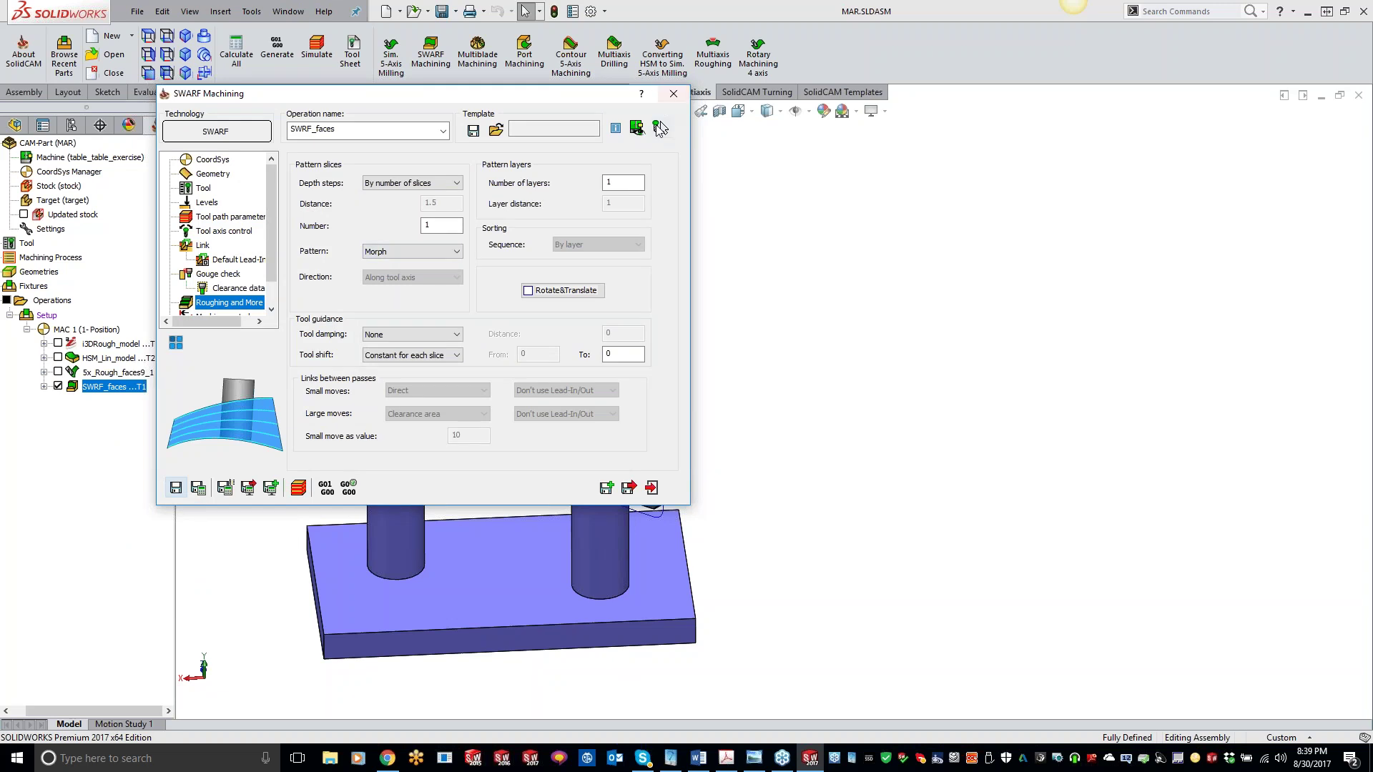
click(673, 94)
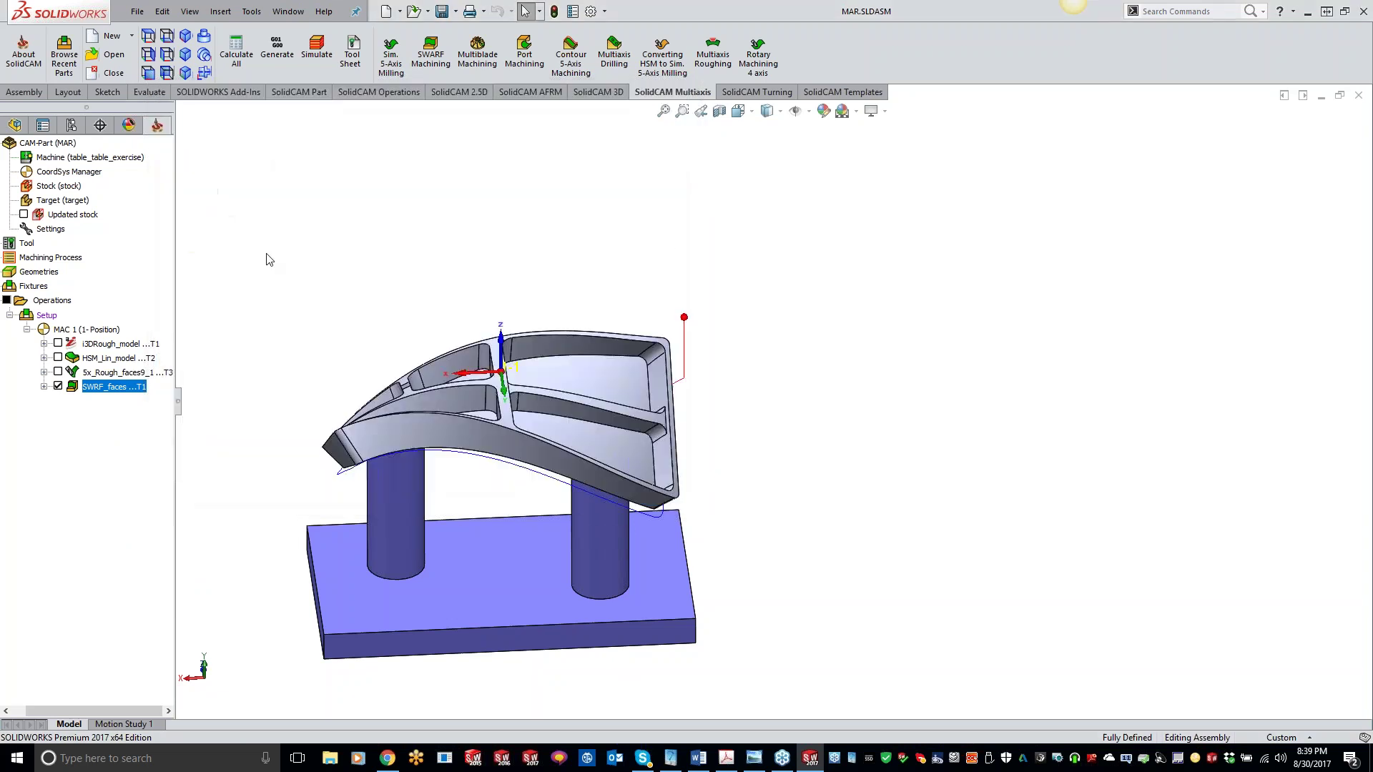
right_click(61, 145)
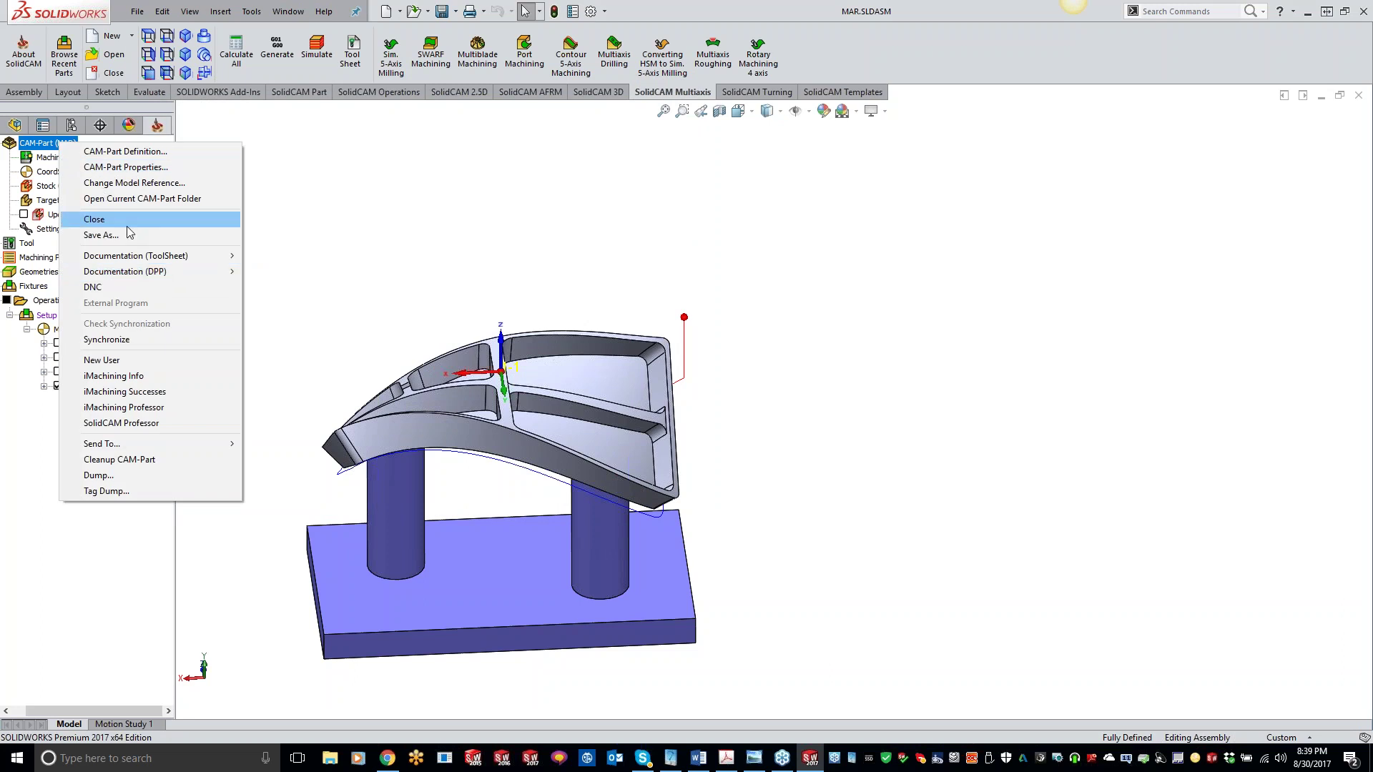
click(95, 219)
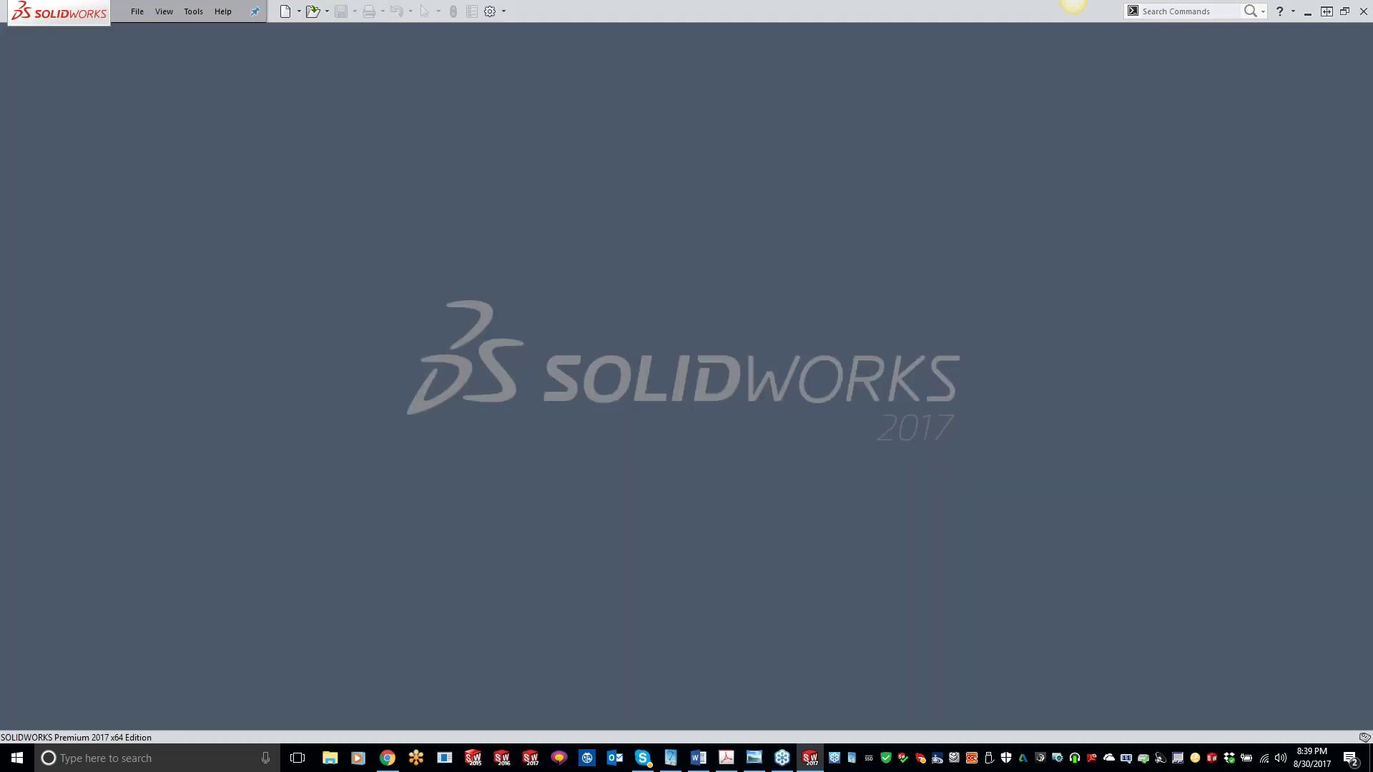
Step: Open the recent CAM-part SWARF EXAMPLE TWIST, declining to locate its original model manually
click(193, 11)
mouse_move(236, 67)
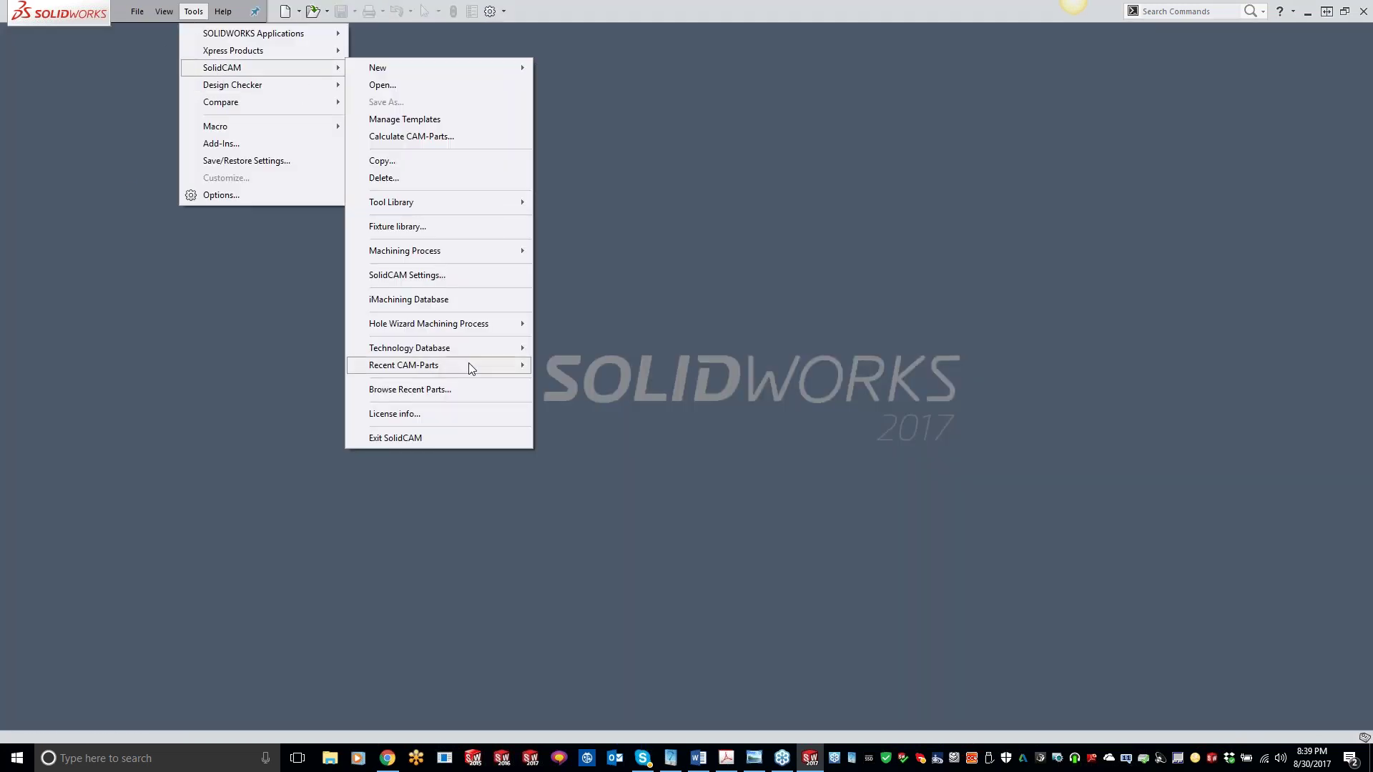
mouse_move(465, 368)
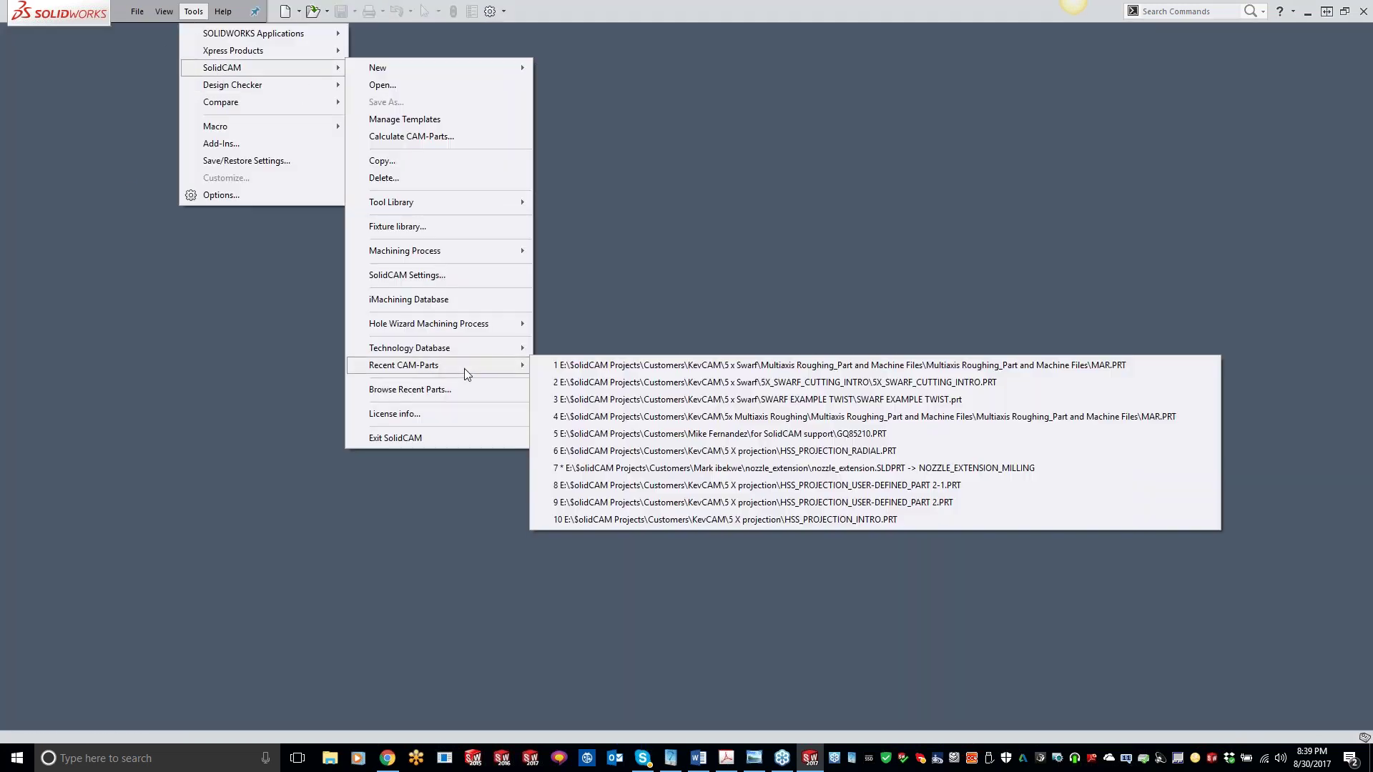
click(612, 406)
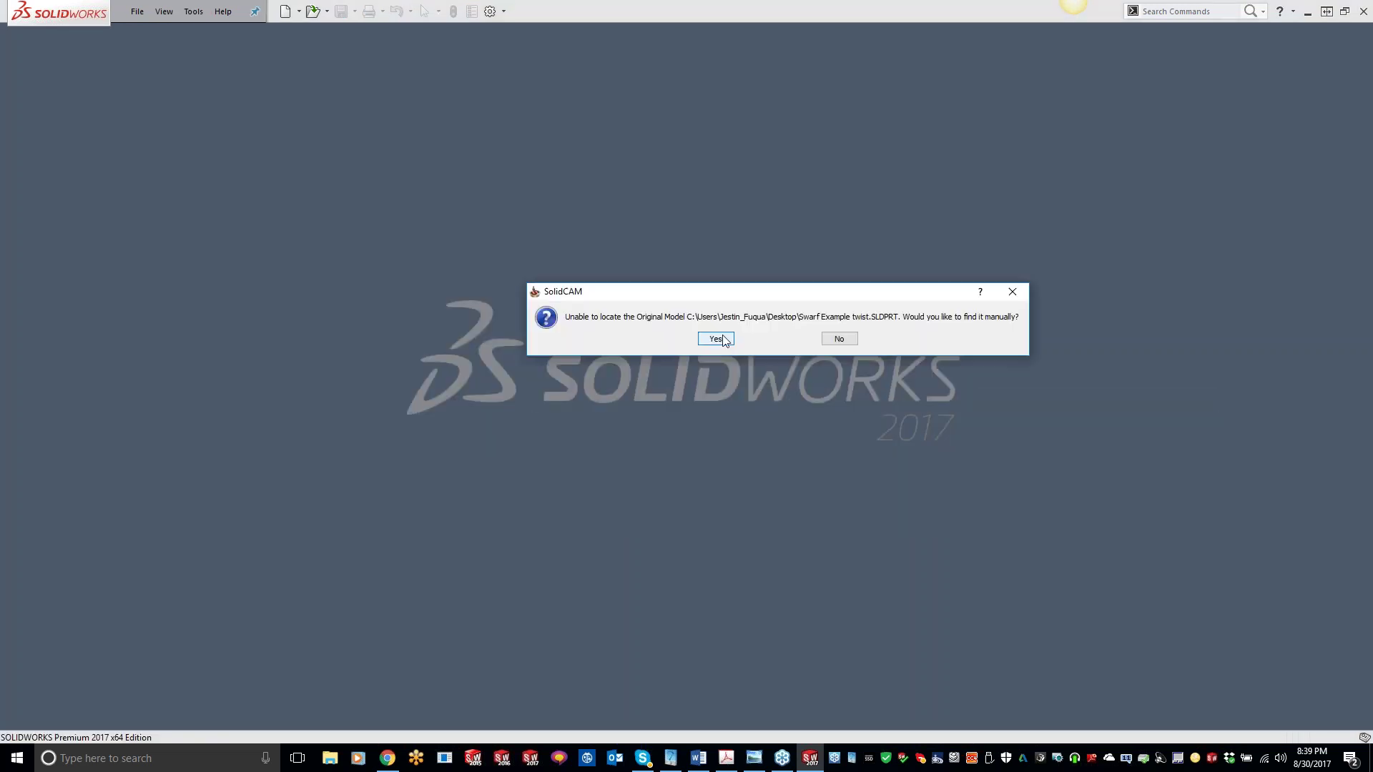
click(844, 337)
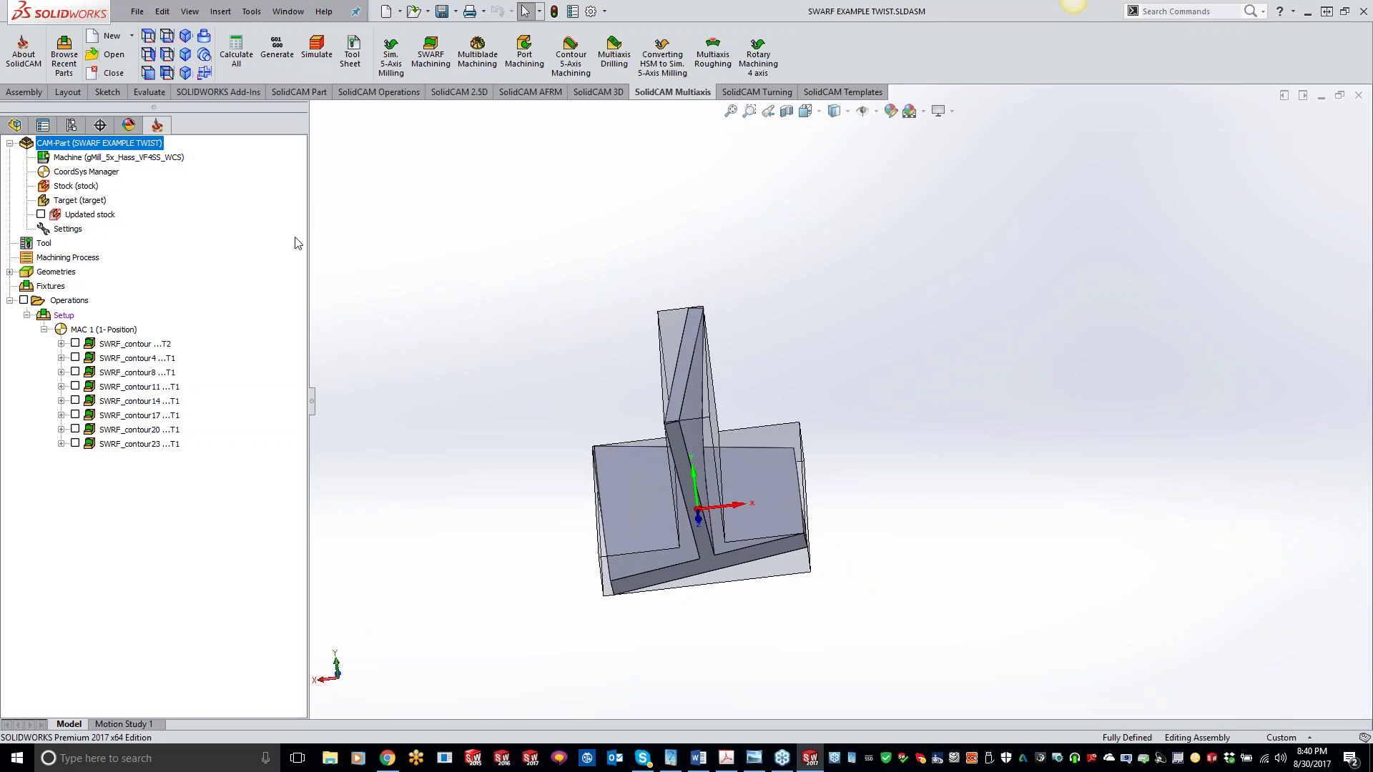
Step: Inspect the twisted part, open its SWRF_contour operation, and show the swarf surfaces defined as faces
middle_drag(559, 370, 522, 353)
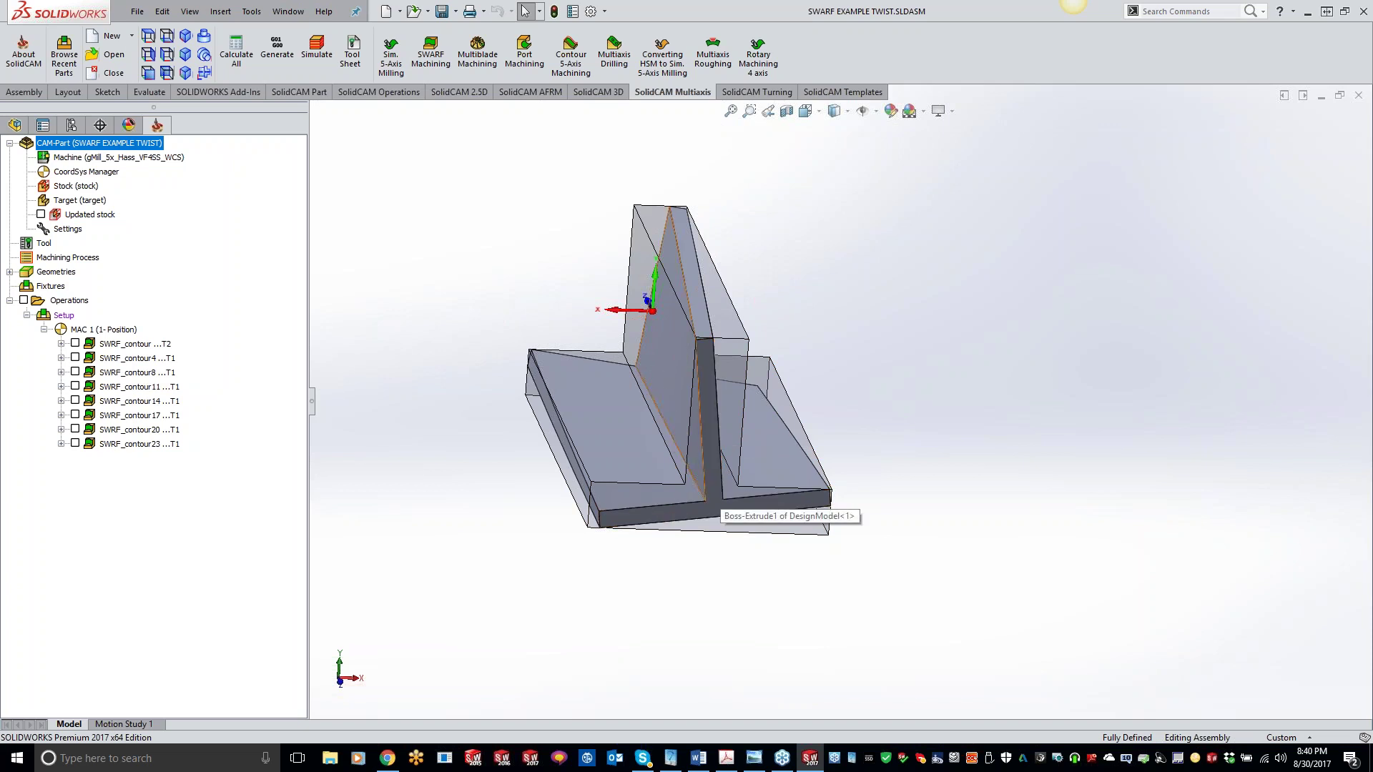
middle_drag(479, 369, 369, 346)
double_click(143, 343)
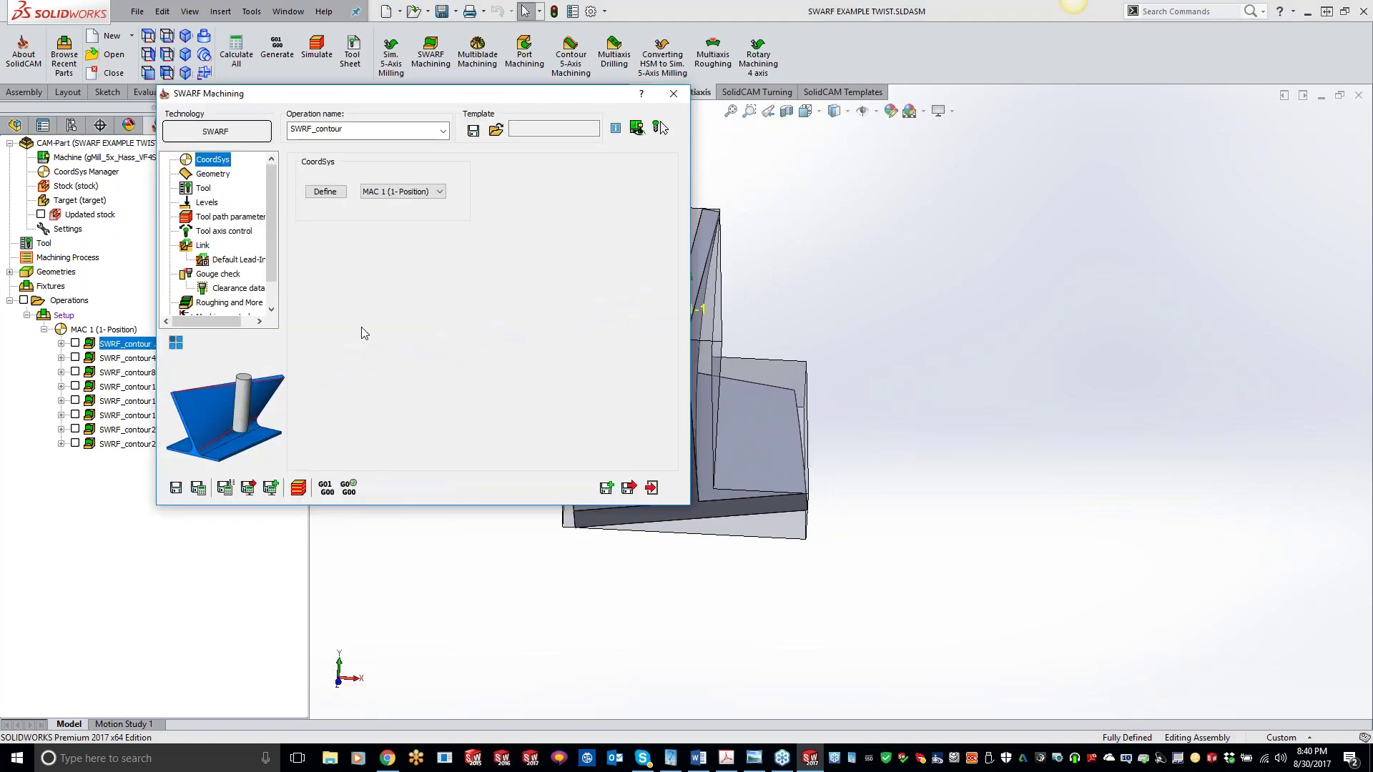
click(214, 176)
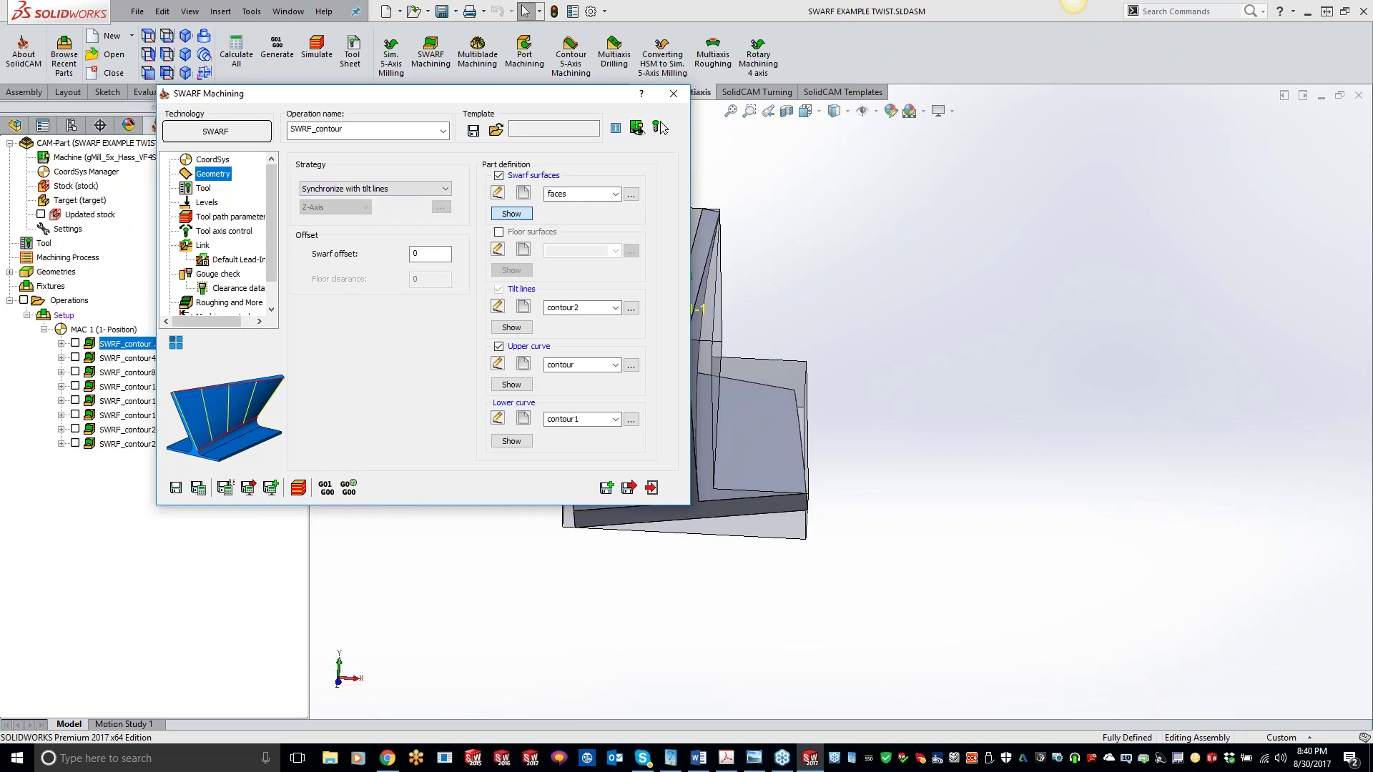
click(511, 213)
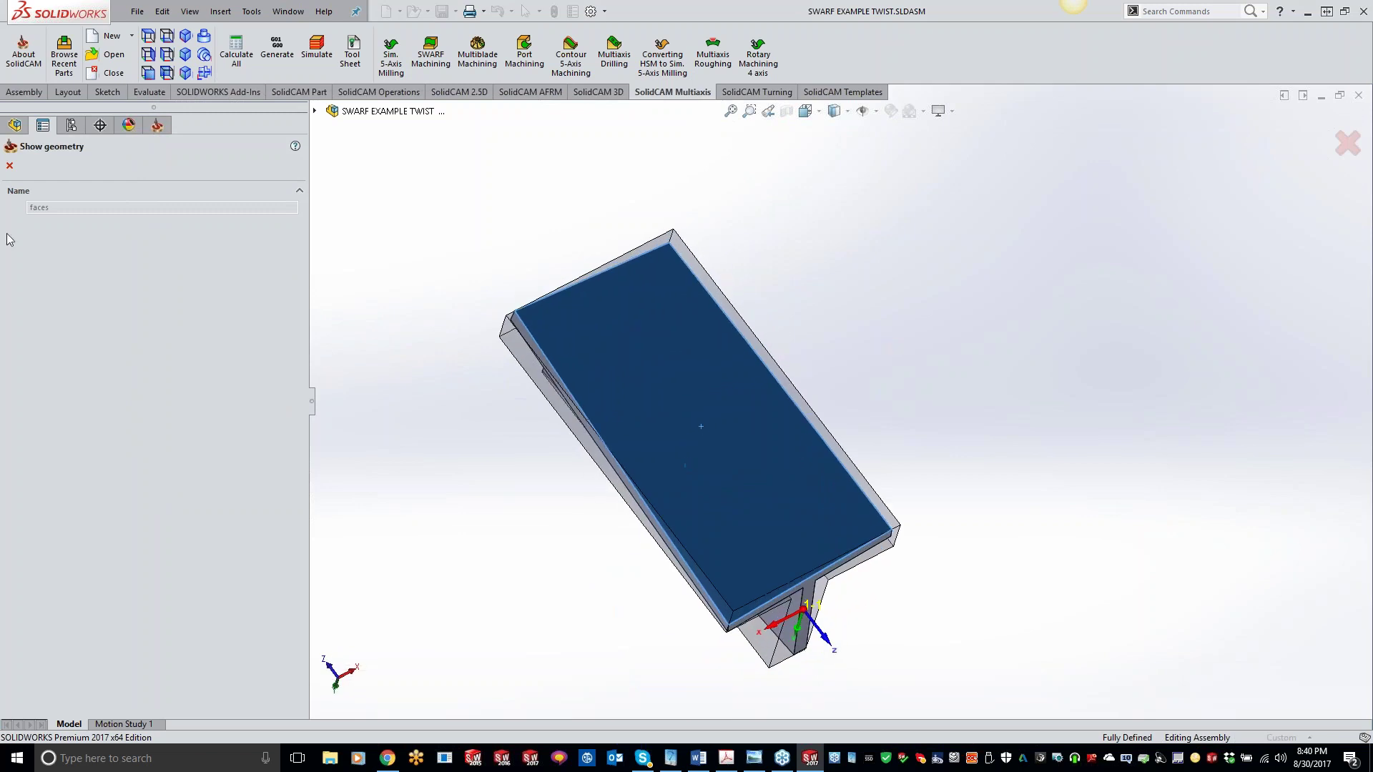
click(9, 165)
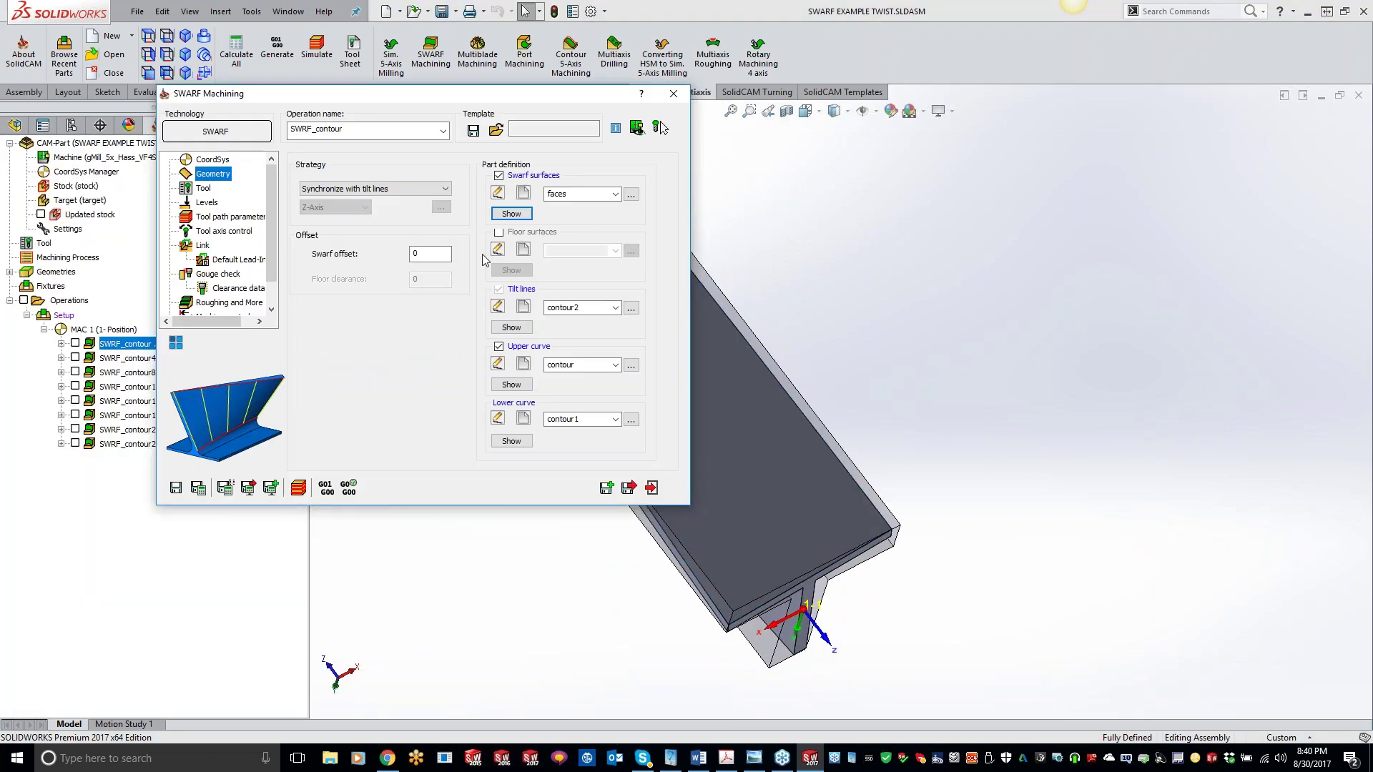
Step: Show the upper curve and the lower curve assigned in the SWRF_contour operation's geometry
click(511, 384)
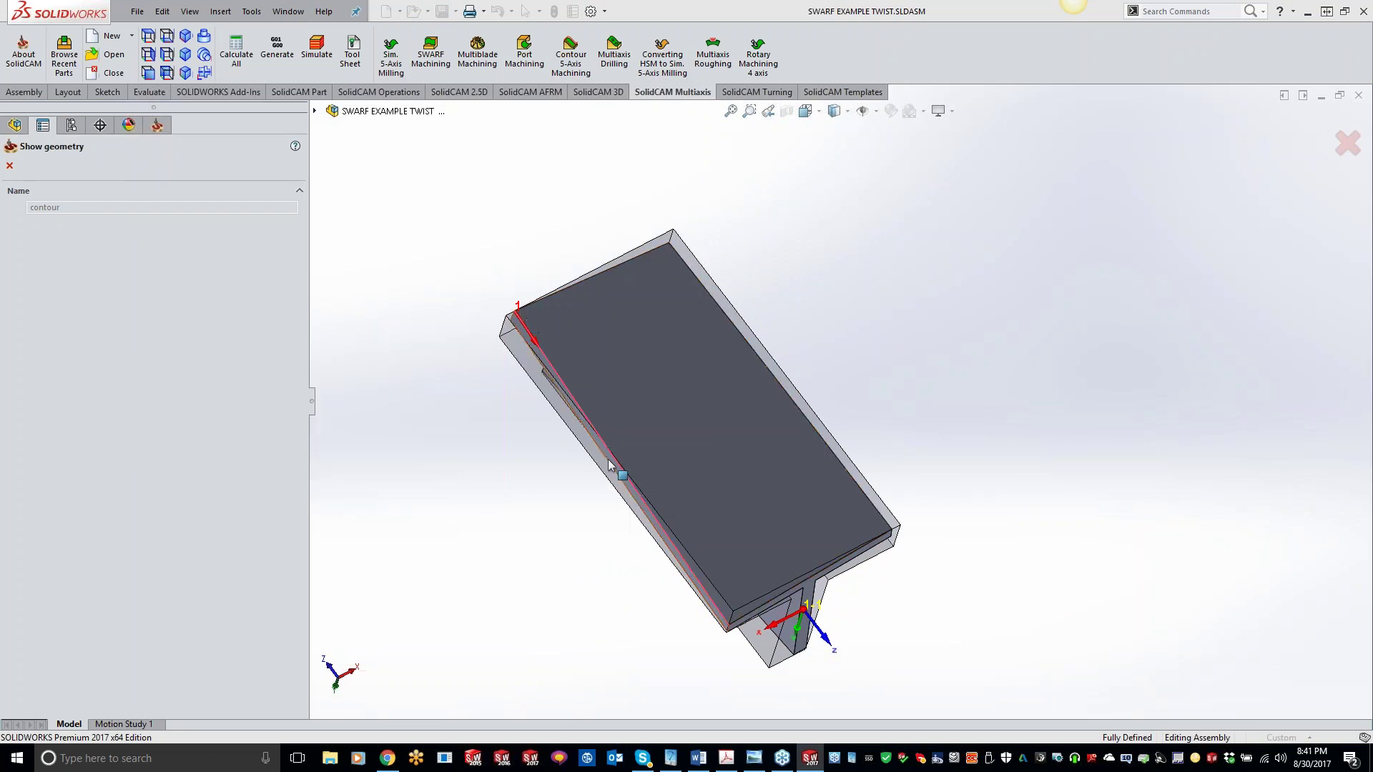
click(9, 165)
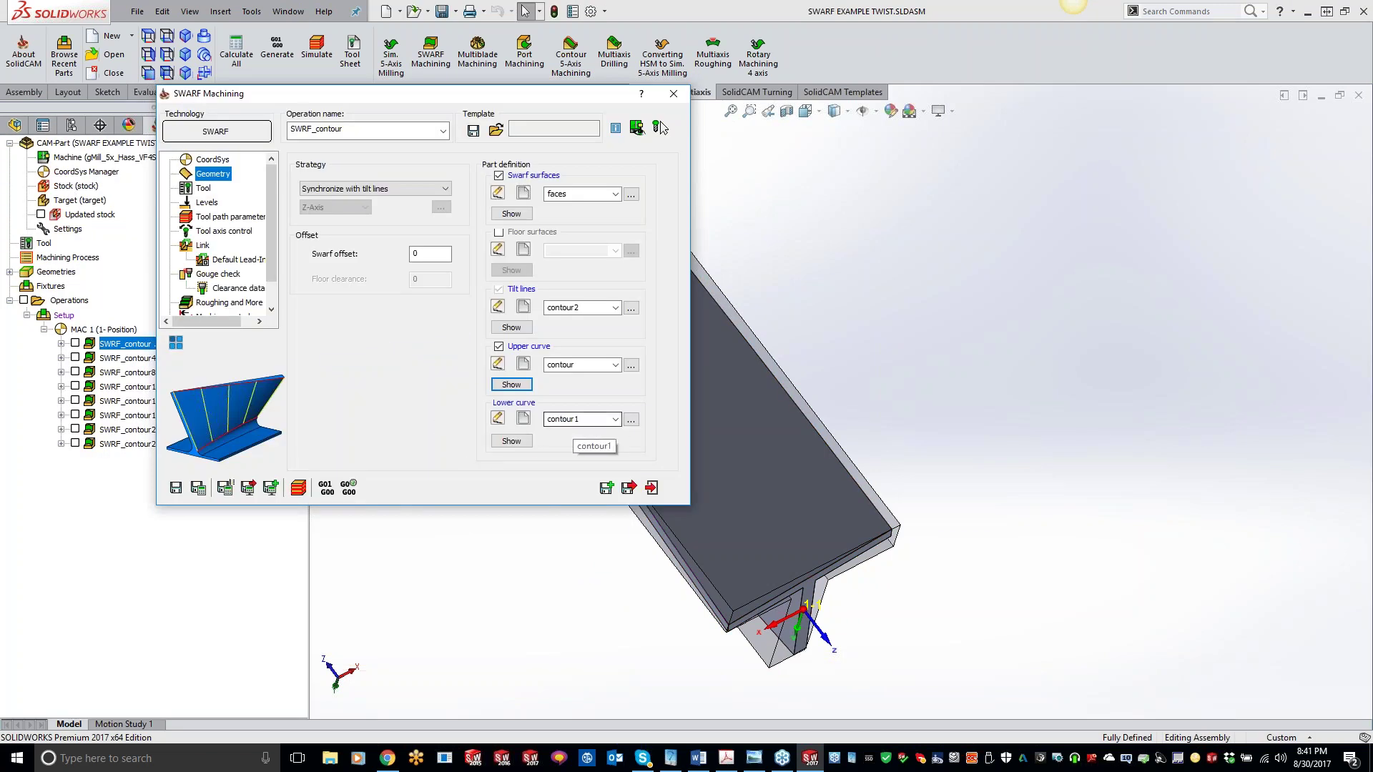
click(511, 440)
click(10, 165)
Step: Review the SWRF_contour operation's tool, levels, tool path parameters and tool axis control settings
click(196, 189)
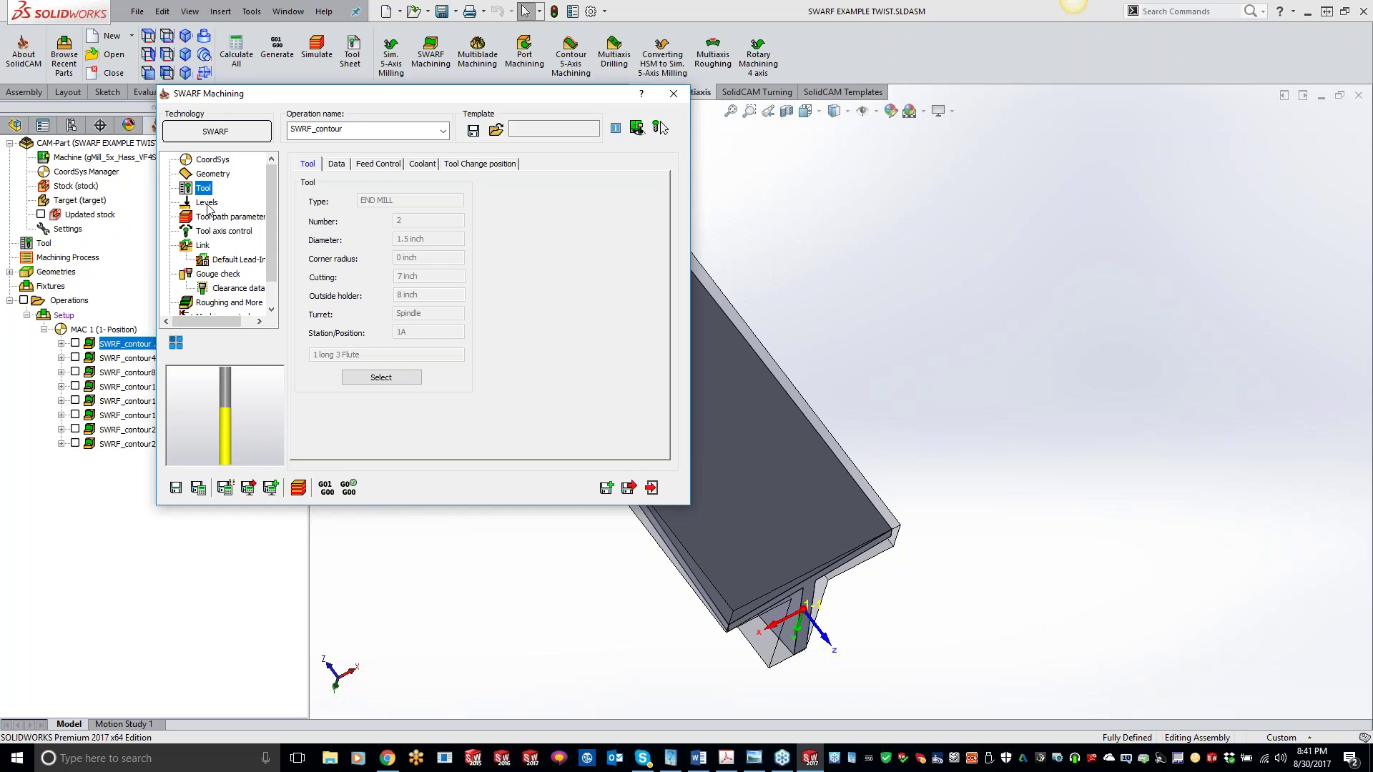
click(208, 203)
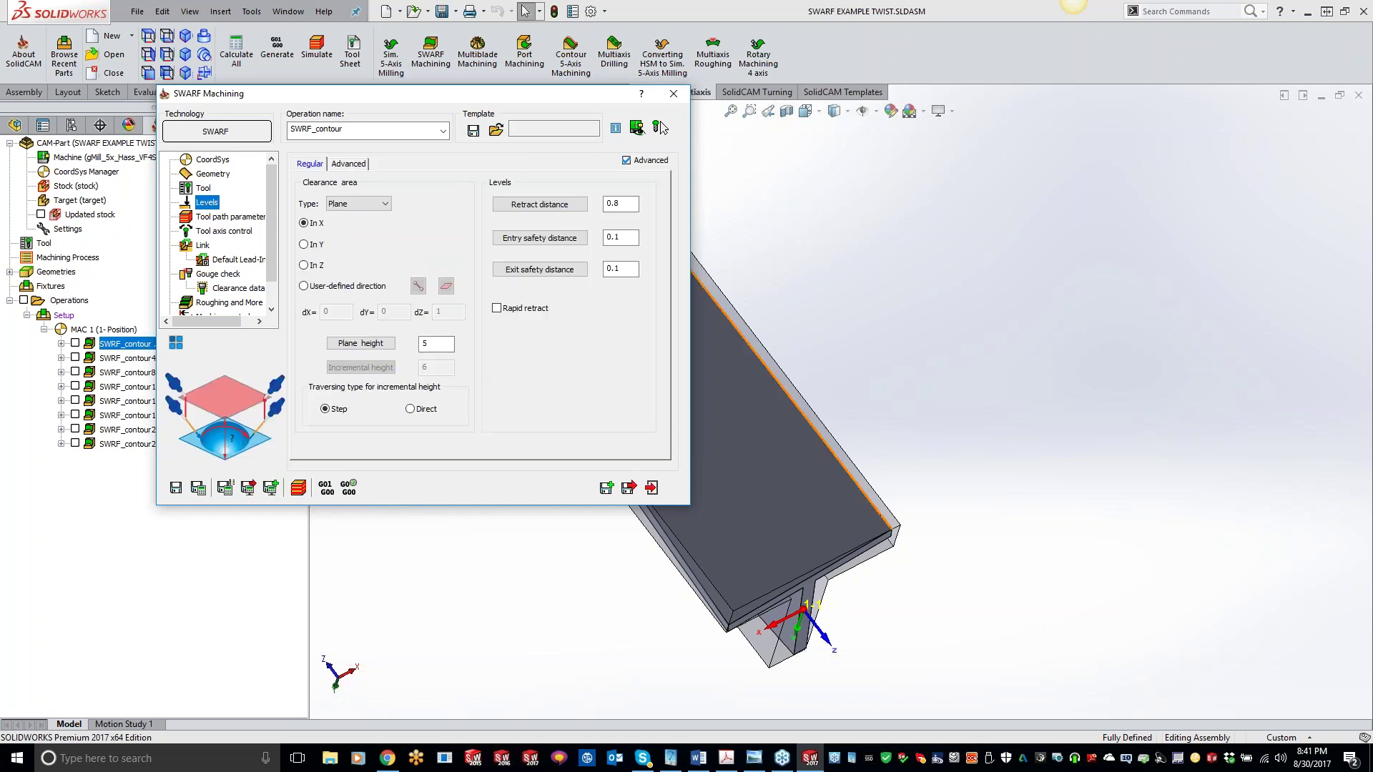
click(224, 217)
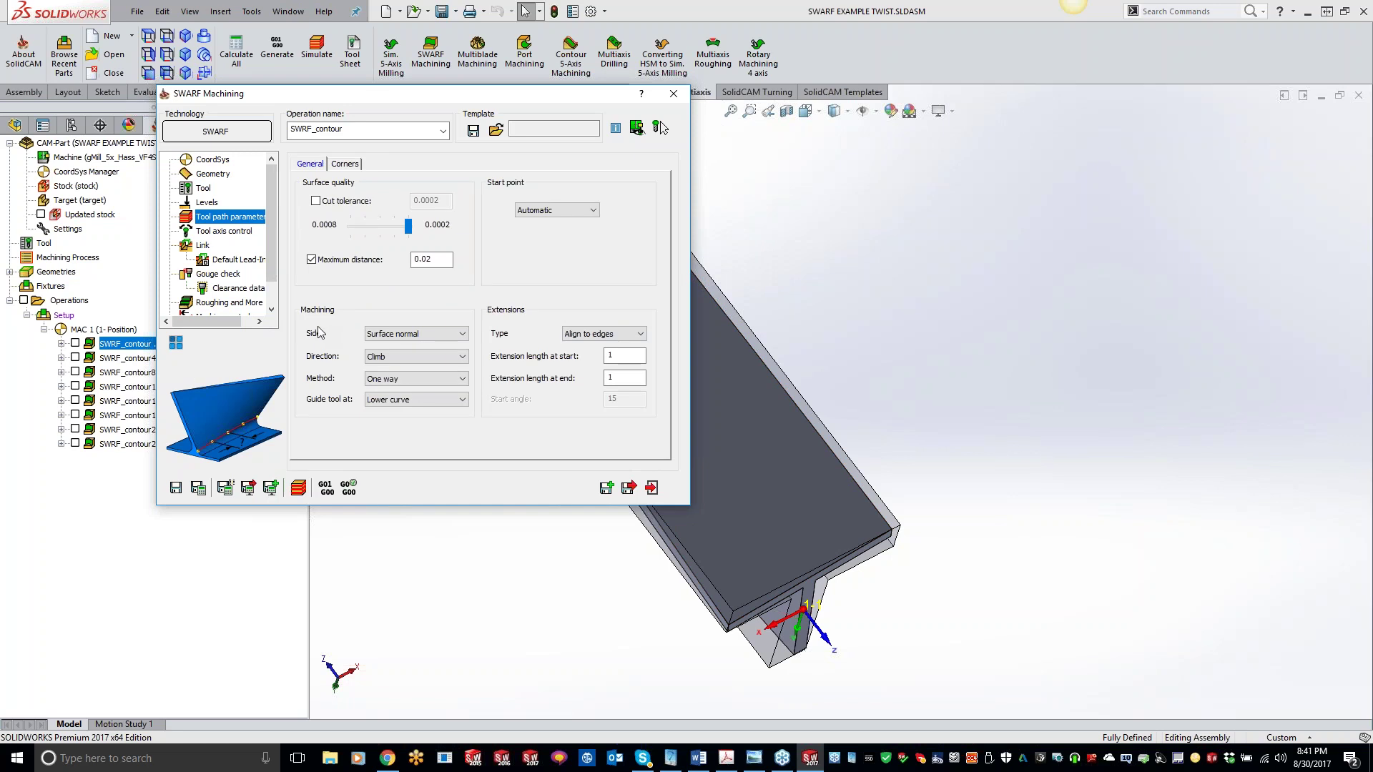
click(222, 232)
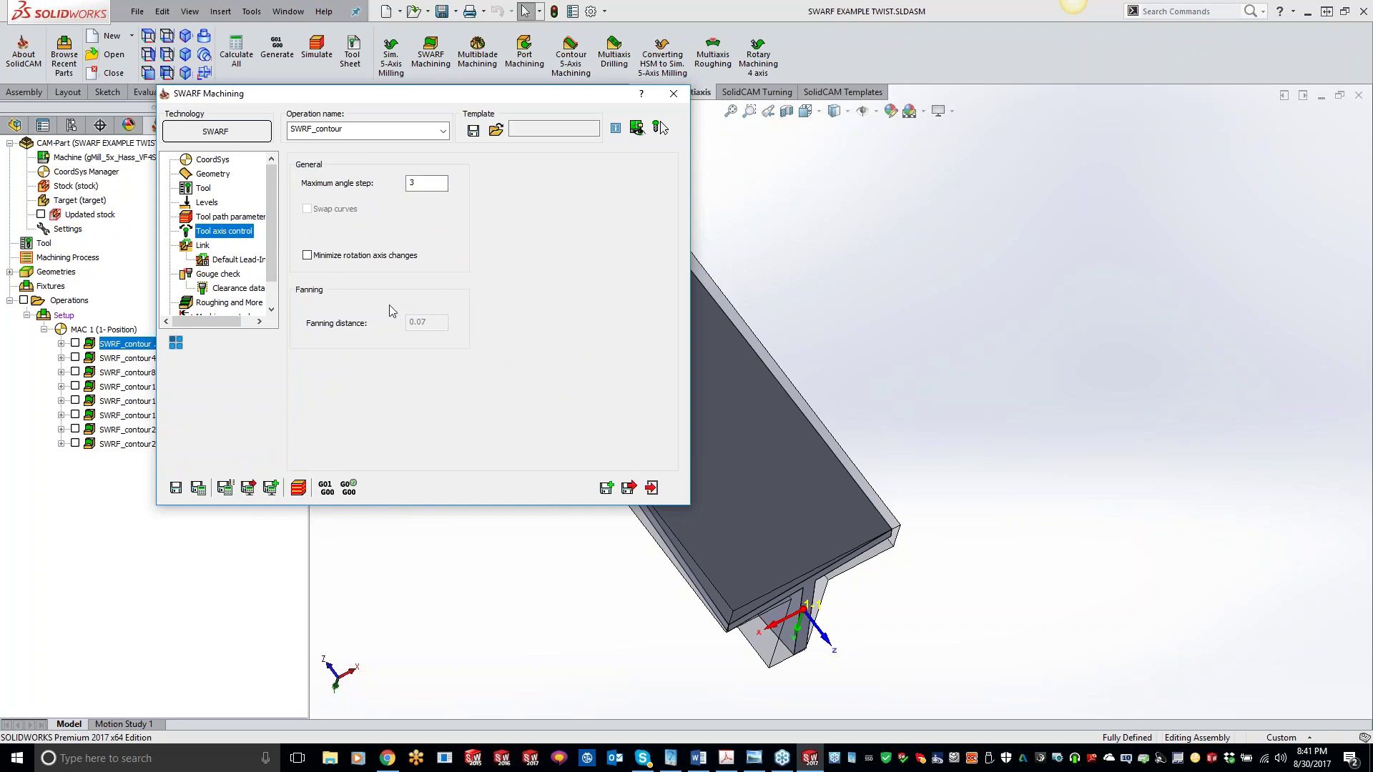
Step: Review the SWRF_contour operation's gouge check settings, including the collision handling options for swarf surfaces, keeping Balance selected
click(224, 276)
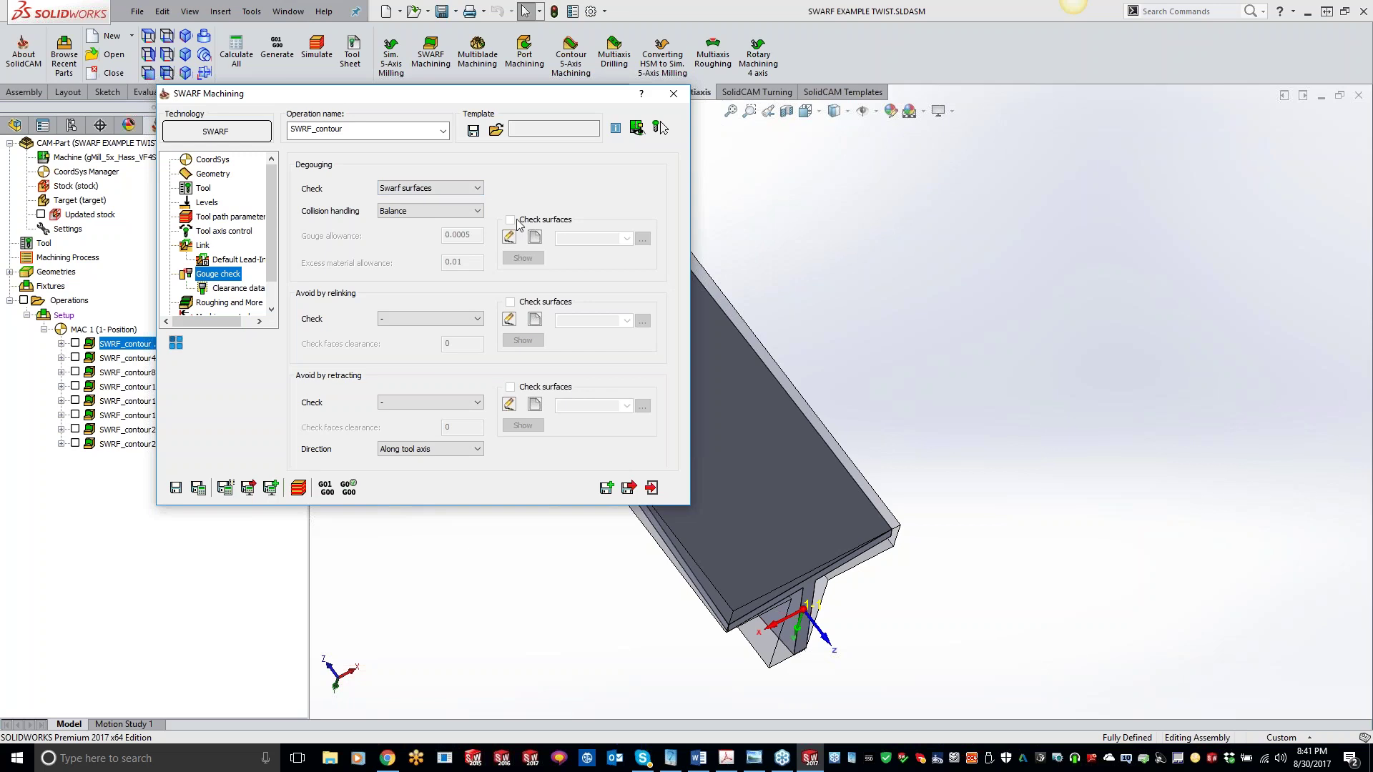
click(473, 212)
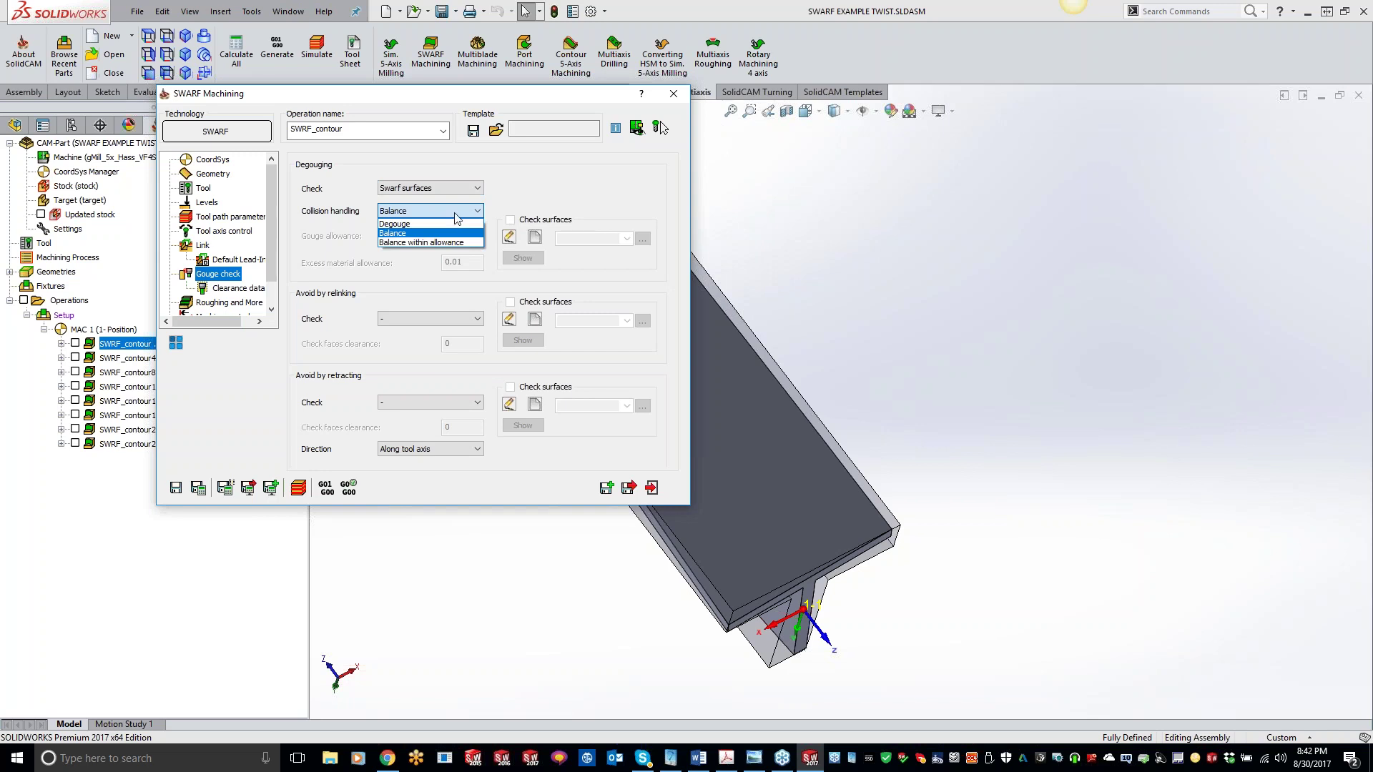
click(455, 213)
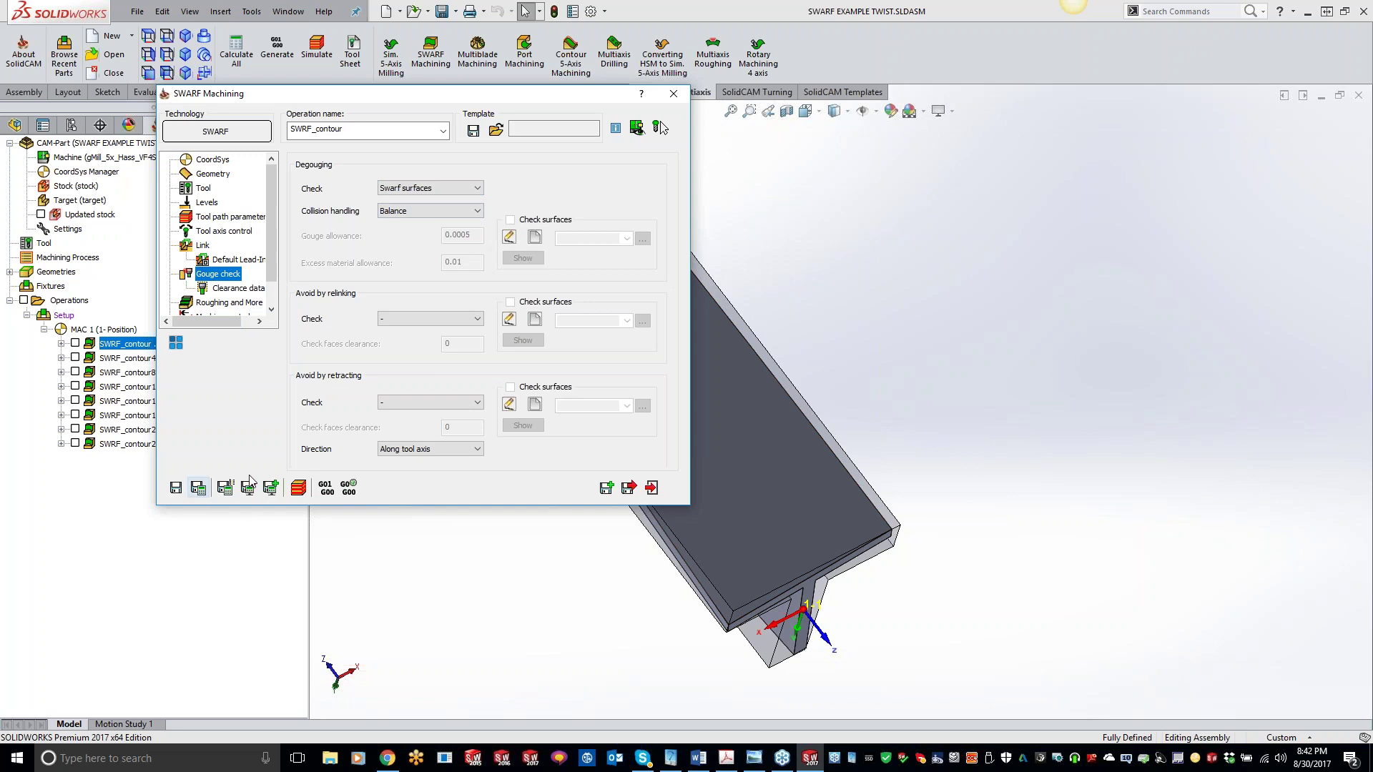
Step: Simulate the SWRF_contour operation in SolidVerify and inspect the machined twisted face
click(298, 488)
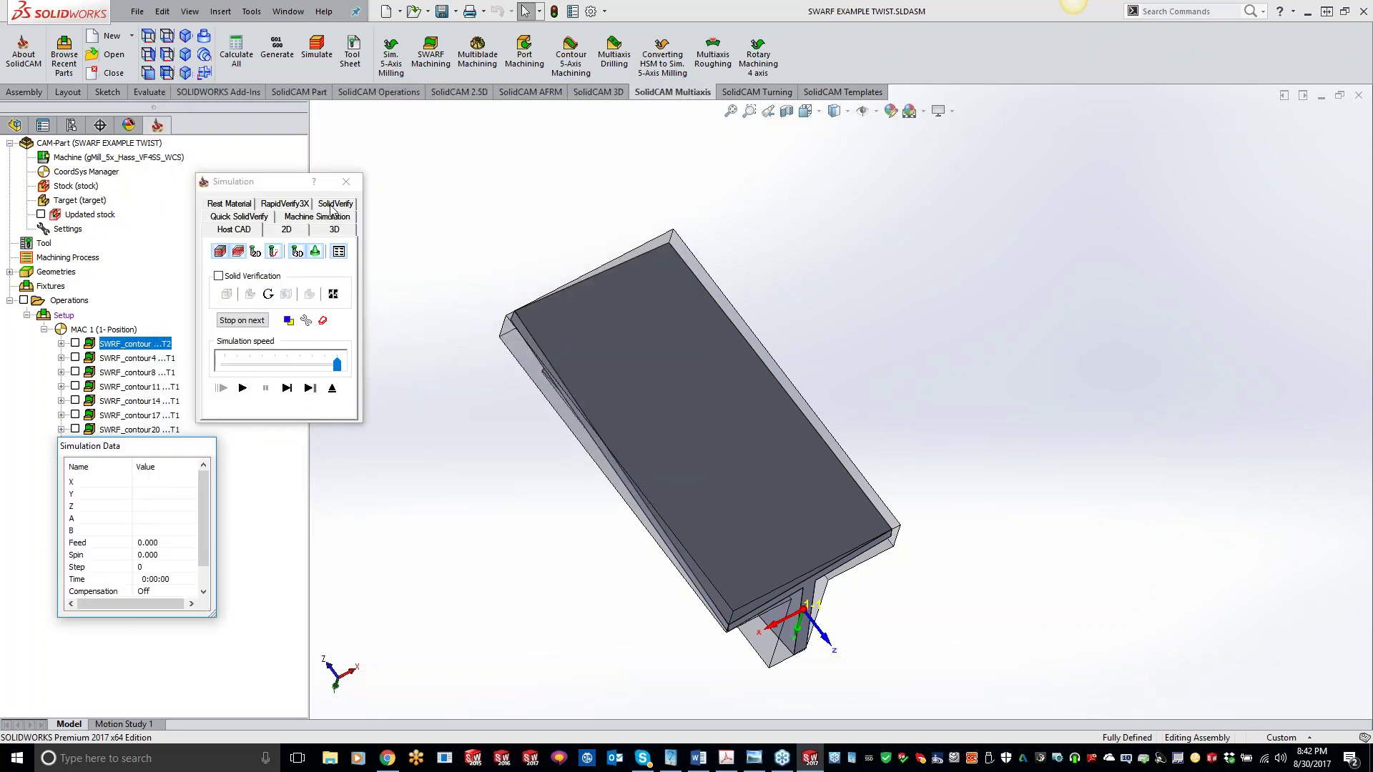
click(325, 217)
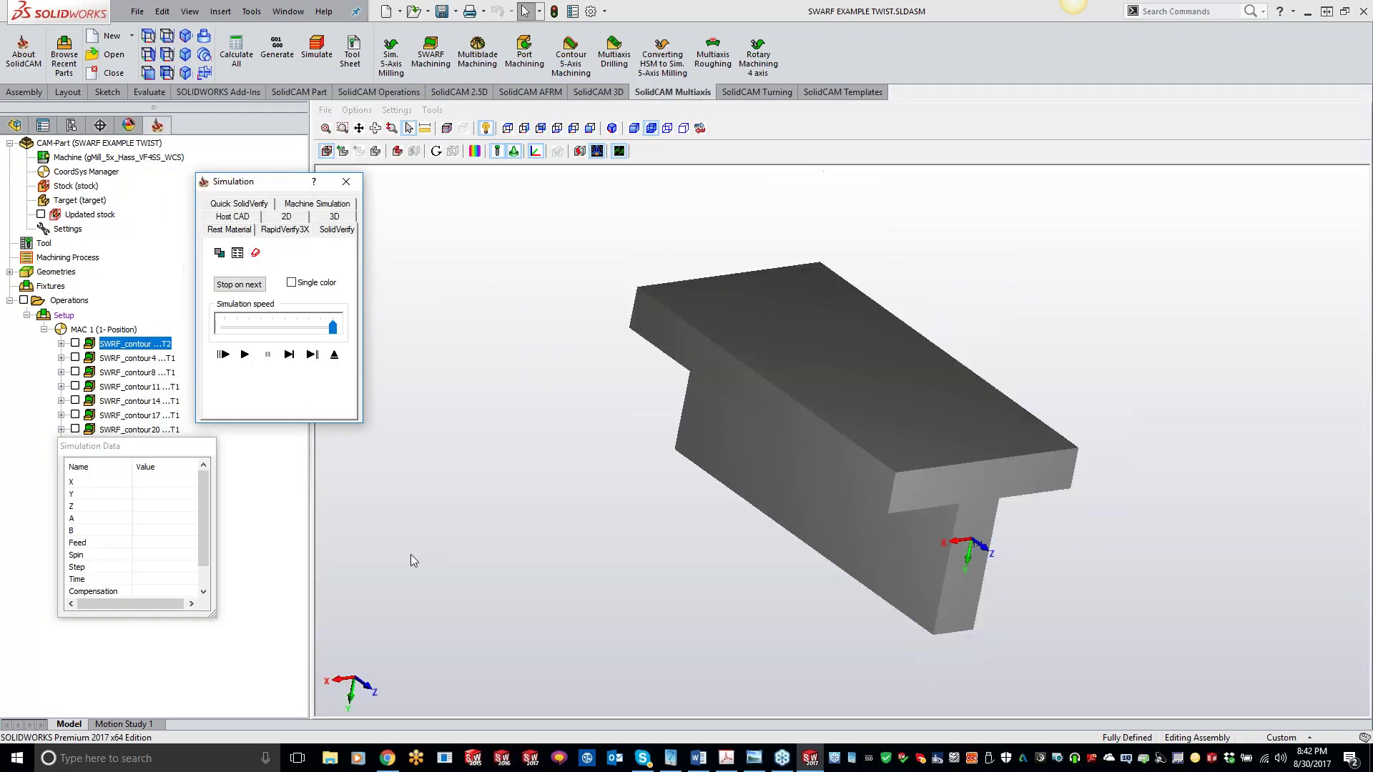
click(244, 355)
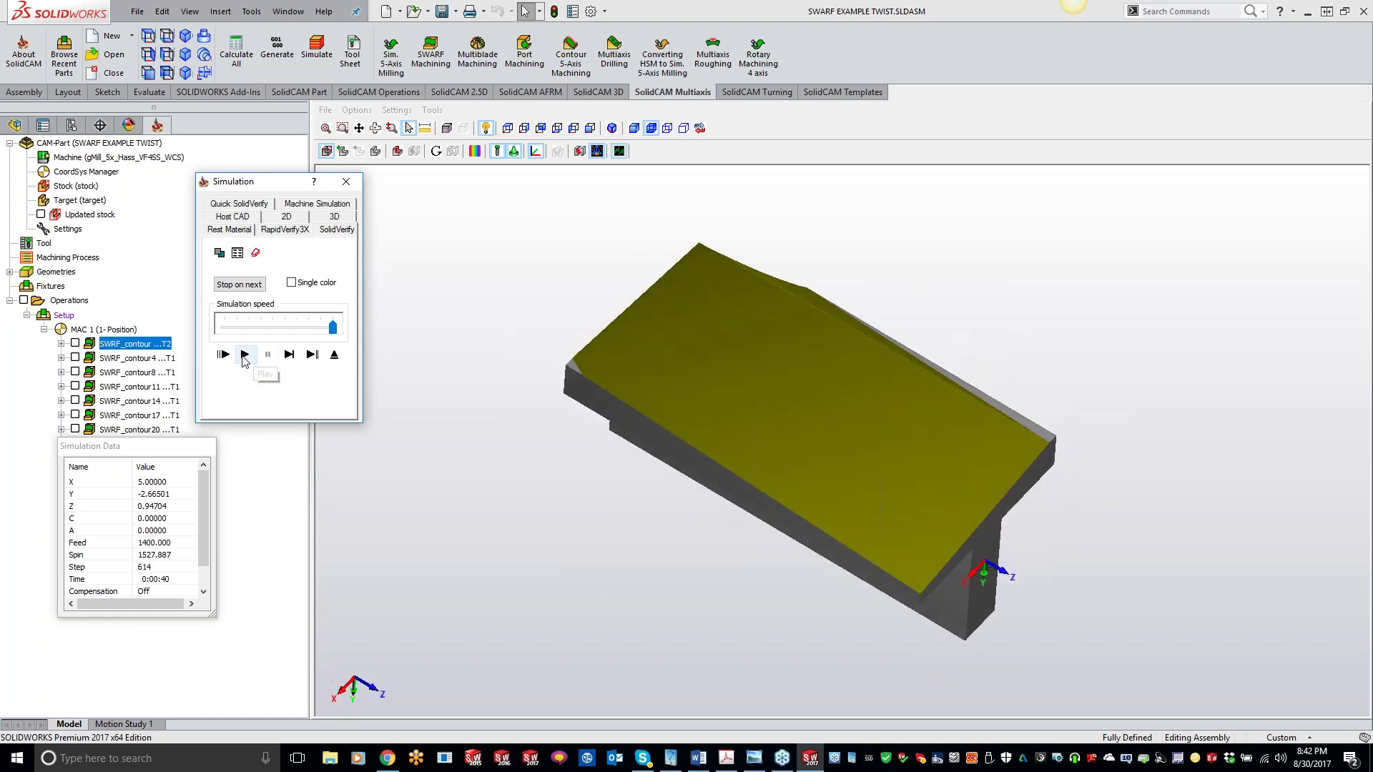
mouse_move(854, 332)
middle_down()
mouse_move(869, 316)
mouse_move(879, 348)
mouse_move(868, 309)
mouse_move(895, 395)
mouse_move(850, 308)
middle_up()
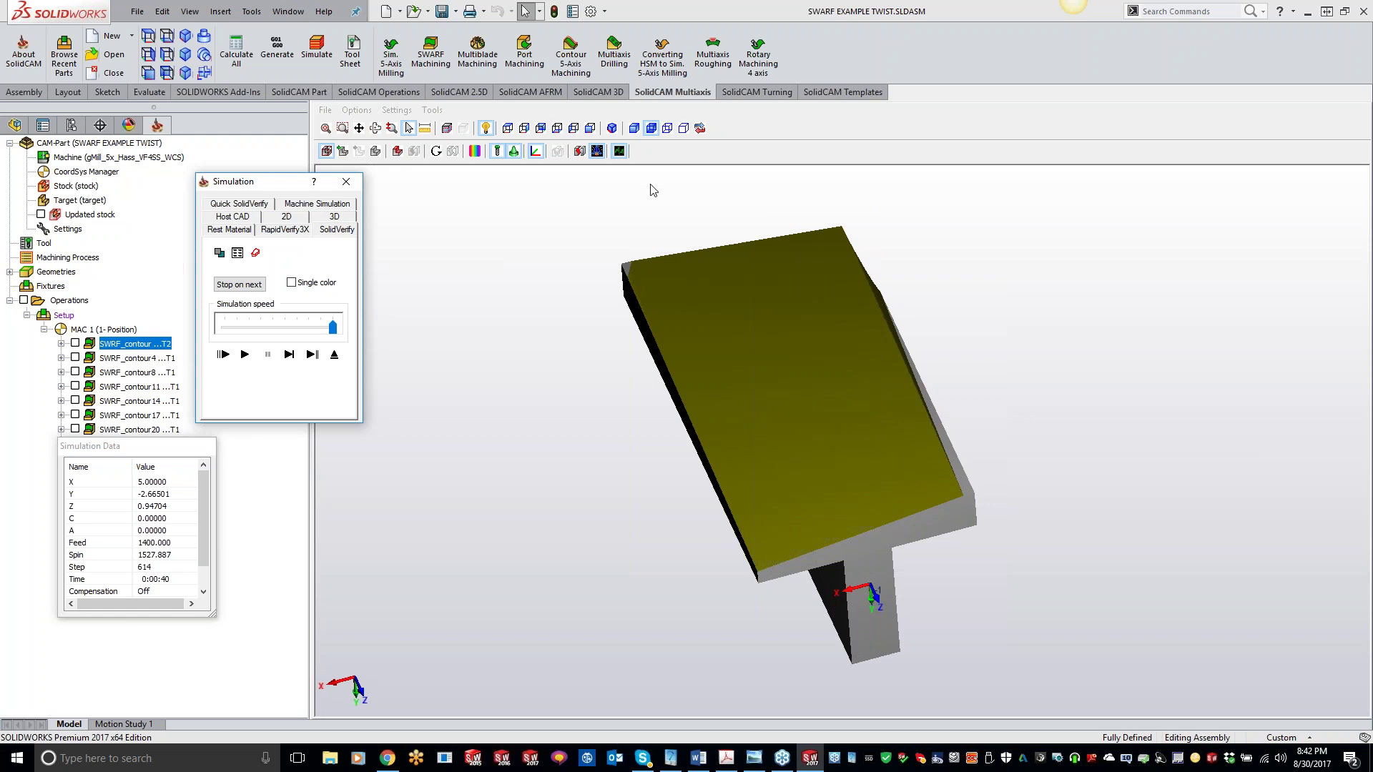
Step: Compare the machined stock of SWRF_contour with the target, inspect the color-coded deviations, and dismiss the comparison
click(474, 151)
click(1114, 153)
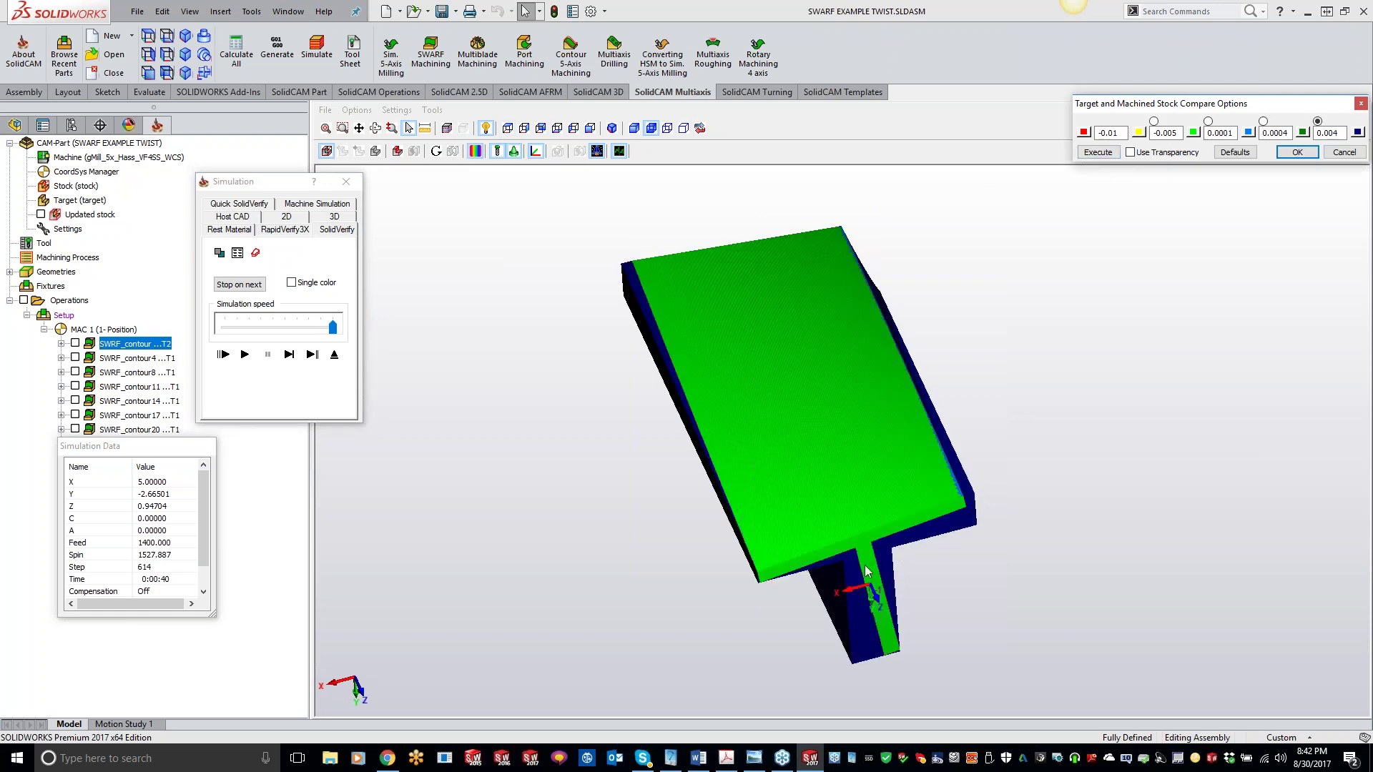
middle_drag(911, 431, 1030, 259)
click(1305, 153)
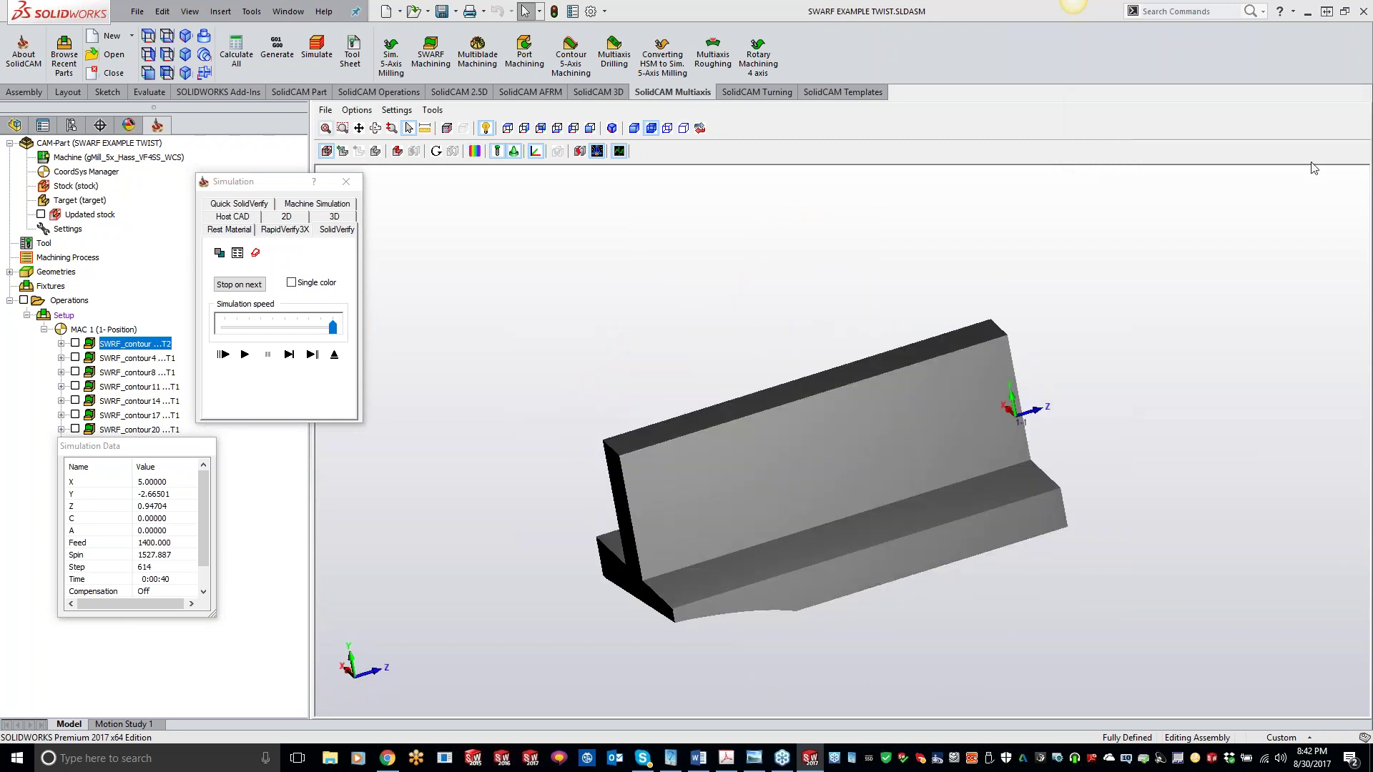
Step: Exit the simulation, recheck the SWRF_contour operation's geometry strategy, and close the operation
click(346, 181)
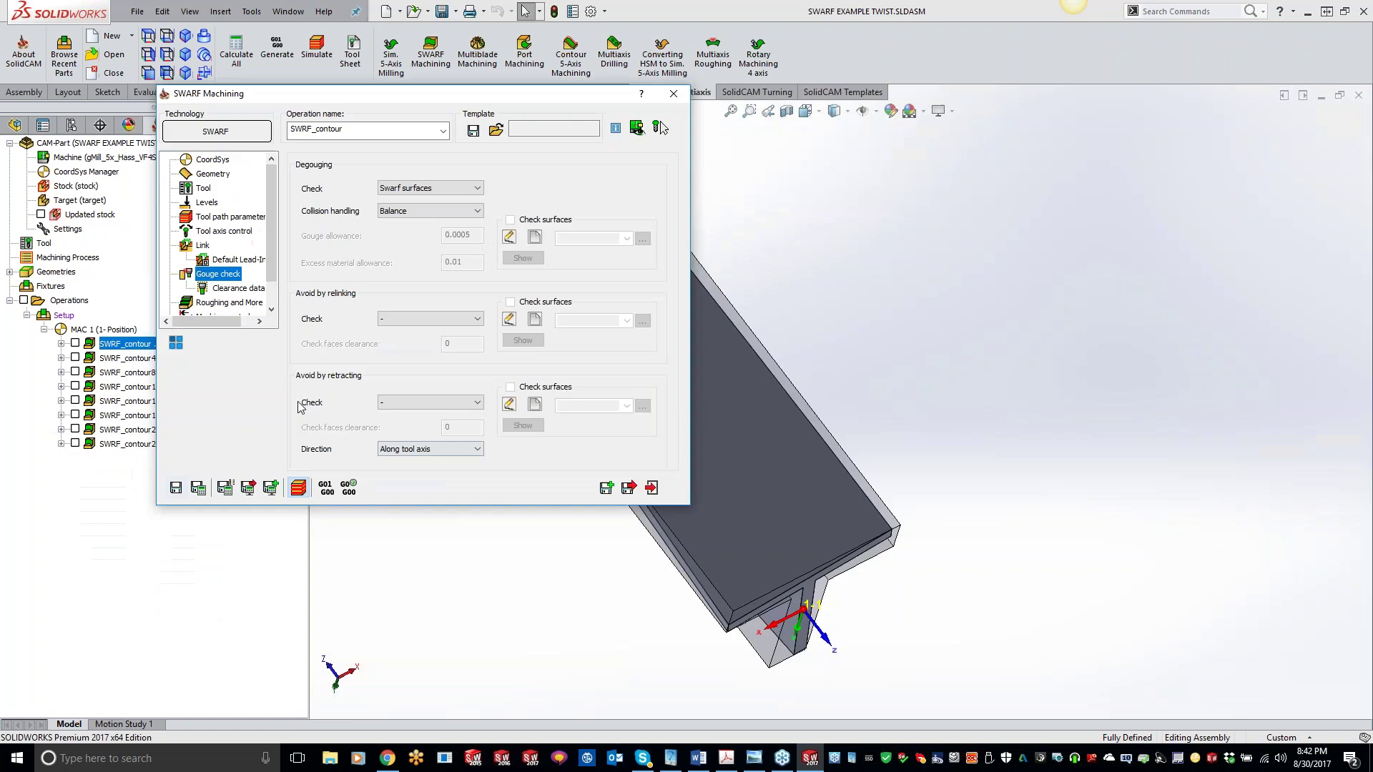
click(213, 174)
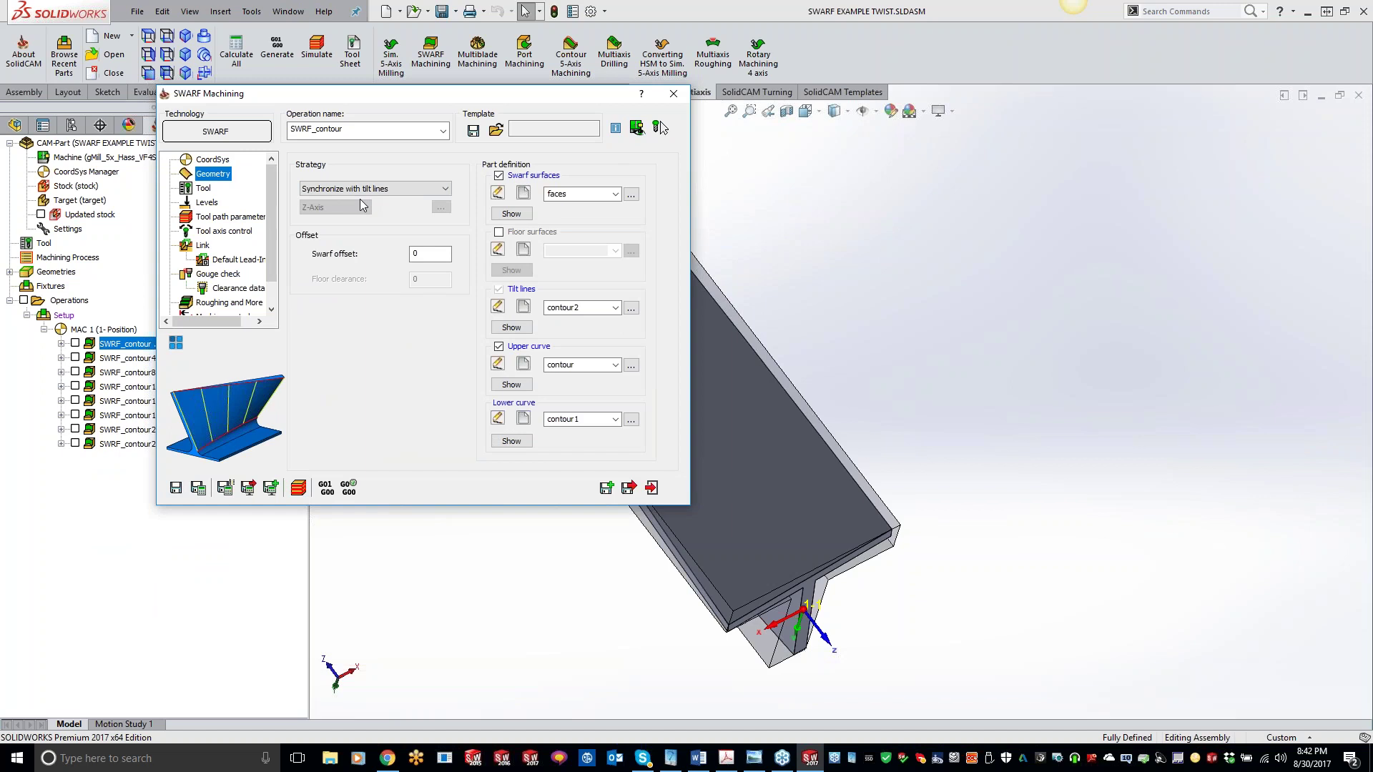
click(673, 94)
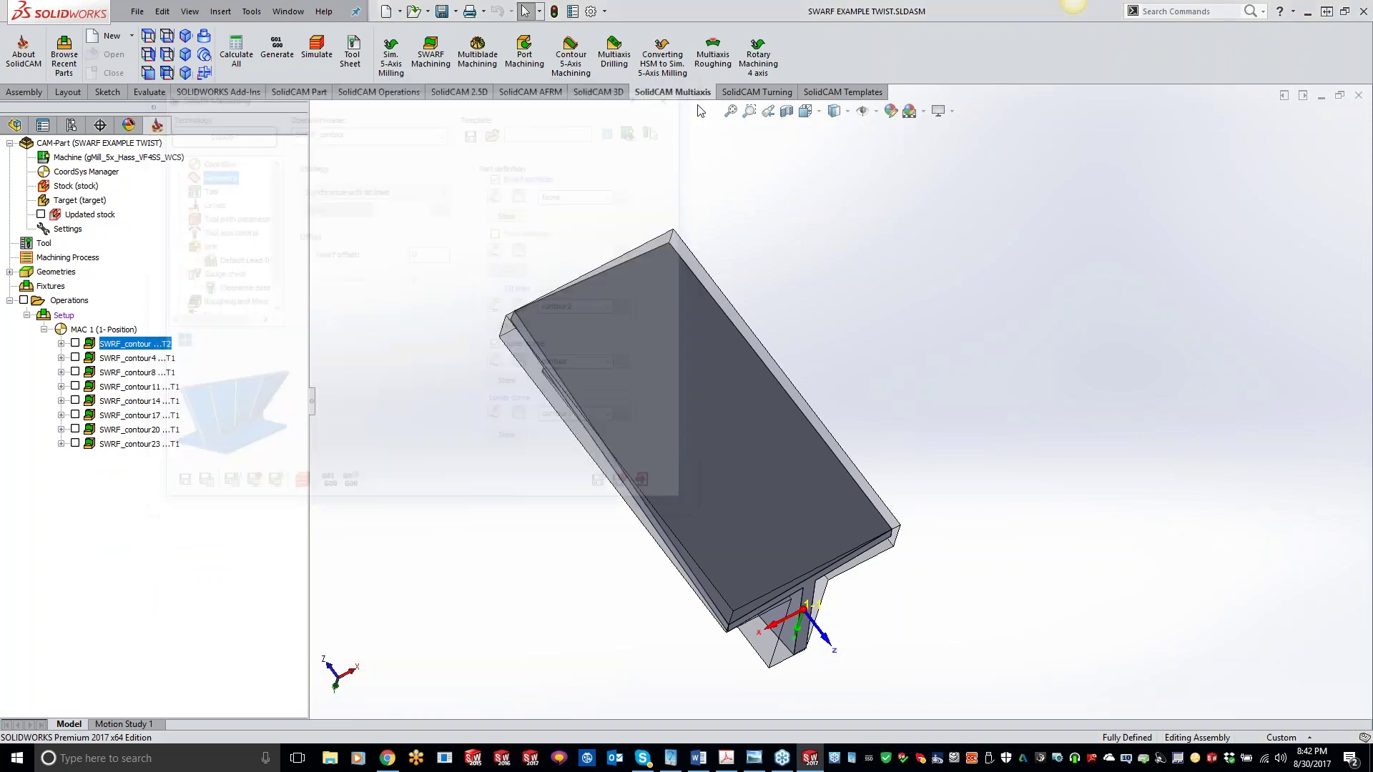
Step: Open the SWRF_contour4 operation and show its swarf surfaces defined as faces1
click(131, 359)
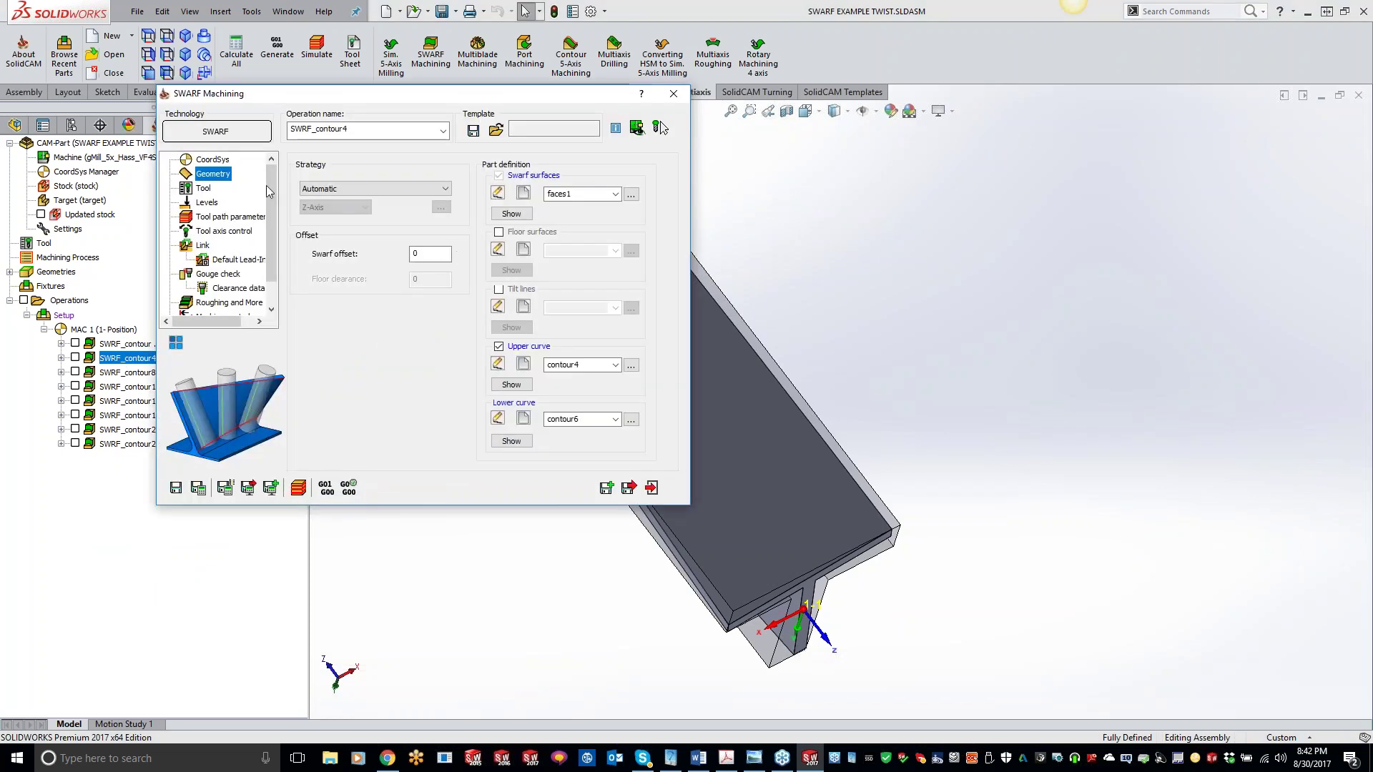
click(511, 214)
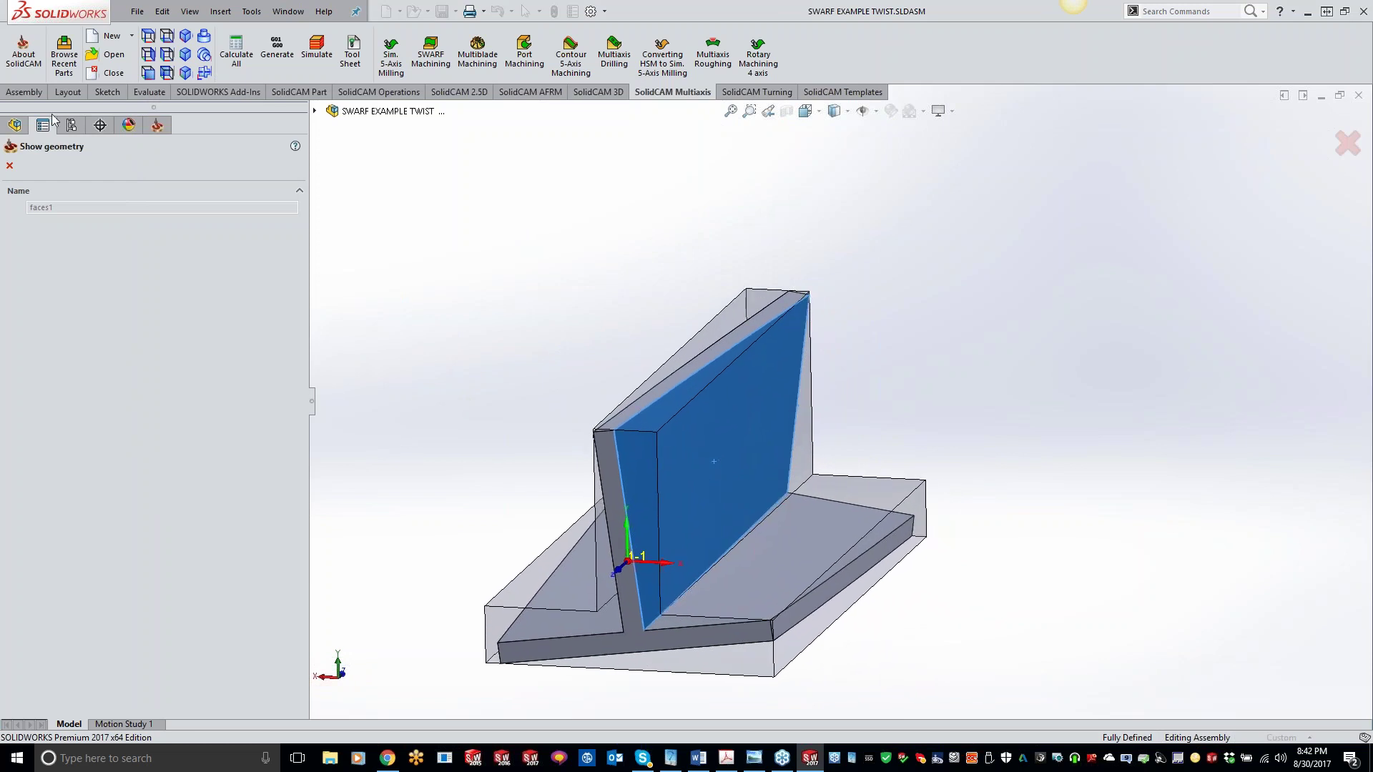
click(11, 165)
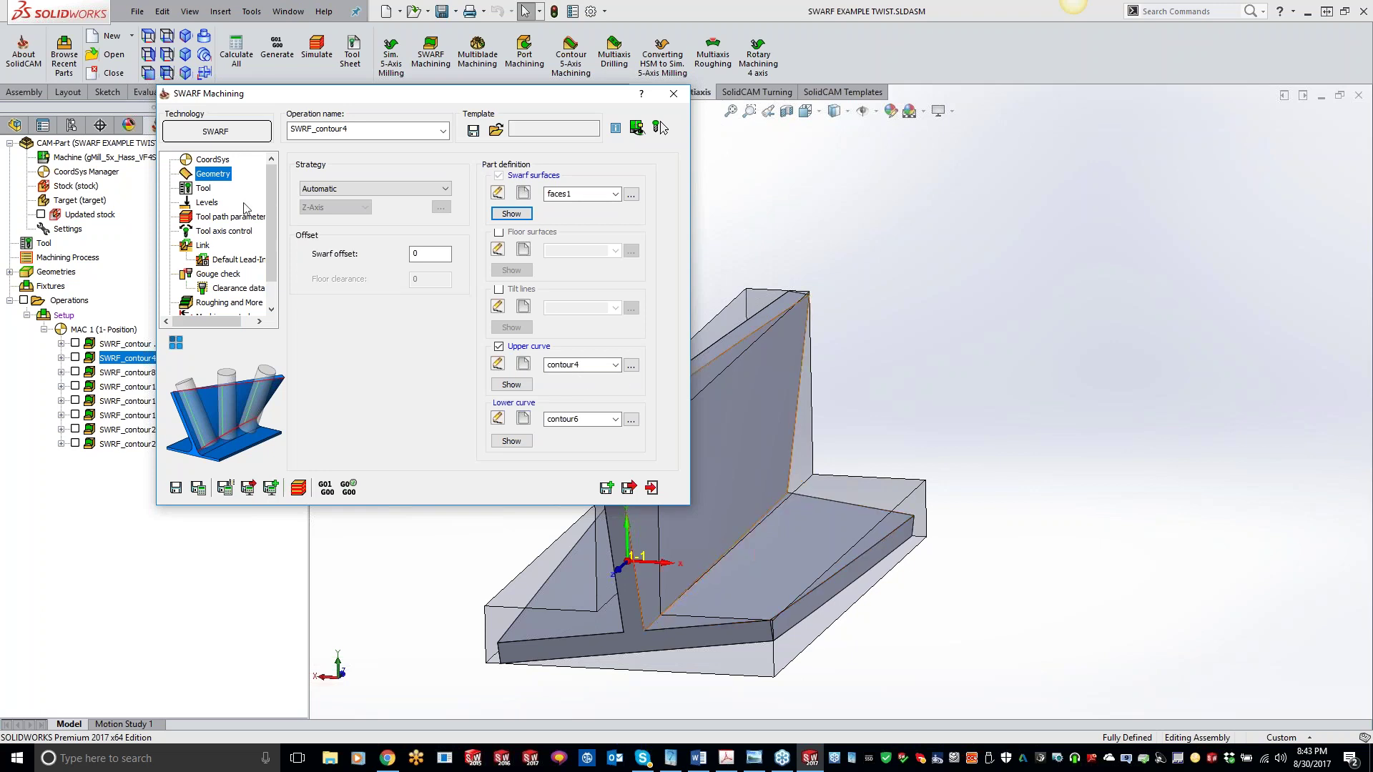
Step: Review SWRF_contour4's tool, levels and tool path parameters, including the start and end extension lengths, and close the operation
click(203, 188)
click(206, 203)
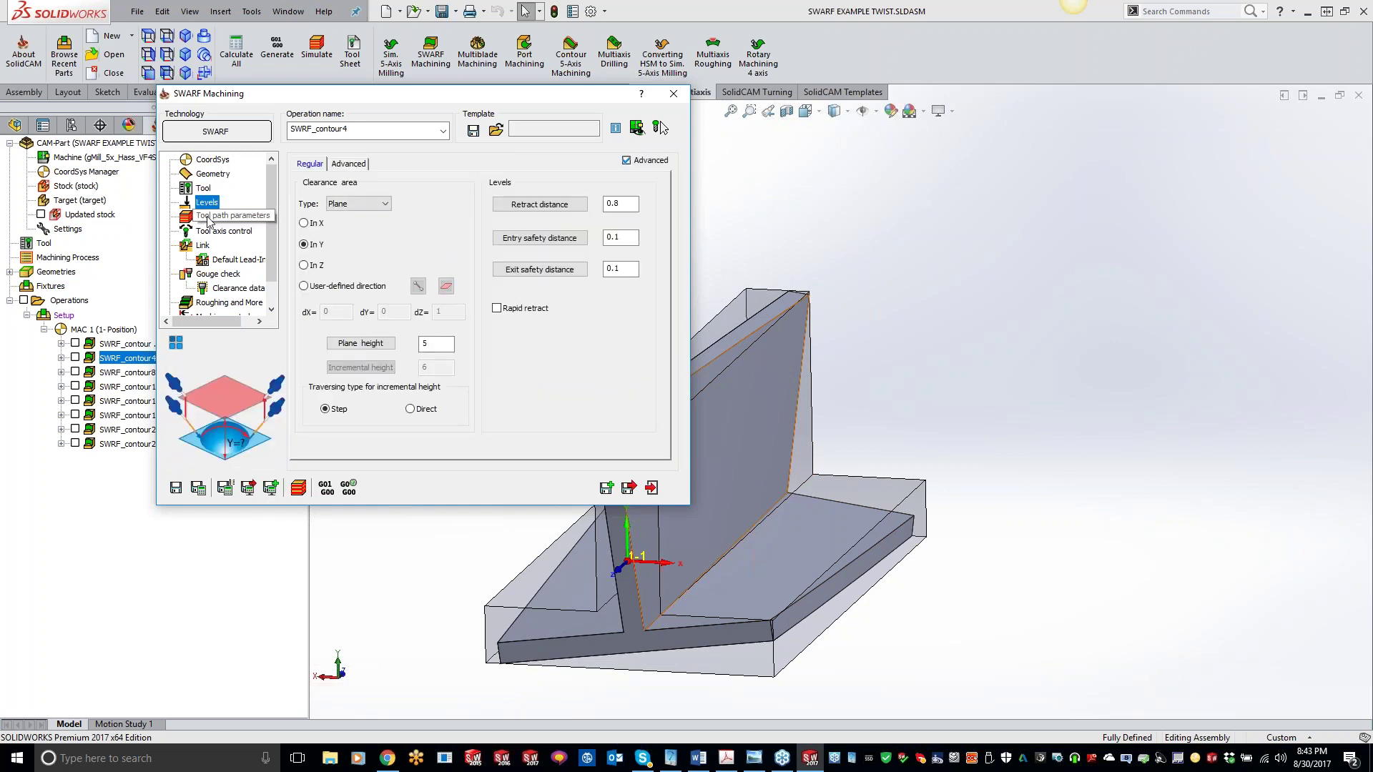
click(209, 218)
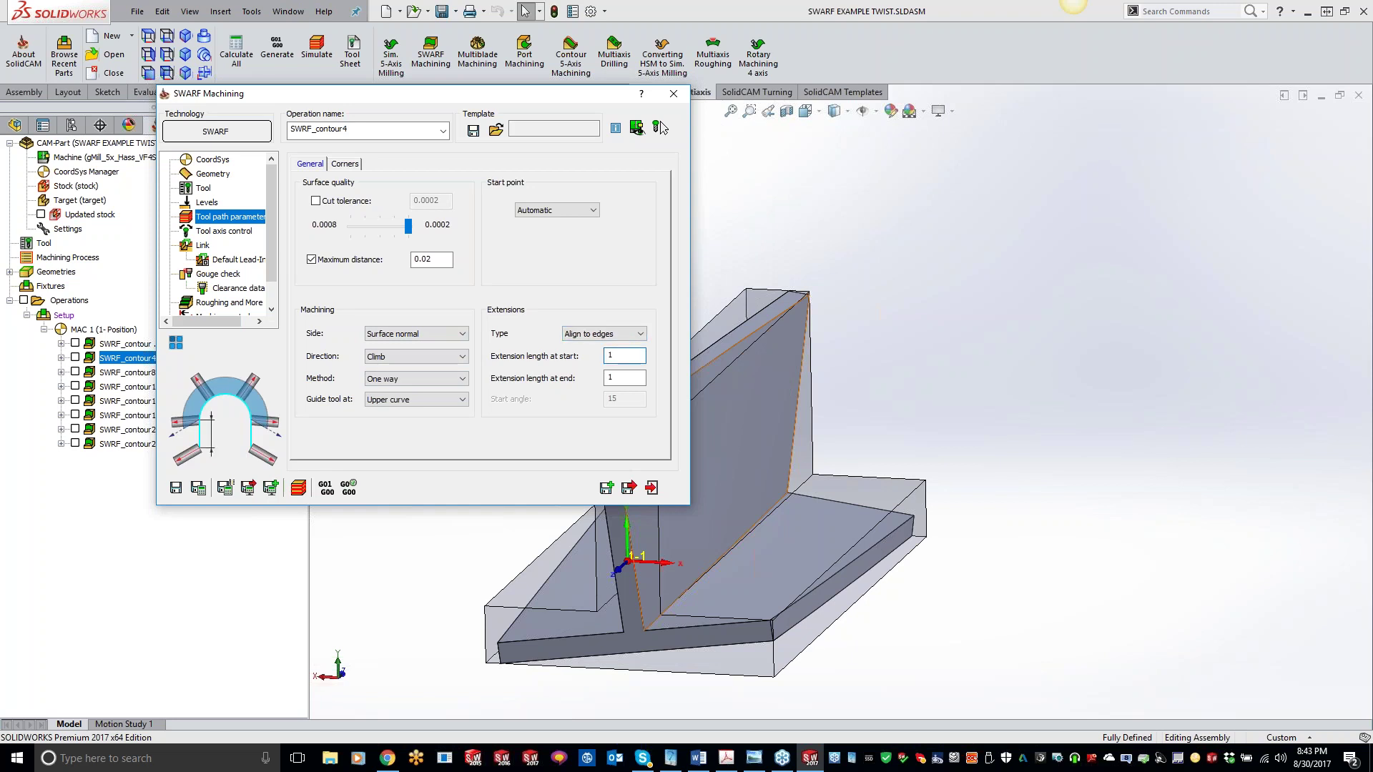
click(633, 379)
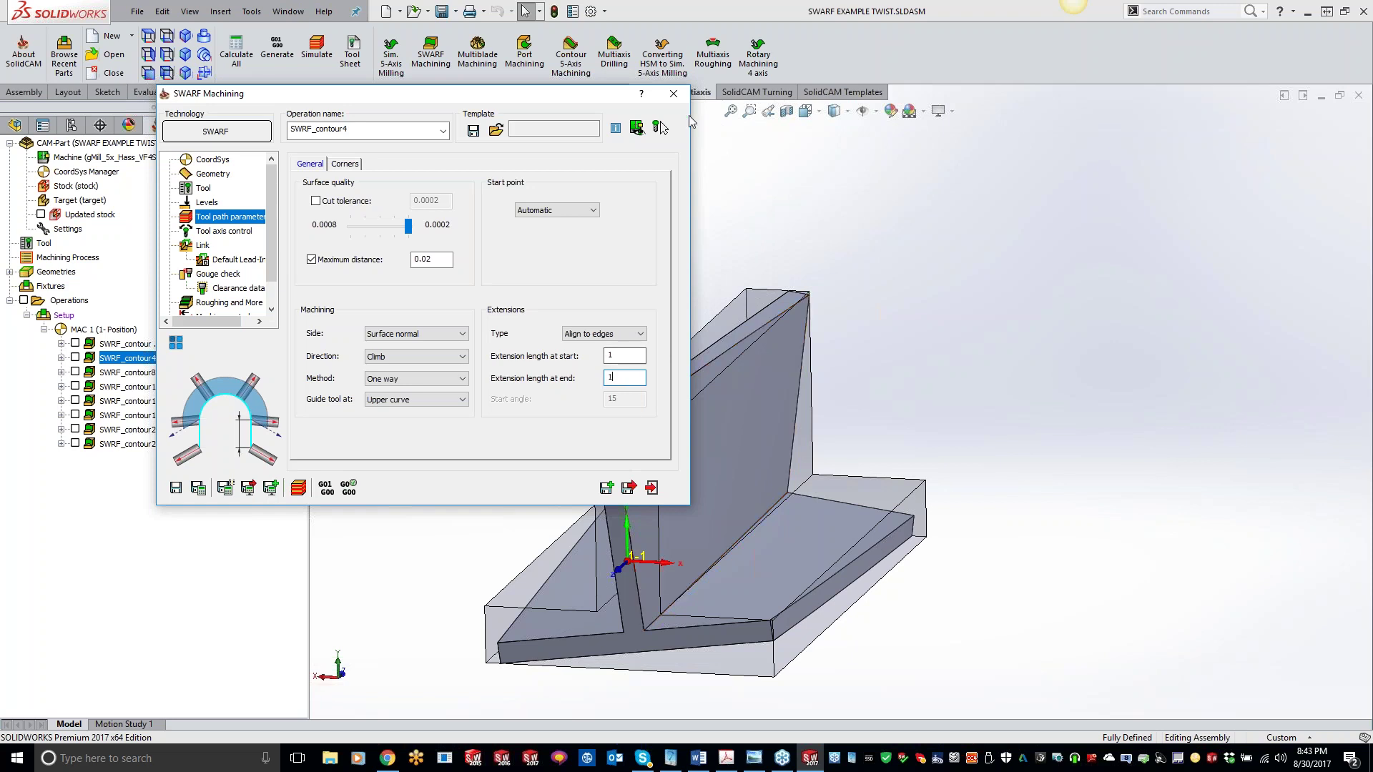
click(674, 93)
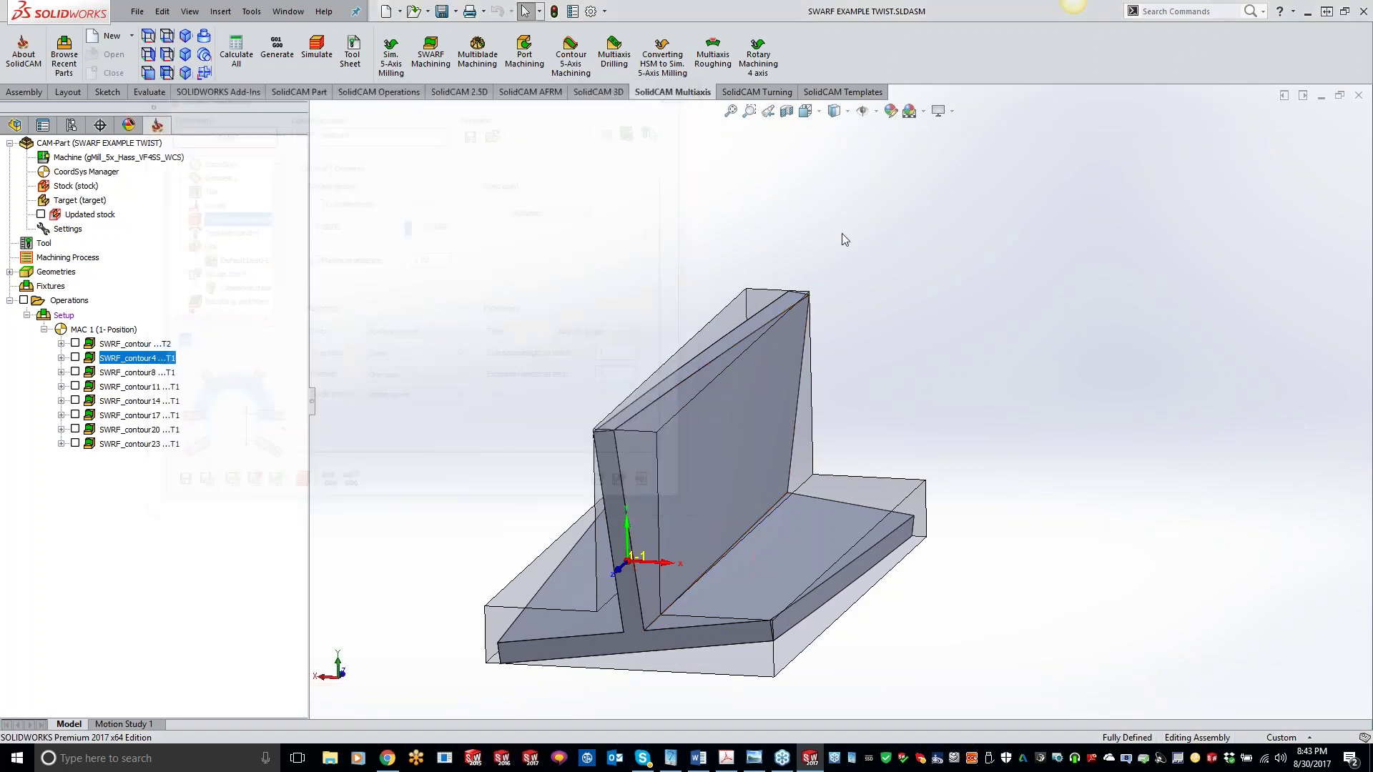
Step: Look at the Extend/Trim options in a new Sim. 5-Axis Milling operation's tool path parameters, and discard that operation
click(392, 58)
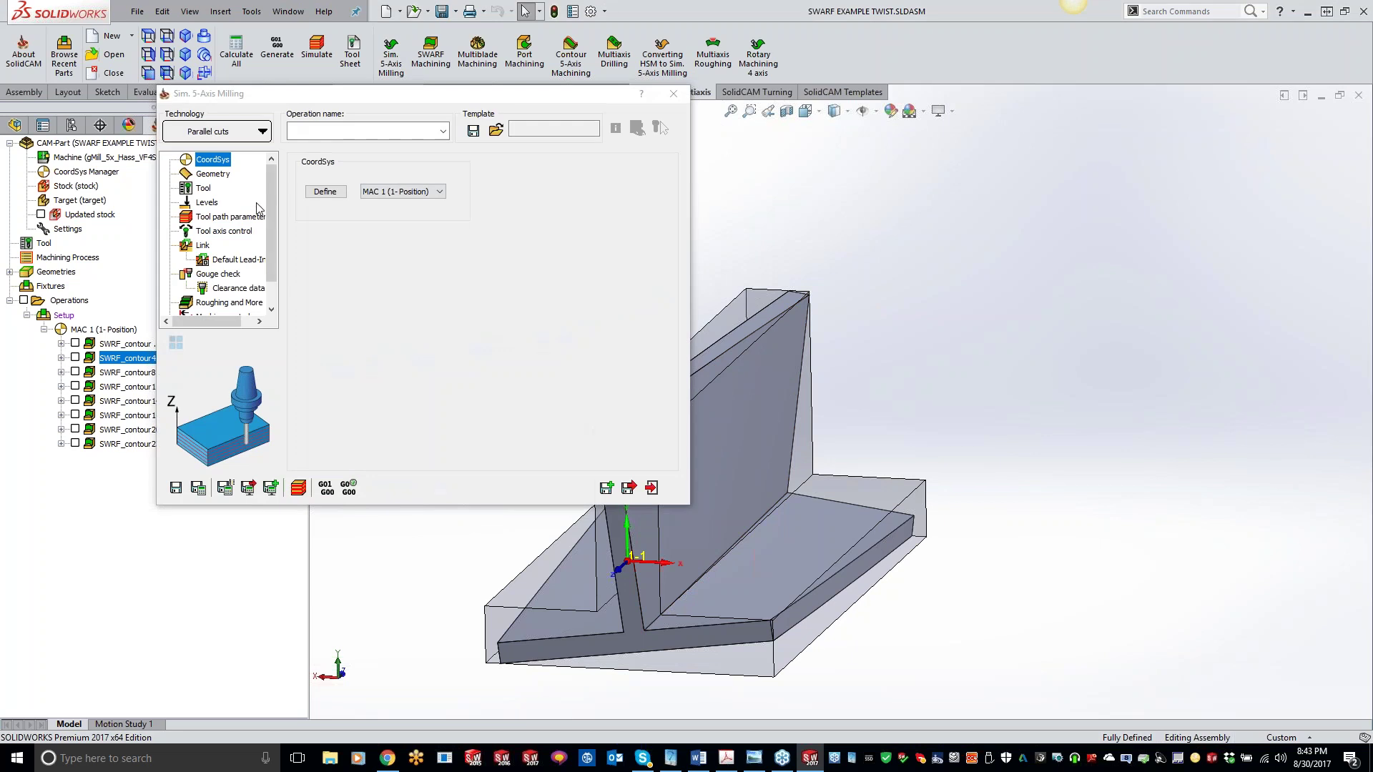
click(229, 217)
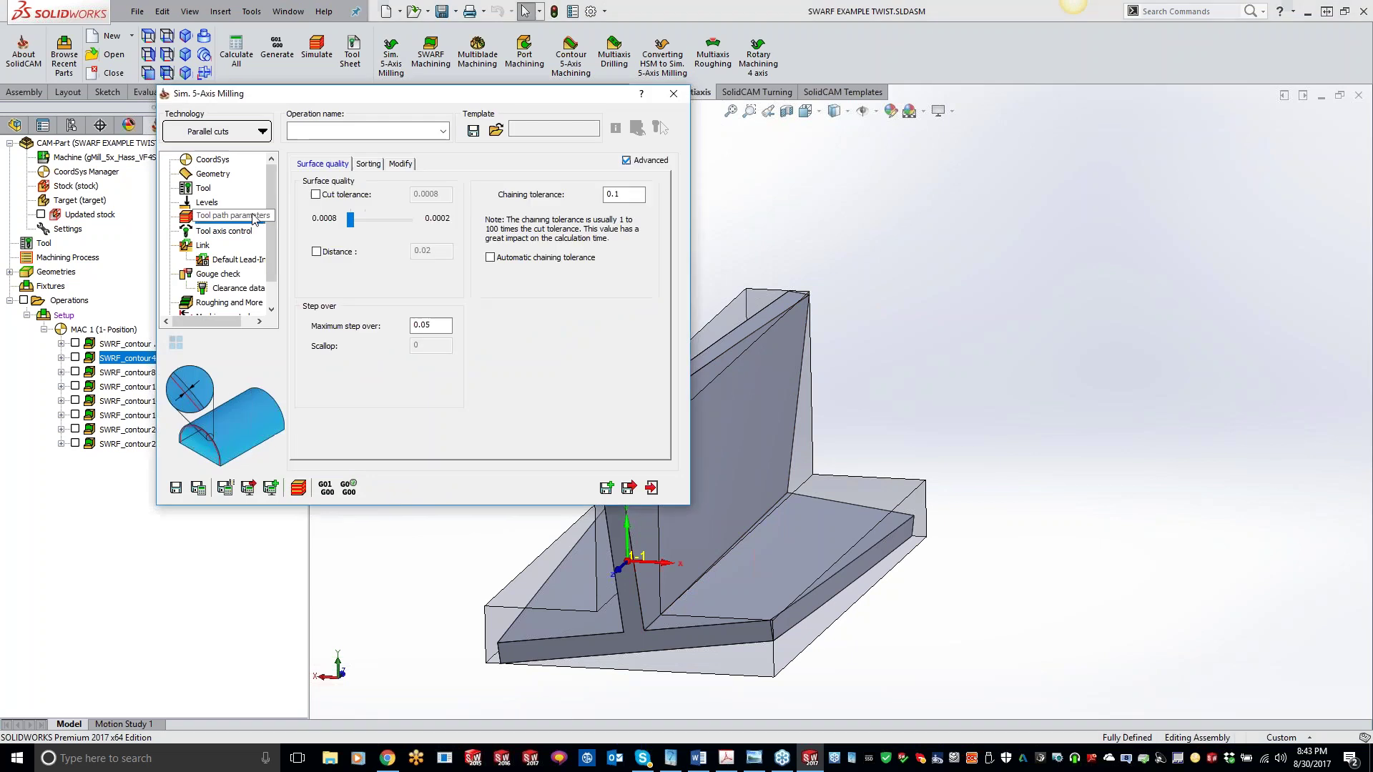
click(399, 164)
click(554, 262)
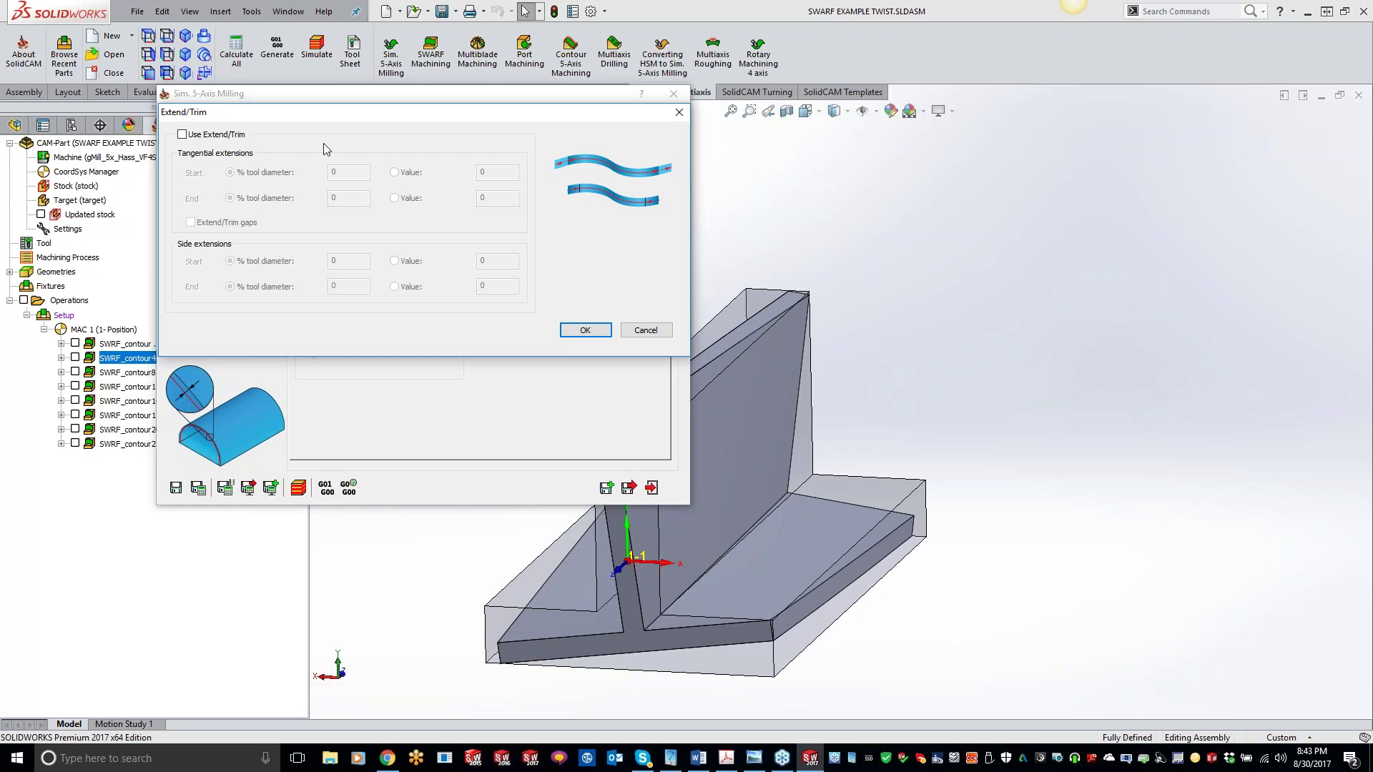
click(584, 329)
click(673, 94)
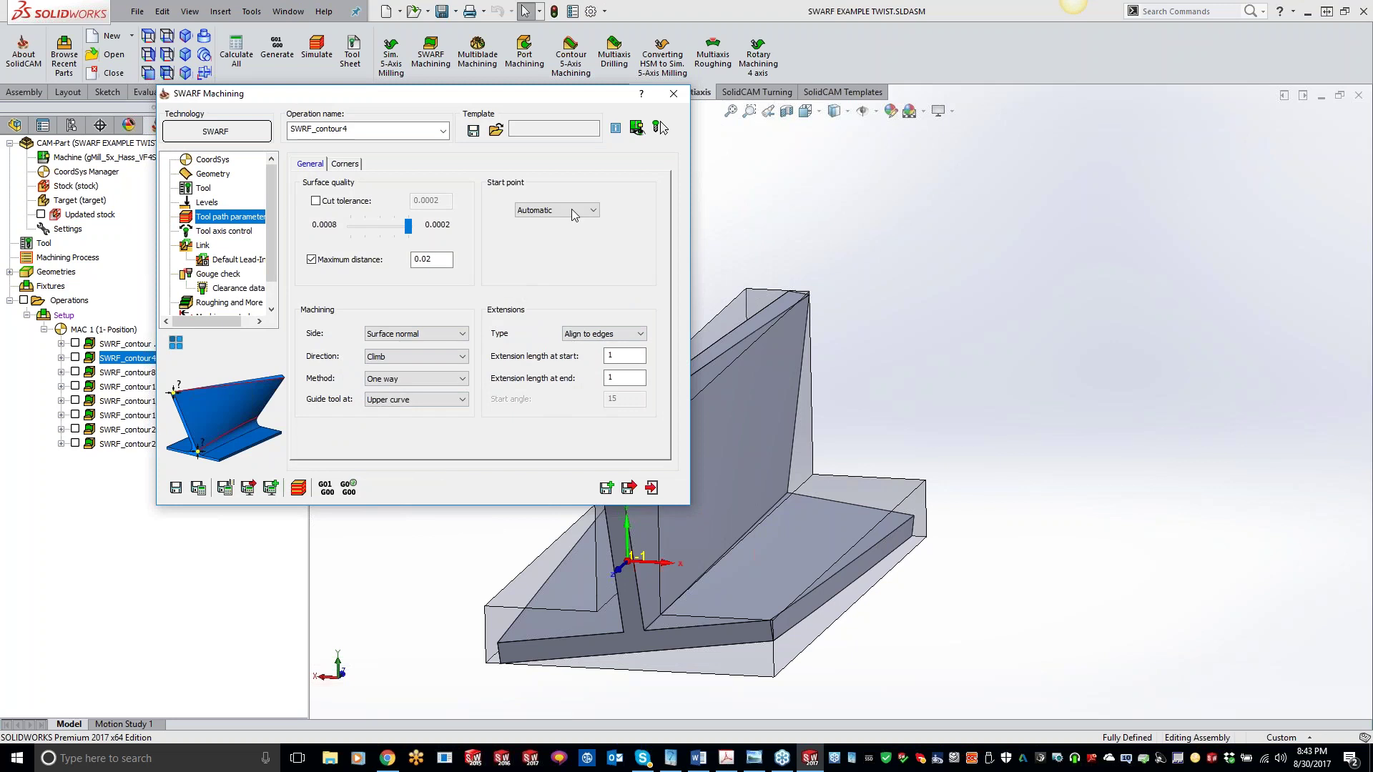
Step: In SWRF_contour4, review the tool axis control and gouge check settings and show the faces2 check surfaces used for retracting
click(224, 233)
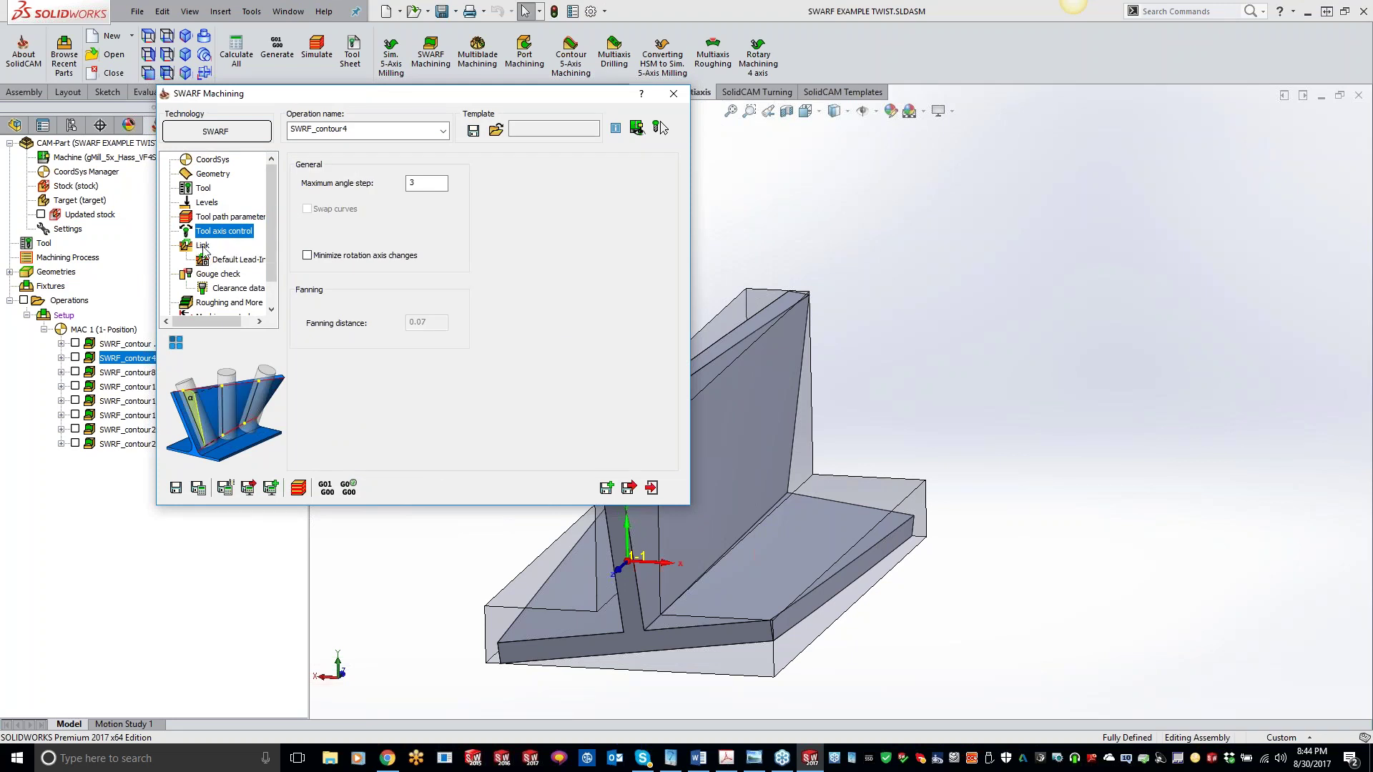
click(219, 276)
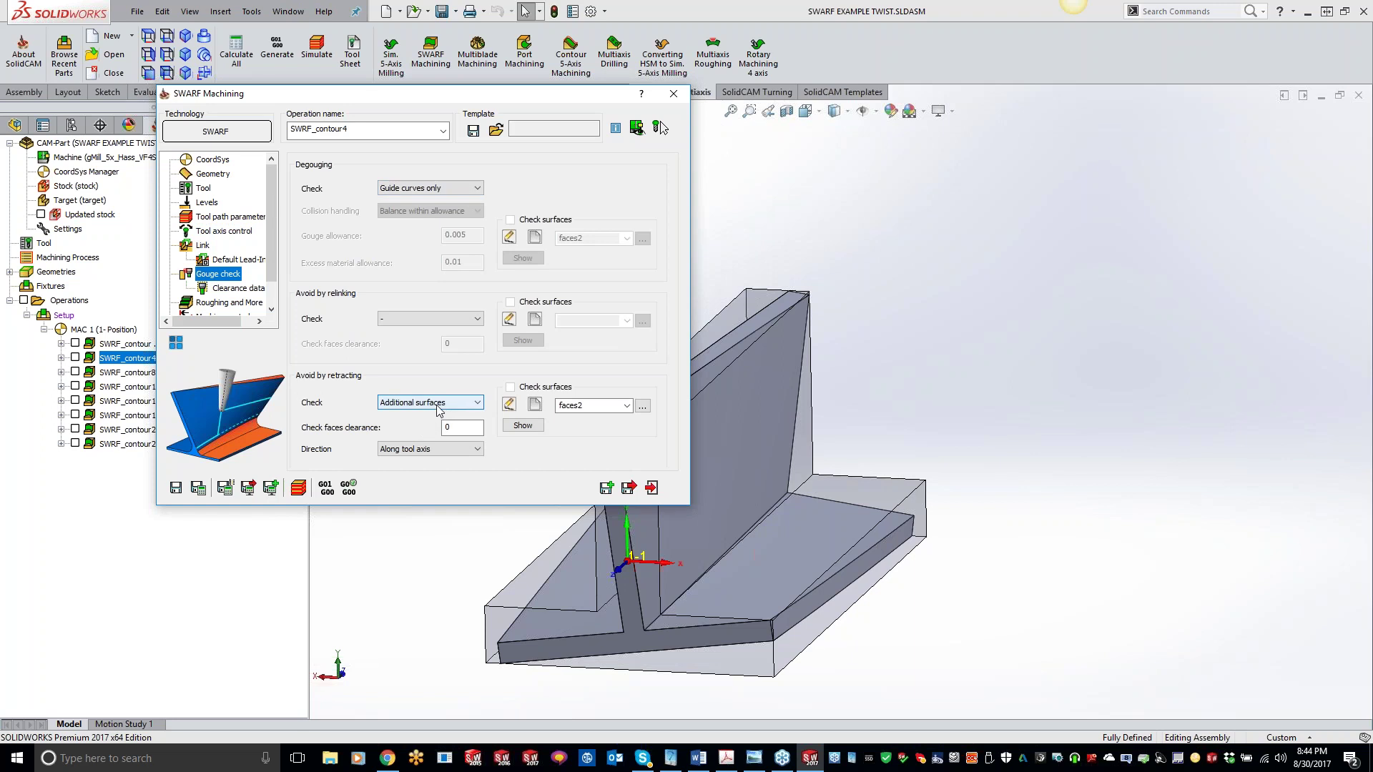
click(528, 427)
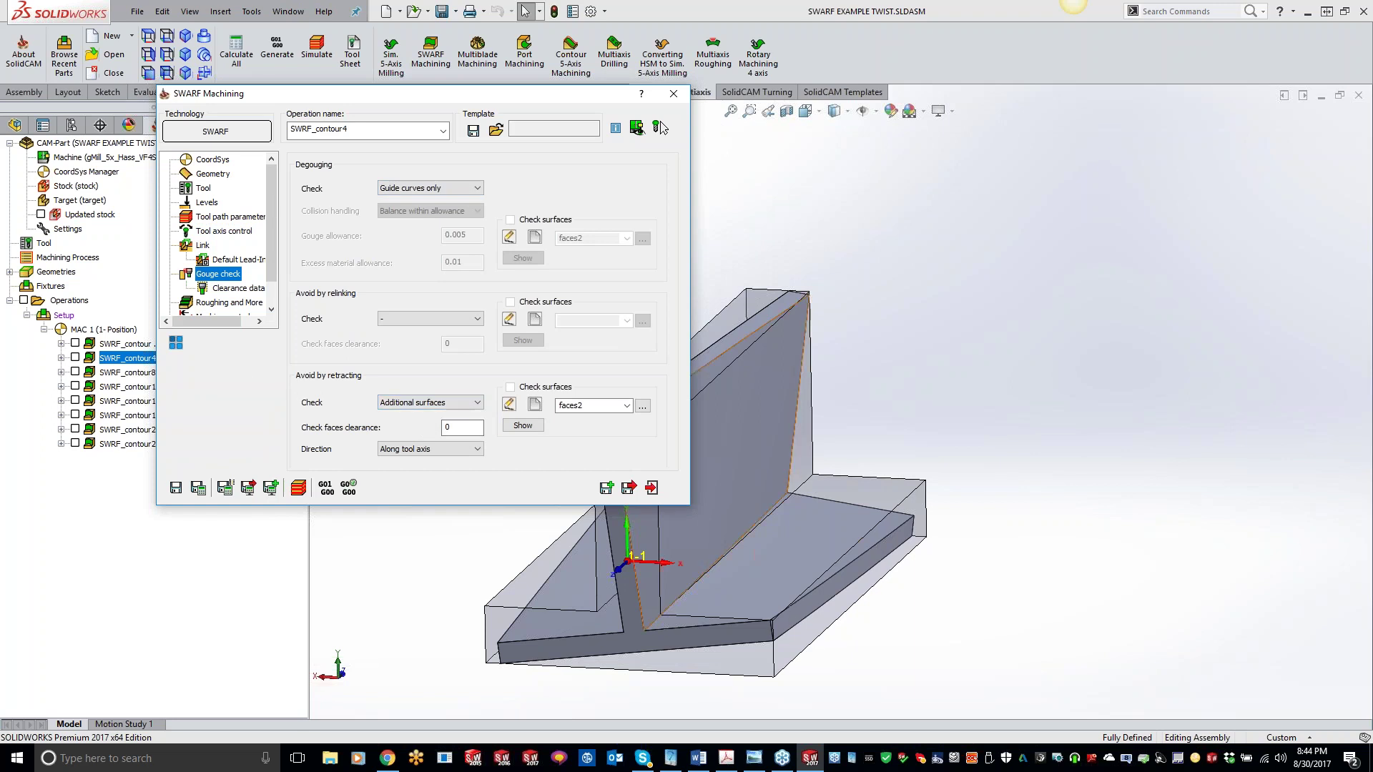
click(531, 428)
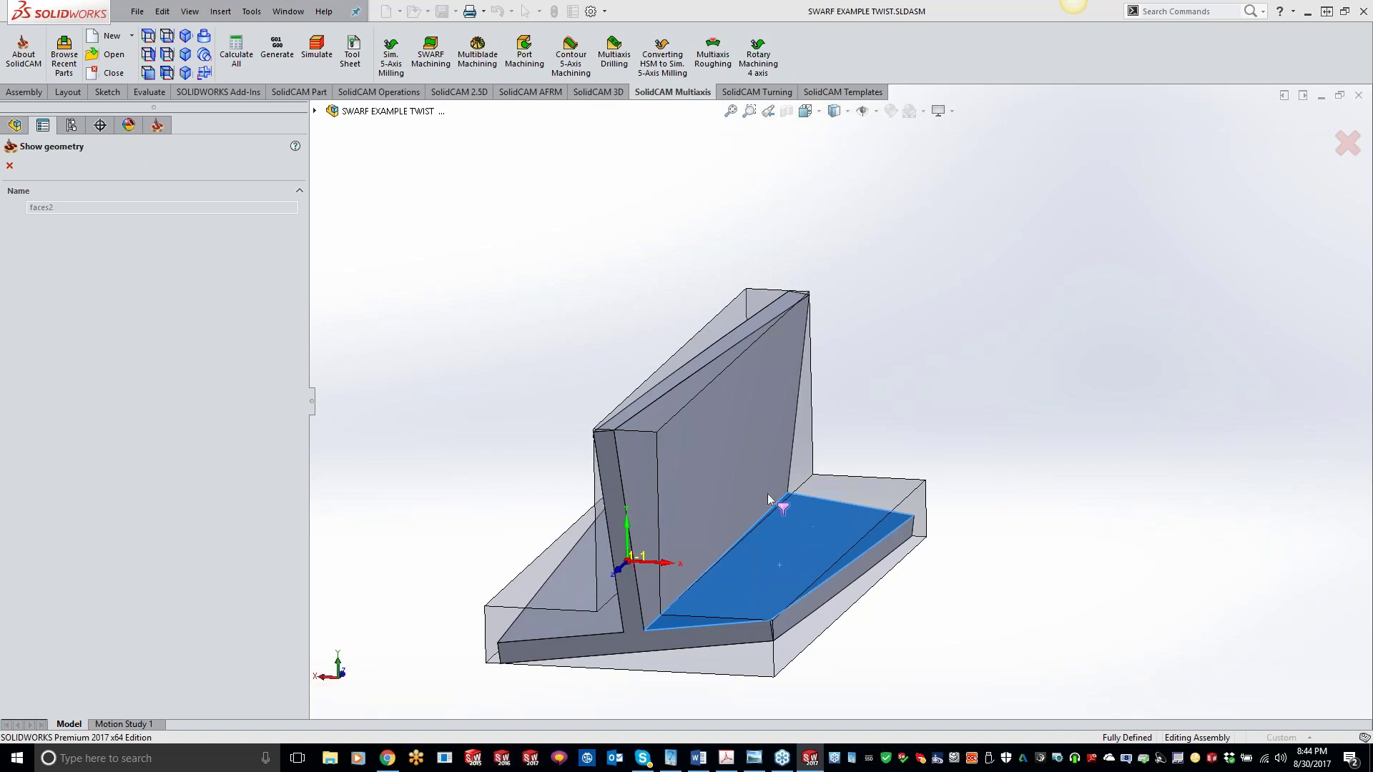
click(9, 165)
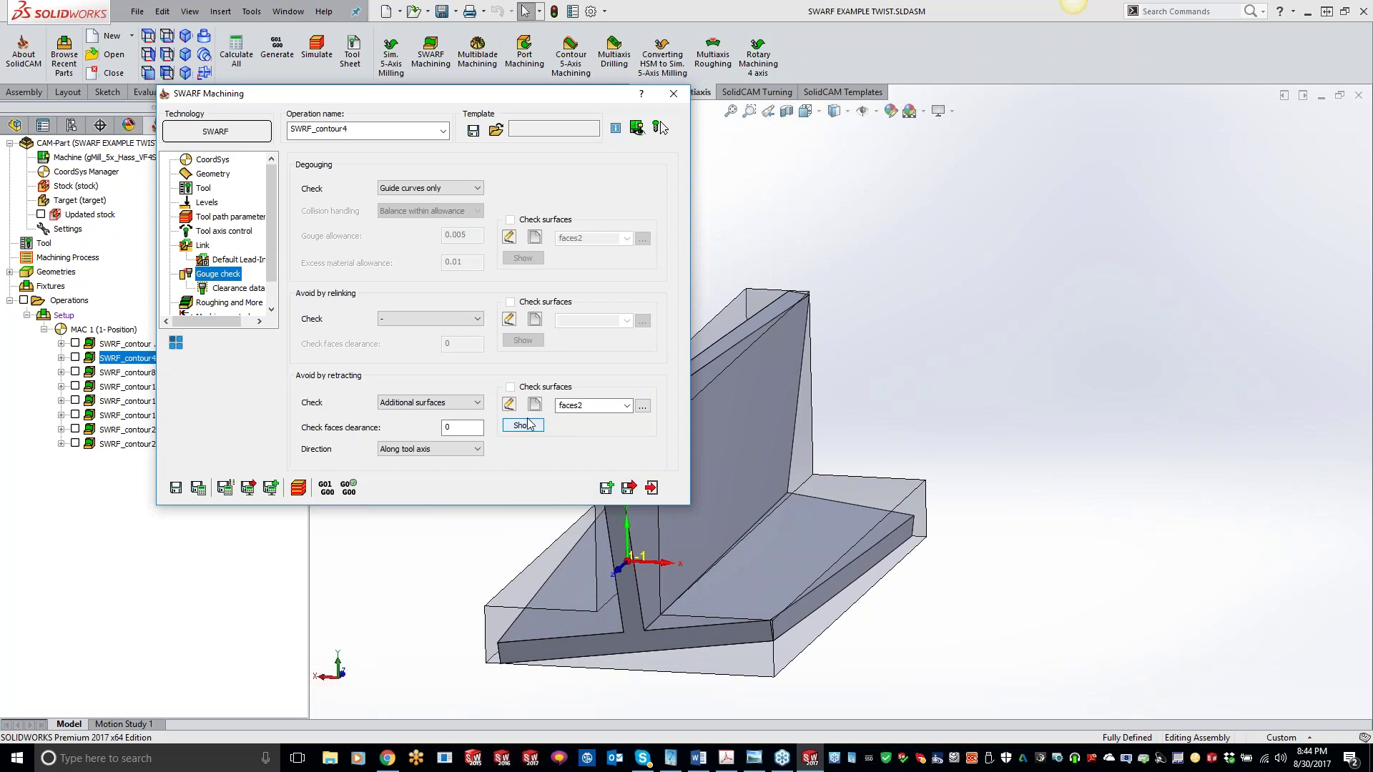
Step: Simulate the SWRF_contour4 operation in SolidVerify, stepping through the first moves before playing the rest, and inspect the machined wall
click(298, 487)
click(314, 252)
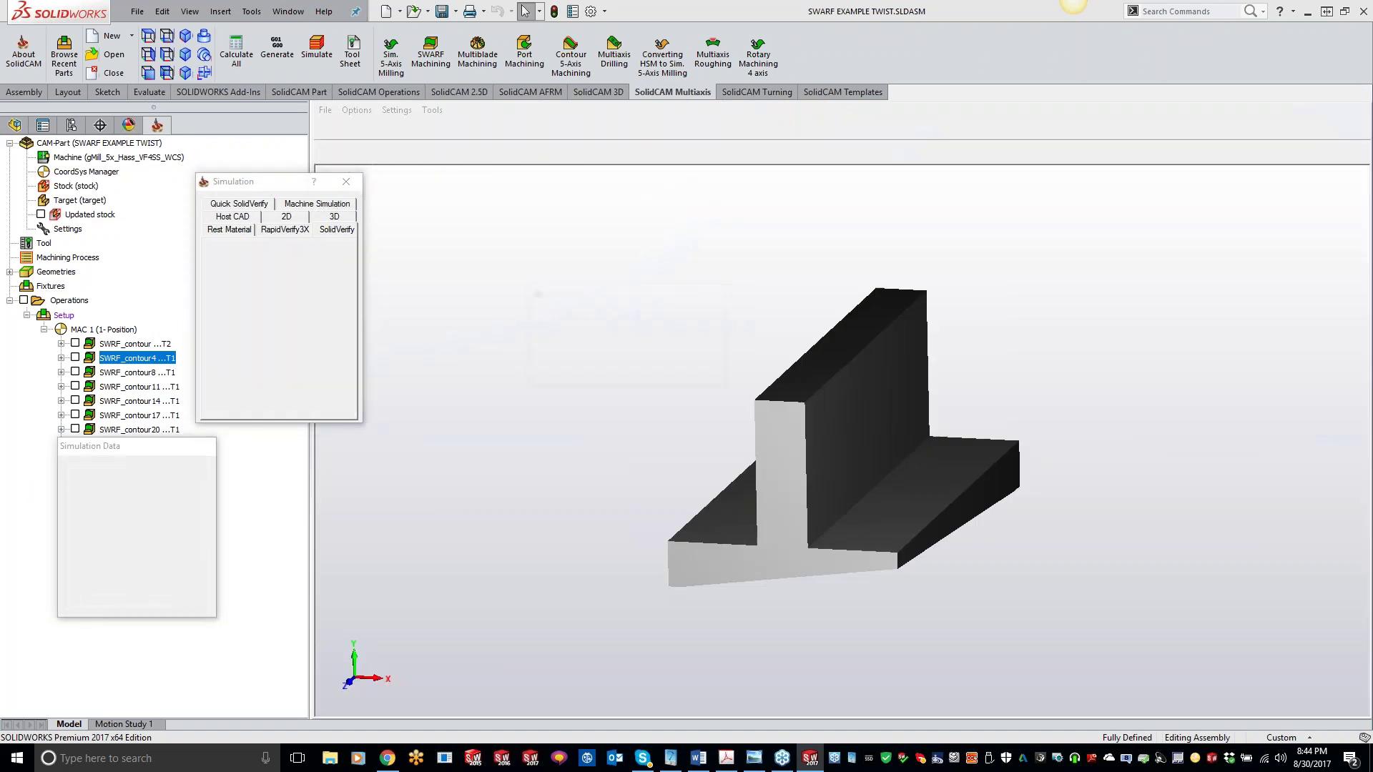
click(289, 354)
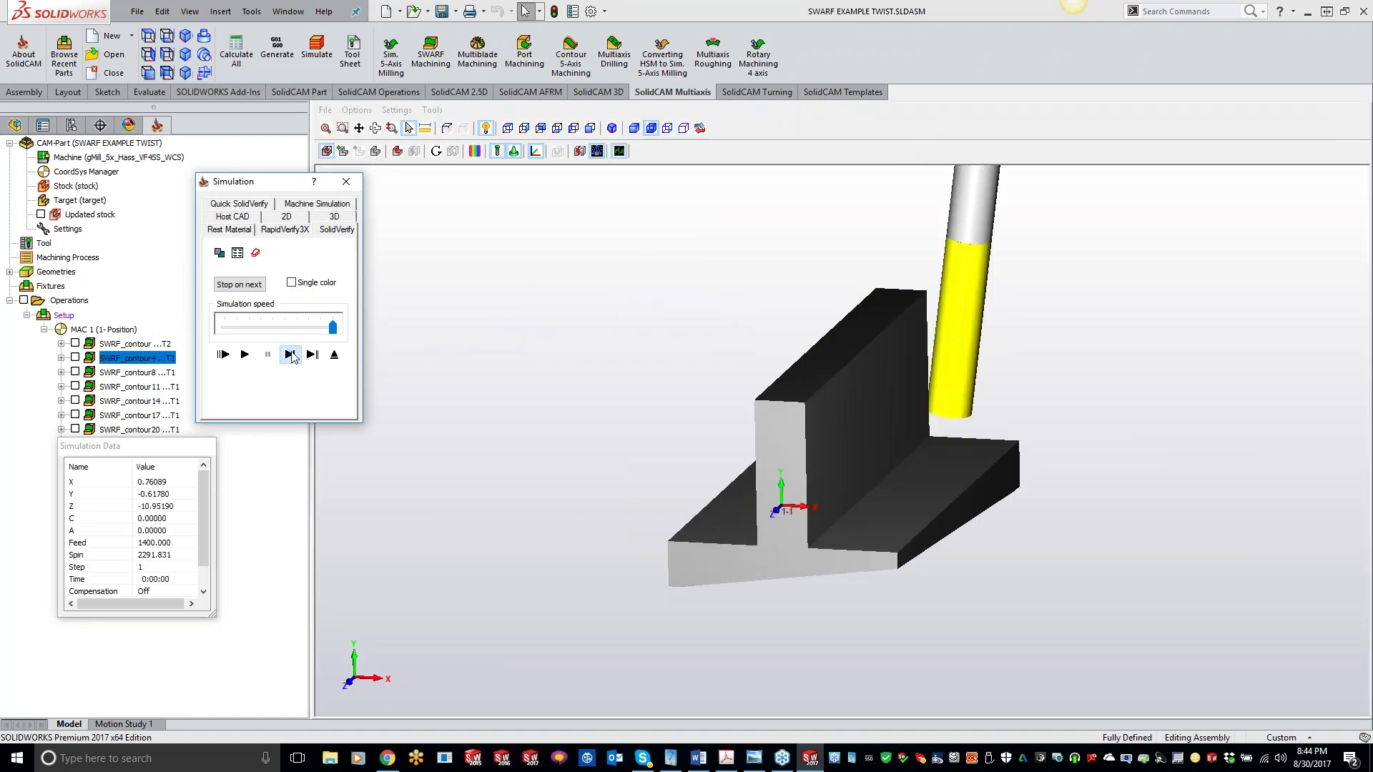
click(288, 354)
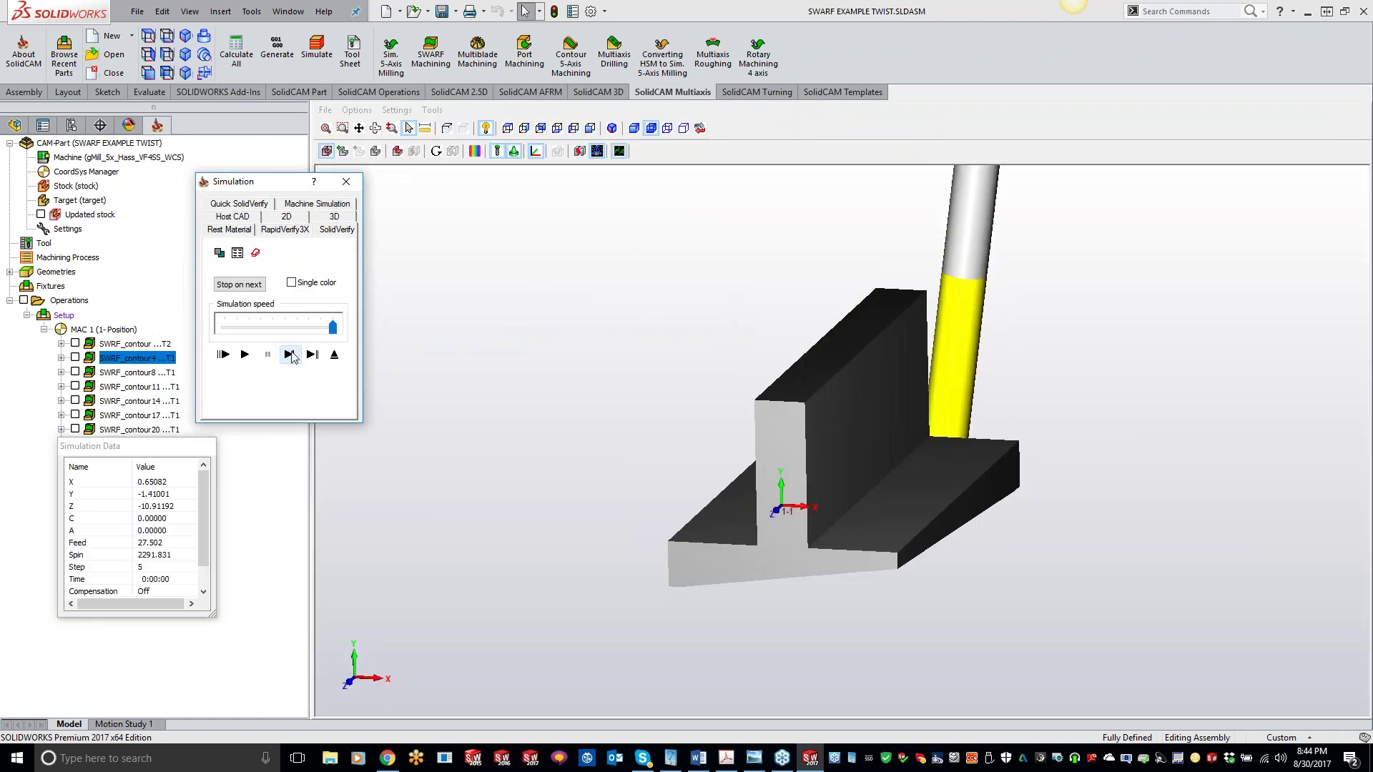
click(247, 354)
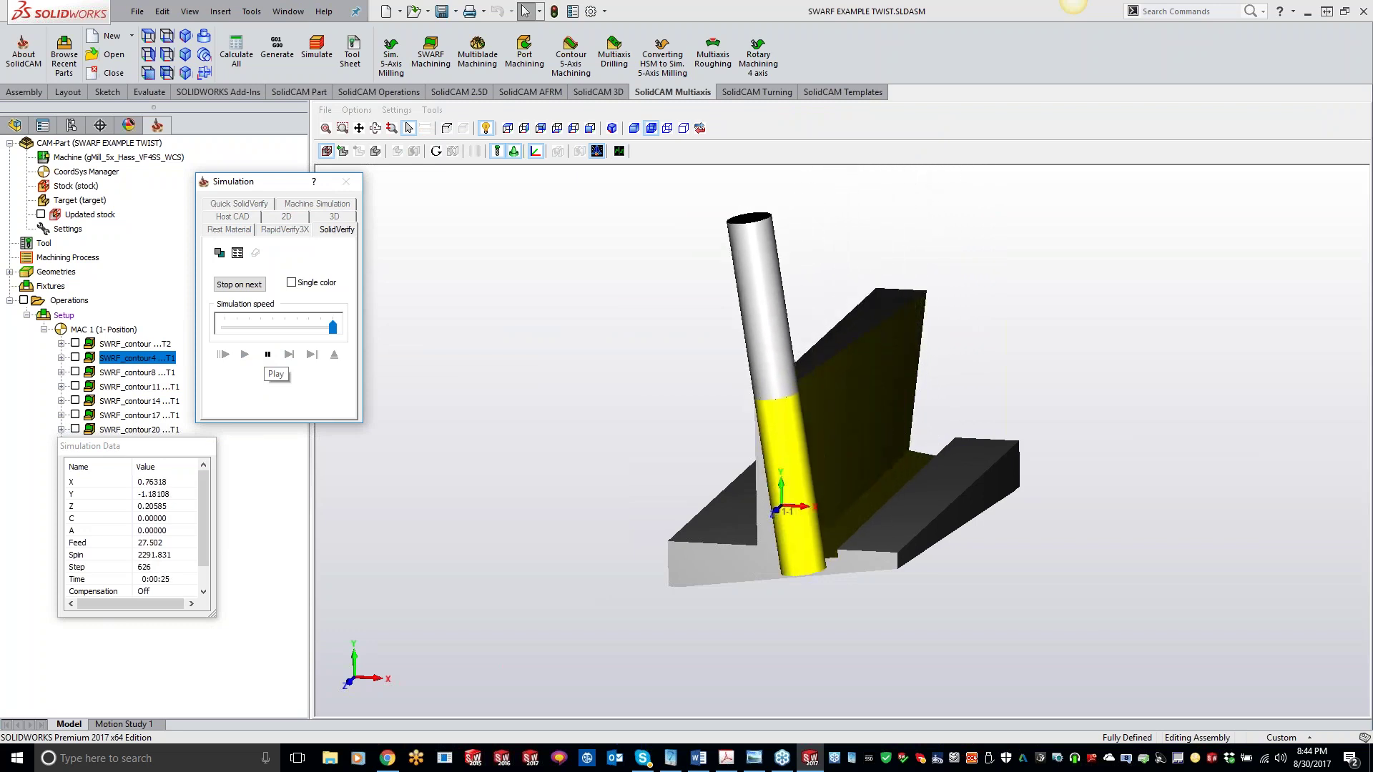
middle_drag(565, 404, 659, 376)
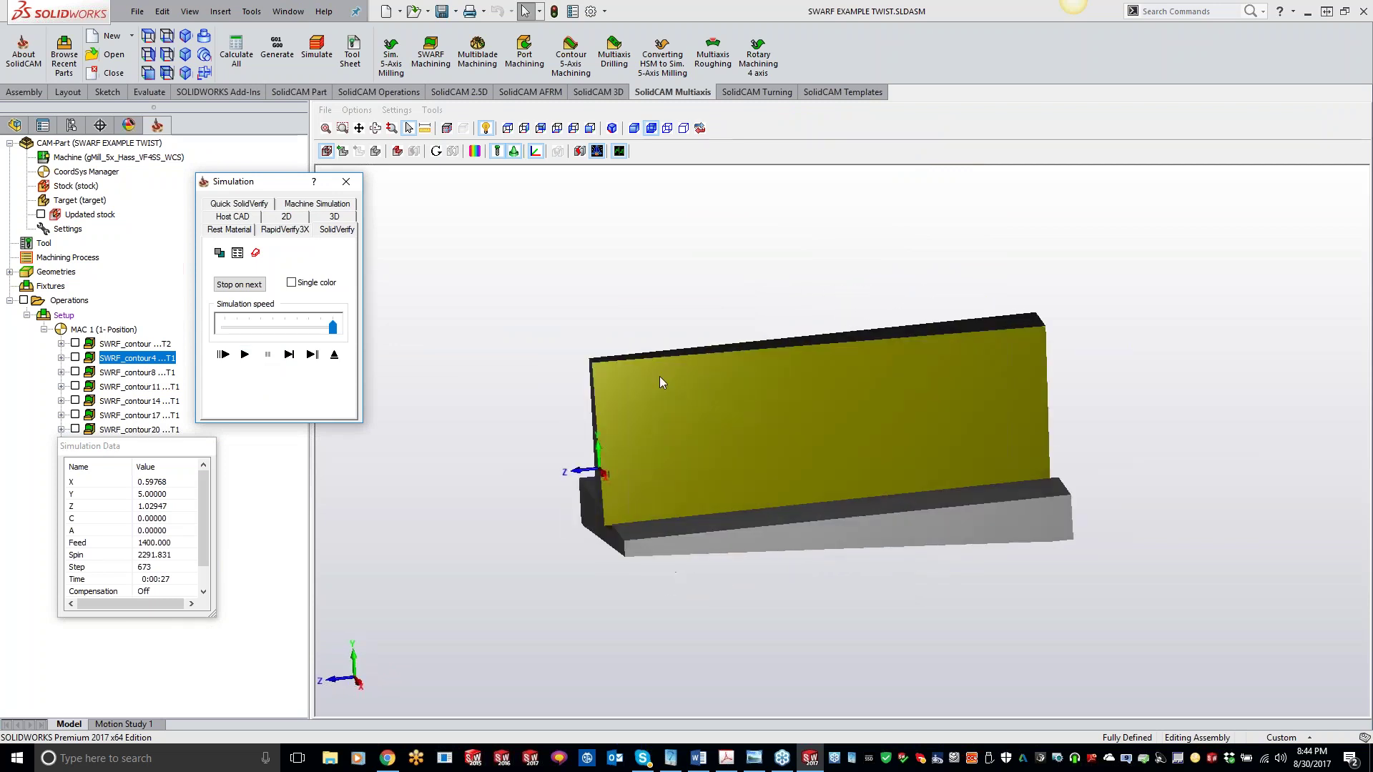
Step: Compare the machined stock of SWRF_contour4 with the target and inspect the deviations on the wall and floor
click(475, 154)
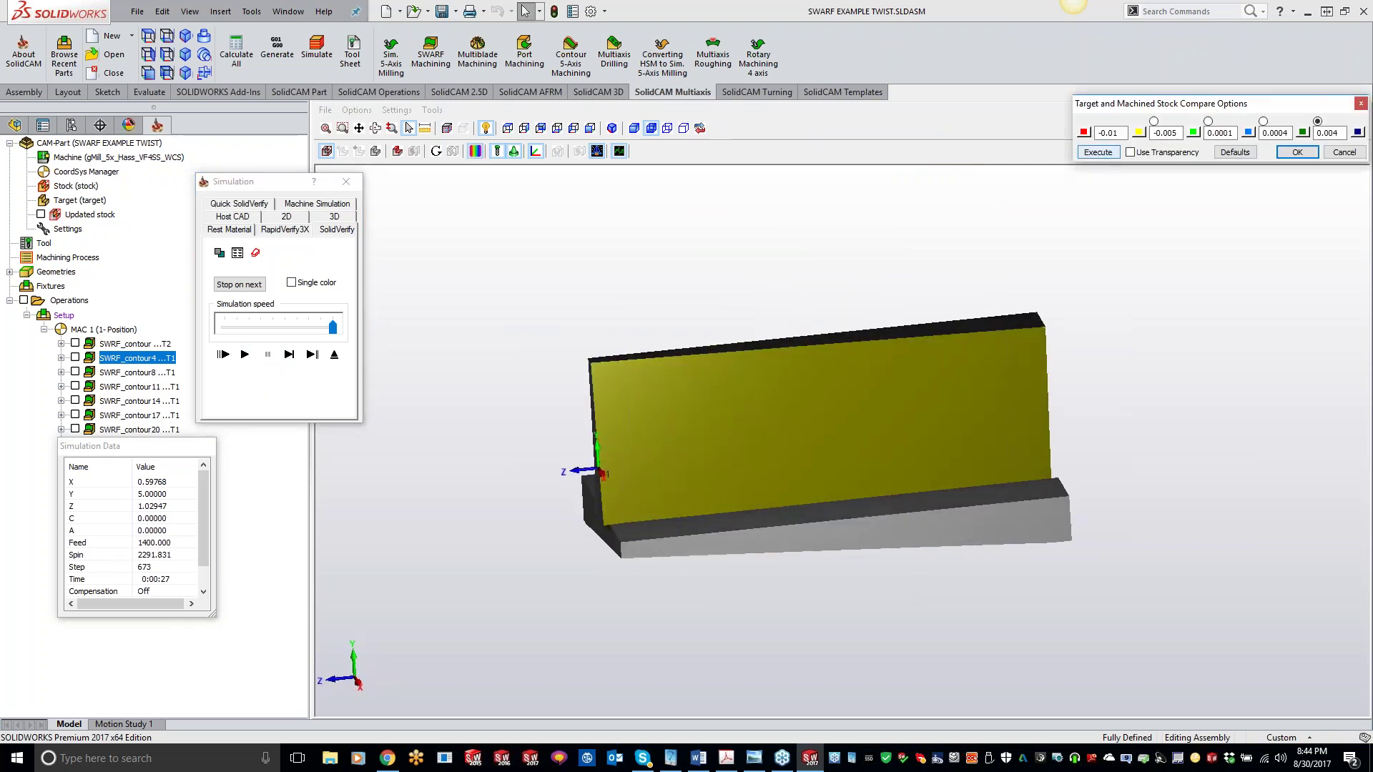
click(1098, 152)
middle_drag(642, 440, 651, 442)
click(1097, 151)
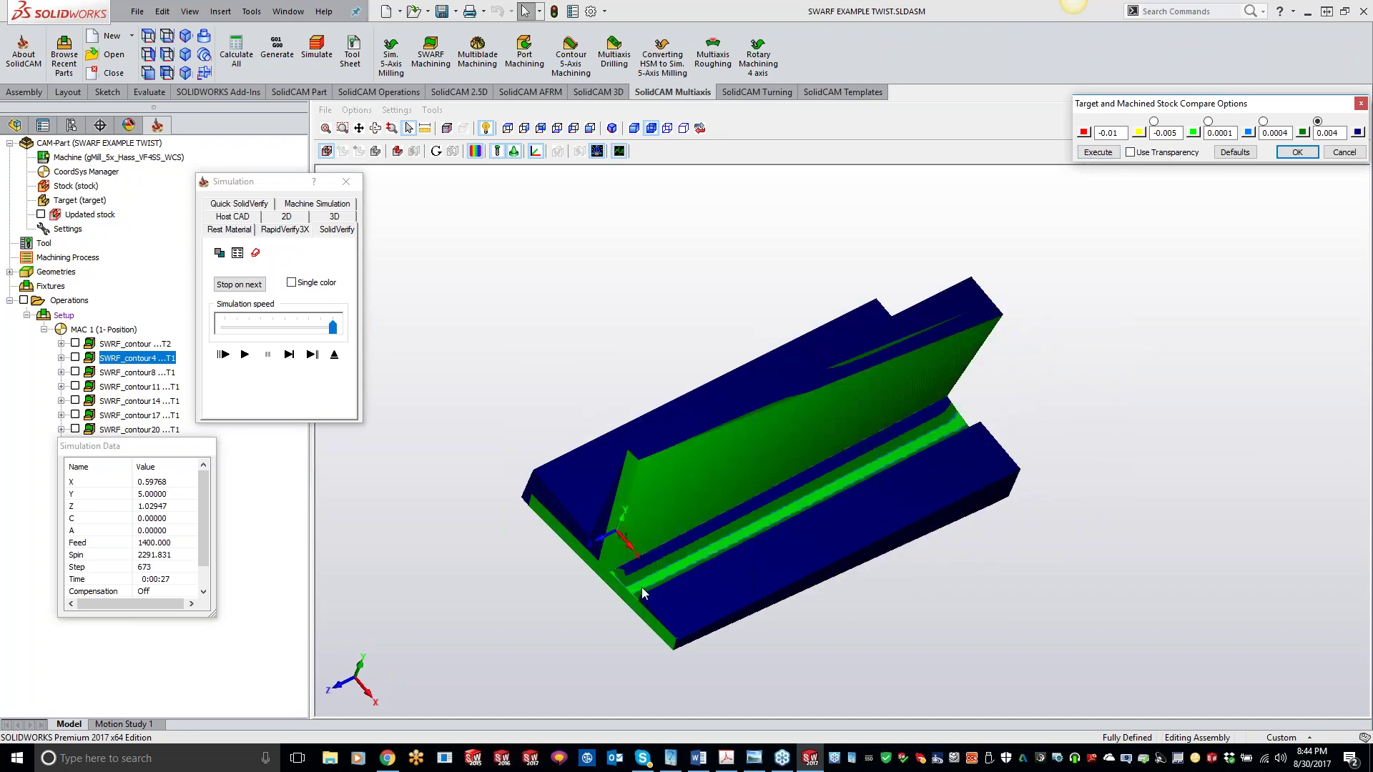
Step: Rerun the target comparison for SWRF_contour4 from a new view angle, and exit the comparison, the simulation and the operation
middle_drag(834, 499, 911, 411)
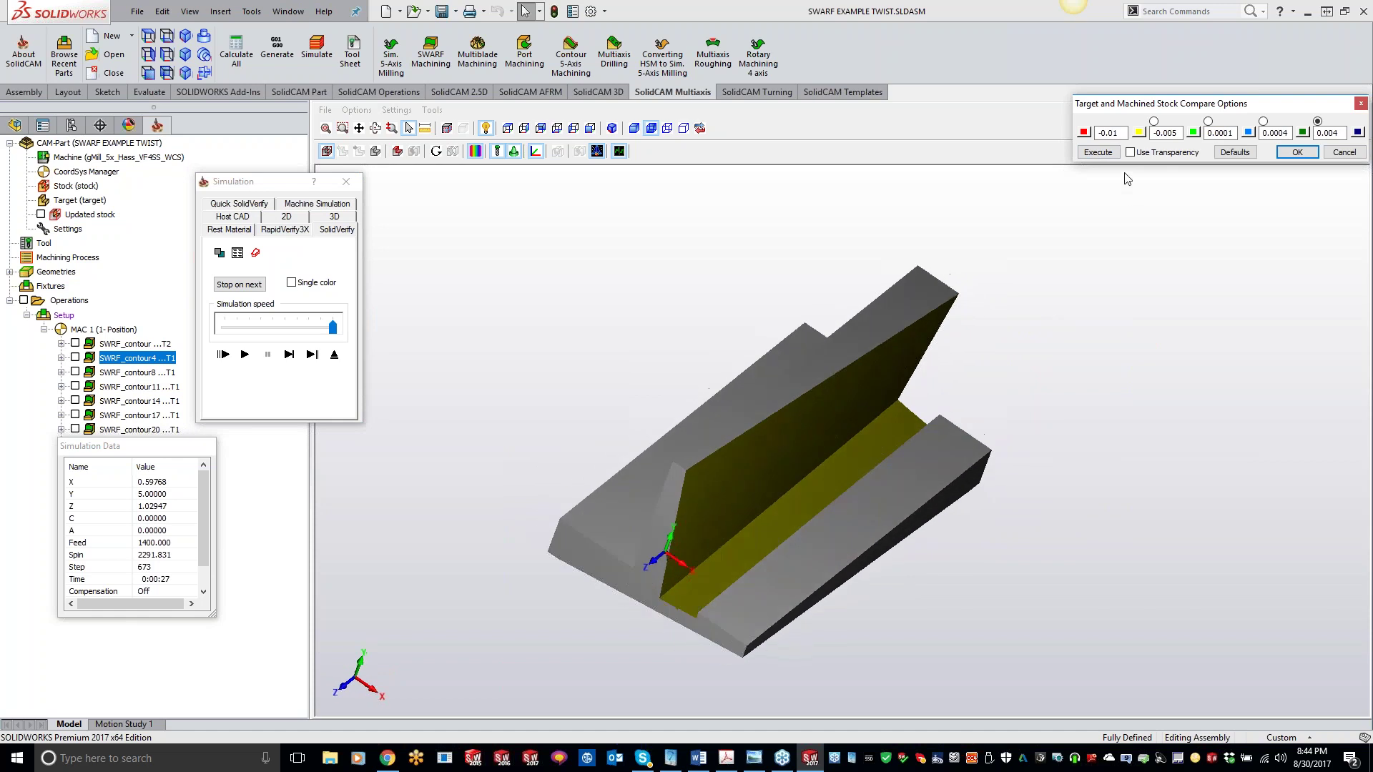
click(1097, 151)
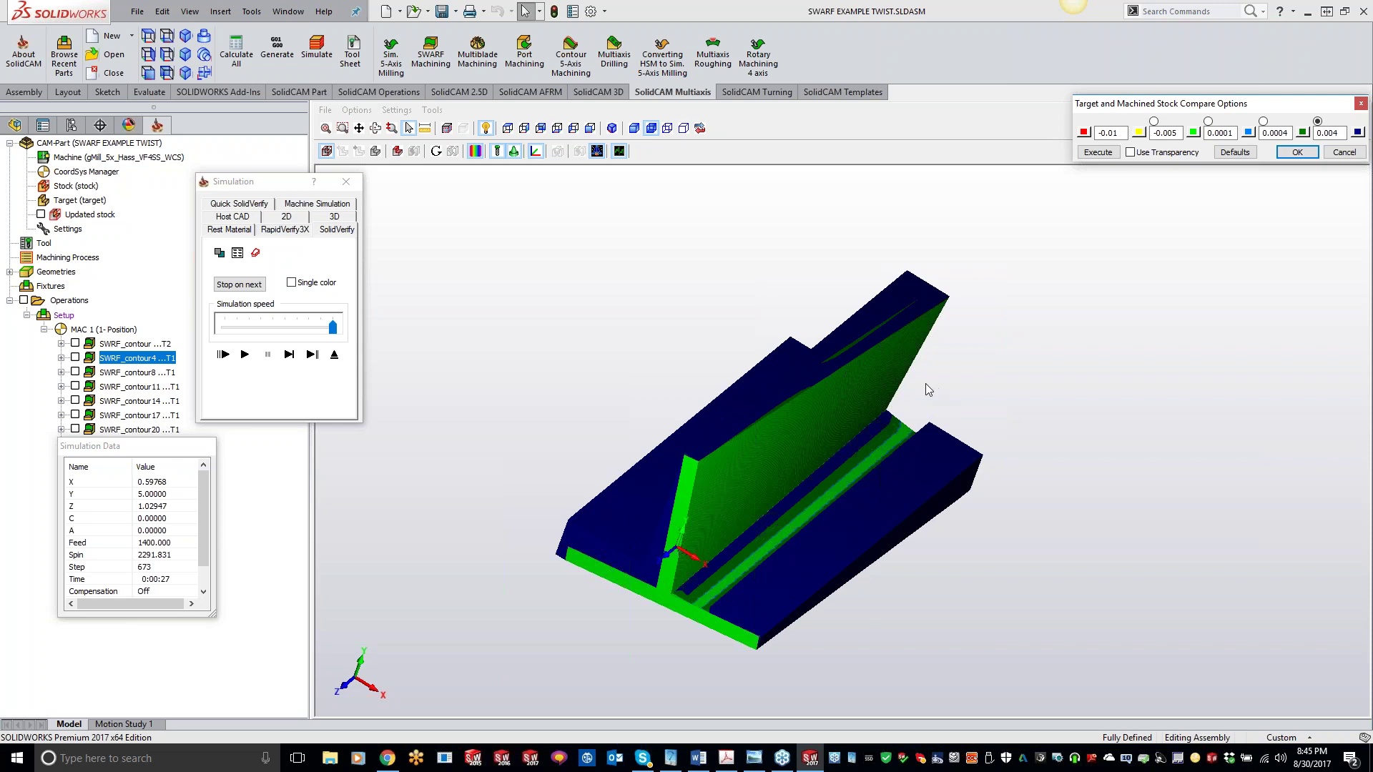
click(476, 151)
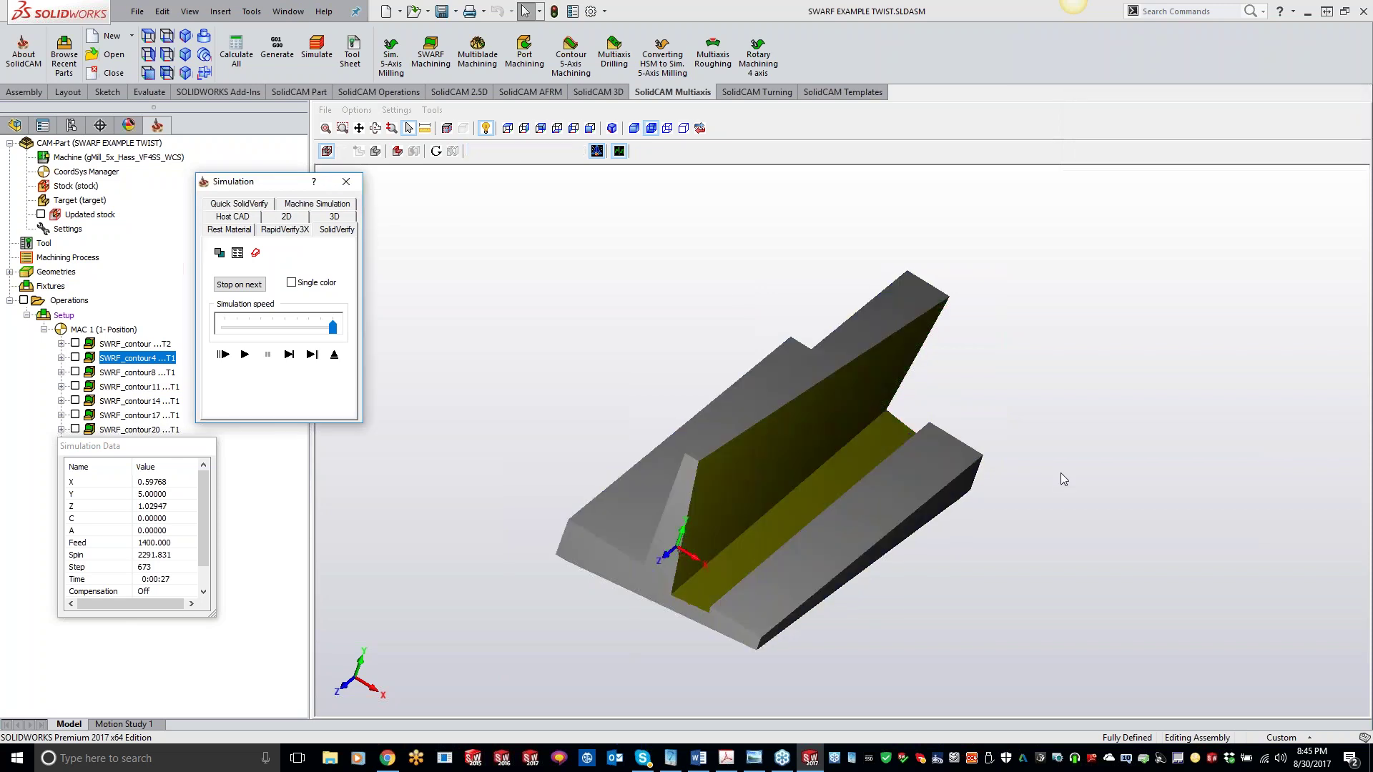
key(Escape)
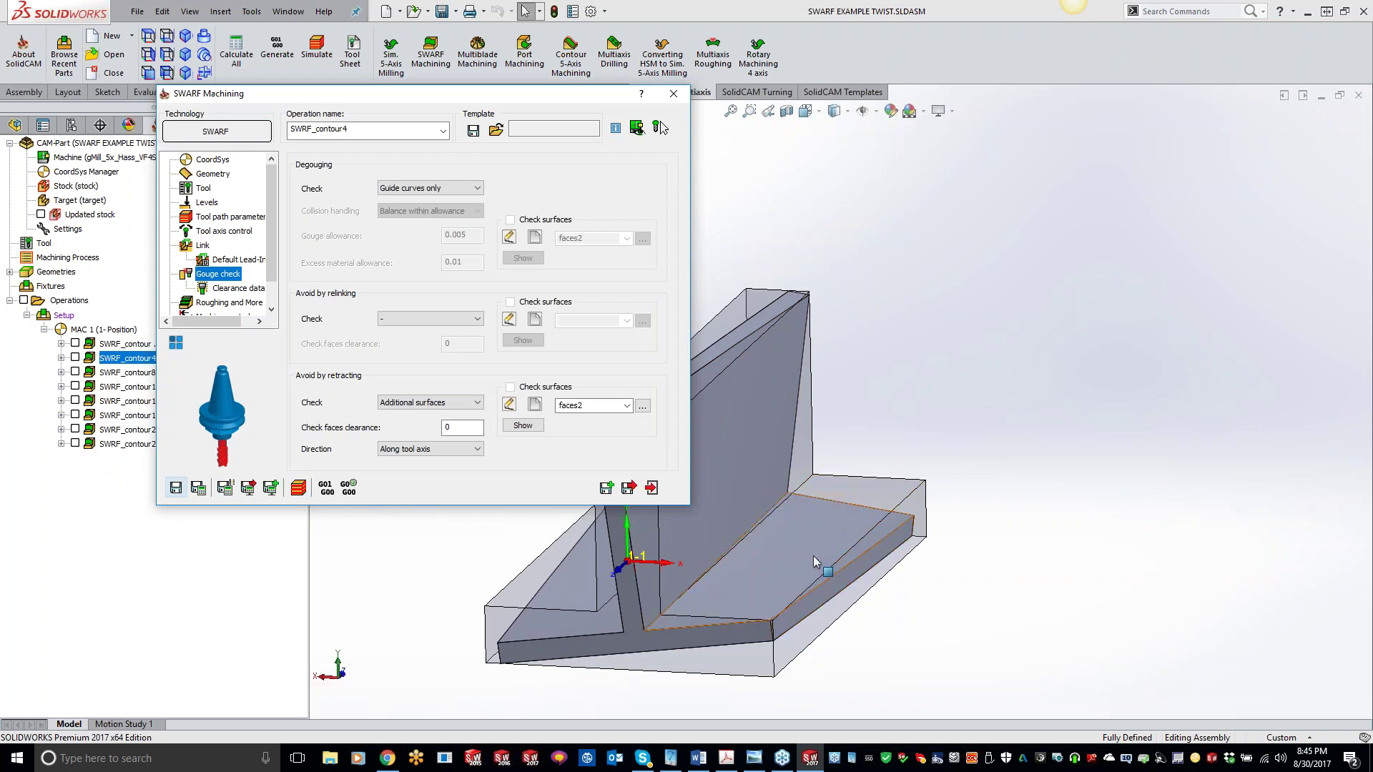
click(673, 94)
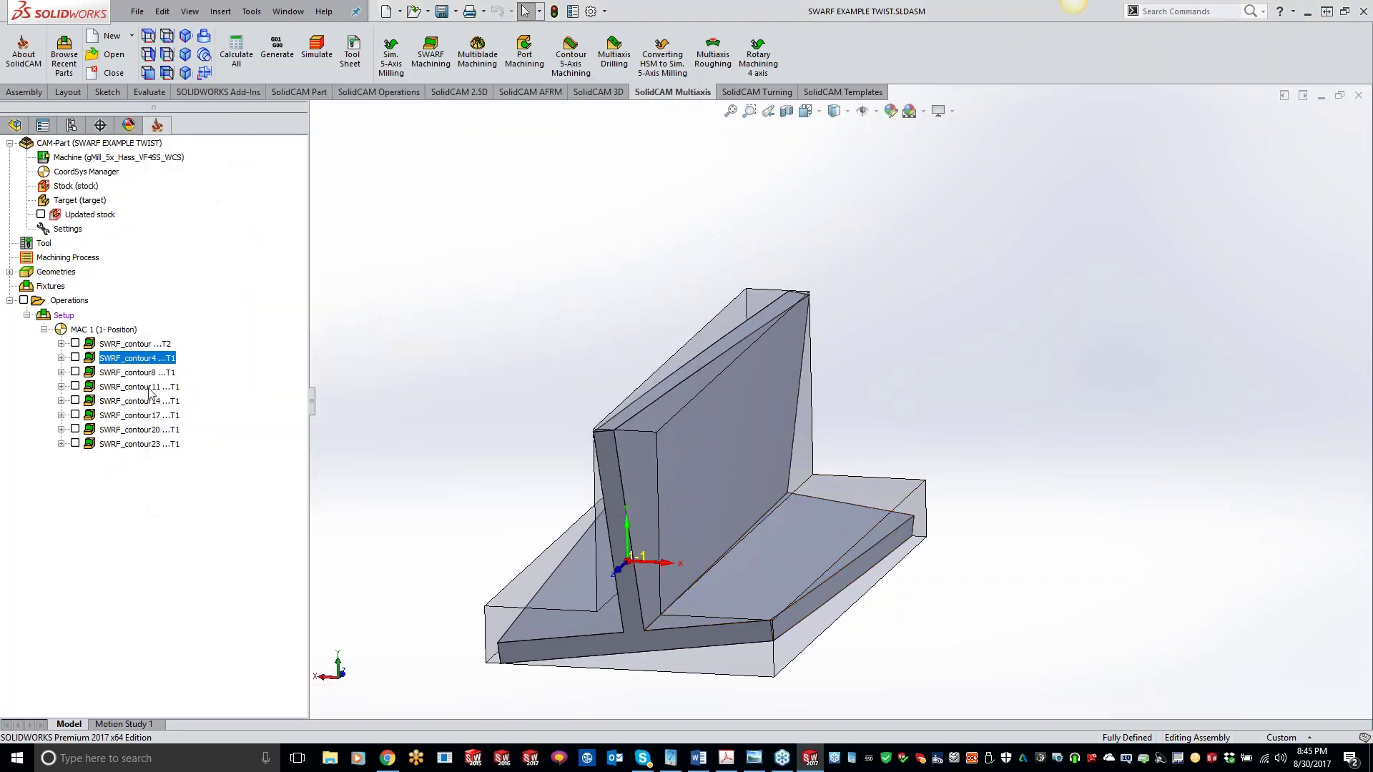
Step: Open SWRF_contour8 and show its swarf surface faces4, tilt lines contour7 and upper curve contour8 on the model
click(116, 372)
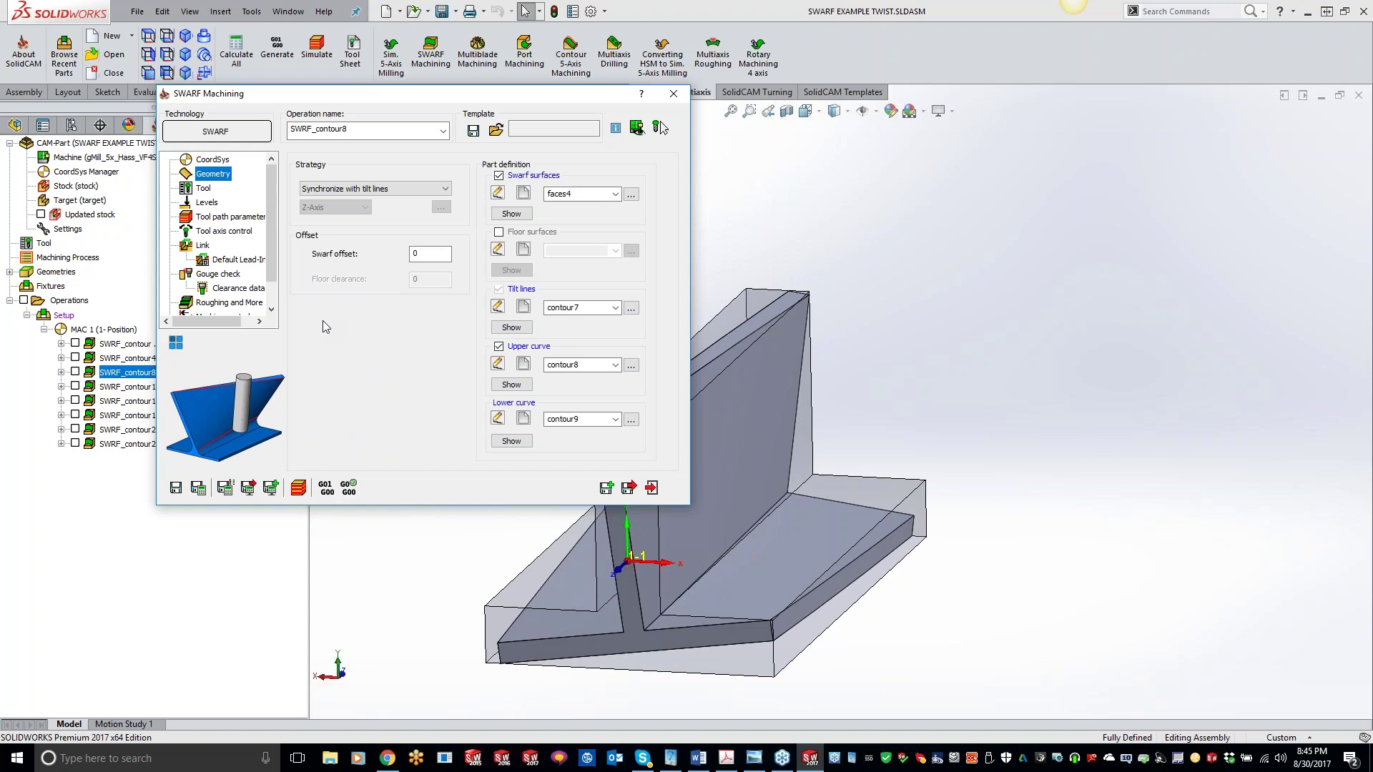
click(511, 213)
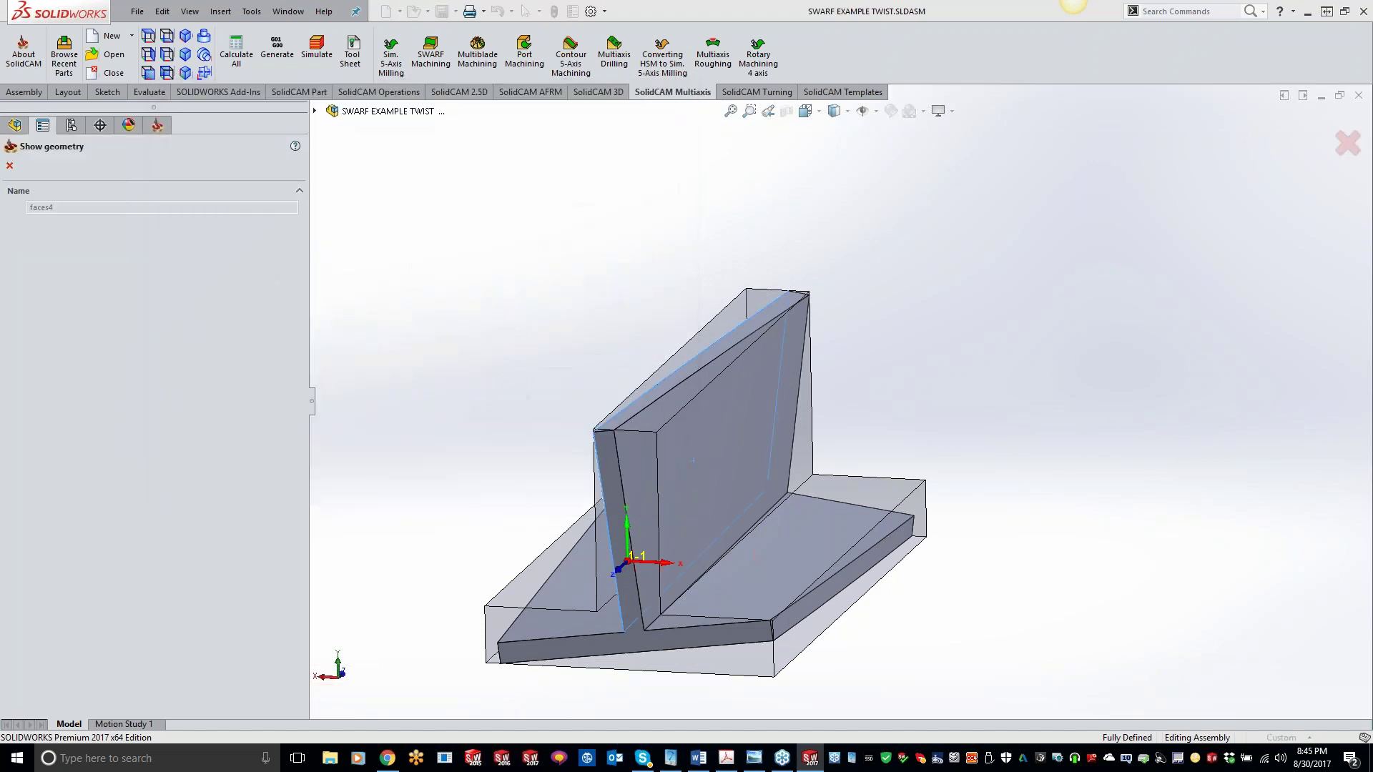
middle_drag(1088, 392, 858, 397)
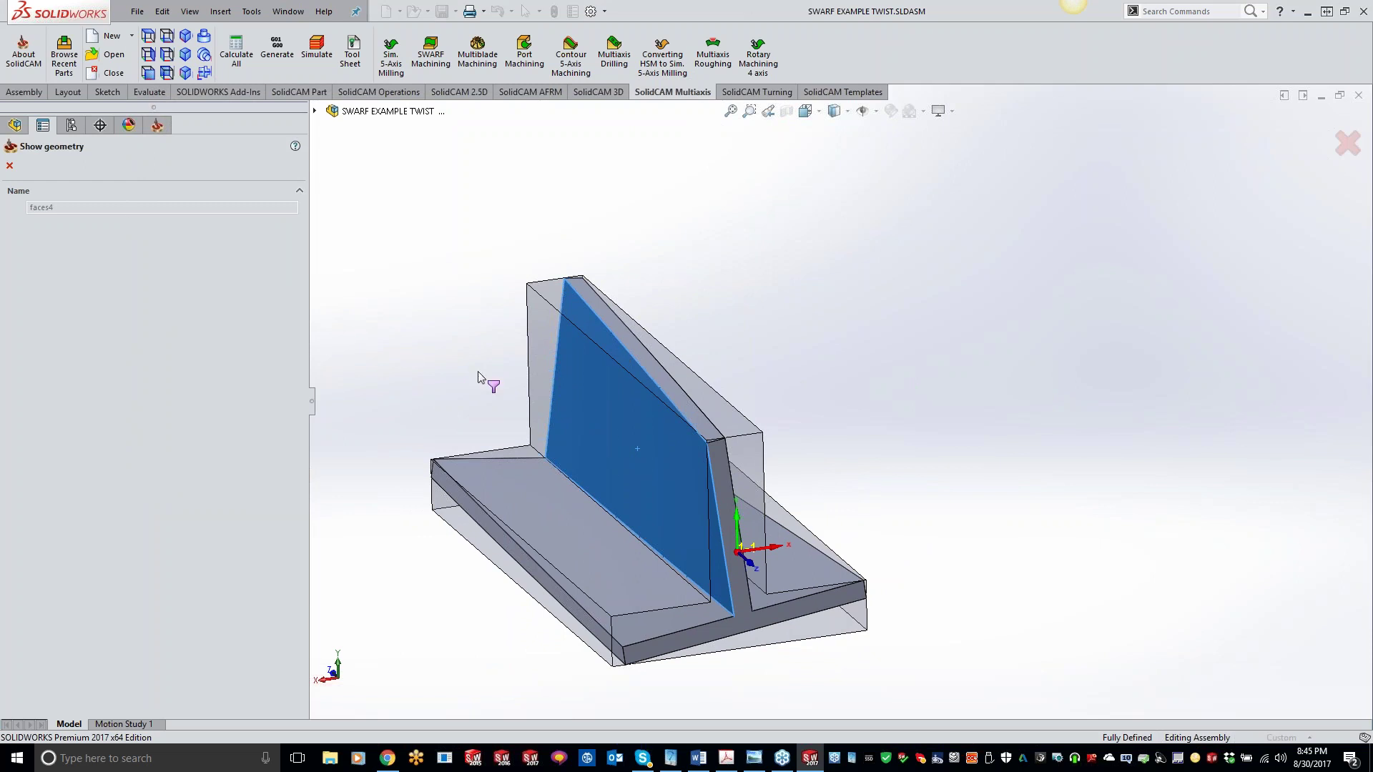
click(9, 166)
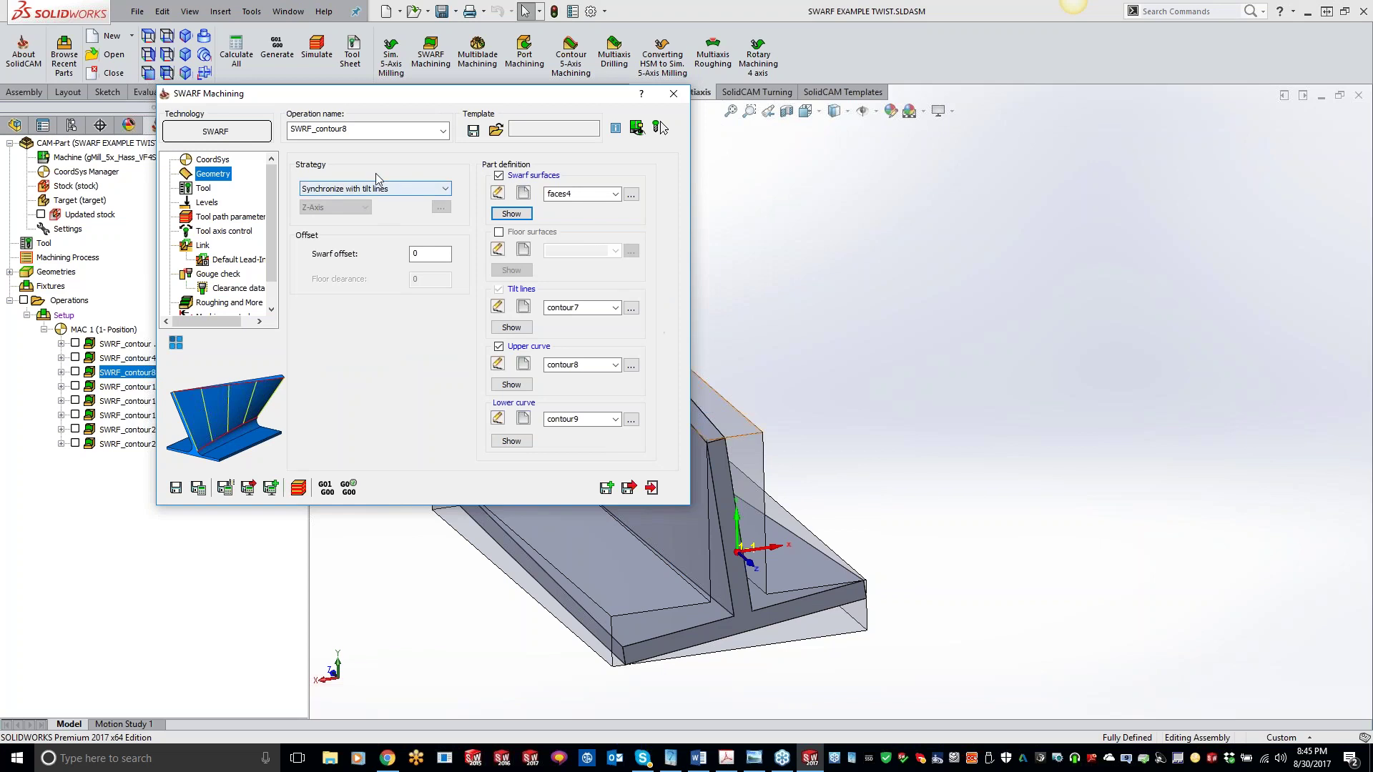
click(511, 327)
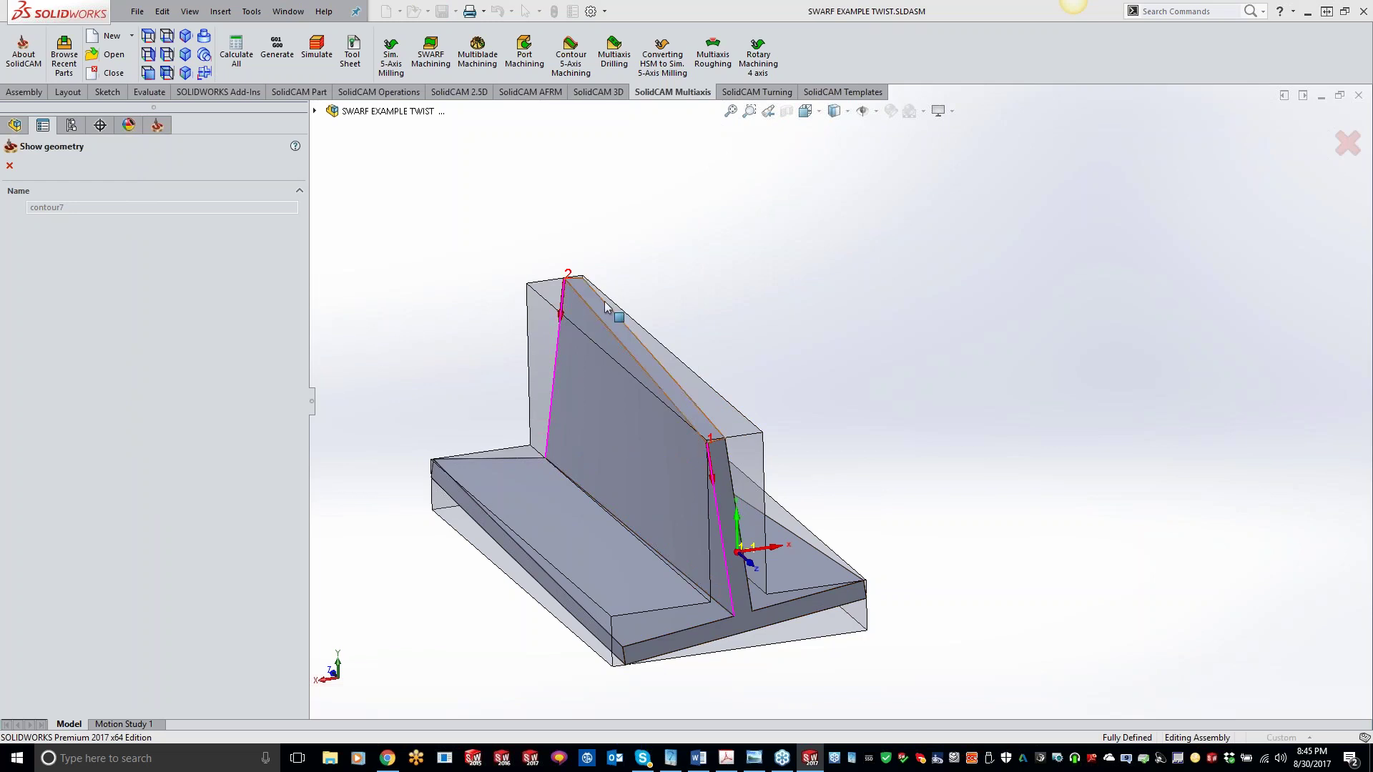
click(10, 166)
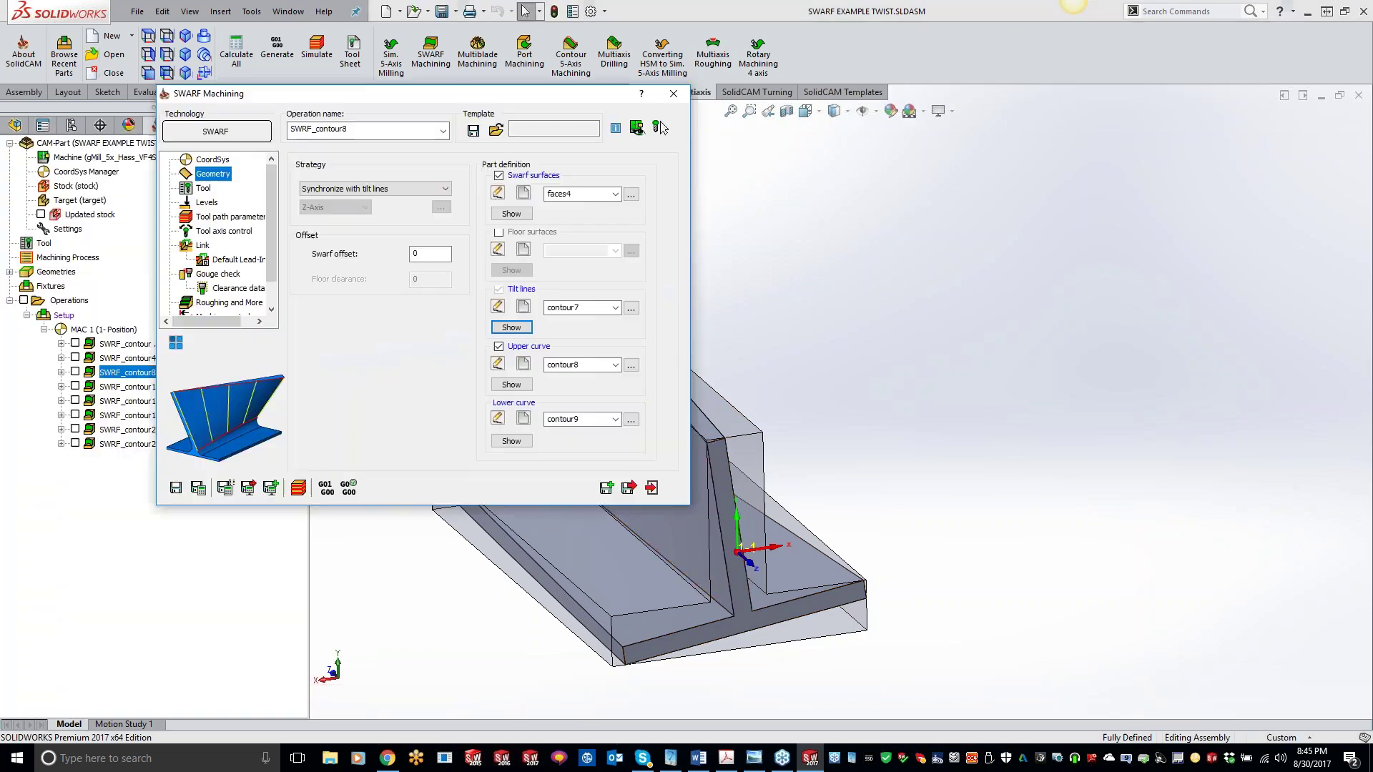
click(511, 385)
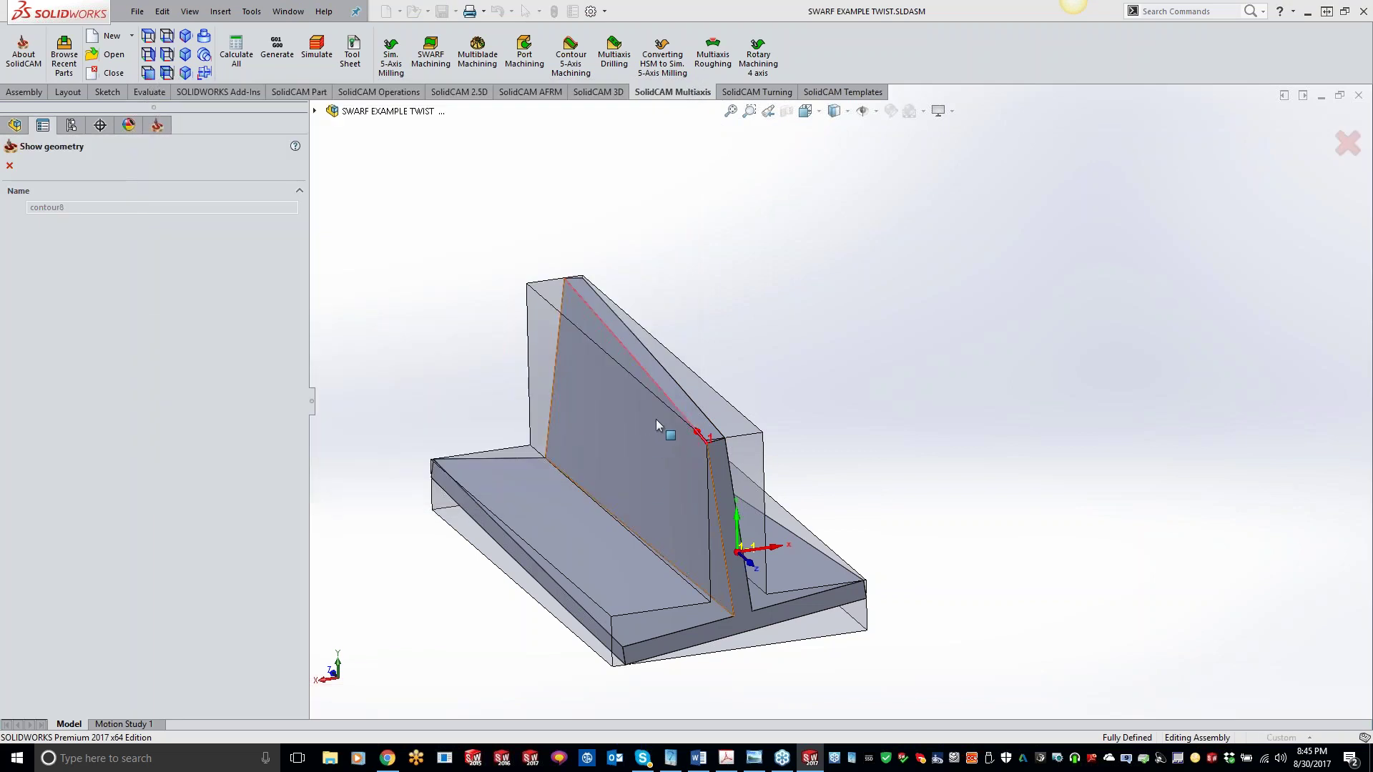
click(10, 166)
Step: Review the levels and tool path parameters of SWRF_contour8, including the machining direction, method, guide curve and edge-aligned extensions
click(204, 189)
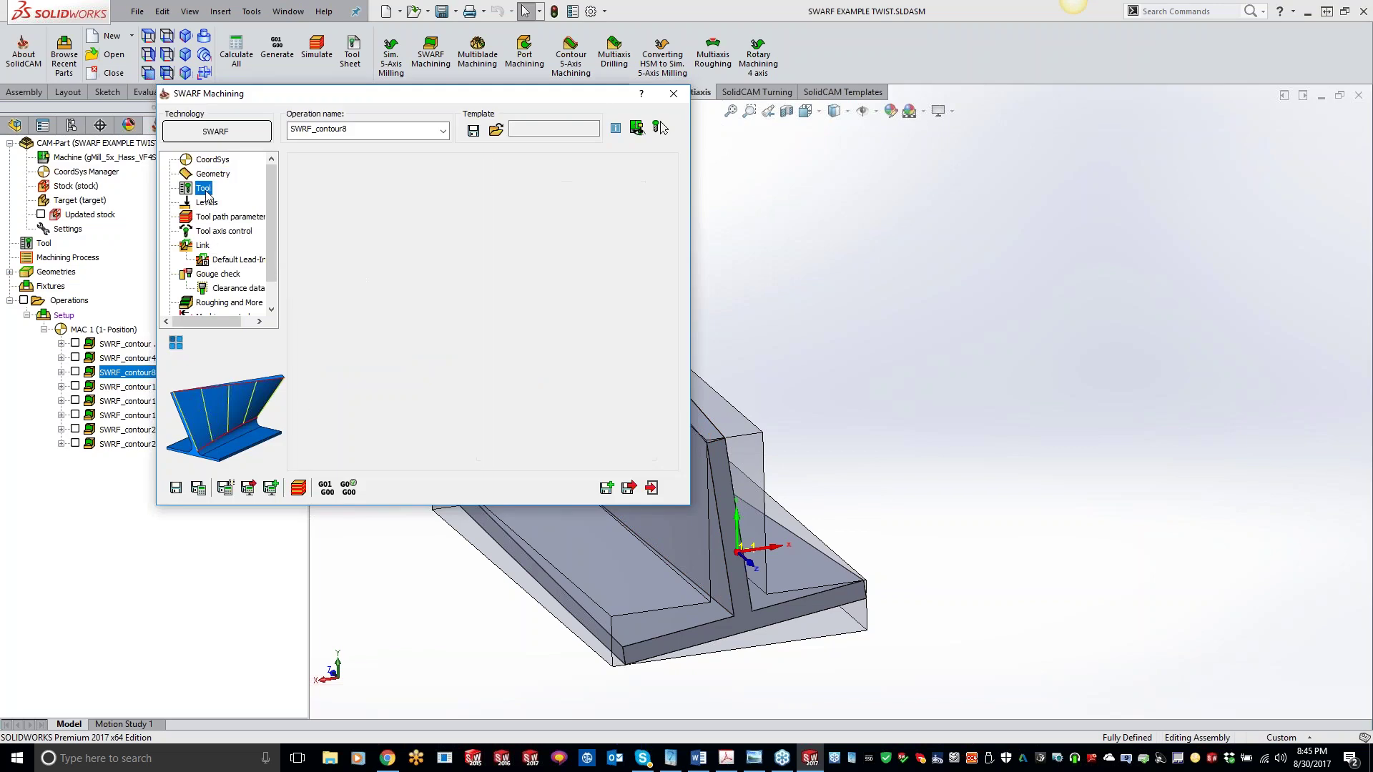
click(206, 203)
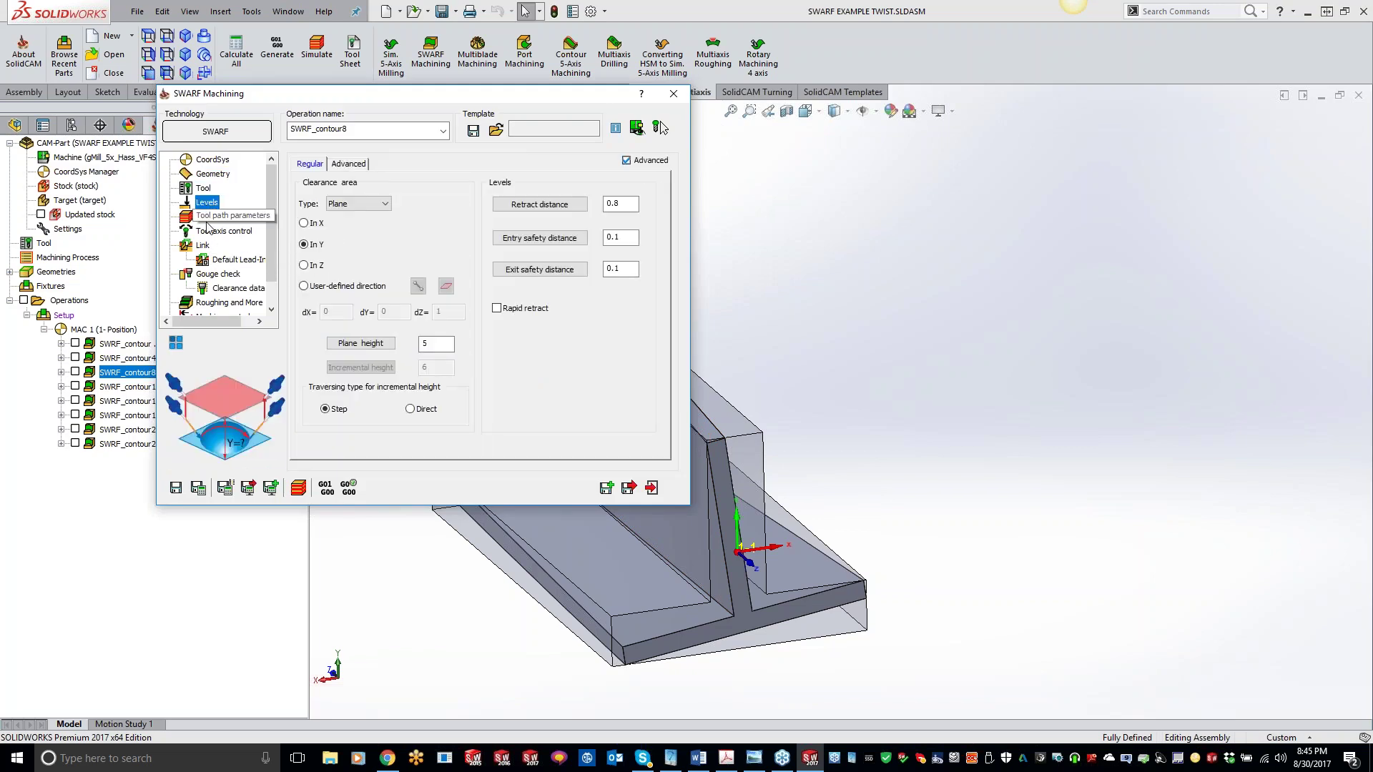
click(207, 218)
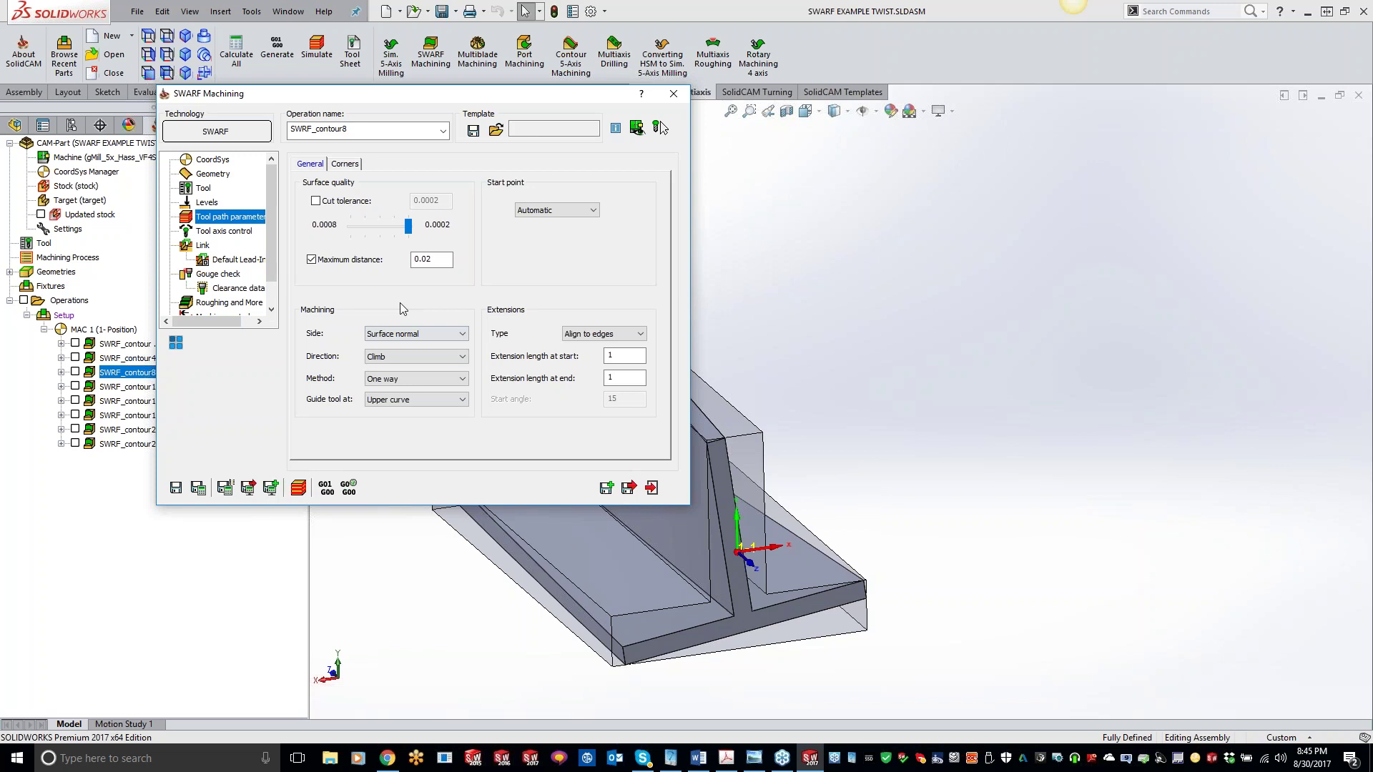
mouse_move(433, 354)
mouse_move(378, 392)
mouse_move(625, 374)
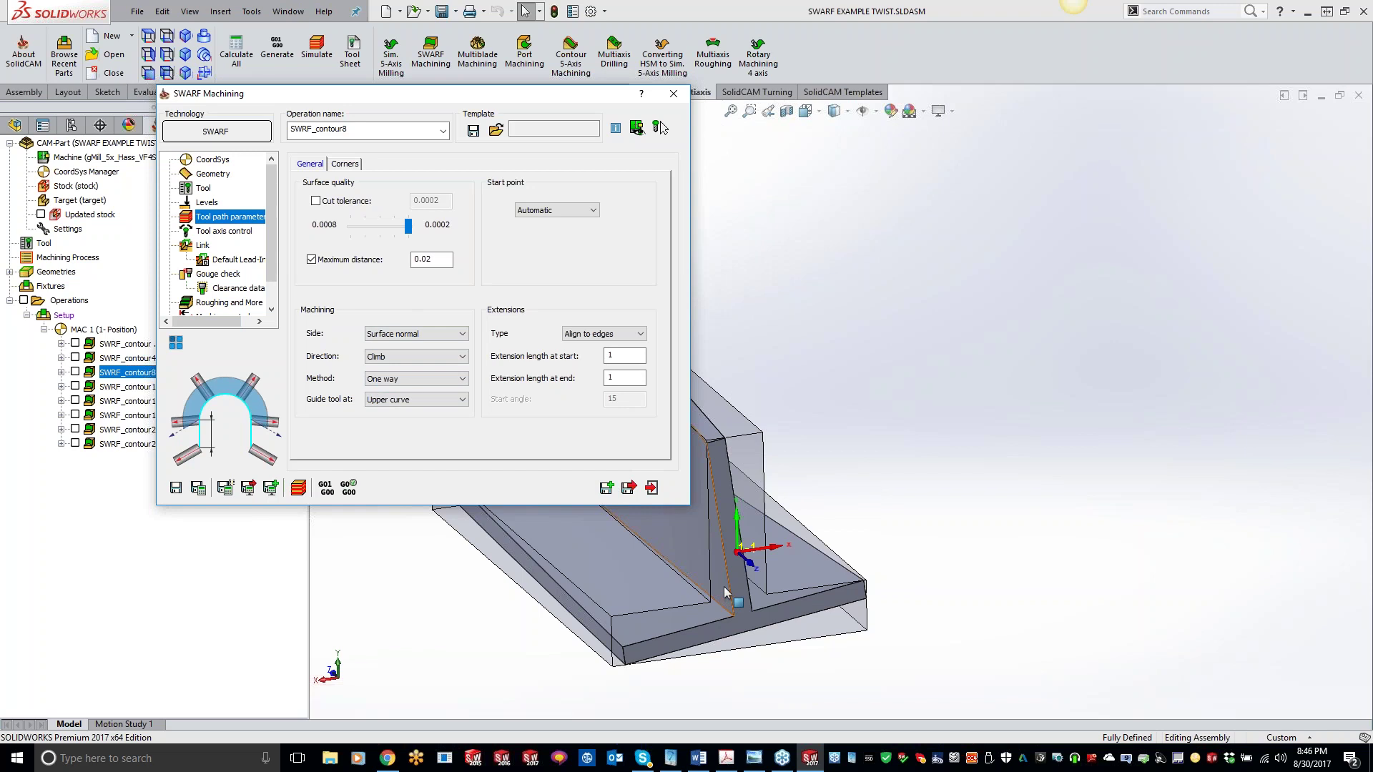
mouse_move(238, 293)
Step: Review the tool axis control and gouge check of SWRF_contour8, and show the faces3 check surfaces used for retracting
click(227, 232)
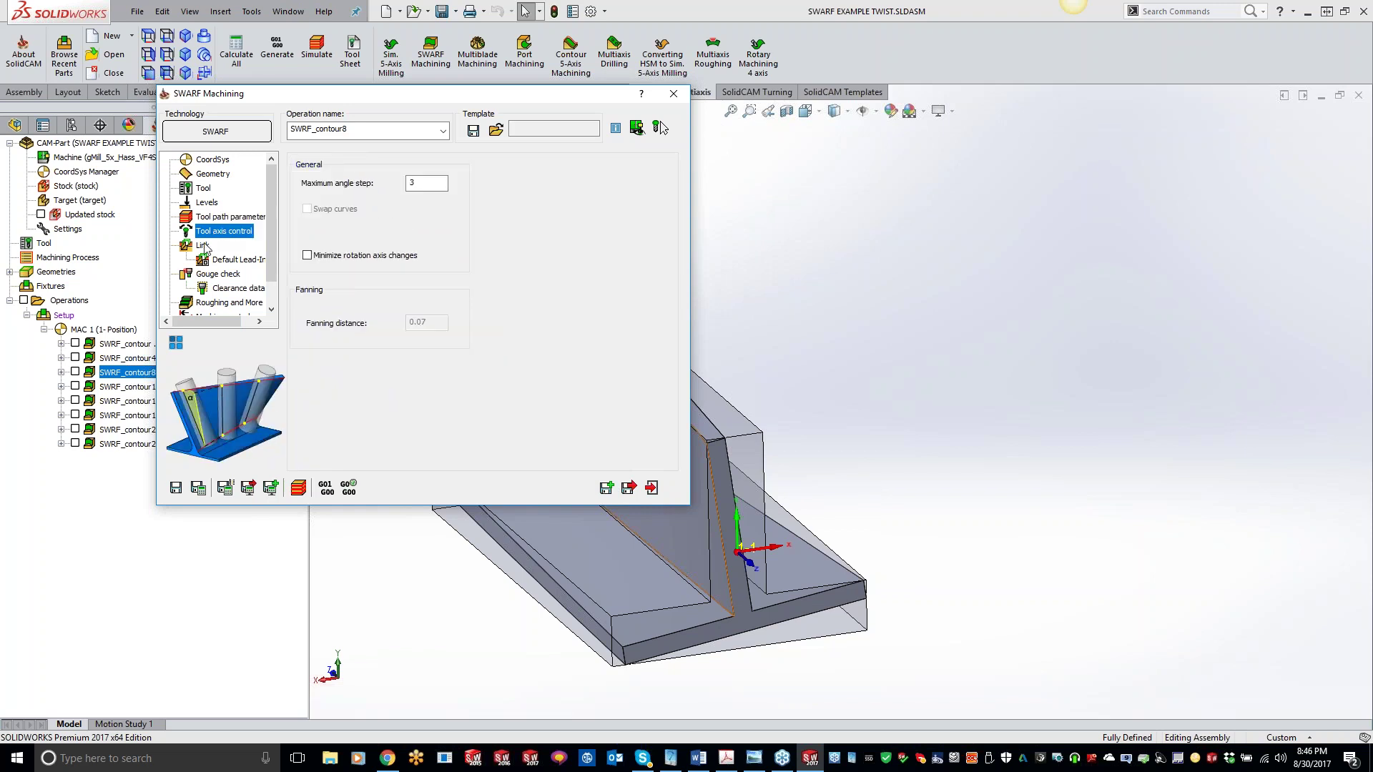
click(207, 274)
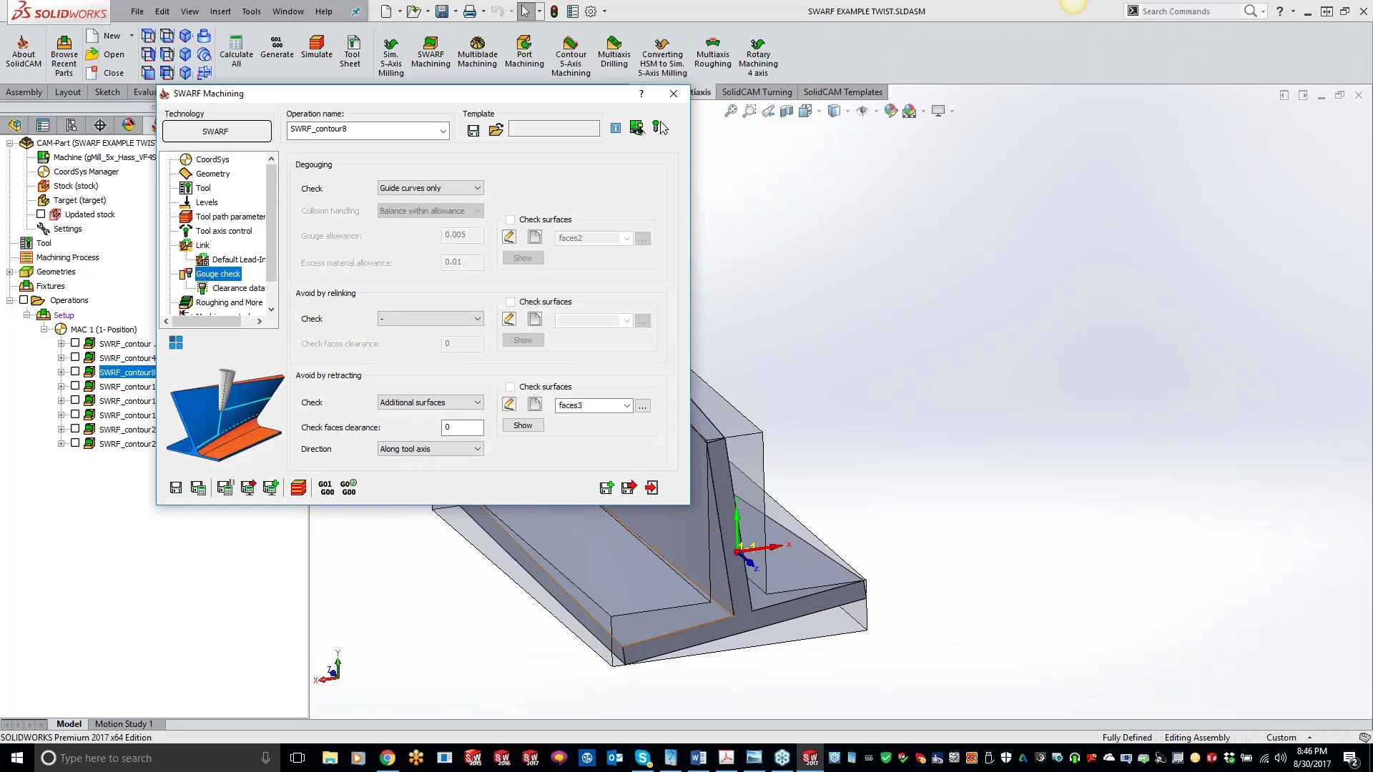
click(522, 426)
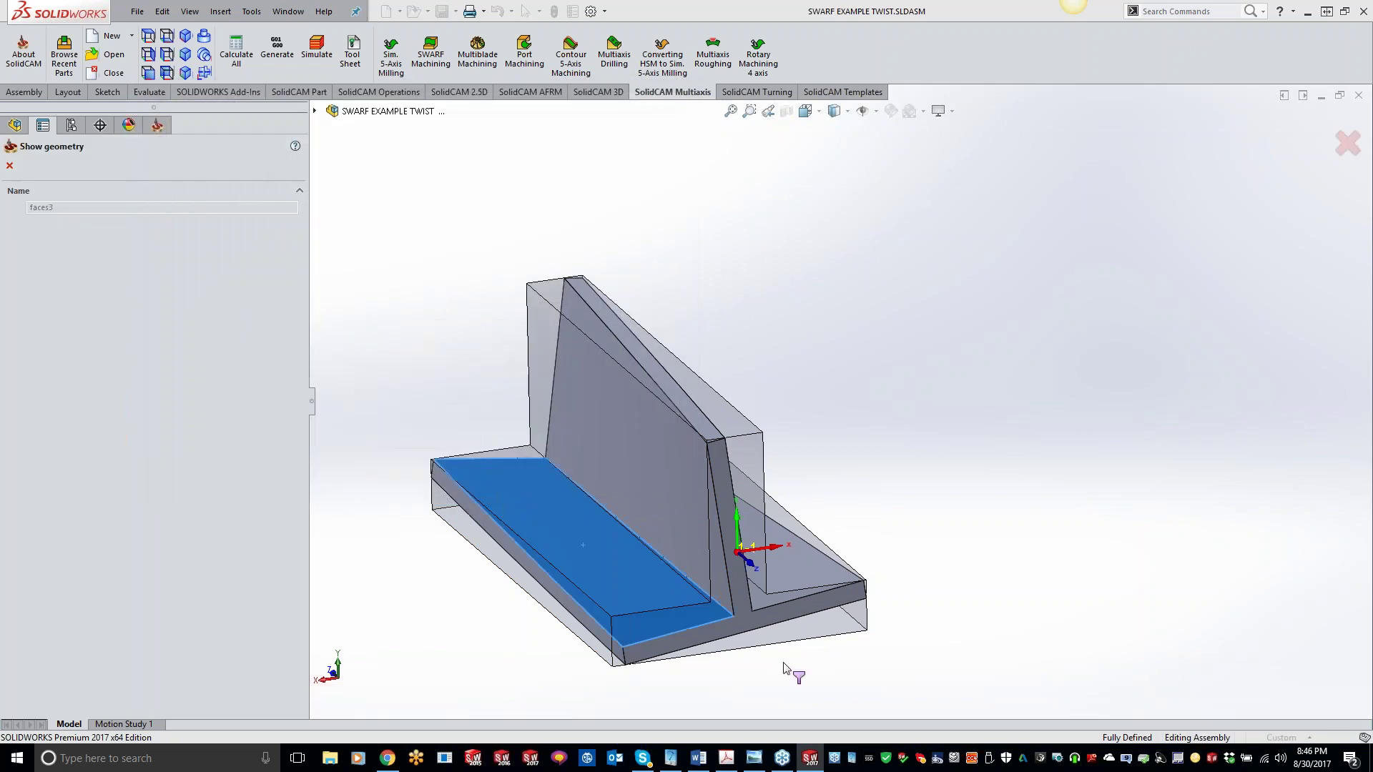
click(9, 165)
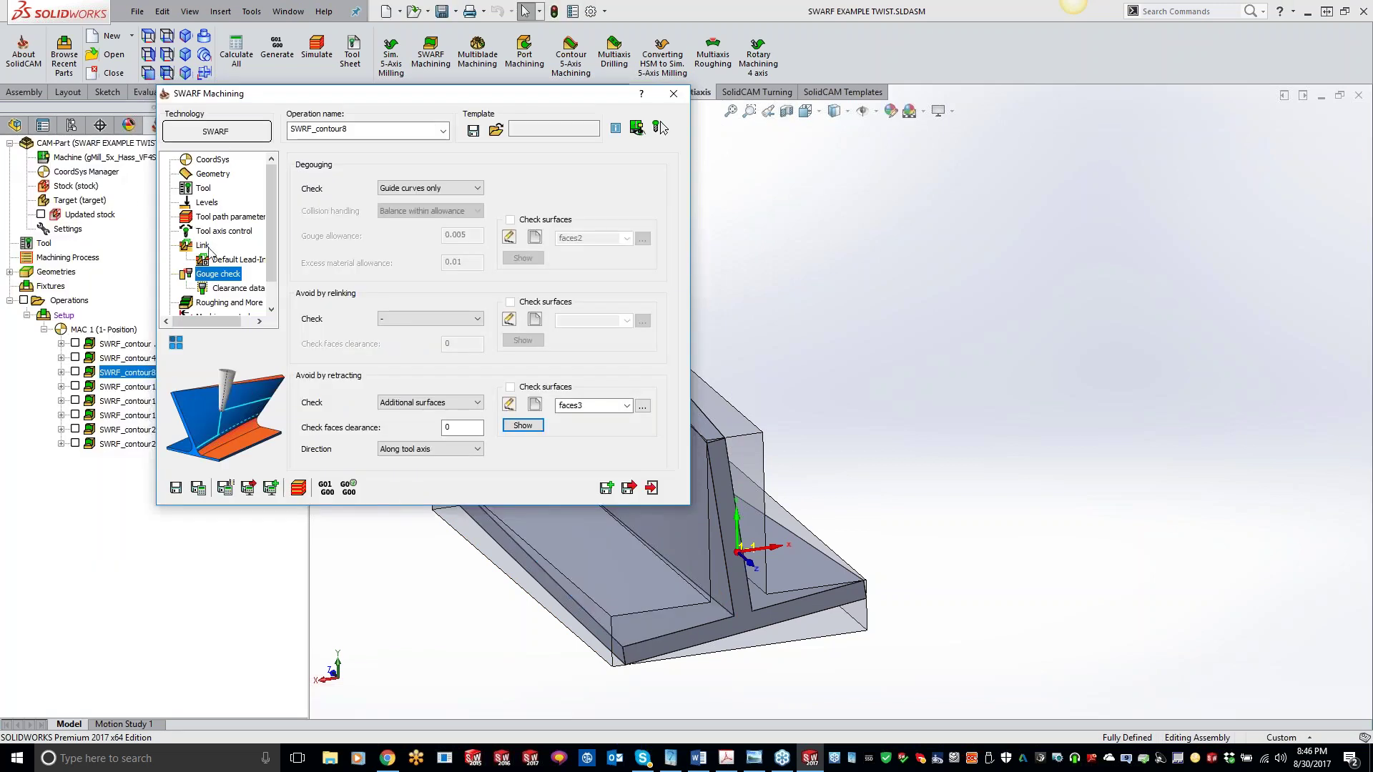
Step: Simulate SWRF_contour8 in SolidVerify, inspect the machined wall, and exit the simulation
click(298, 487)
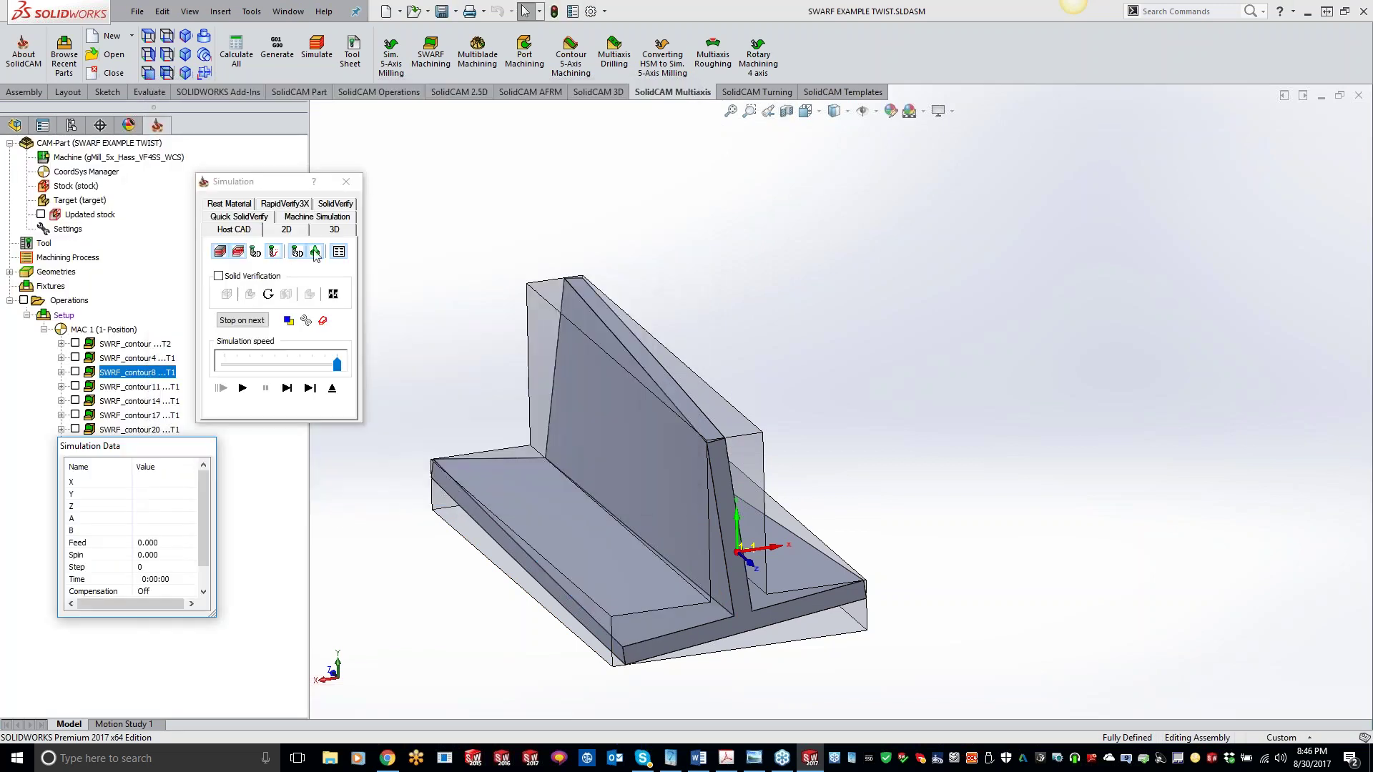
click(335, 204)
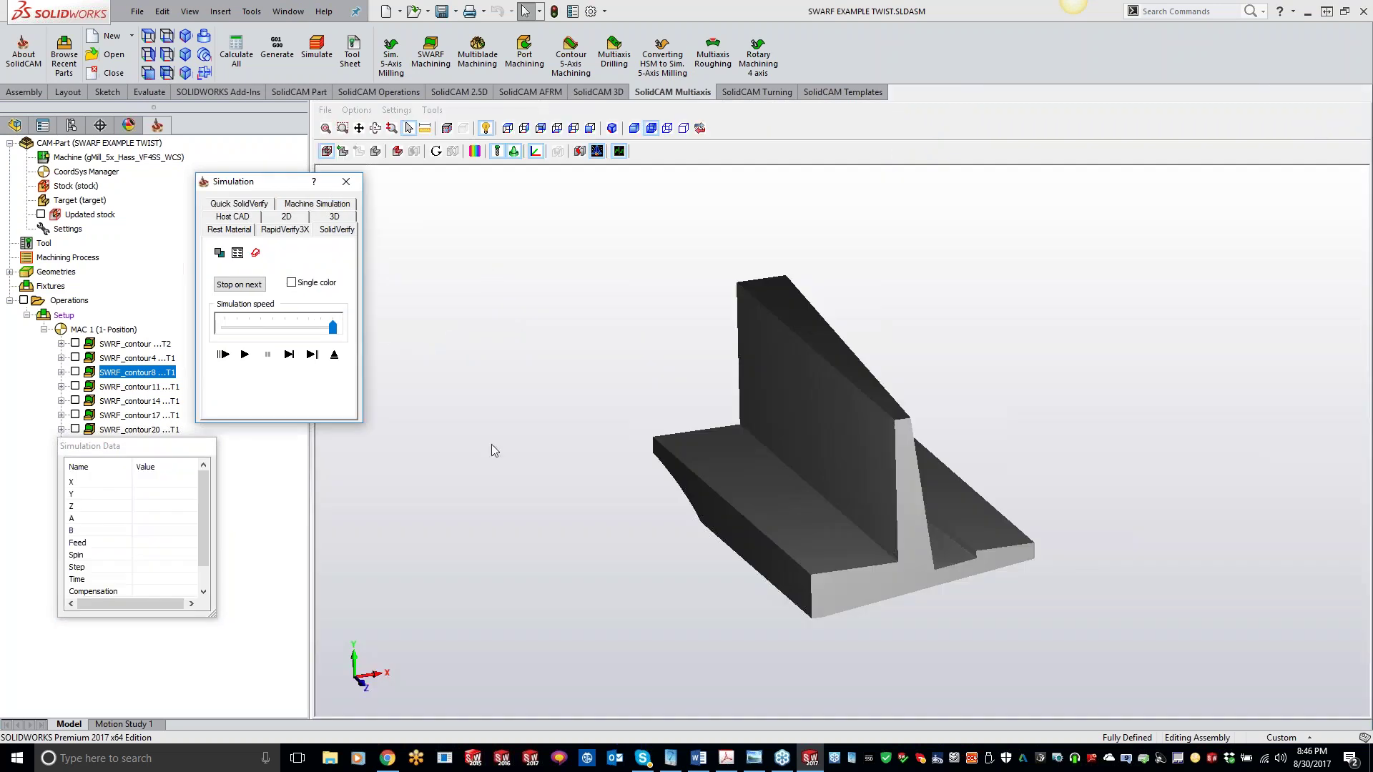
click(244, 354)
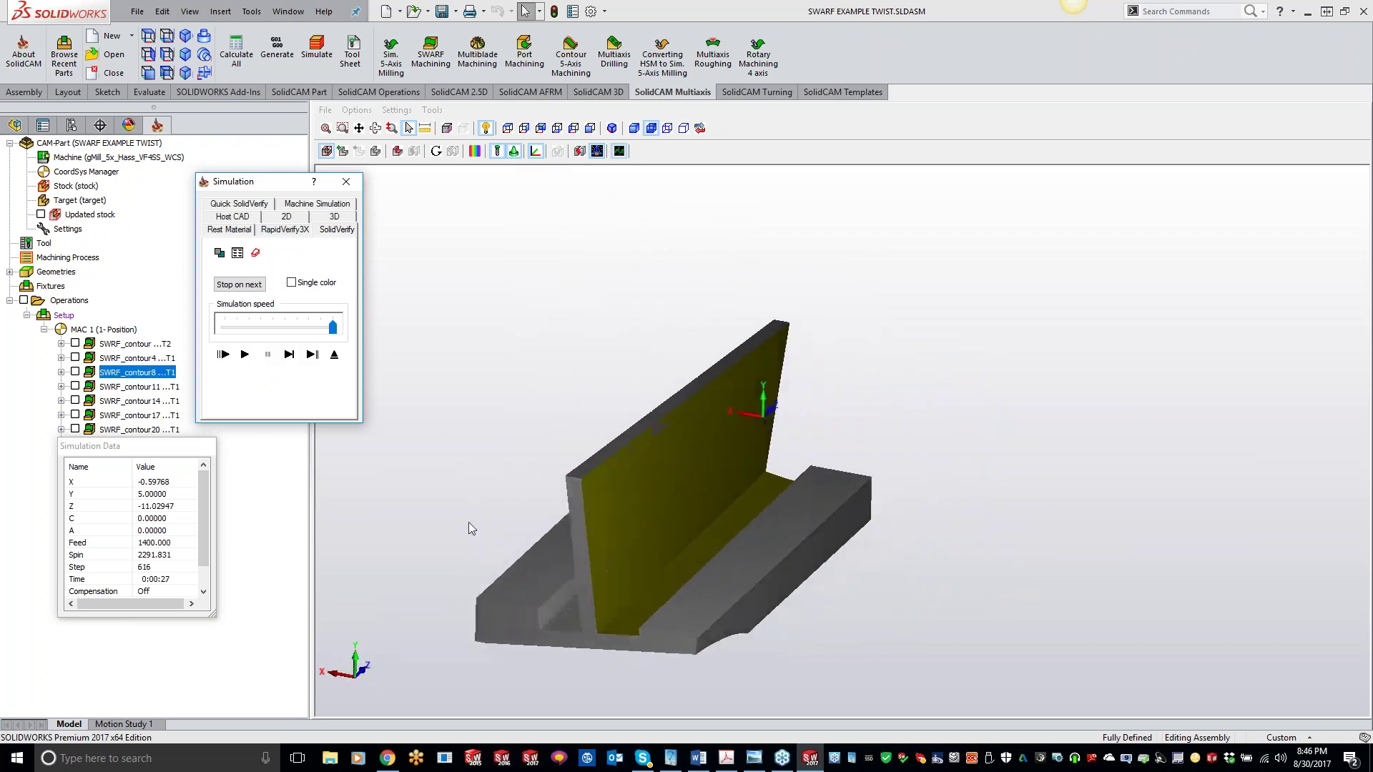
click(346, 182)
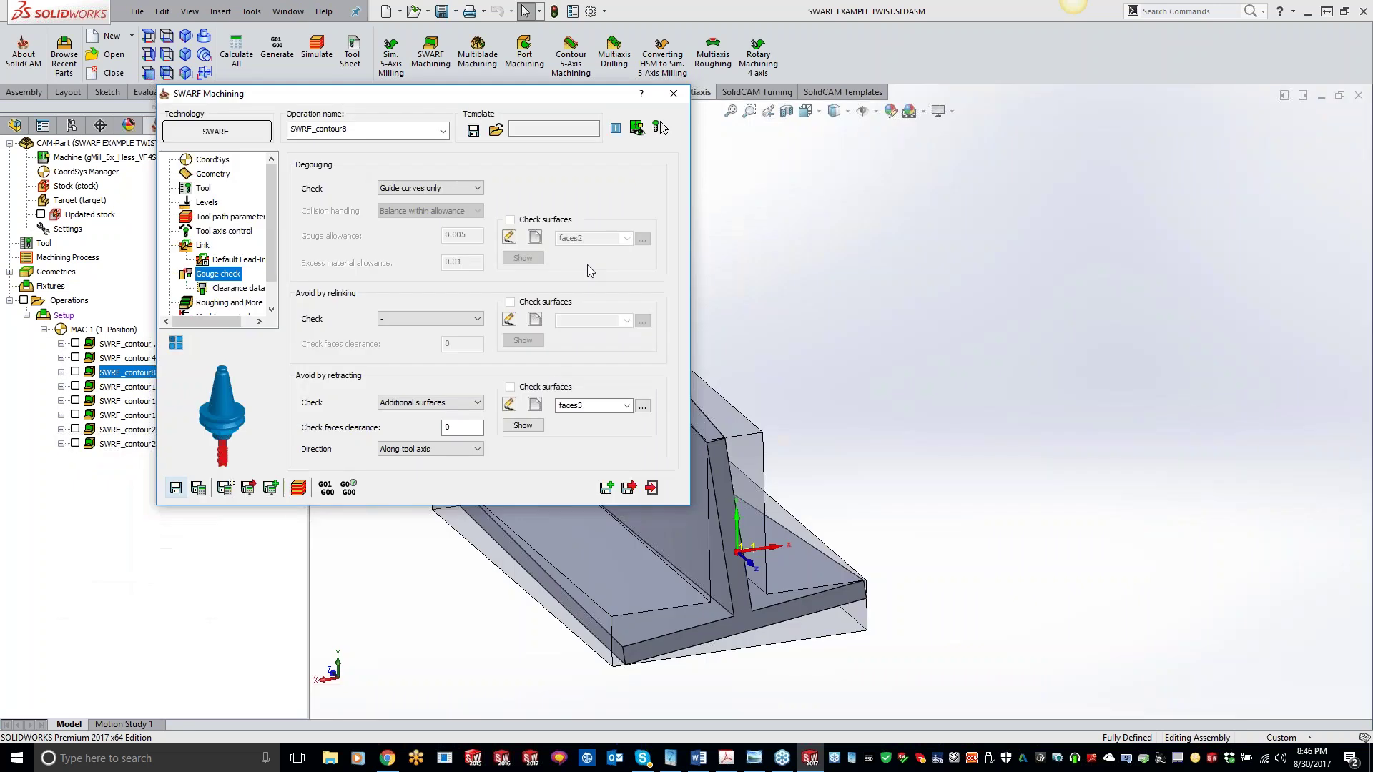
Step: Open SWRF_contour11, show its swarf surface faces6 and tilt lines contour10, and review the extension settings in its tool path parameters
double_click(127, 387)
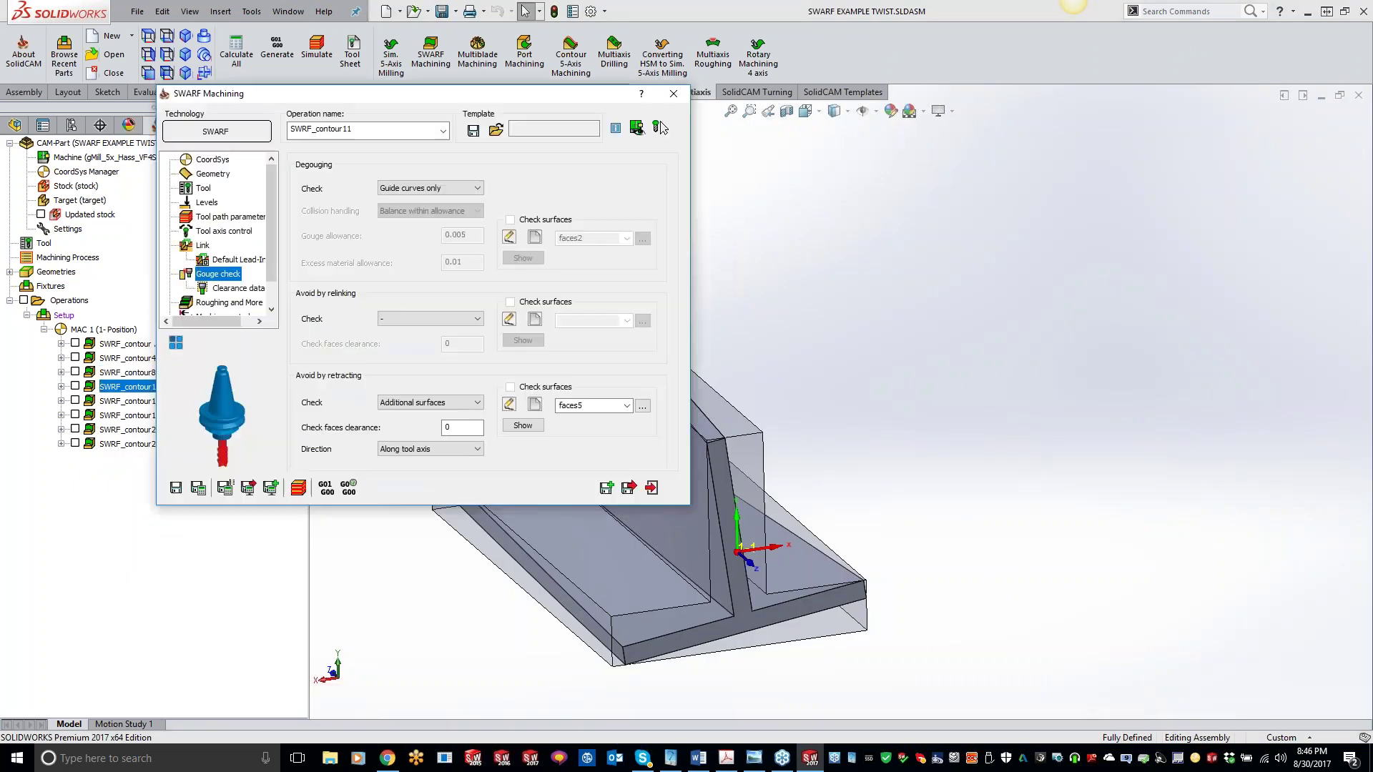
click(208, 175)
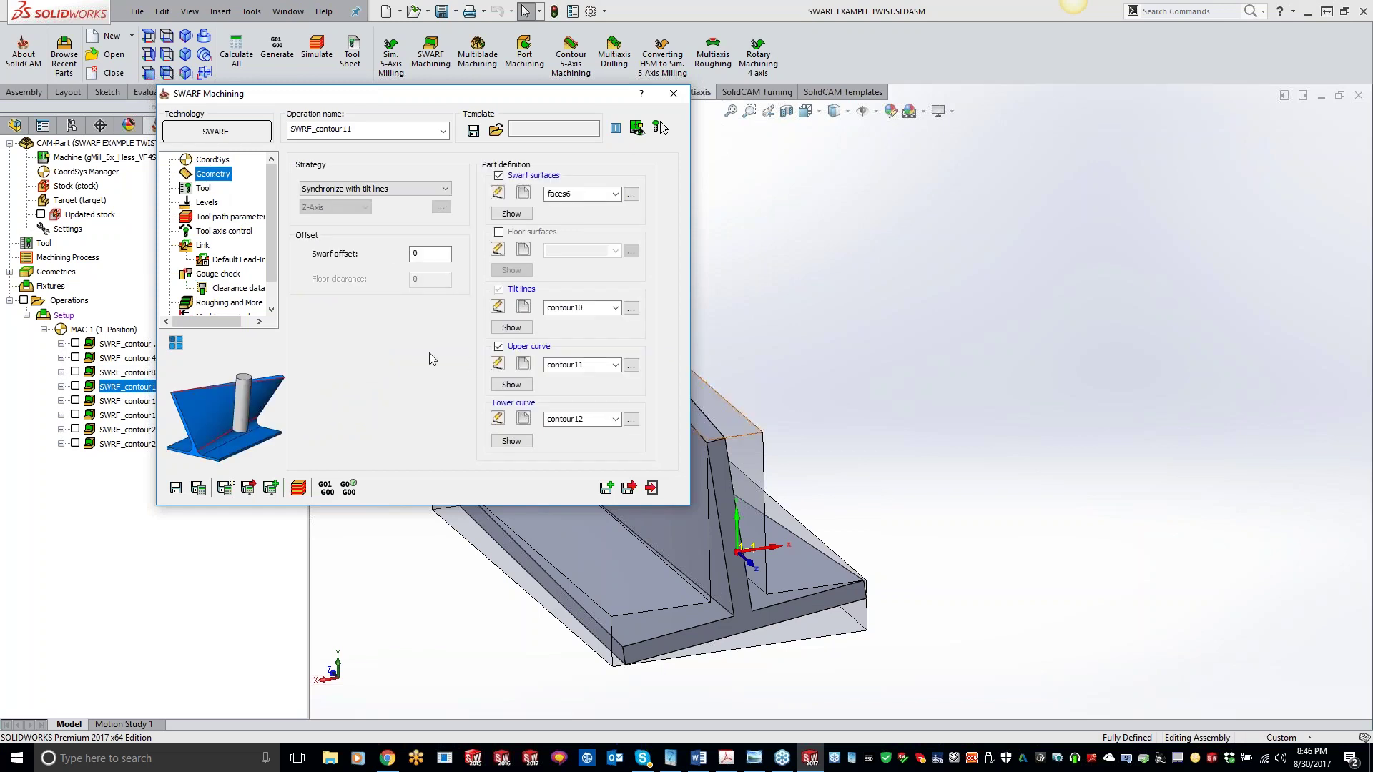
click(512, 213)
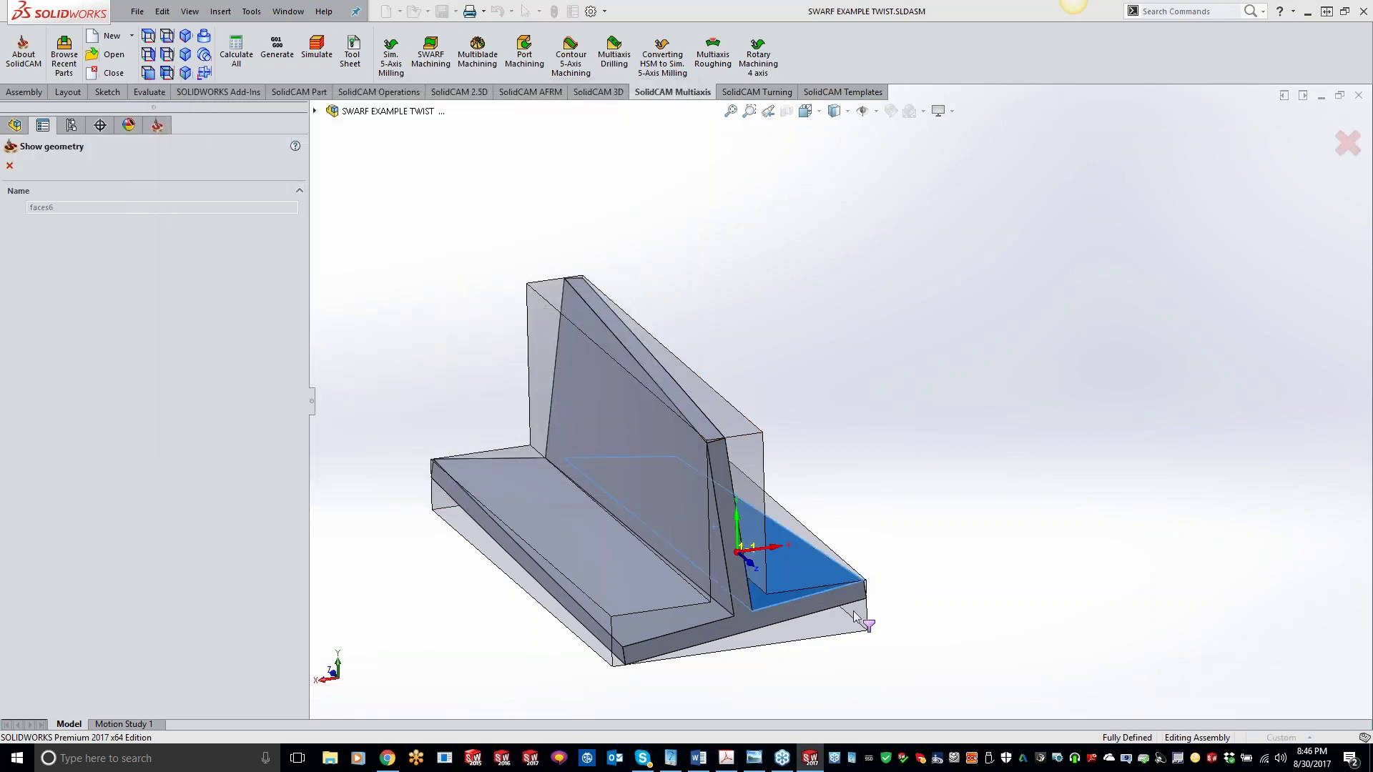
middle_drag(913, 570, 567, 509)
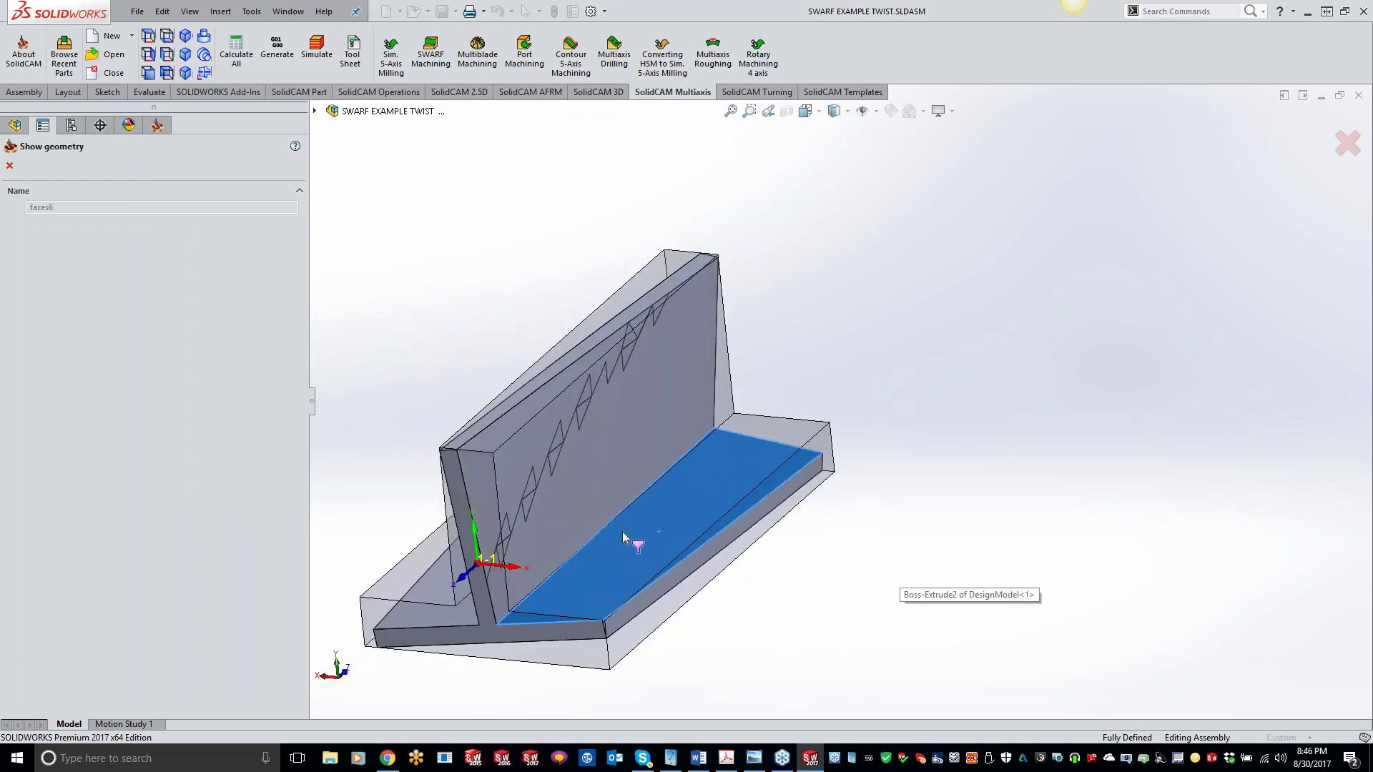
click(10, 165)
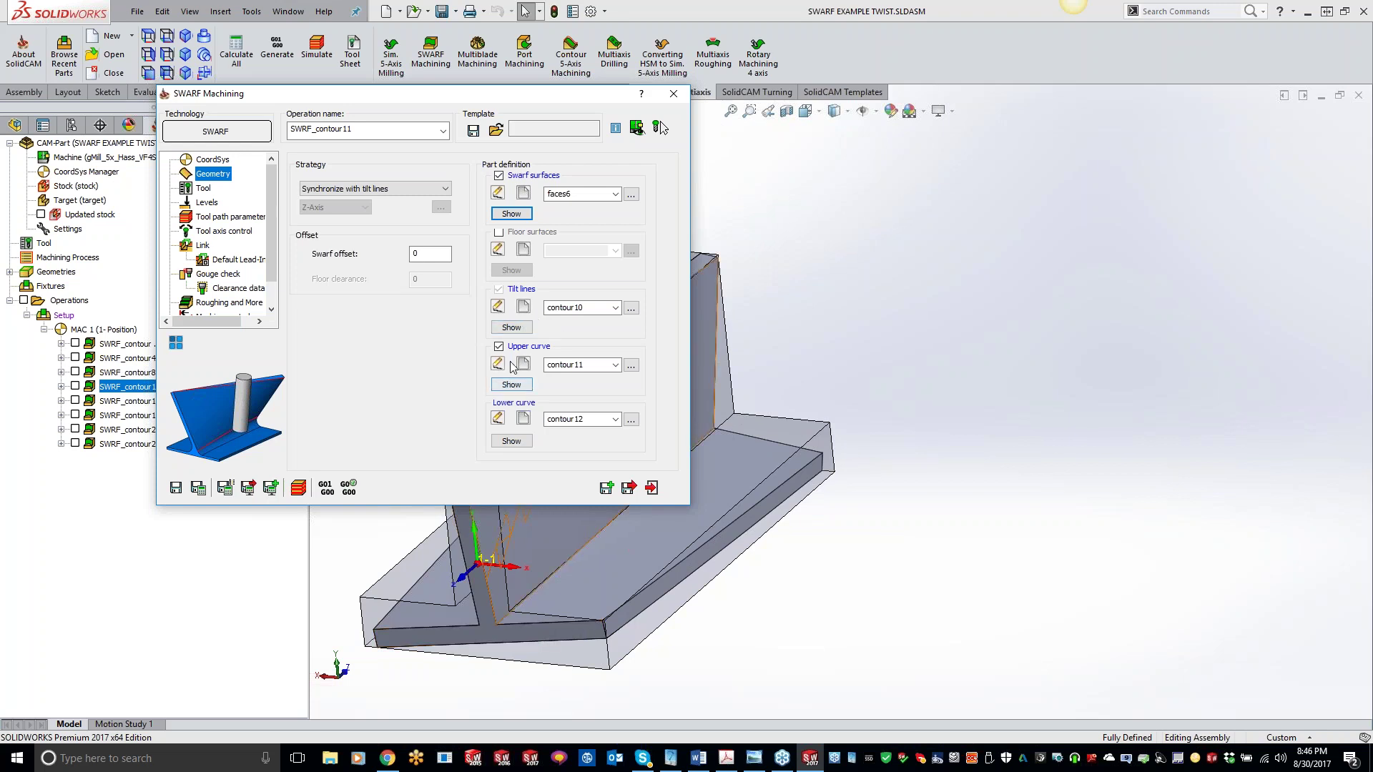
click(511, 327)
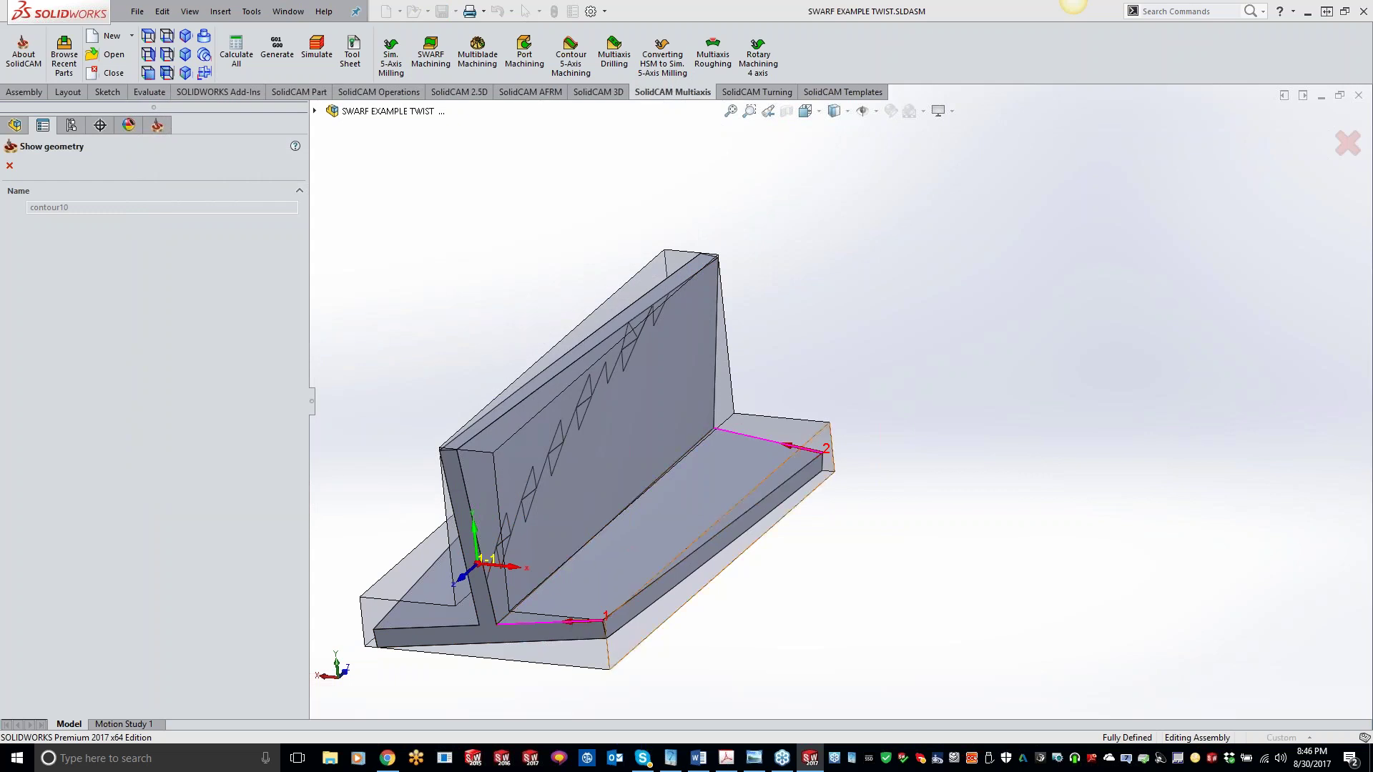
click(10, 166)
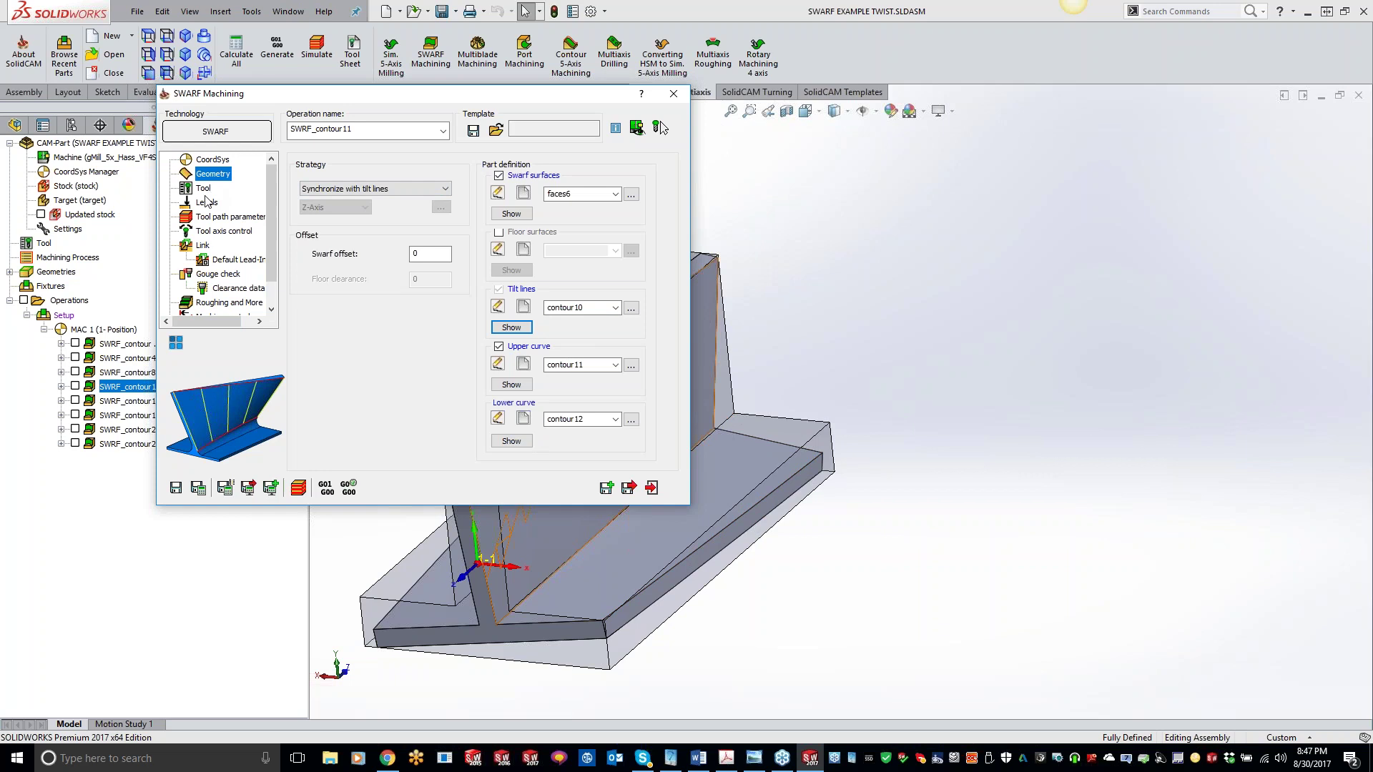
click(218, 216)
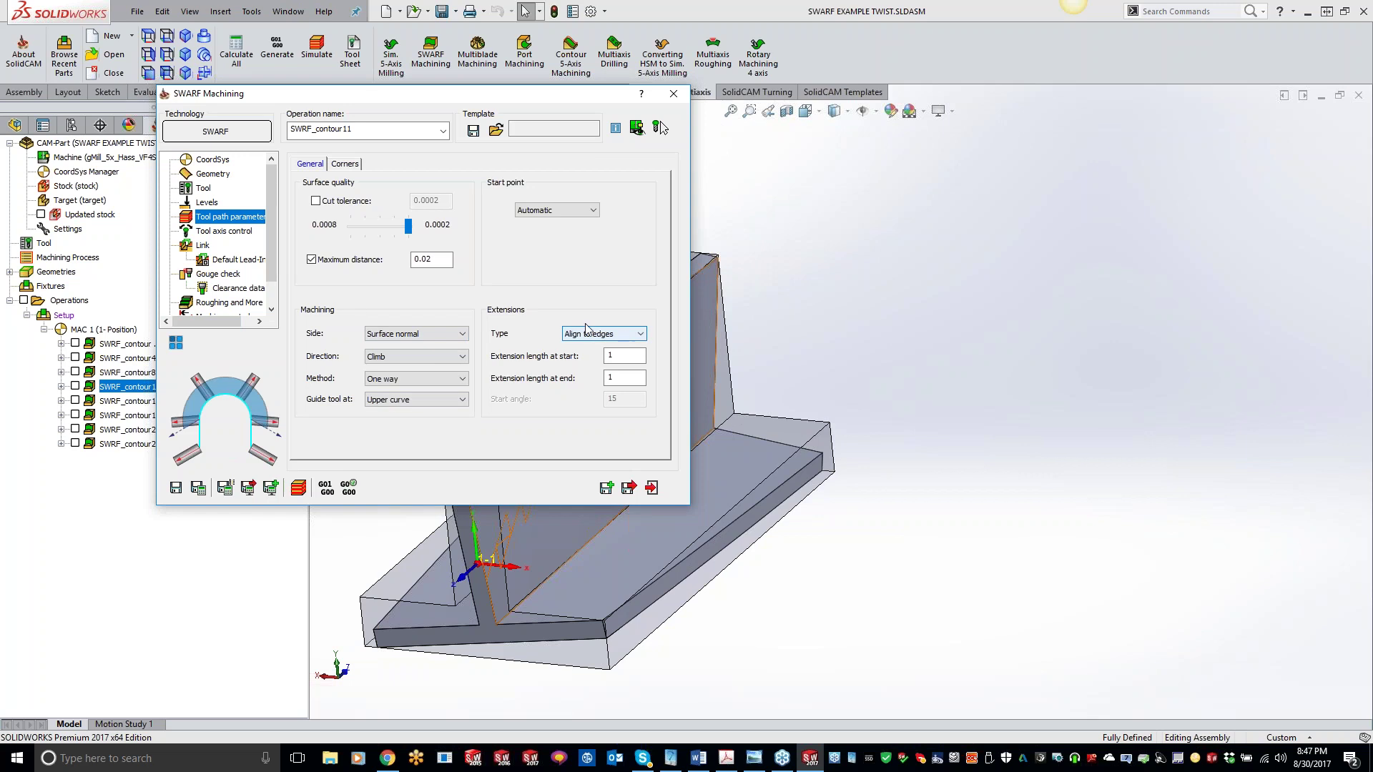
Step: Simulate SWRF_contour11 in SolidVerify, inspect the machined base surface beside the wall, and close the simulation and the operation
click(300, 488)
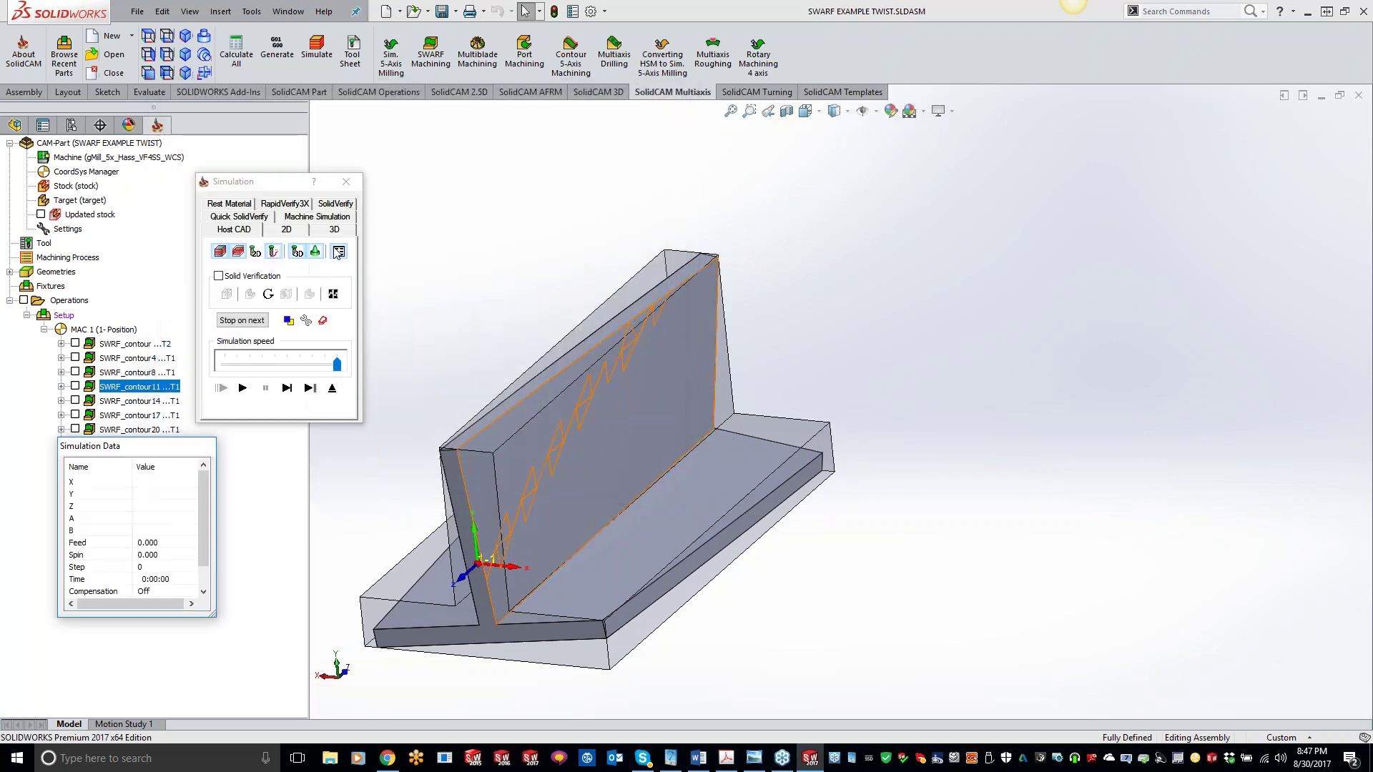
click(336, 206)
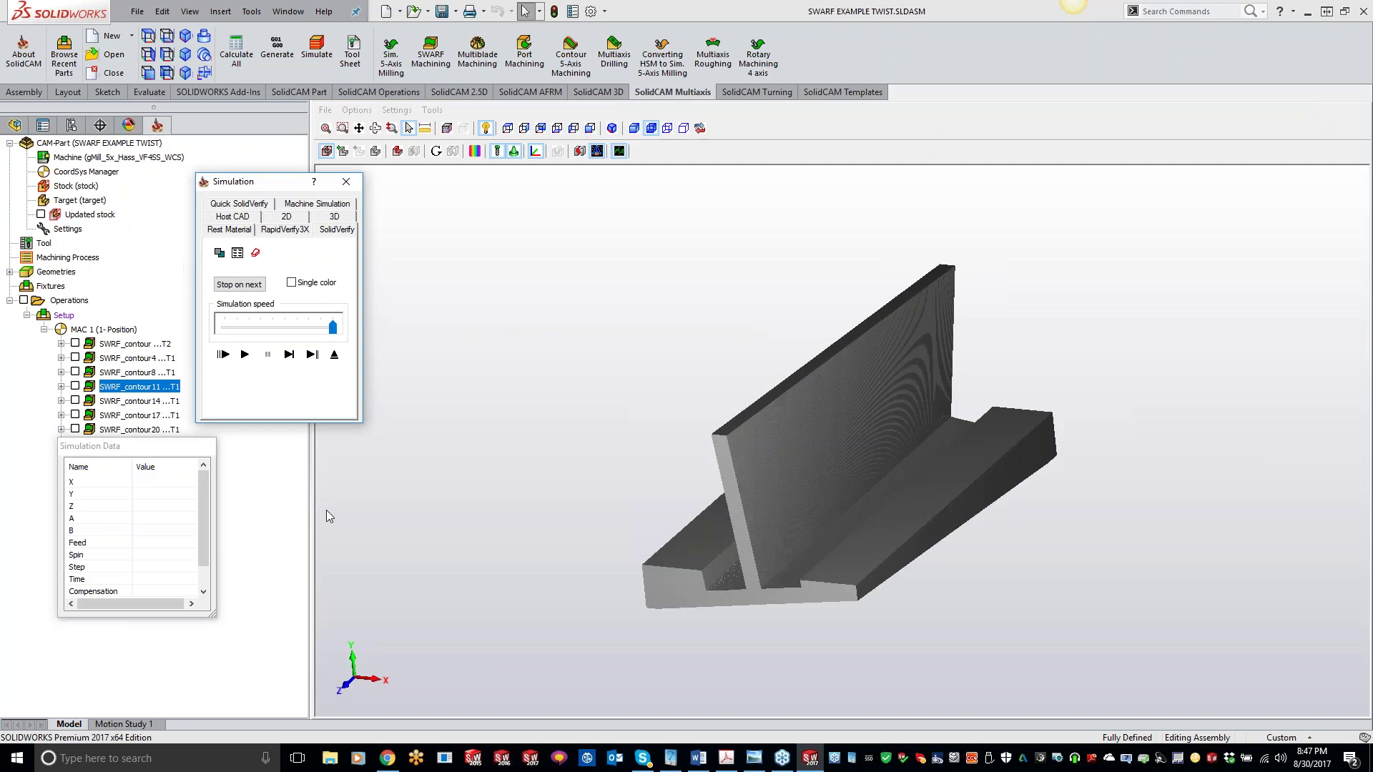
click(245, 354)
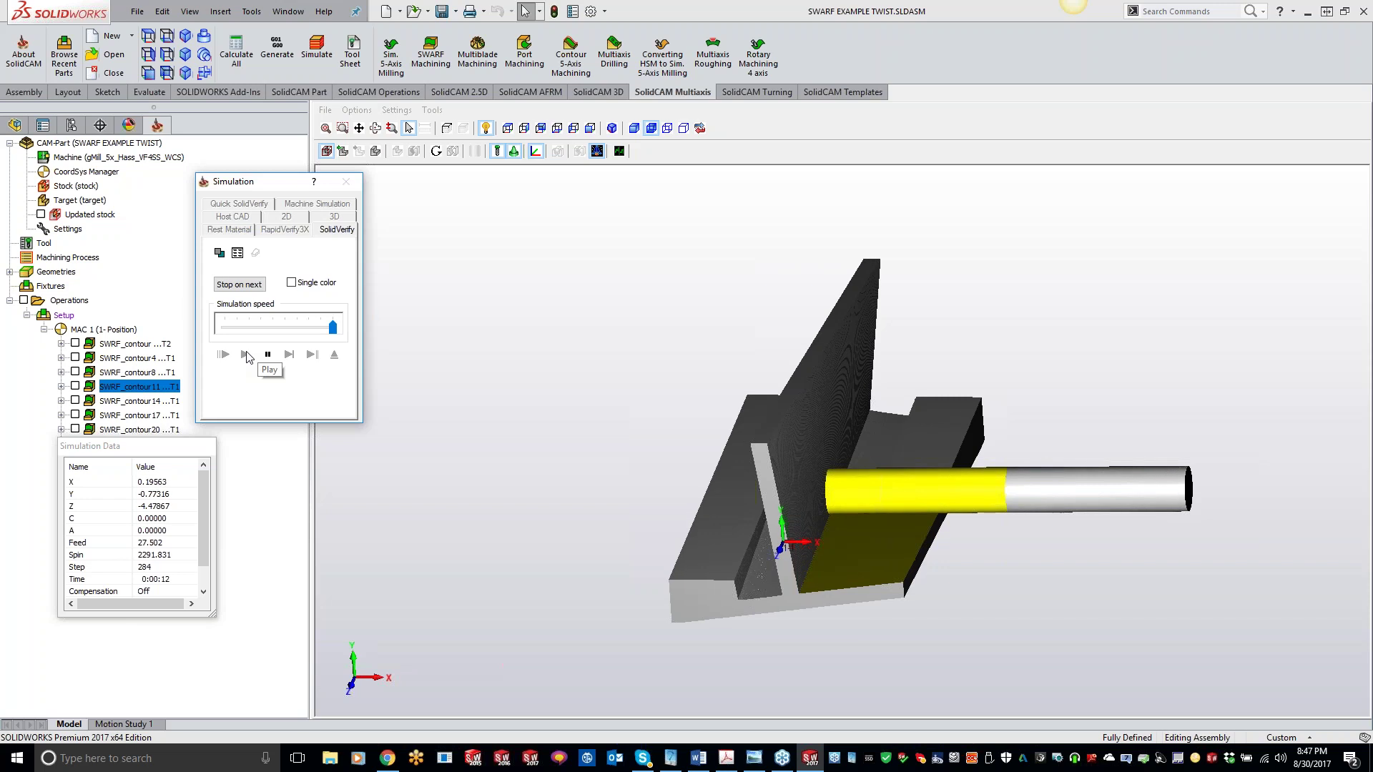
middle_drag(779, 446, 868, 476)
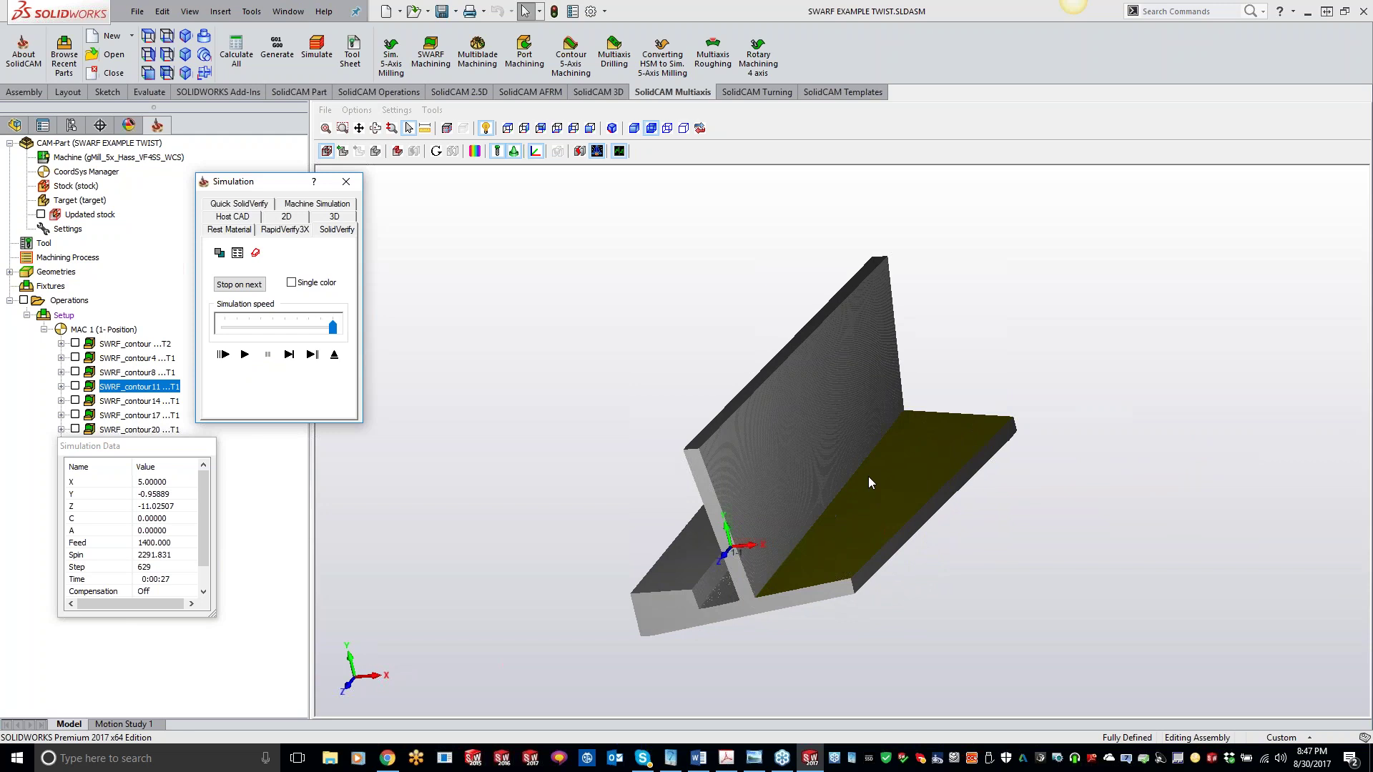
click(811, 432)
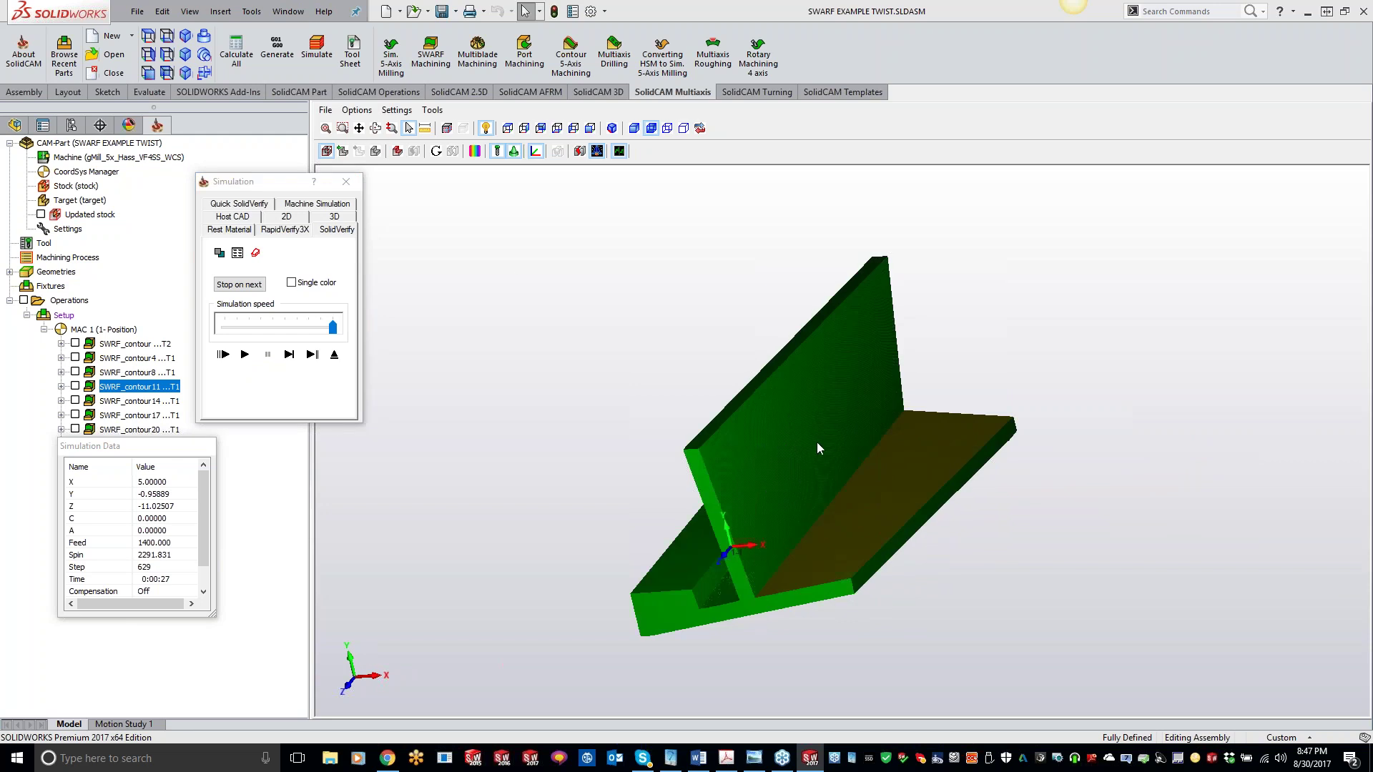
click(498, 263)
click(346, 181)
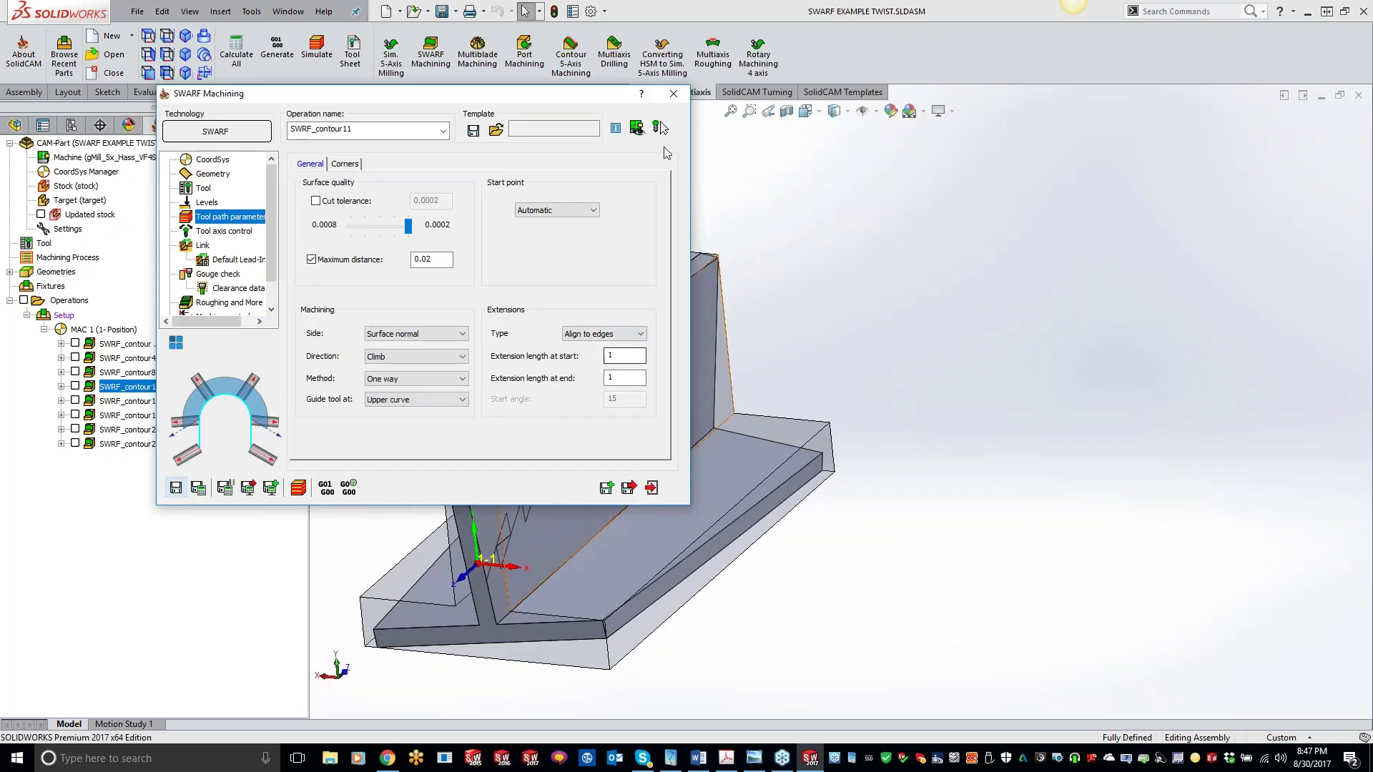
click(672, 93)
Step: Open SWRF_contour14 and show its swarf surface faces8 on the model
double_click(147, 402)
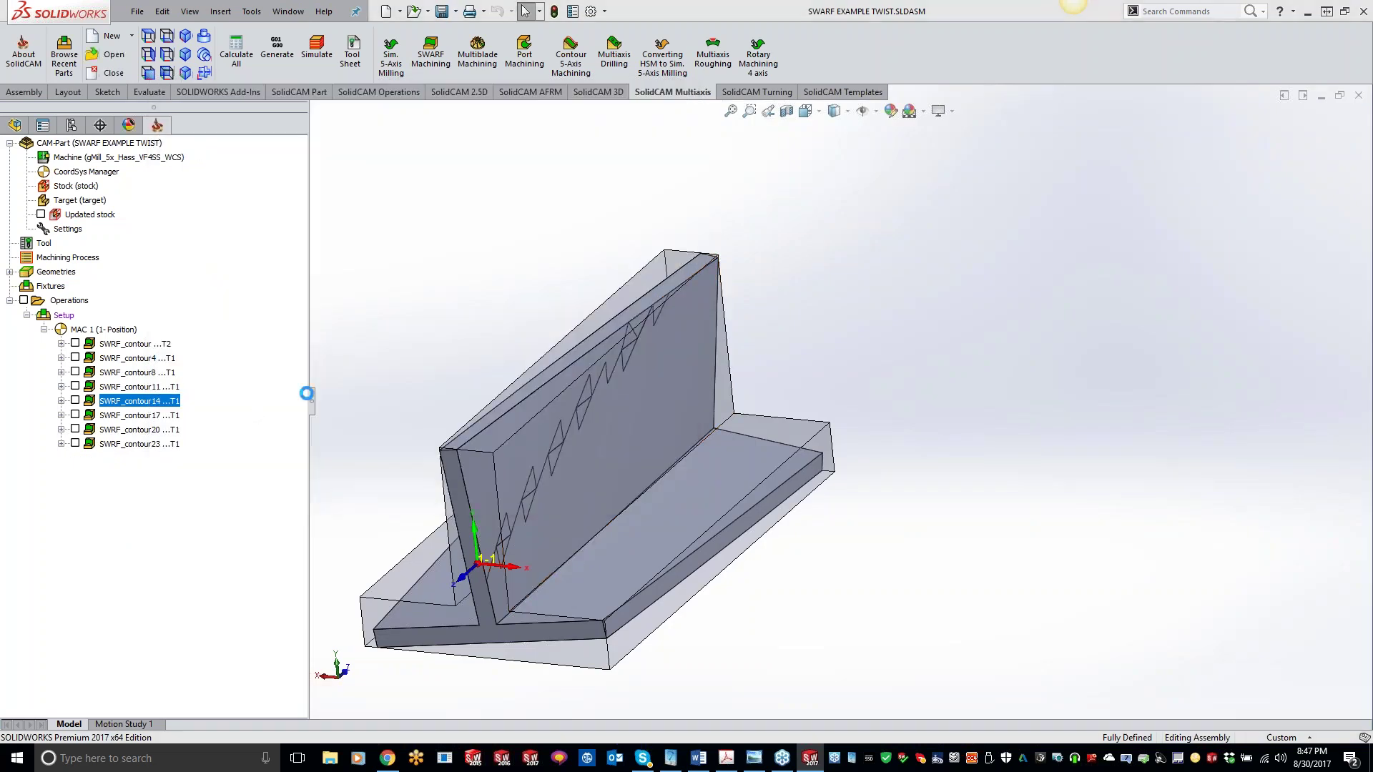
drag(281, 101, 473, 116)
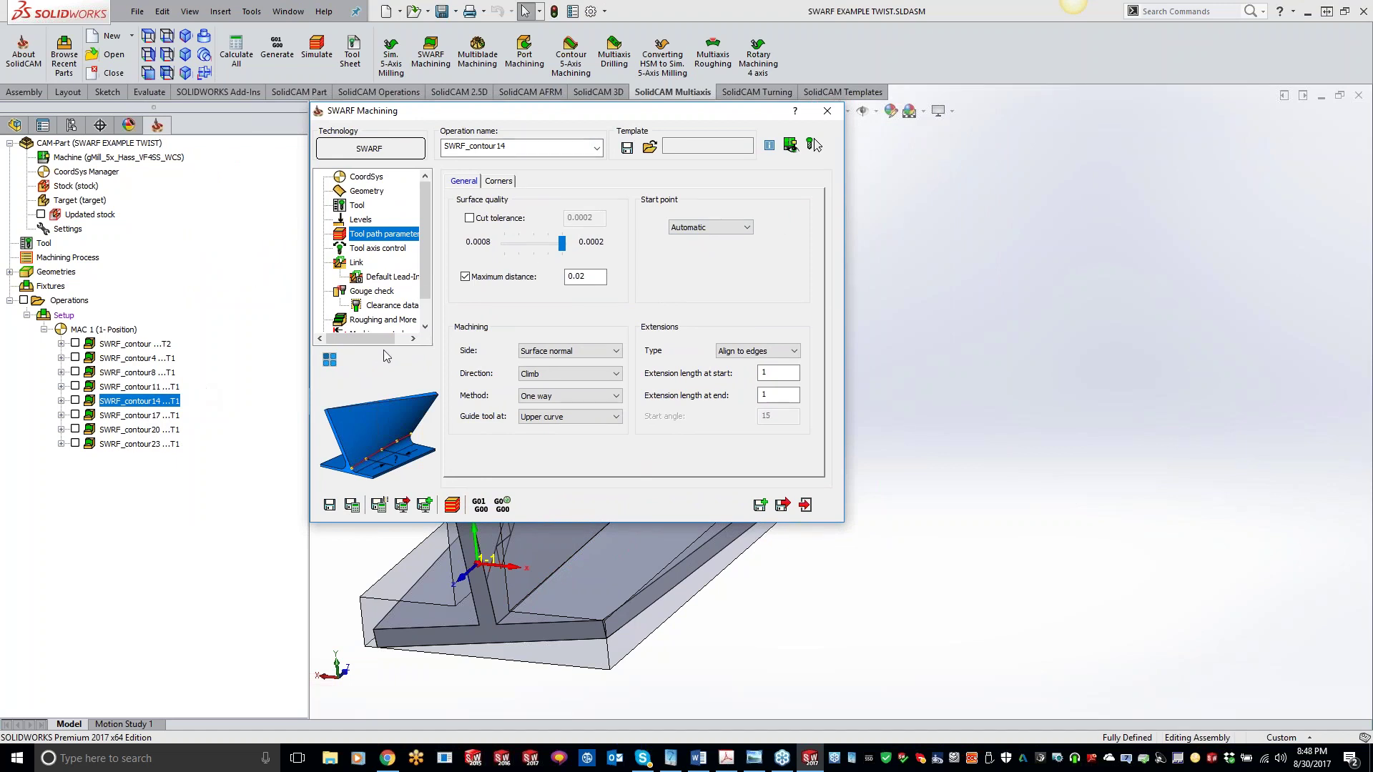
double_click(113, 387)
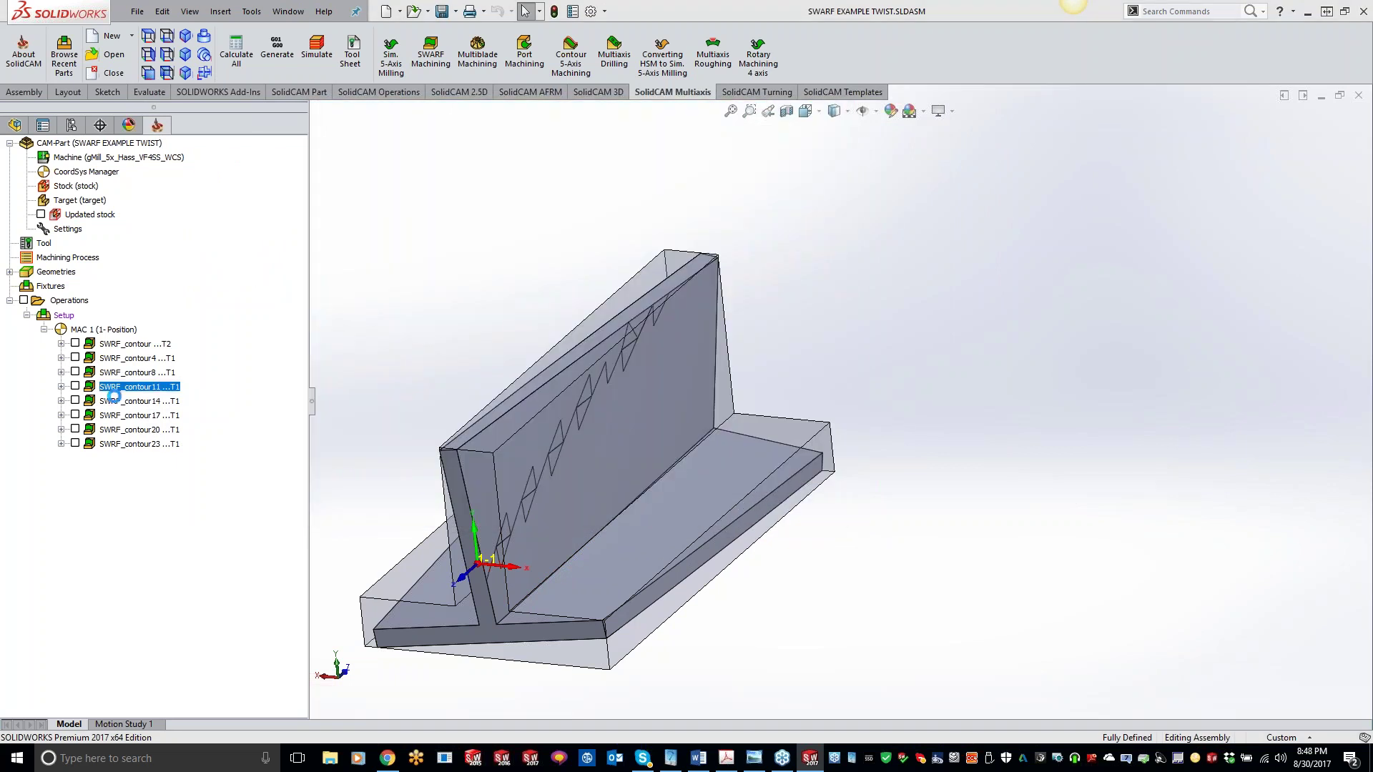
double_click(122, 401)
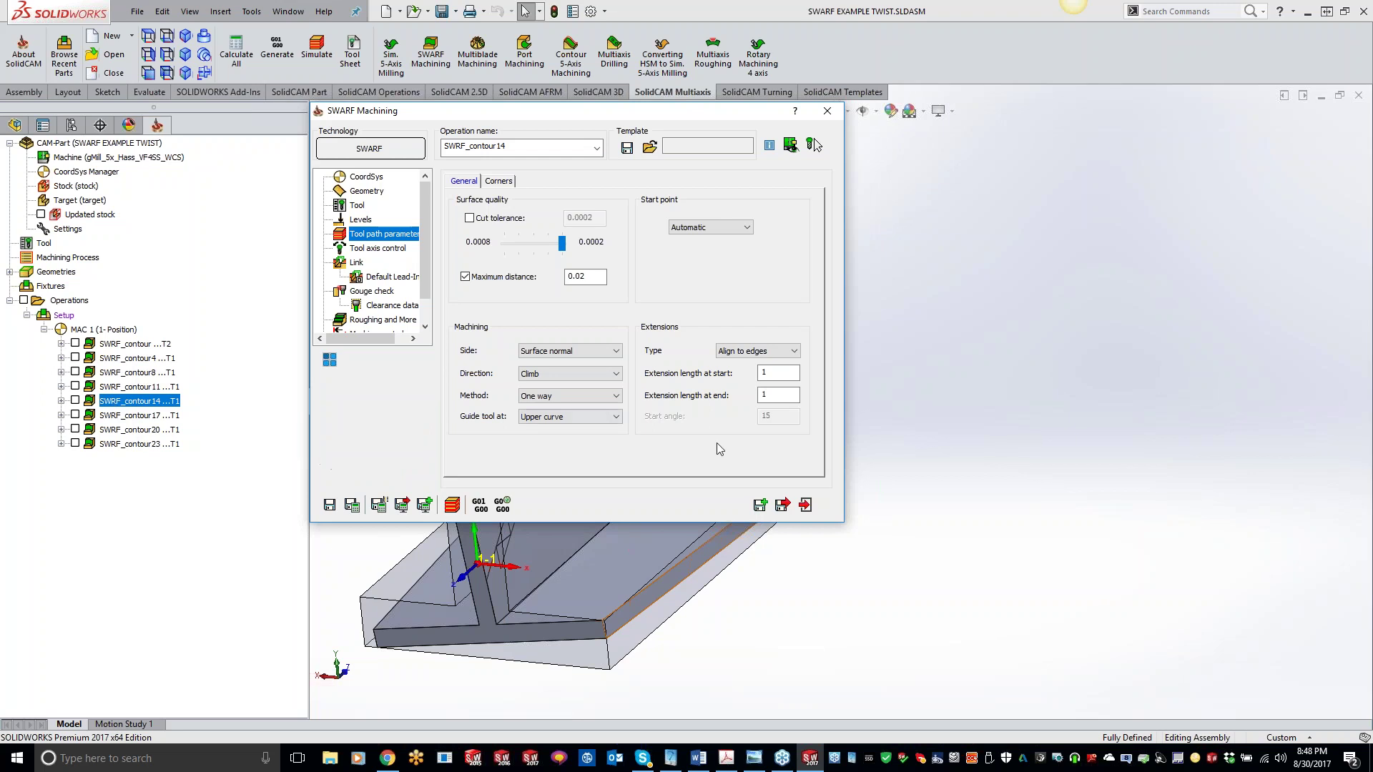
click(365, 191)
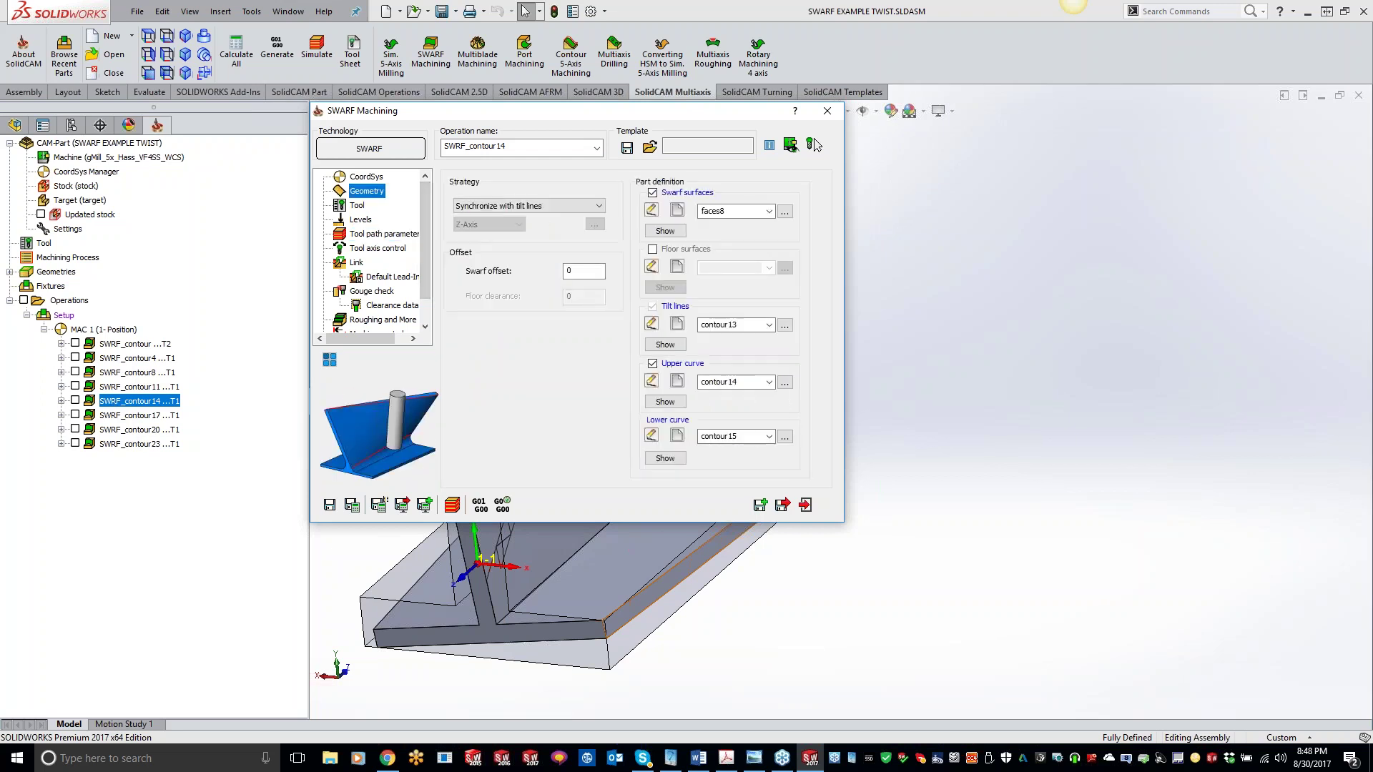
click(668, 236)
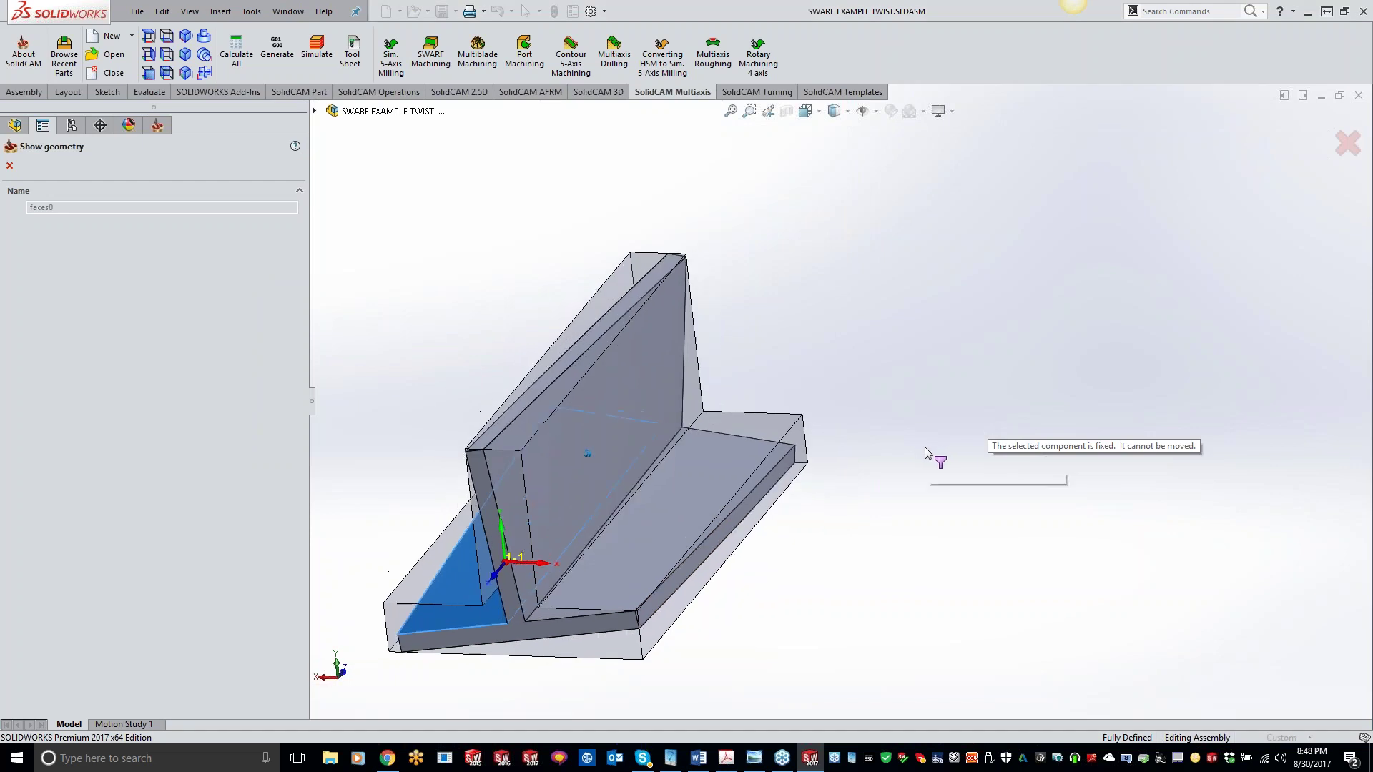
click(10, 166)
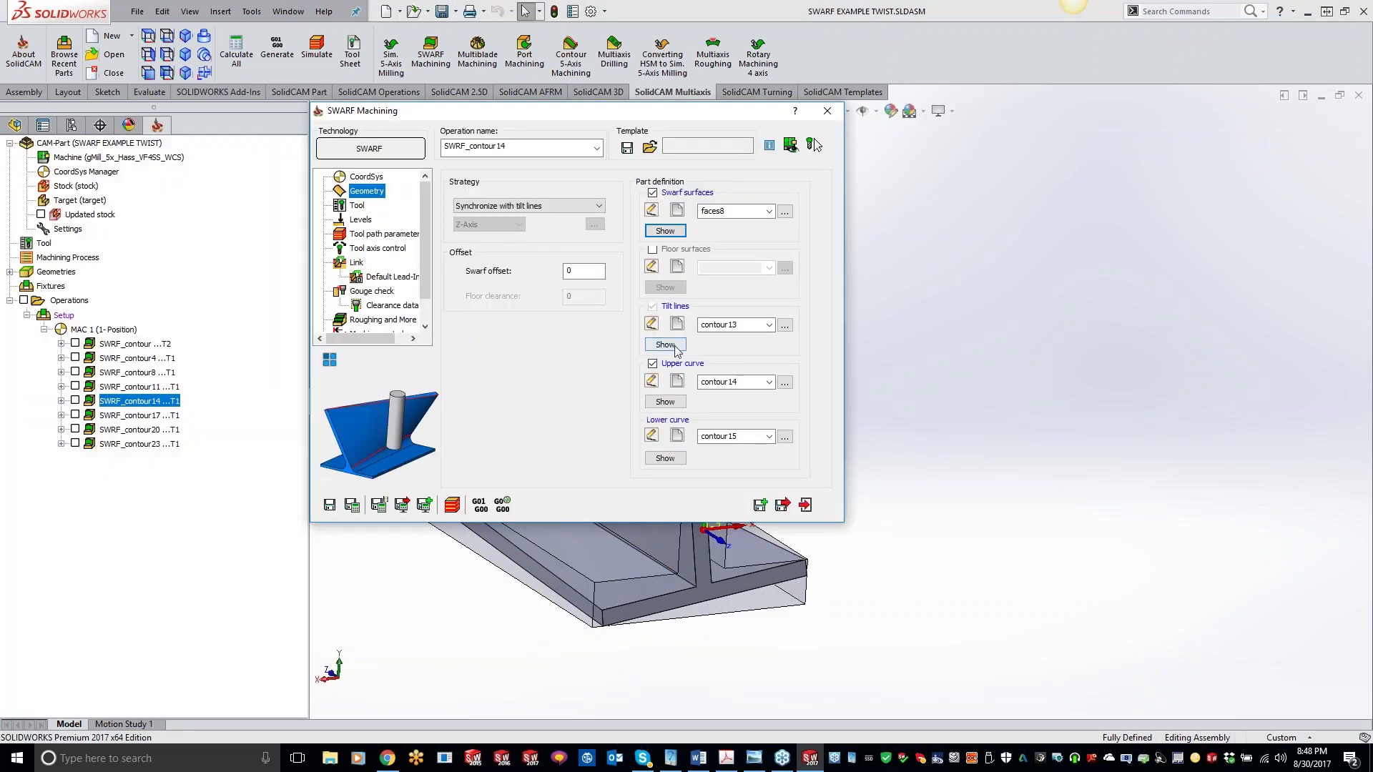
Step: Show the tilt lines contour13 and the upper curve contour14 used by SWRF_contour14
click(662, 345)
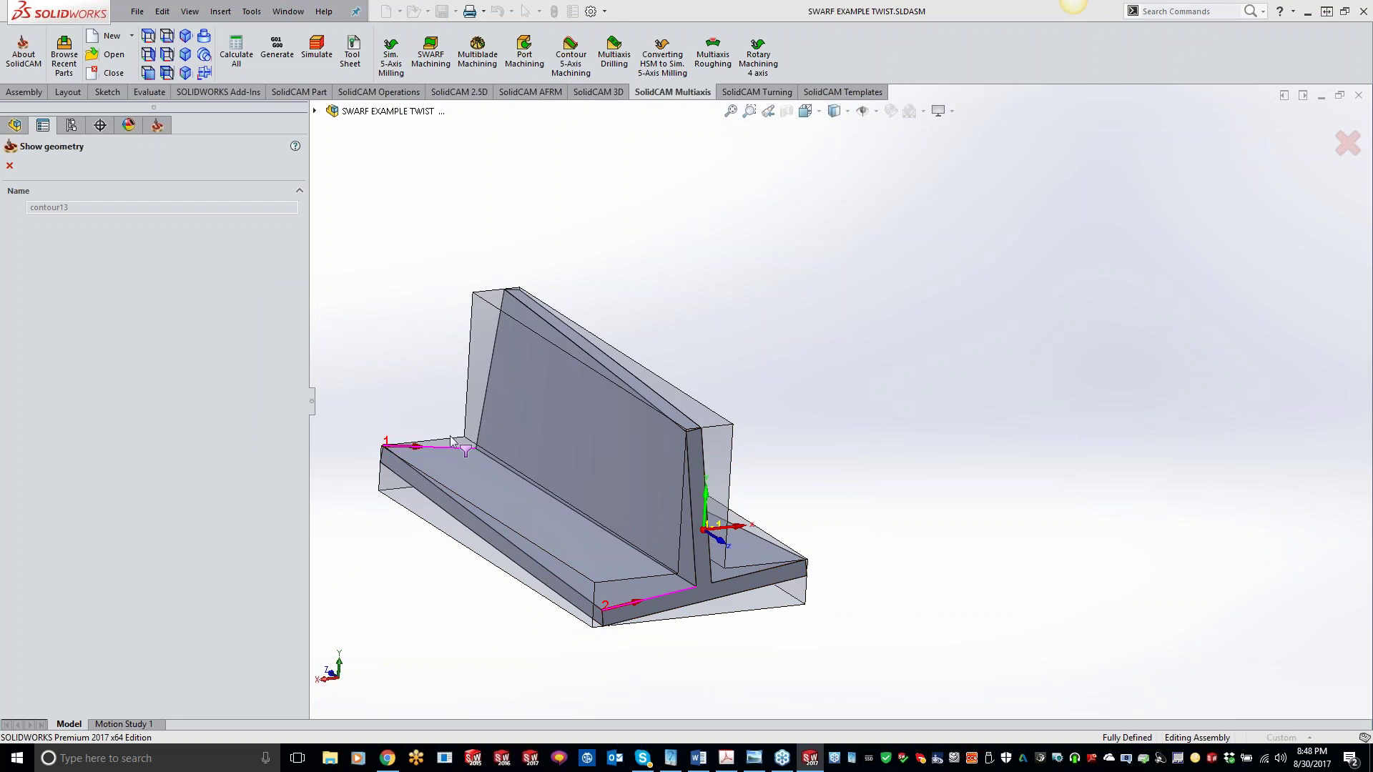
click(10, 166)
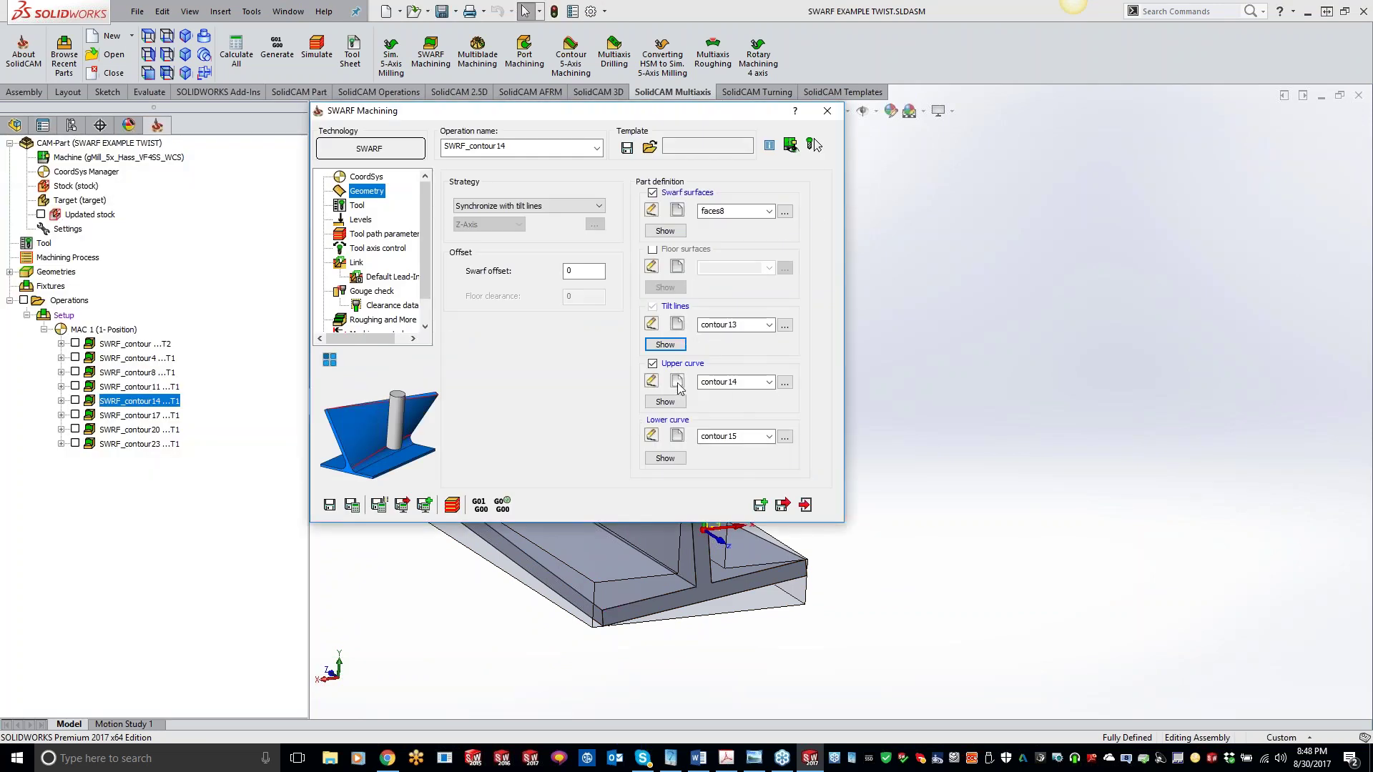
click(665, 401)
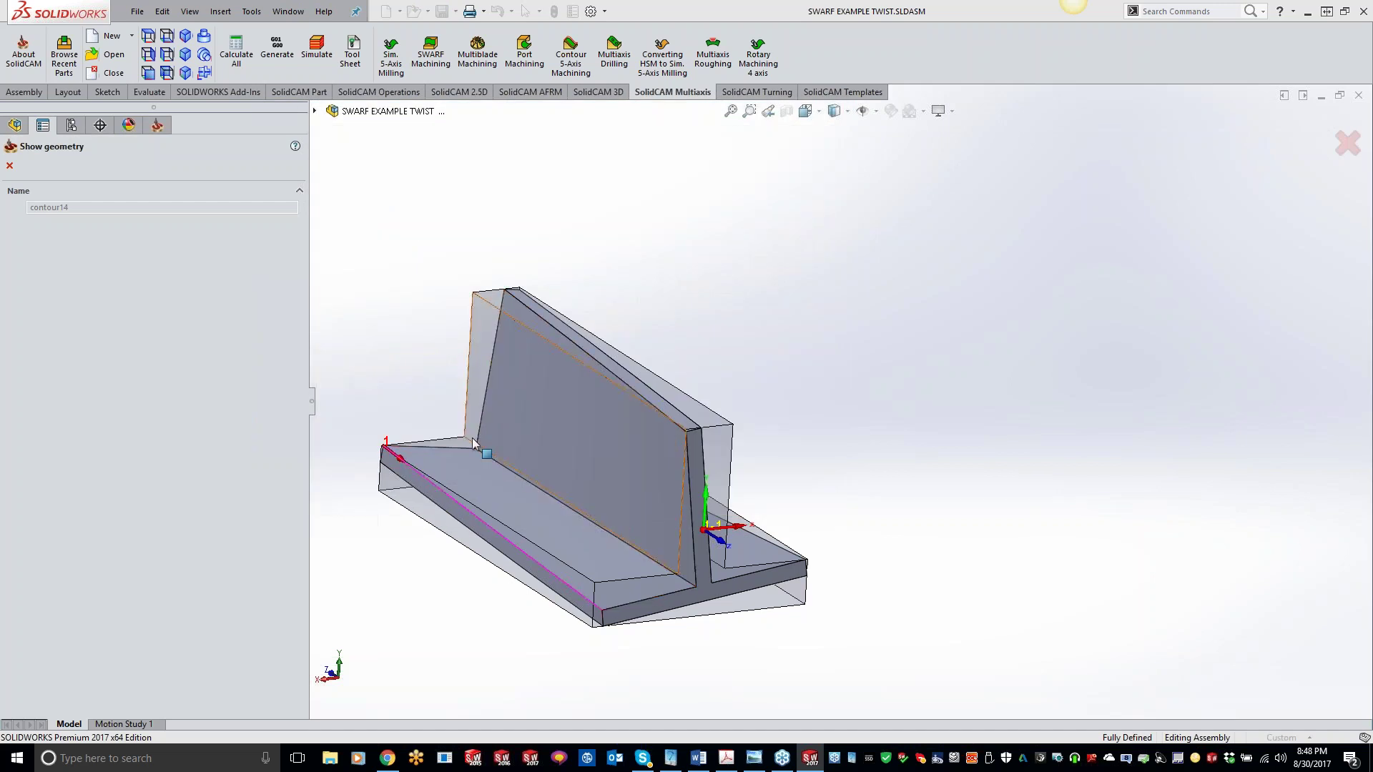
click(9, 165)
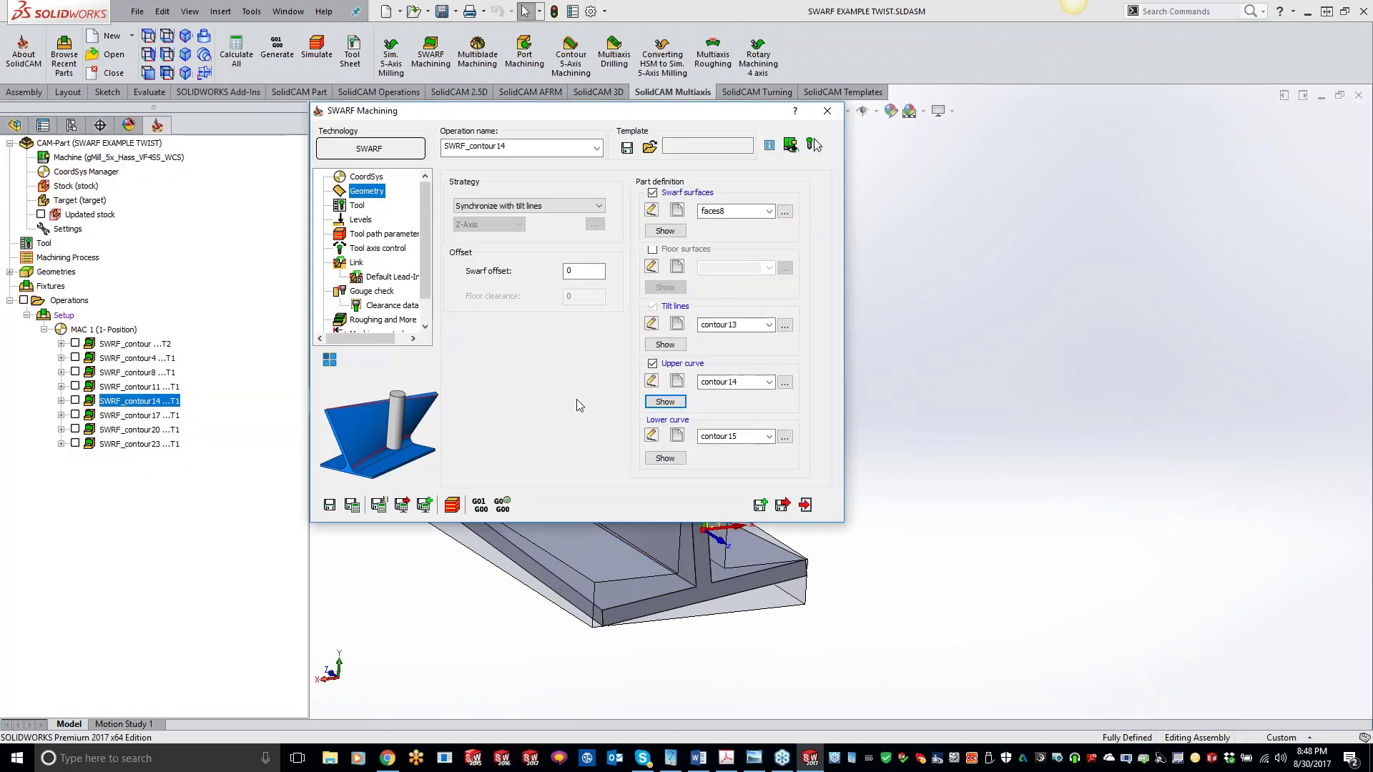
Step: Review the tool, levels, tool path parameters and gouge check settings of SWRF_contour14
click(355, 206)
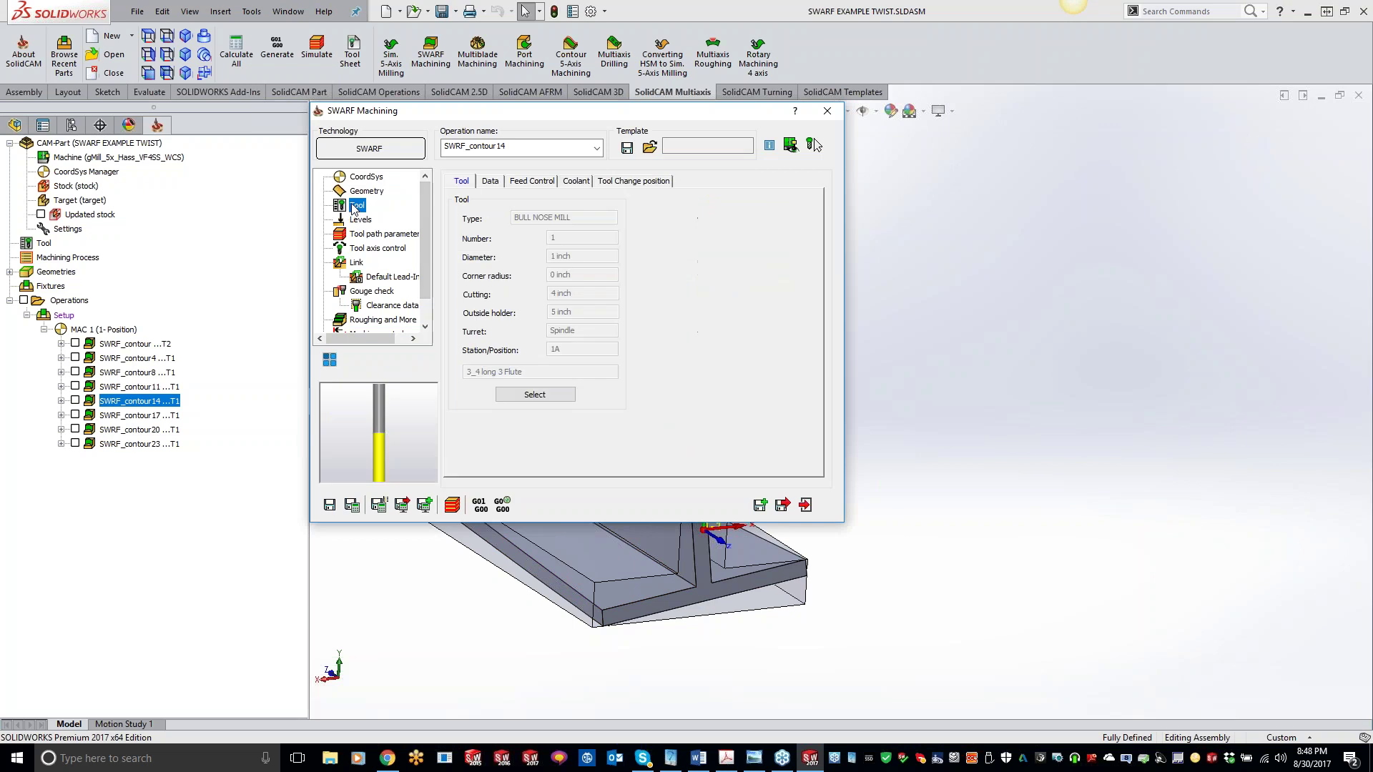
click(360, 222)
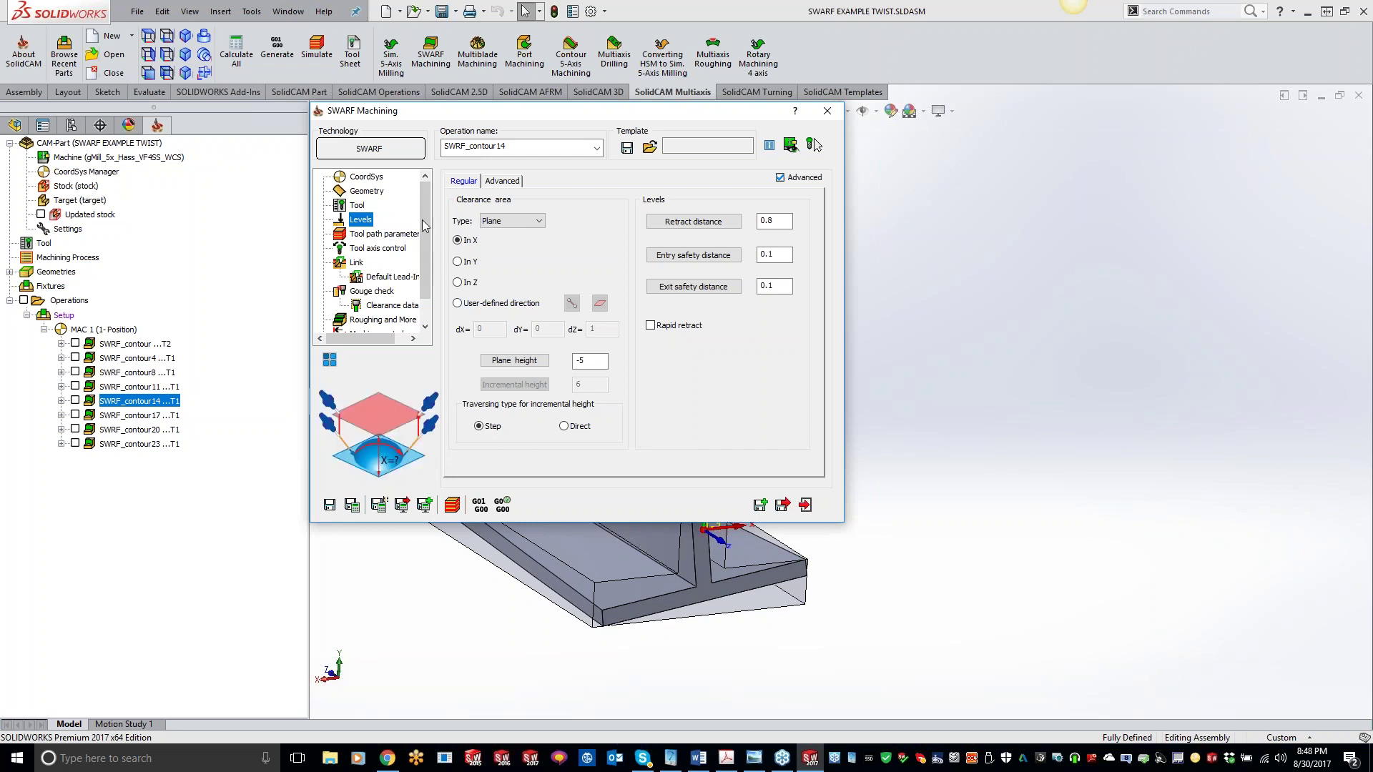
click(364, 235)
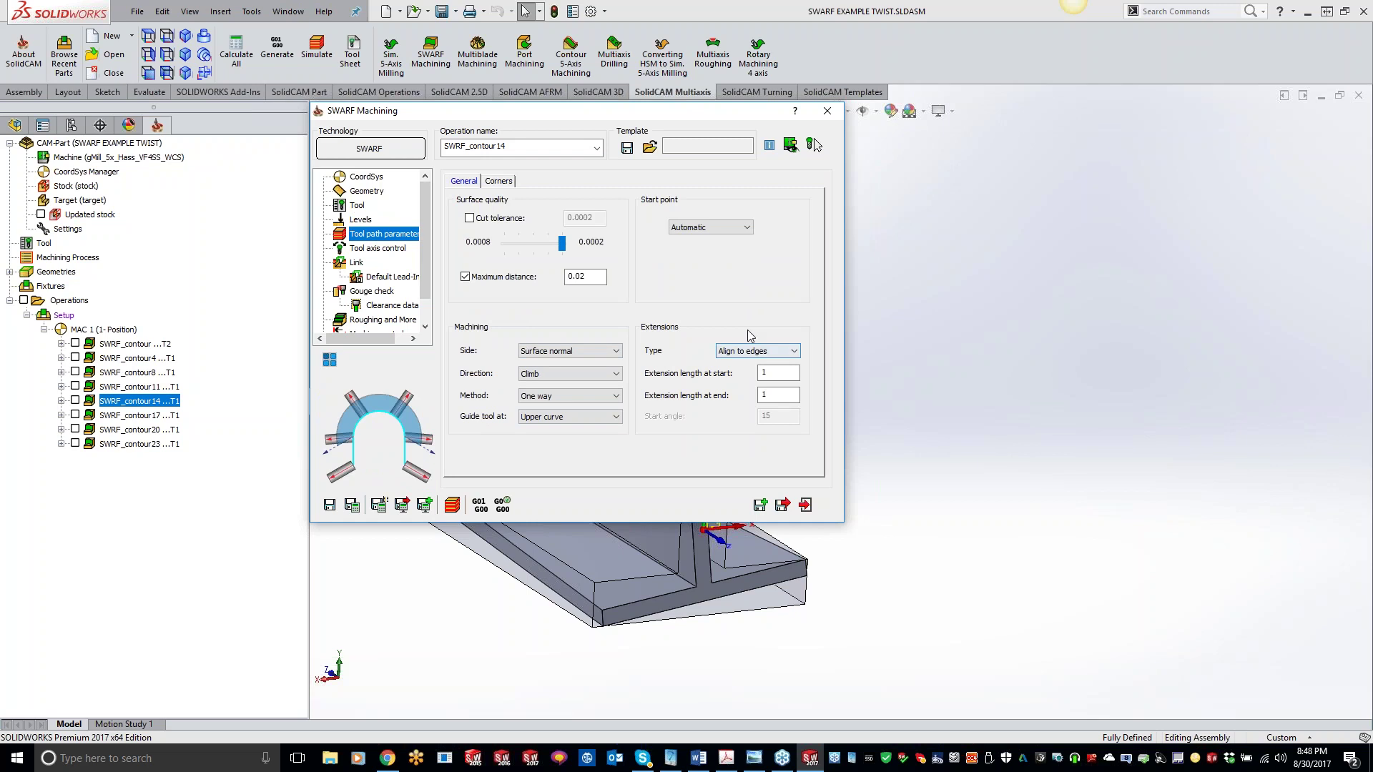
click(363, 294)
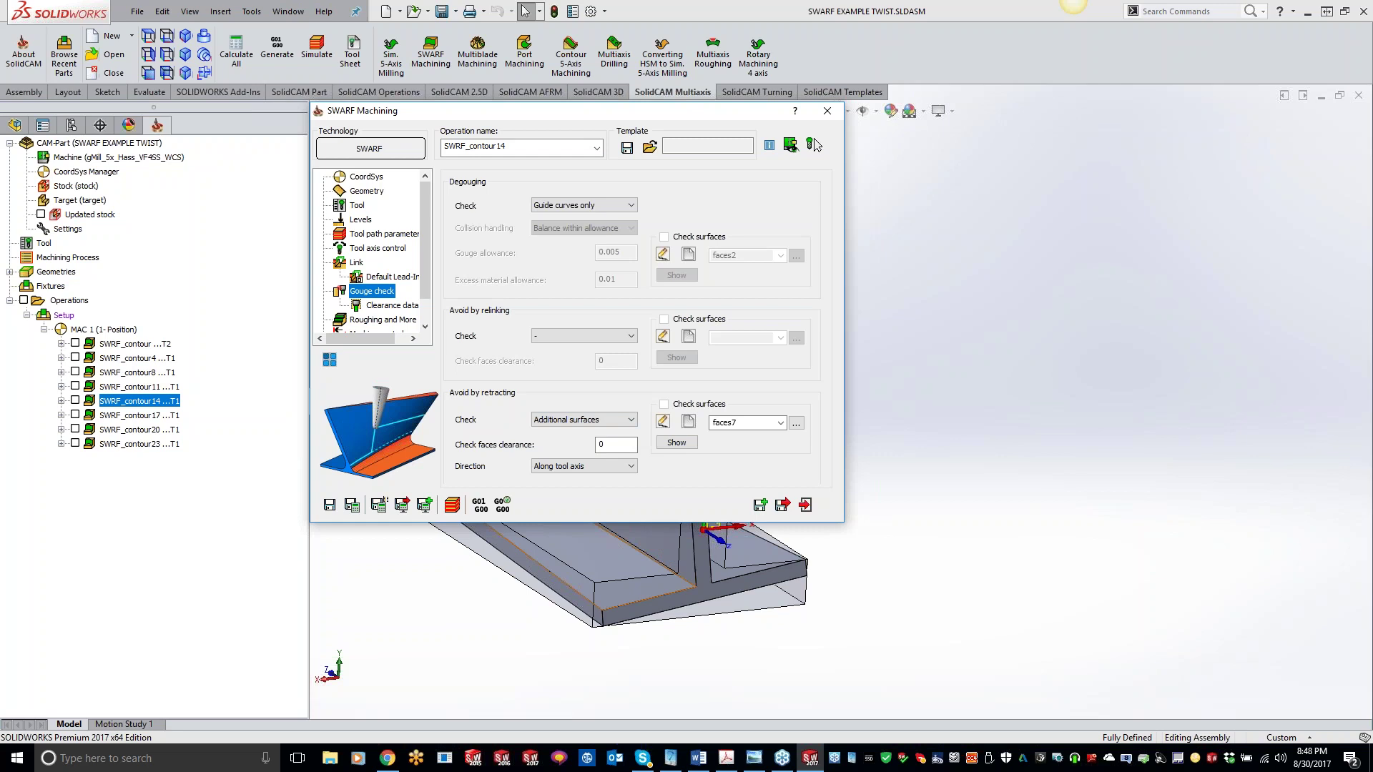
Step: Simulate SWRF_contour14 in SolidVerify, then exit the simulation and close the operation
click(452, 505)
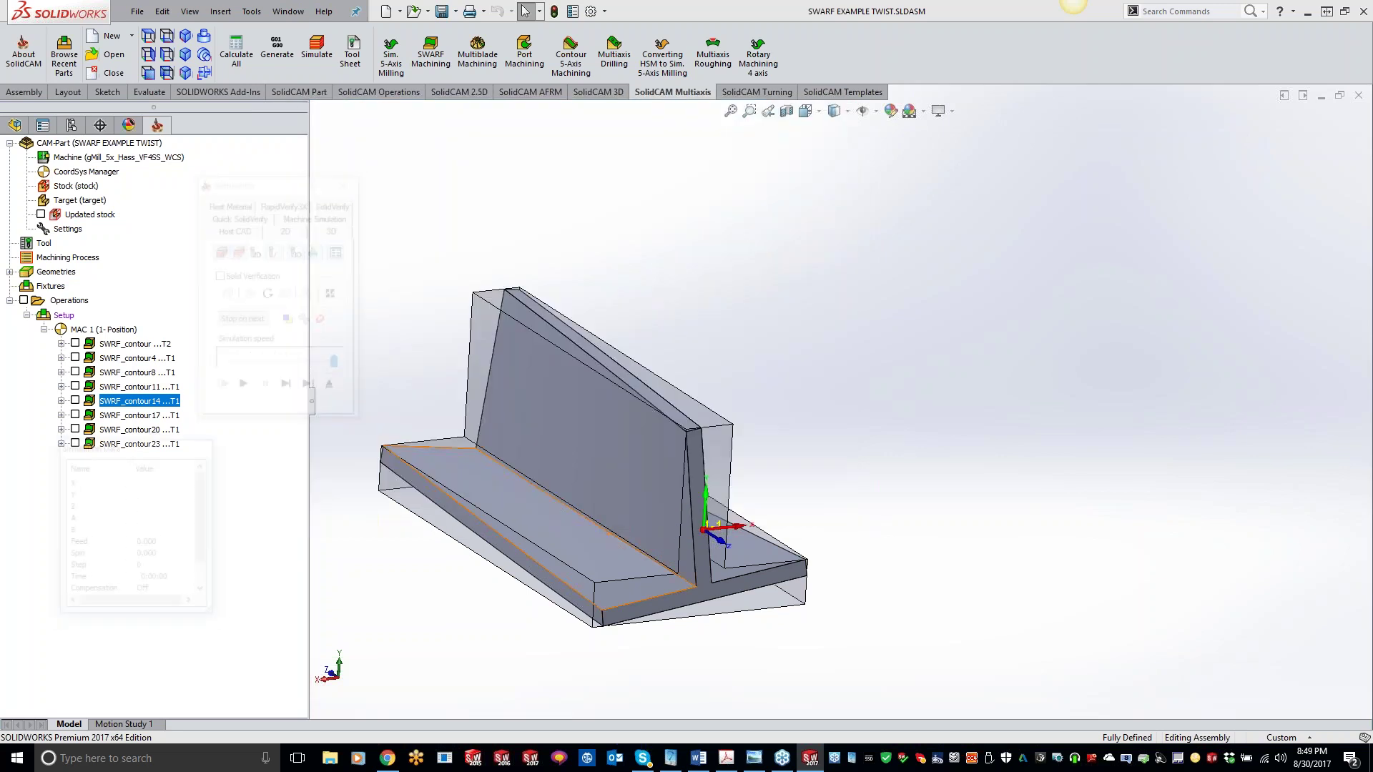
click(335, 204)
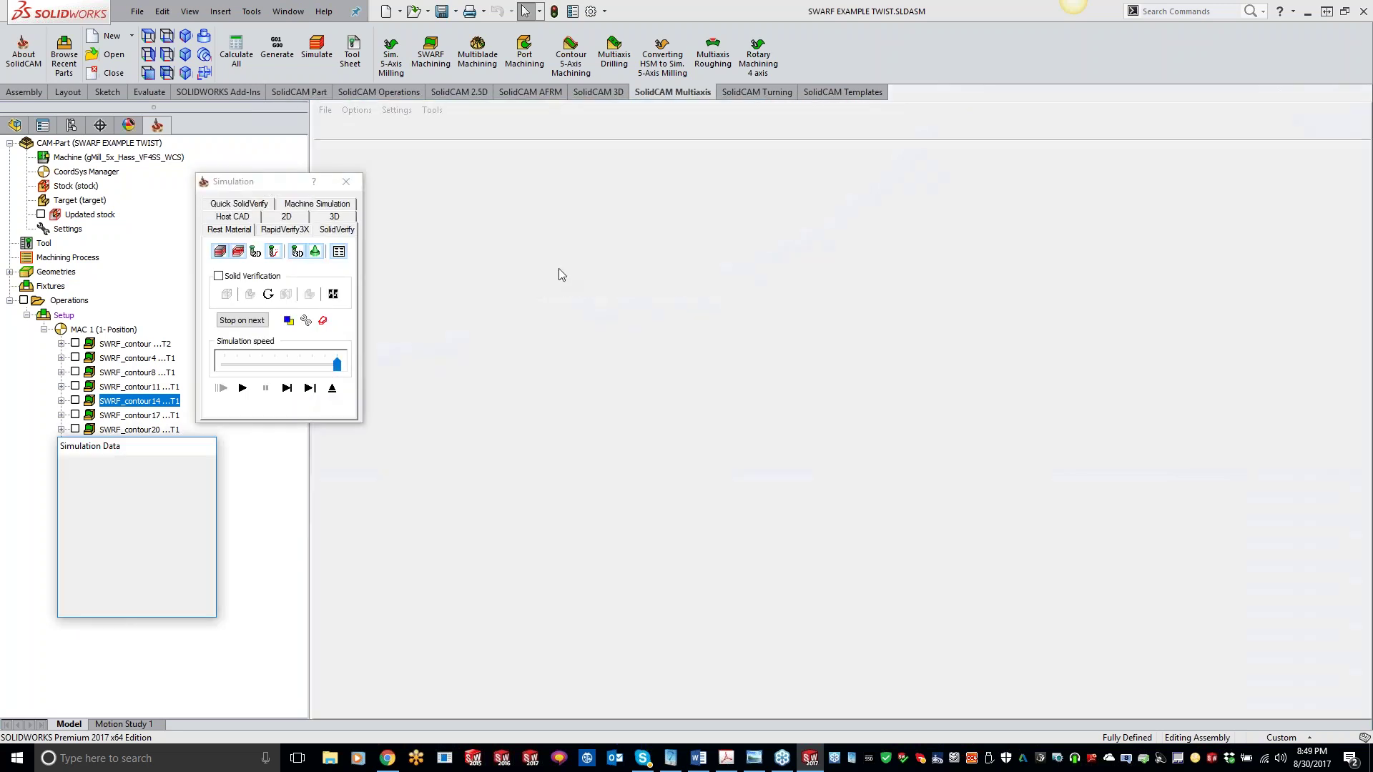
click(244, 354)
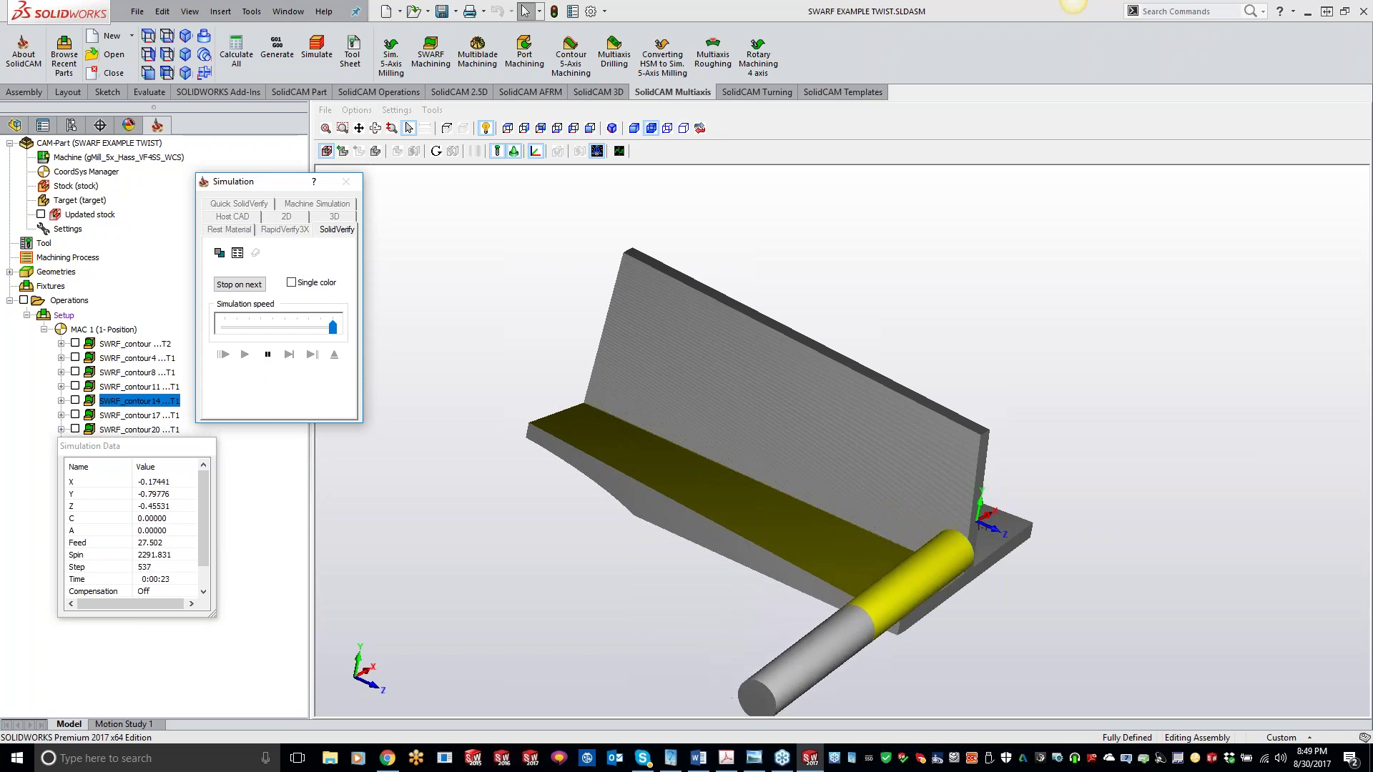
click(346, 182)
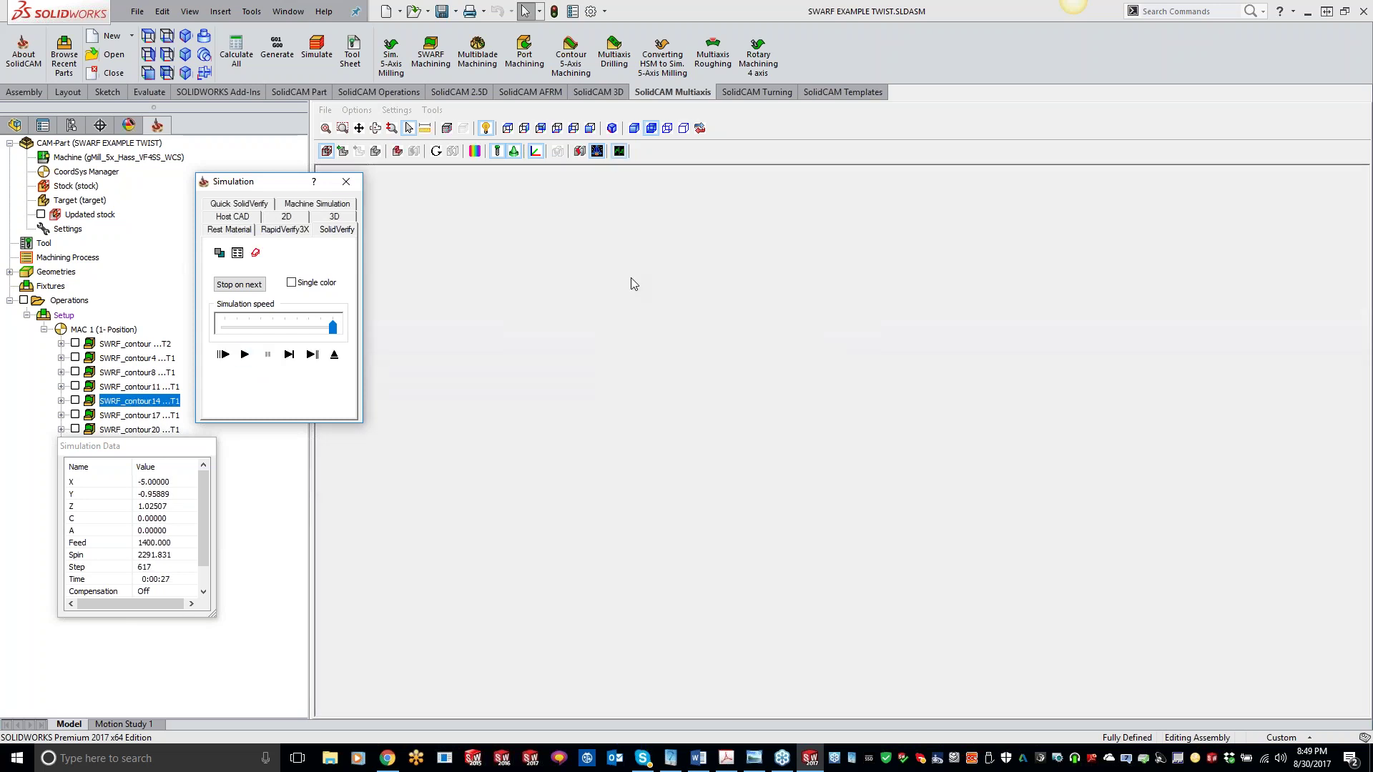
click(827, 111)
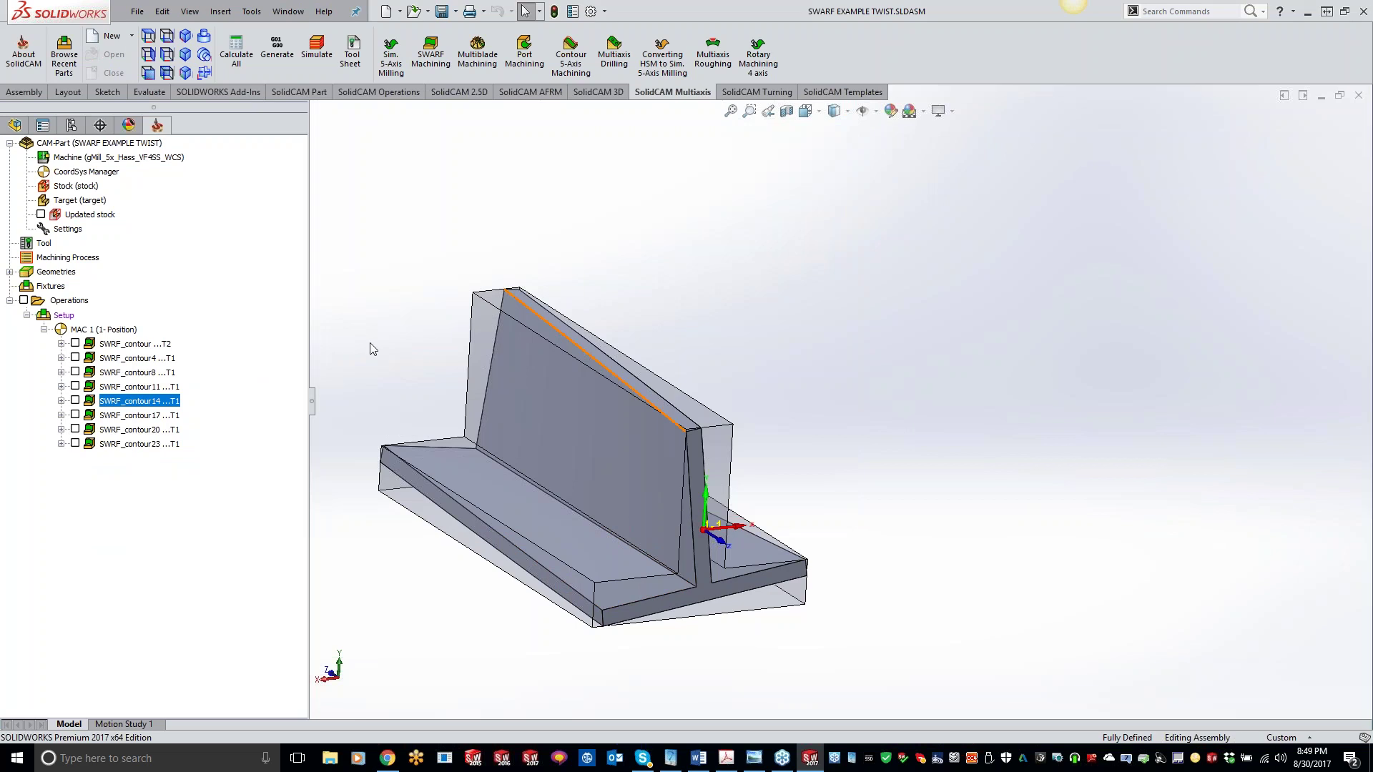
Step: Open SWRF_contour17 and show its swarf surface faces10 and its tilt lines contour16 on the wall's upper edge
click(139, 415)
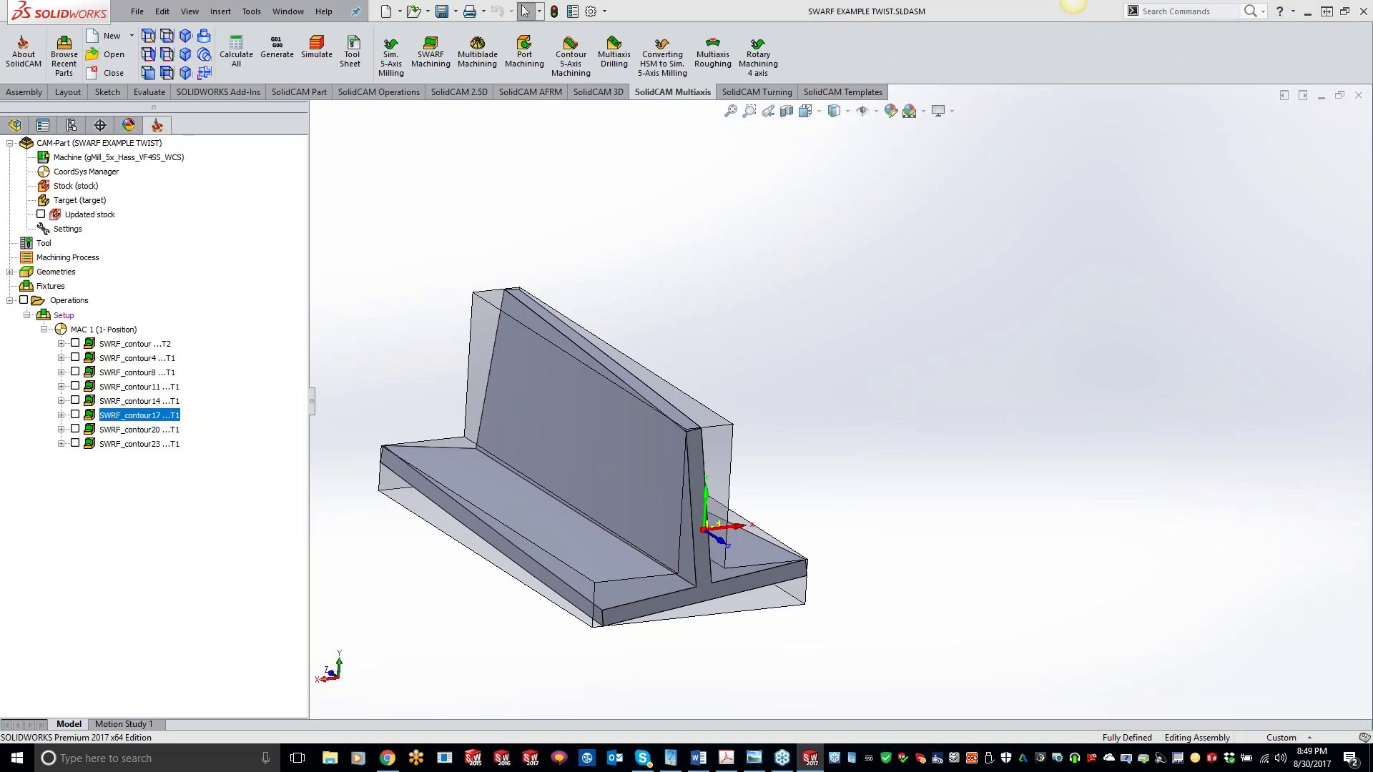
click(361, 191)
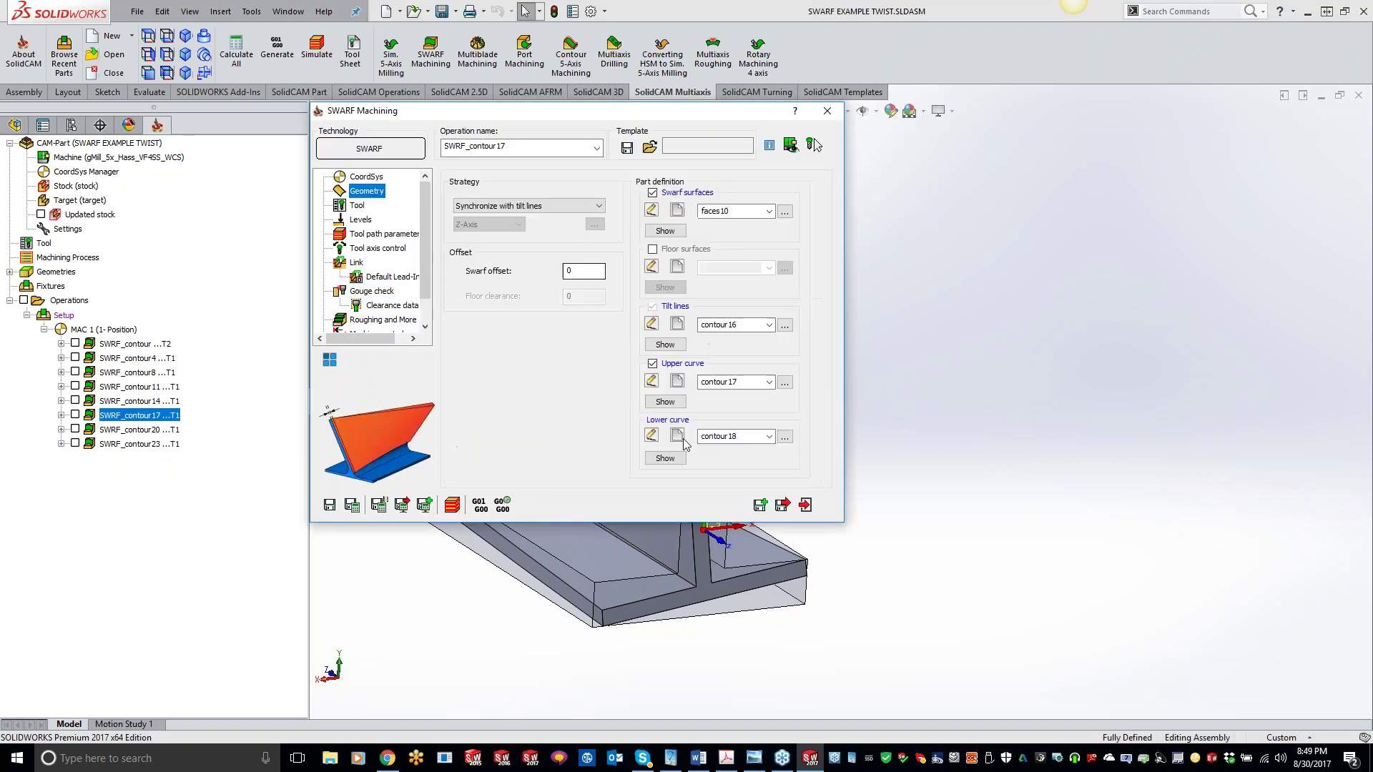
click(665, 230)
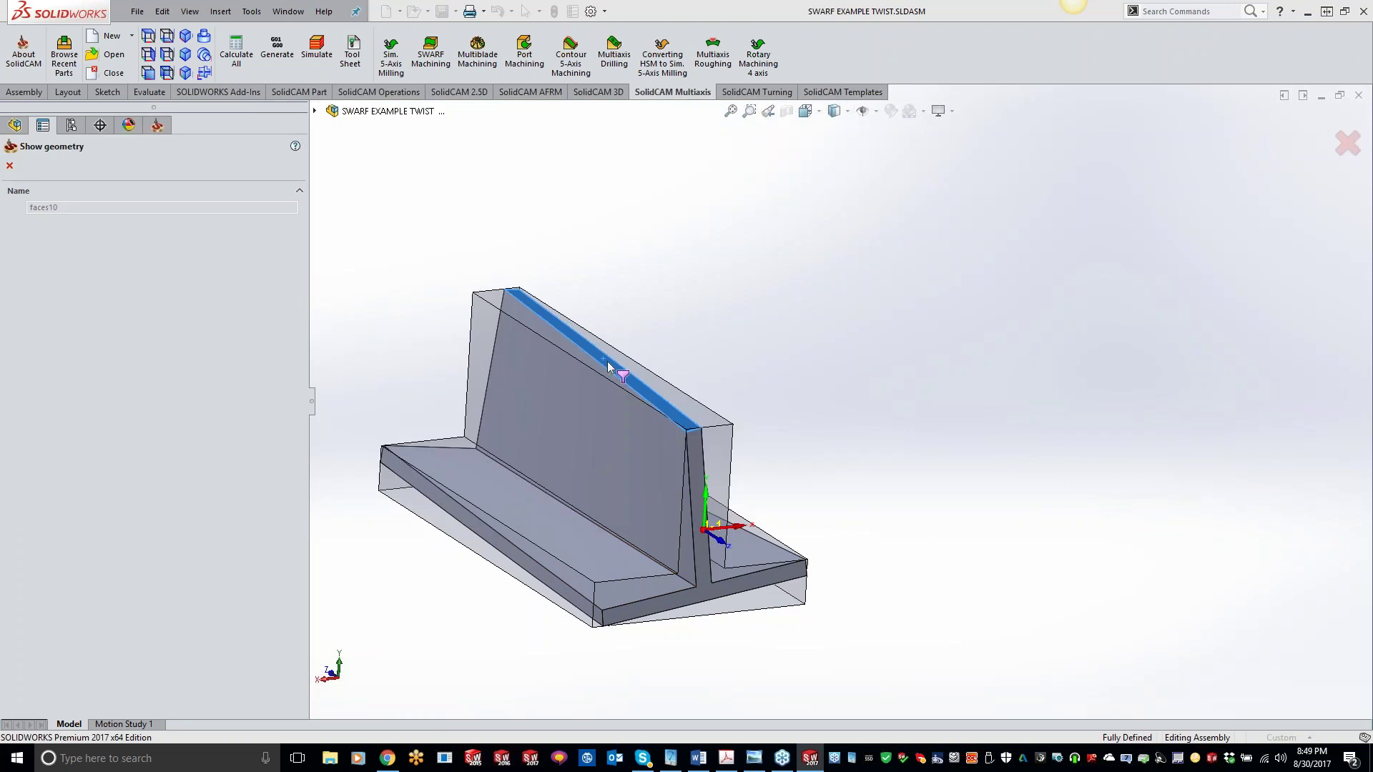
click(9, 165)
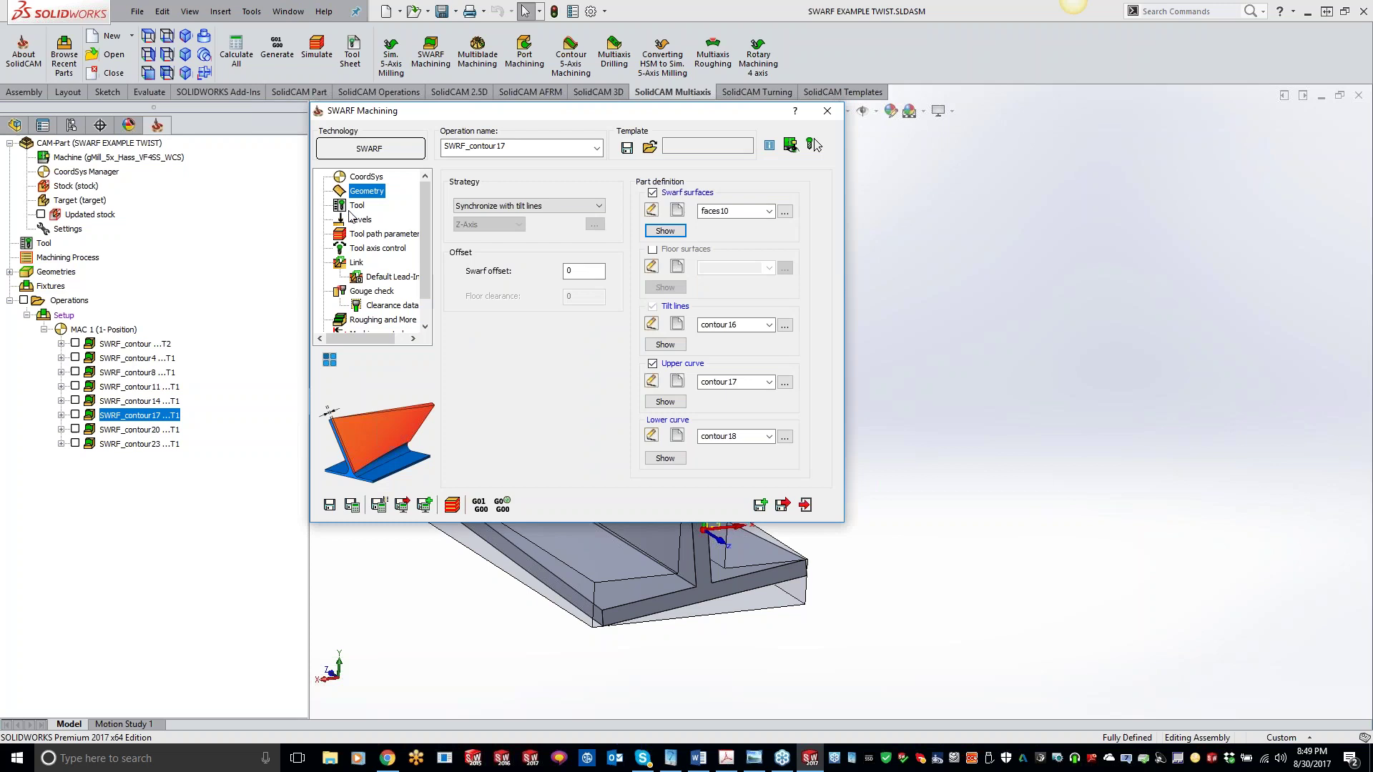
click(665, 345)
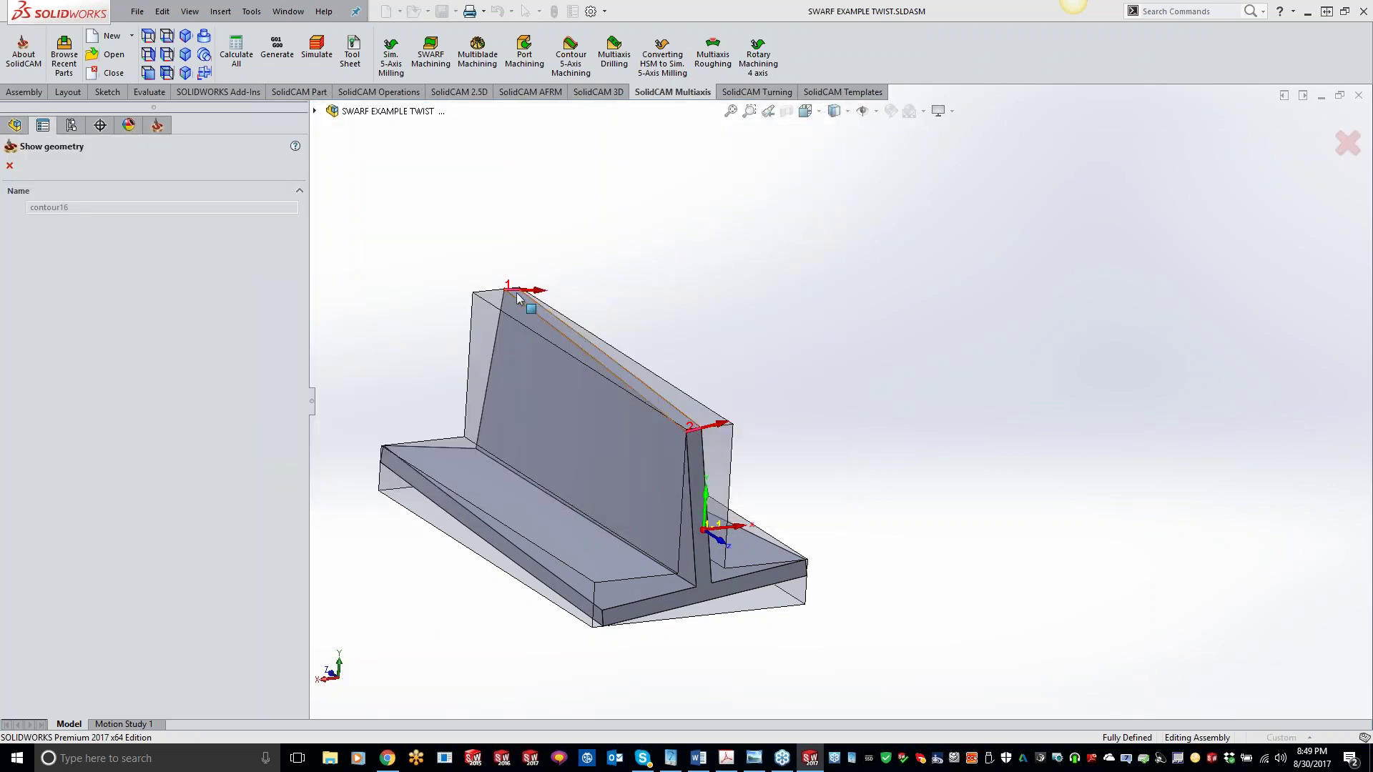
click(9, 165)
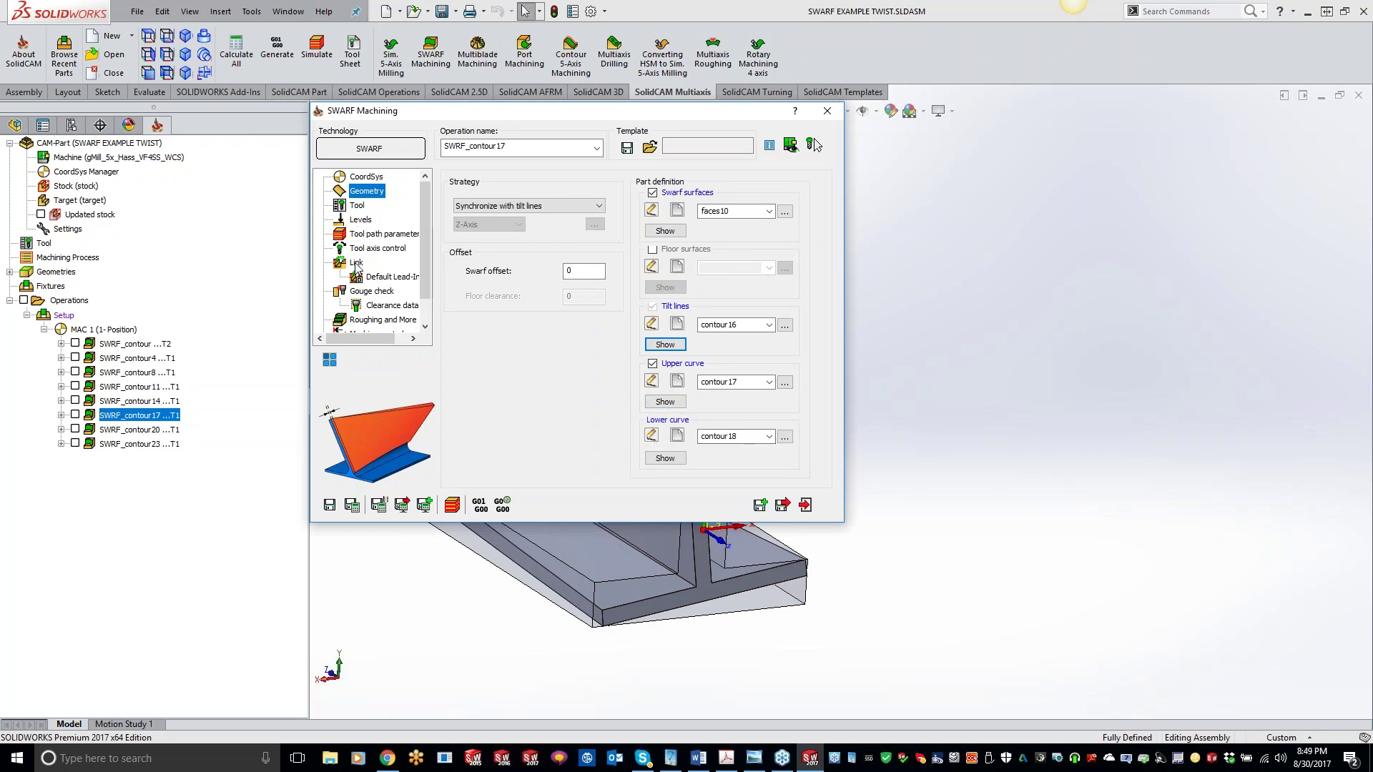
Step: Check the gouge settings of SWRF_contour17, calculate the operation and simulate it in SolidVerify, closing the simulation at the end
click(365, 292)
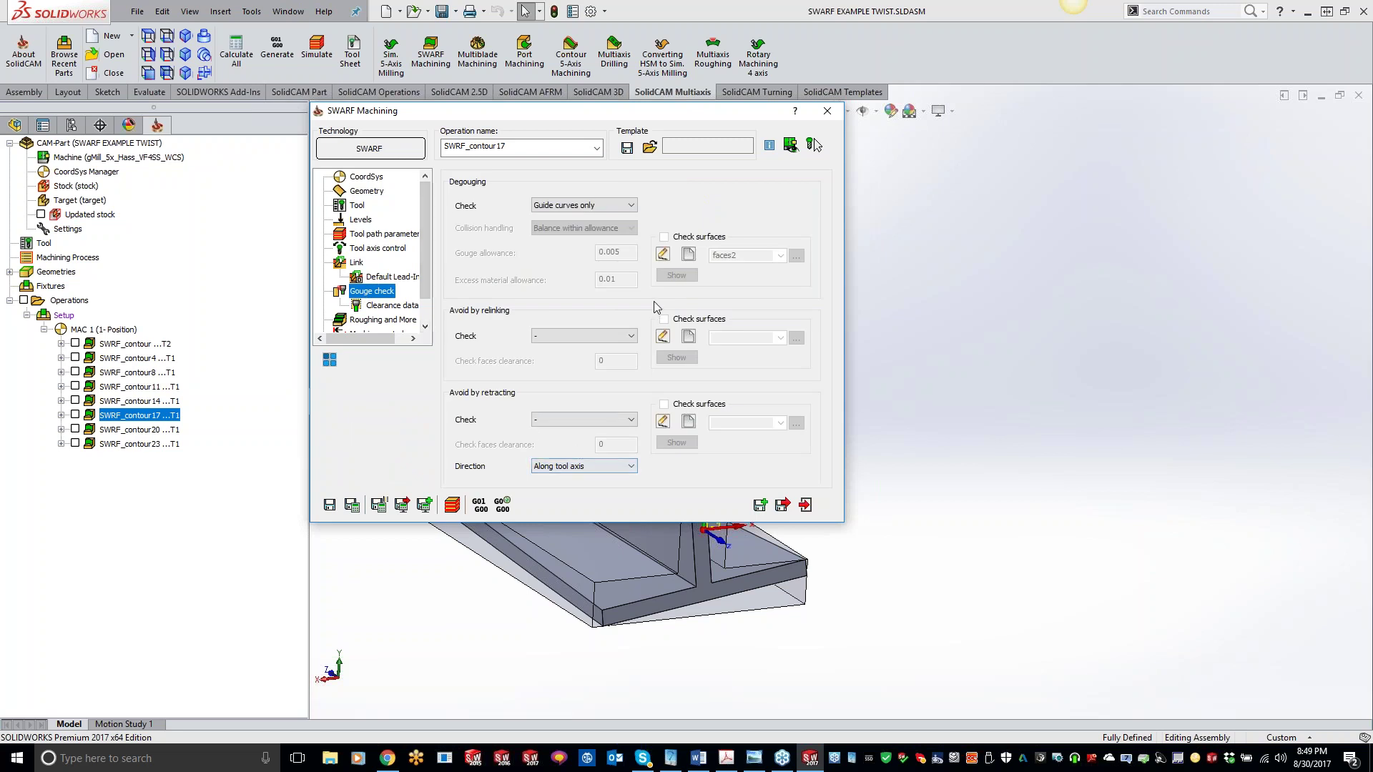
click(452, 505)
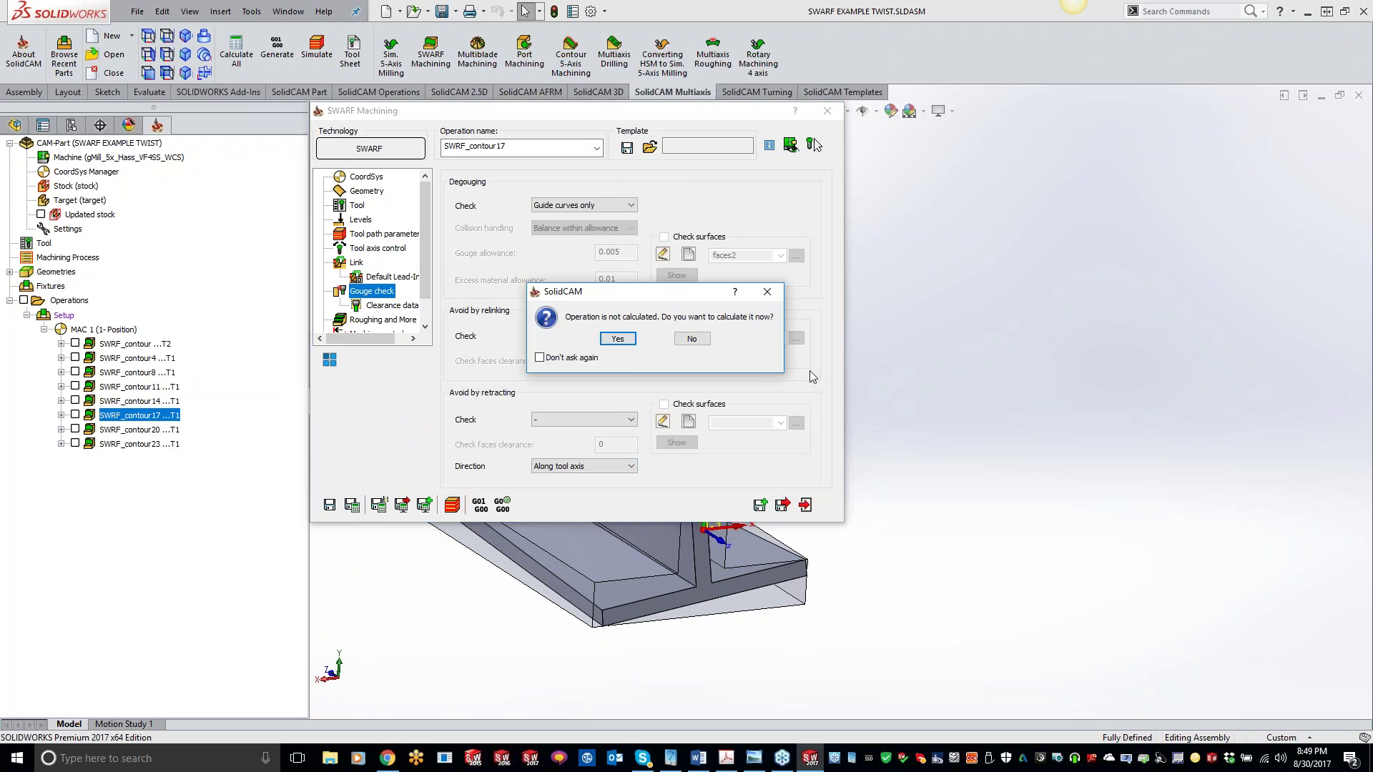
click(618, 339)
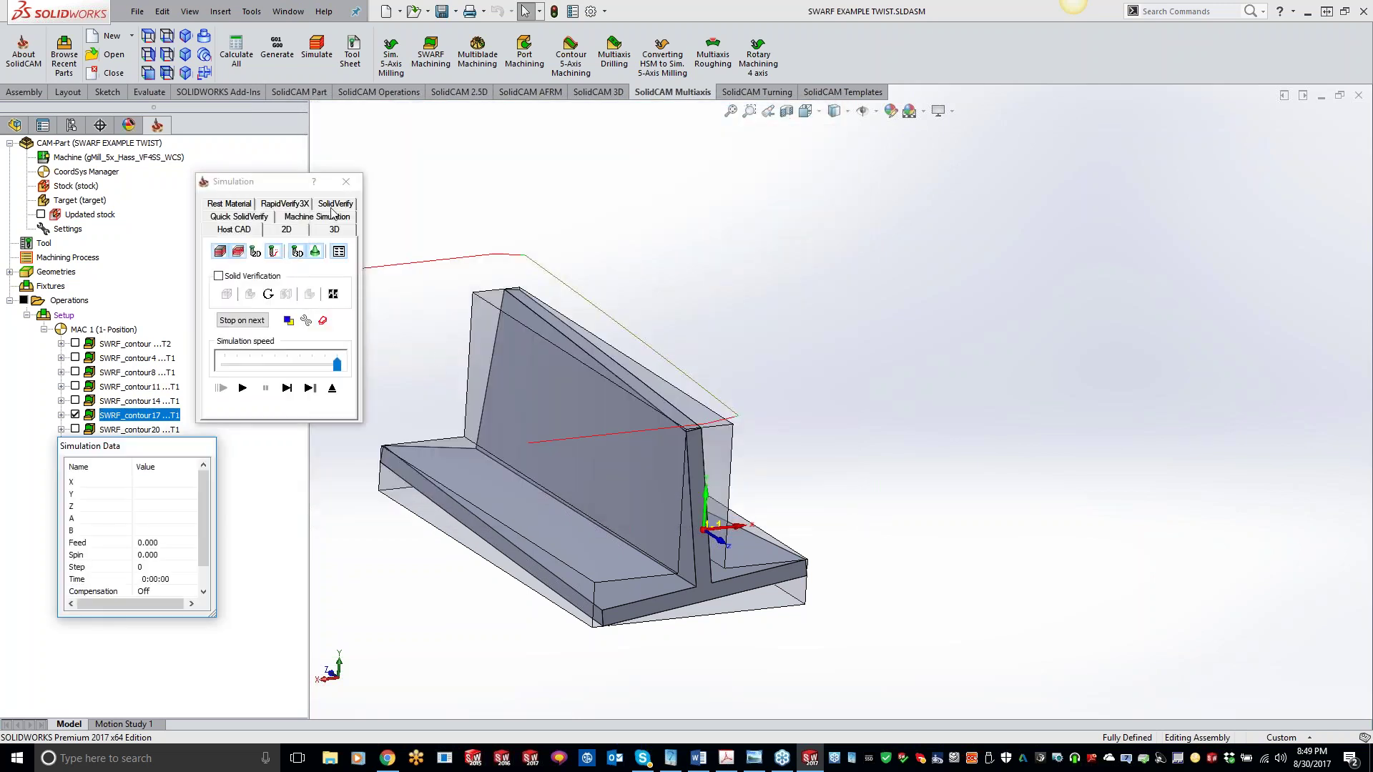
click(331, 208)
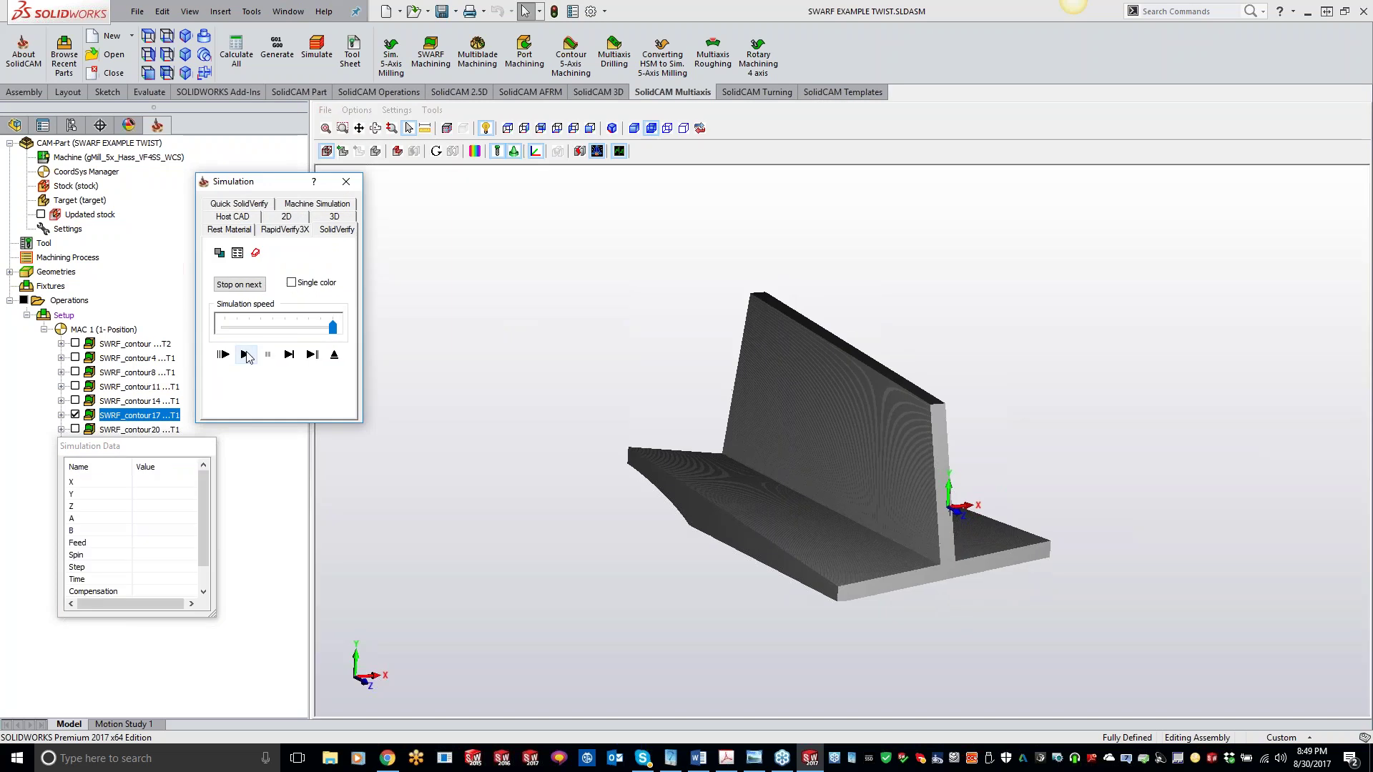
click(244, 354)
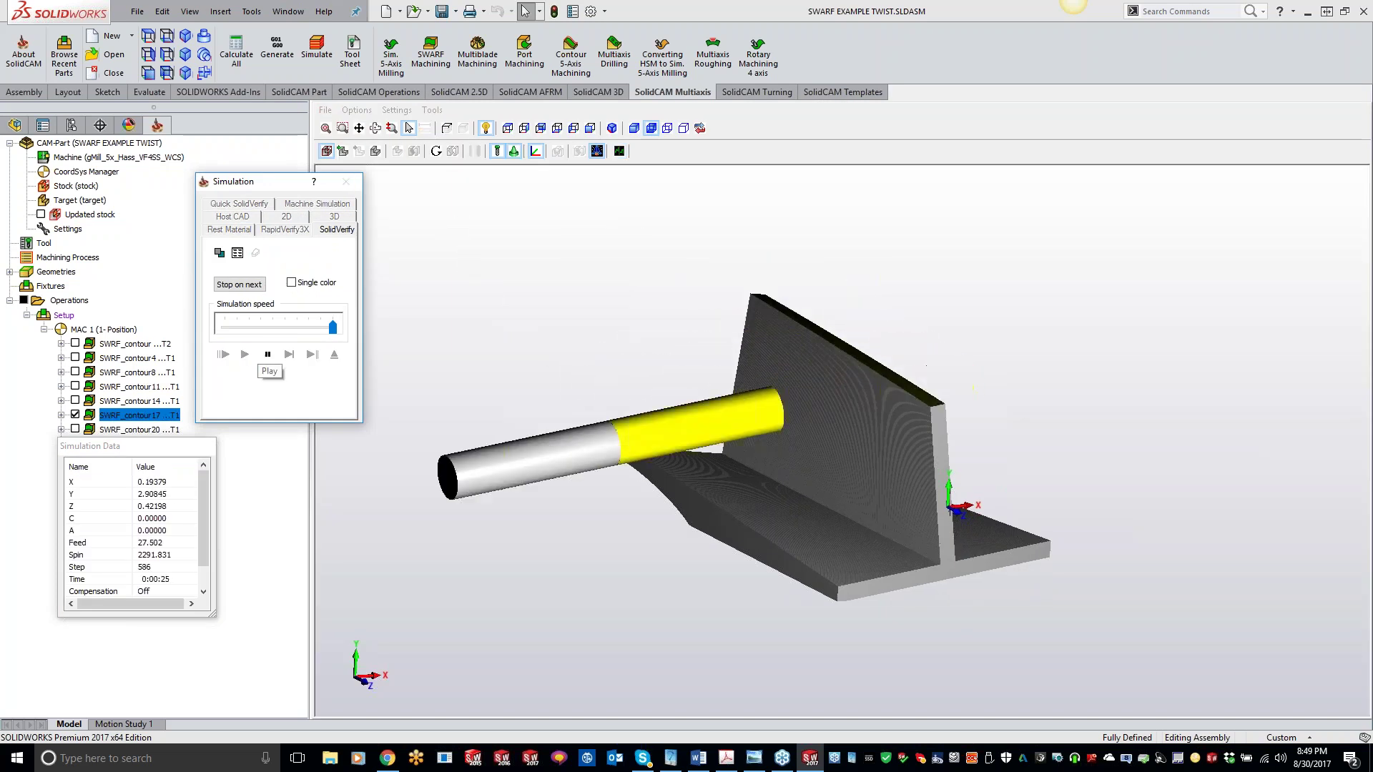
click(345, 182)
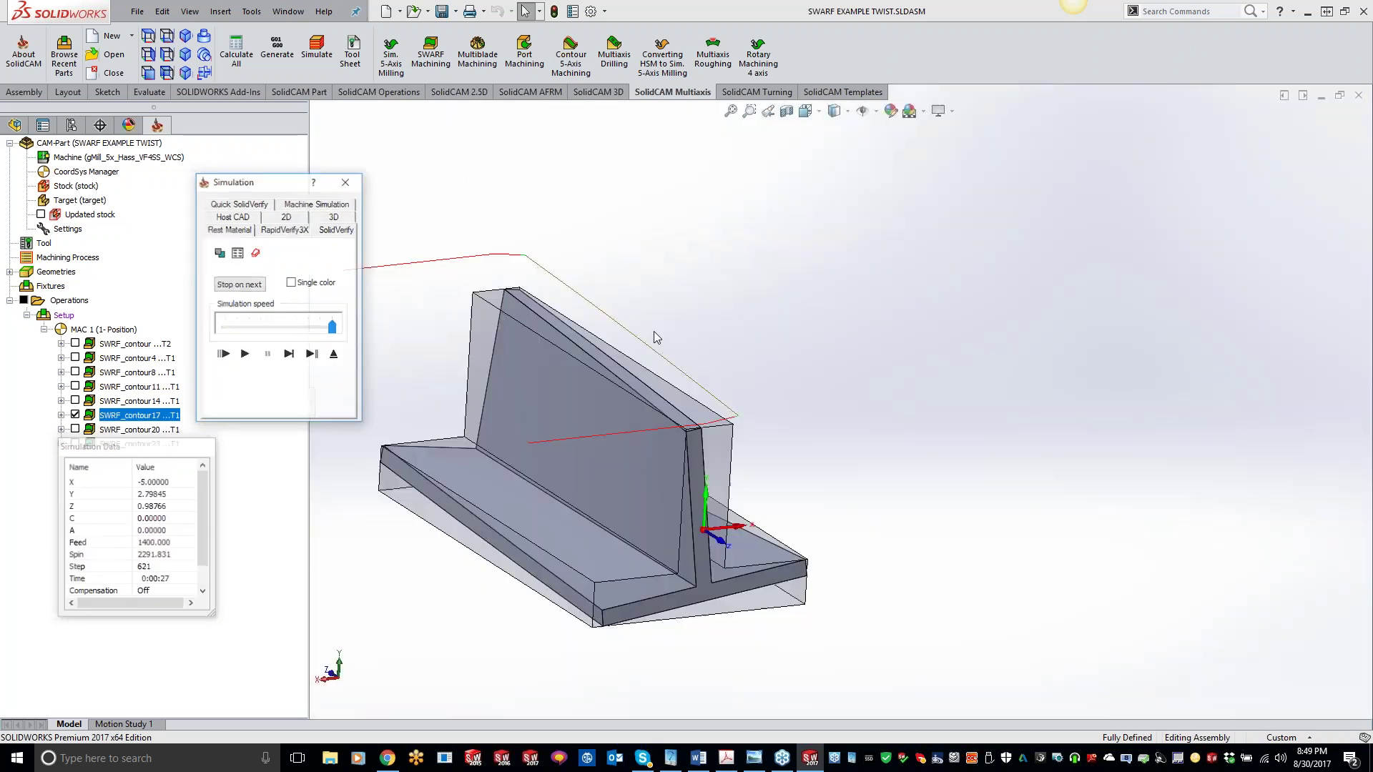
Step: Open SWRF_contour20 and show its swarf surface faces11 on the side of the base
double_click(132, 429)
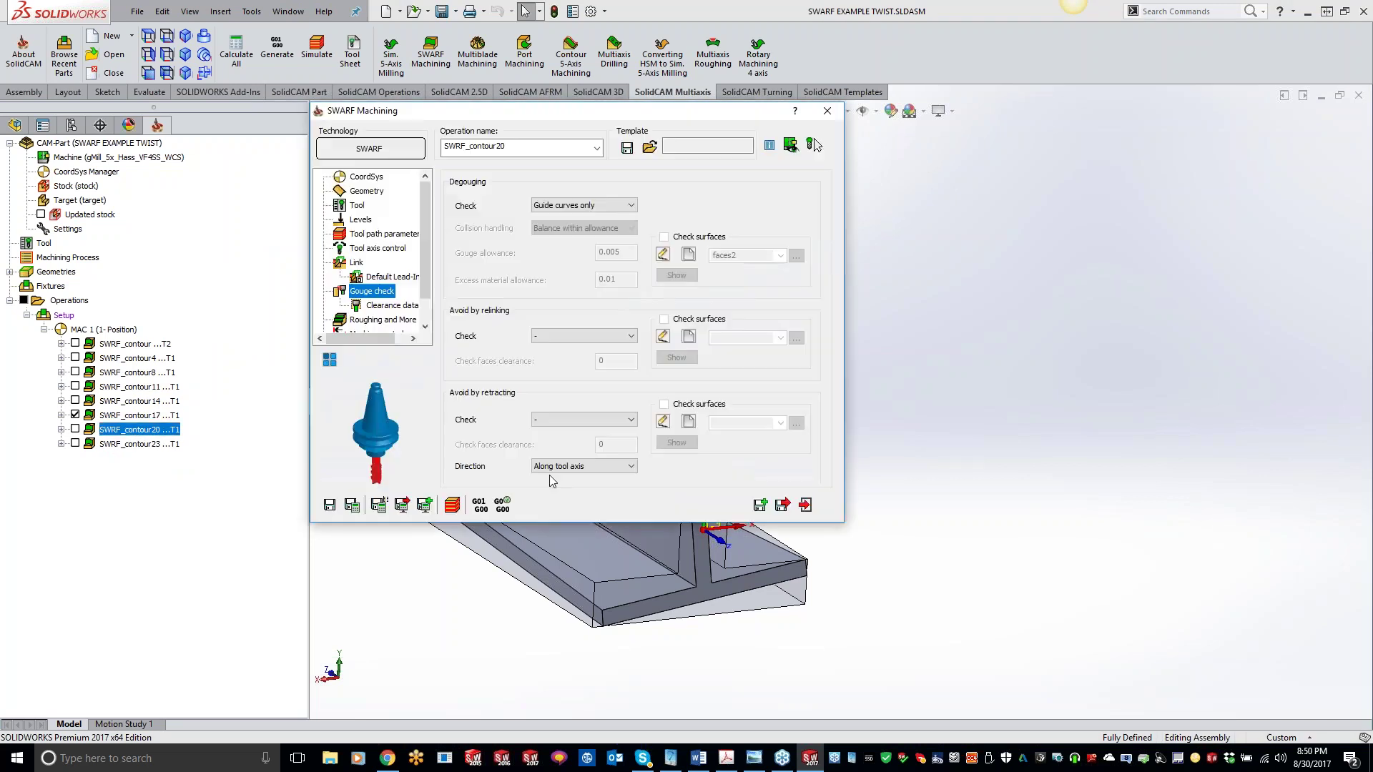
click(368, 192)
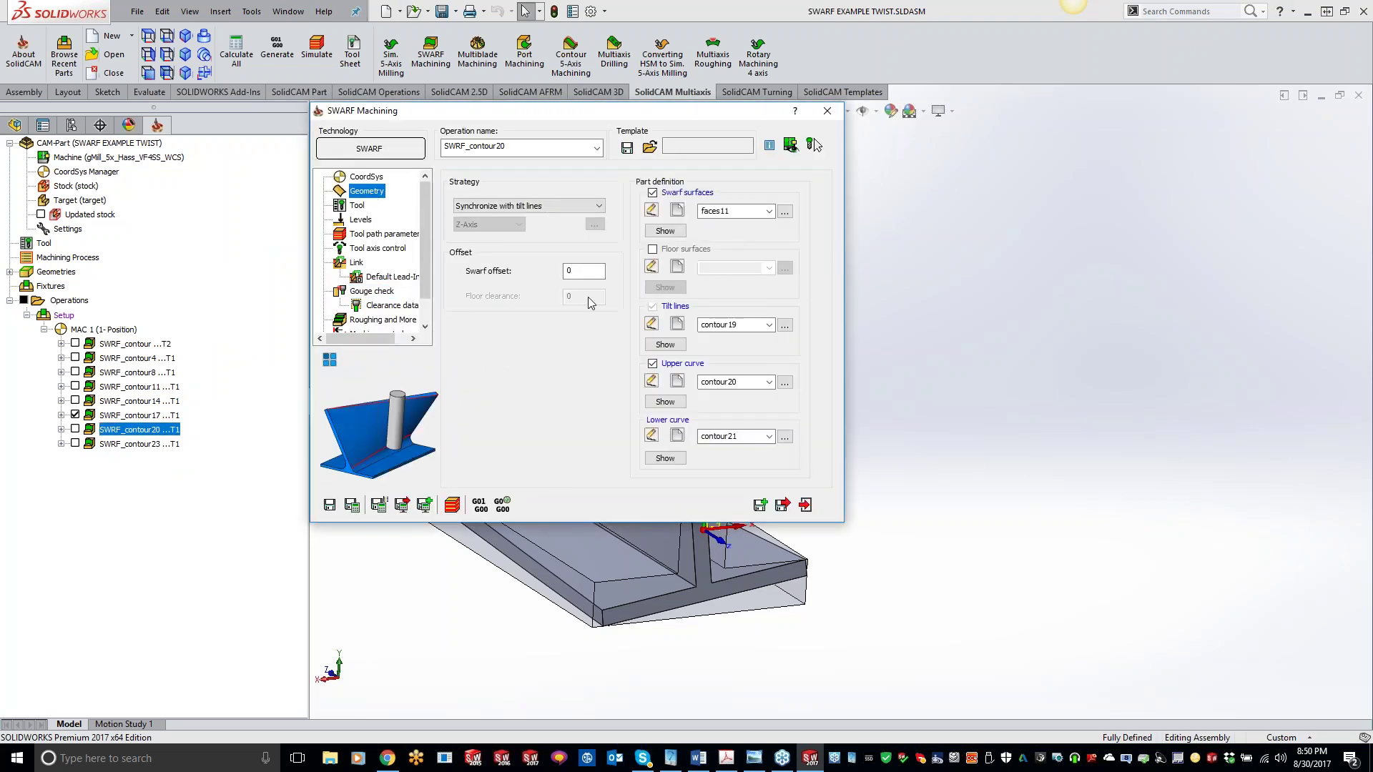
click(675, 231)
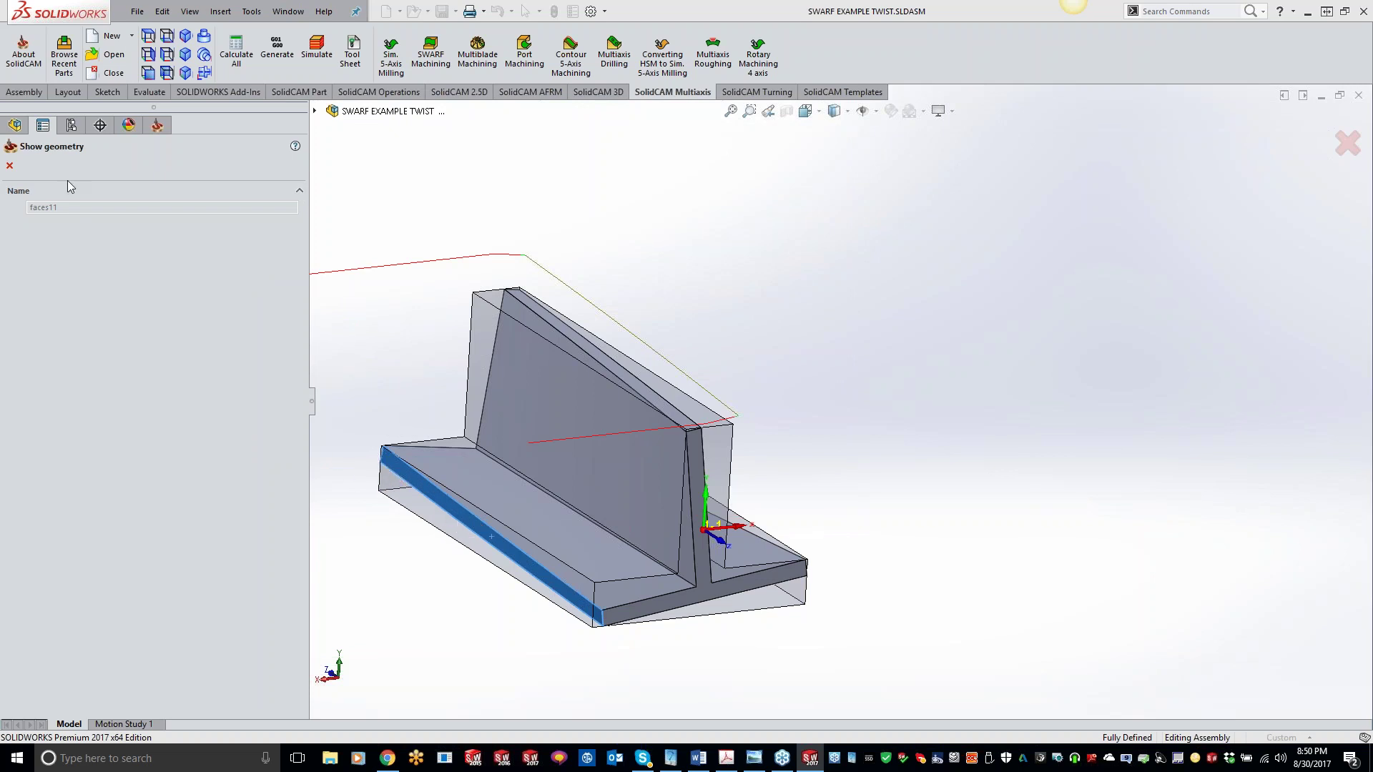
click(10, 165)
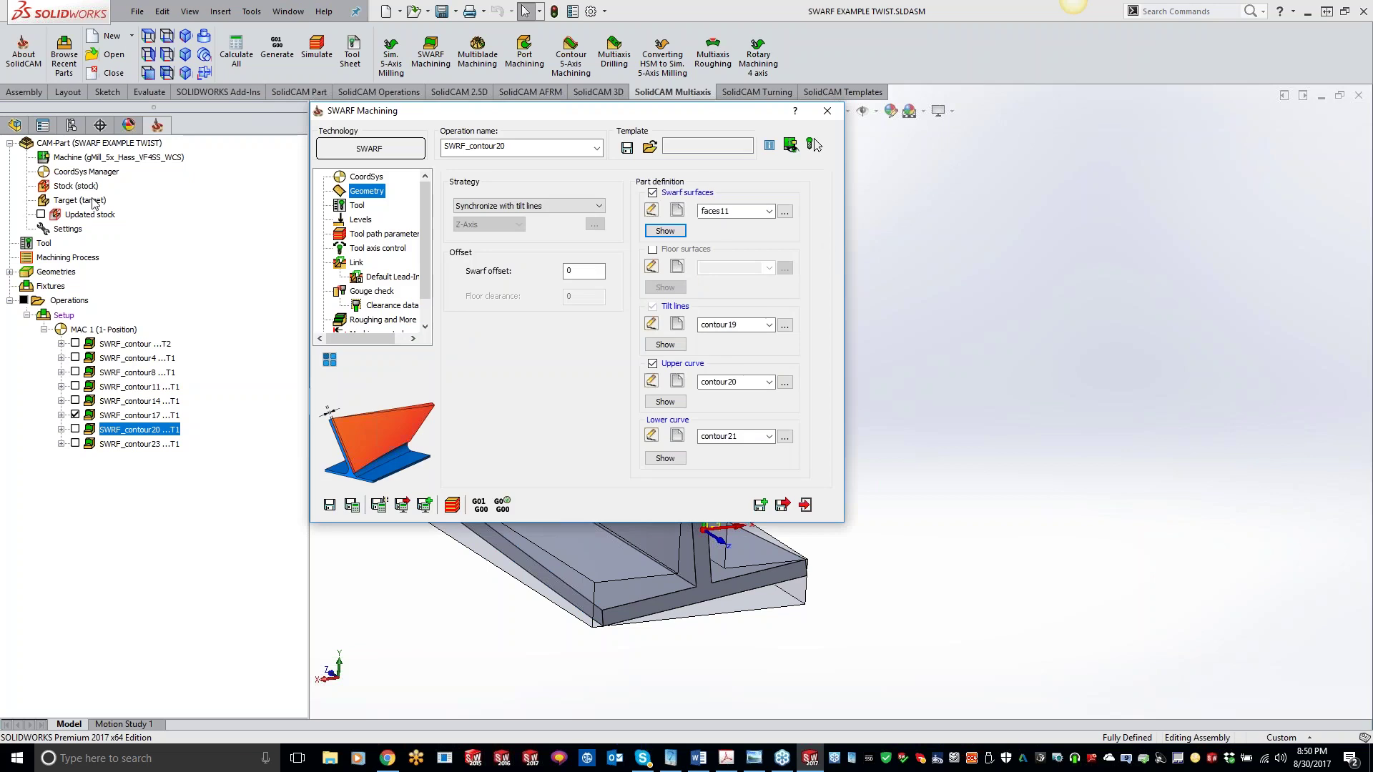
Step: Review the tool, tool path parameters and gouge check settings of SWRF_contour20
click(359, 207)
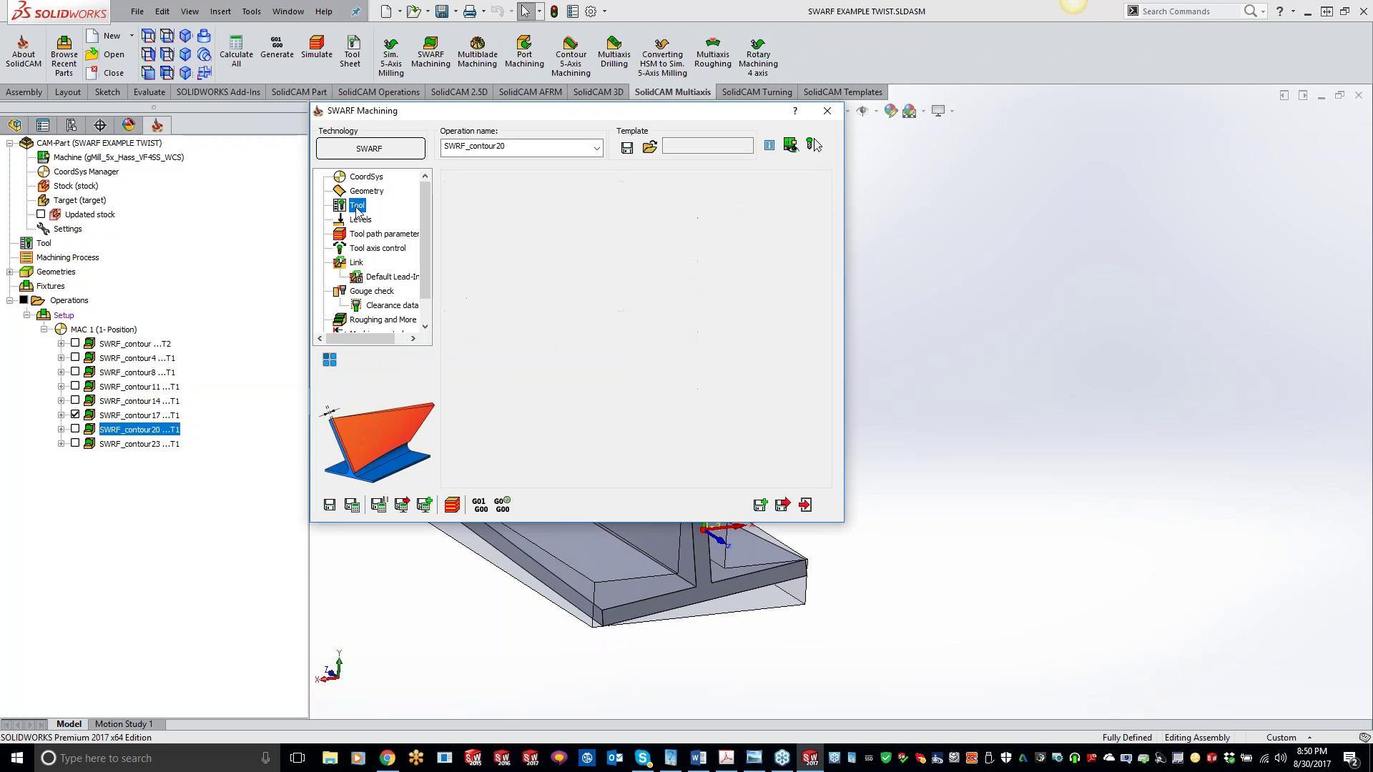
click(379, 234)
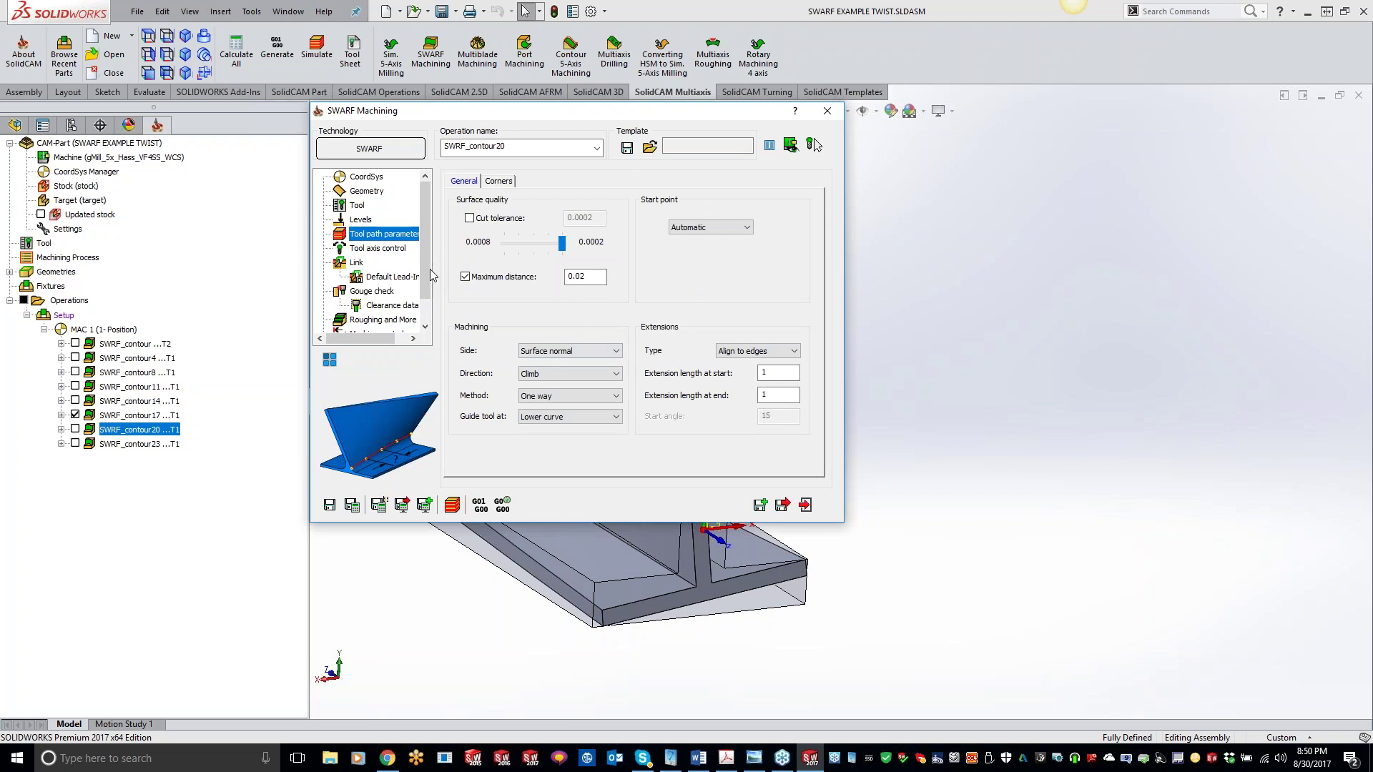
click(378, 292)
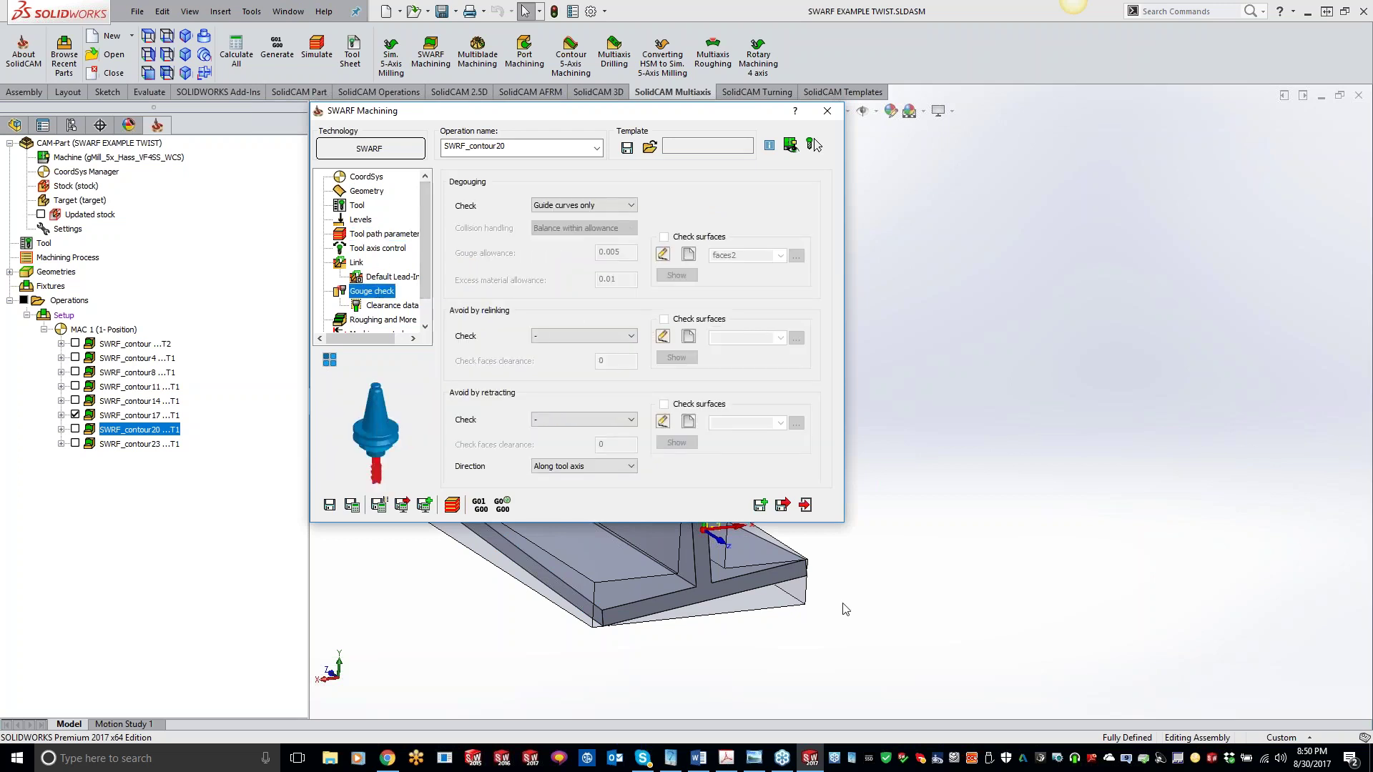
Step: Calculate SWRF_contour20 and simulate it in SolidVerify, inspect the machined part from another angle, and exit the simulation
click(453, 510)
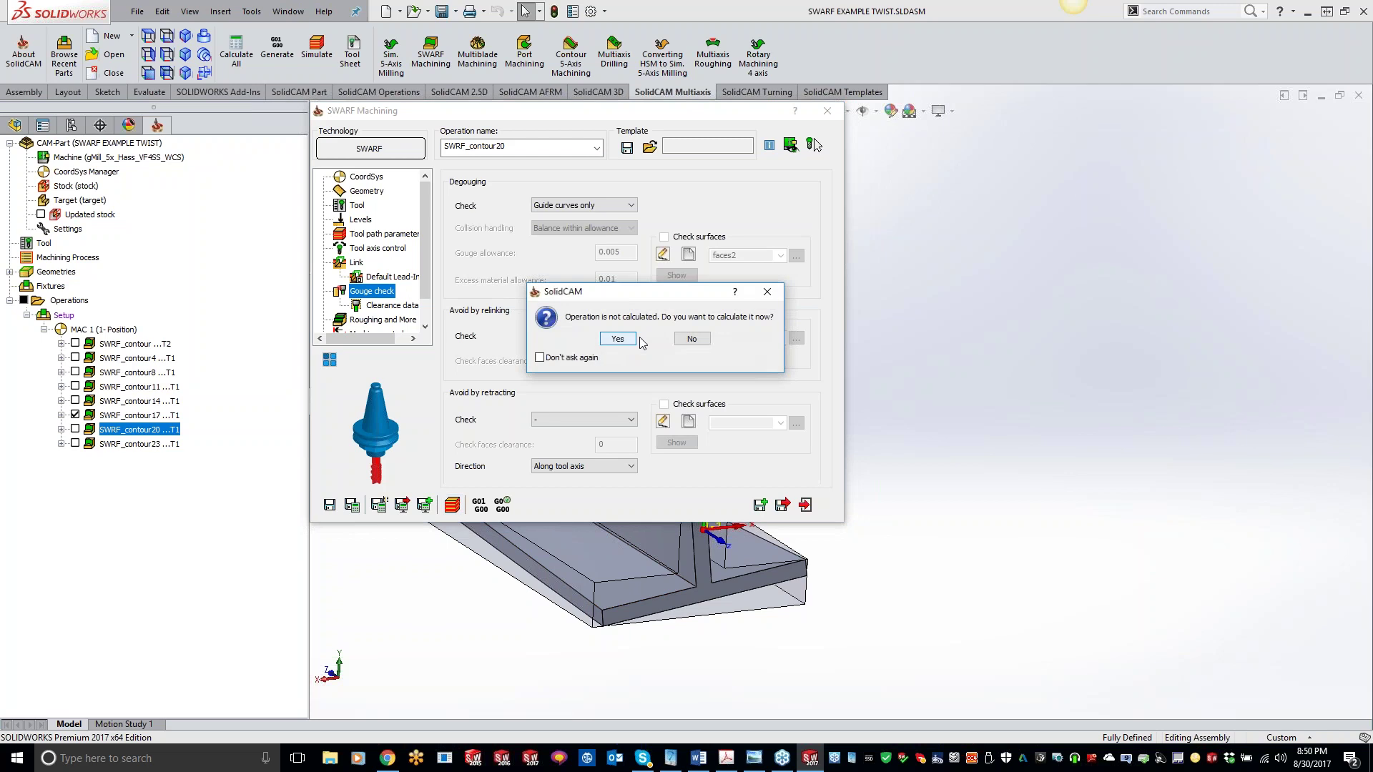
click(632, 339)
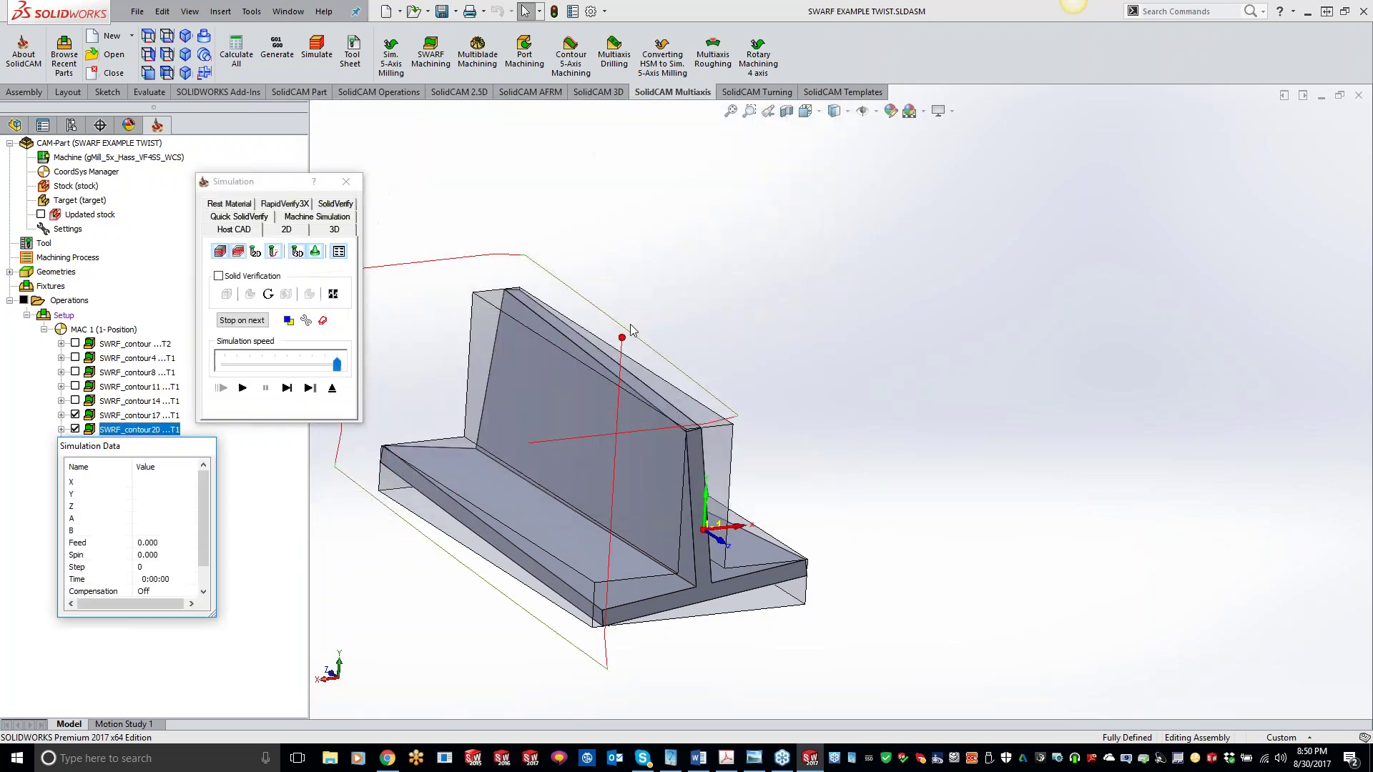
click(334, 207)
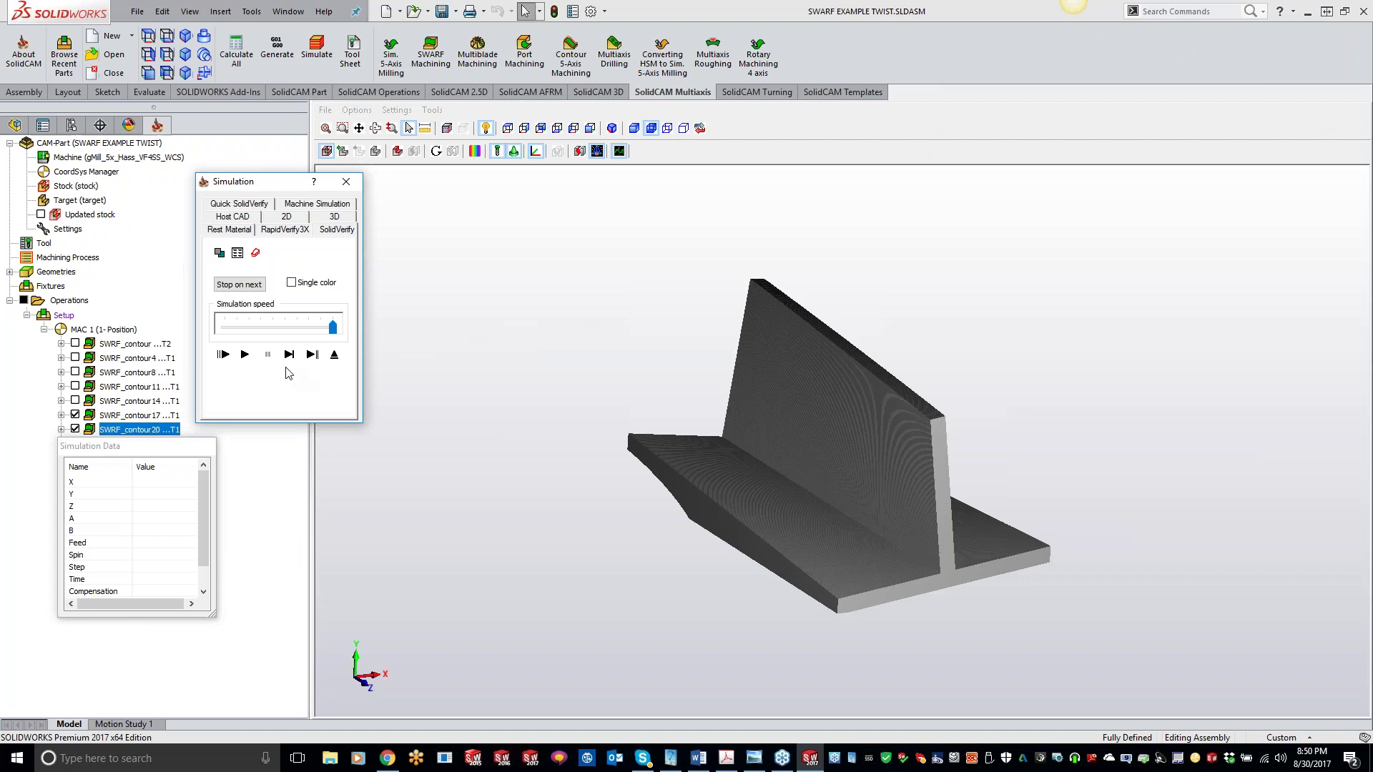
click(247, 356)
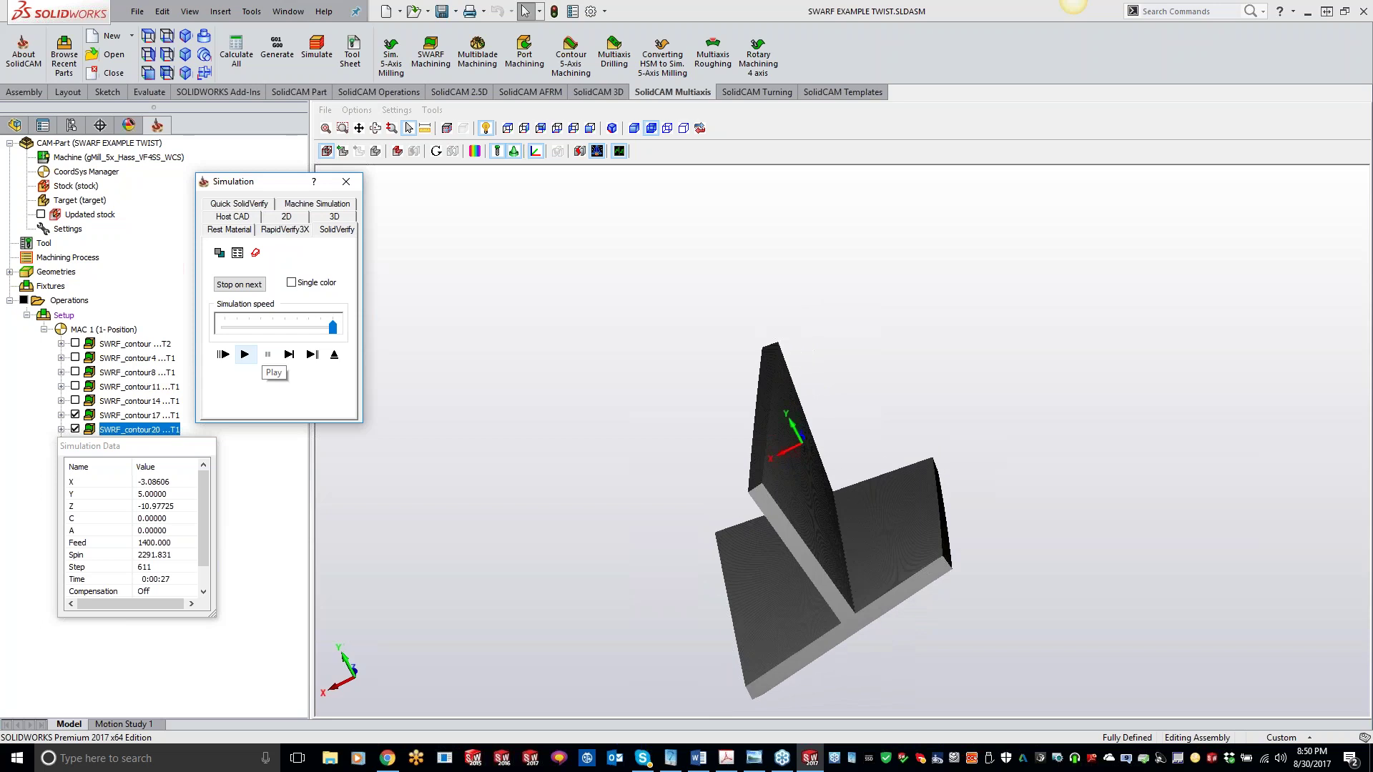
middle_drag(436, 525, 665, 541)
click(346, 182)
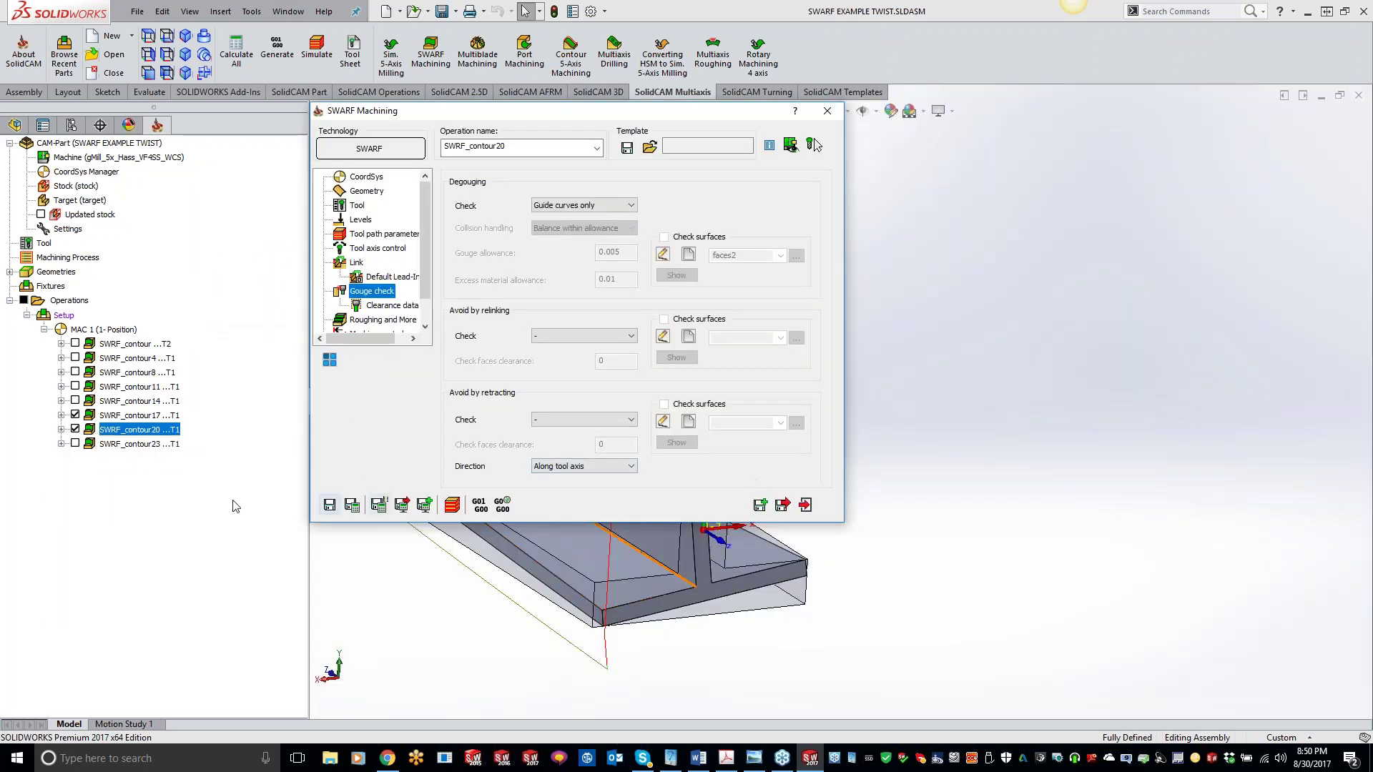
Step: Open SWRF_contour23 and show its swarf surface faces12 on the opposite side of the base
double_click(131, 446)
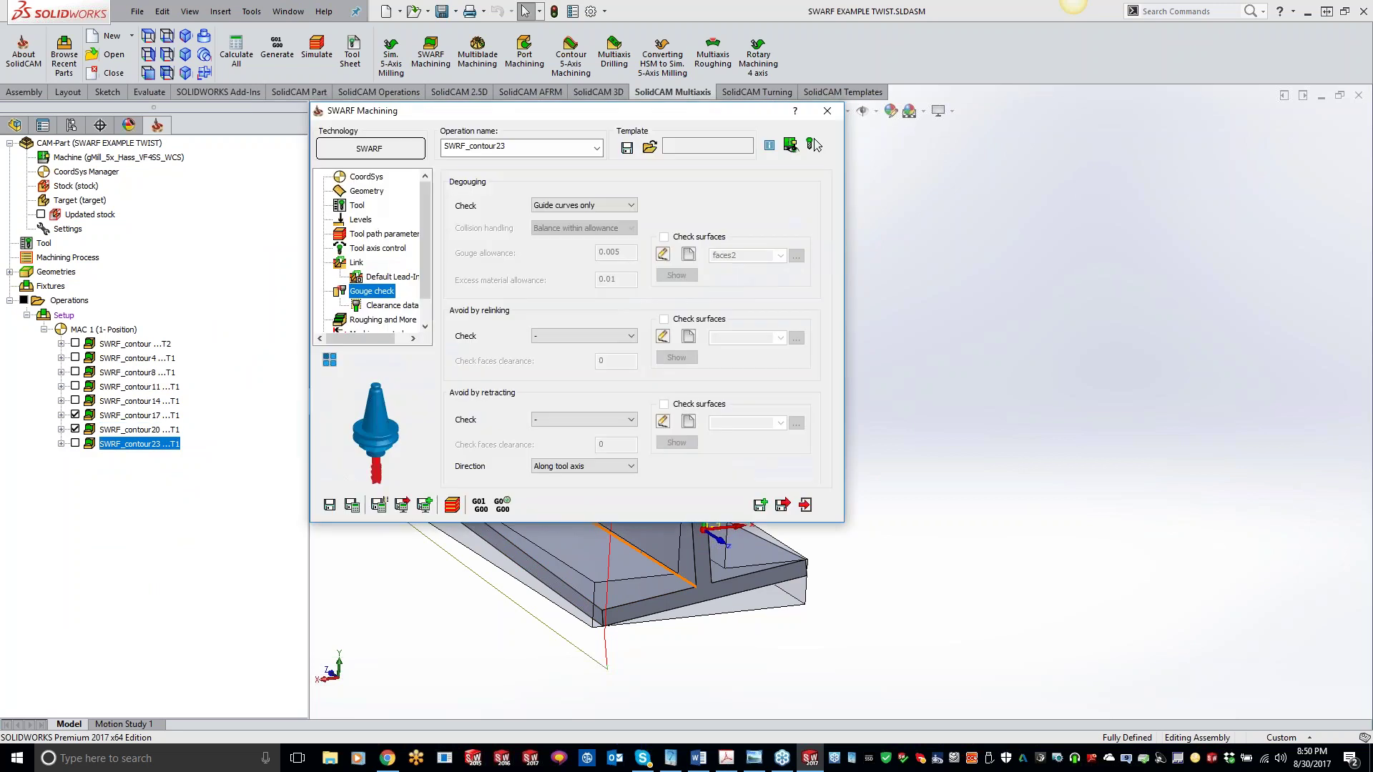
click(366, 191)
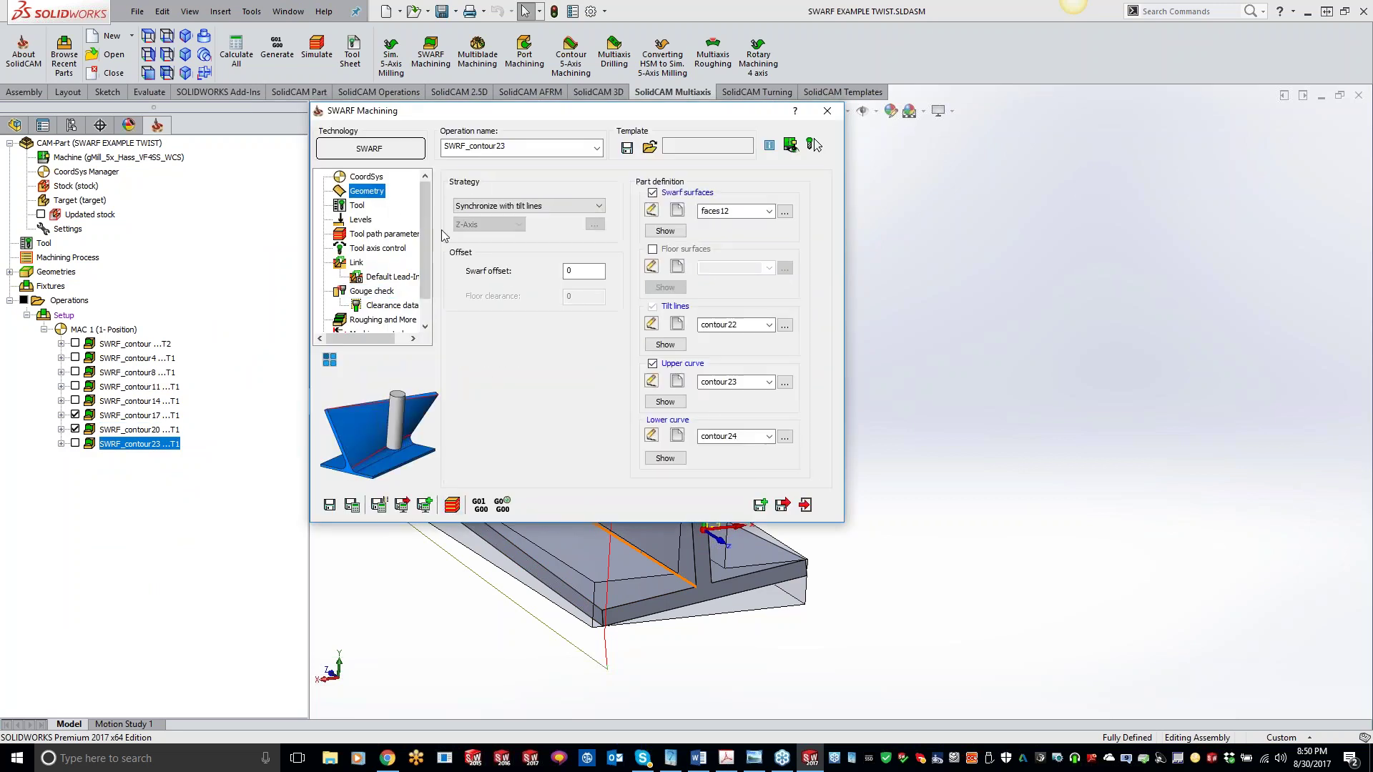
click(665, 231)
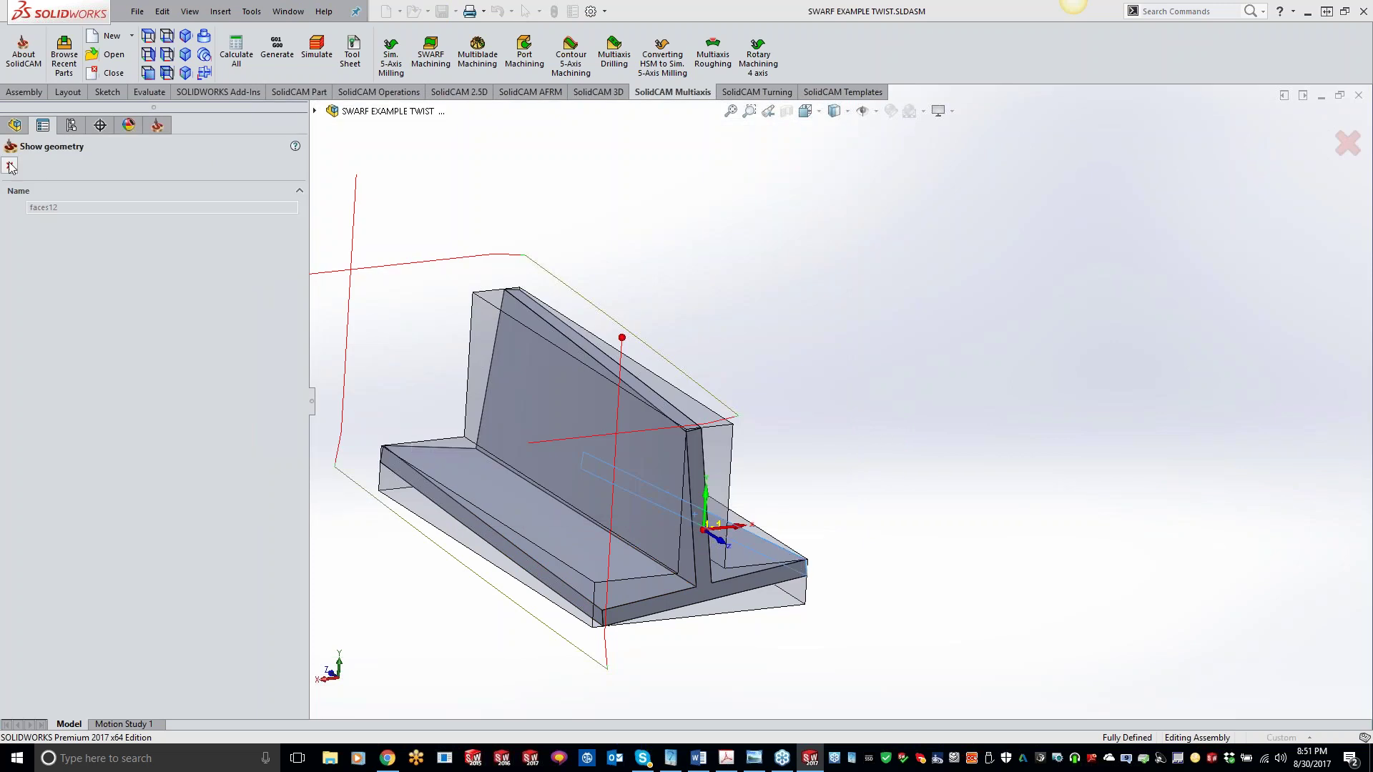
middle_drag(858, 361, 624, 565)
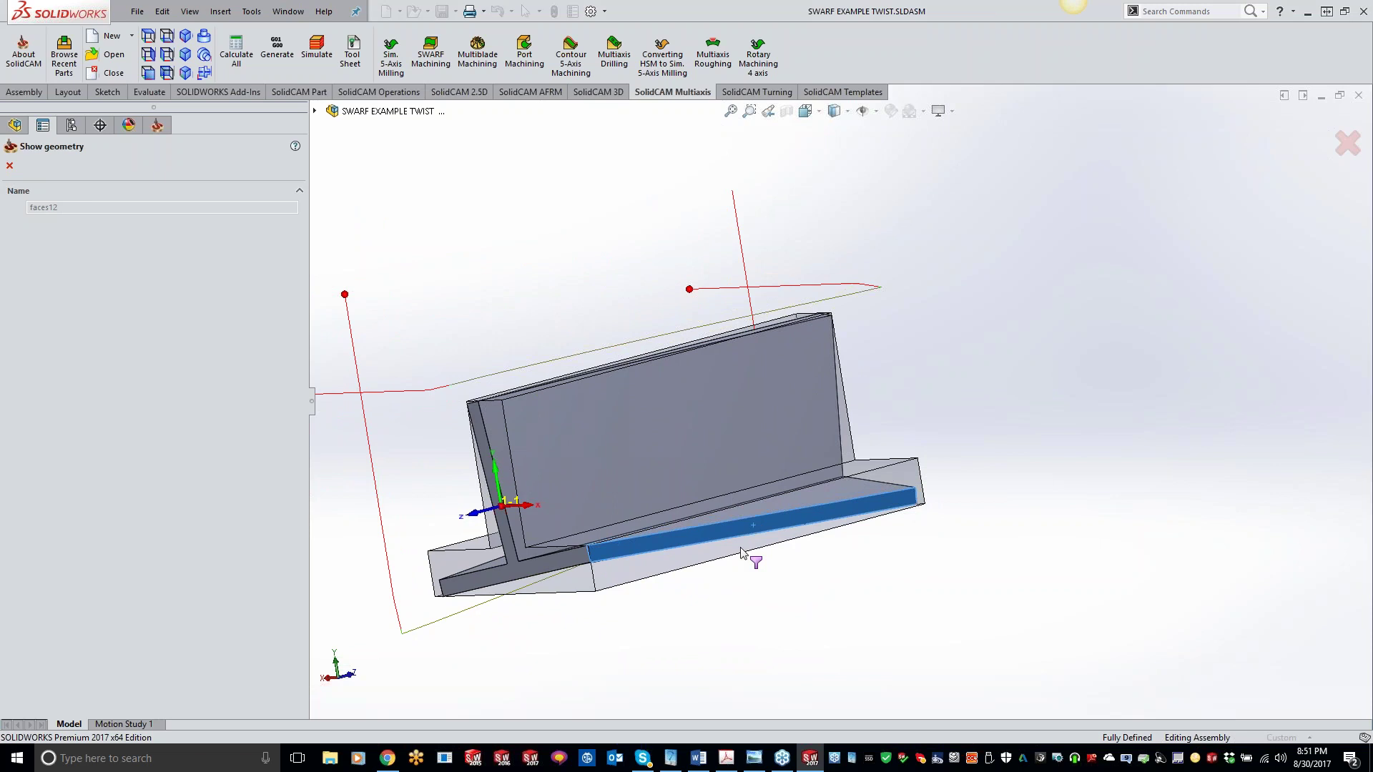
click(10, 166)
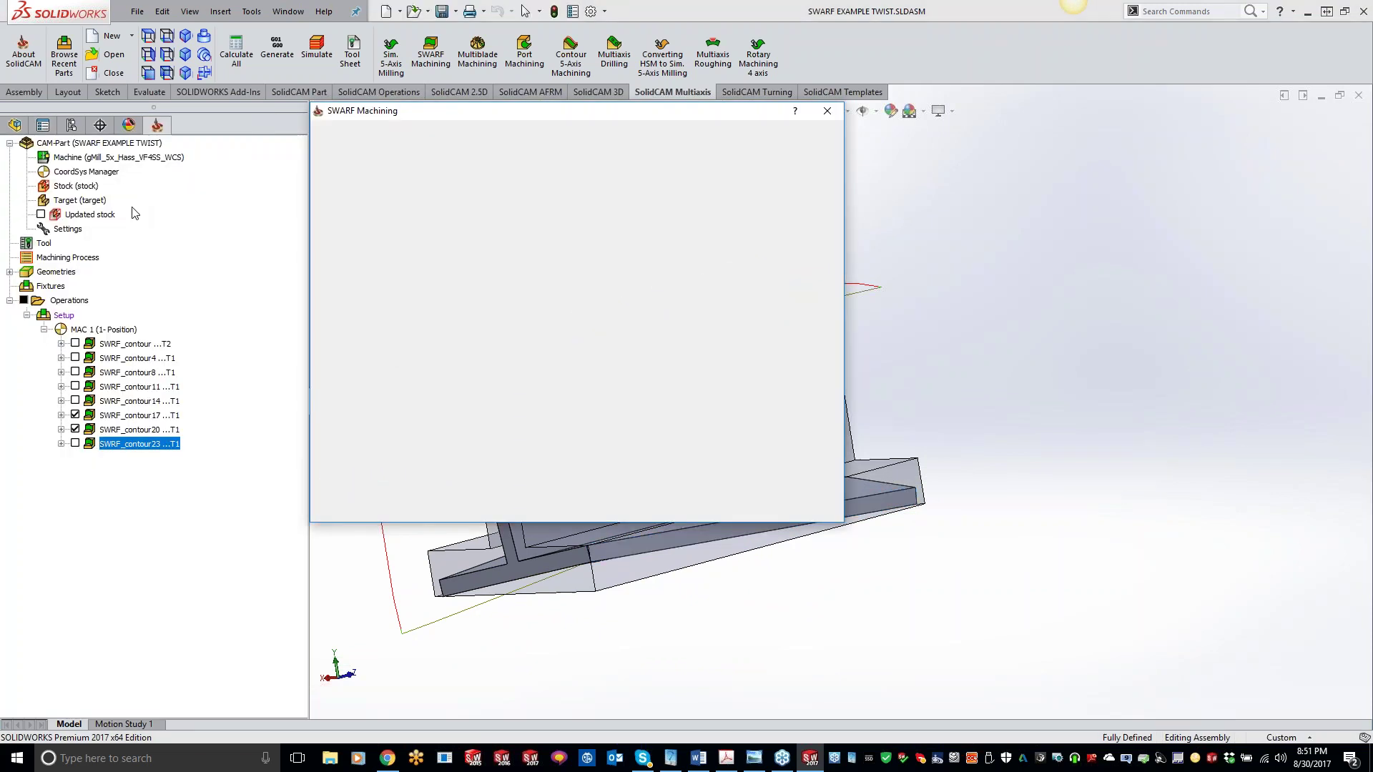
Step: Check the tool of SWRF_contour23, calculate the operation and simulate it in SolidVerify
click(357, 206)
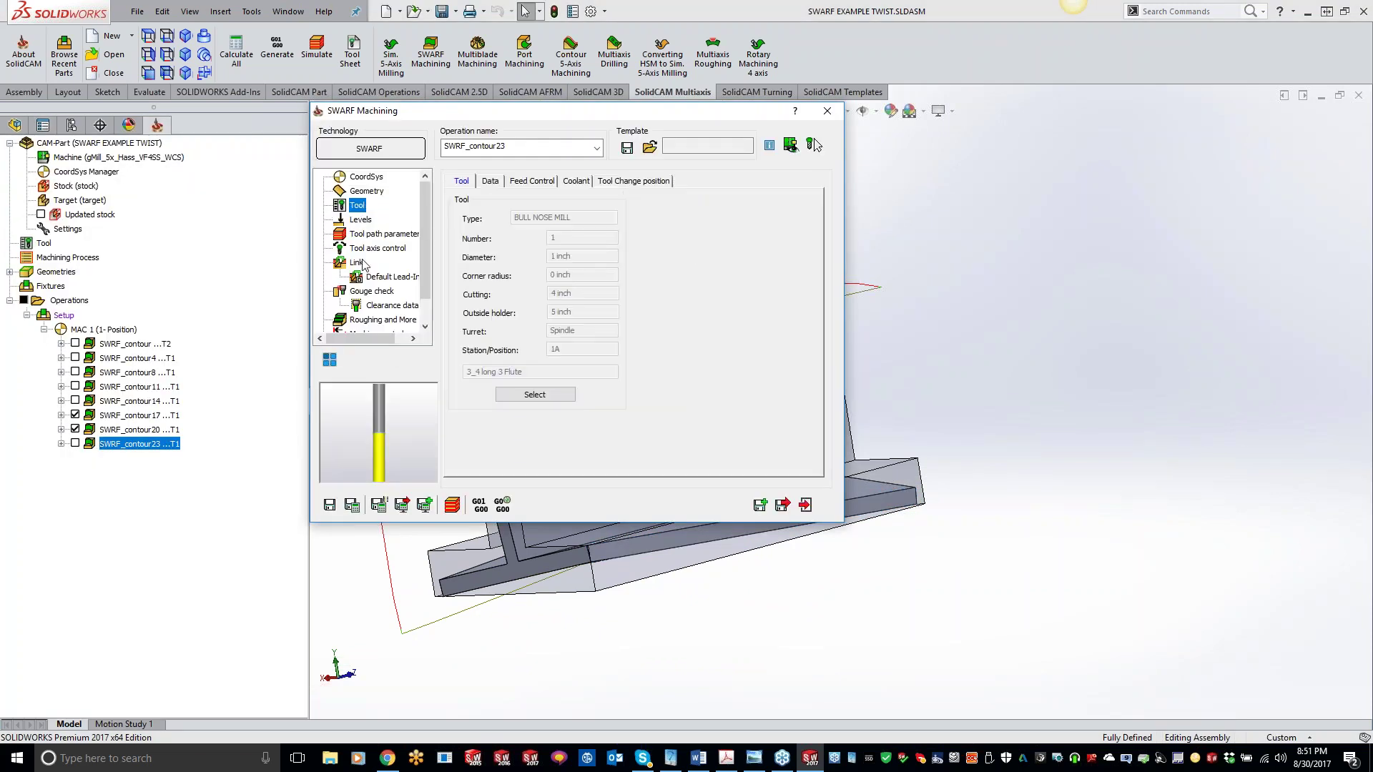
click(448, 505)
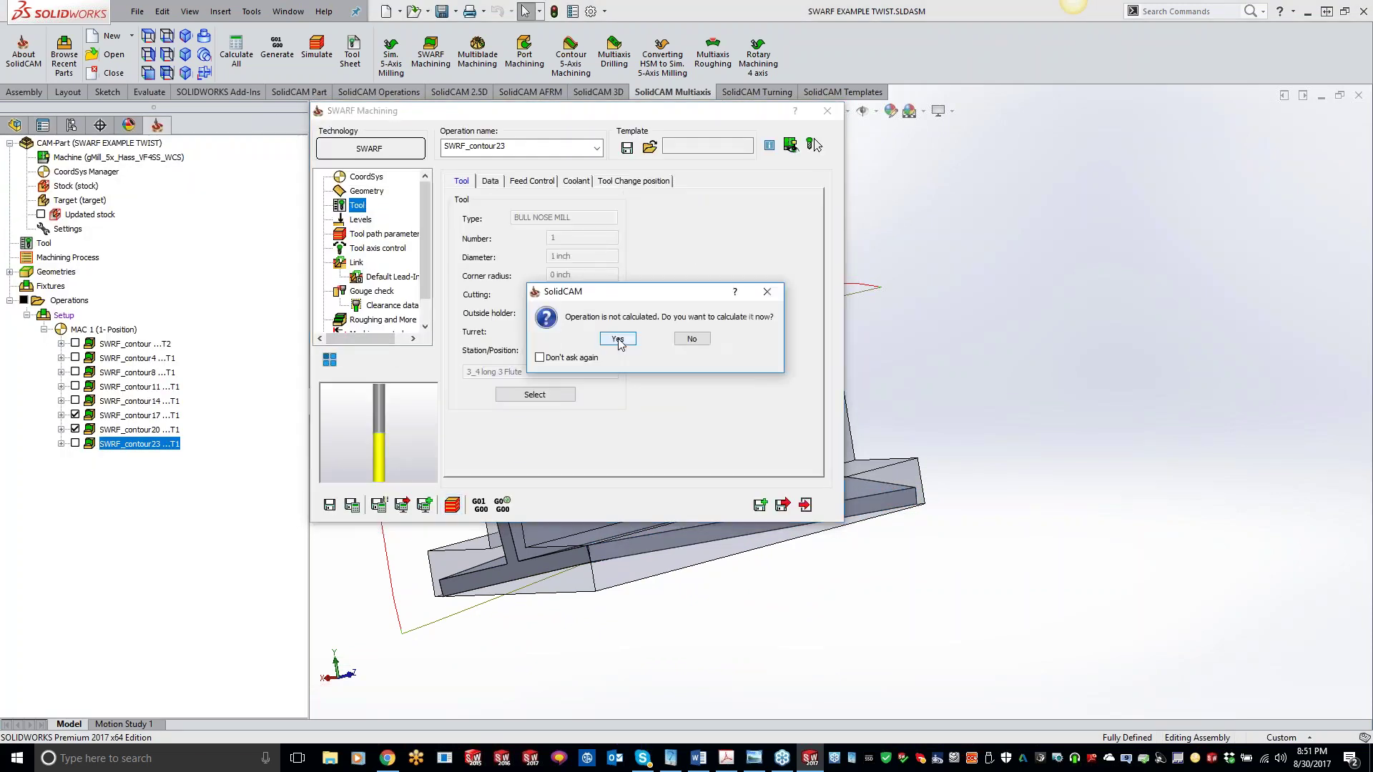
click(617, 340)
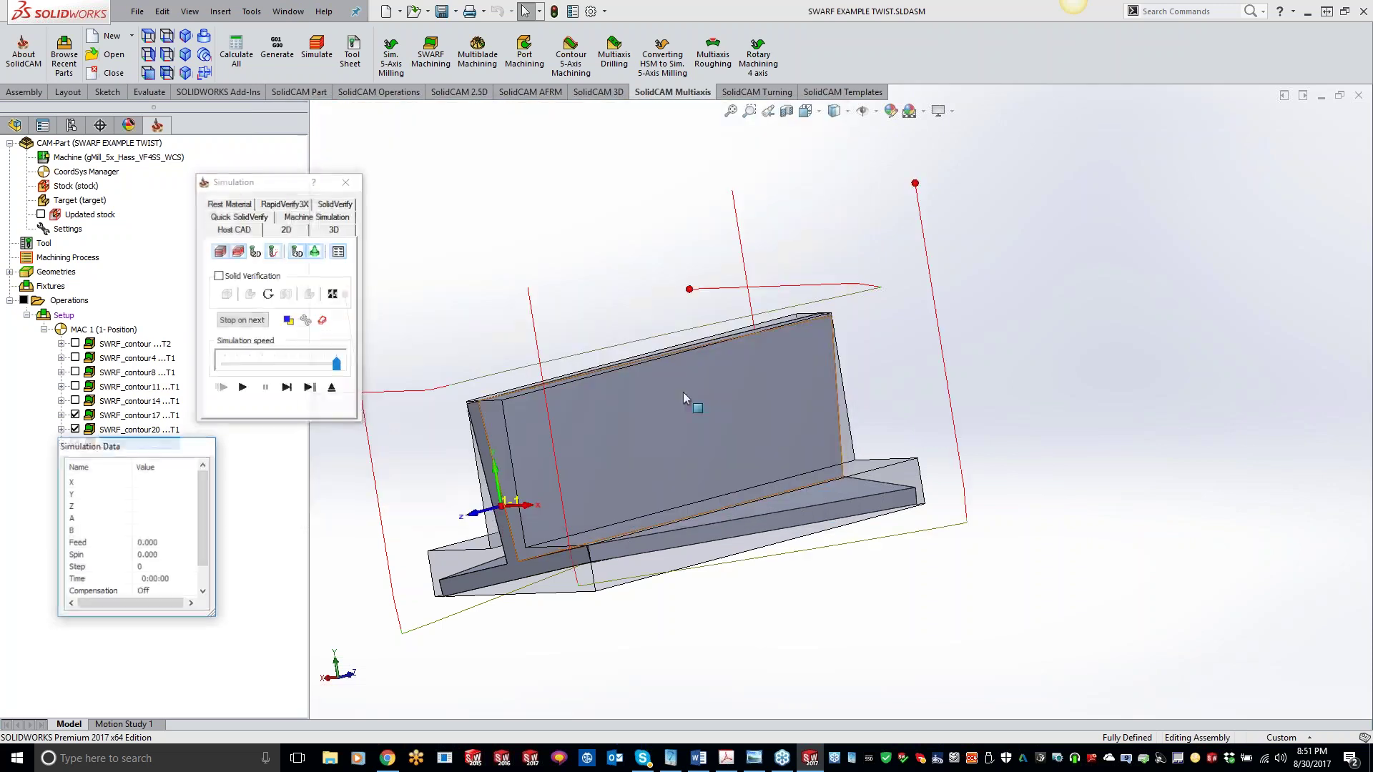
click(340, 204)
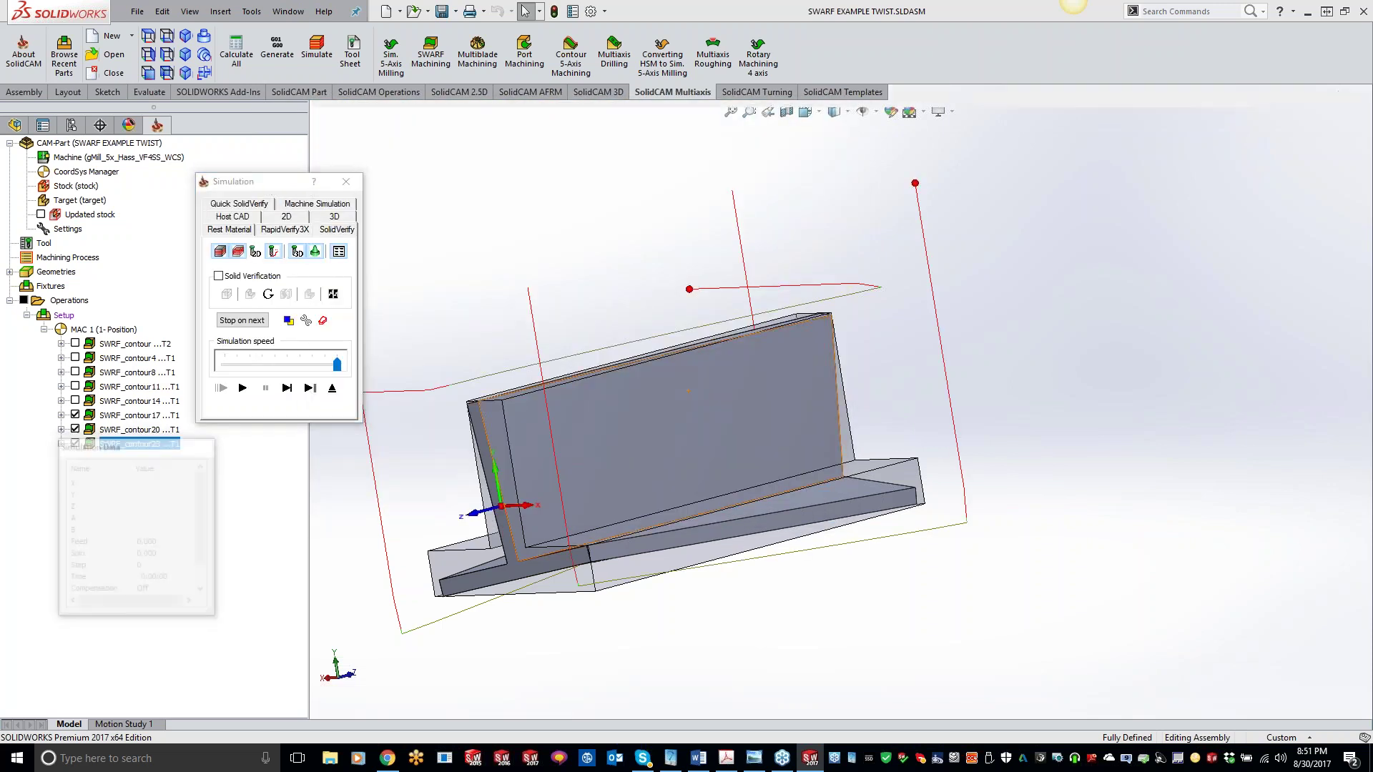
click(245, 355)
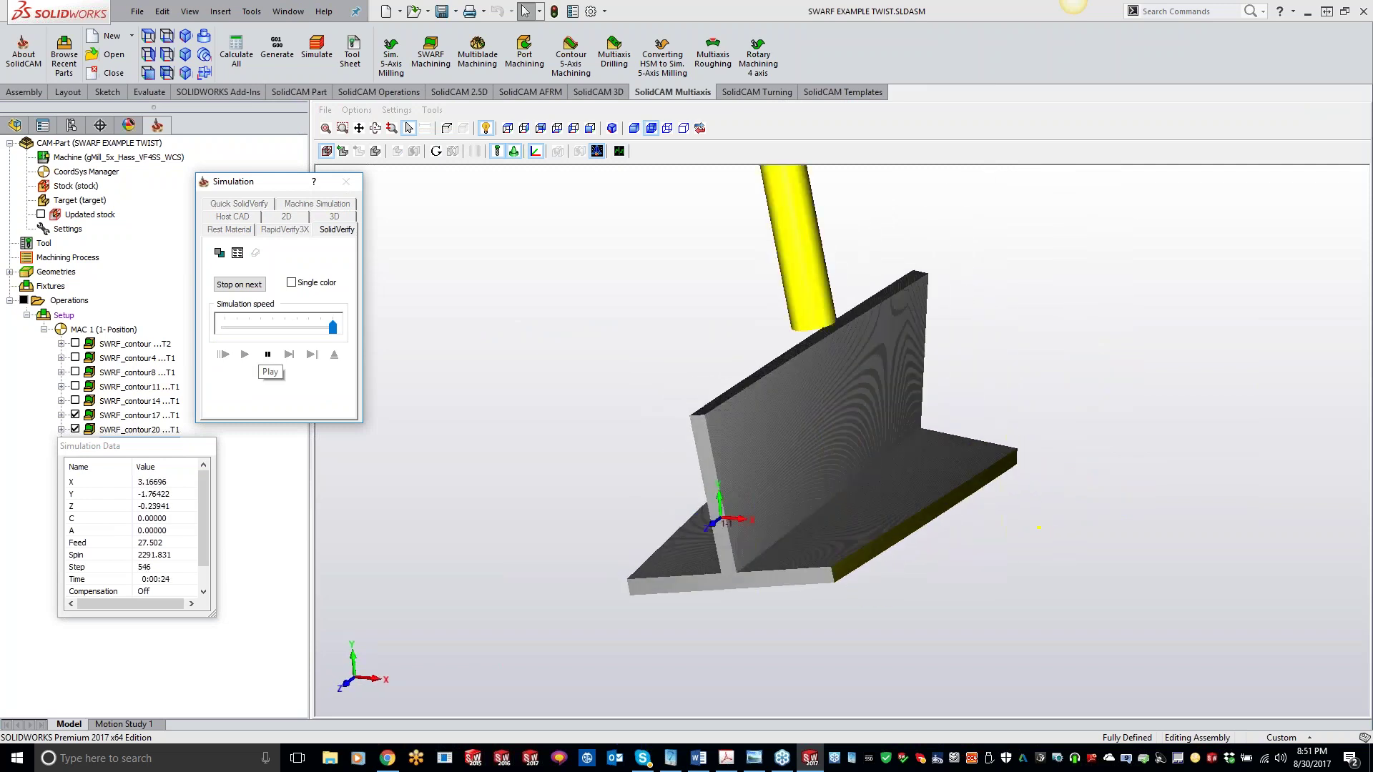
Step: Compare the machined stock with the target and examine the corner where the wall meets the base up close
click(474, 152)
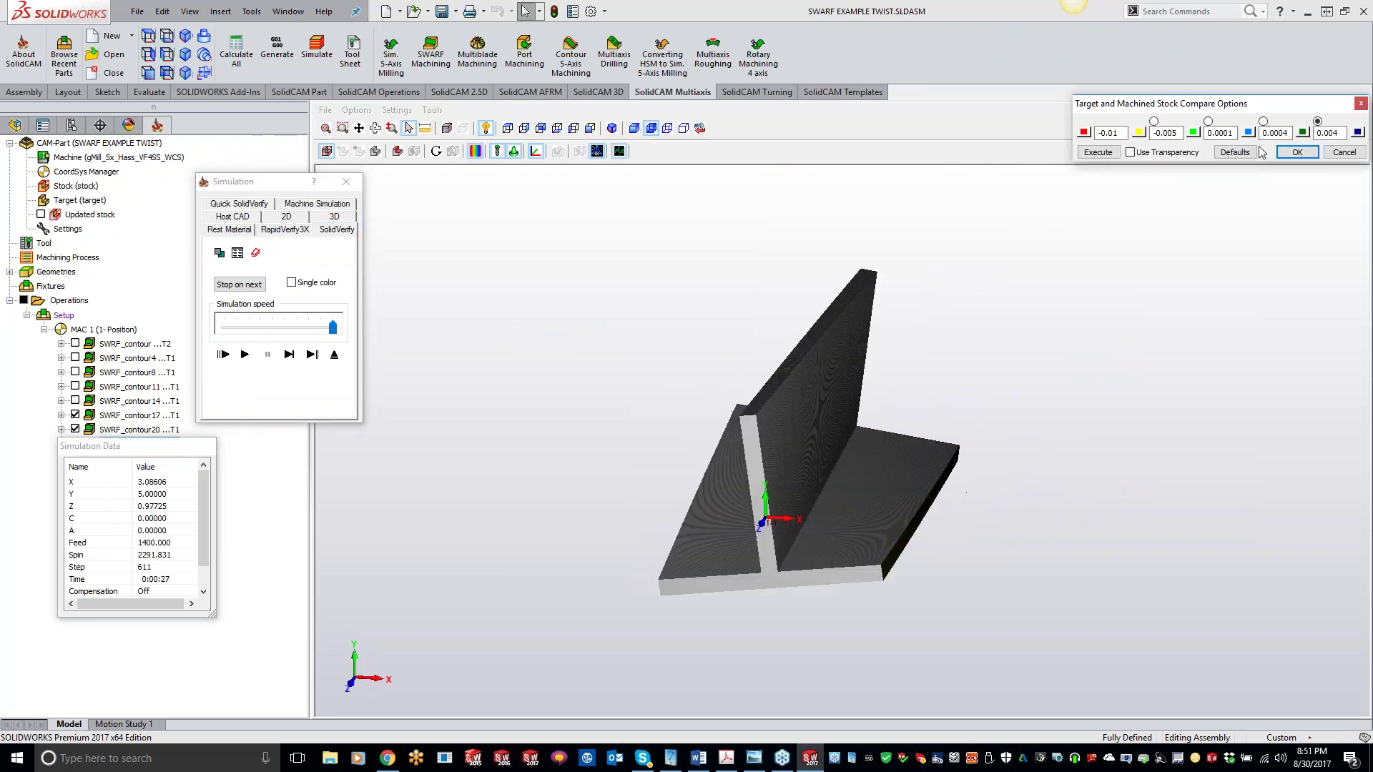
click(1104, 151)
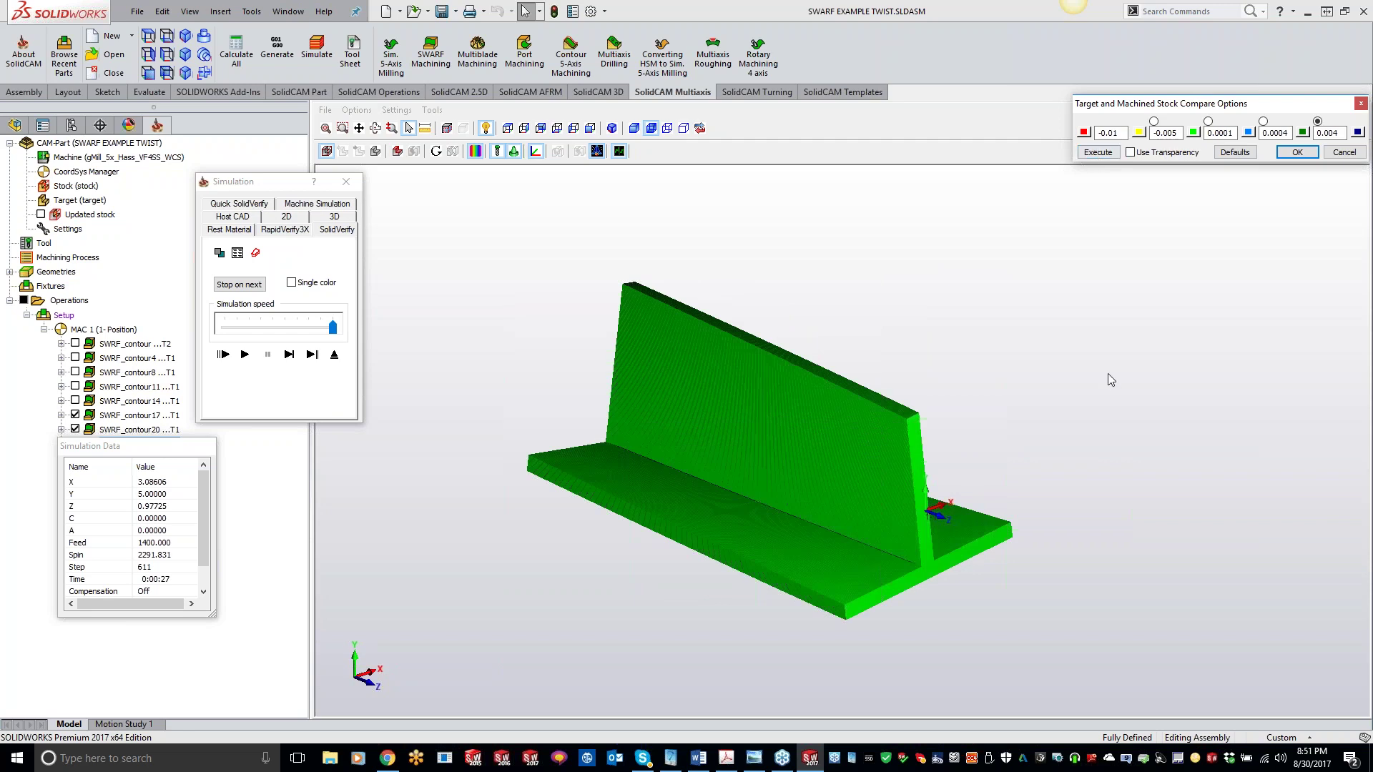
scroll(956, 509, up, 6)
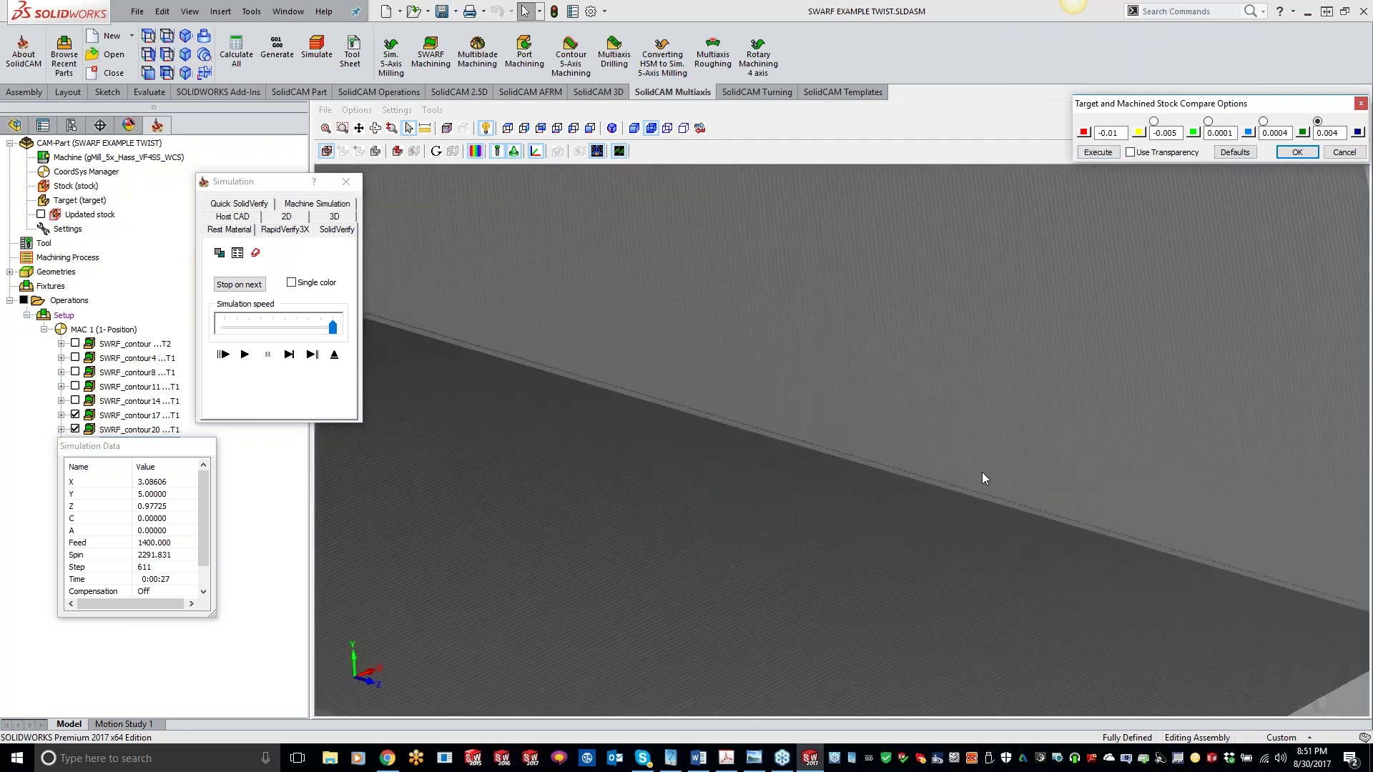
scroll(981, 472, down, 4)
middle_drag(951, 597, 920, 530)
middle_drag(1049, 249, 980, 307)
scroll(1024, 273, down, 4)
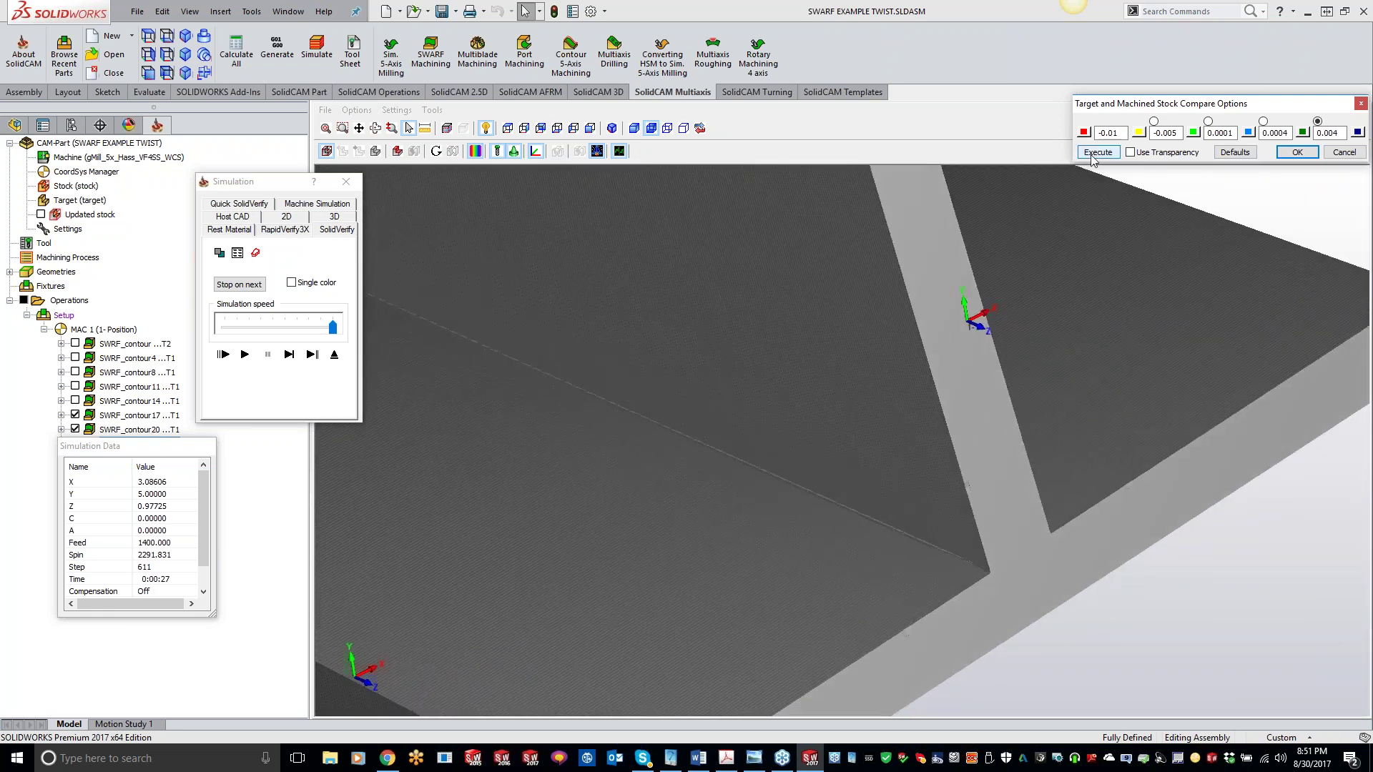
Step: Repeat the target and machined stock comparison to inspect the wall's lower edge from several angles
click(1095, 152)
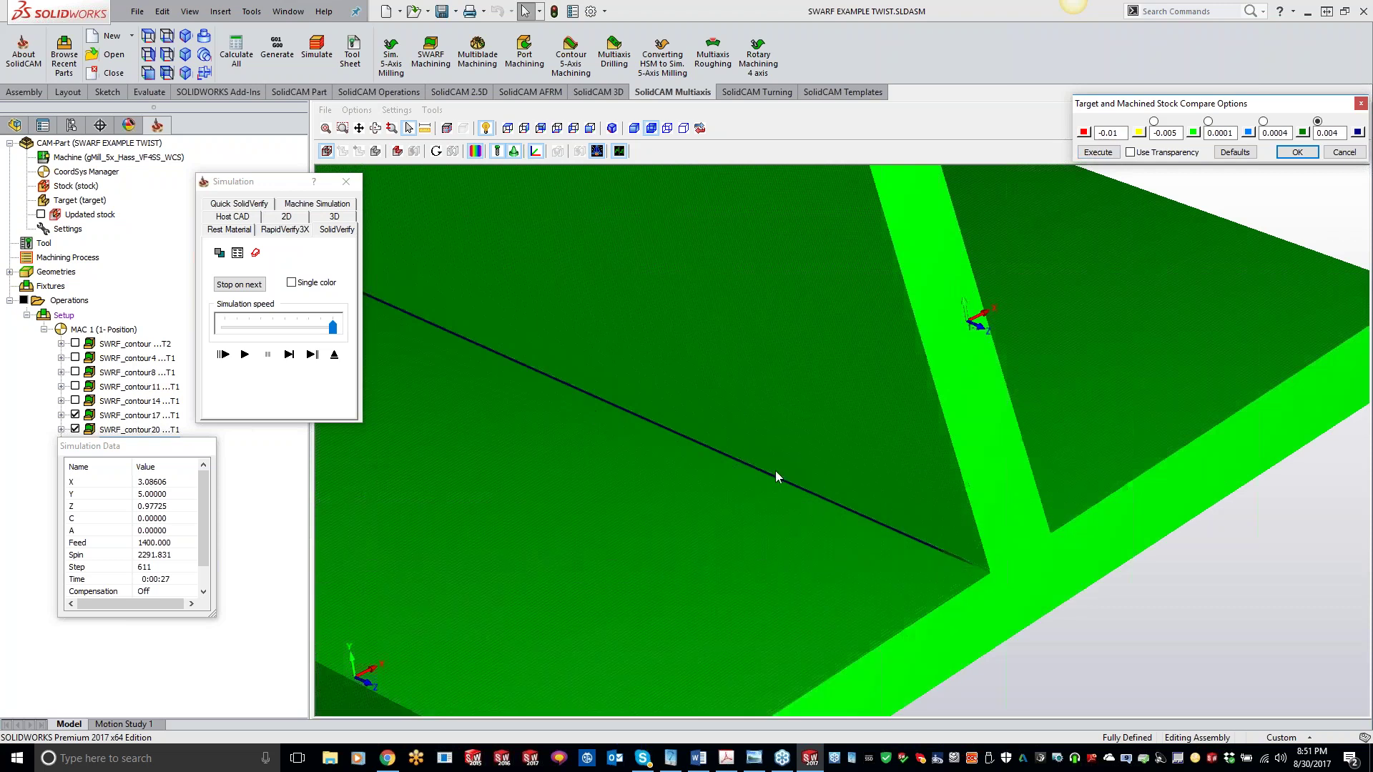
middle_drag(908, 497, 903, 436)
scroll(1016, 509, down, 4)
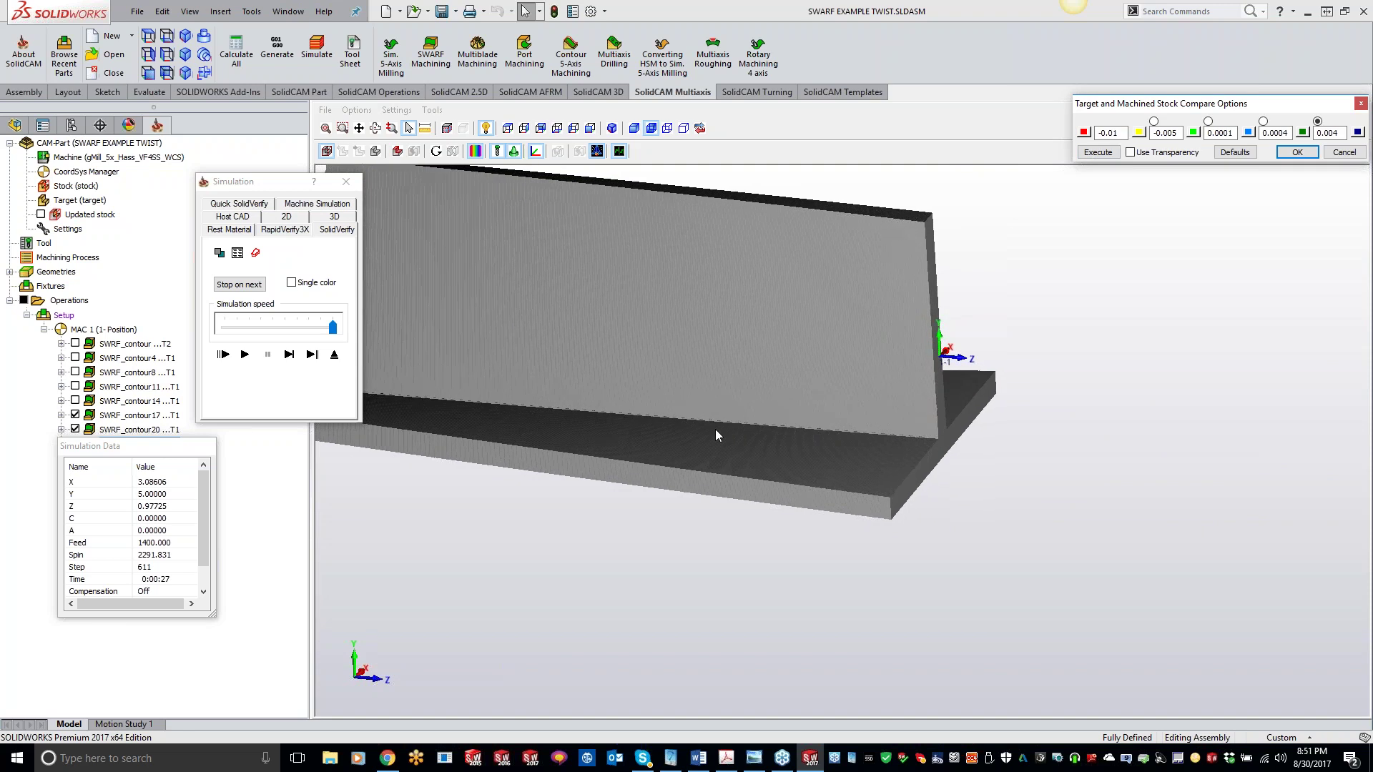
mouse_move(632, 419)
middle_down()
mouse_move(796, 435)
mouse_move(661, 357)
mouse_move(582, 346)
mouse_move(733, 462)
mouse_move(682, 449)
mouse_move(697, 431)
middle_up()
click(1096, 153)
middle_drag(696, 431, 665, 516)
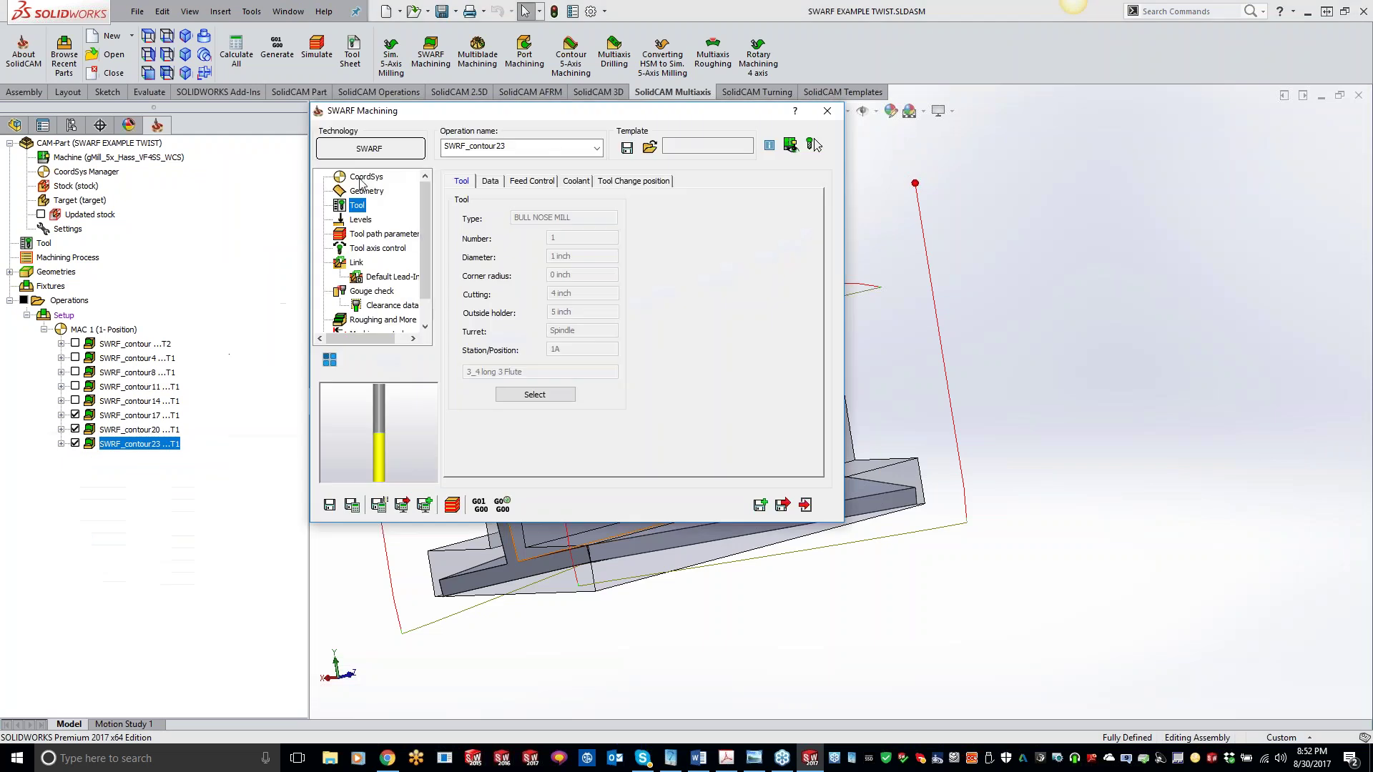
Step: Review the geometry definition of SWRF_contour23 again
click(365, 191)
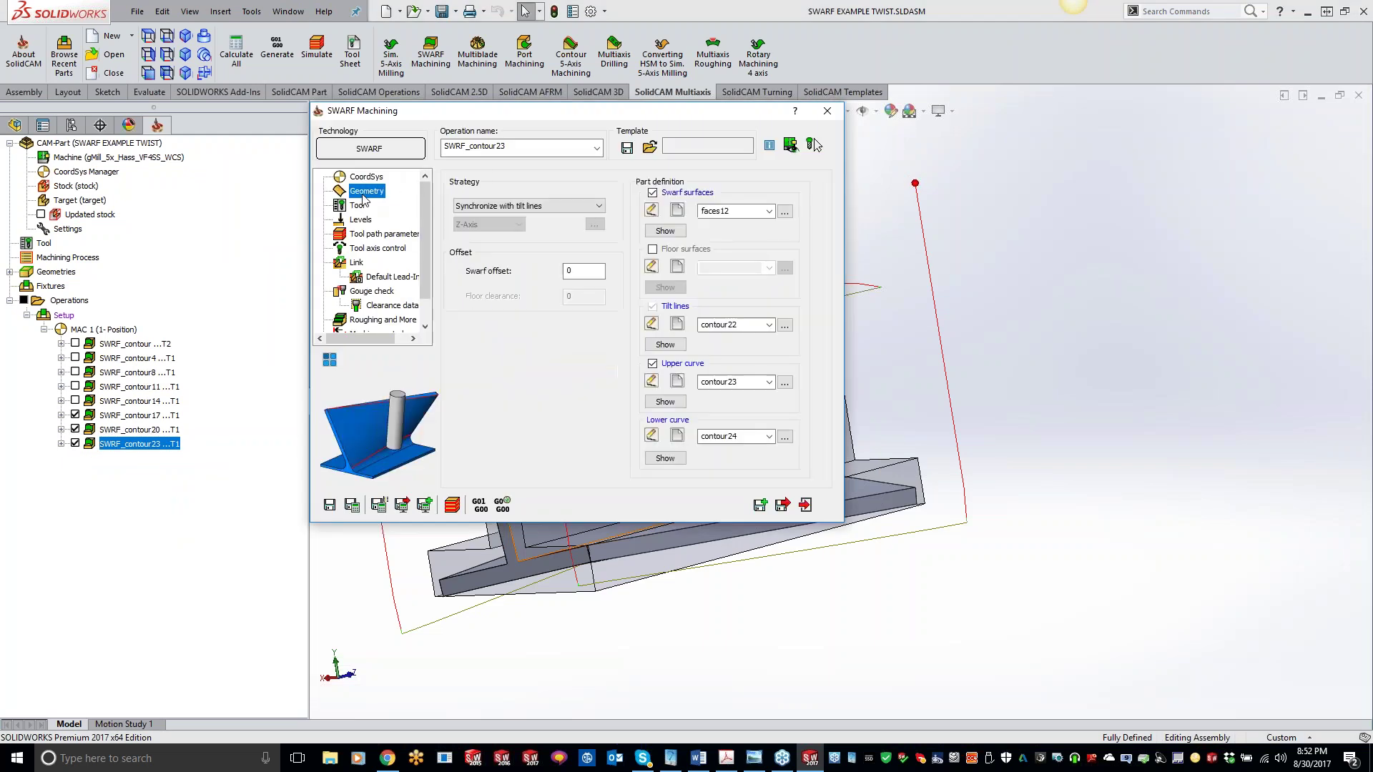